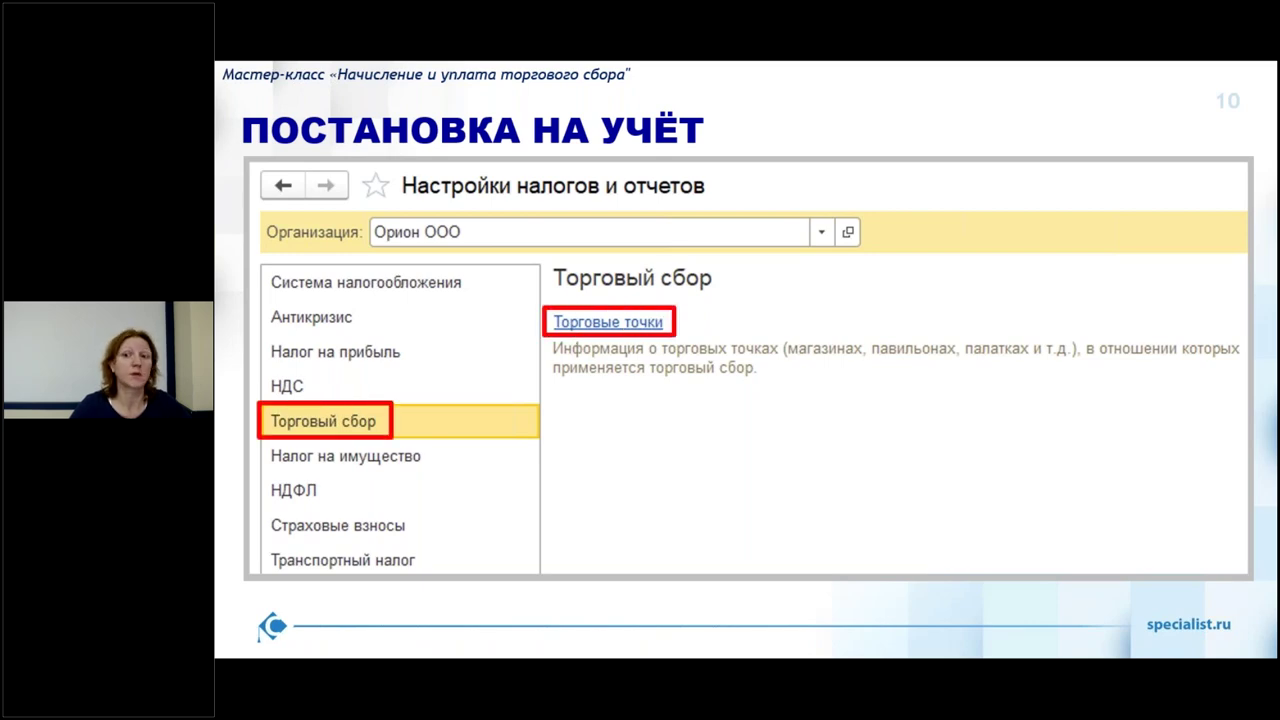
Switch to 1C:Предприятие and look through the companies in the Организации list.
{"action": "key", "text": "Right"}
{"action": "key", "text": "Left"}
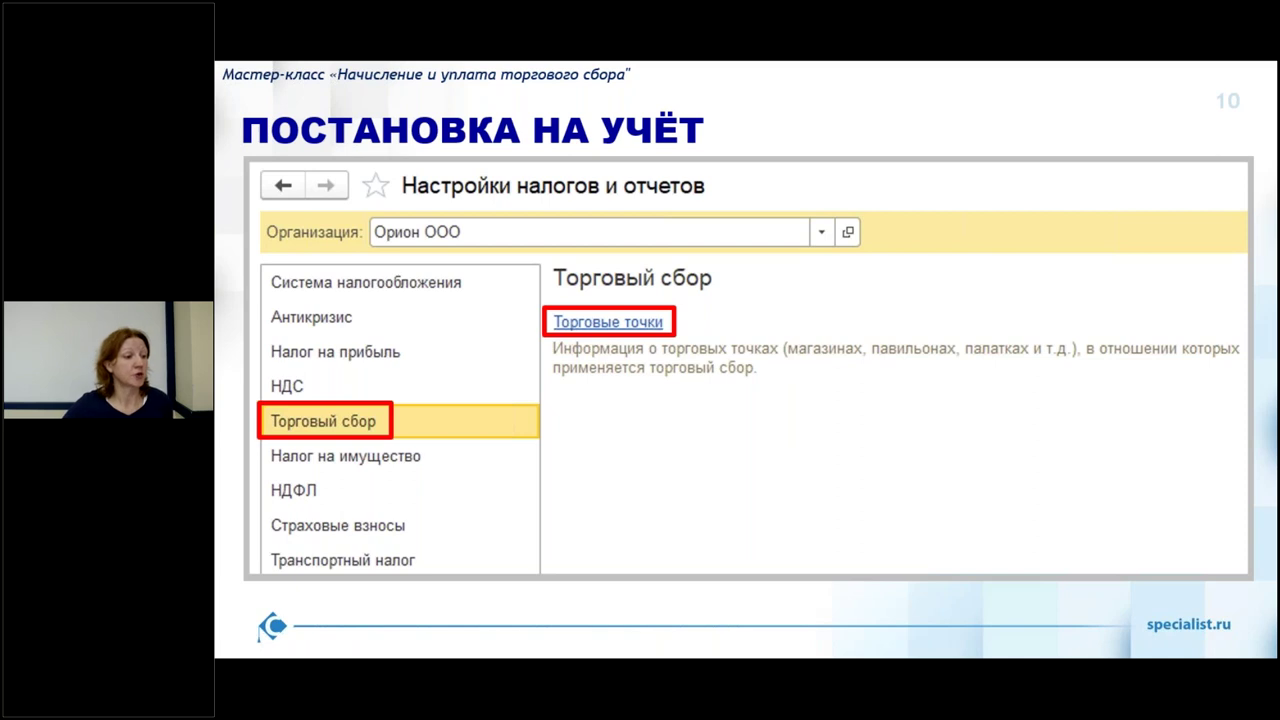
{"action": "key", "text": "alt+Tab"}
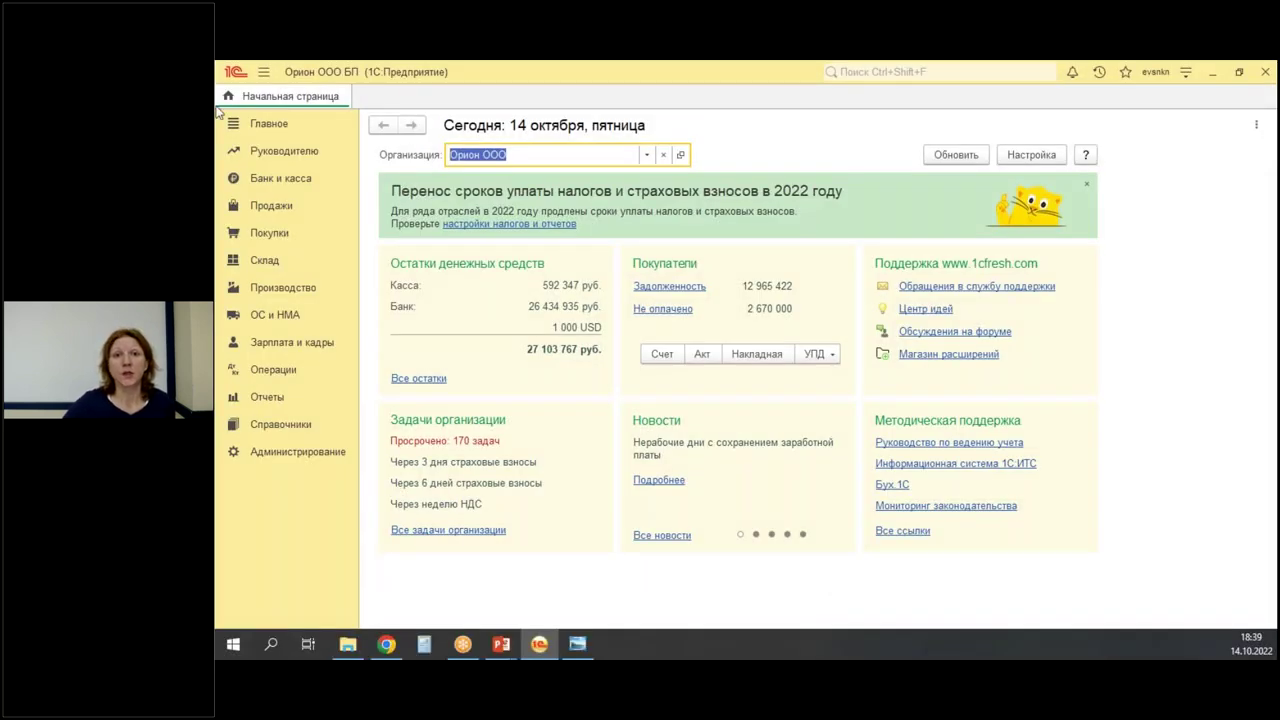
{"action": "left_click", "coordinate": [258, 125]}
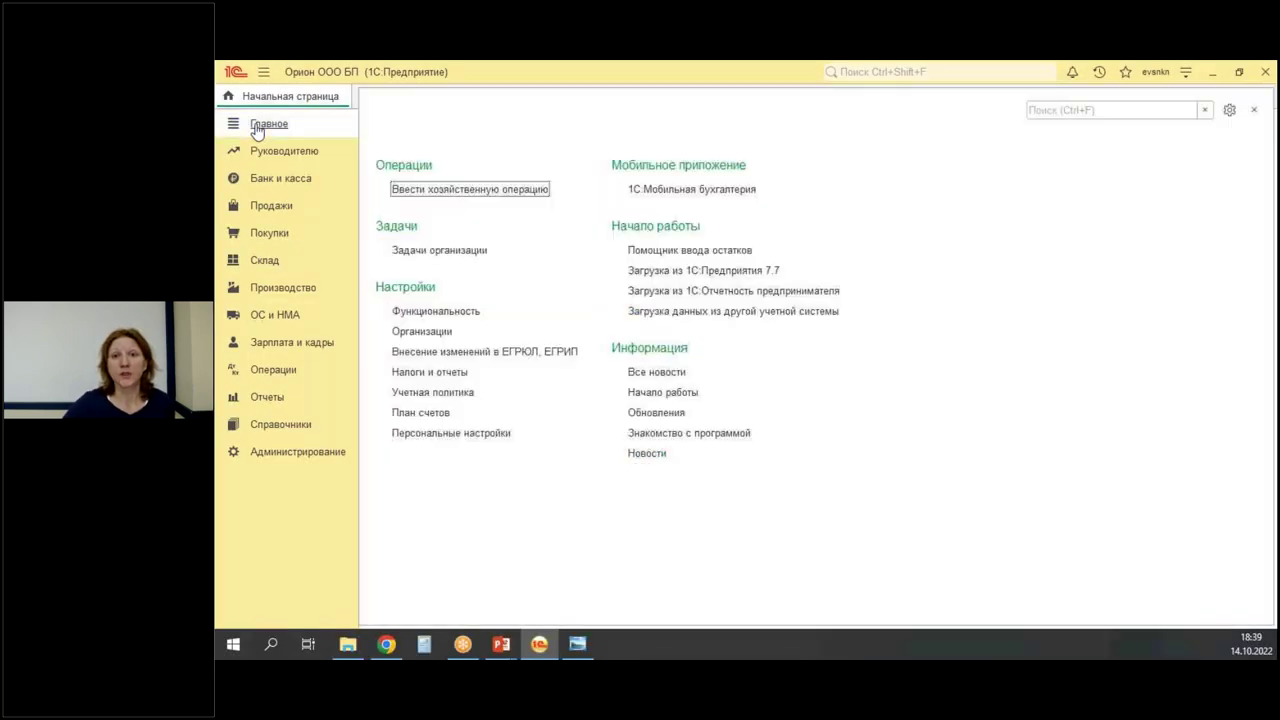
{"action": "left_click", "coordinate": [418, 334]}
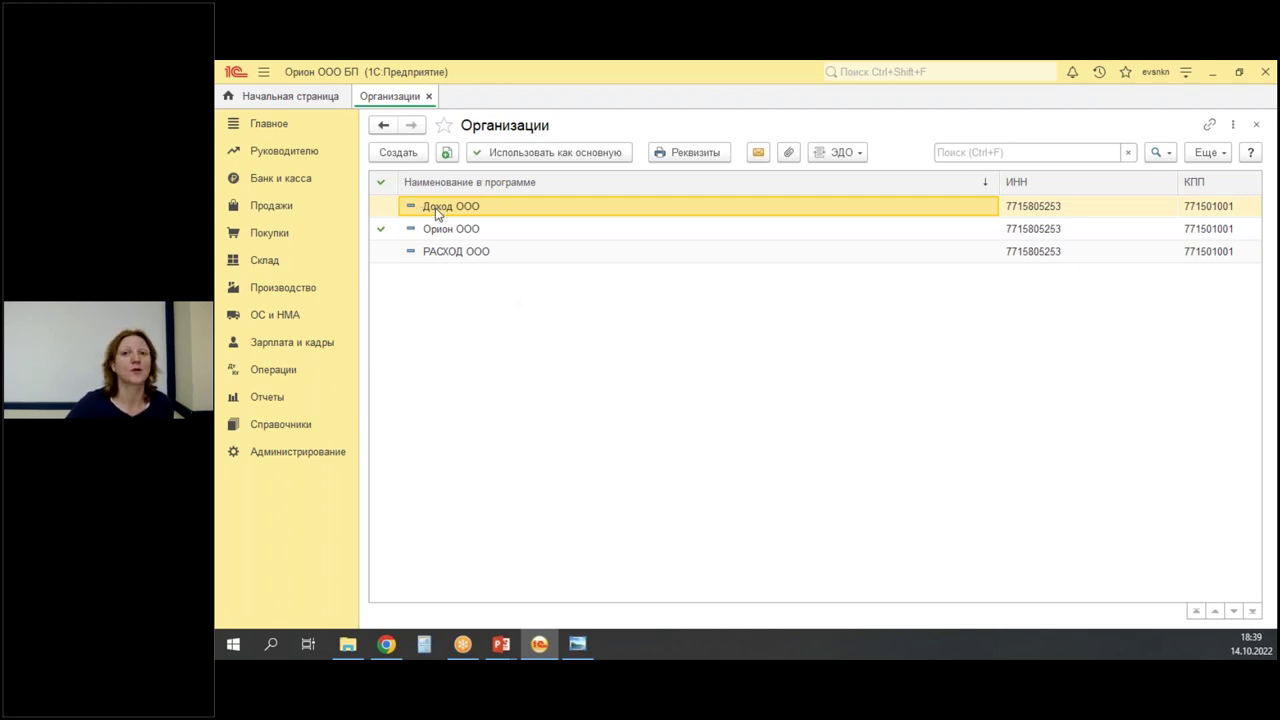
{"action": "left_click", "coordinate": [430, 258]}
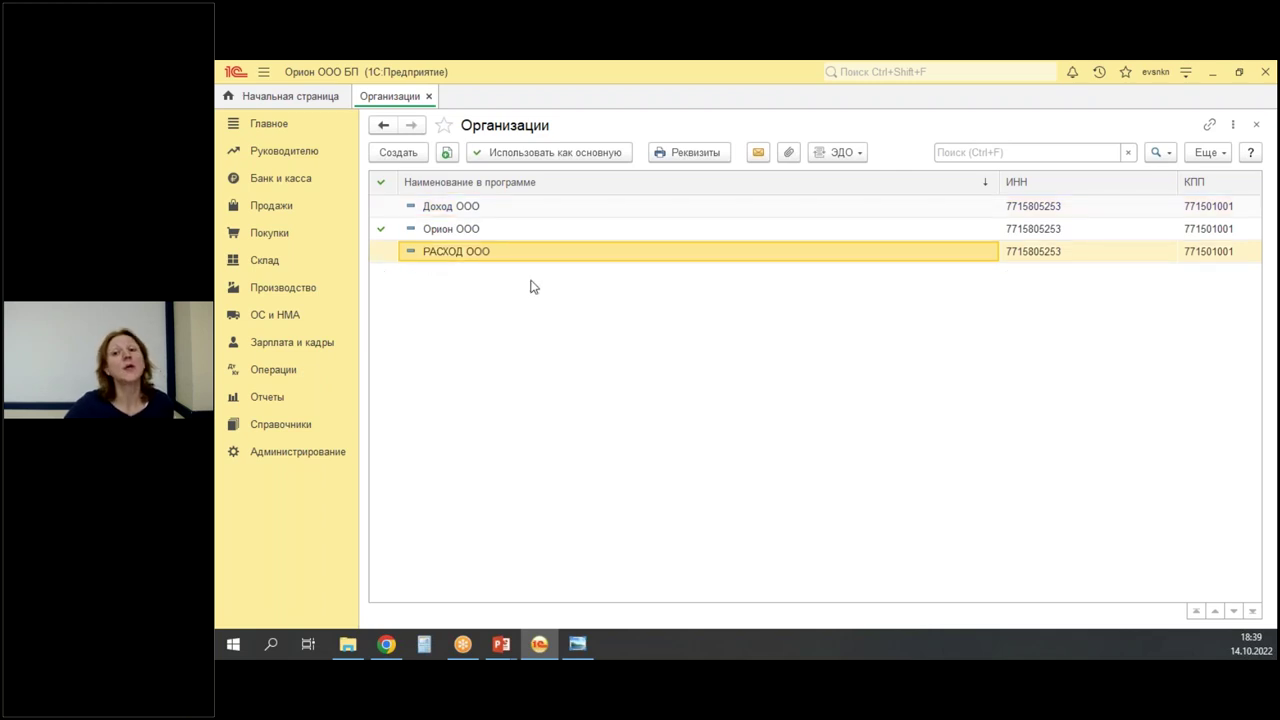
{"action": "left_click", "coordinate": [429, 97]}
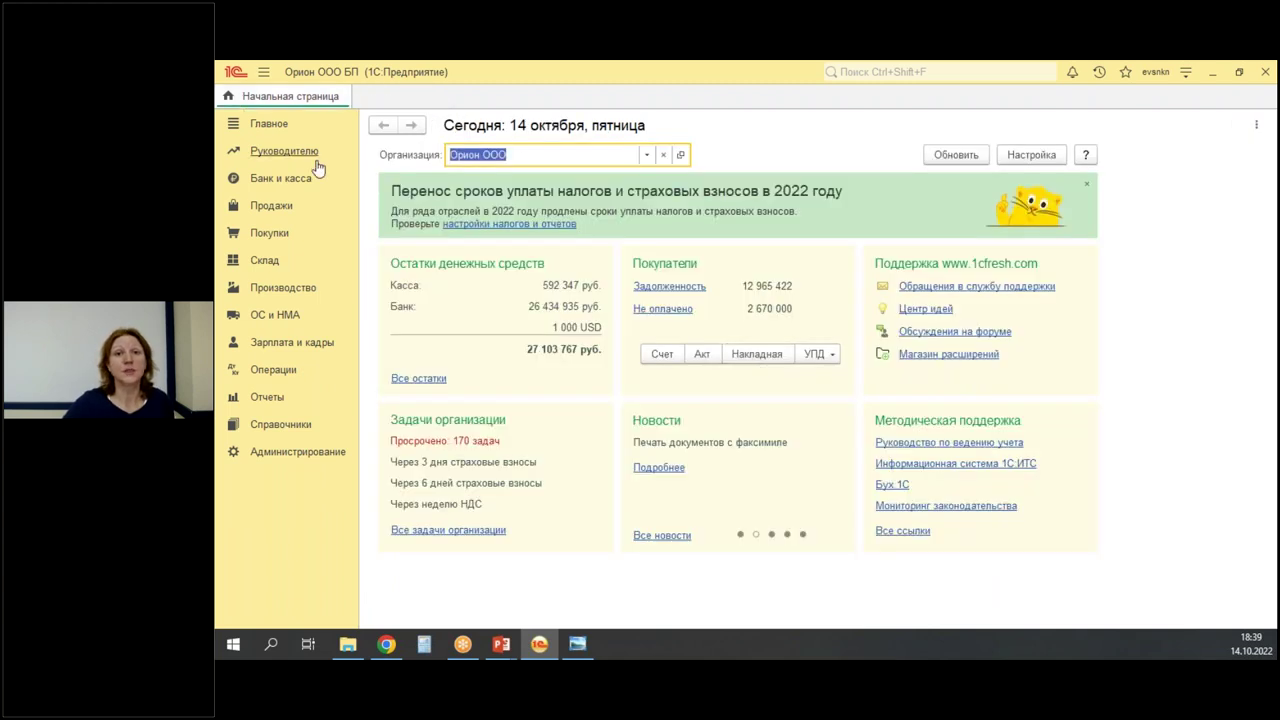
Open the tax and report settings for Орион ООО.
{"action": "left_click", "coordinate": [264, 124]}
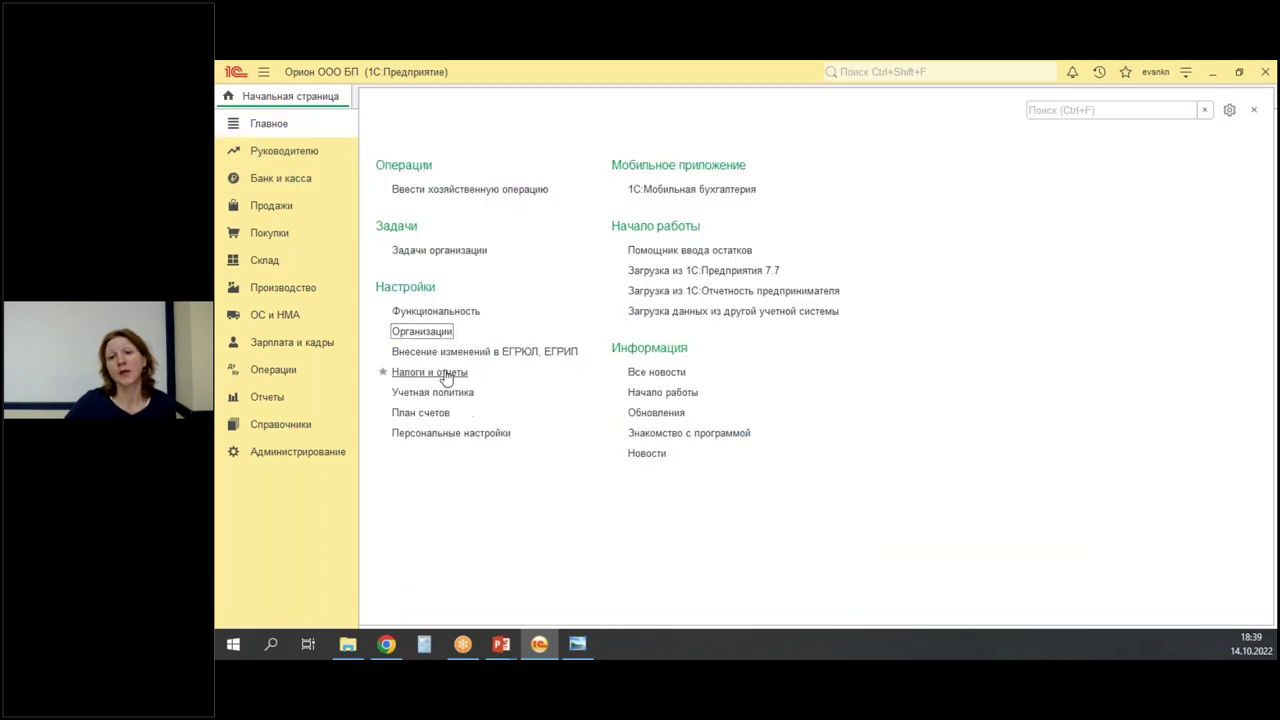
{"action": "left_click", "coordinate": [446, 375]}
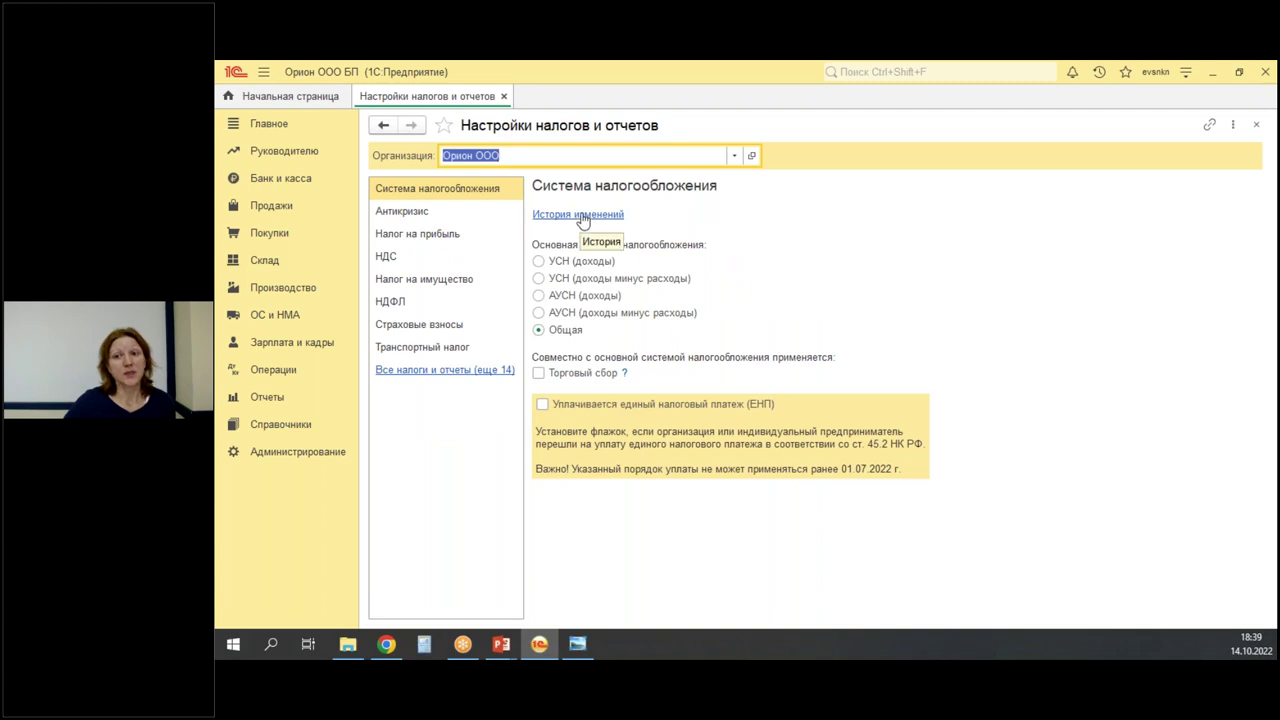
{"action": "mouse_move", "coordinate": [552, 356]}
{"action": "left_mouse_down"}
{"action": "mouse_move", "coordinate": [518, 388]}
{"action": "mouse_move", "coordinate": [546, 390]}
{"action": "left_mouse_up"}
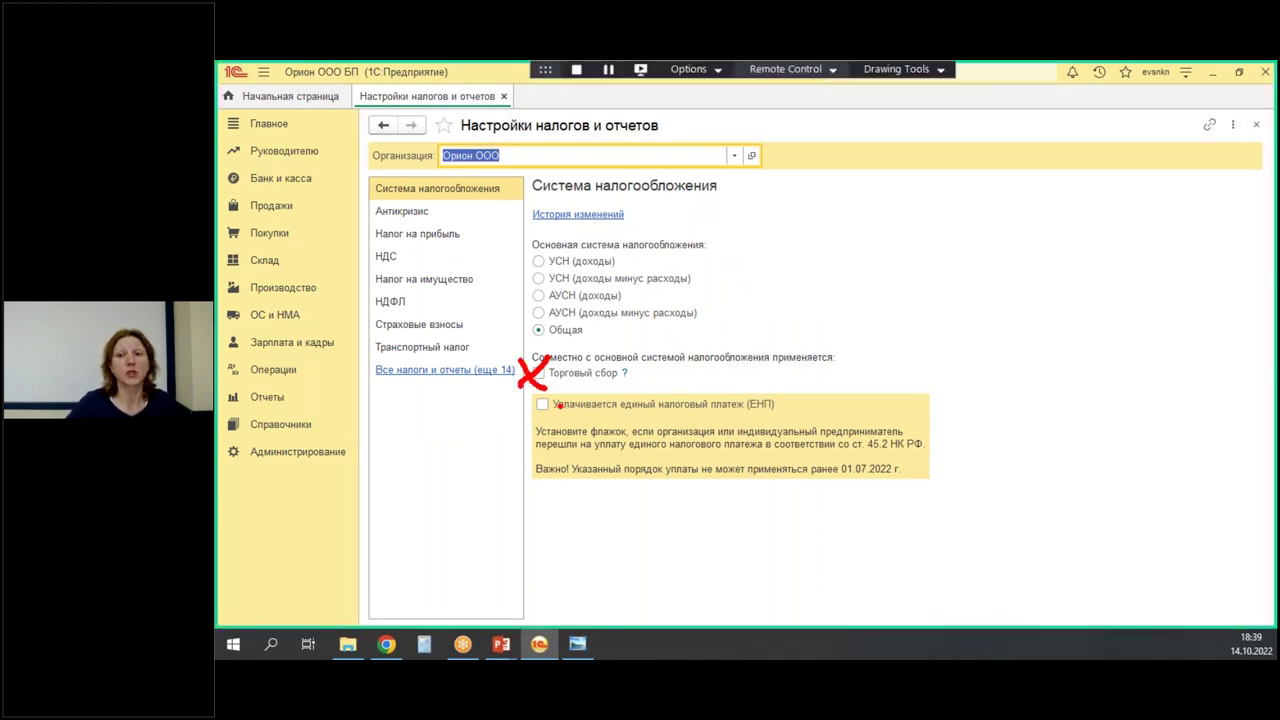
{"action": "mouse_move", "coordinate": [1204, 625]}
{"action": "left_mouse_down"}
{"action": "mouse_move", "coordinate": [1274, 640]}
{"action": "mouse_move", "coordinate": [1262, 630]}
{"action": "left_mouse_up"}
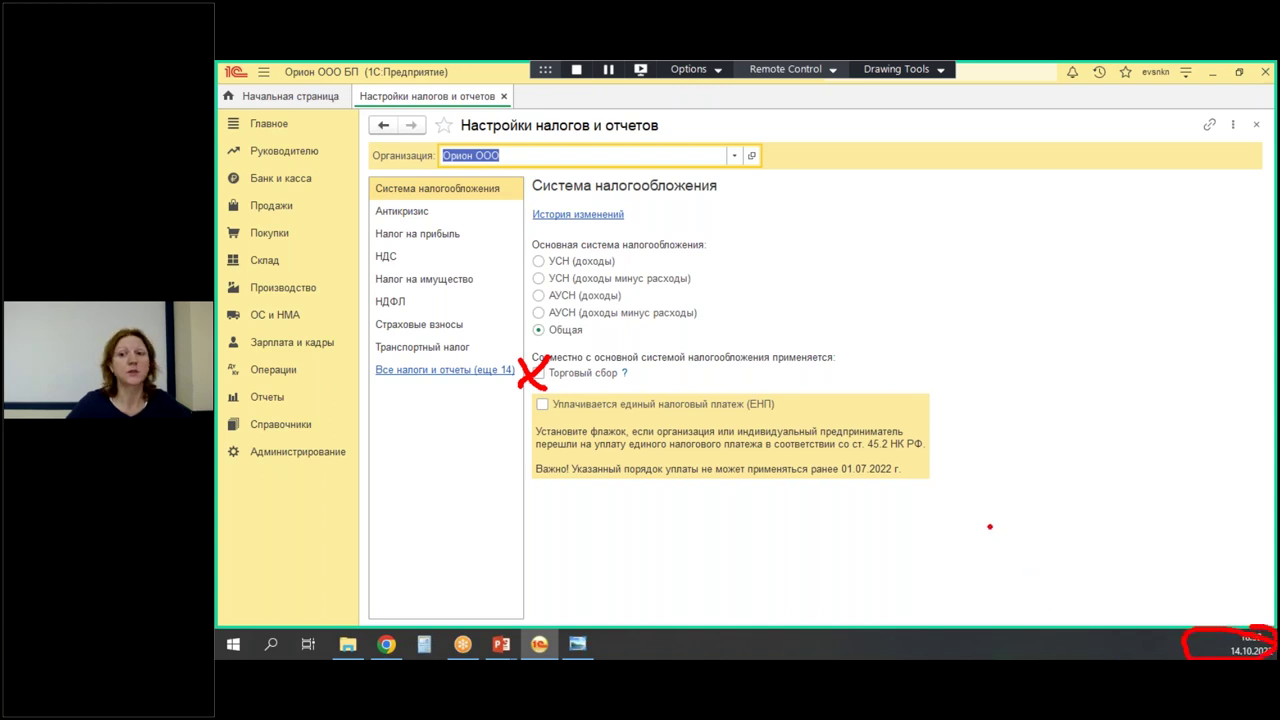
{"action": "key", "text": "Escape"}
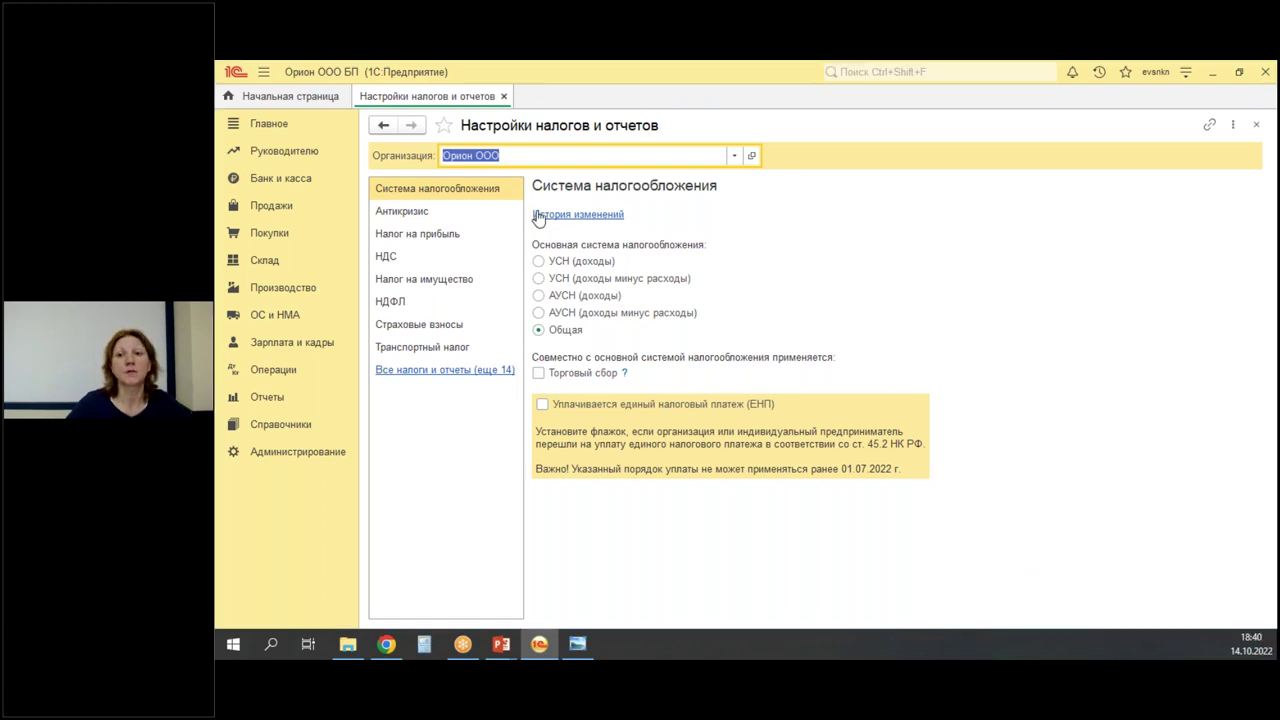
Add a taxation system record for Орион ООО effective Январь 2022 with Торговый сбор enabled, and save it.
{"action": "left_click", "coordinate": [550, 215]}
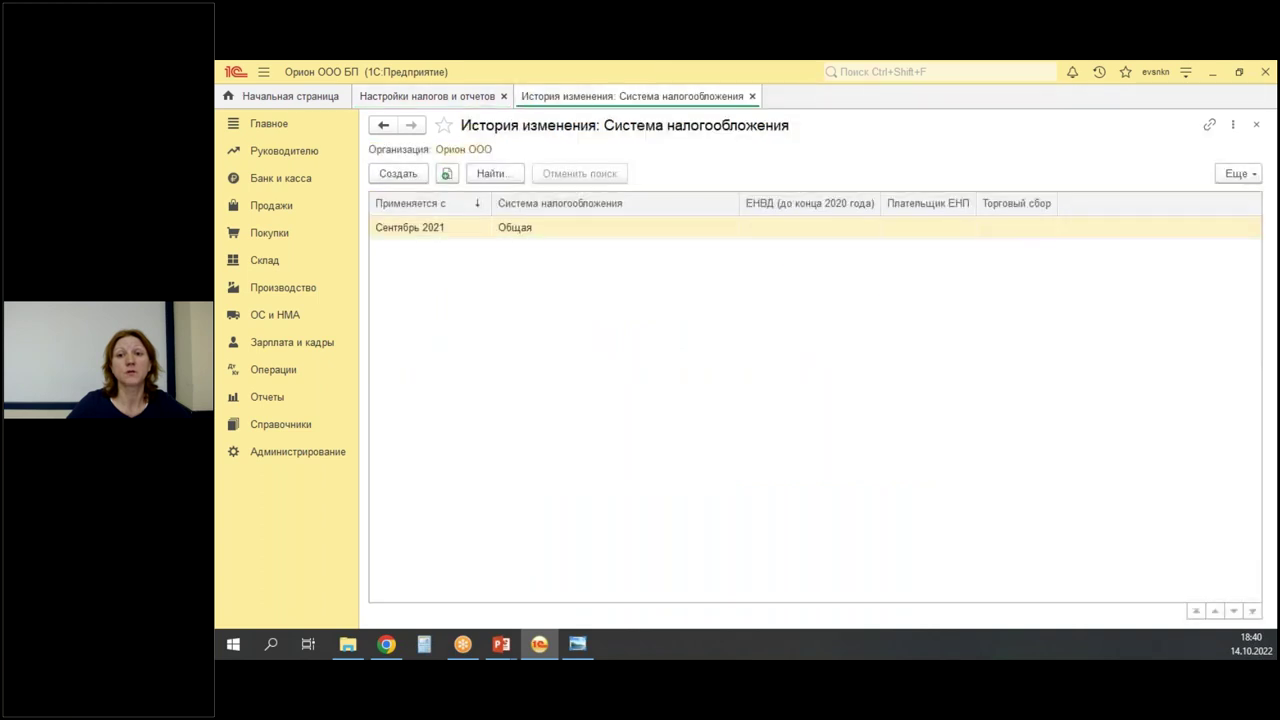
{"action": "left_click", "coordinate": [395, 173]}
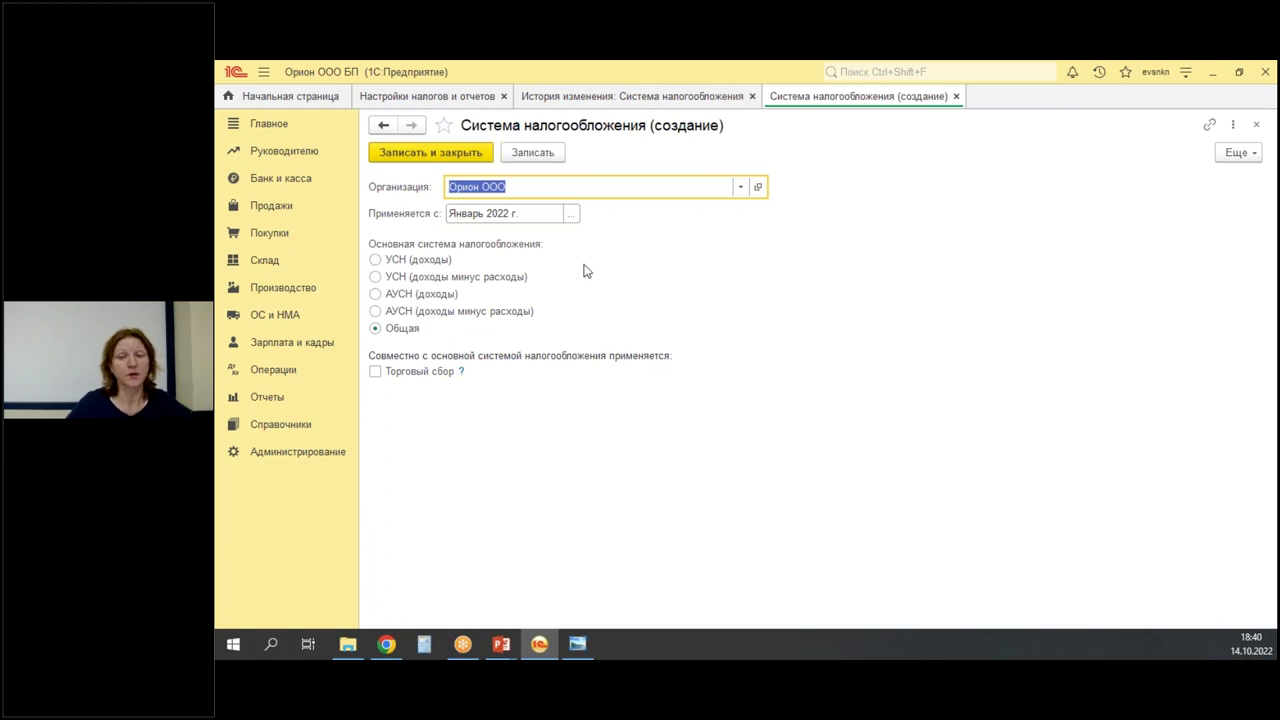
{"action": "left_click", "coordinate": [375, 372]}
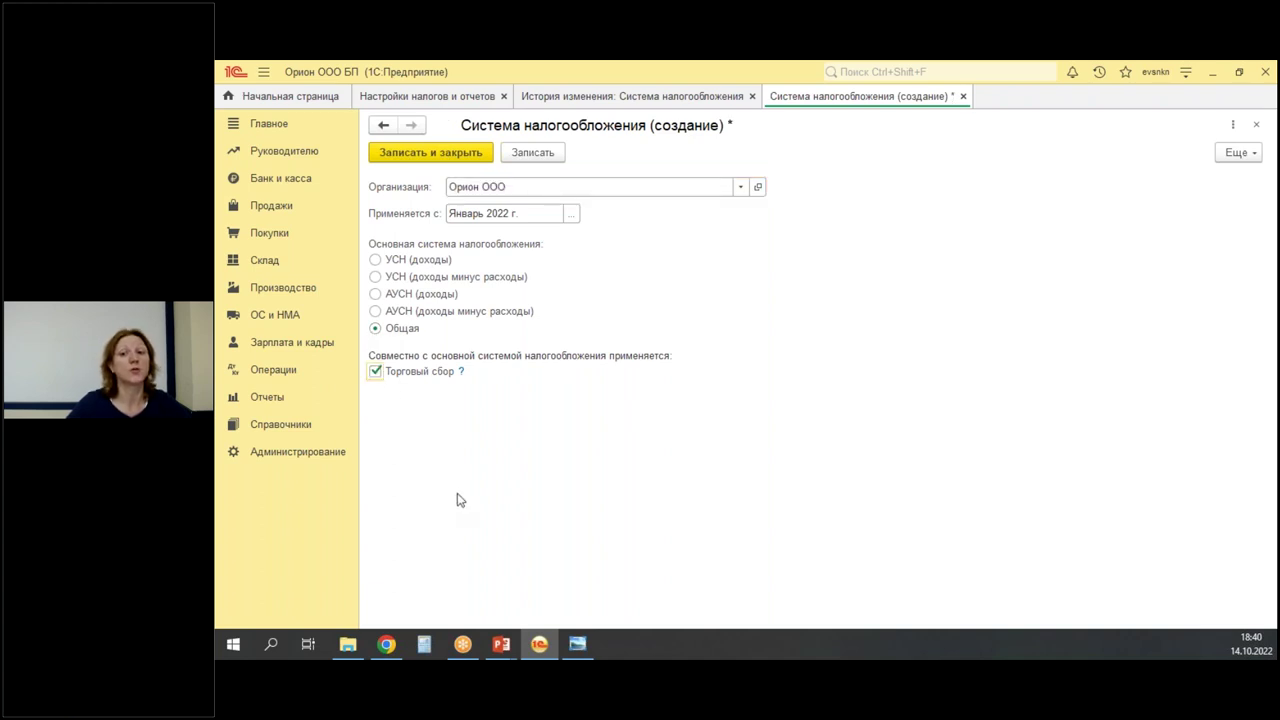
{"action": "left_click", "coordinate": [446, 160]}
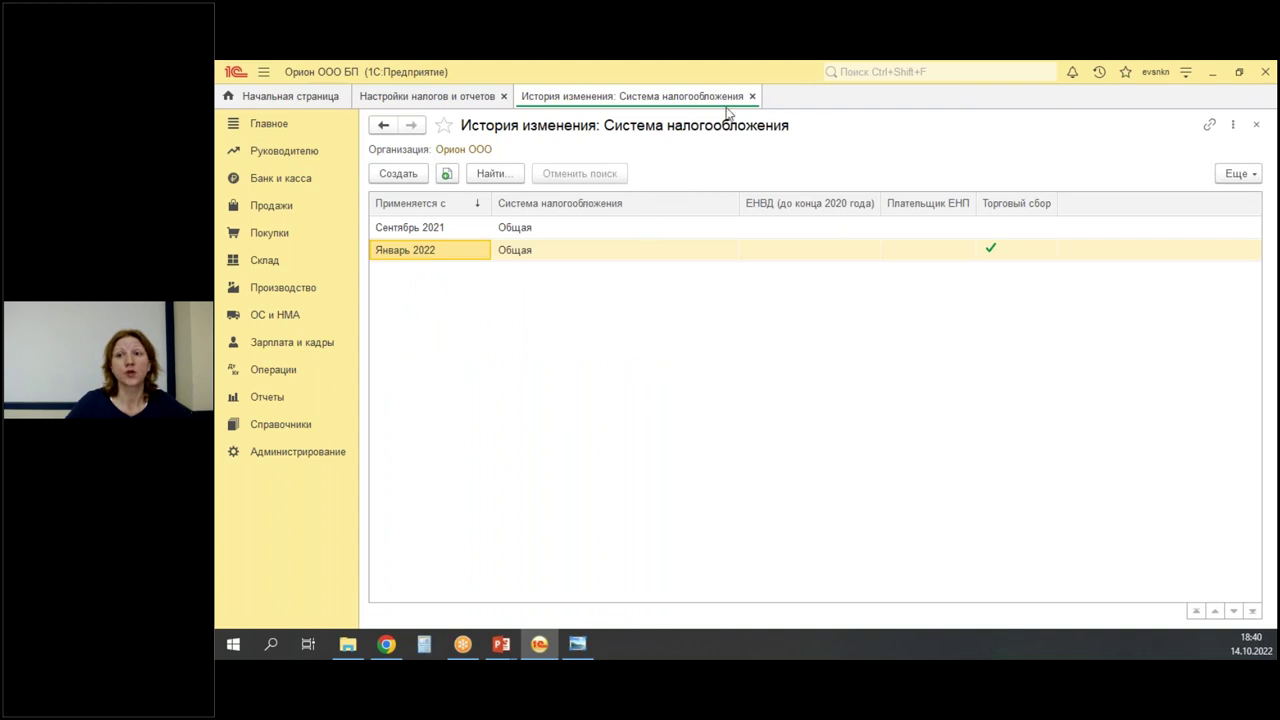
{"action": "left_click", "coordinate": [753, 96]}
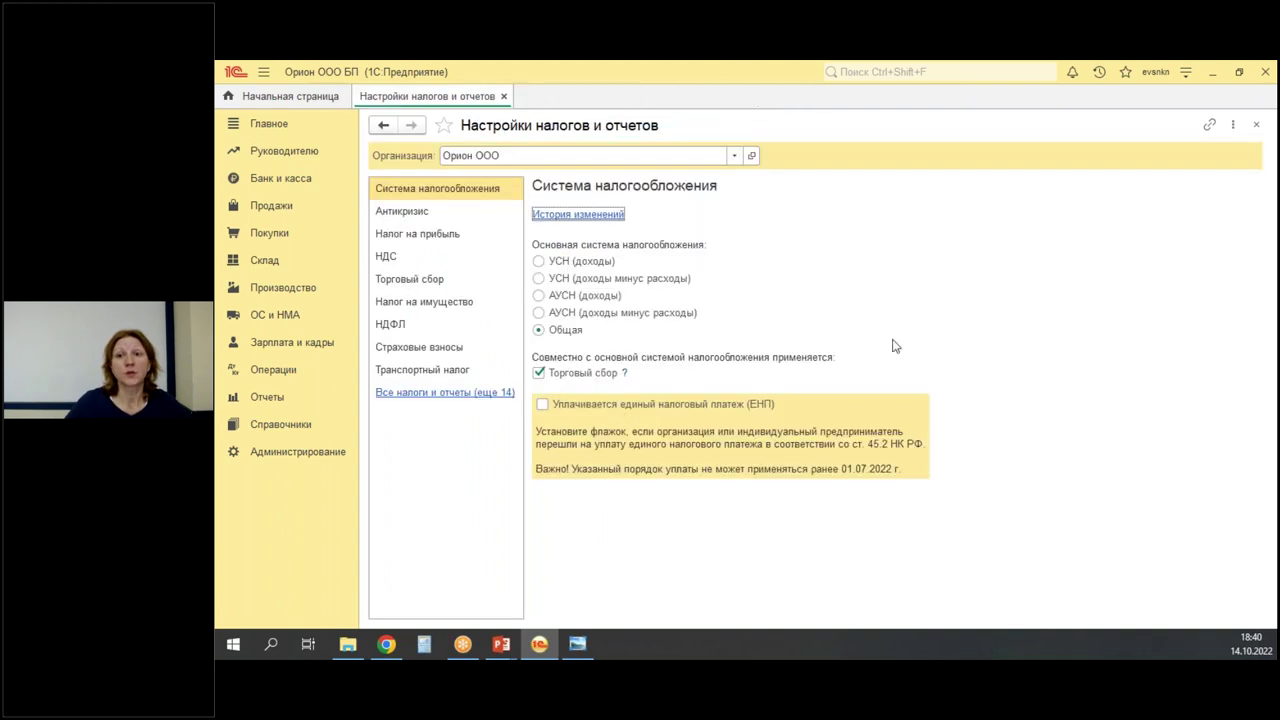
Create a new trading point in the Торговый сбор settings, named Магазин "Бытовая техника".
{"action": "left_click", "coordinate": [403, 283]}
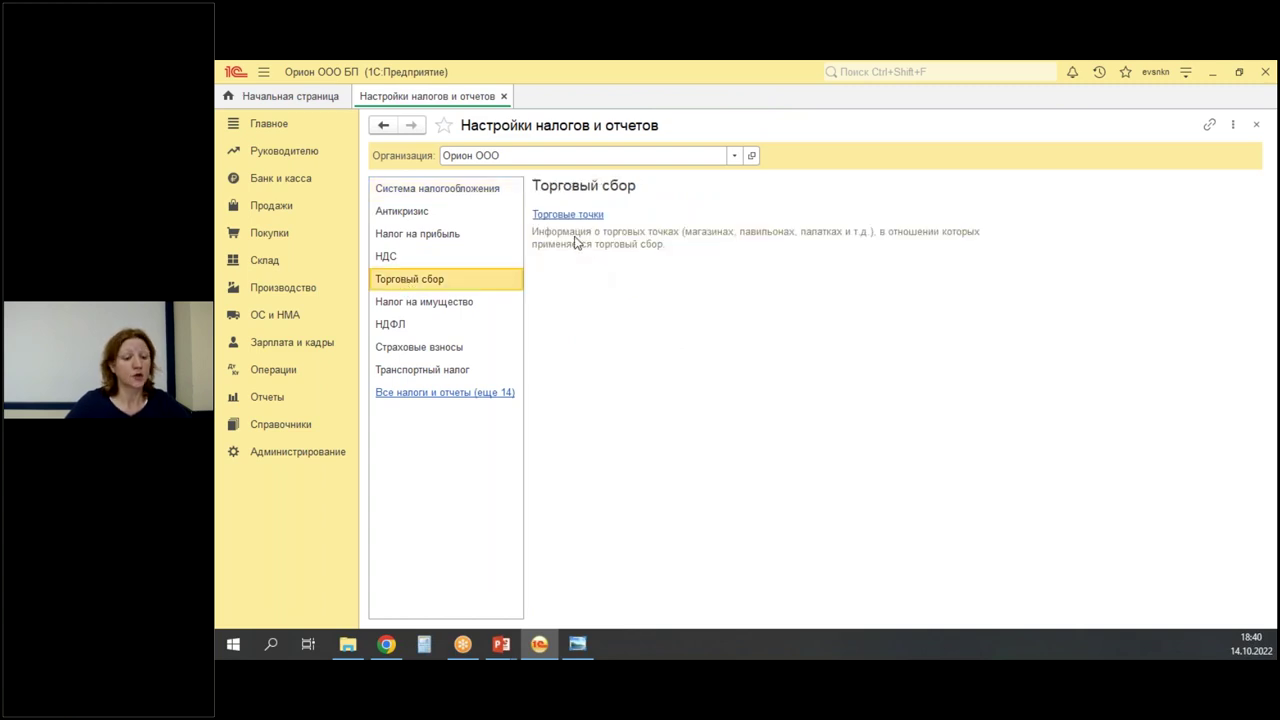
{"action": "left_click_drag", "start_coordinate": [520, 204], "coordinate": [624, 232]}
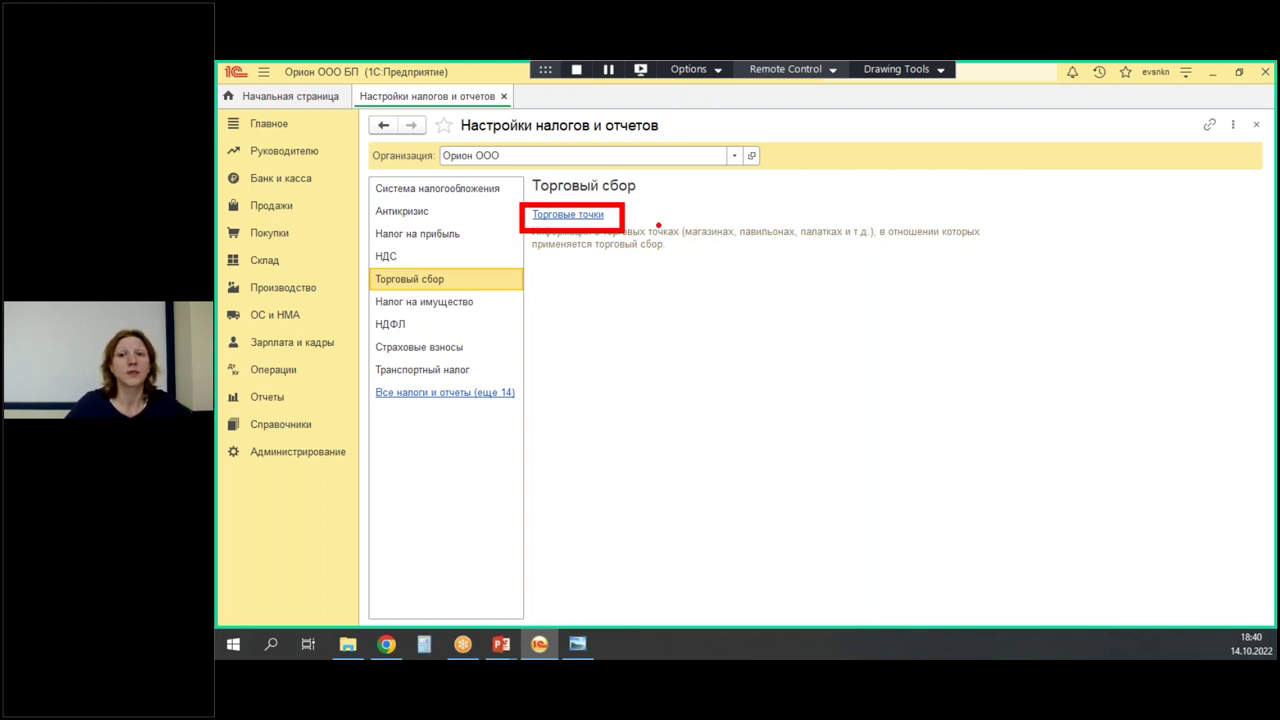
{"action": "left_click", "coordinate": [555, 215]}
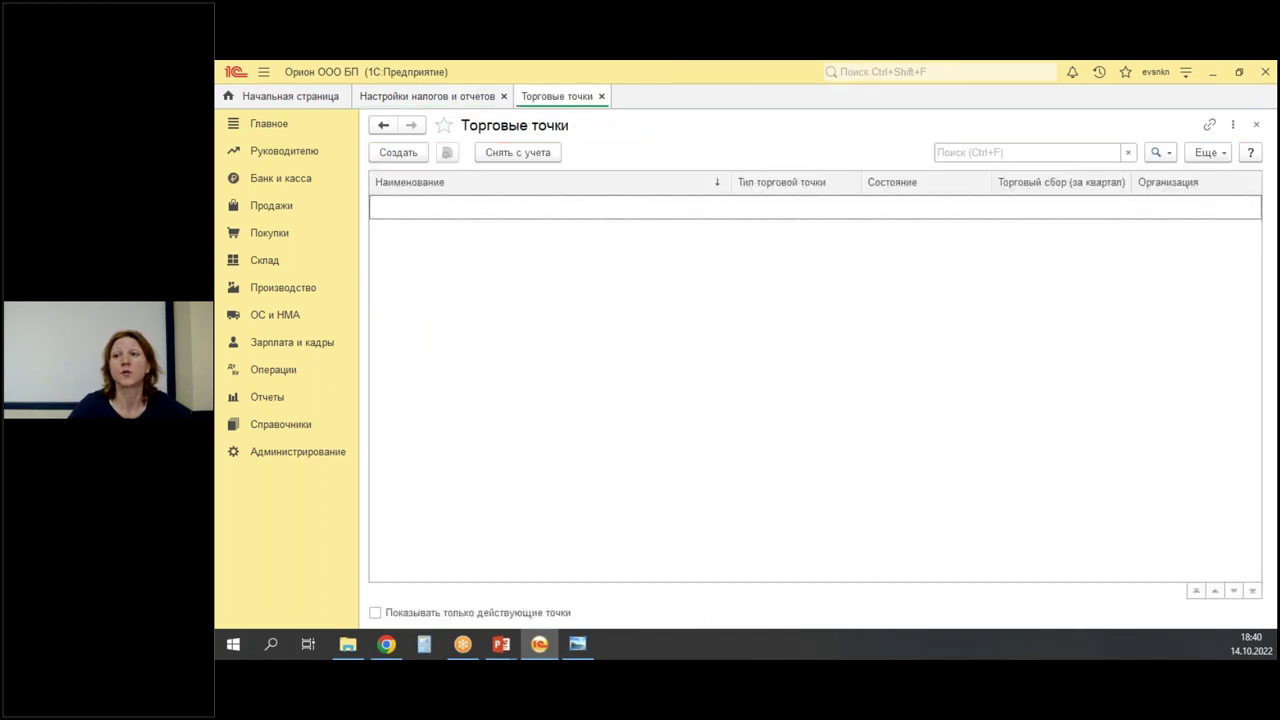
{"action": "left_click", "coordinate": [391, 156]}
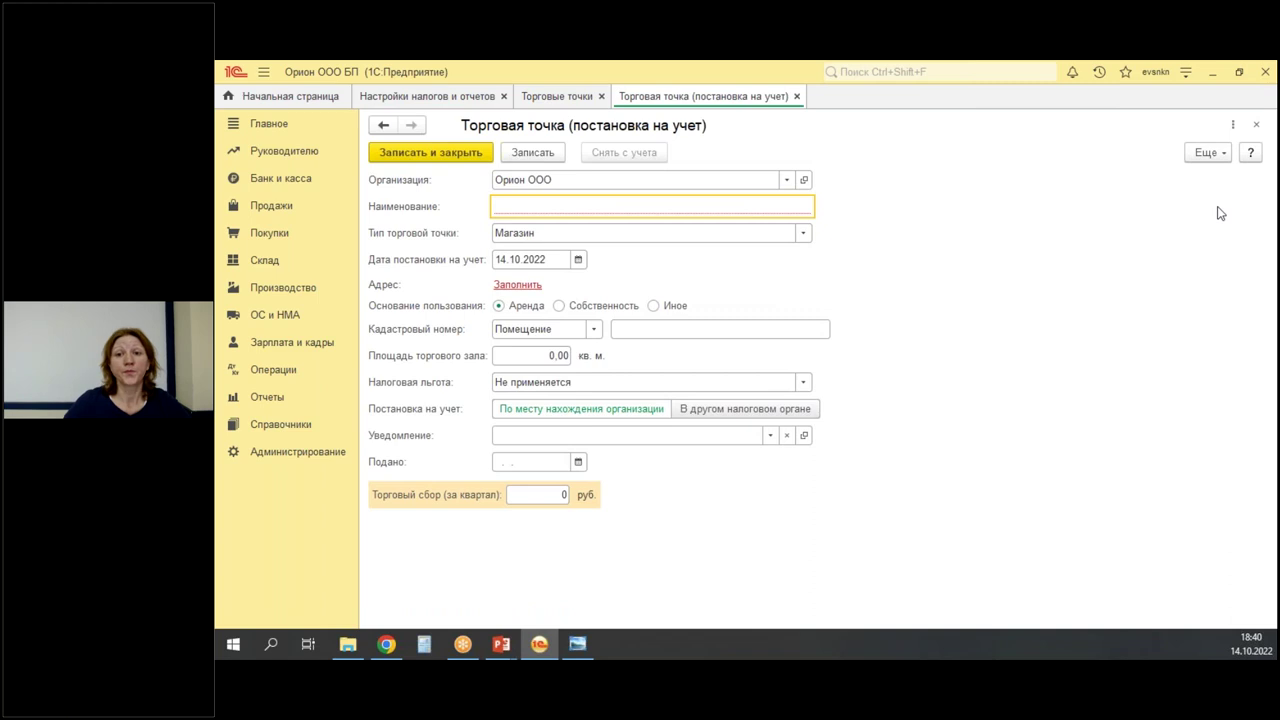
{"action": "type", "text": "Магазин "}
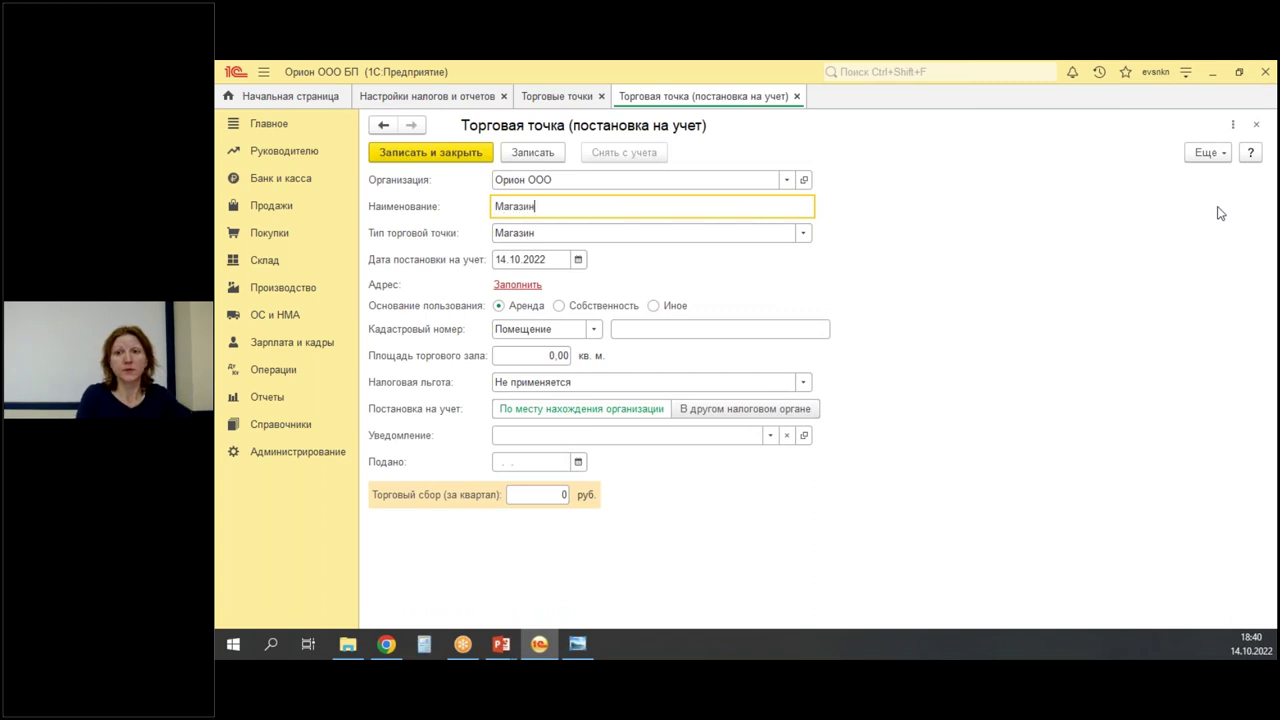
{"action": "type", "text": "\"Бытовая техника"}
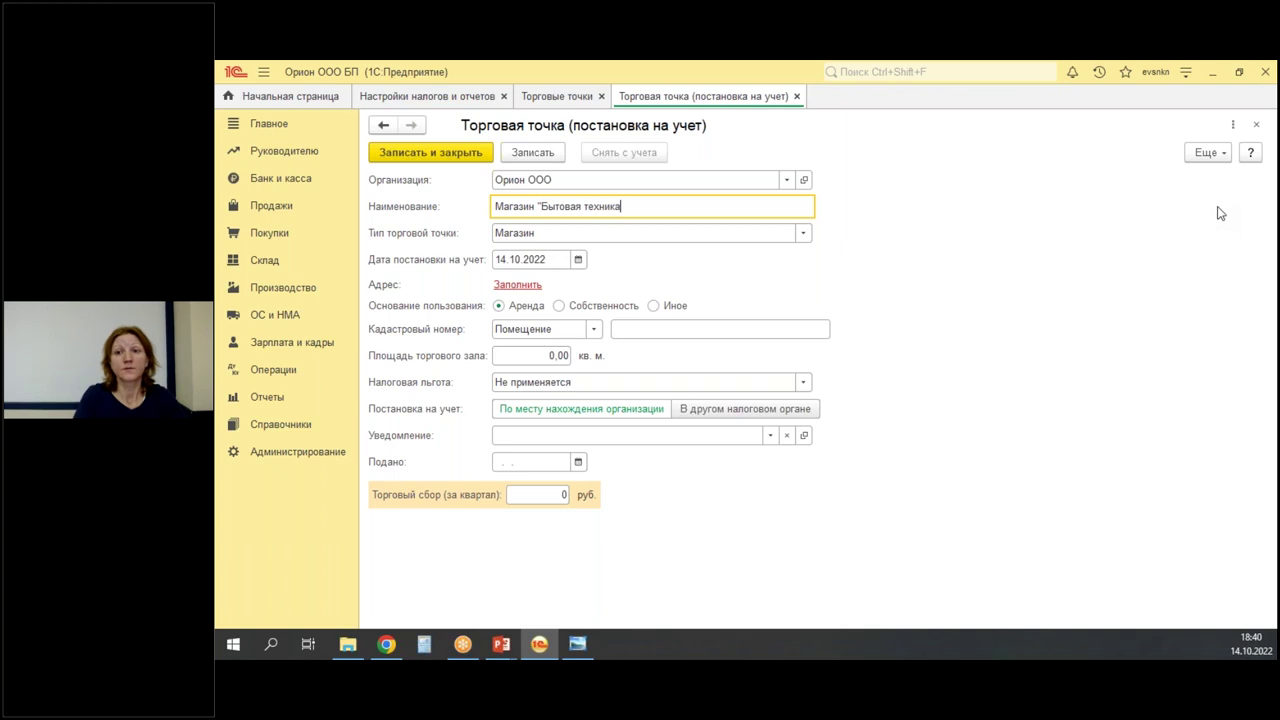
Look through the available trading point types without changing the selected type.
{"action": "left_click", "coordinate": [801, 236]}
{"action": "left_click", "coordinate": [801, 233]}
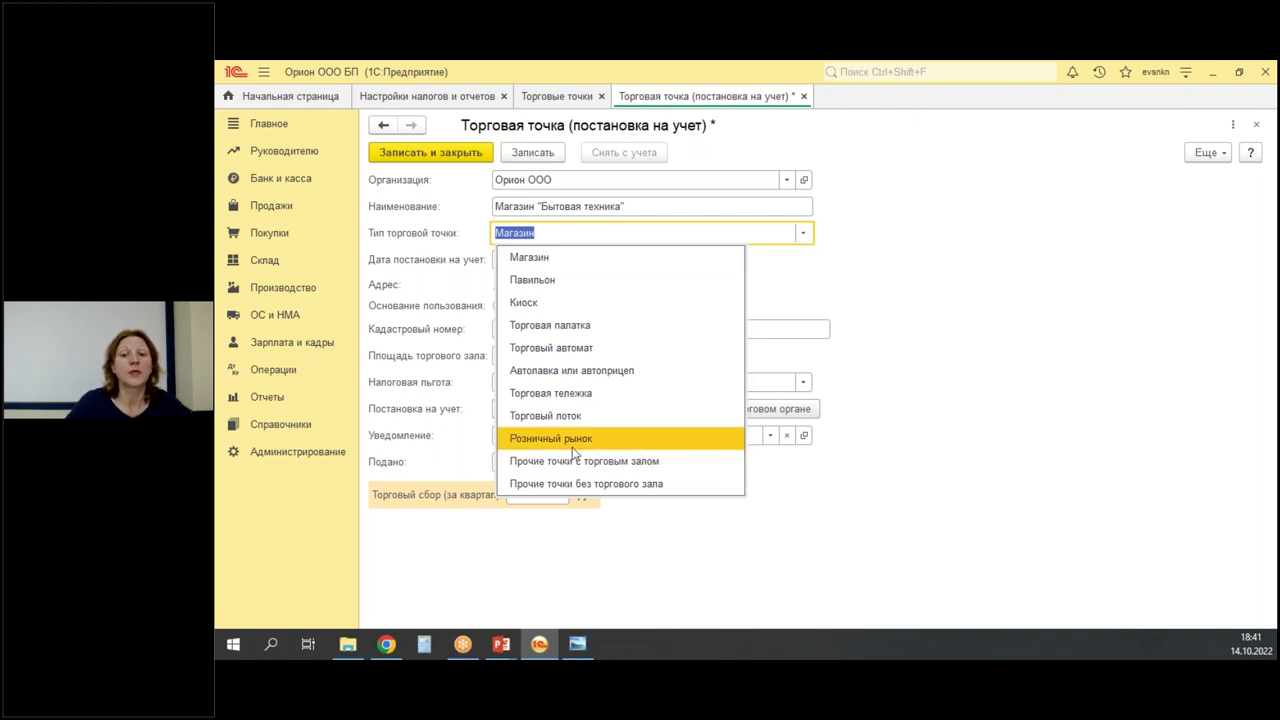
{"action": "left_click", "coordinate": [968, 288]}
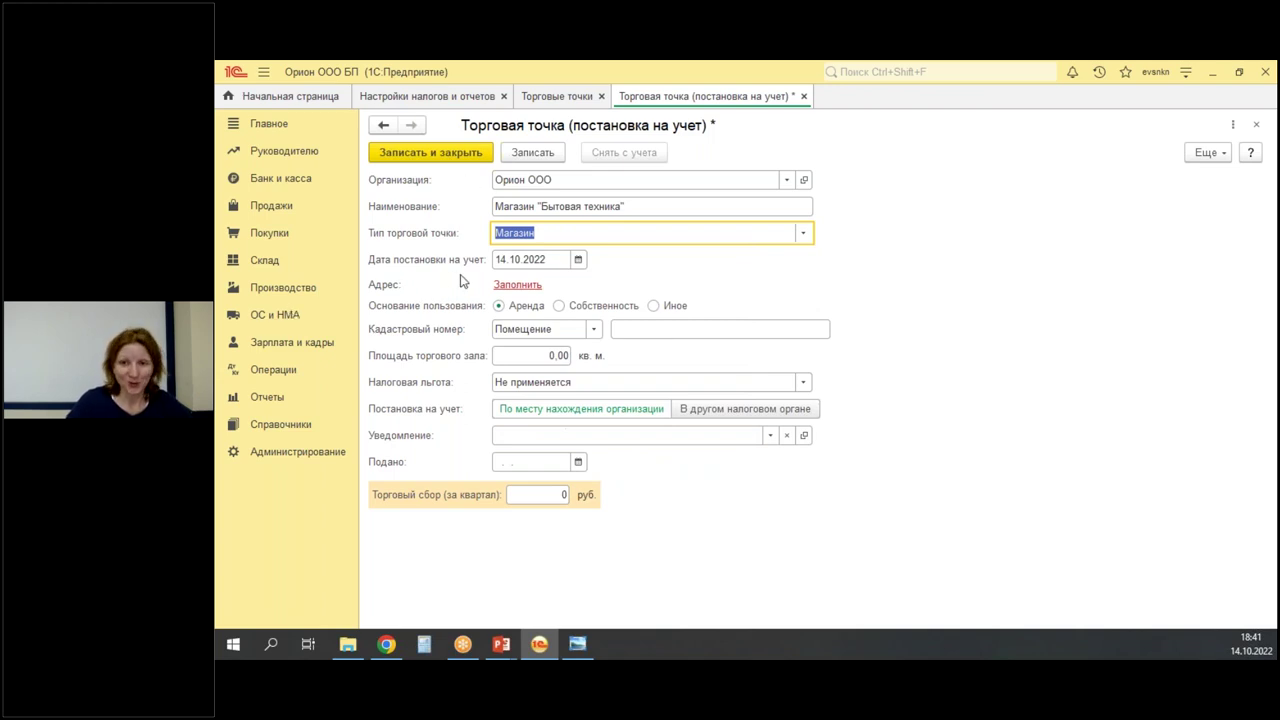
Set the trading point's registration date to 21.01.2022 and try to save the record.
{"action": "left_click", "coordinate": [512, 259]}
{"action": "type", "text": "21.01."}
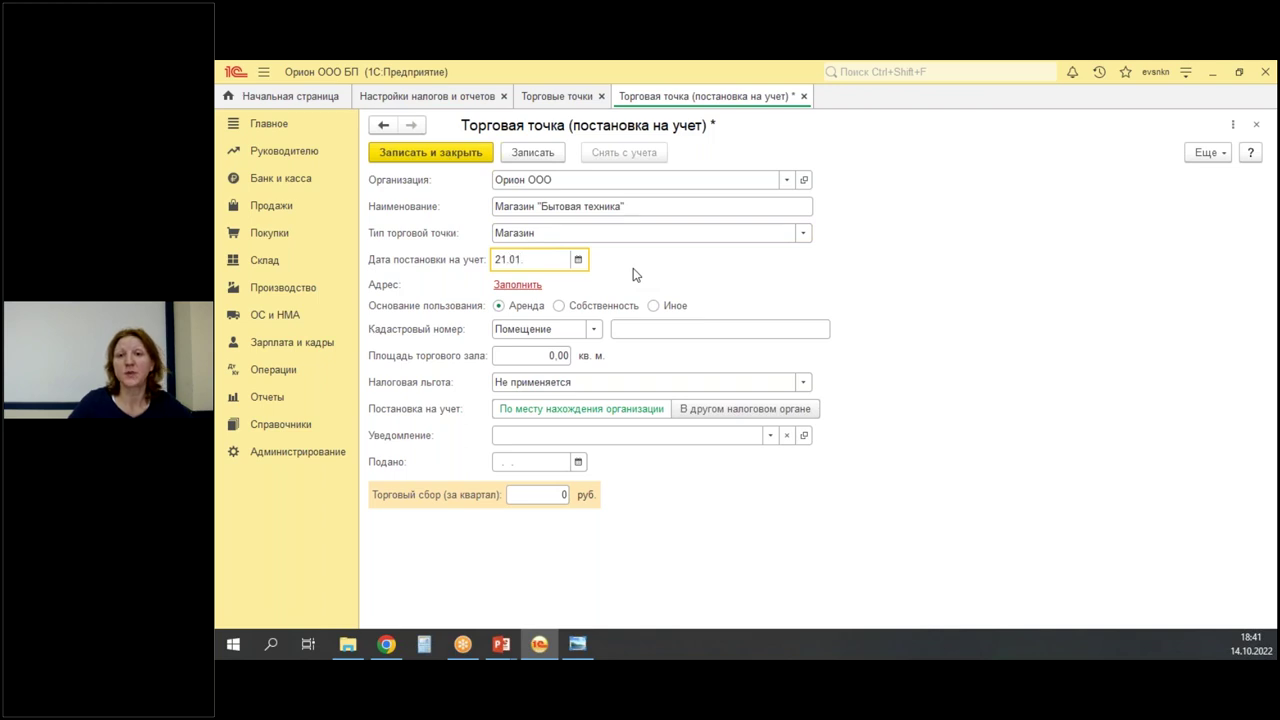
{"action": "key", "text": "Tab"}
{"action": "left_click", "coordinate": [534, 152]}
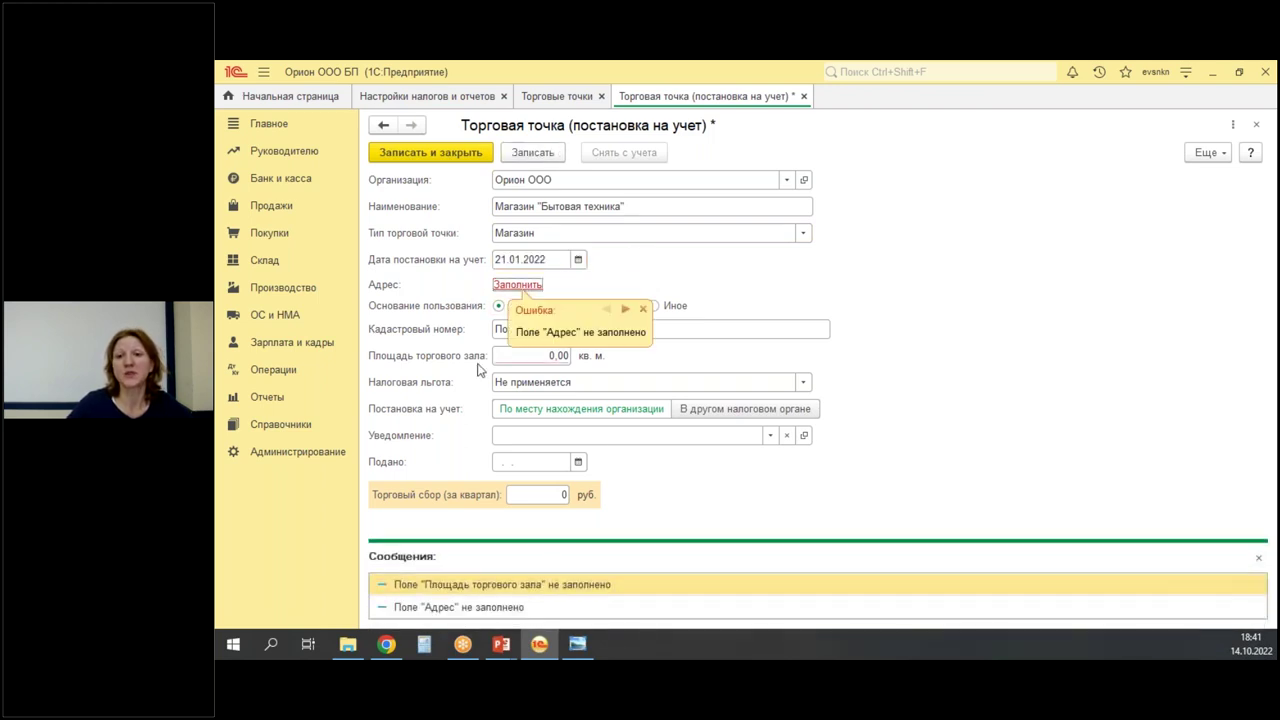
{"action": "left_click", "coordinate": [1258, 557]}
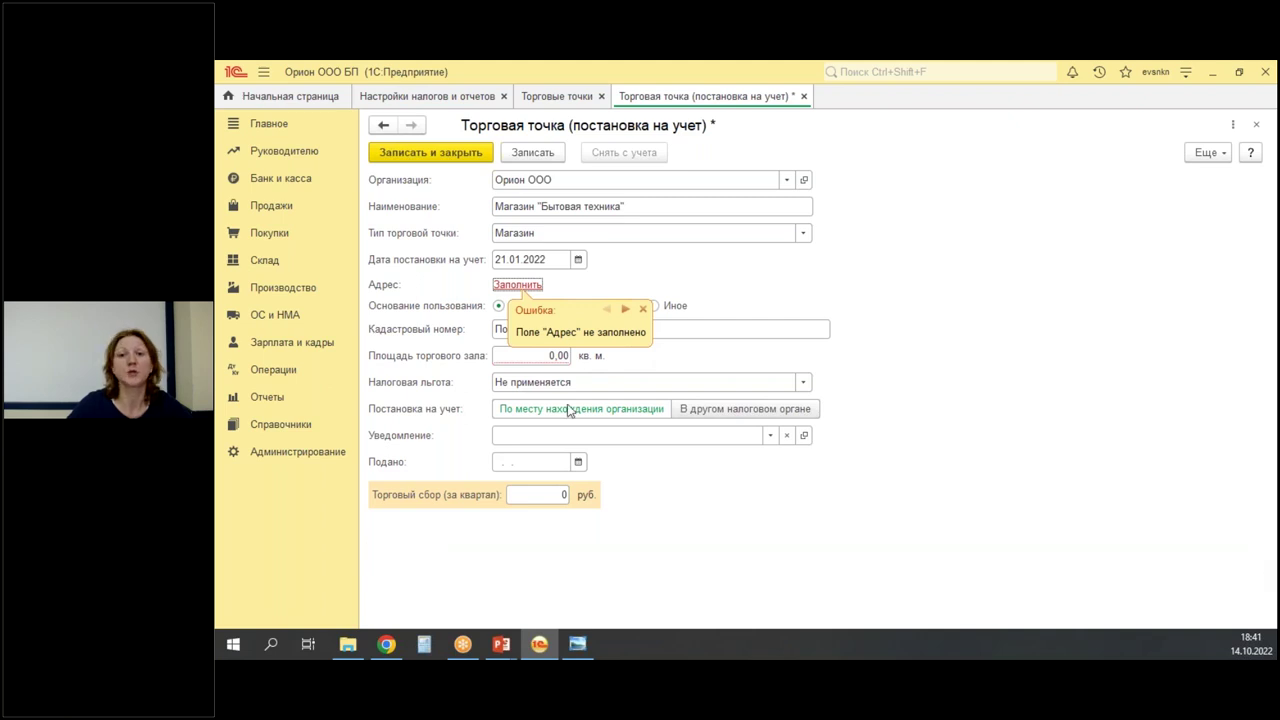
Fill in the trading point's address by postal code, choosing the matching street and house with its building number.
{"action": "left_click", "coordinate": [516, 285]}
{"action": "left_click", "coordinate": [617, 400]}
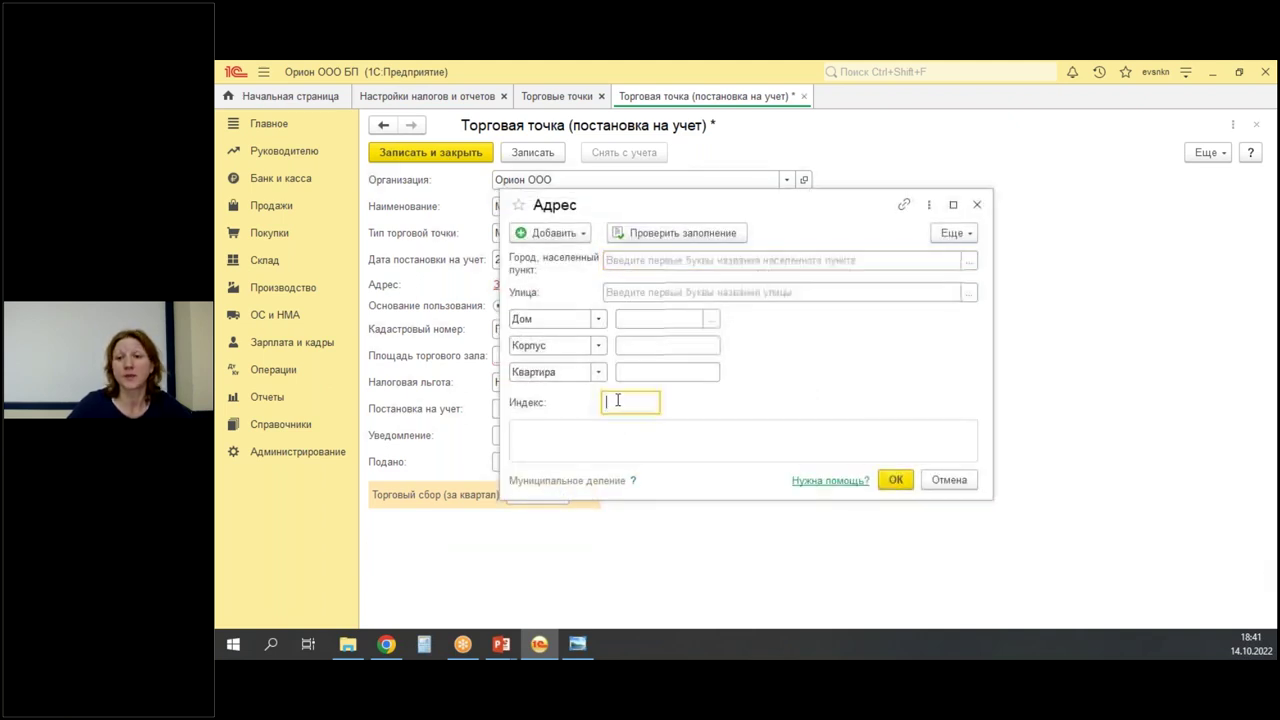
{"action": "type", "text": "123100"}
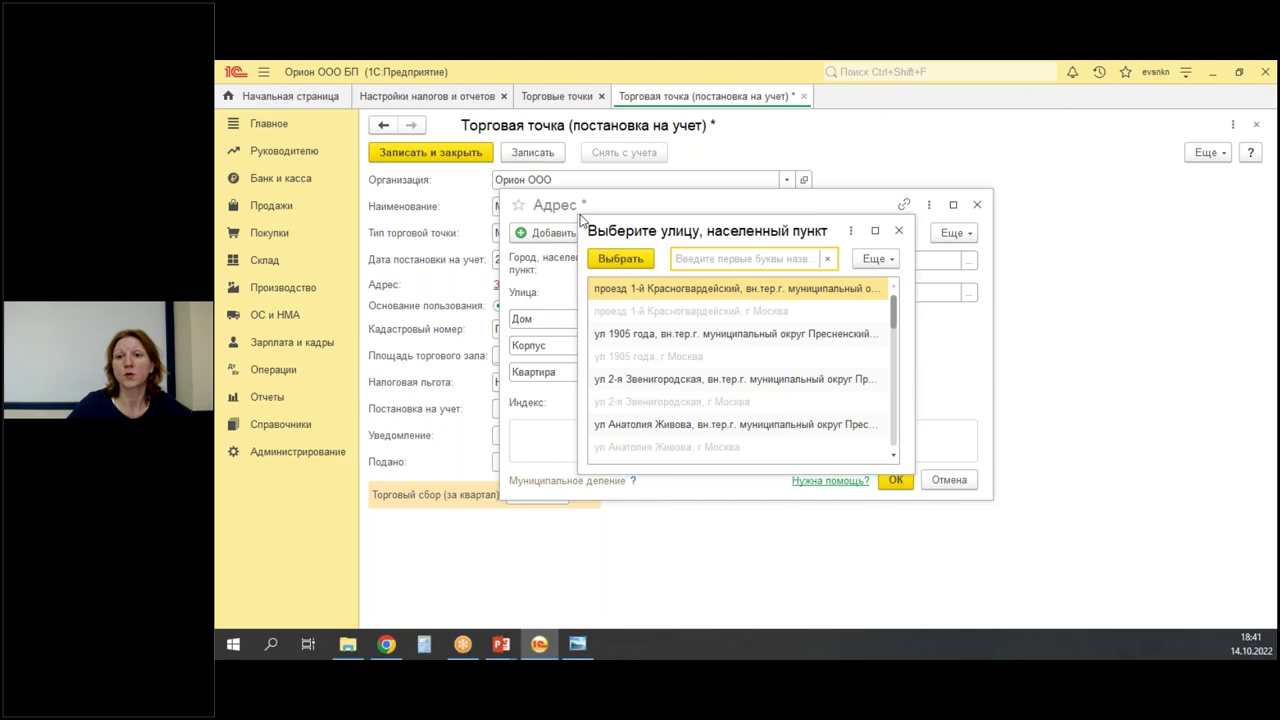
{"action": "left_click", "coordinate": [636, 338]}
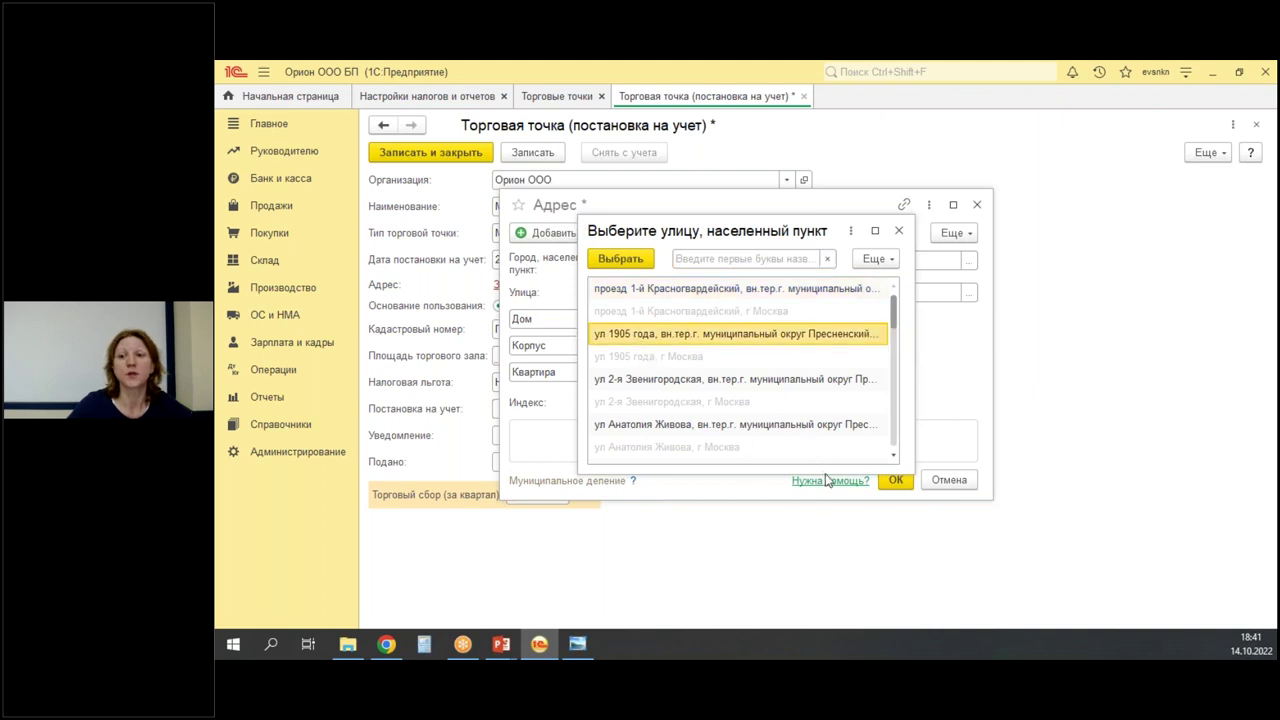
{"action": "left_click", "coordinate": [620, 258]}
{"action": "type", "text": "5"}
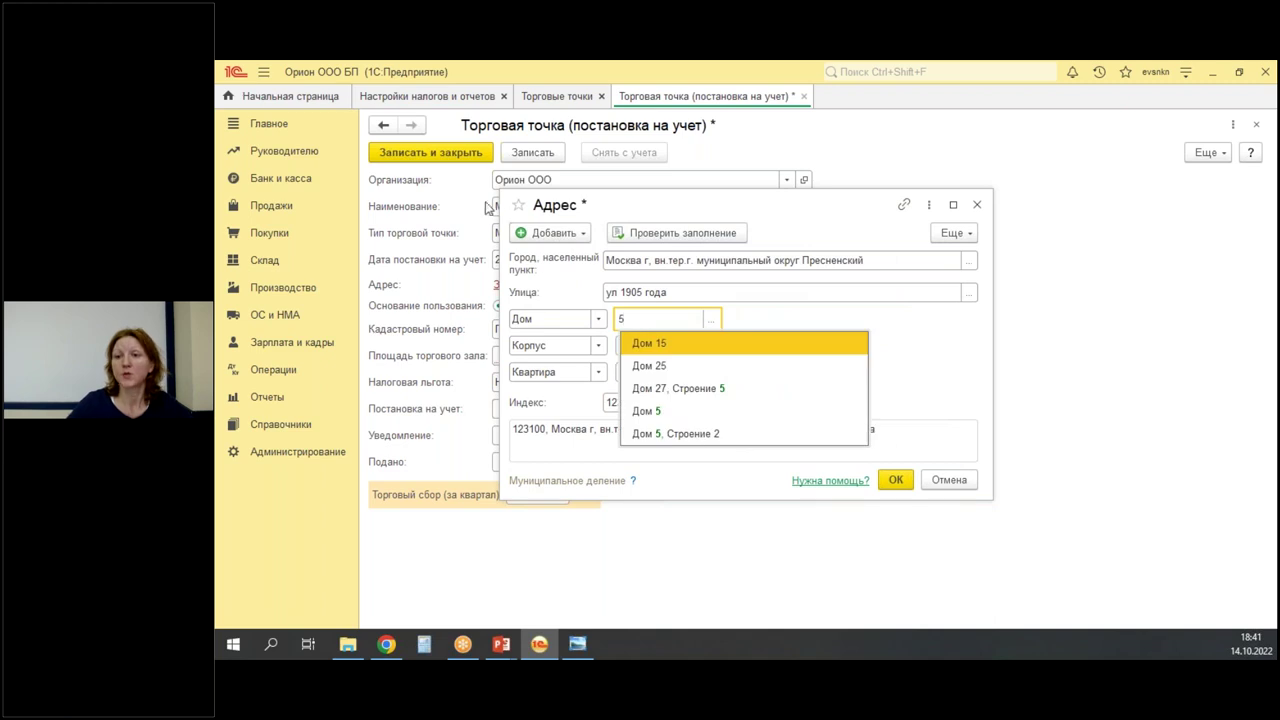
{"action": "left_click", "coordinate": [688, 433]}
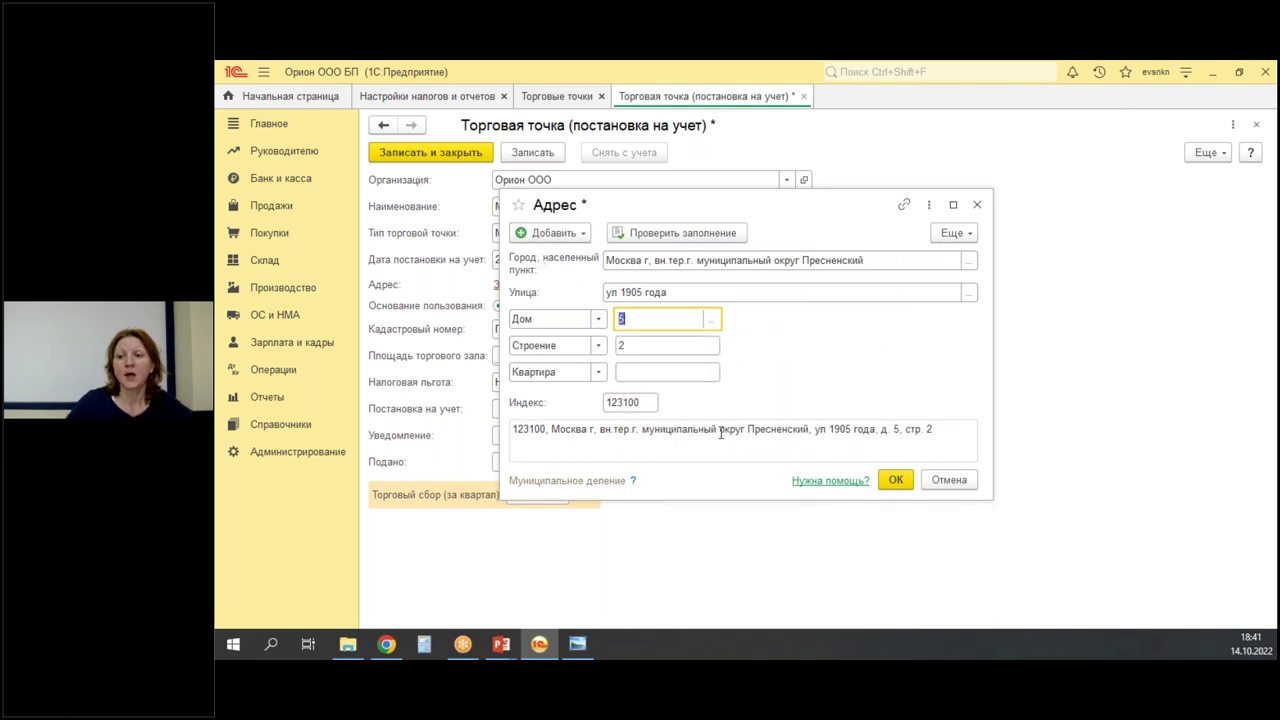
{"action": "left_click", "coordinate": [896, 480]}
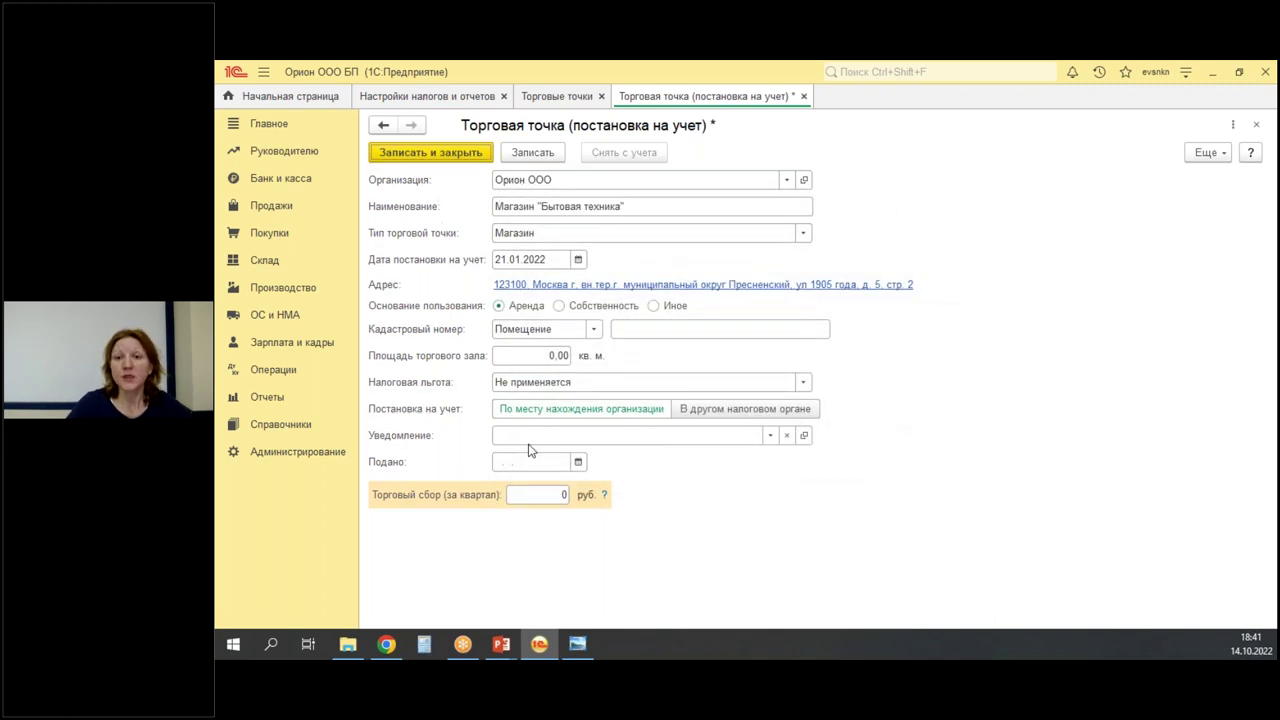
Enter the cadastral number of the premises and set the sales floor area to 300 sq. m.
{"action": "left_click", "coordinate": [628, 332]}
{"action": "type", "text": "77:08:0009005:1597"}
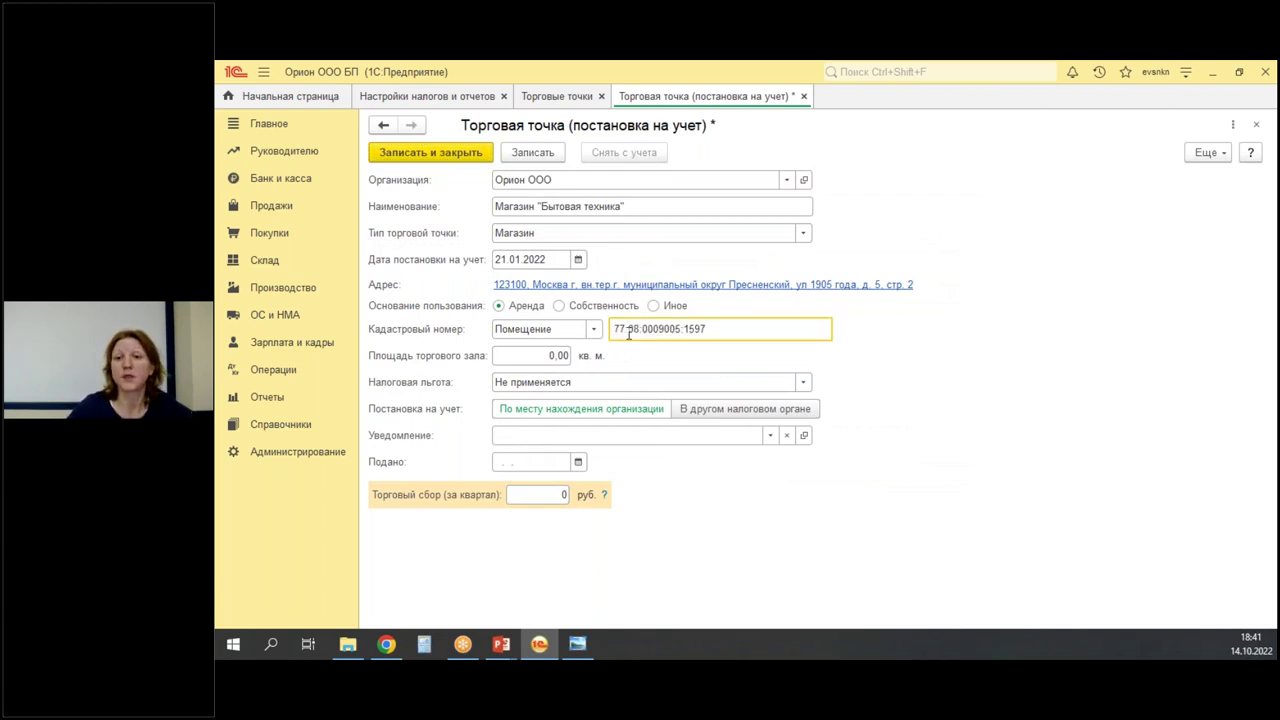
{"action": "left_click", "coordinate": [541, 354]}
{"action": "type", "text": "300"}
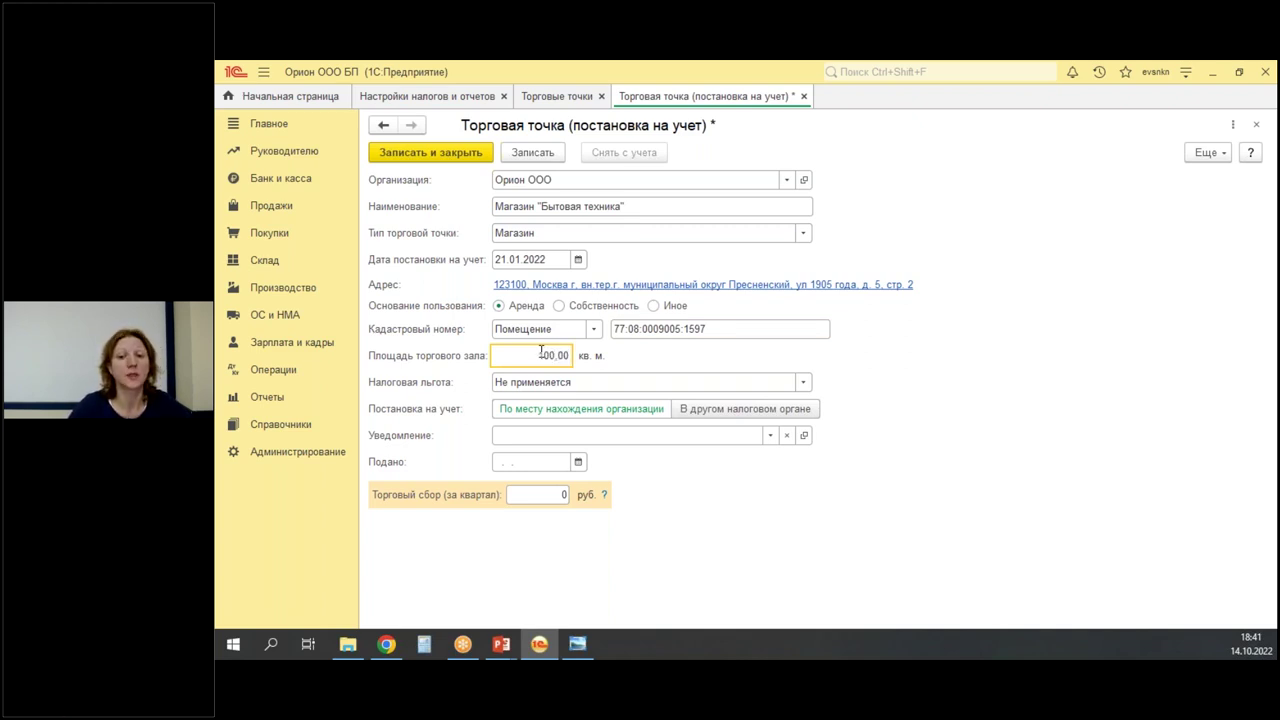
Try sales floor areas of 100 and 50 sq. m to recalculate the quarterly trade fee.
{"action": "key", "text": "Tab"}
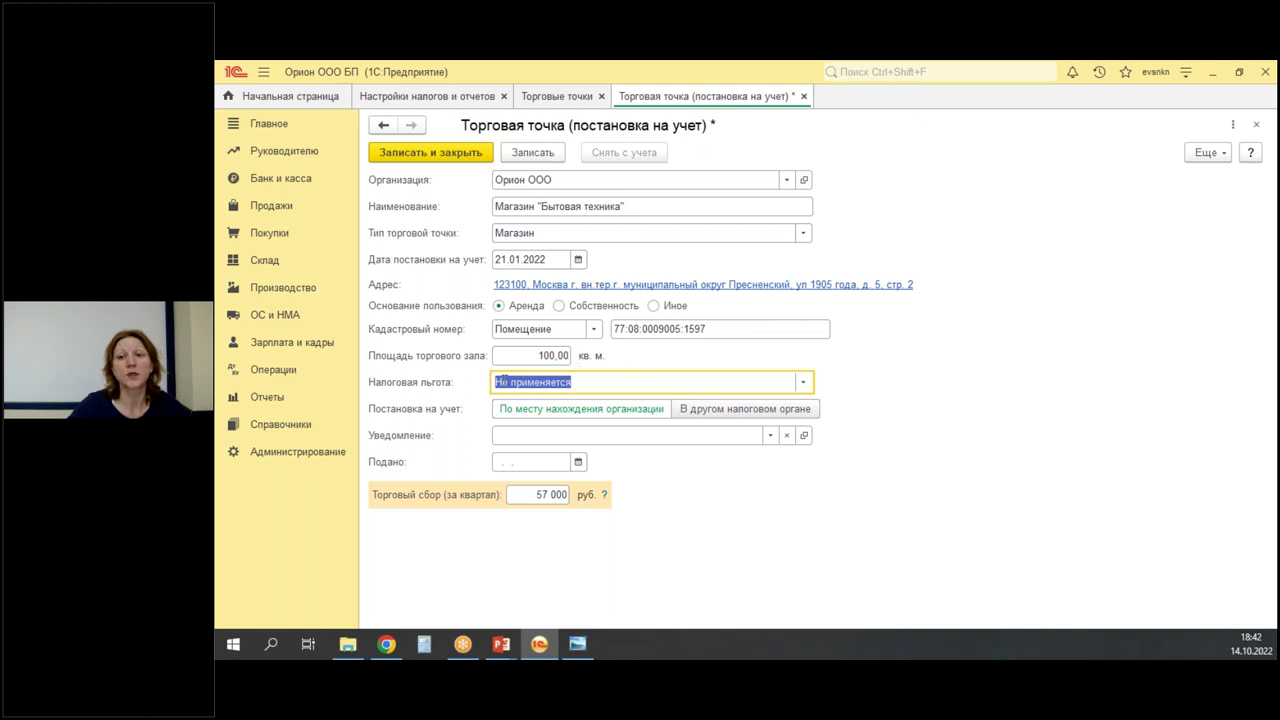
{"action": "left_click", "coordinate": [538, 355]}
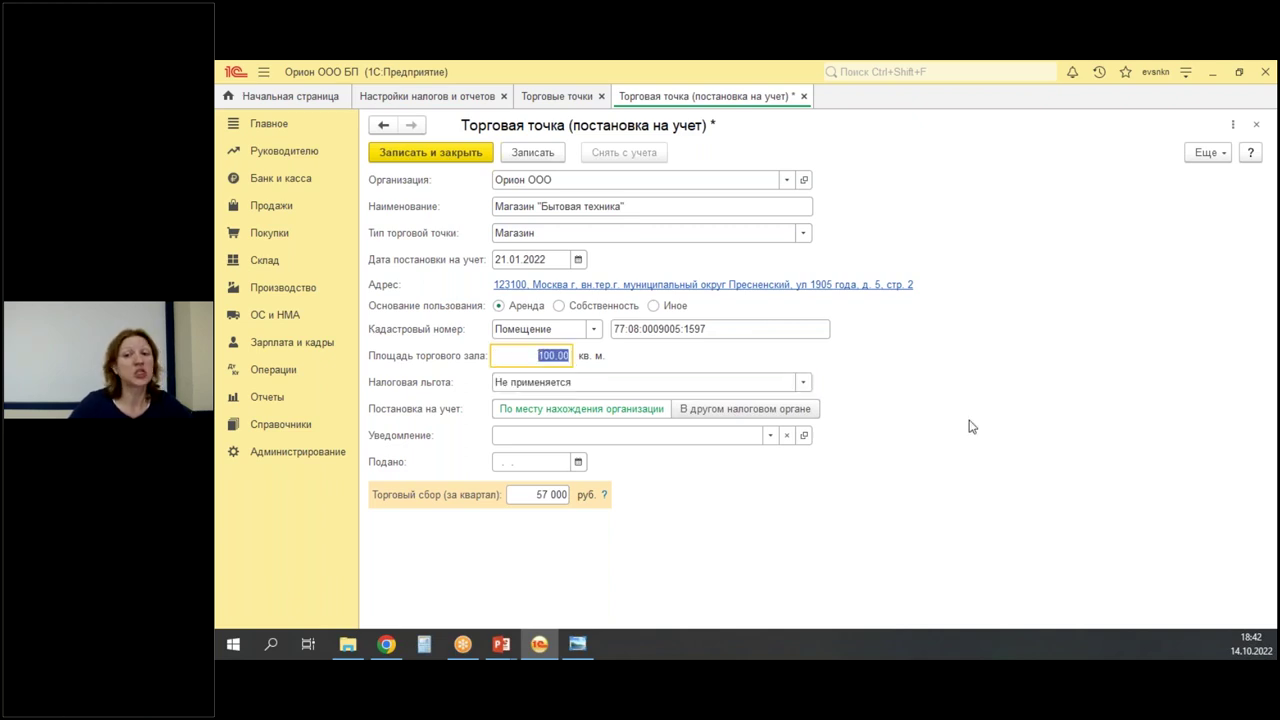
{"action": "type", "text": "50"}
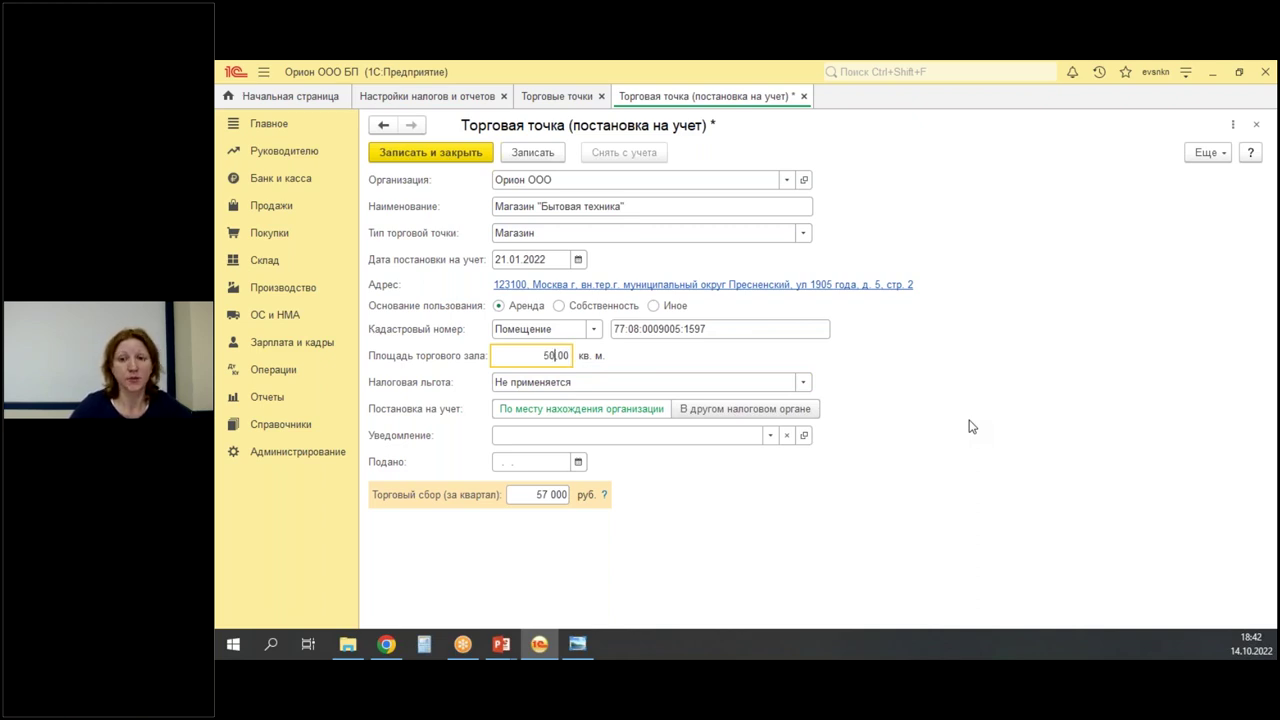
{"action": "key", "text": "Tab"}
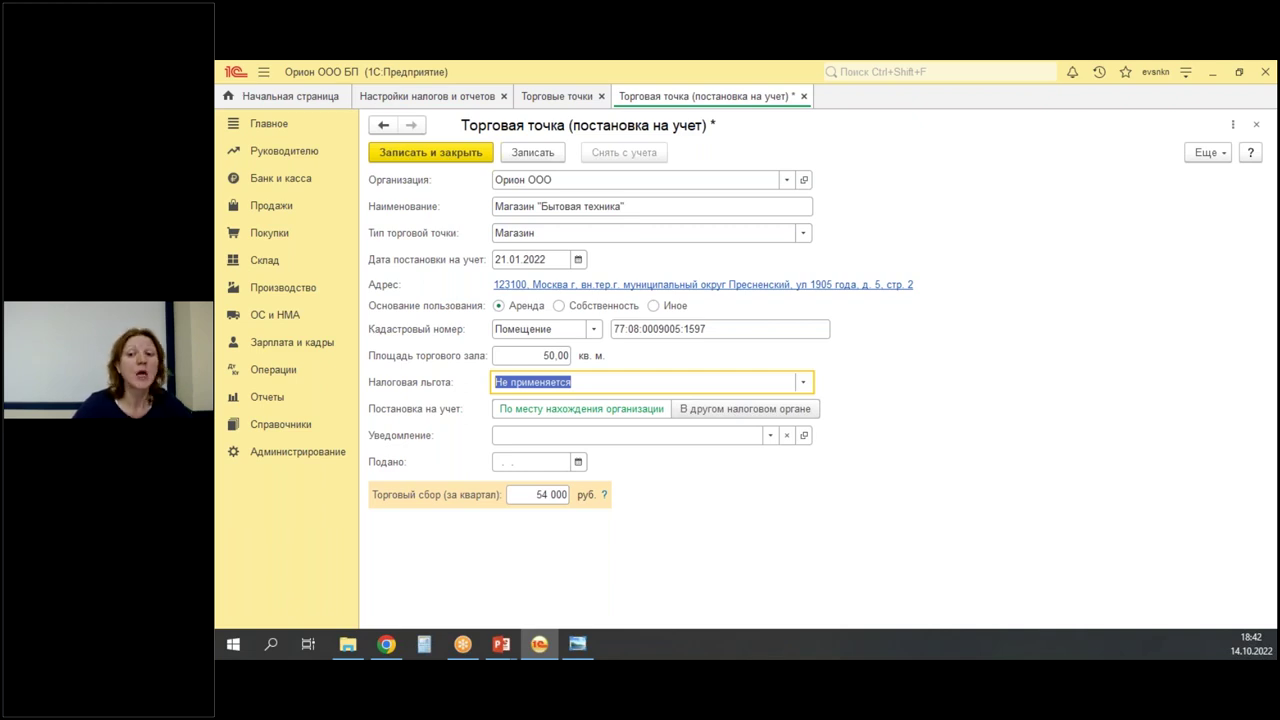
Try sales floor areas of 51 and 52 sq. m to compare the quarterly trade fee.
{"action": "left_click", "coordinate": [527, 361]}
{"action": "key", "text": "BackSpace"}
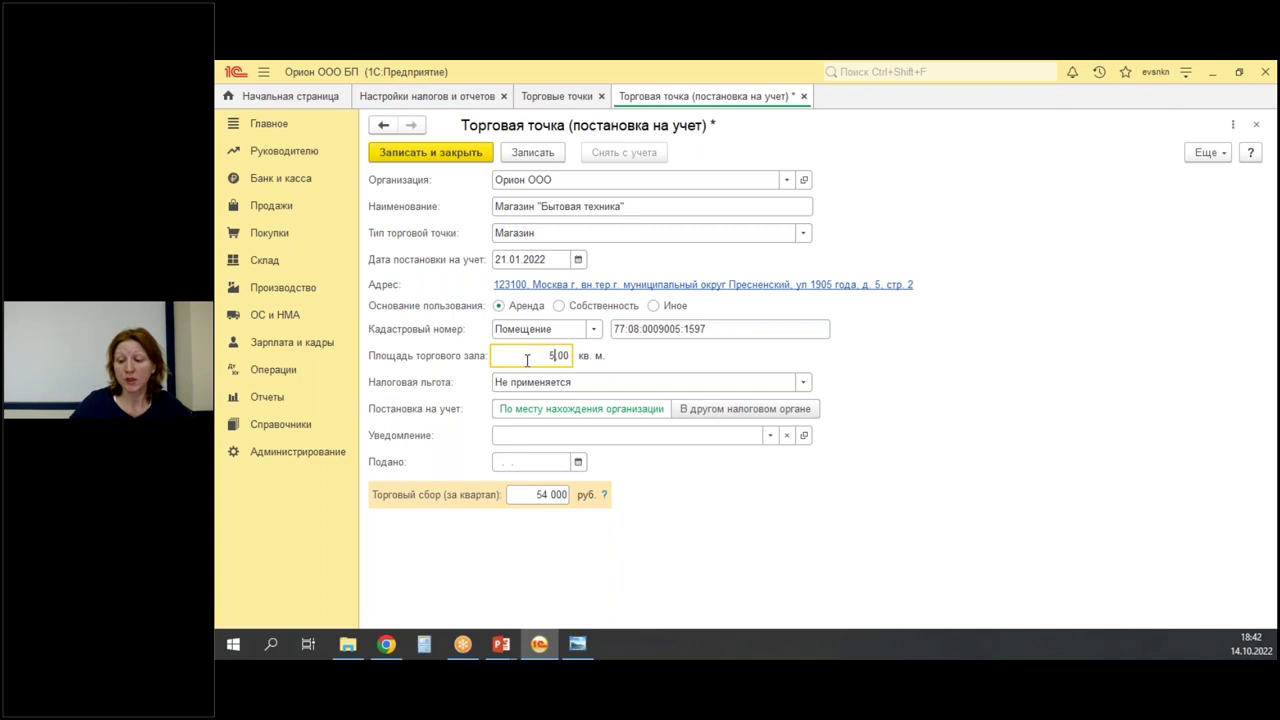
{"action": "key", "text": "Tab"}
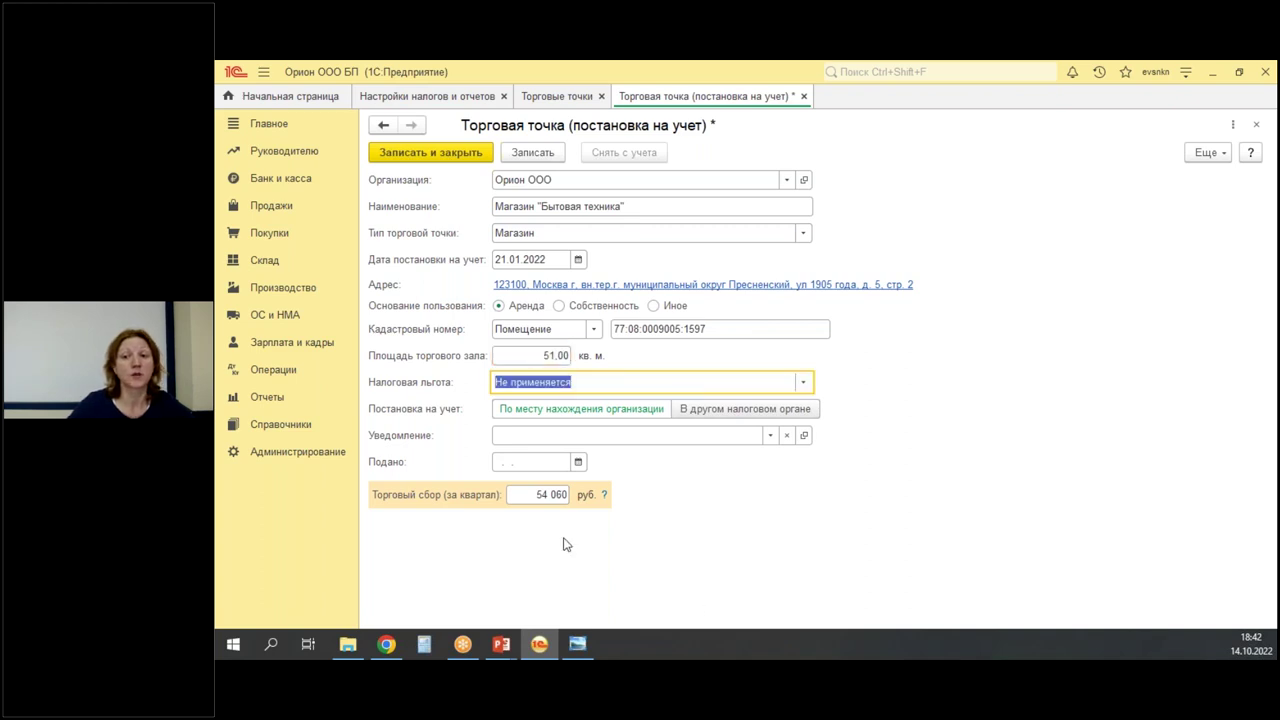
{"action": "left_click", "coordinate": [545, 365]}
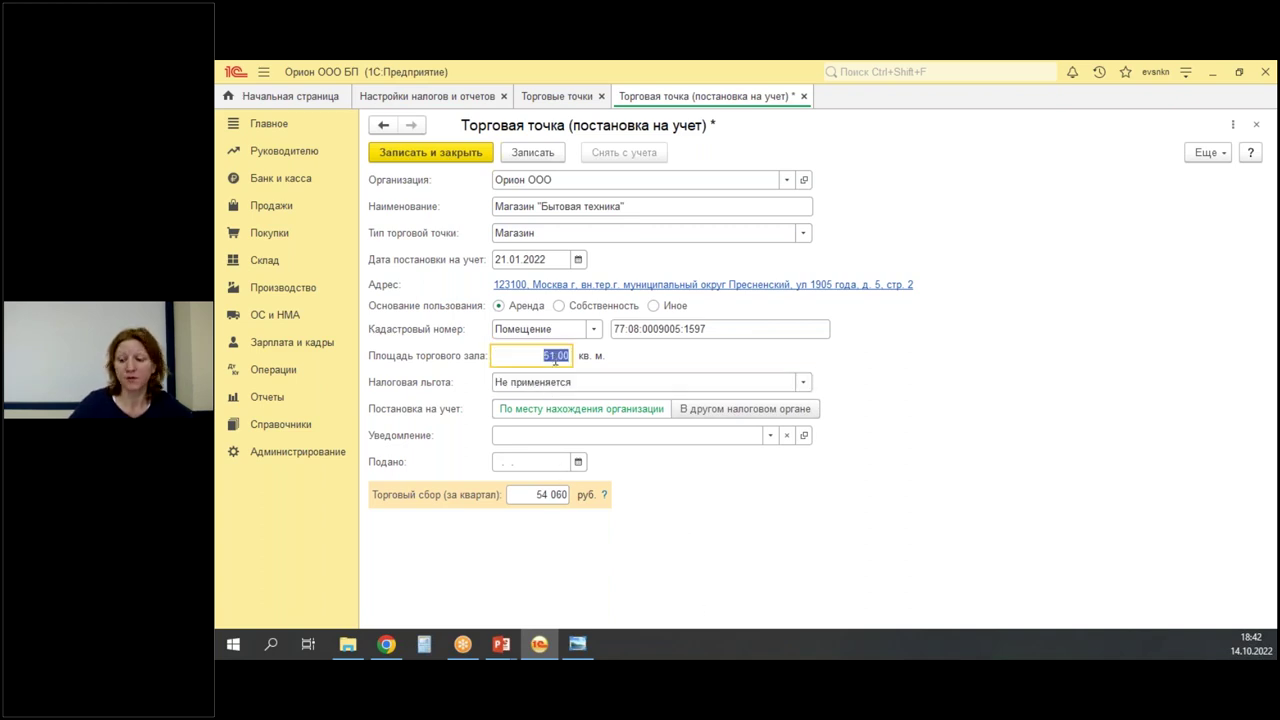
{"action": "type", "text": "52"}
{"action": "key", "text": "Tab"}
Set the sales floor area back to 100 sq. m.
{"action": "left_click", "coordinate": [555, 357]}
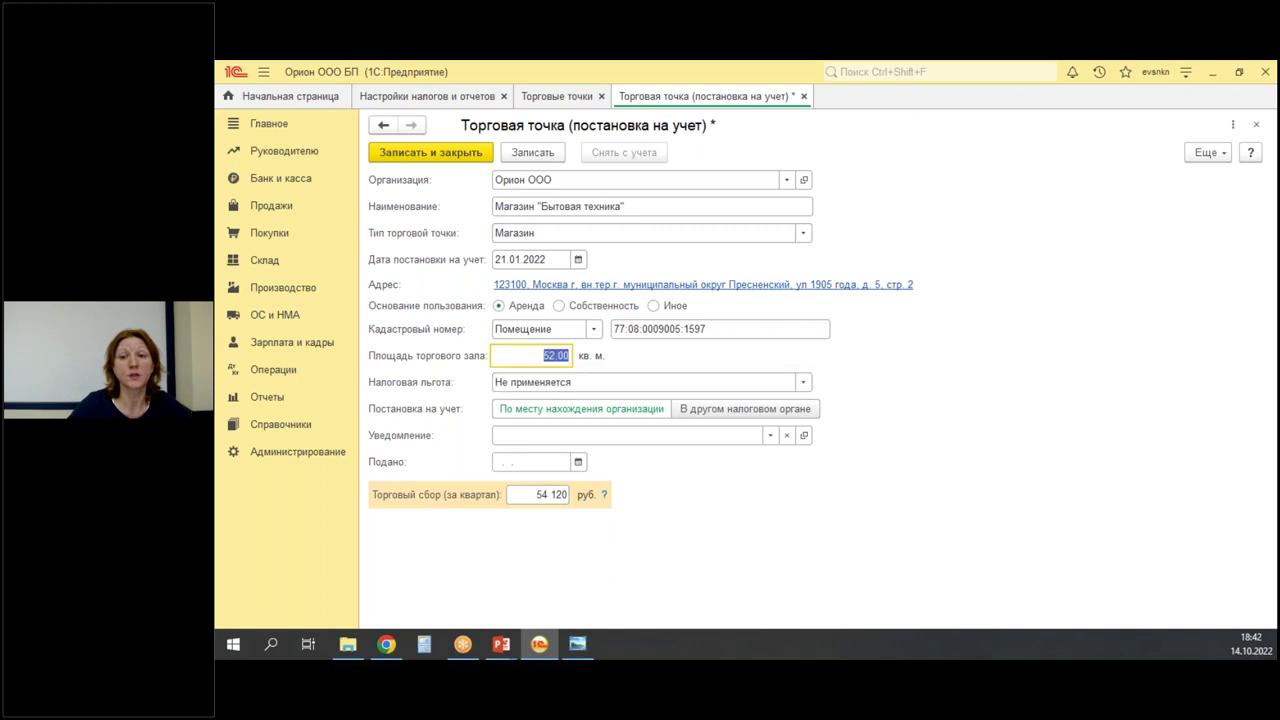
{"action": "type", "text": "100"}
{"action": "key", "text": "Tab"}
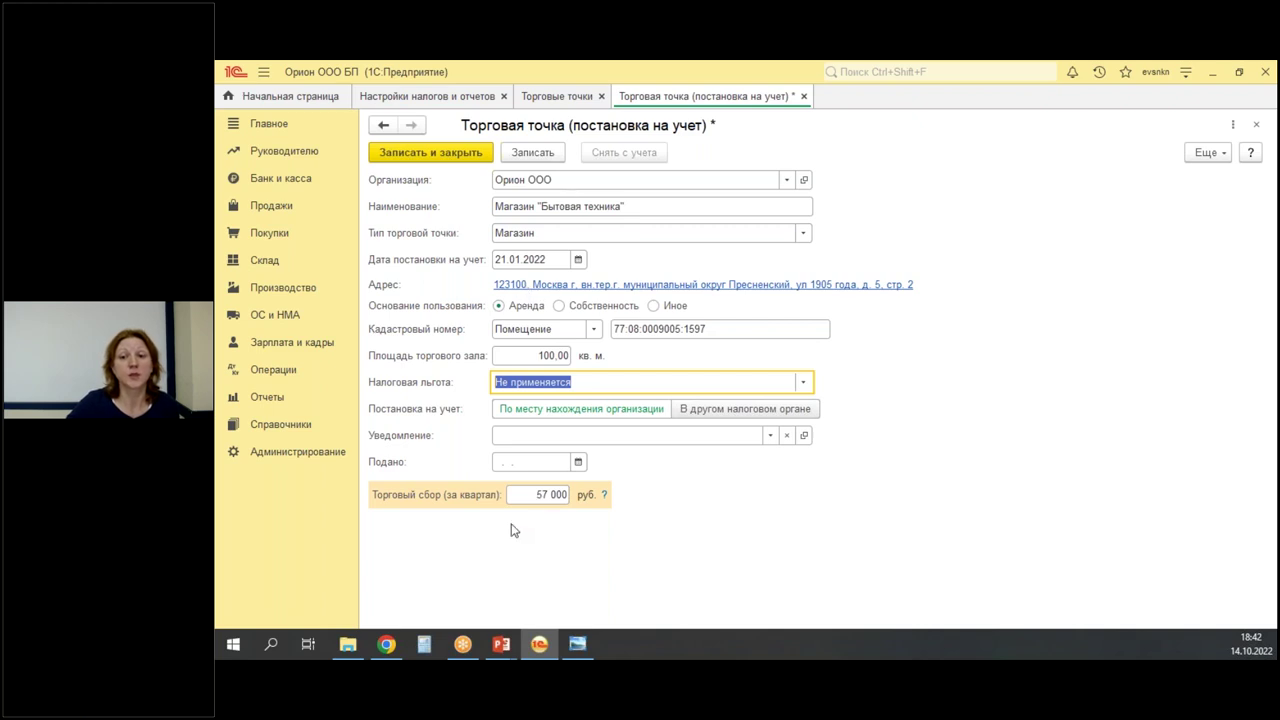
Change the trading point's address by postal code to the first listed street and house in the Марьино municipal district.
{"action": "left_click", "coordinate": [513, 286]}
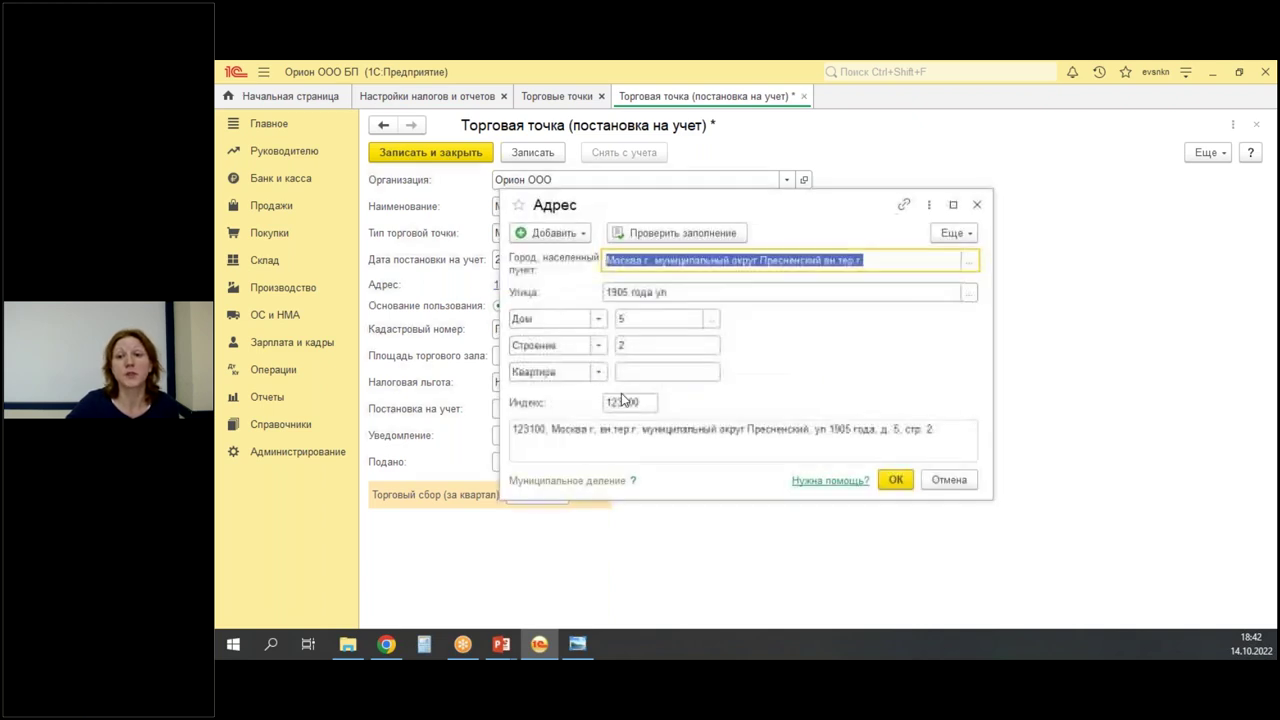
{"action": "double_click", "coordinate": [622, 401]}
{"action": "type", "text": "1095"}
{"action": "key", "text": "Return"}
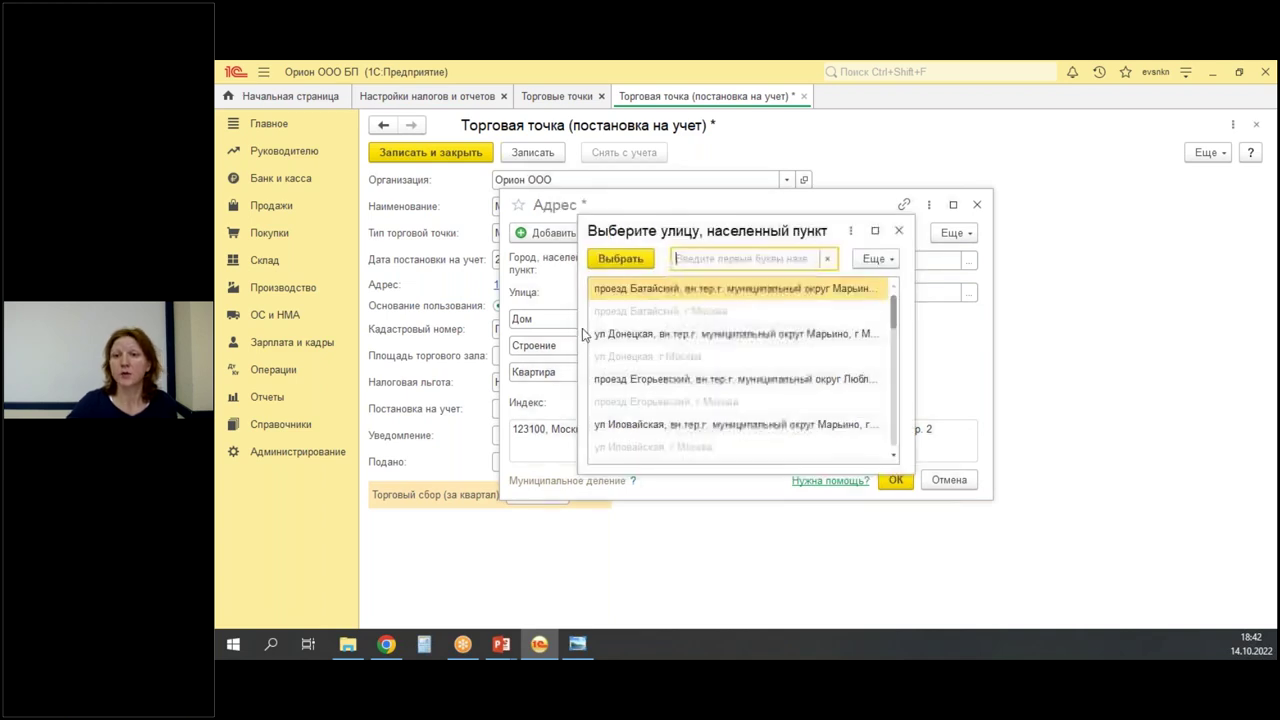
{"action": "key", "text": "Return"}
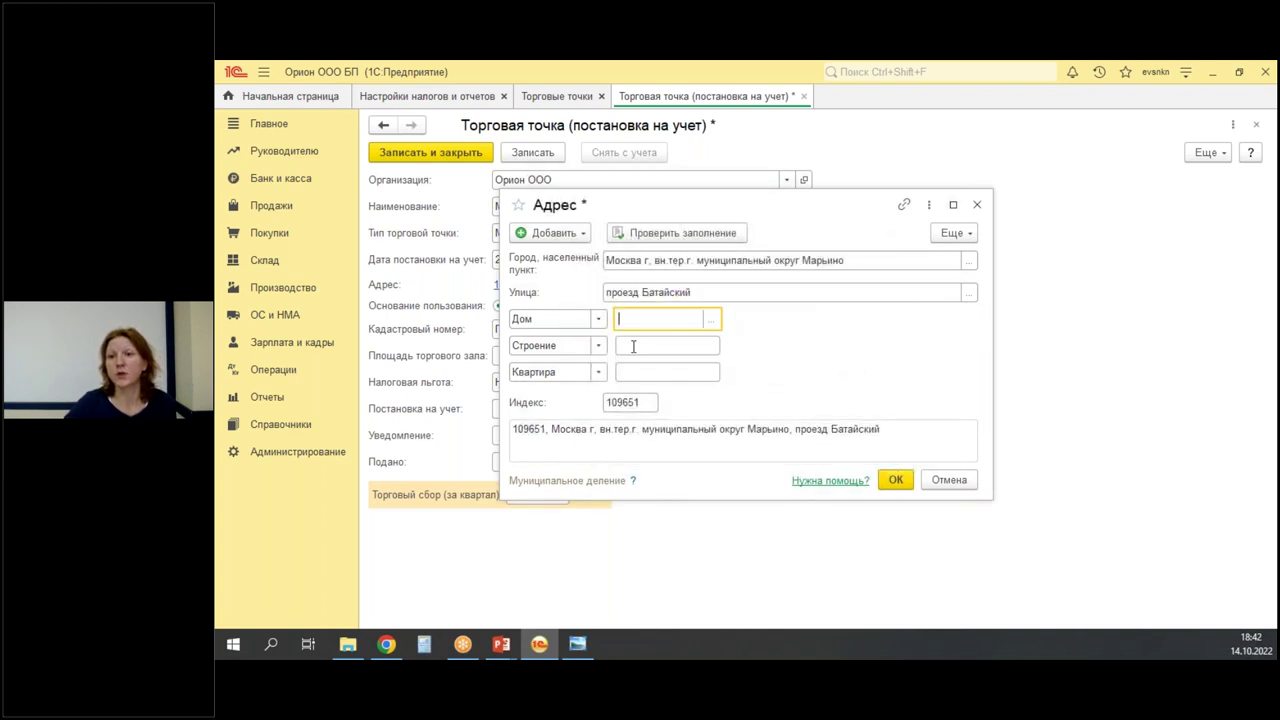
{"action": "type", "text": "1"}
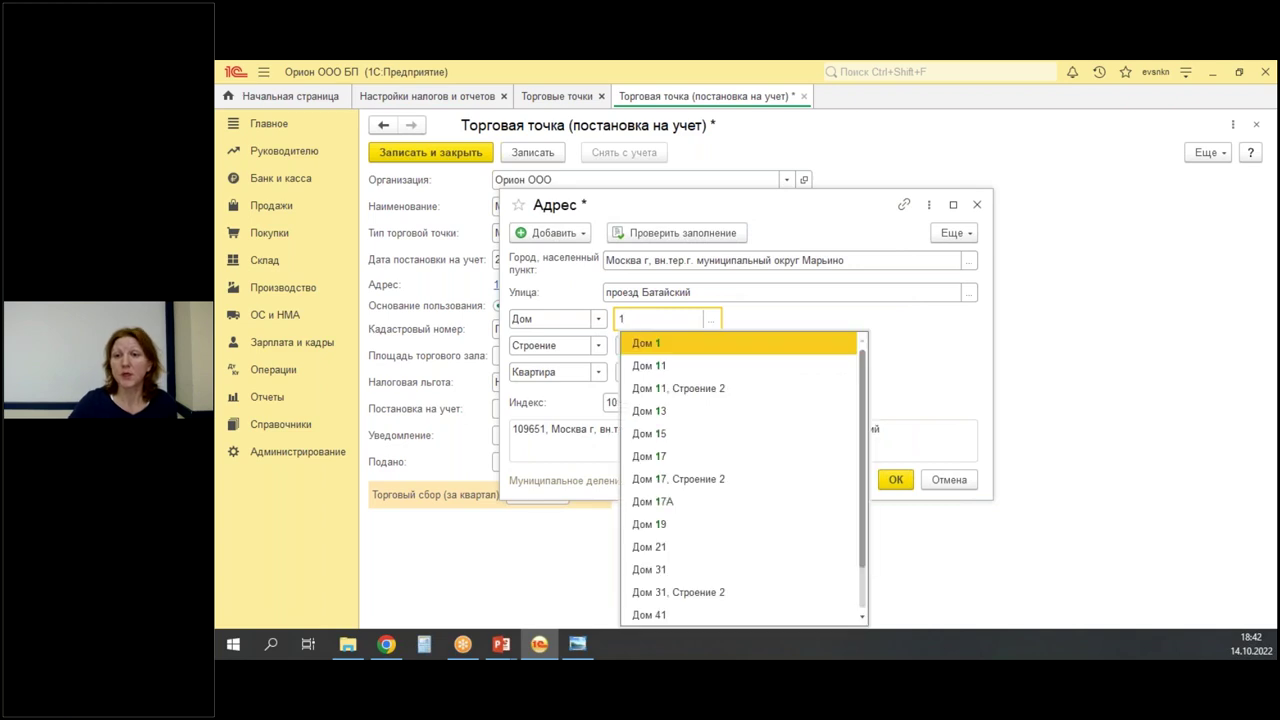
{"action": "key", "text": "Return"}
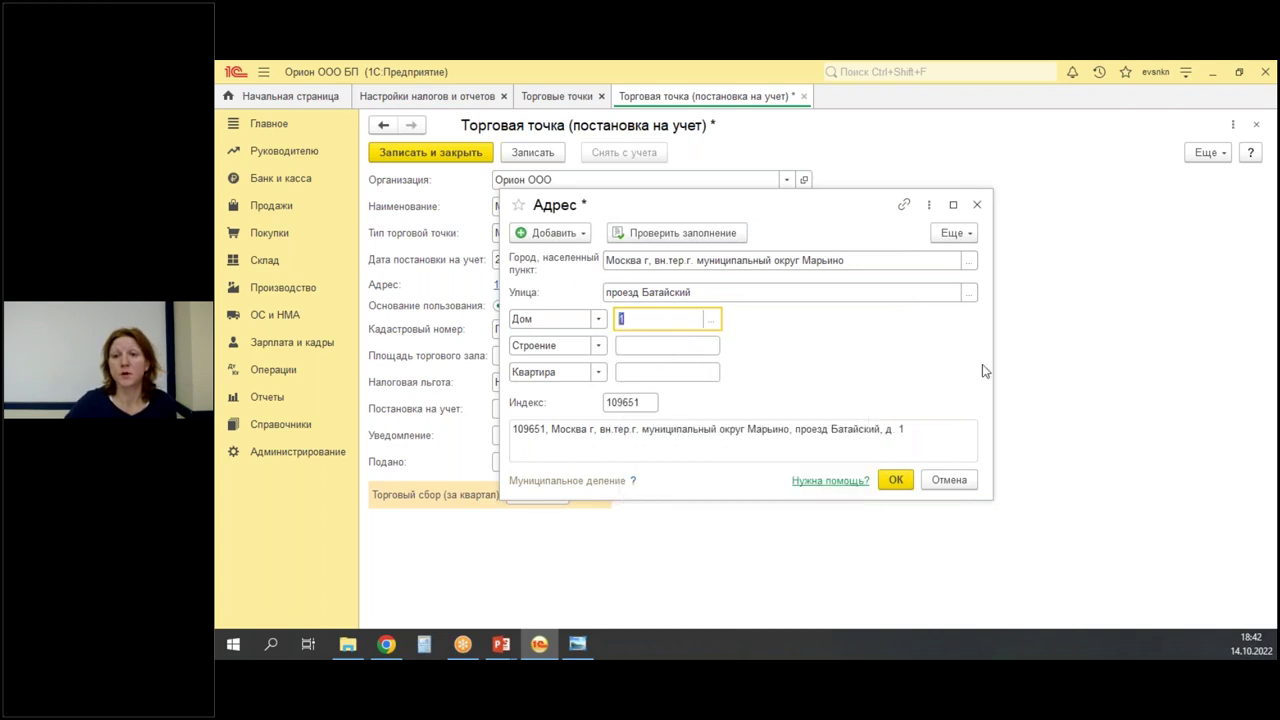
{"action": "left_click", "coordinate": [896, 480]}
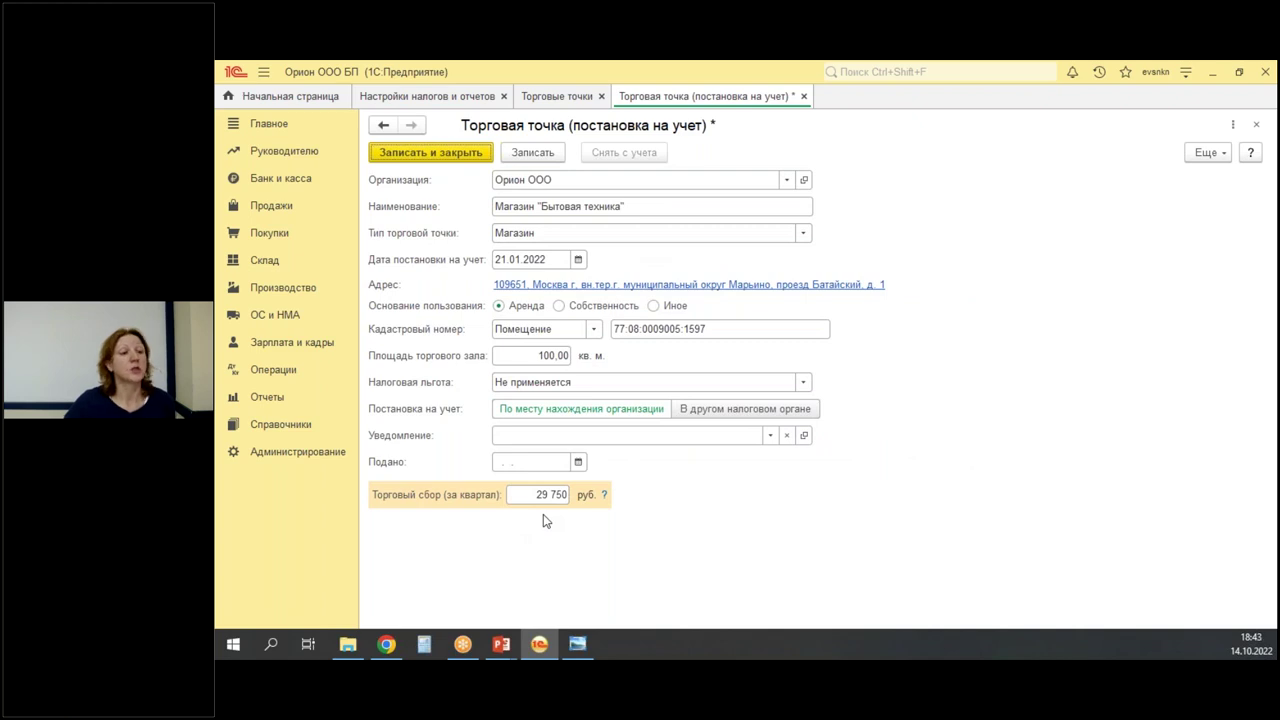
Set the sales floor area to 50 sq. m for the Марьино address.
{"action": "left_click", "coordinate": [540, 355]}
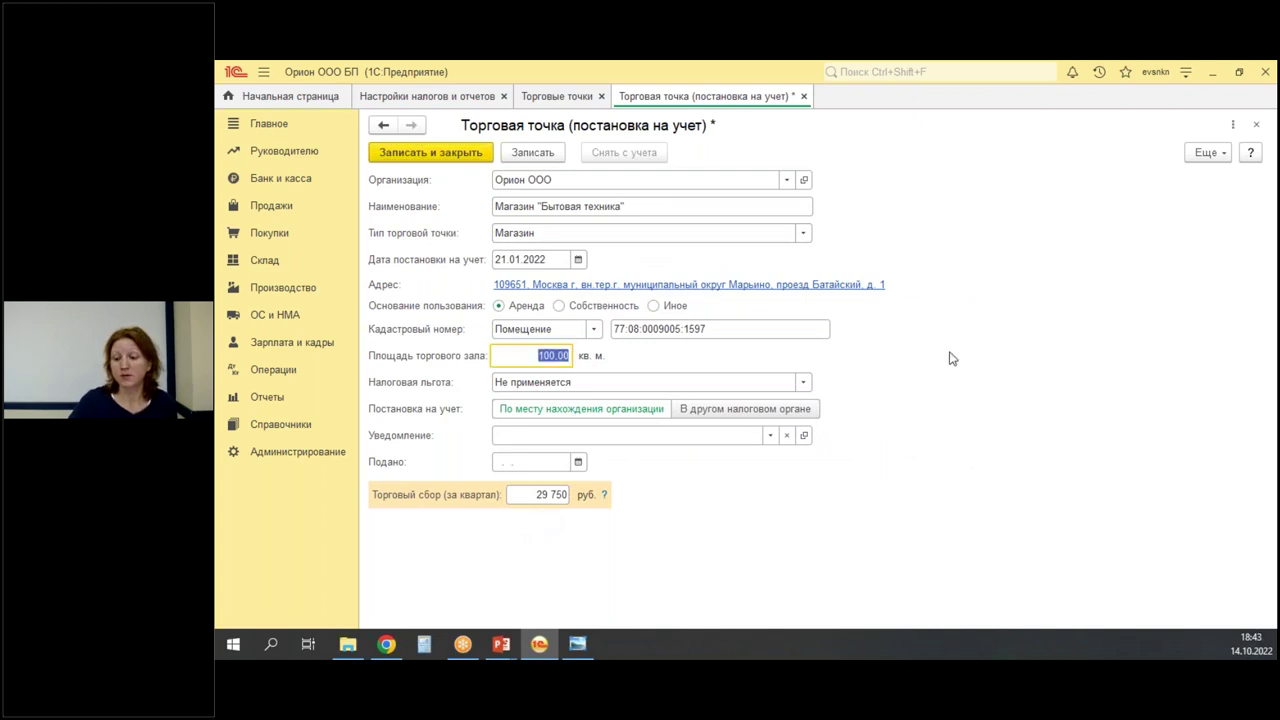
{"action": "type", "text": "50"}
{"action": "key", "text": "Tab"}
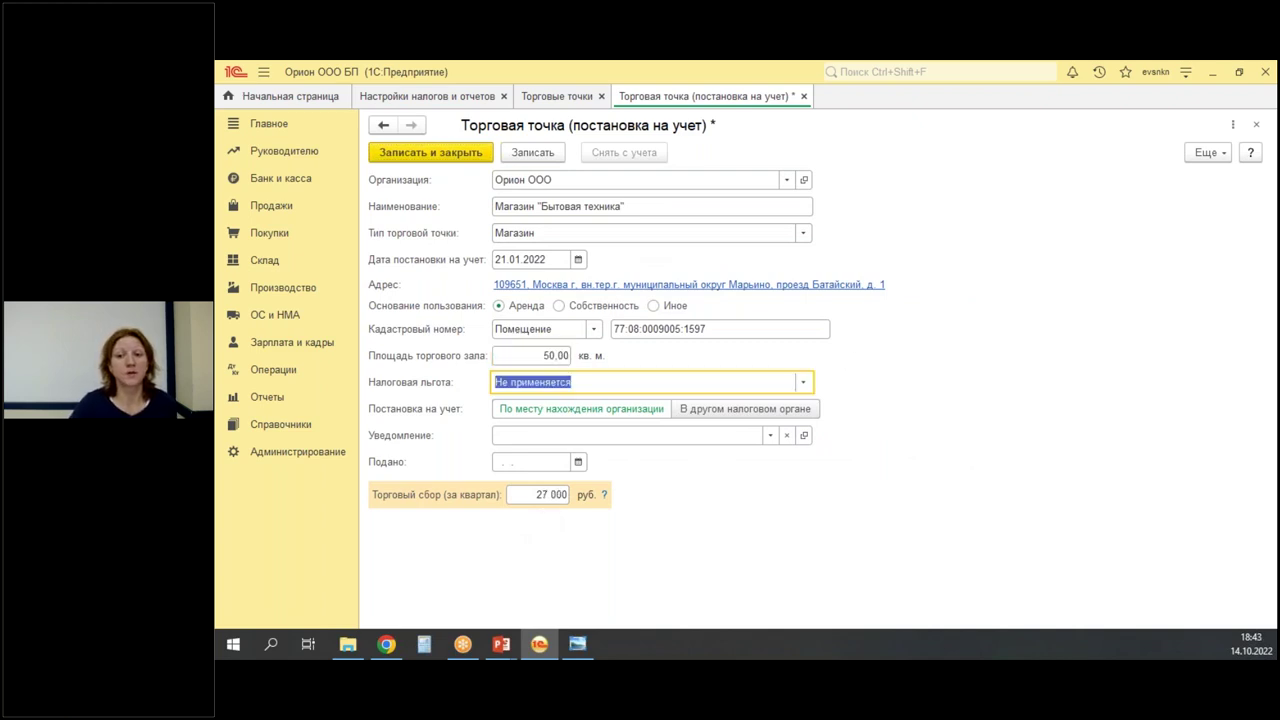
Set the sales floor area to 51 sq. m and show how the quarterly trade fee is calculated.
{"action": "left_click", "coordinate": [551, 355]}
{"action": "left_click", "coordinate": [551, 355]}
{"action": "type", "text": "1"}
{"action": "key", "text": "Tab"}
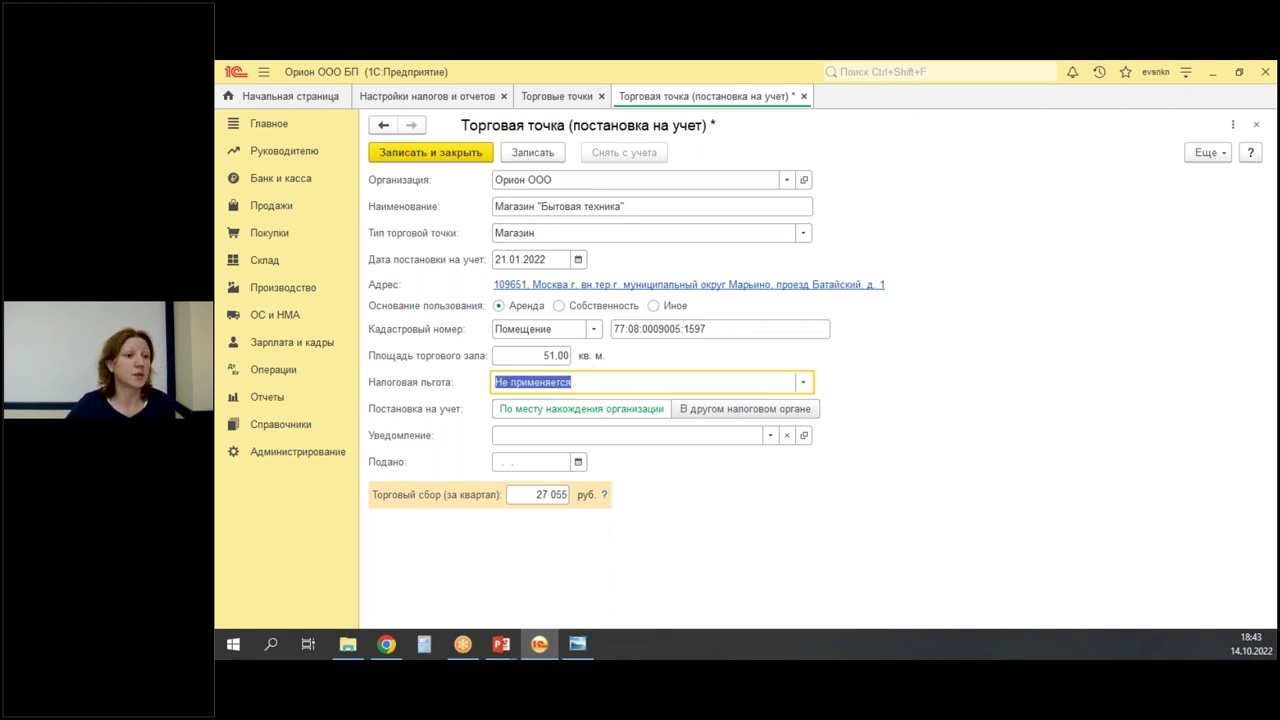
{"action": "left_click", "coordinate": [605, 495]}
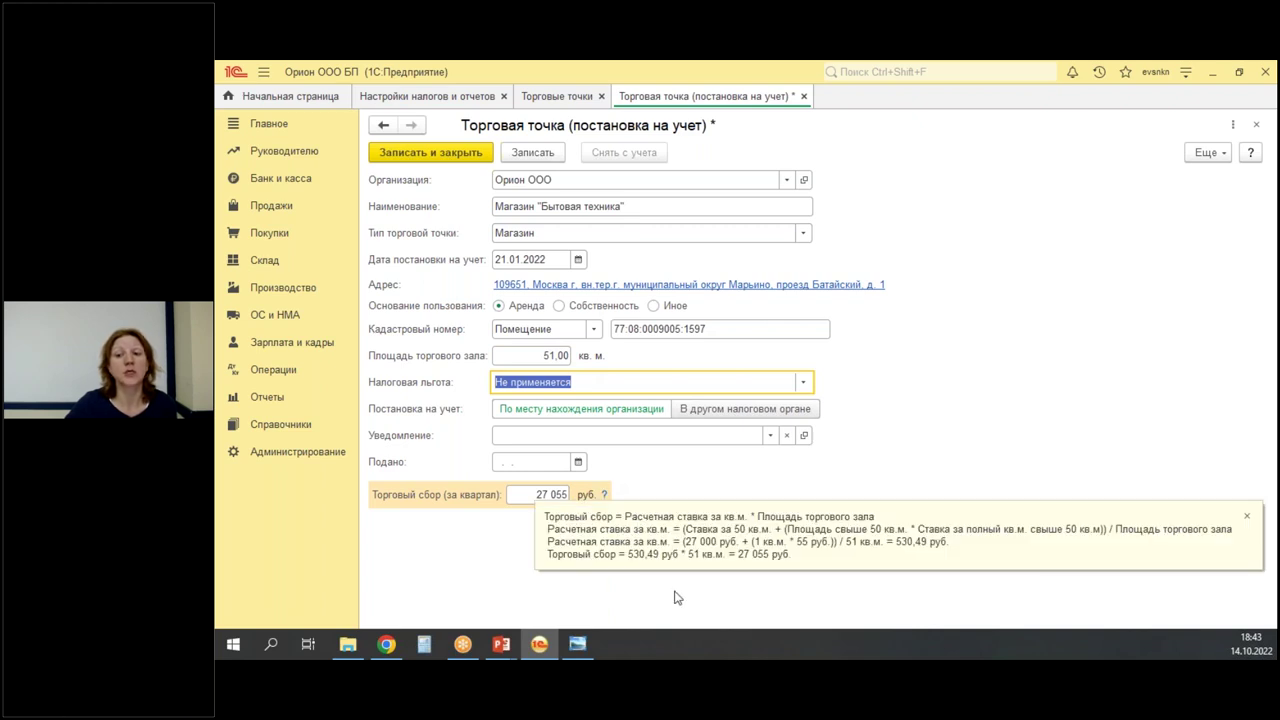
Restore the trading point's address in the Пресненский municipal district by postal code, street and house with building number, and save the record.
{"action": "left_click", "coordinate": [556, 300]}
{"action": "left_click", "coordinate": [565, 284]}
{"action": "double_click", "coordinate": [631, 406]}
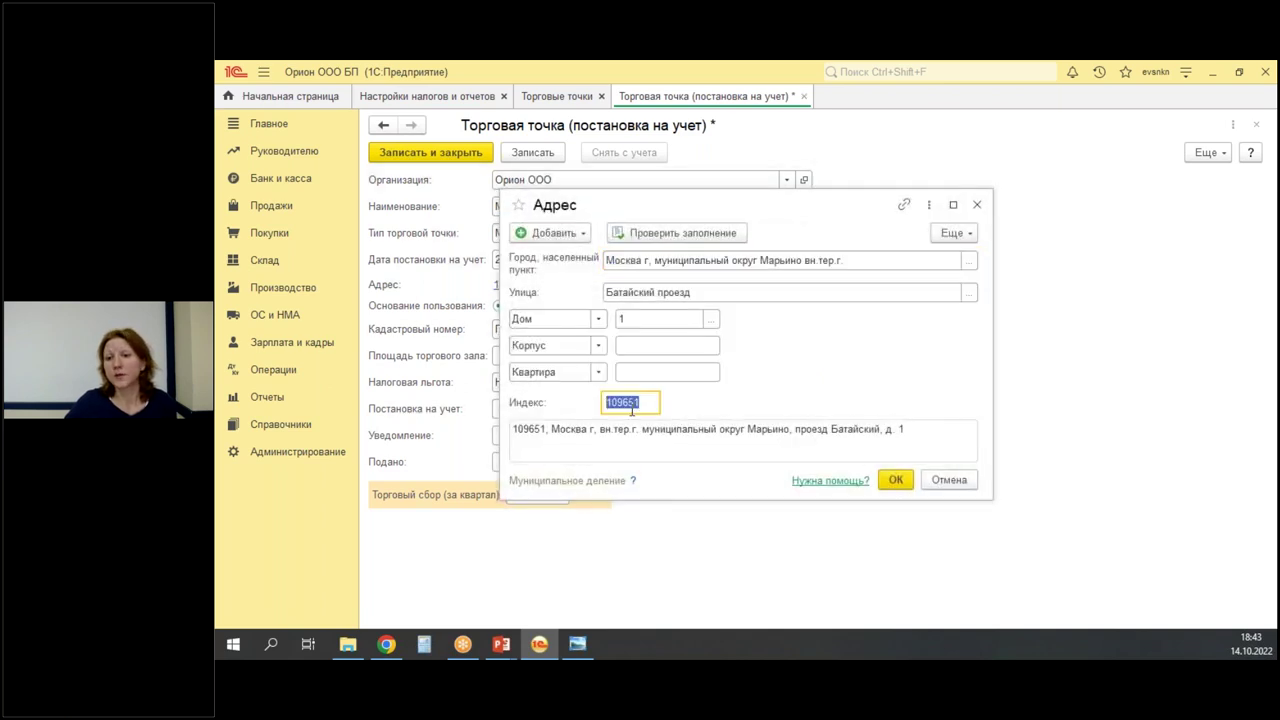
{"action": "type", "text": "123100"}
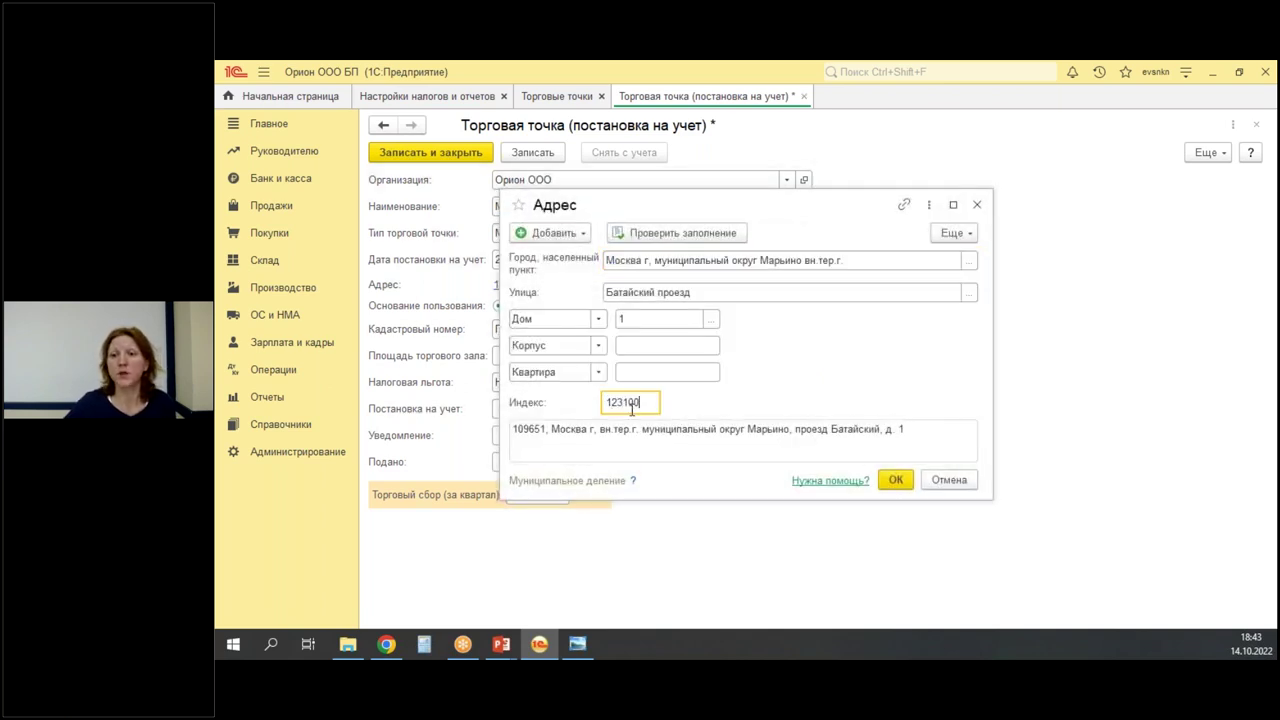
{"action": "key", "text": "Tab"}
{"action": "left_click", "coordinate": [731, 336]}
{"action": "double_click", "coordinate": [731, 336]}
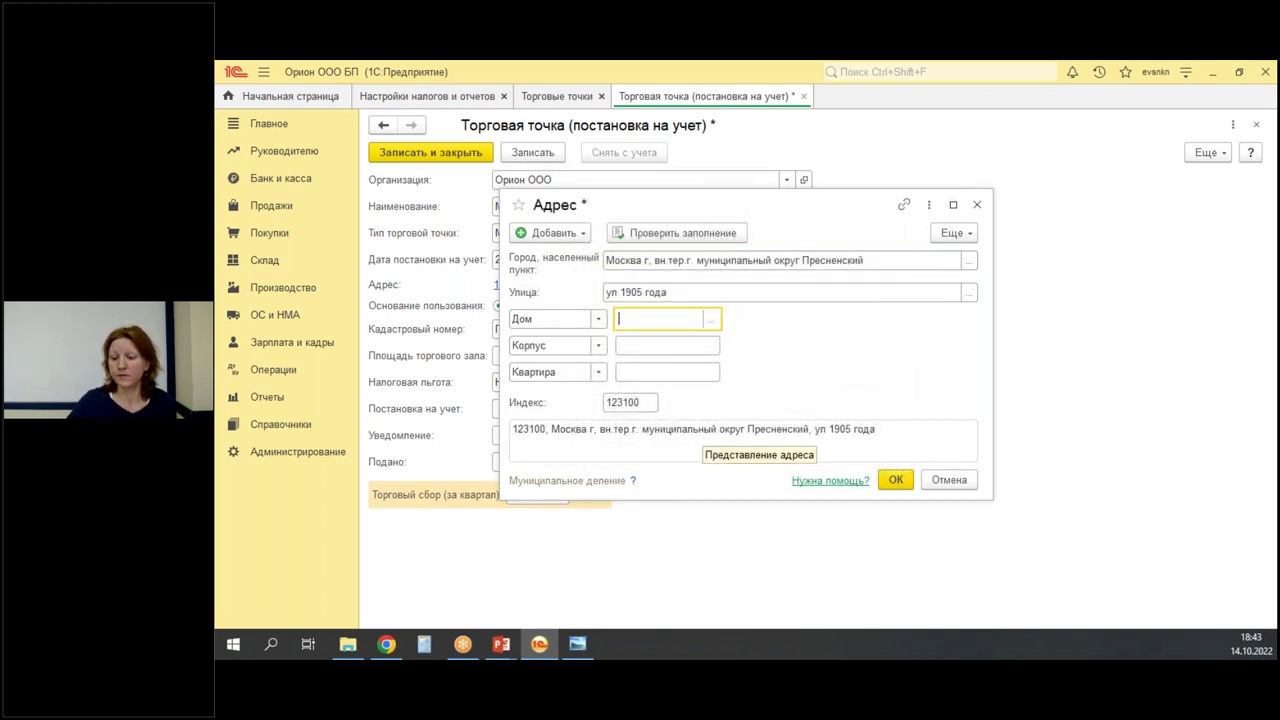
{"action": "type", "text": "2"}
{"action": "type", "text": "5"}
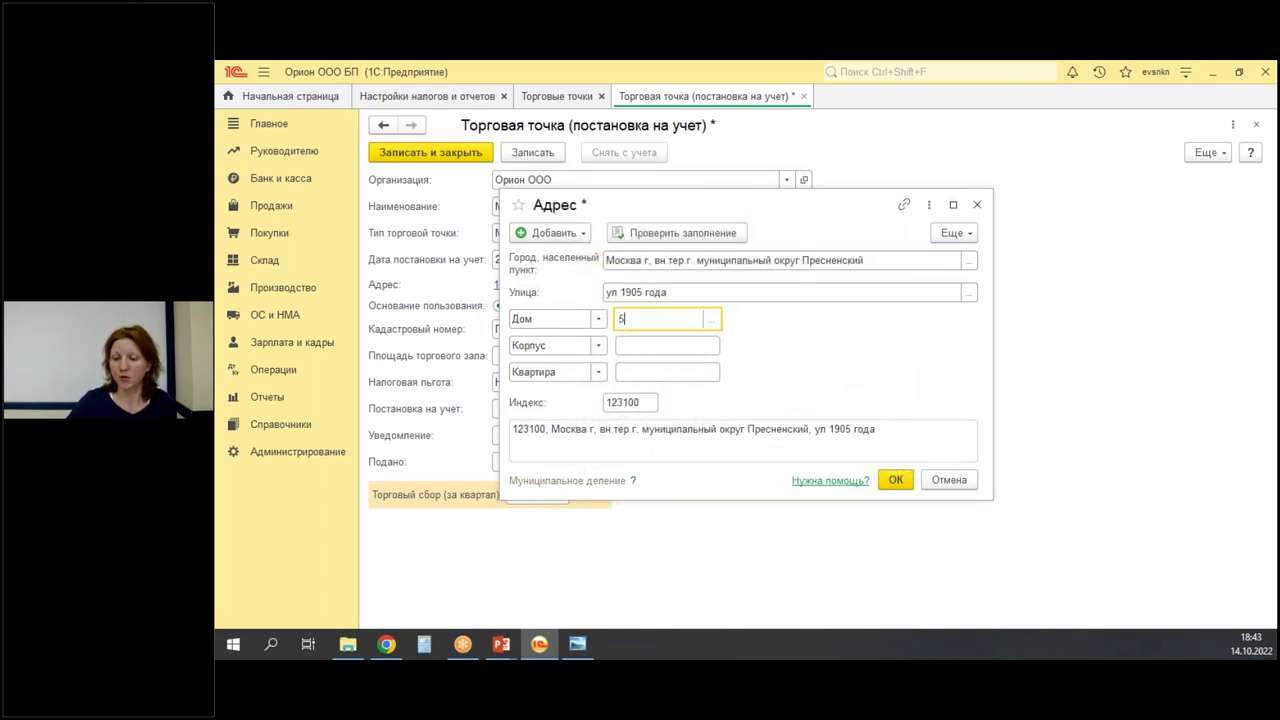
{"action": "left_click", "coordinate": [741, 440]}
{"action": "left_click", "coordinate": [895, 480]}
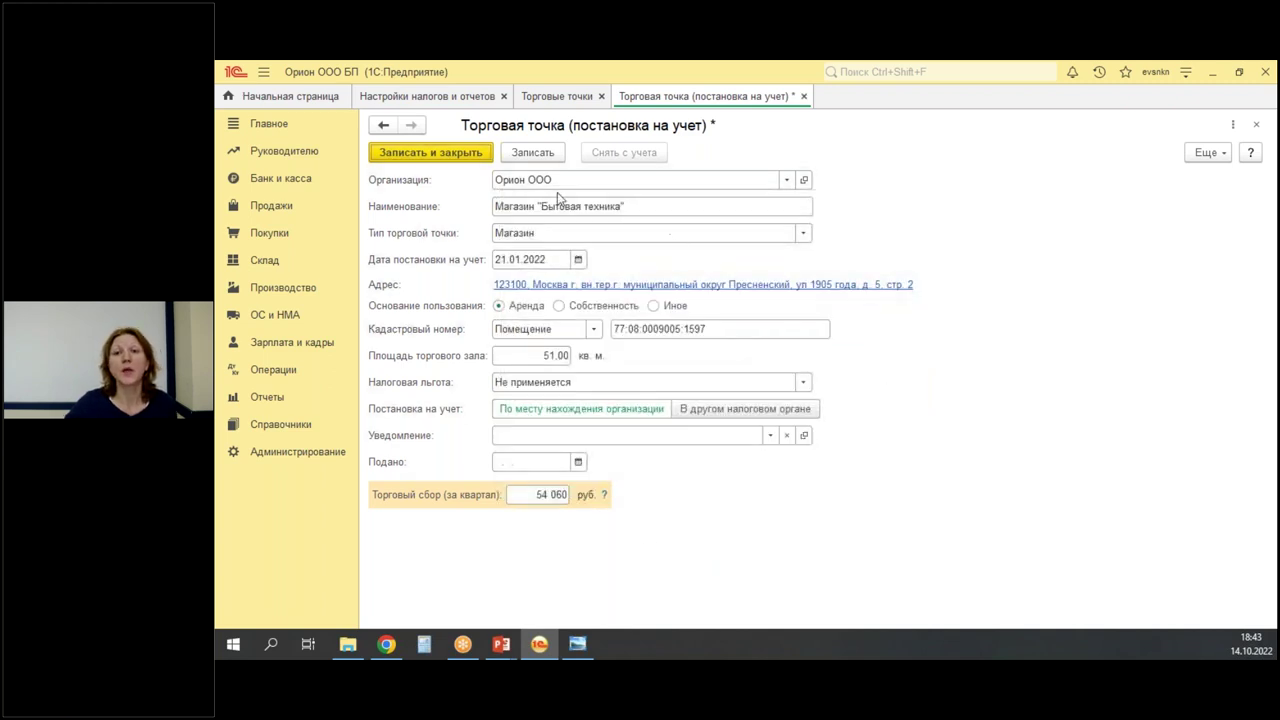
{"action": "left_click", "coordinate": [532, 152]}
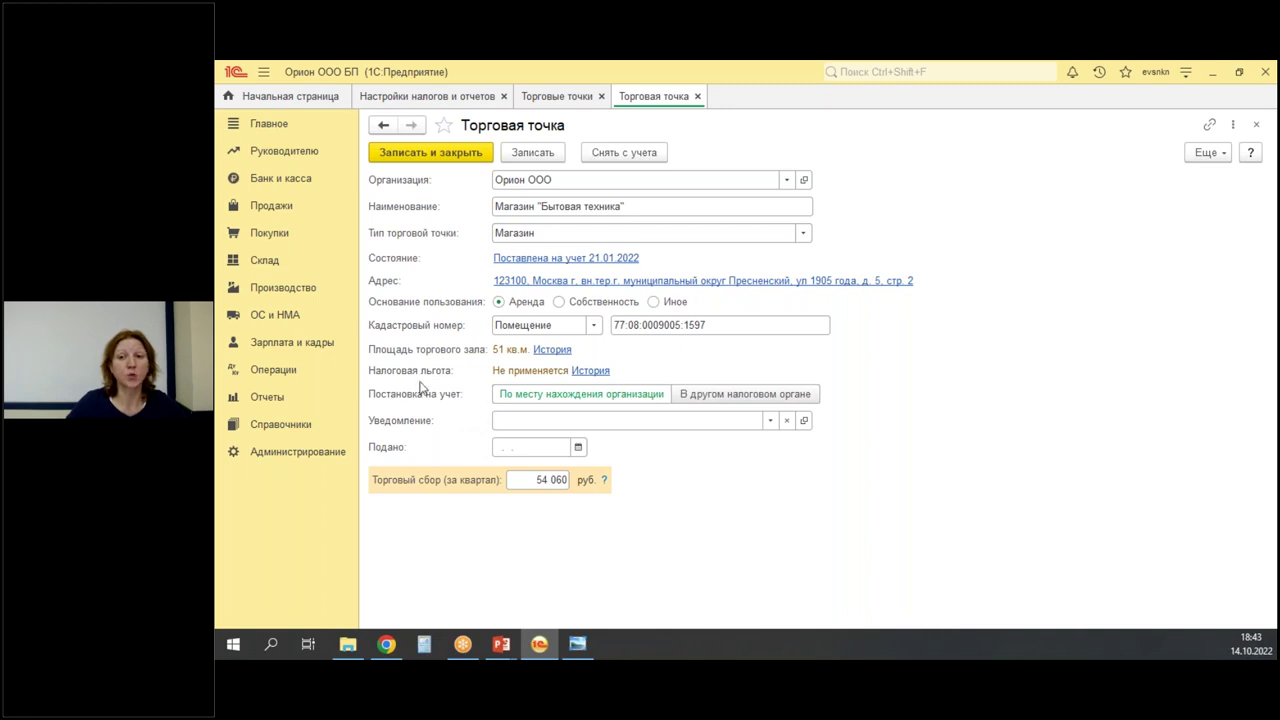
{"action": "left_click_drag", "start_coordinate": [366, 380], "coordinate": [828, 407]}
{"action": "left_click_drag", "start_coordinate": [732, 347], "coordinate": [728, 378]}
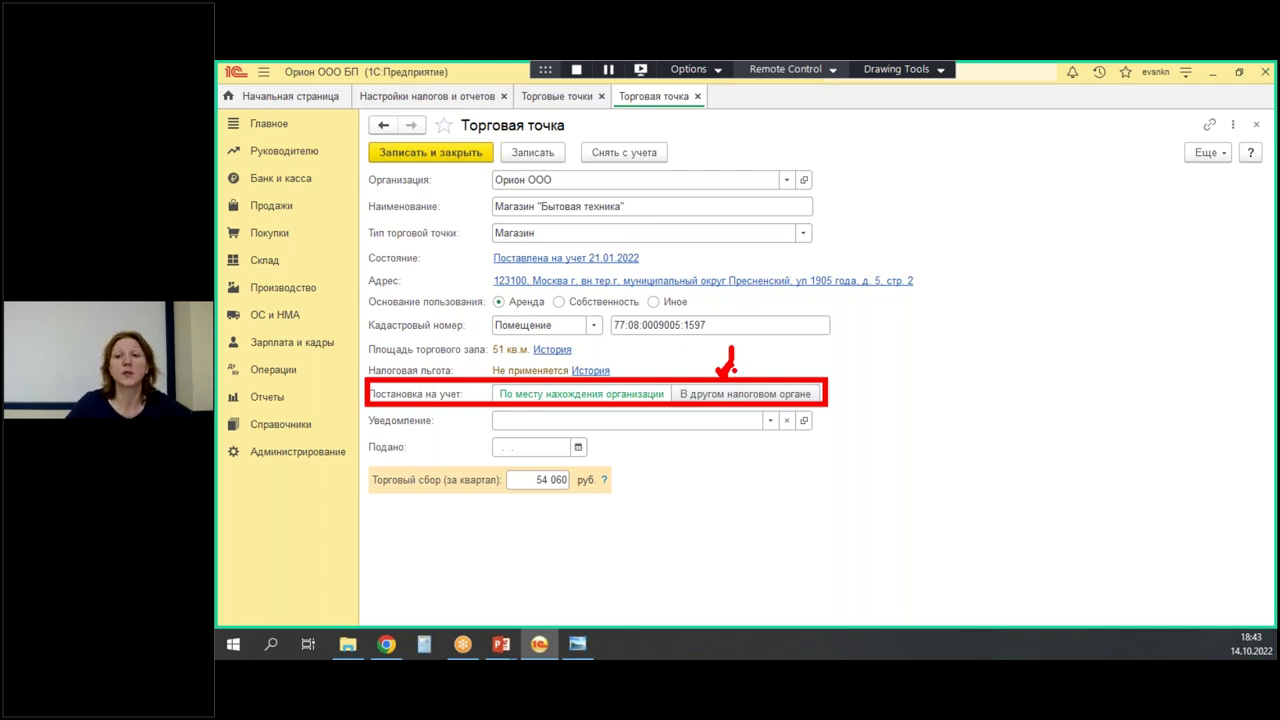
{"action": "key", "text": "Escape"}
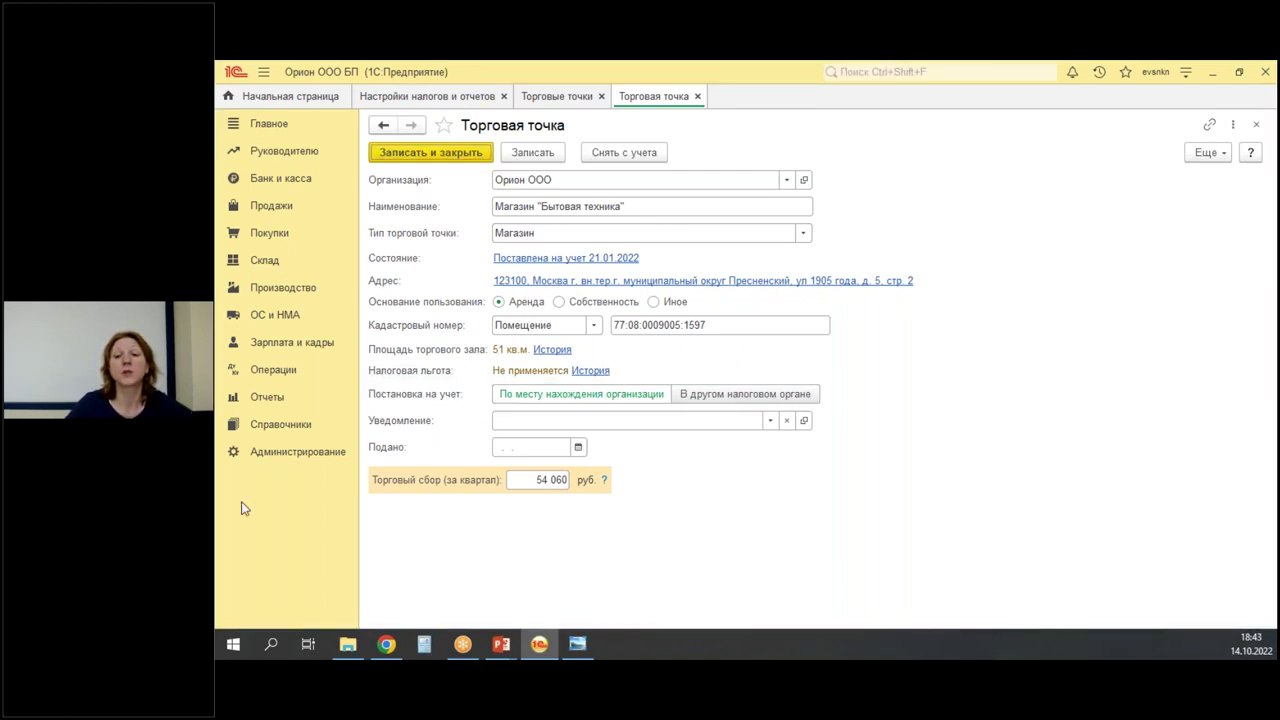
Look at the options for filling in the trading point's notification without choosing one.
{"action": "left_click", "coordinate": [771, 421]}
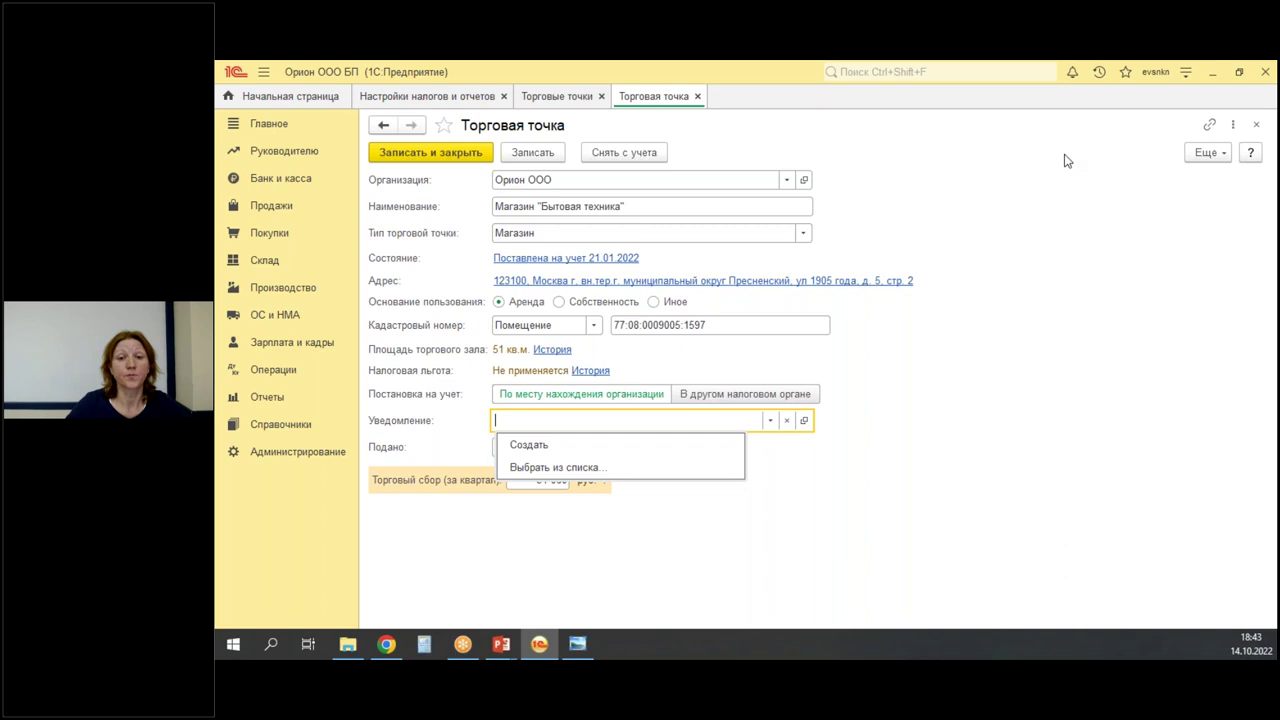
{"action": "left_click", "coordinate": [256, 407]}
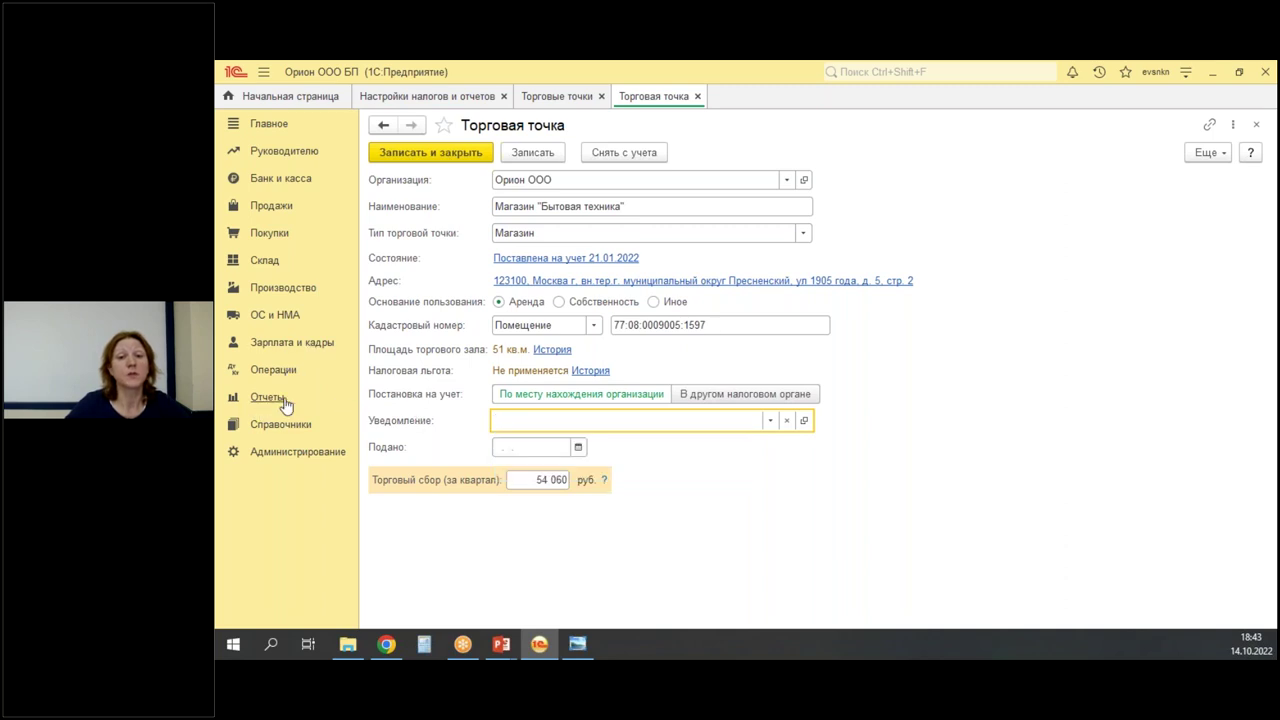
Open the notifications list in 1С-Отчетность, turning off its promotional window for good, and return to the trading point.
{"action": "left_click", "coordinate": [286, 402]}
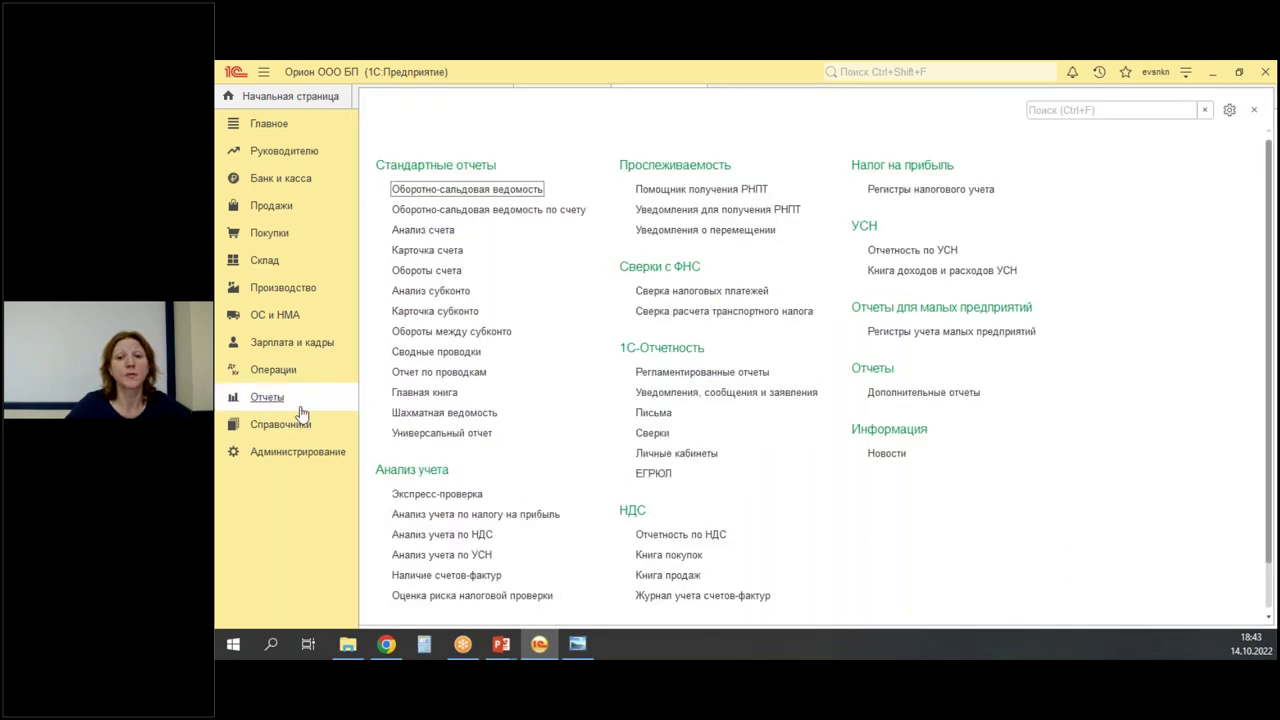
{"action": "left_click", "coordinate": [700, 372]}
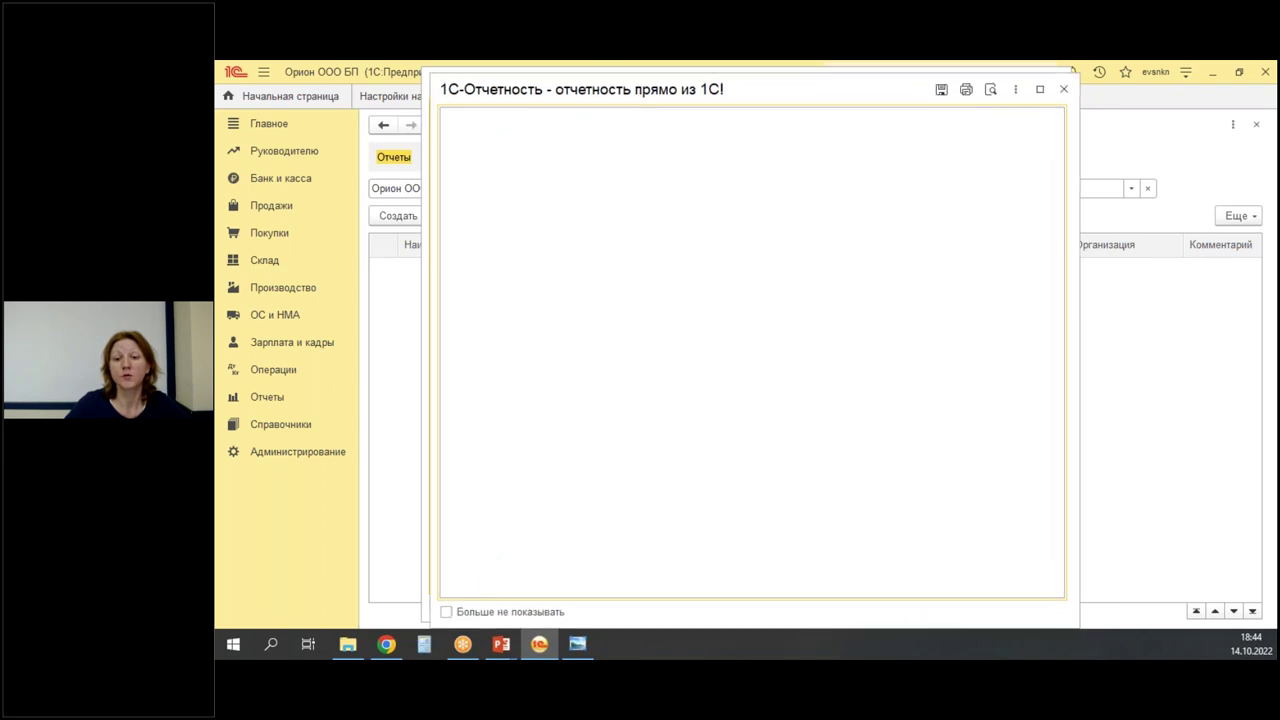
{"action": "left_click", "coordinate": [446, 611]}
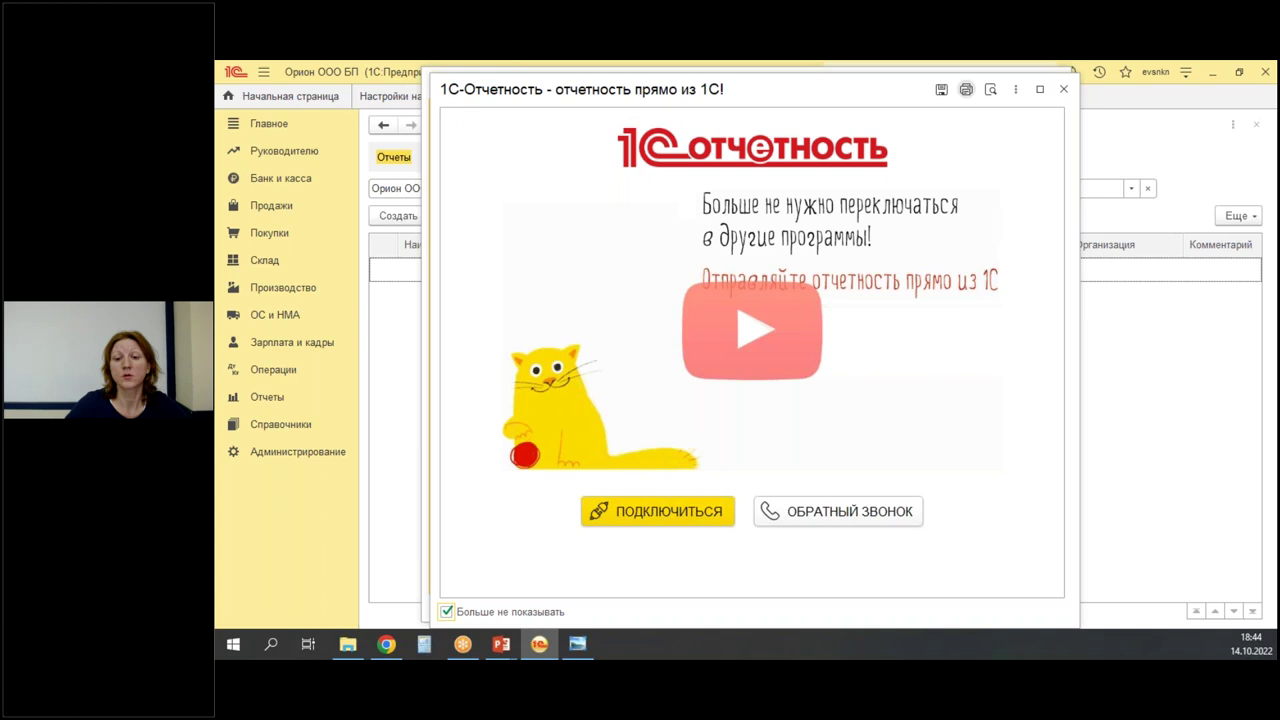
{"action": "left_click", "coordinate": [1064, 90]}
{"action": "left_click", "coordinate": [439, 607]}
{"action": "left_click", "coordinate": [1055, 83]}
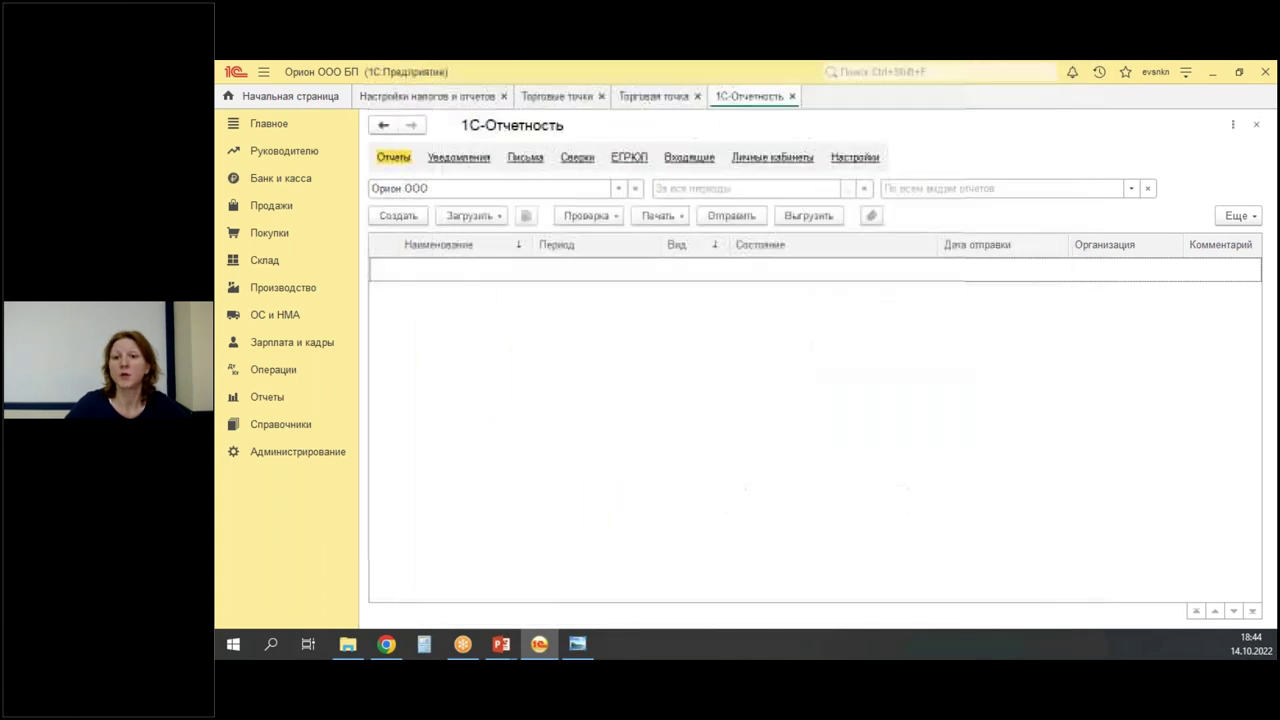
{"action": "left_click", "coordinate": [447, 158]}
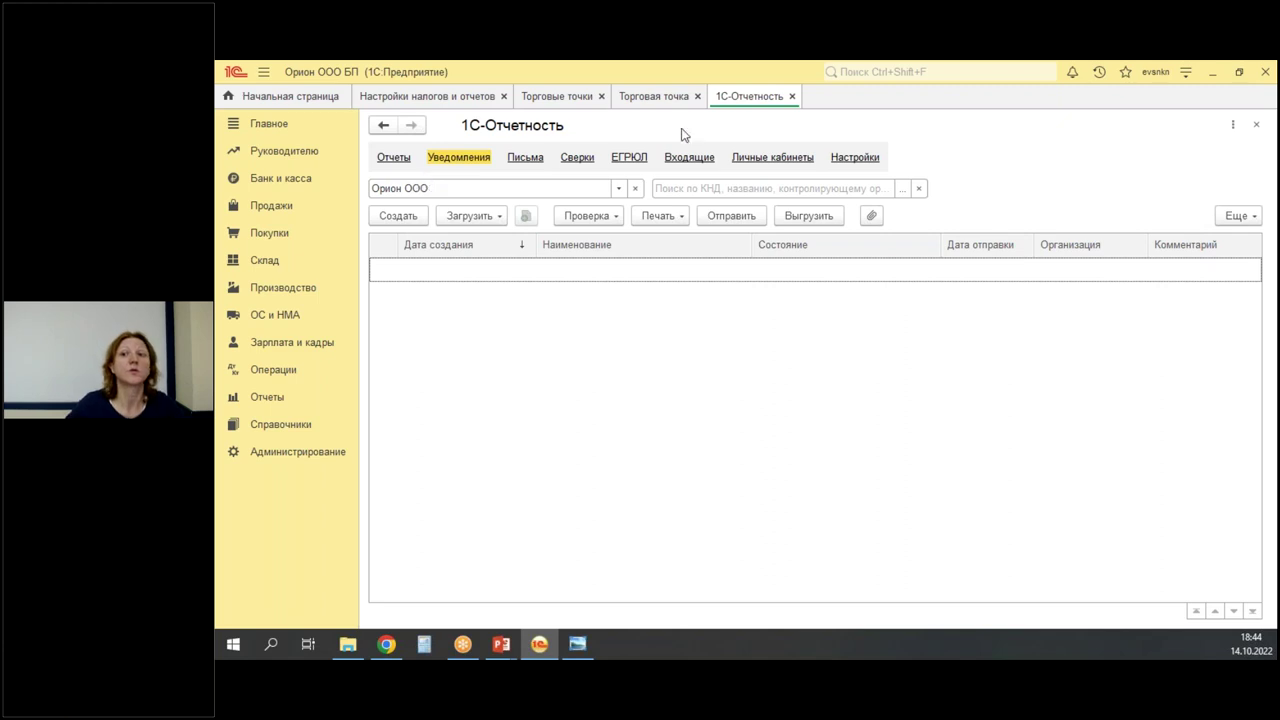
{"action": "left_click", "coordinate": [641, 96]}
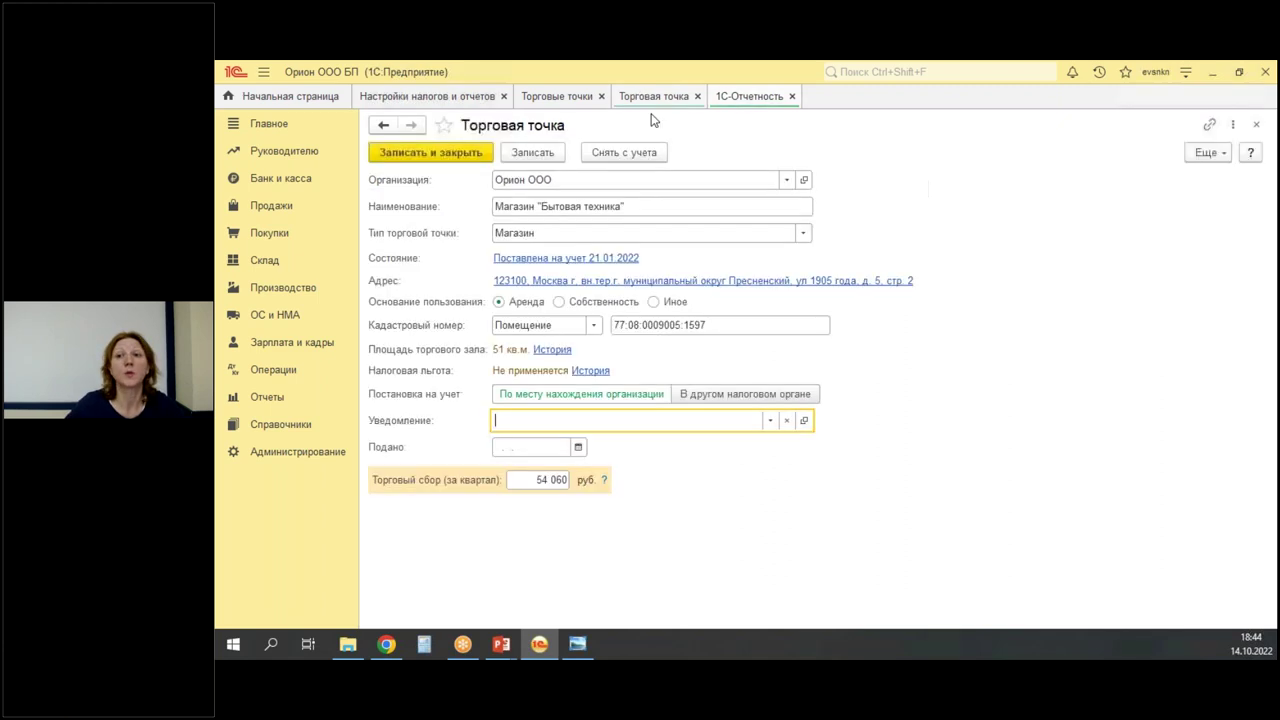
Create the trading point's registration notification as a trade fee payer, review its title page and trade object details, and save it.
{"action": "left_click", "coordinate": [768, 421]}
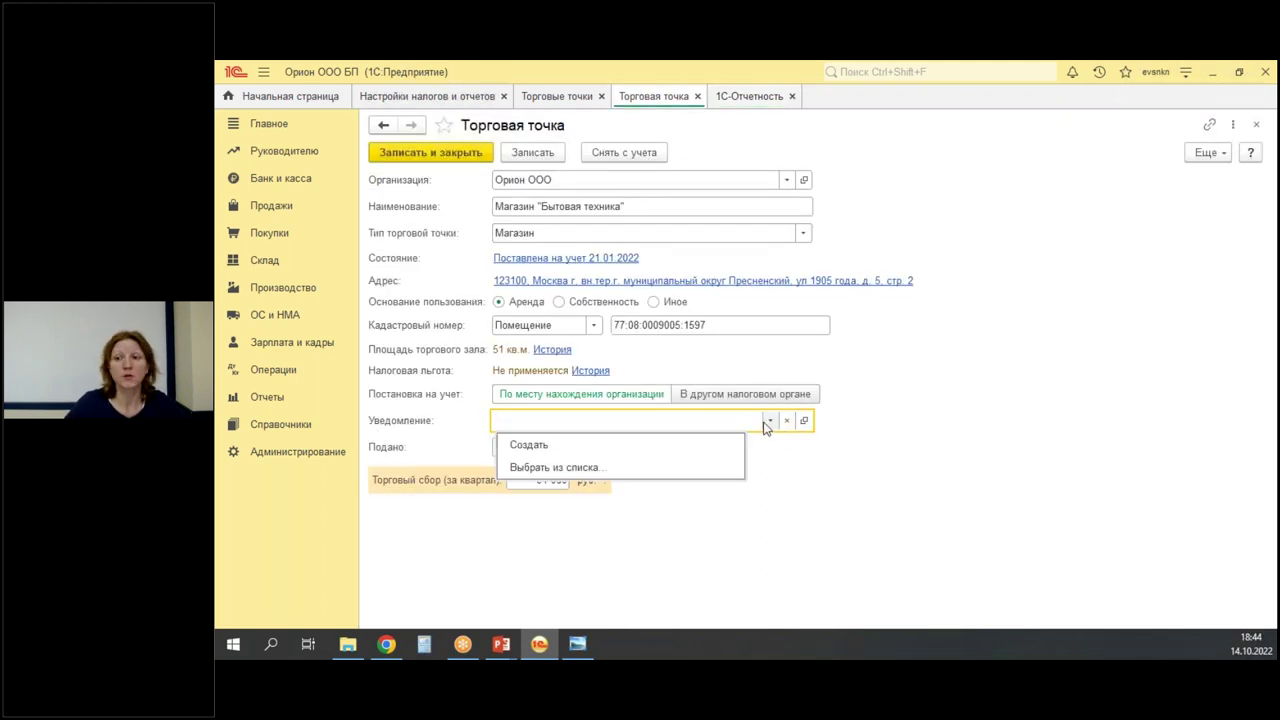
{"action": "left_click_drag", "start_coordinate": [508, 445], "coordinate": [571, 459]}
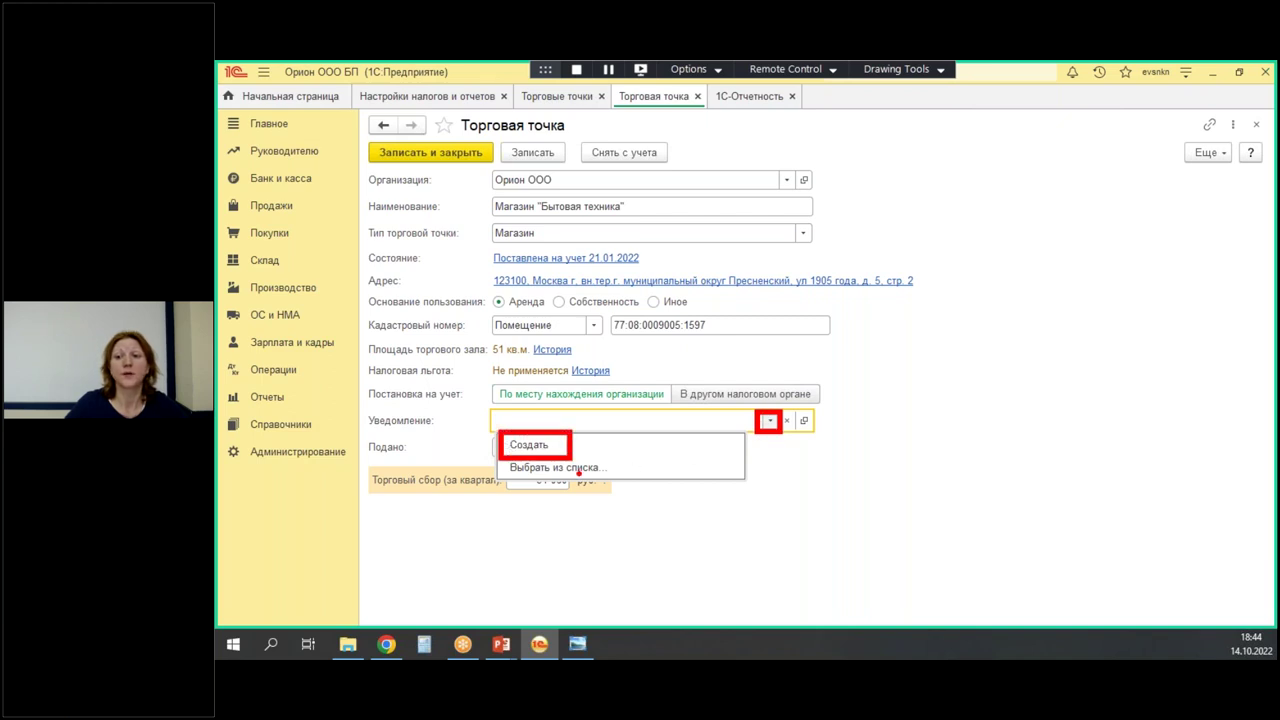
{"action": "left_click", "coordinate": [527, 446]}
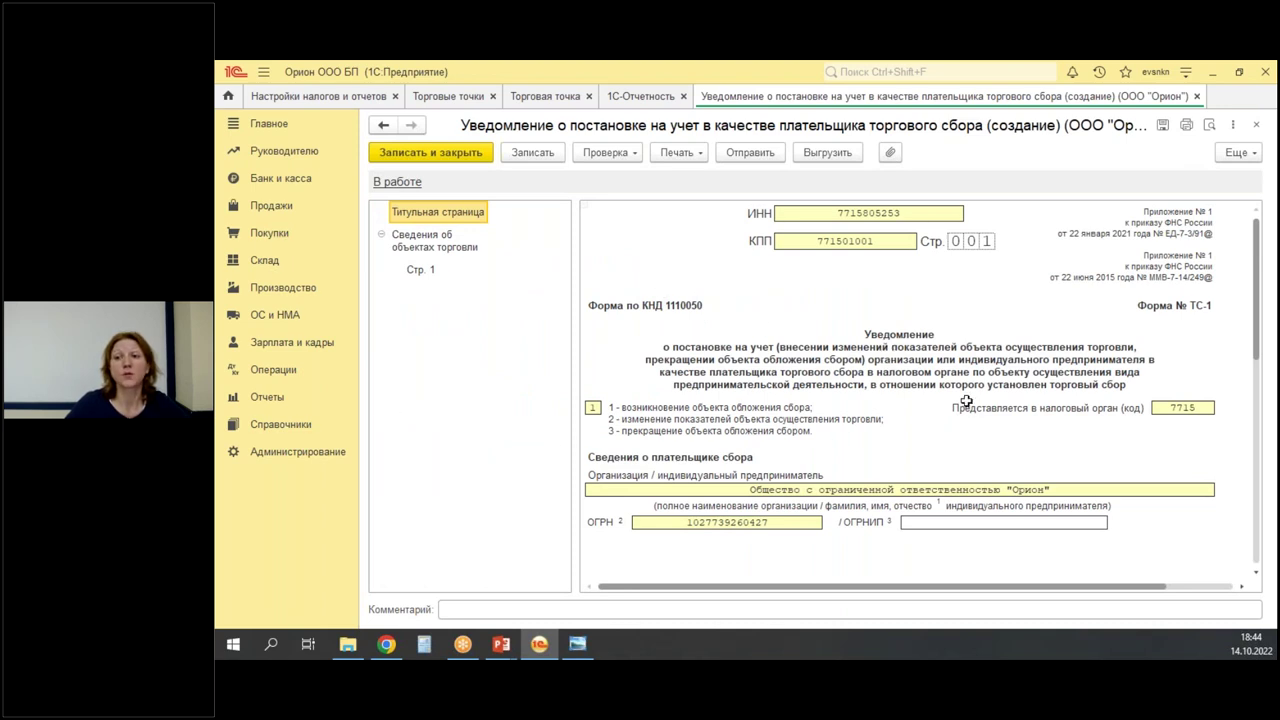
{"action": "scroll", "coordinate": [828, 350], "scroll_direction": "down", "scroll_amount": 5}
{"action": "scroll", "coordinate": [828, 350], "scroll_direction": "down", "scroll_amount": 4}
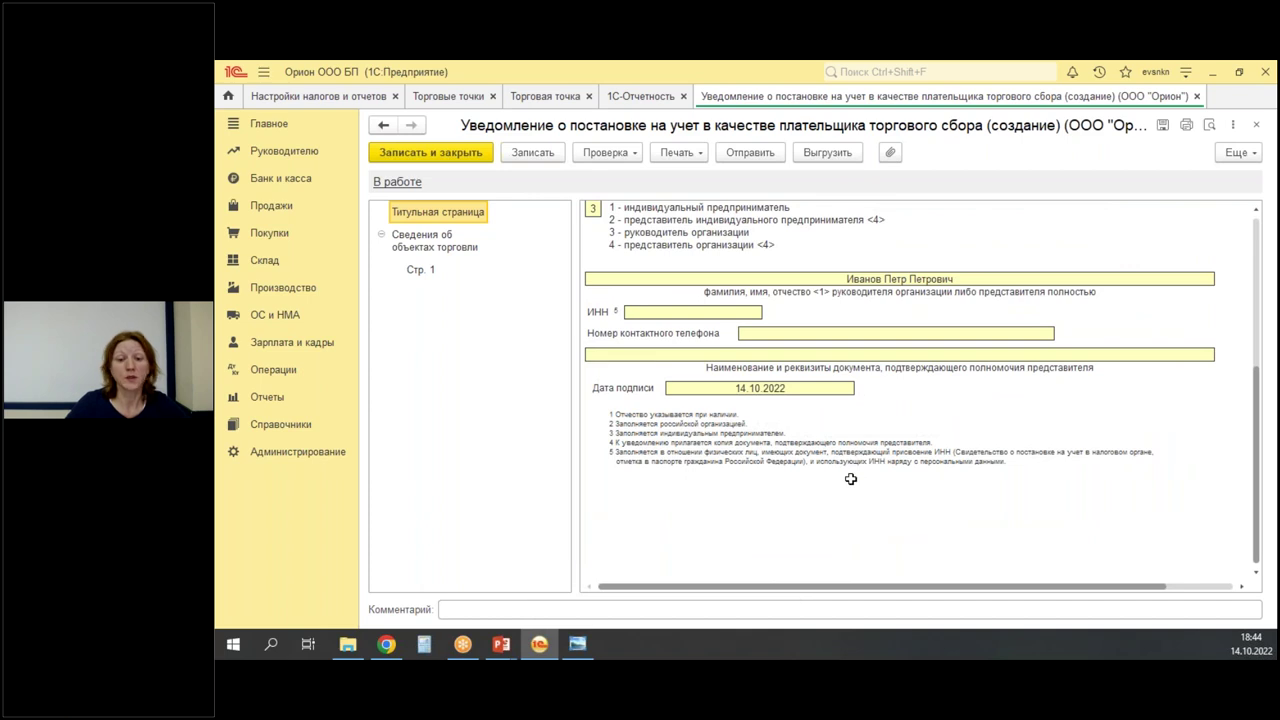
{"action": "left_click_drag", "start_coordinate": [689, 363], "coordinate": [858, 418]}
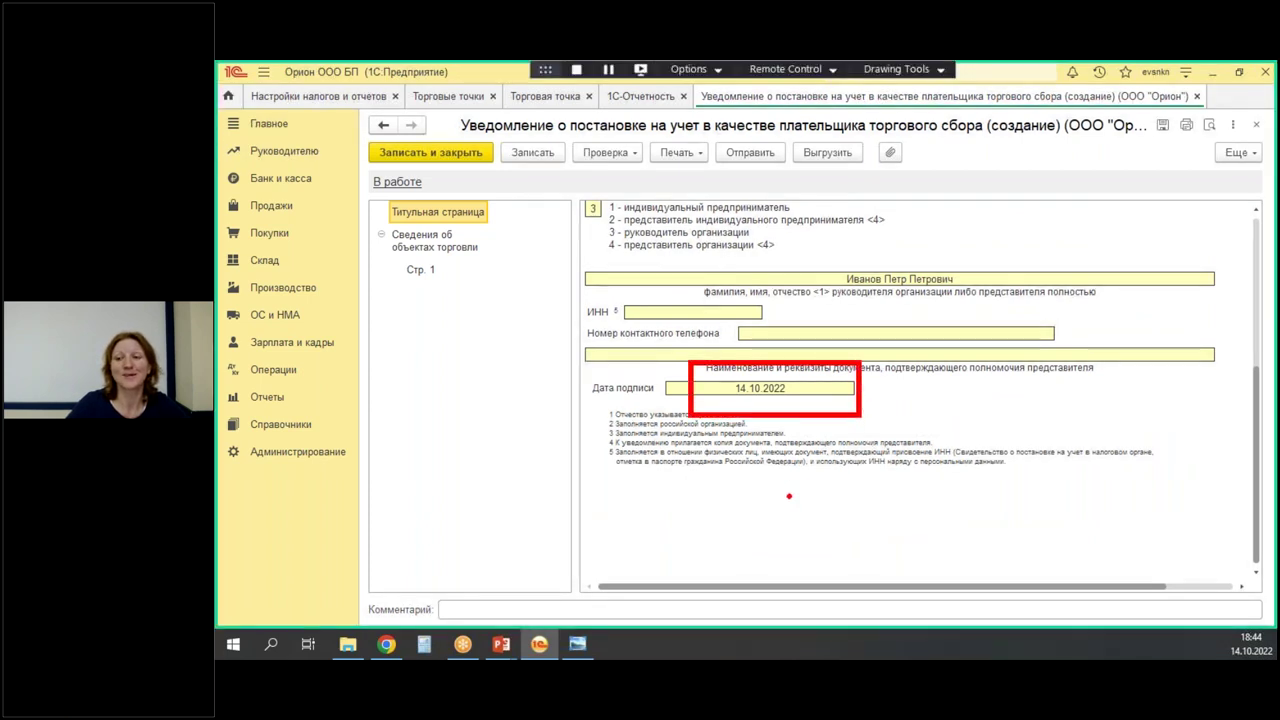
{"action": "left_click", "coordinate": [403, 240]}
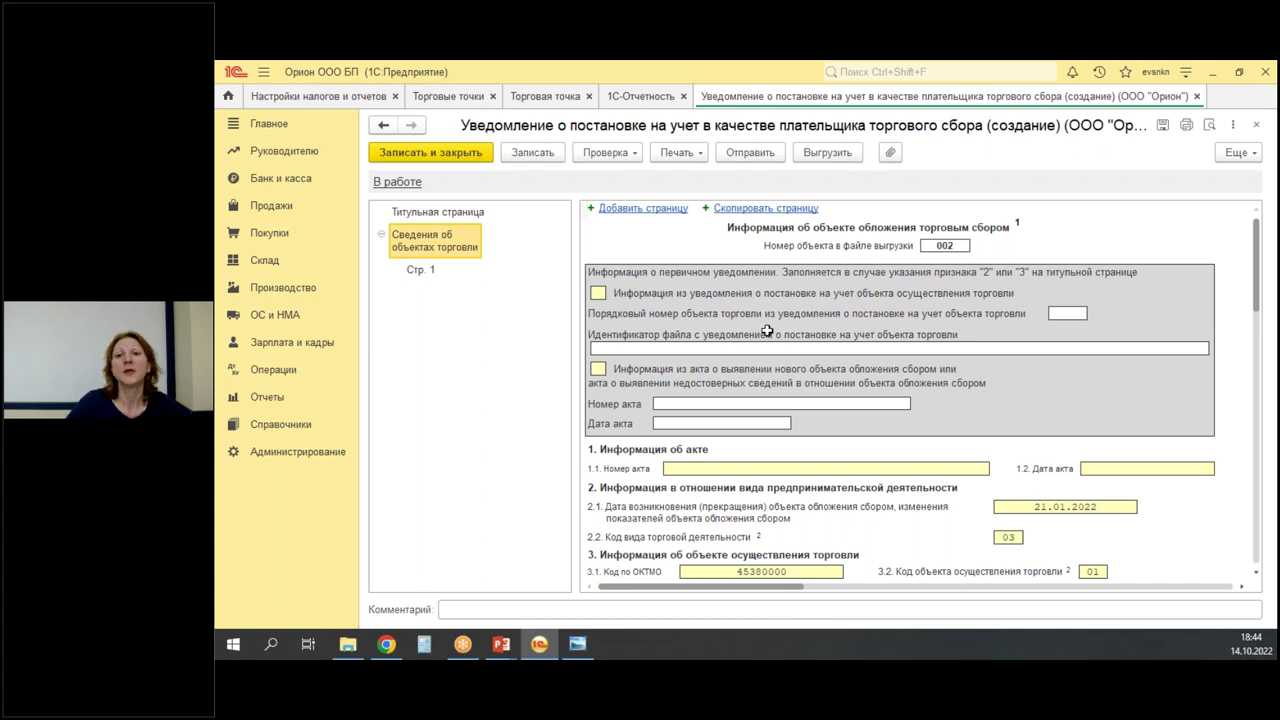
{"action": "left_click", "coordinate": [456, 155]}
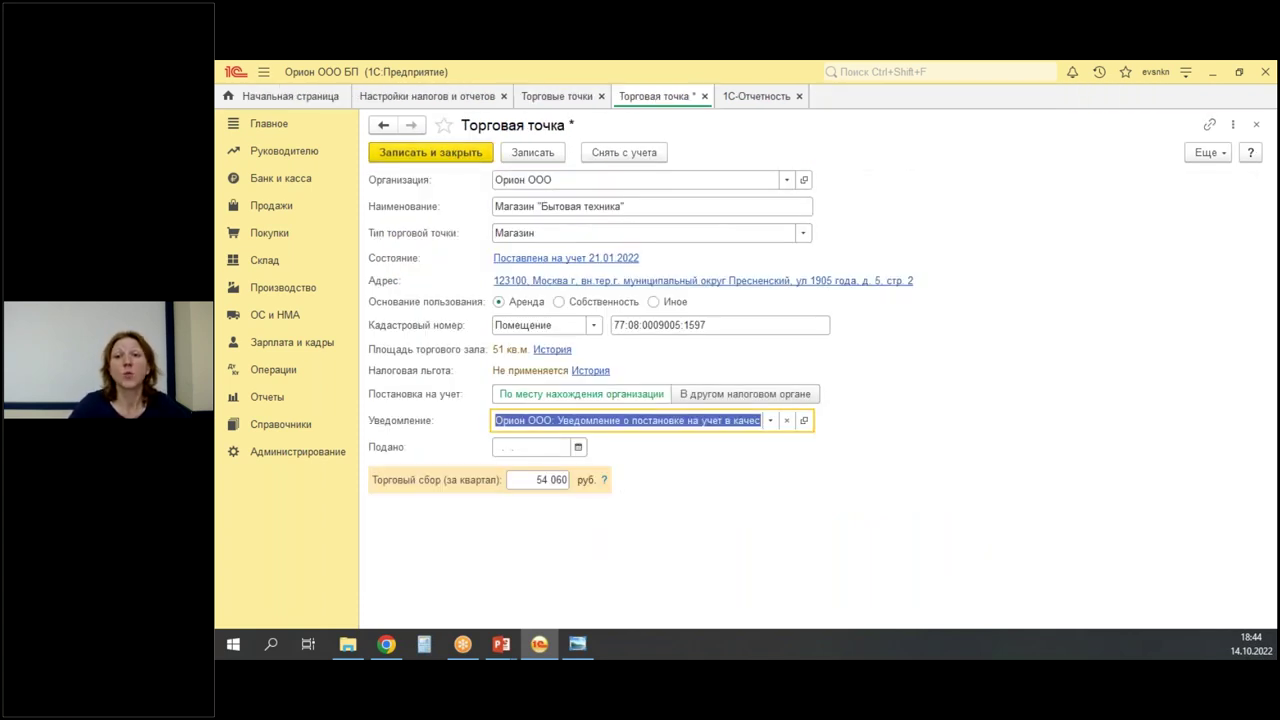
Check the new notification in the 1С-Отчетность list and the options for sending and printing it.
{"action": "left_click", "coordinate": [733, 97]}
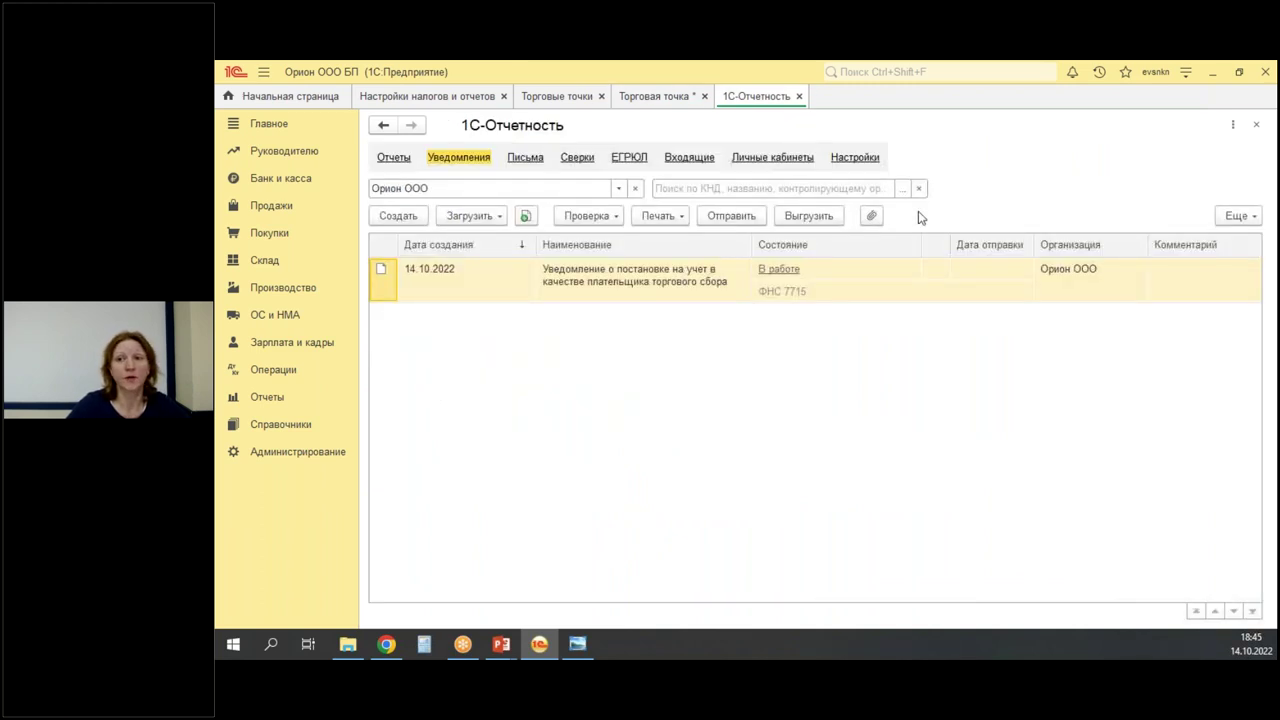
{"action": "left_click_drag", "start_coordinate": [698, 204], "coordinate": [768, 229]}
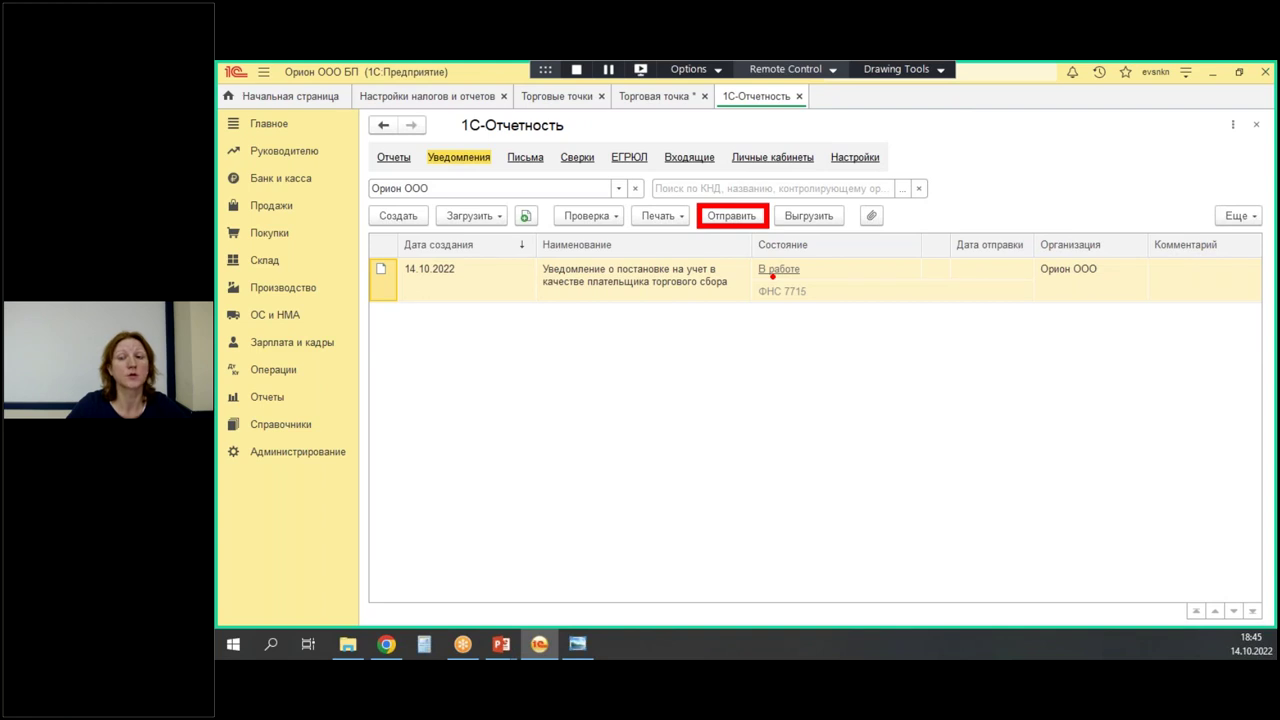
{"action": "left_click_drag", "start_coordinate": [643, 229], "coordinate": [646, 242]}
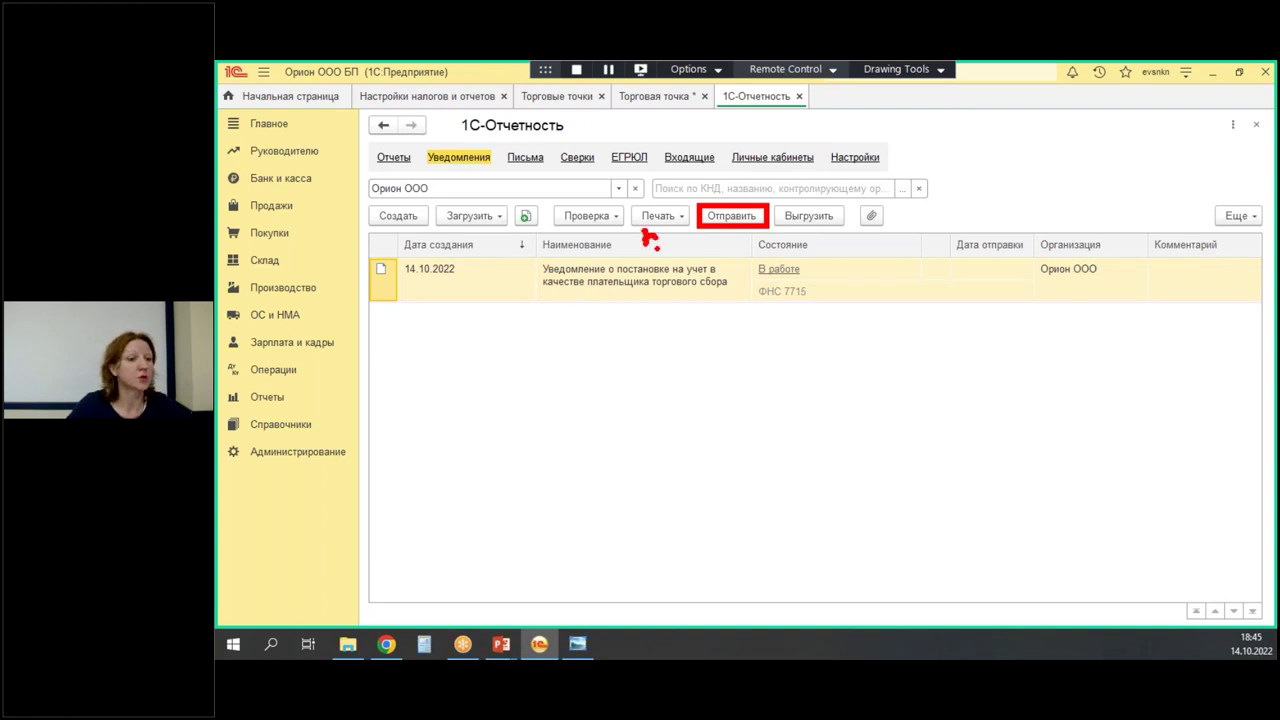
{"action": "key", "text": "Escape"}
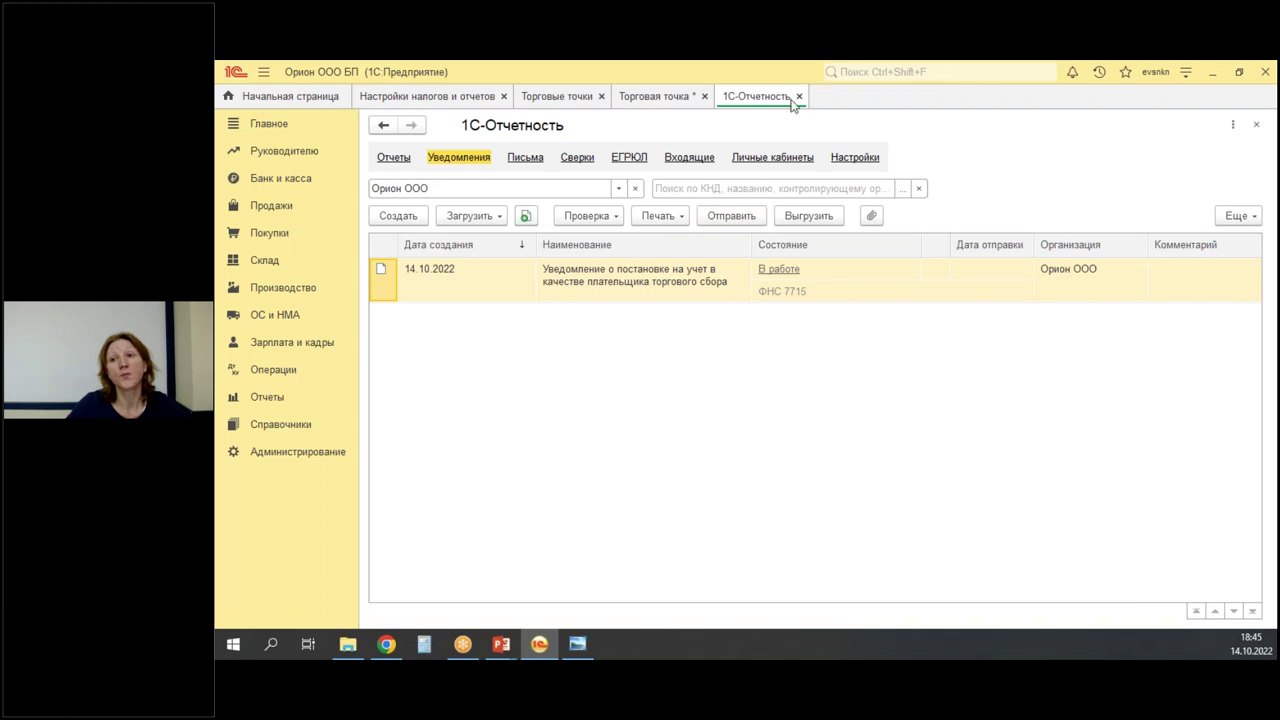
Set the notification's submission date to 21.01.2022 in the trading point record, and save and close the record.
{"action": "left_click", "coordinate": [647, 101]}
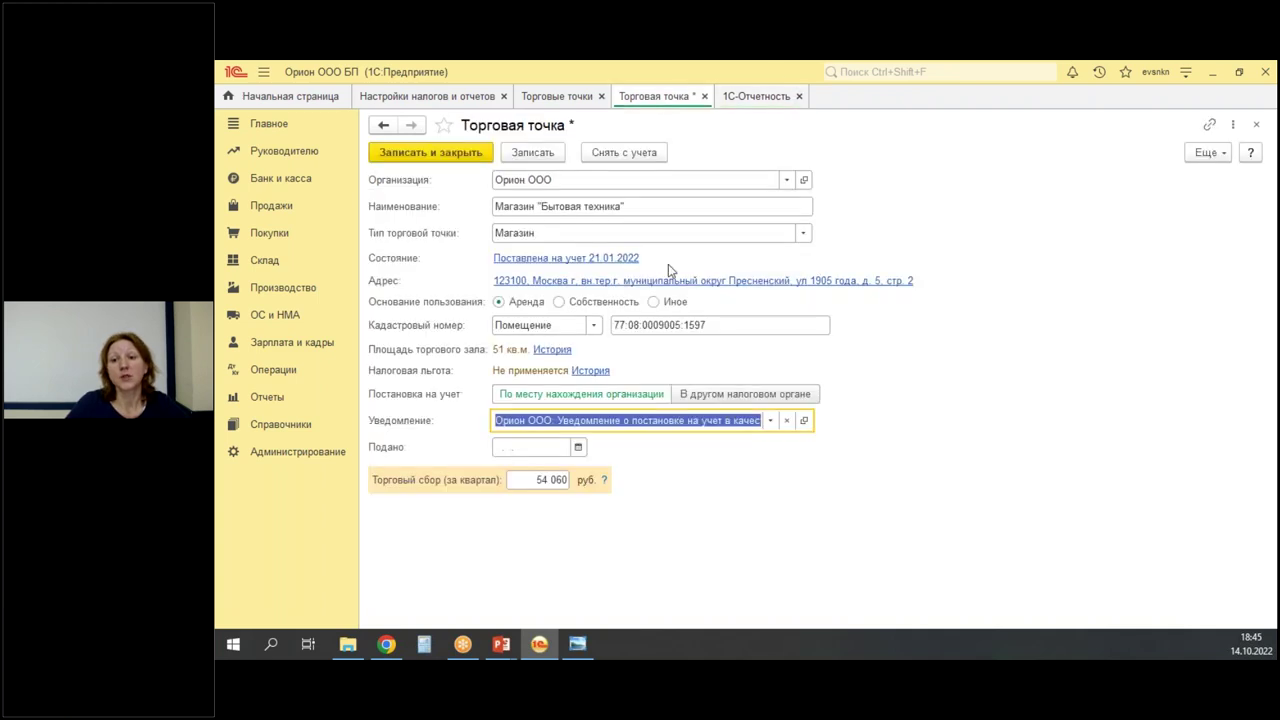
{"action": "left_click", "coordinate": [512, 450]}
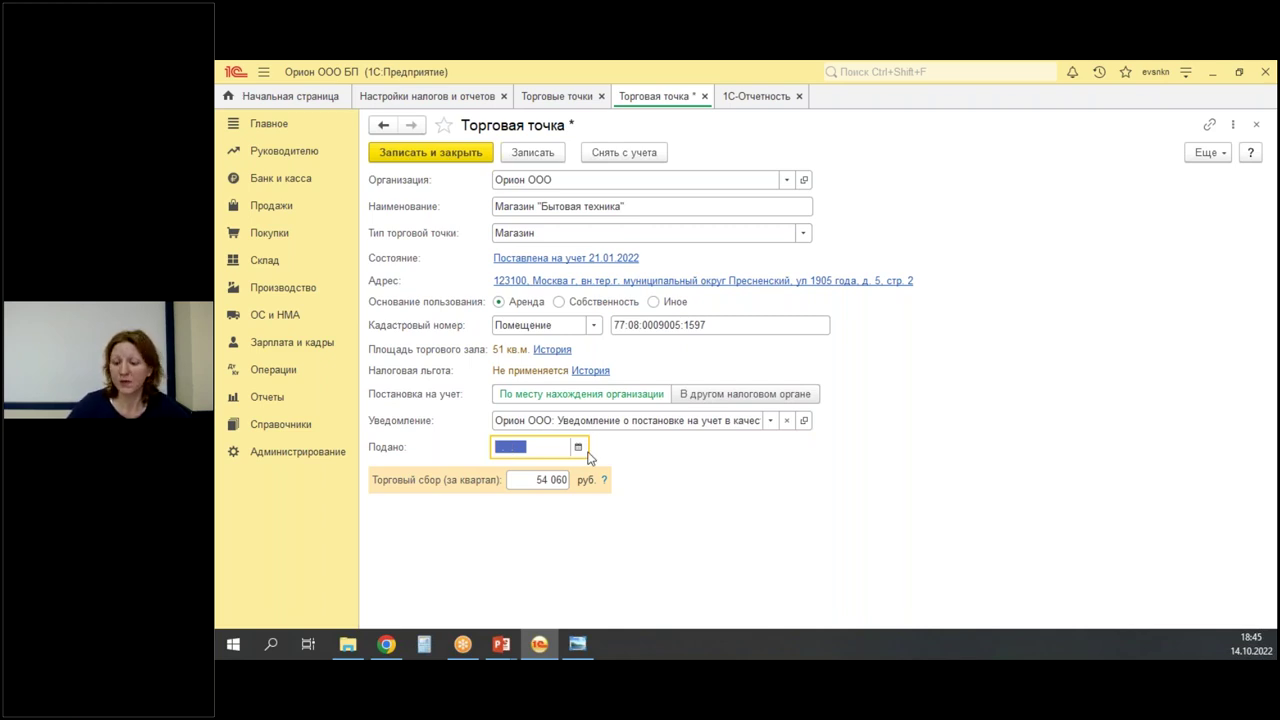
{"action": "type", "text": "21.01.20"}
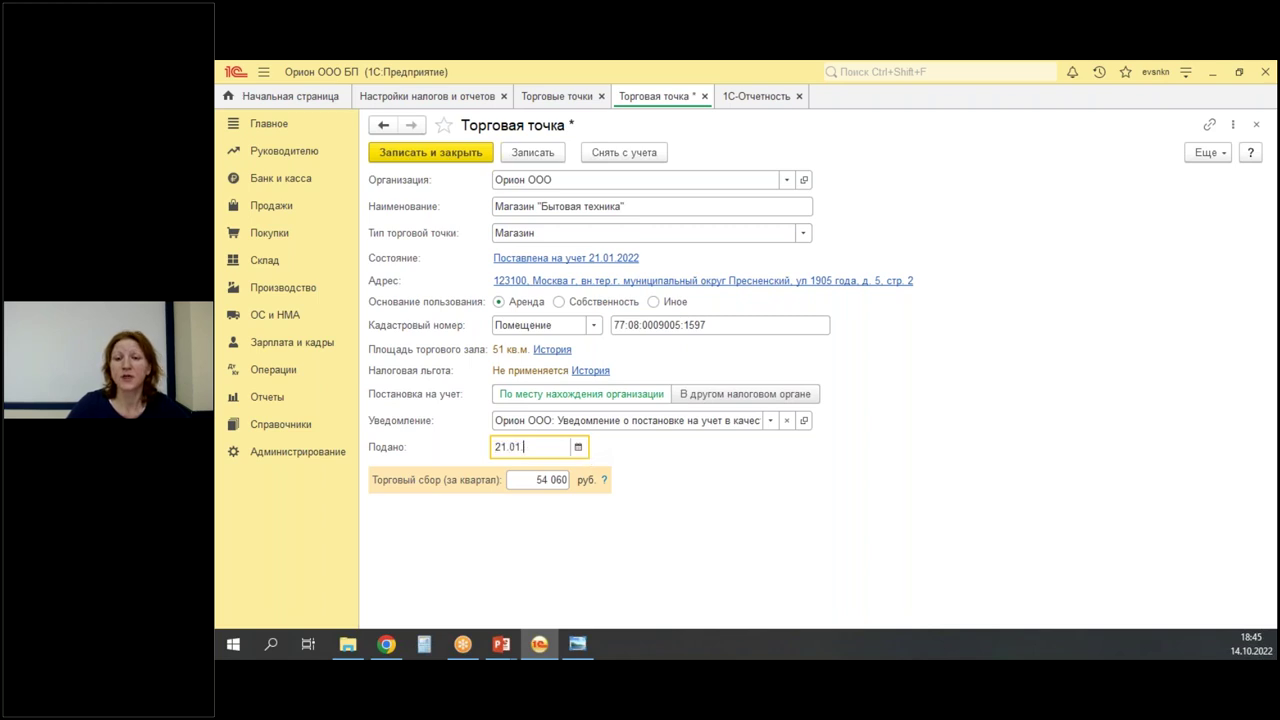
{"action": "type", "text": "22"}
{"action": "key", "text": "Tab"}
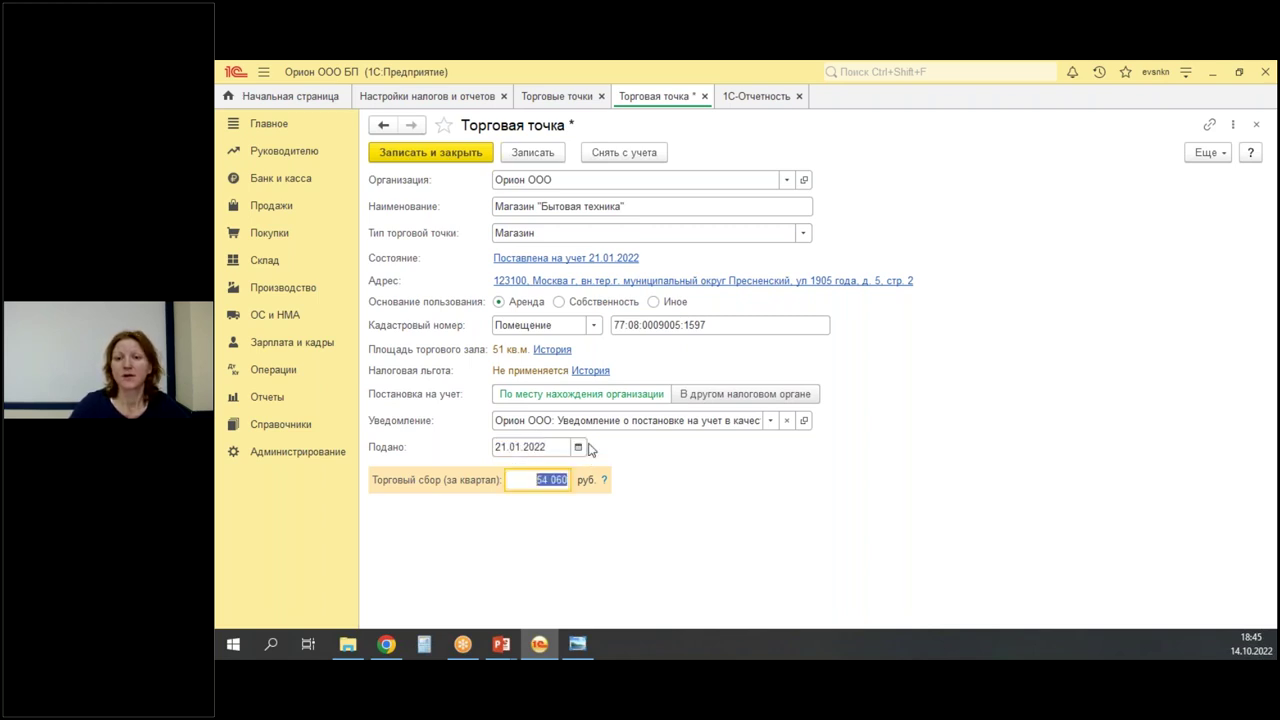
{"action": "left_click", "coordinate": [432, 155]}
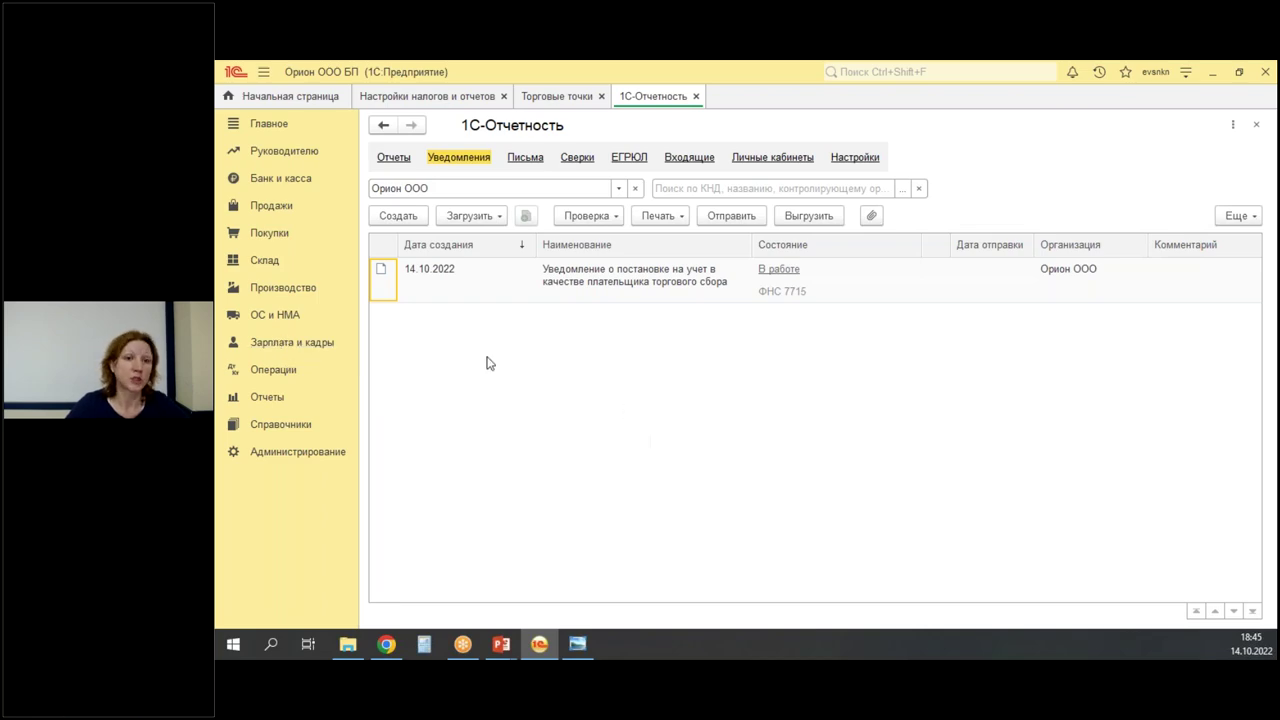
{"action": "left_click", "coordinate": [1212, 72]}
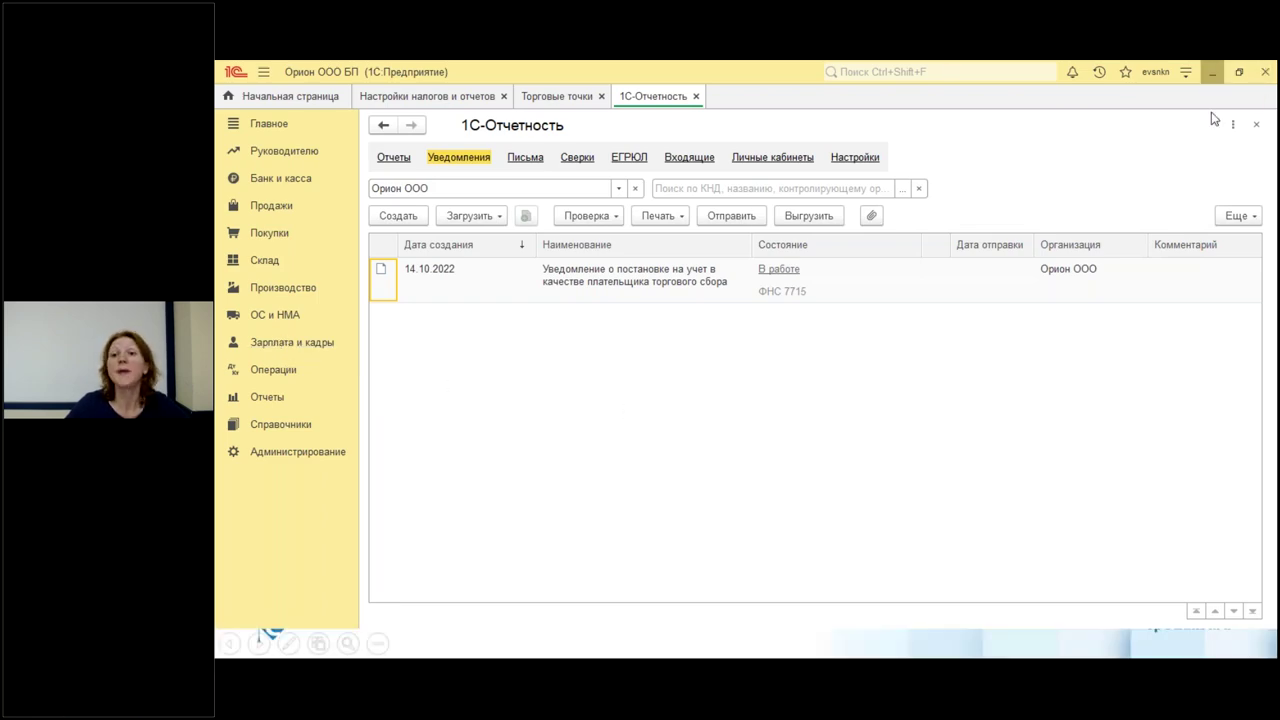
{"action": "key", "text": "Right"}
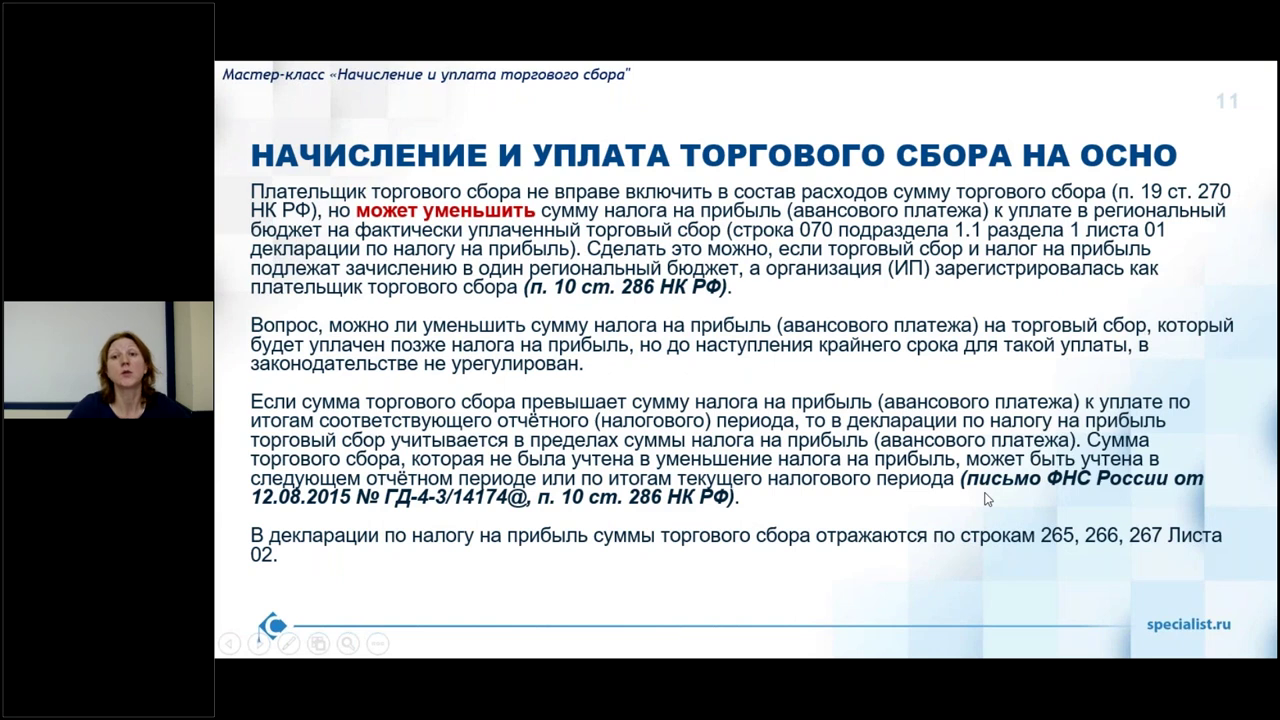
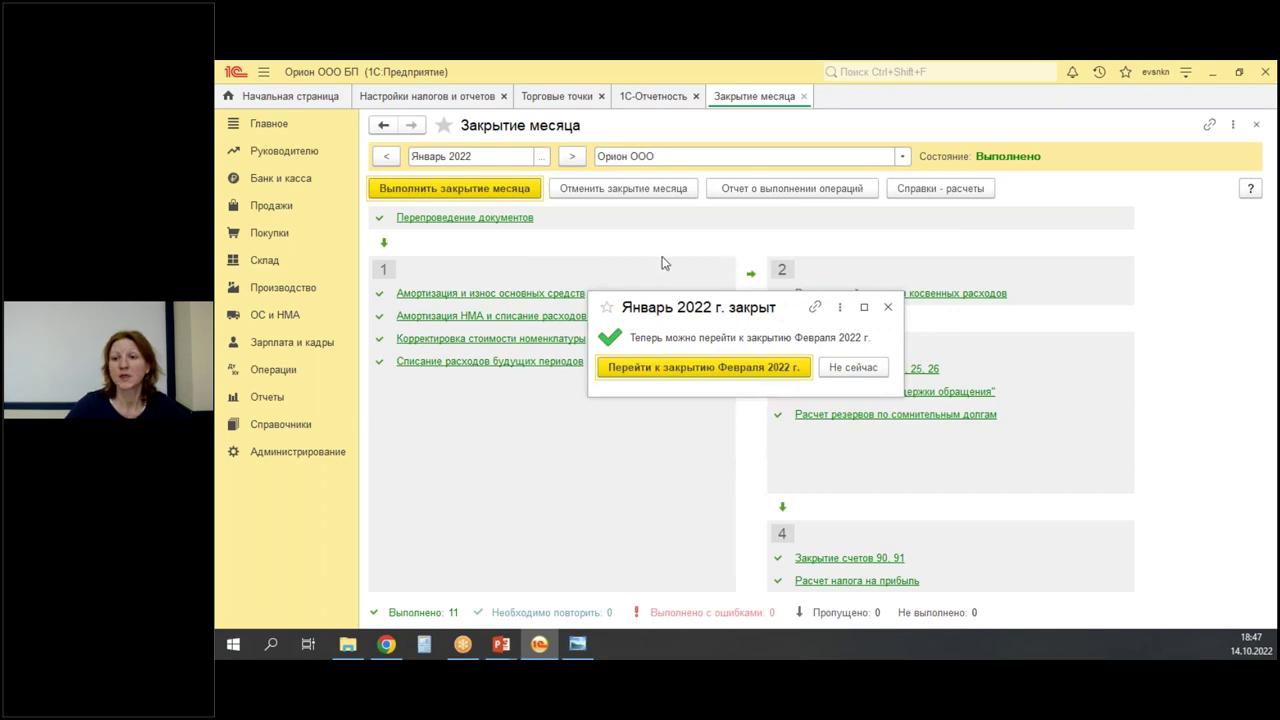
Run the month-end closing of Орион ООО for February and March 2022, without going on to April.
{"action": "left_click", "coordinate": [703, 367]}
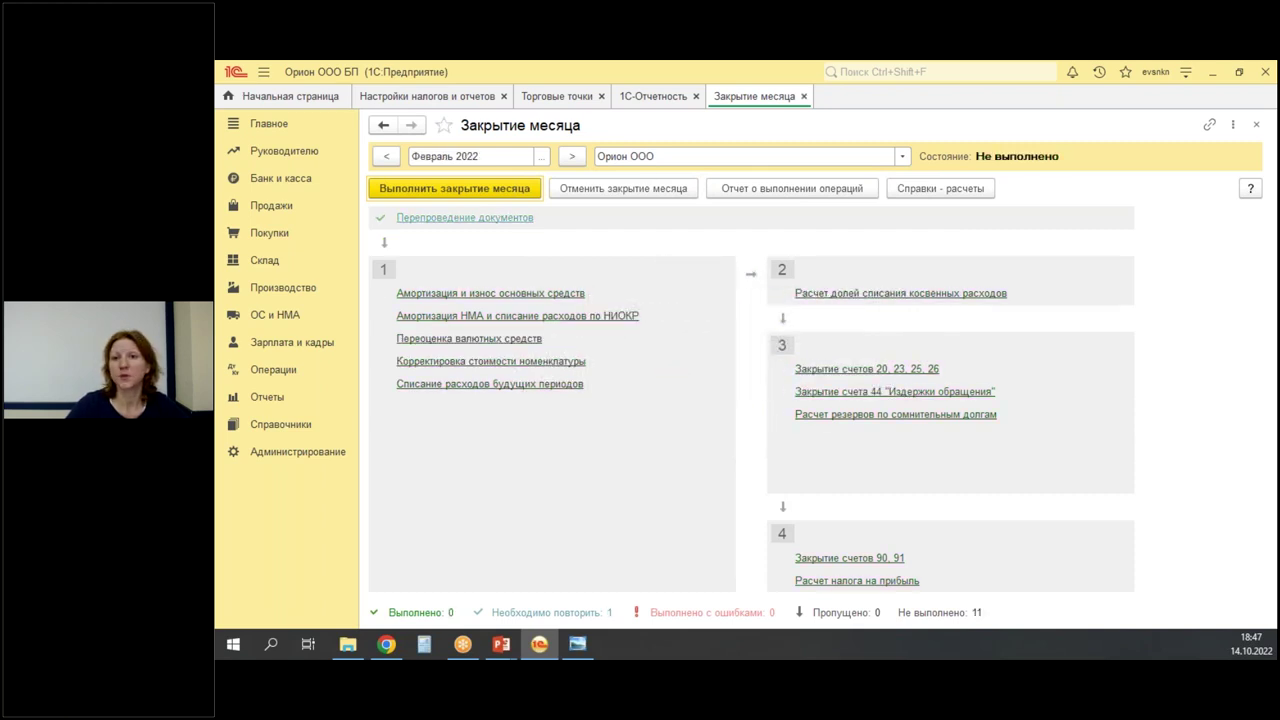
{"action": "left_click", "coordinate": [432, 189]}
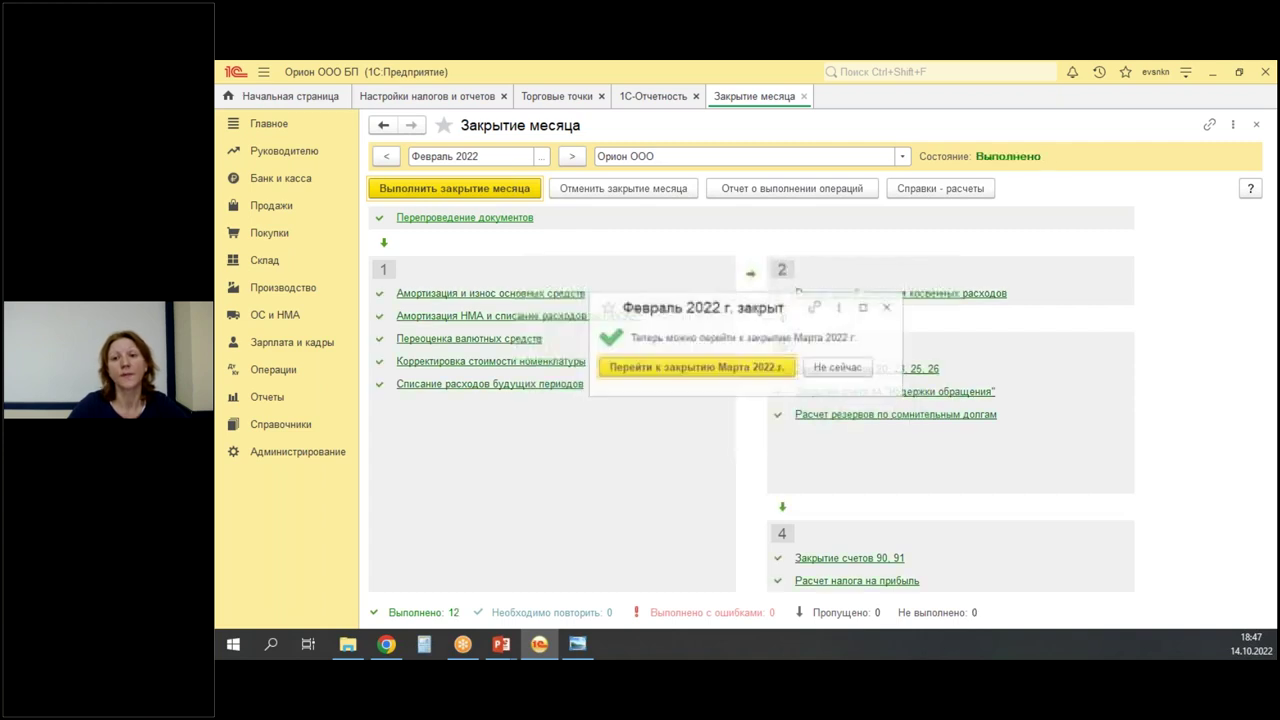
{"action": "left_click", "coordinate": [724, 375]}
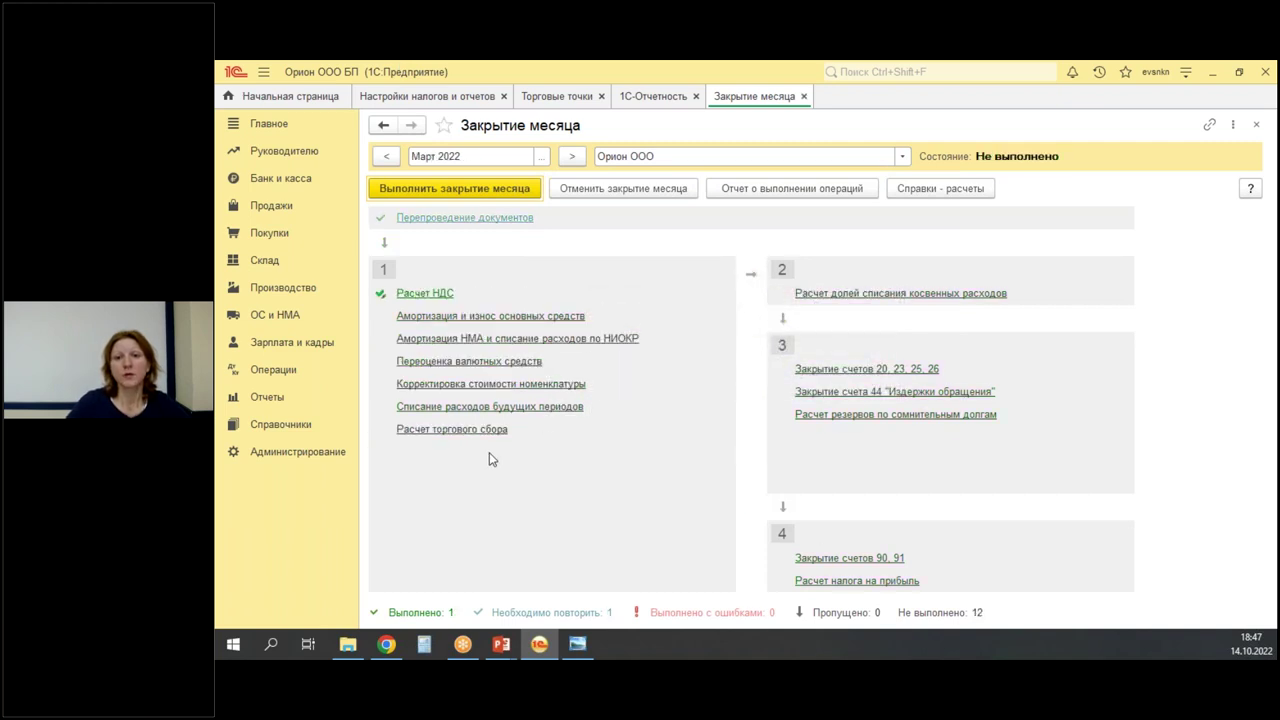
{"action": "left_click", "coordinate": [455, 190]}
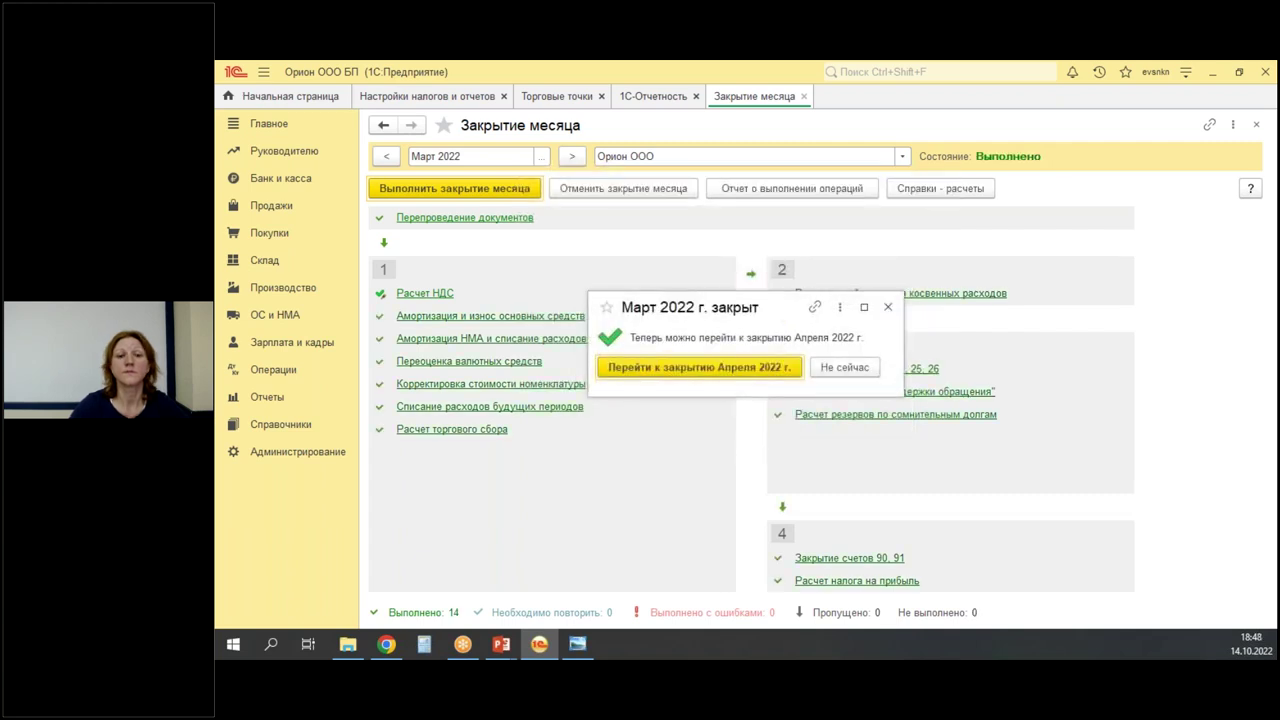
{"action": "left_click", "coordinate": [888, 307]}
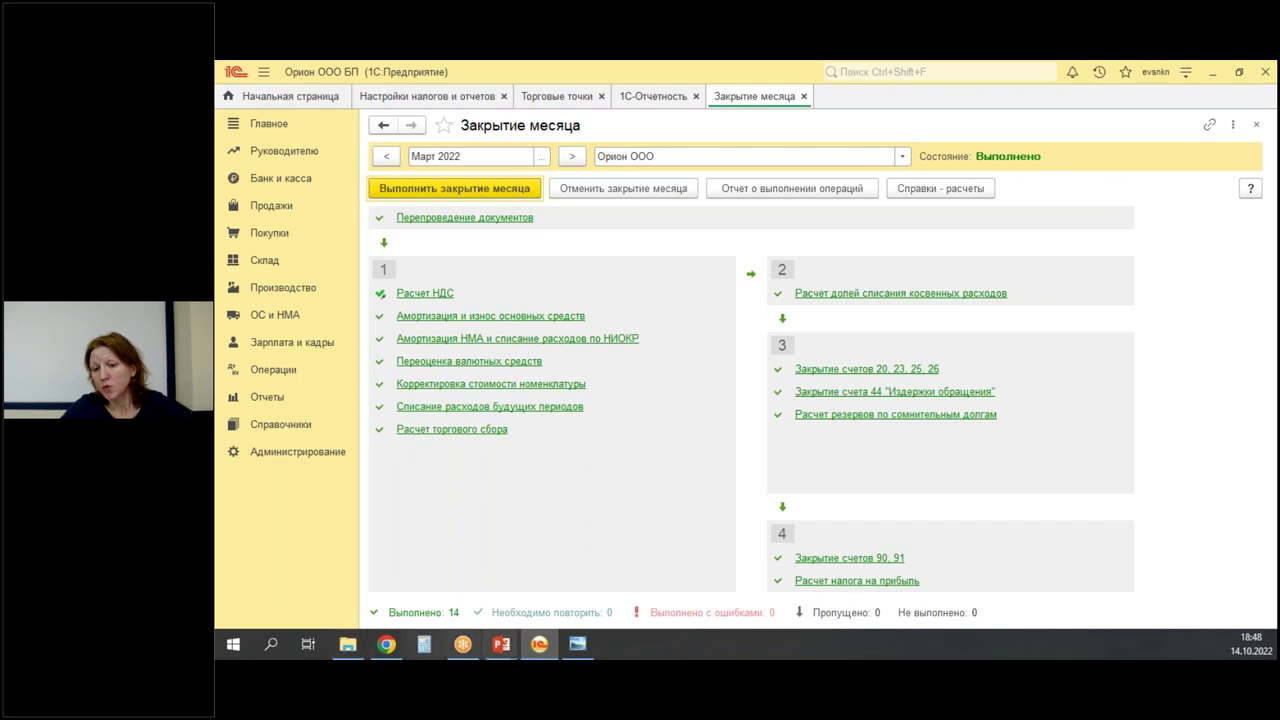
{"action": "mouse_move", "coordinate": [528, 654]}
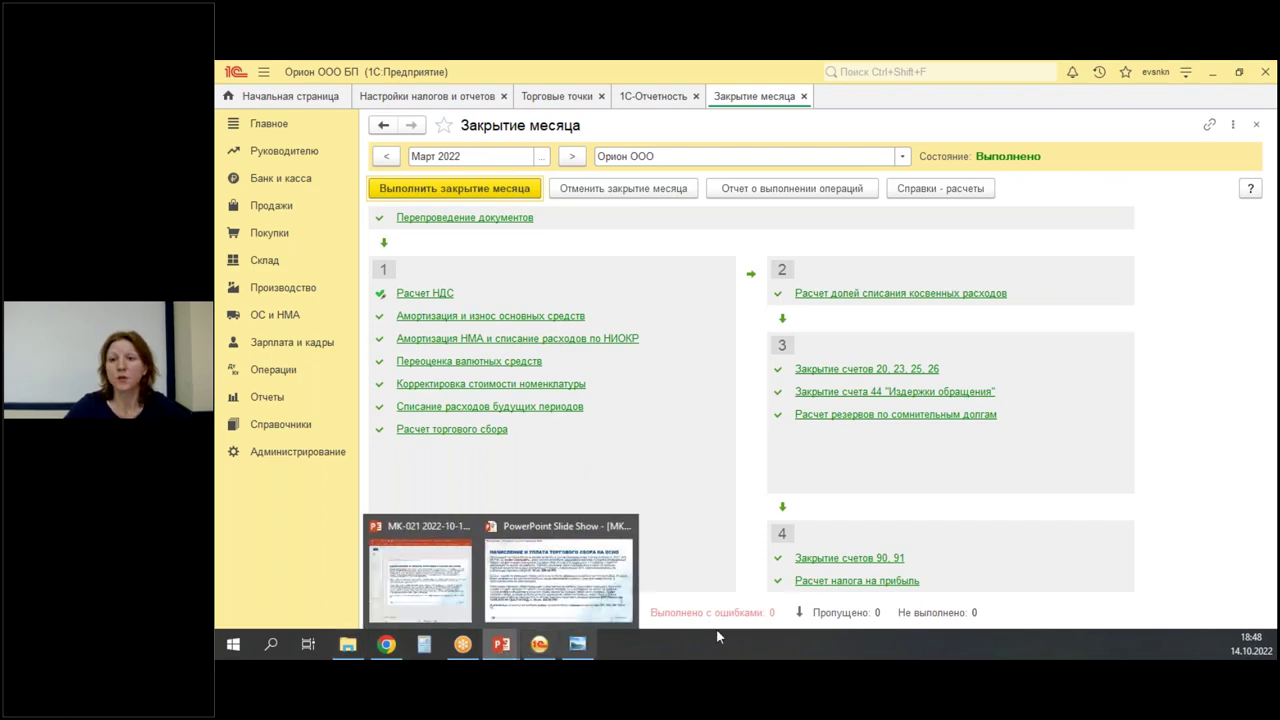
{"action": "left_click", "coordinate": [519, 602]}
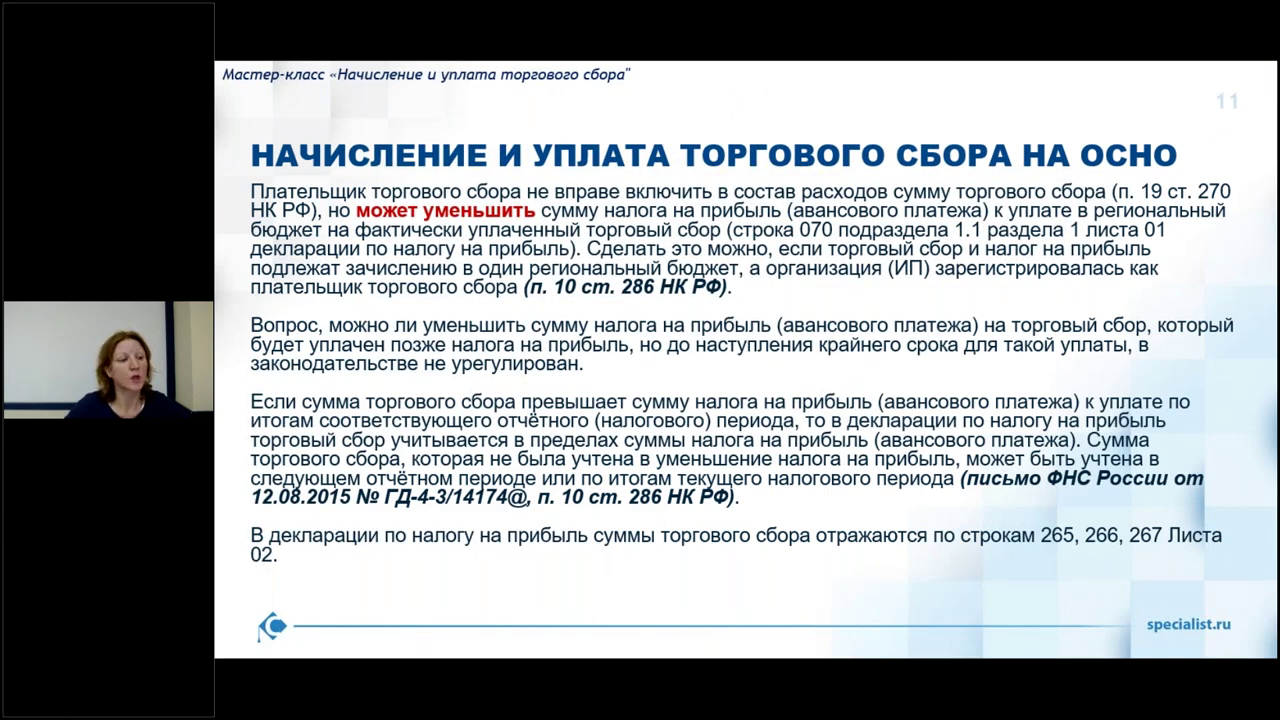
{"action": "key", "text": "alt+Tab"}
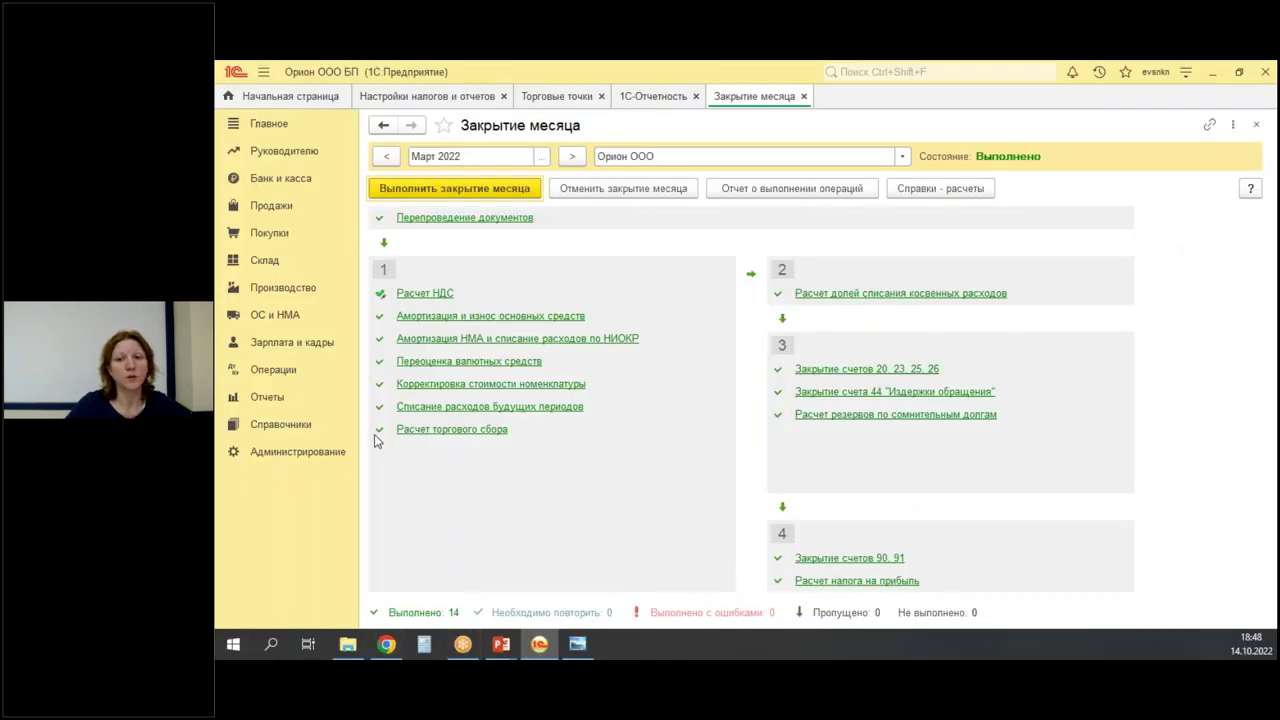
Examine the postings of the trade fee calculation (Расчет торгового сбора) in the March 2022 closing.
{"action": "left_click_drag", "start_coordinate": [360, 418], "coordinate": [520, 441]}
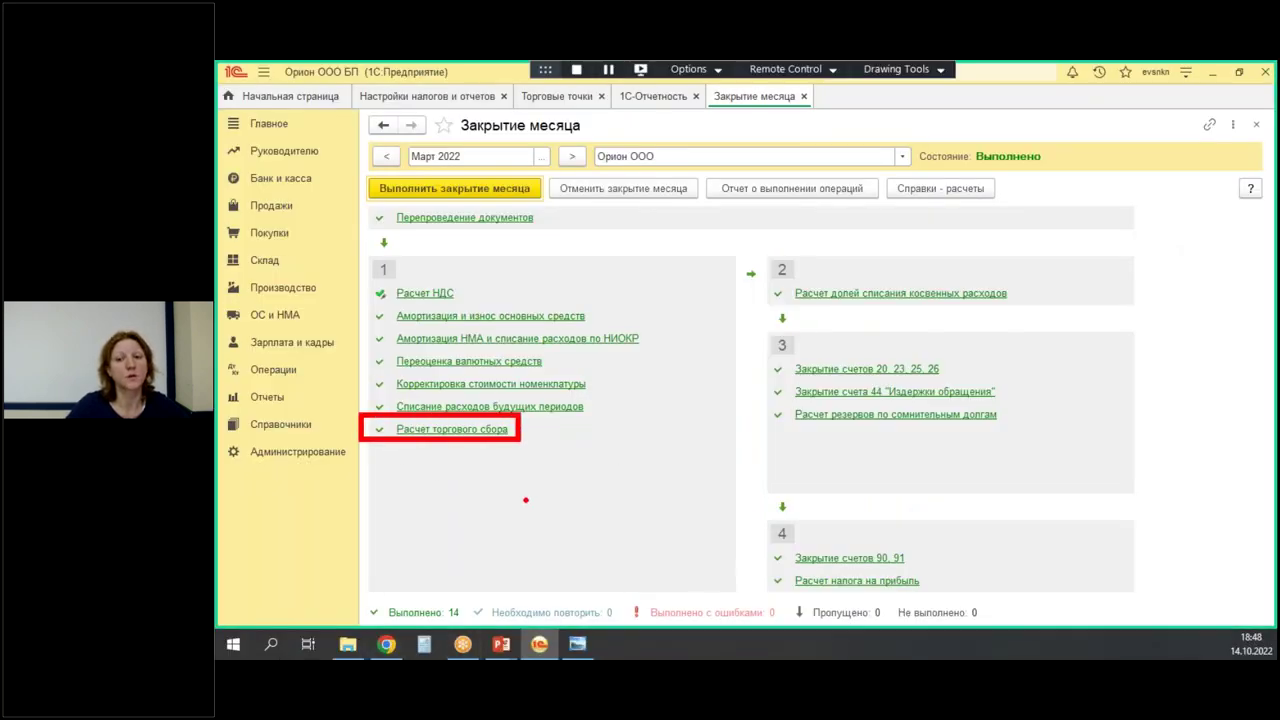
{"action": "left_click", "coordinate": [460, 430]}
{"action": "left_click", "coordinate": [465, 449]}
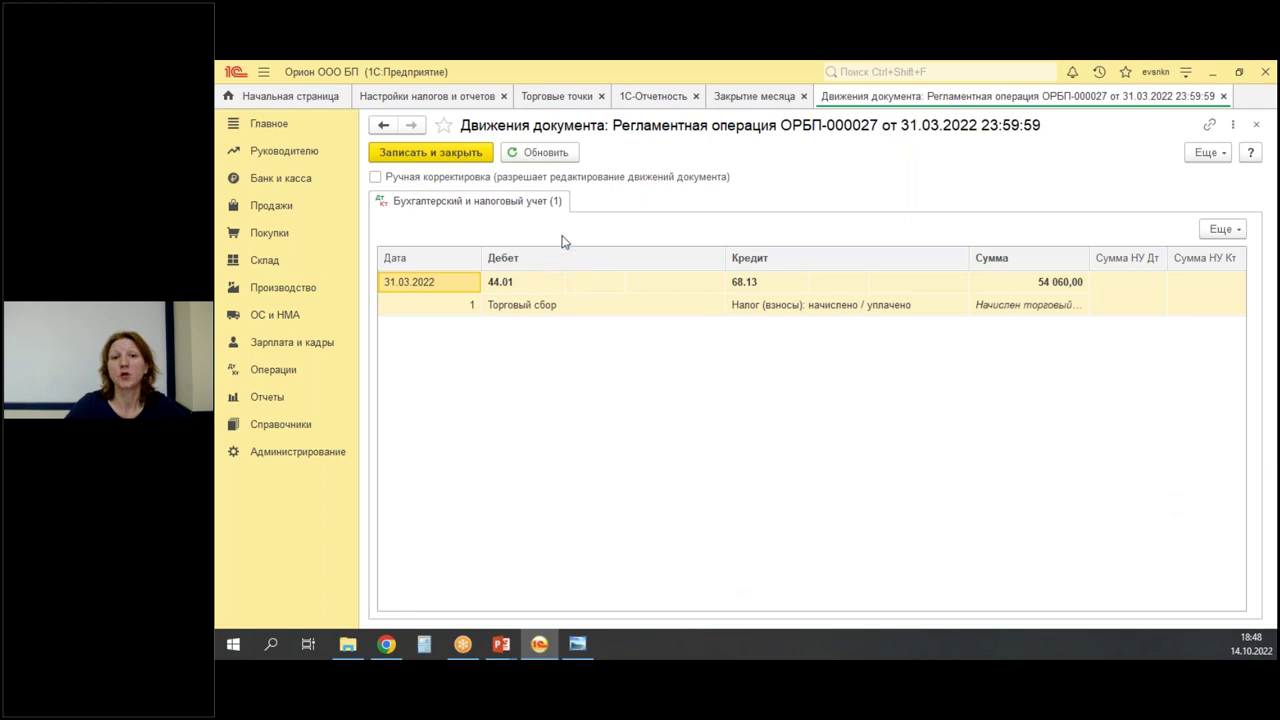
{"action": "key", "text": "Escape"}
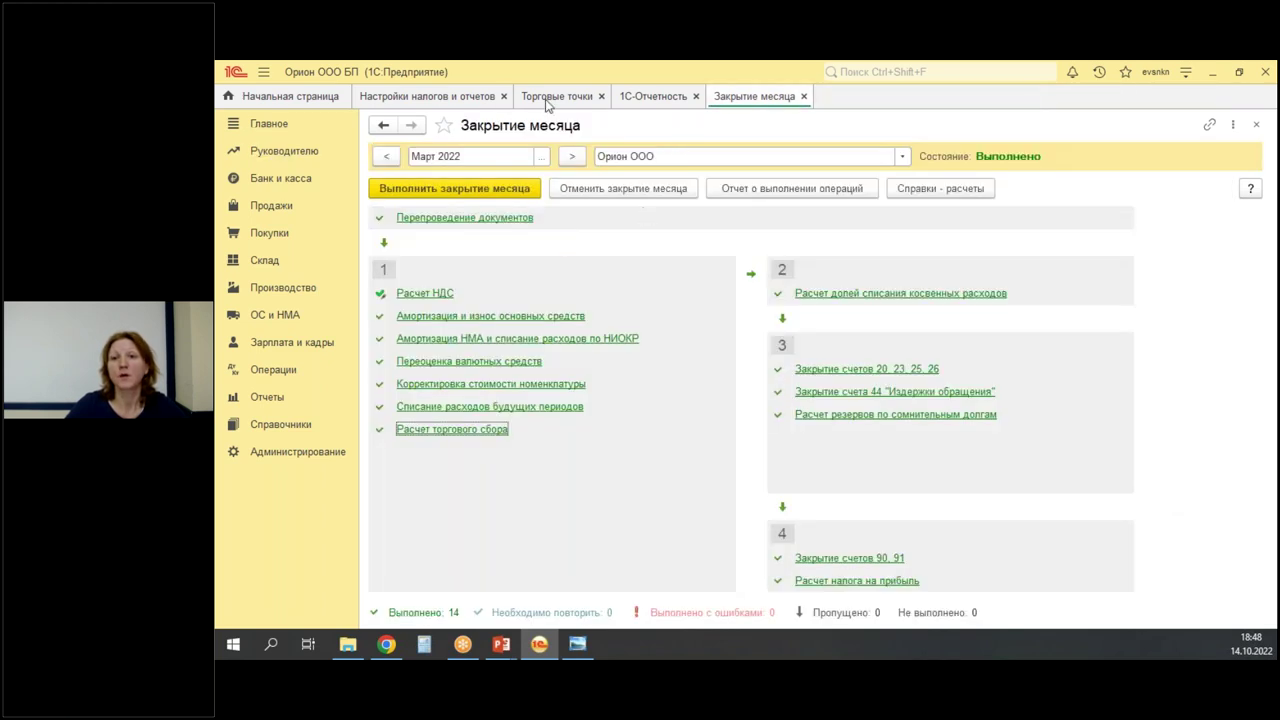
Review the quarterly trade fee in the record of Магазин "Бытовая техника", and close the record and the trading points list.
{"action": "left_click", "coordinate": [552, 96]}
{"action": "double_click", "coordinate": [530, 207]}
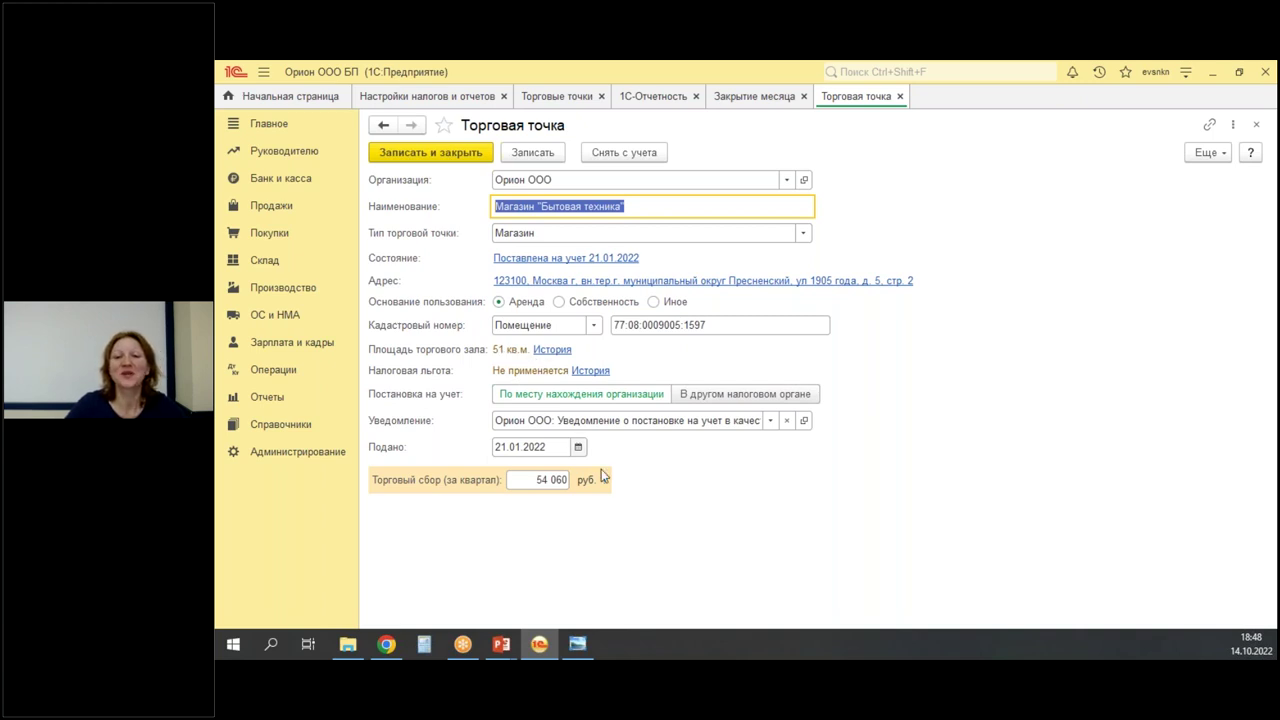
{"action": "key", "text": "Escape"}
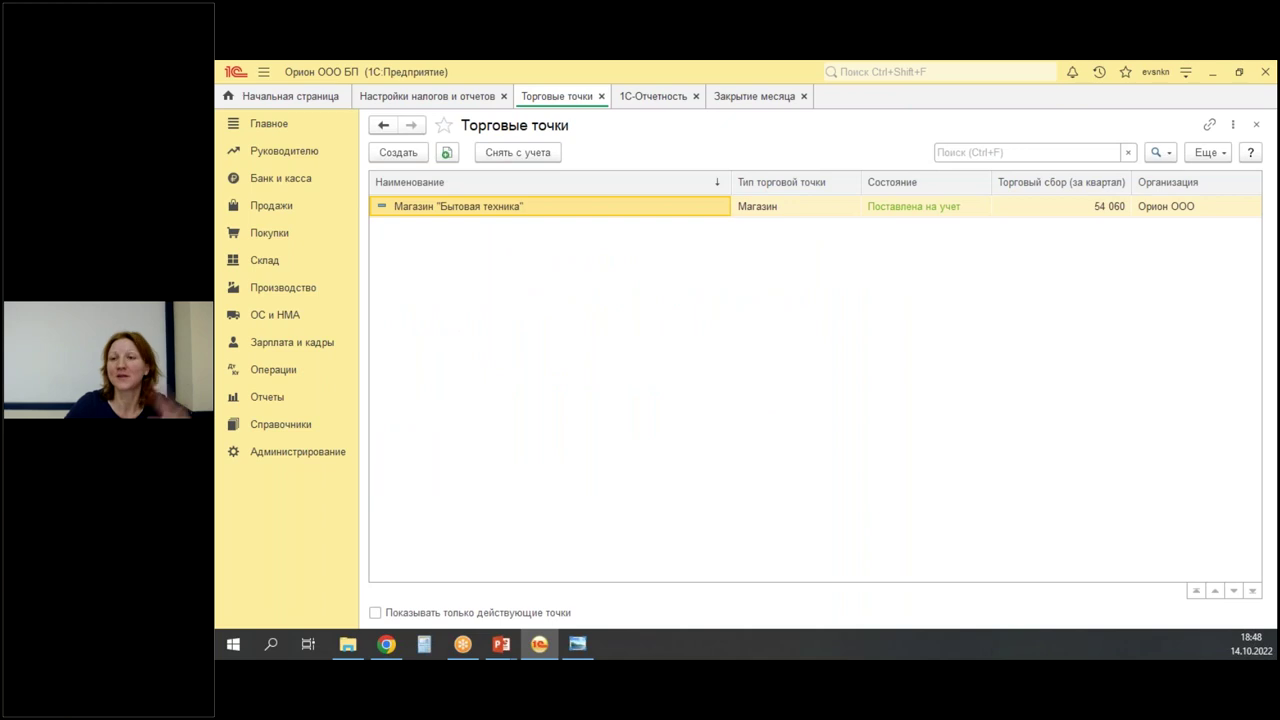
{"action": "left_click", "coordinate": [1256, 124]}
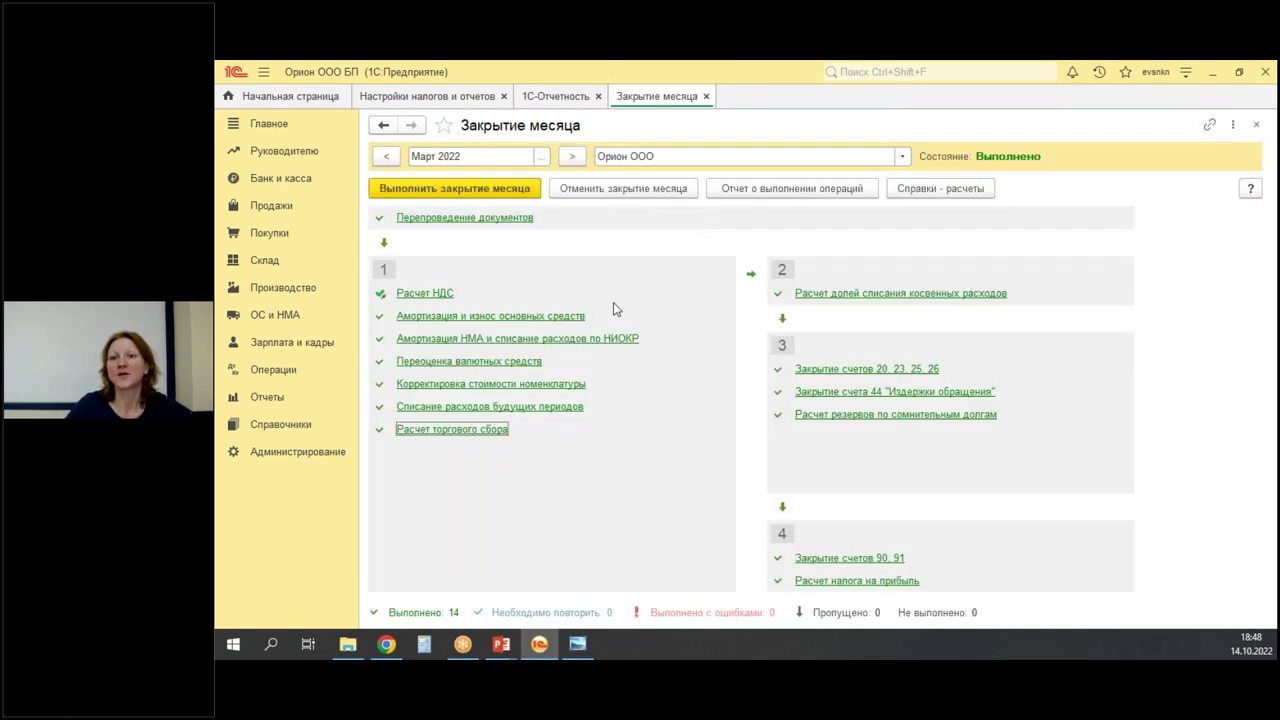
Reopen the postings of the March trade fee calculation and examine the debit tax accounting amount (Сумма НУ Дт).
{"action": "left_click", "coordinate": [452, 429]}
{"action": "left_click", "coordinate": [467, 452]}
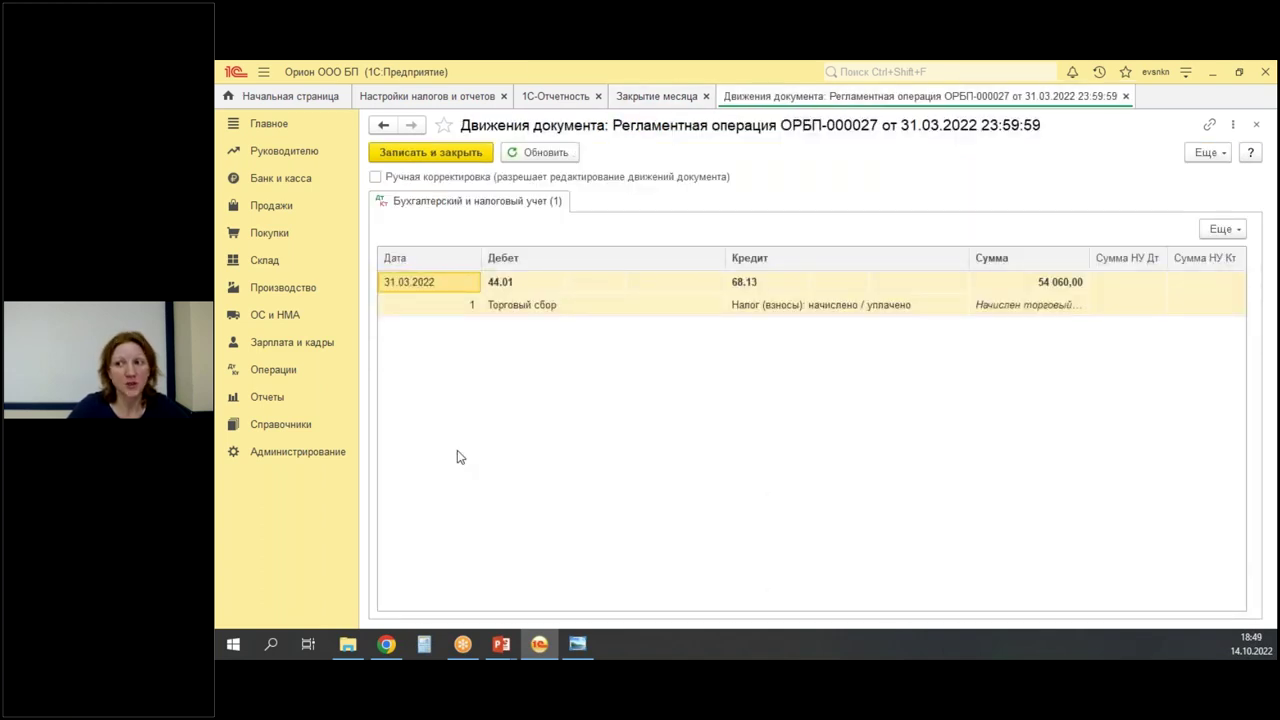
{"action": "left_click_drag", "start_coordinate": [1088, 270], "coordinate": [1168, 320]}
{"action": "mouse_move", "coordinate": [1120, 286]}
{"action": "left_mouse_down"}
{"action": "mouse_move", "coordinate": [1148, 304]}
{"action": "mouse_move", "coordinate": [1122, 312]}
{"action": "left_mouse_up"}
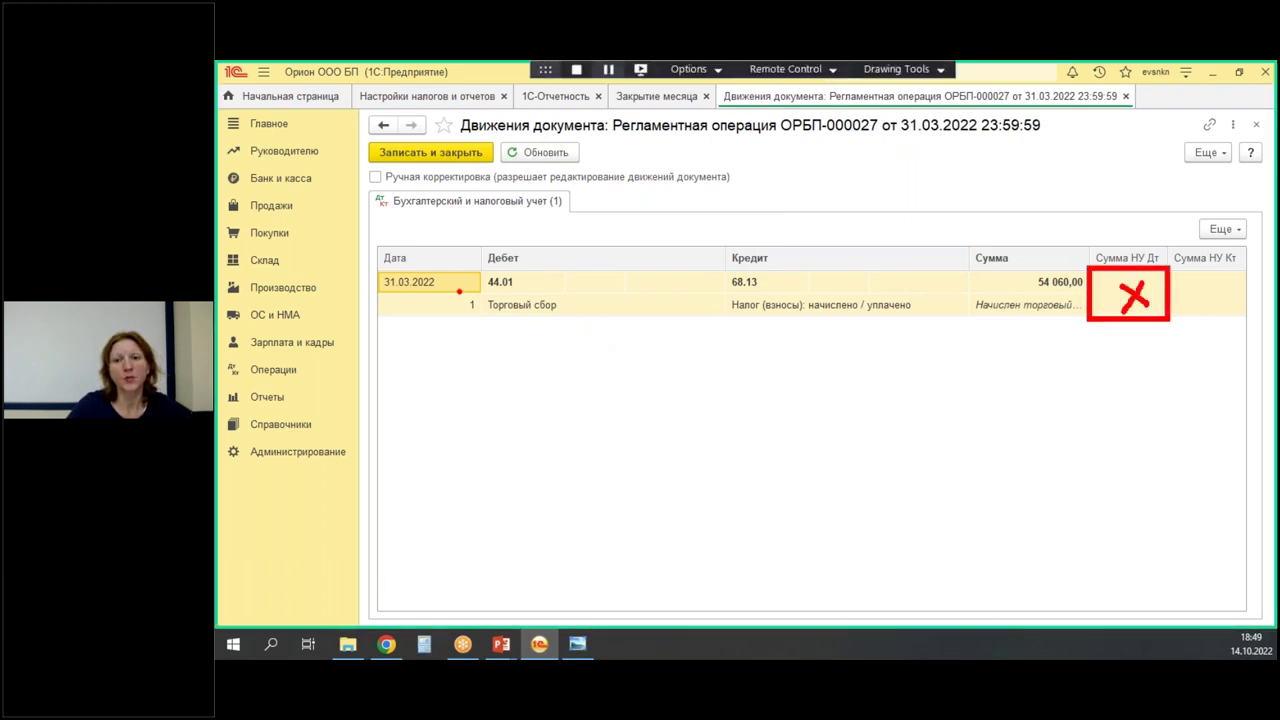
Review the debit and credit accounts of the March trade fee posting, and close the document's postings.
{"action": "left_click_drag", "start_coordinate": [483, 290], "coordinate": [544, 290]}
{"action": "left_click_drag", "start_coordinate": [727, 295], "coordinate": [782, 292]}
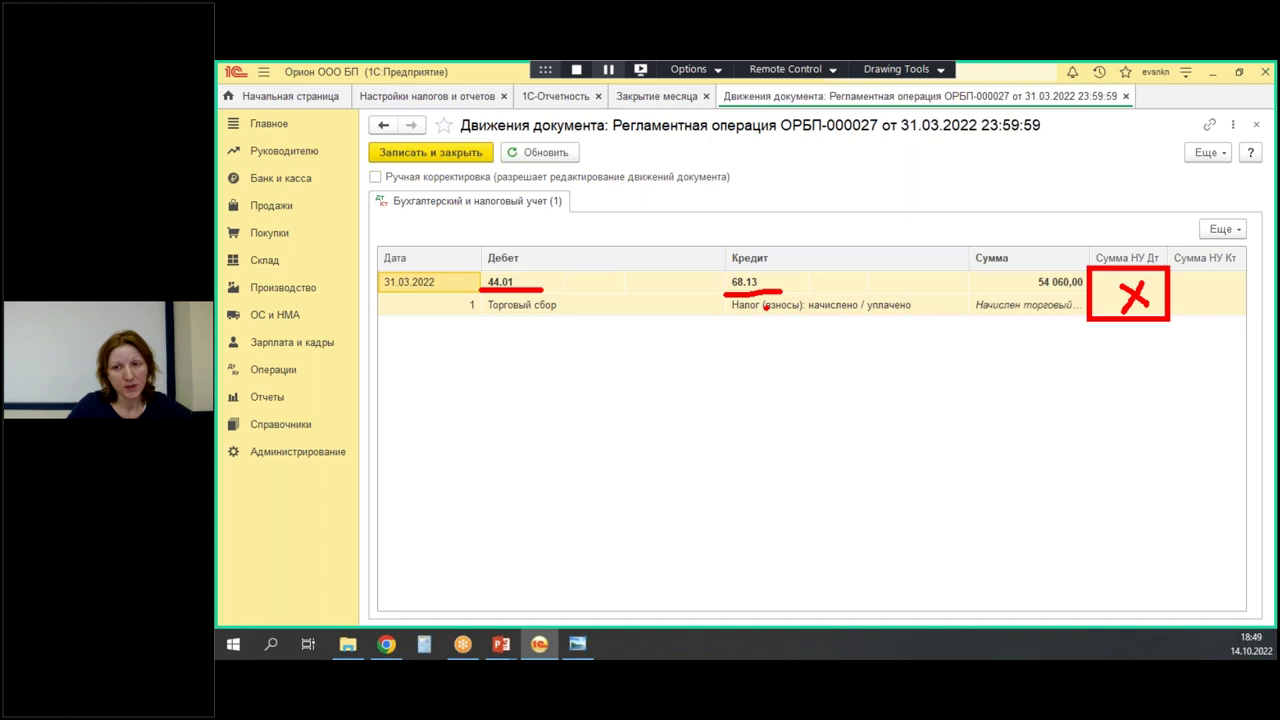
{"action": "mouse_move", "coordinate": [578, 268]}
{"action": "left_mouse_down"}
{"action": "mouse_move", "coordinate": [572, 290]}
{"action": "mouse_move", "coordinate": [598, 280]}
{"action": "left_mouse_up"}
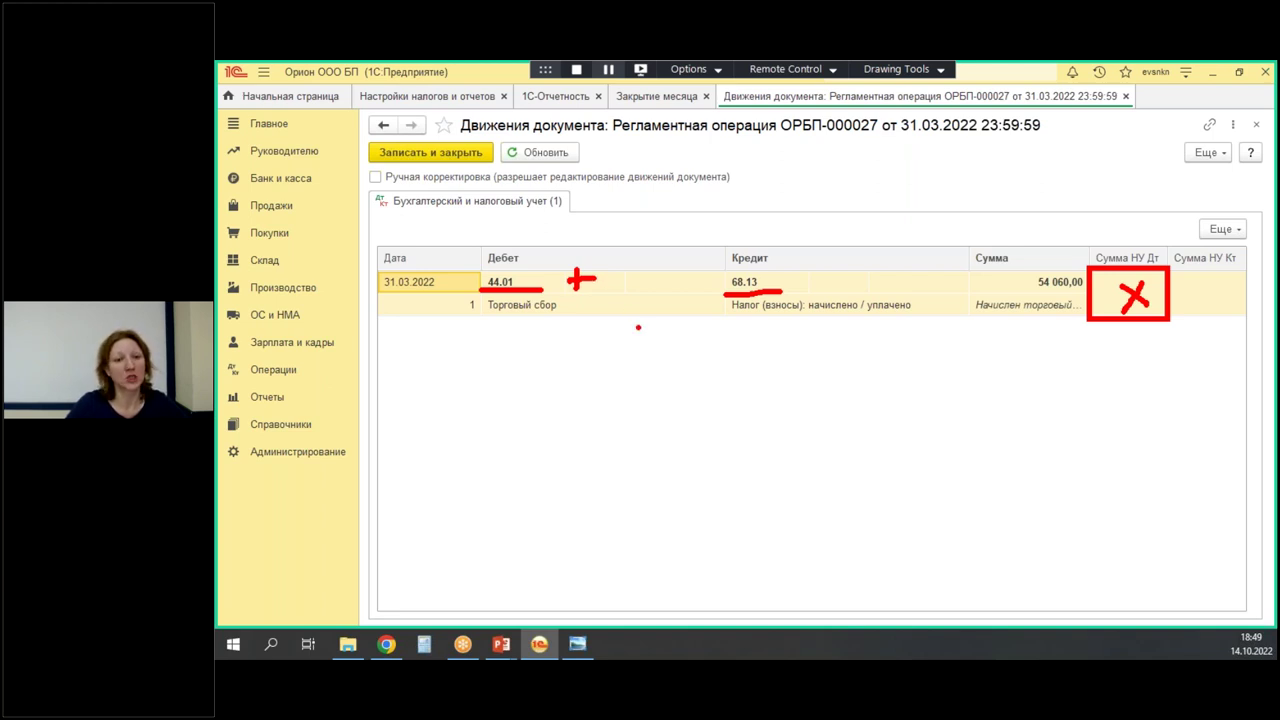
{"action": "left_click", "coordinate": [1125, 96]}
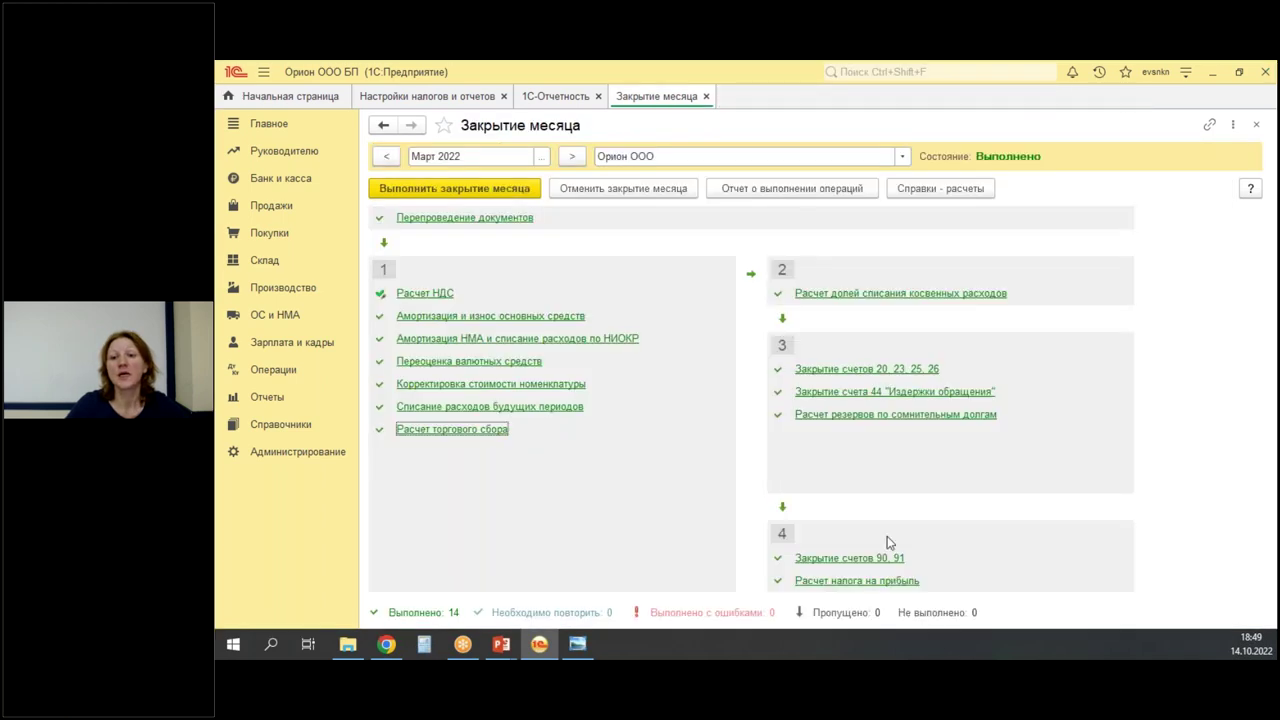
Open the postings of the profit tax calculation (Расчет налога на прибыль) for March 2022 and examine the trade fee reversal entries.
{"action": "right_click", "coordinate": [856, 578]}
{"action": "key", "text": "Escape"}
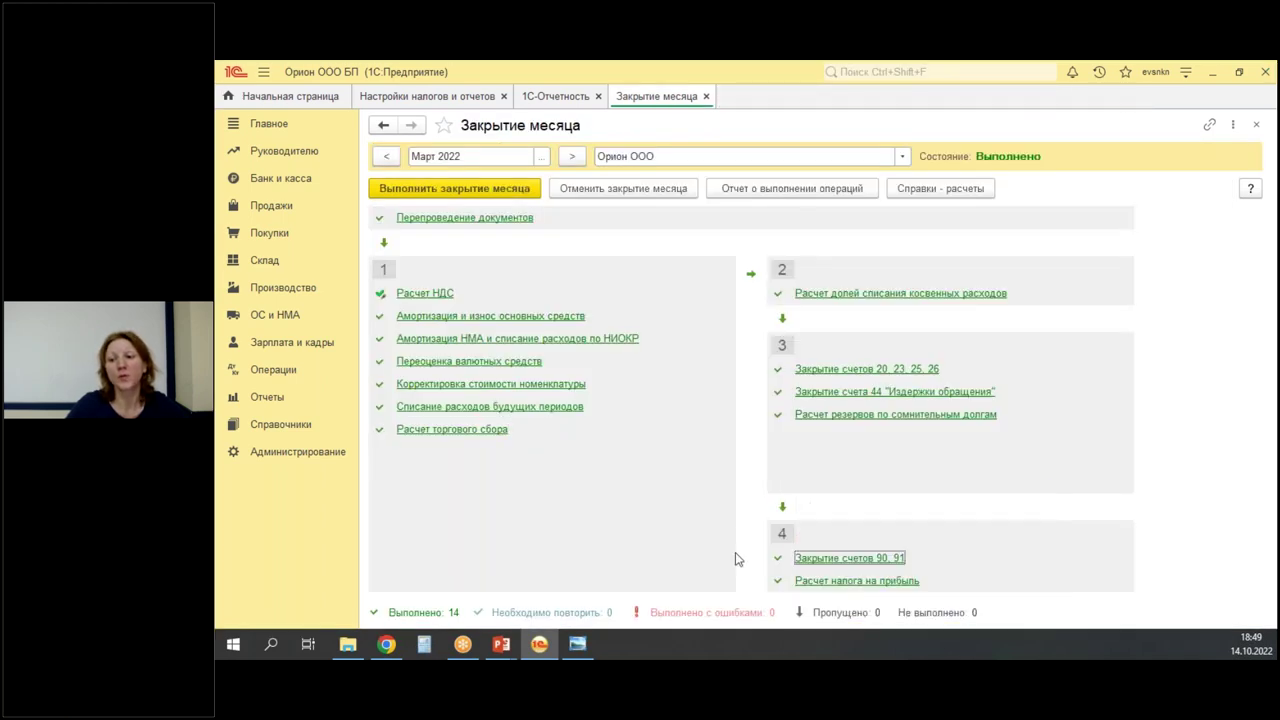
{"action": "right_click", "coordinate": [810, 580]}
{"action": "left_click", "coordinate": [860, 500]}
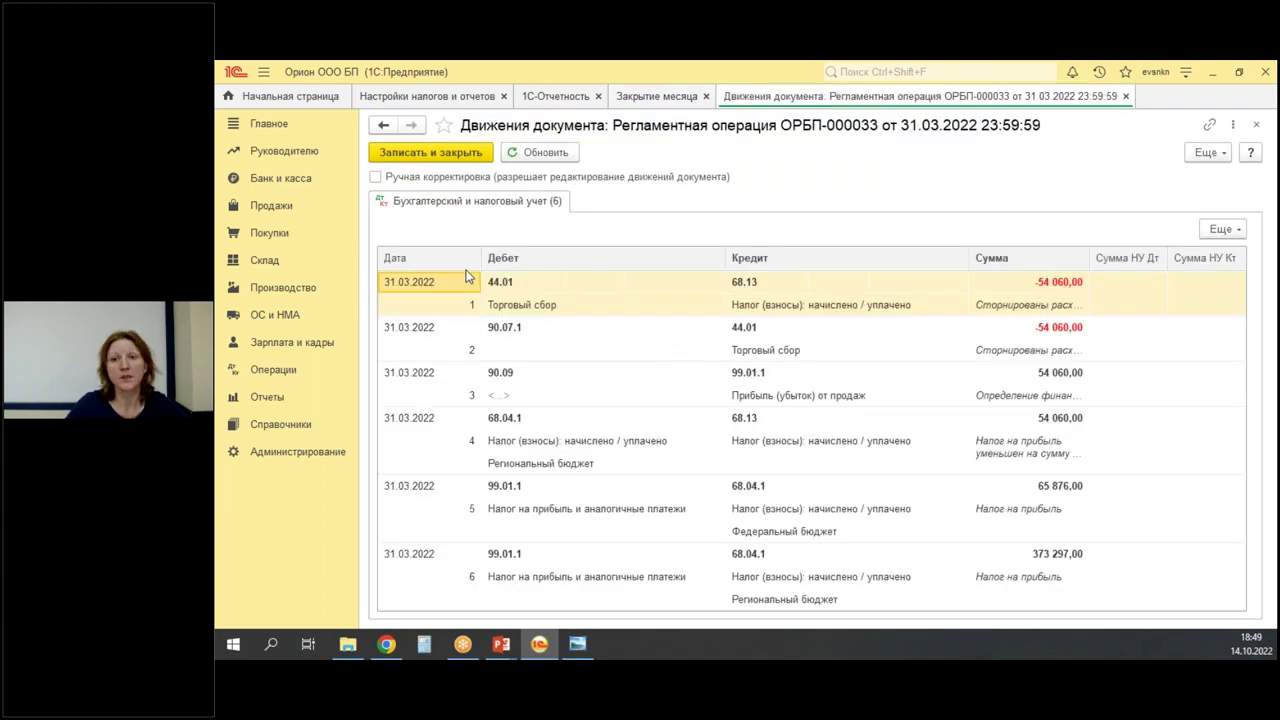
{"action": "mouse_move", "coordinate": [458, 266]}
{"action": "left_mouse_down"}
{"action": "mouse_move", "coordinate": [965, 322]}
{"action": "mouse_move", "coordinate": [1090, 310]}
{"action": "left_mouse_up"}
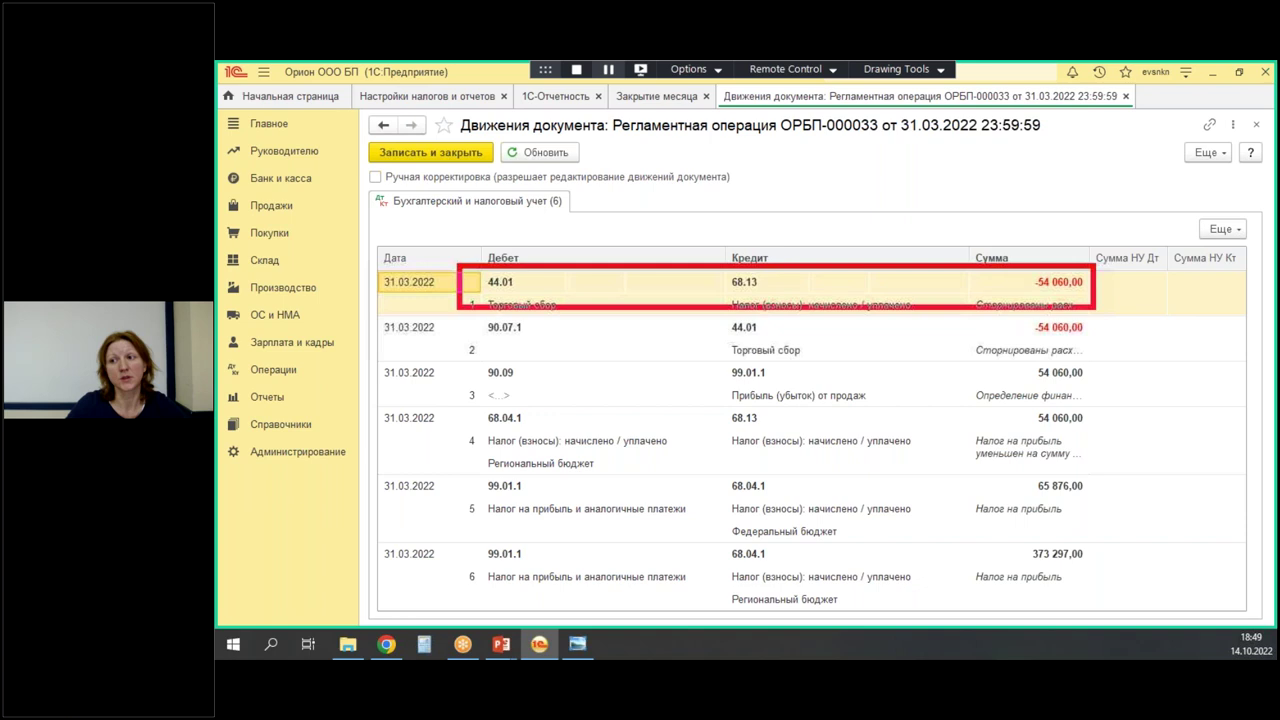
{"action": "left_click_drag", "start_coordinate": [518, 284], "coordinate": [564, 282]}
{"action": "mouse_move", "coordinate": [1128, 274]}
{"action": "left_mouse_down"}
{"action": "mouse_move", "coordinate": [1150, 297]}
{"action": "mouse_move", "coordinate": [1148, 458]}
{"action": "mouse_move", "coordinate": [1195, 533]}
{"action": "left_mouse_up"}
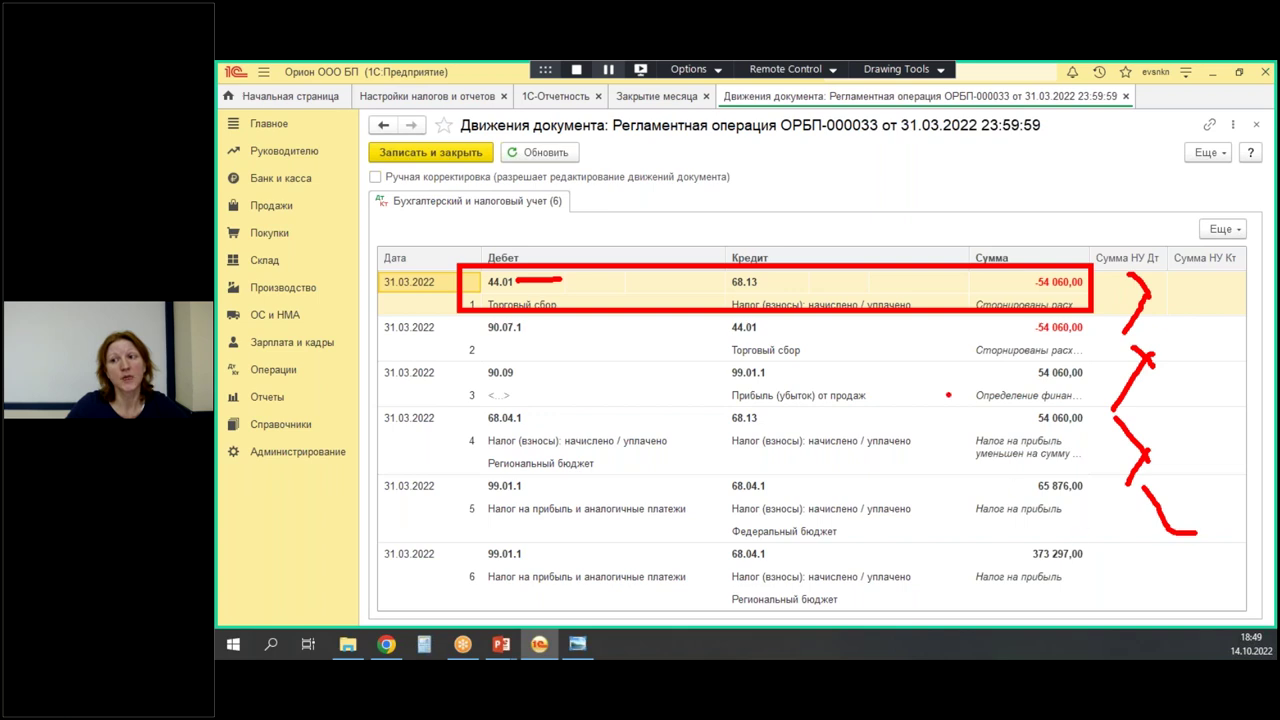
{"action": "left_click_drag", "start_coordinate": [529, 325], "coordinate": [545, 323]}
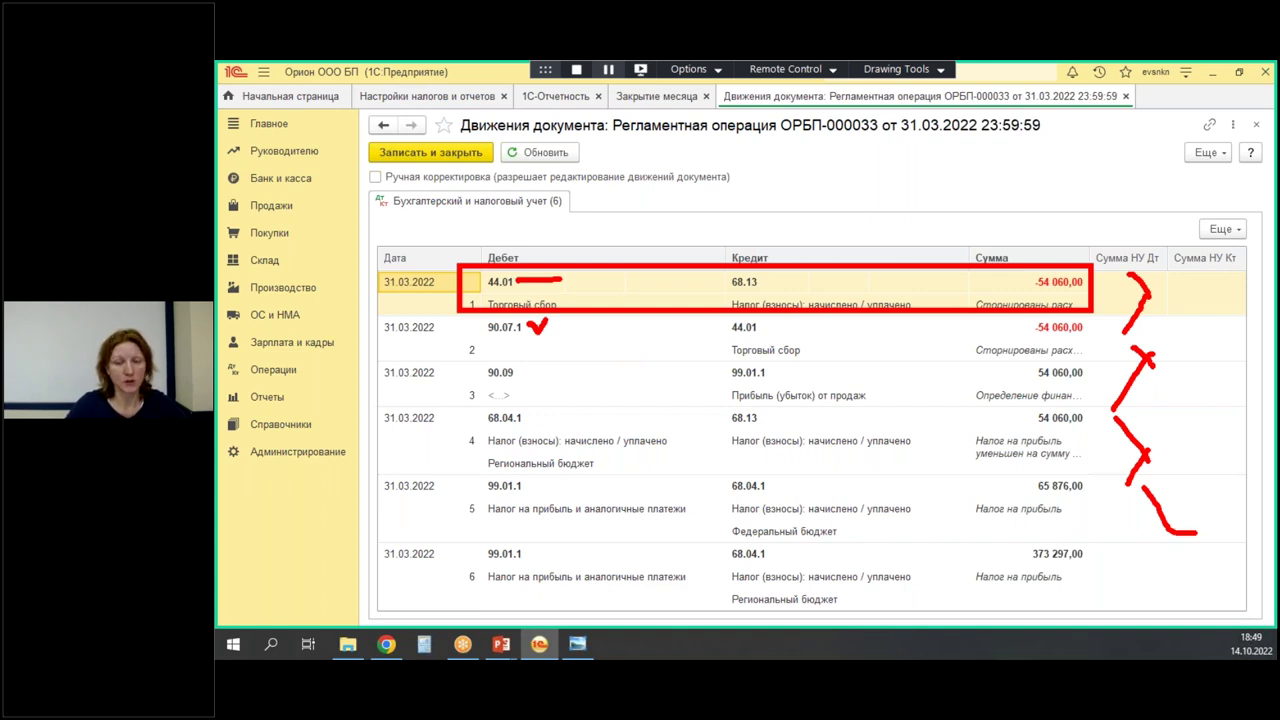
{"action": "left_click_drag", "start_coordinate": [1011, 325], "coordinate": [1030, 317]}
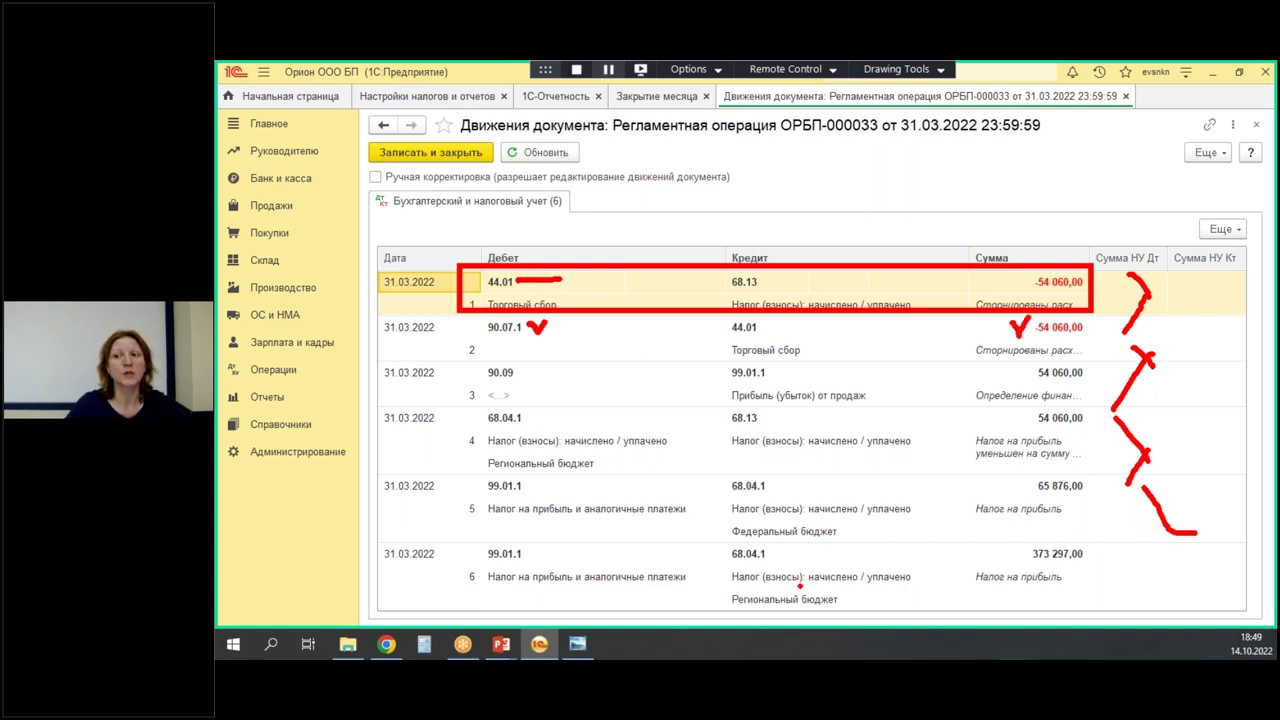
{"action": "mouse_move", "coordinate": [500, 337]}
{"action": "left_mouse_down"}
{"action": "mouse_move", "coordinate": [500, 365]}
{"action": "mouse_move", "coordinate": [512, 349]}
{"action": "left_mouse_up"}
{"action": "left_click_drag", "start_coordinate": [1040, 382], "coordinate": [1108, 379]}
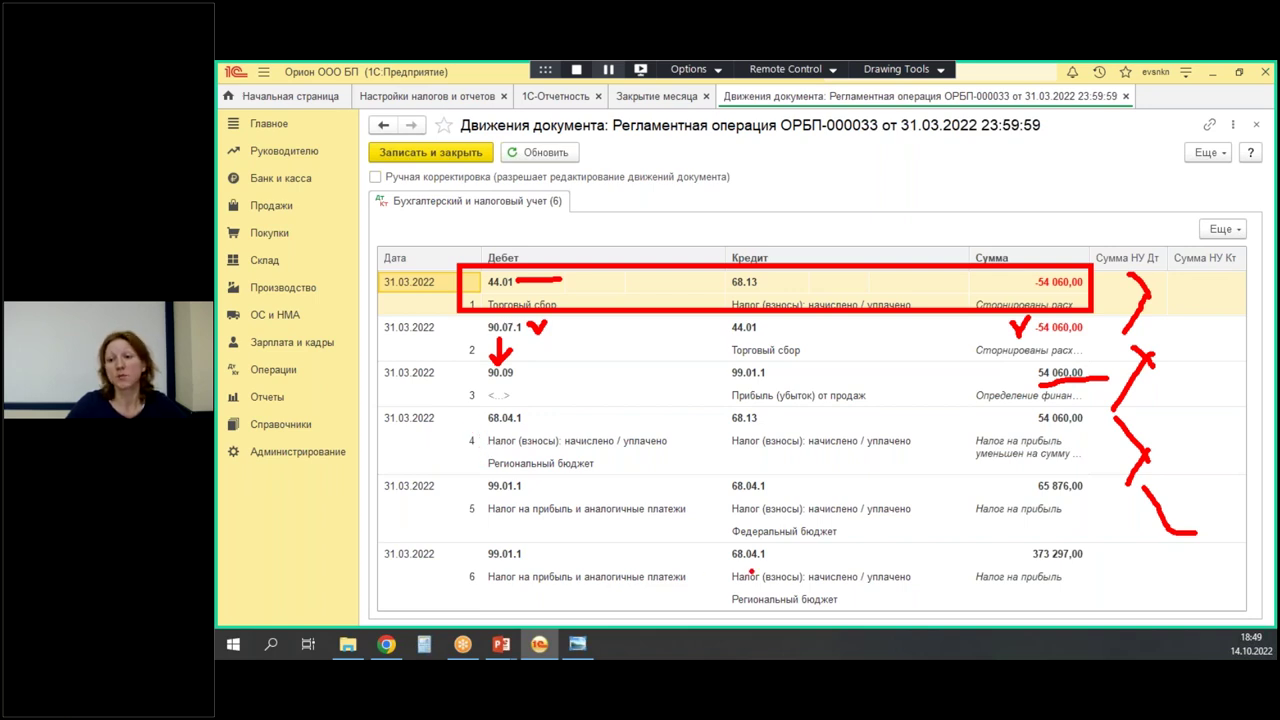
Examine the profit tax accruals to the federal and regional budgets in the two 99.01.1 – 68.04.1 postings.
{"action": "mouse_move", "coordinate": [440, 468]}
{"action": "left_mouse_down"}
{"action": "mouse_move", "coordinate": [504, 598]}
{"action": "mouse_move", "coordinate": [1122, 597]}
{"action": "left_mouse_up"}
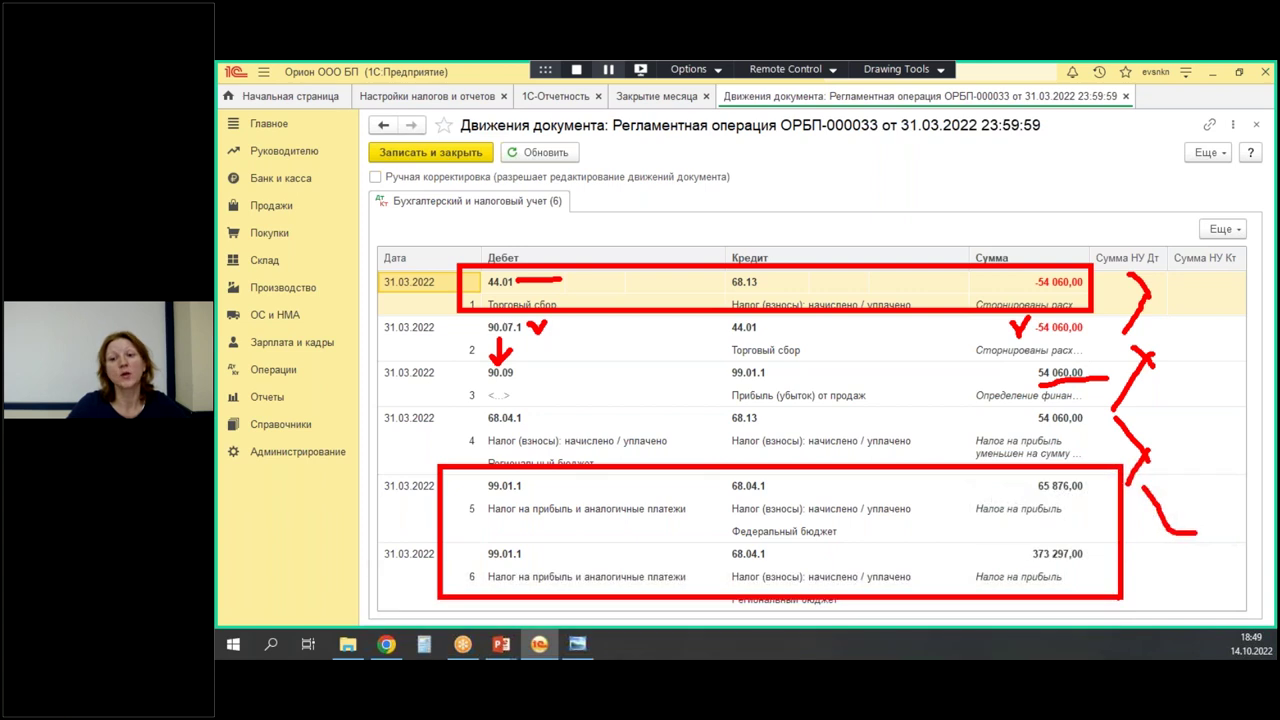
{"action": "mouse_move", "coordinate": [940, 489]}
{"action": "left_mouse_down"}
{"action": "mouse_move", "coordinate": [953, 507]}
{"action": "mouse_move", "coordinate": [914, 532]}
{"action": "mouse_move", "coordinate": [863, 532]}
{"action": "mouse_move", "coordinate": [874, 512]}
{"action": "left_mouse_up"}
{"action": "left_click_drag", "start_coordinate": [950, 540], "coordinate": [945, 586]}
{"action": "mouse_move", "coordinate": [957, 553]}
{"action": "left_mouse_down"}
{"action": "mouse_move", "coordinate": [967, 548]}
{"action": "mouse_move", "coordinate": [975, 587]}
{"action": "mouse_move", "coordinate": [980, 562]}
{"action": "left_mouse_up"}
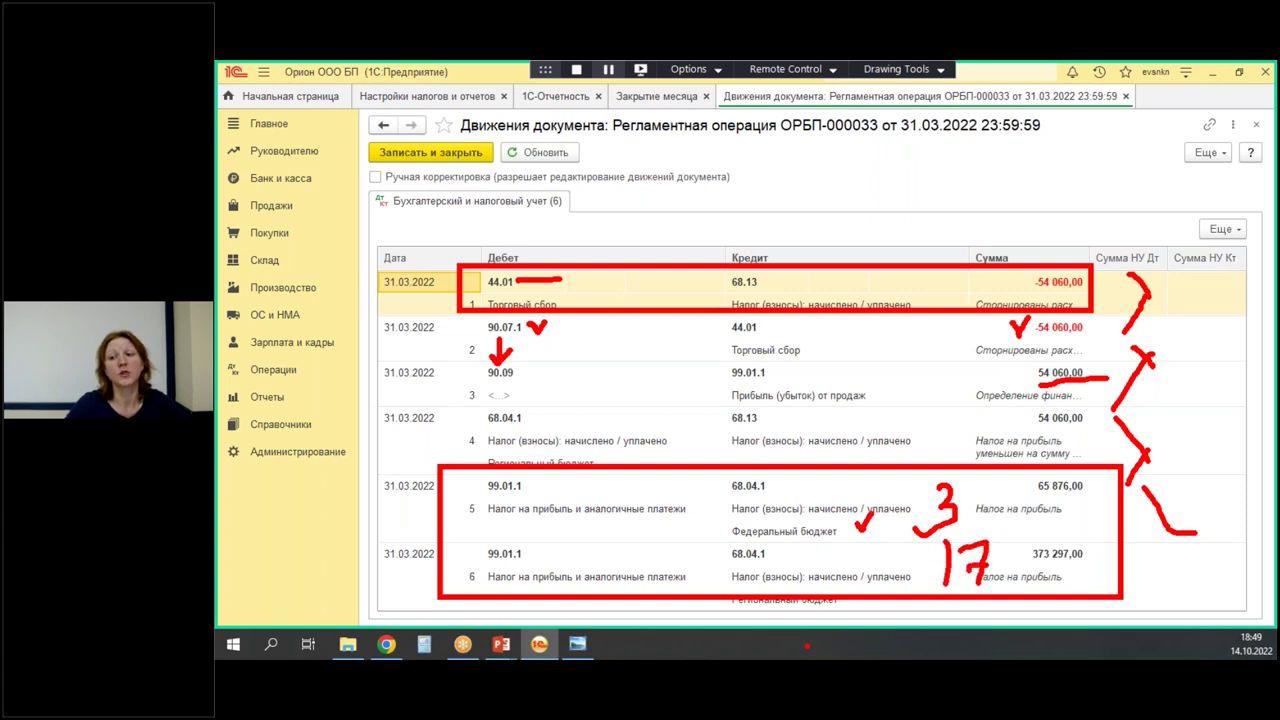
{"action": "key", "text": "Escape"}
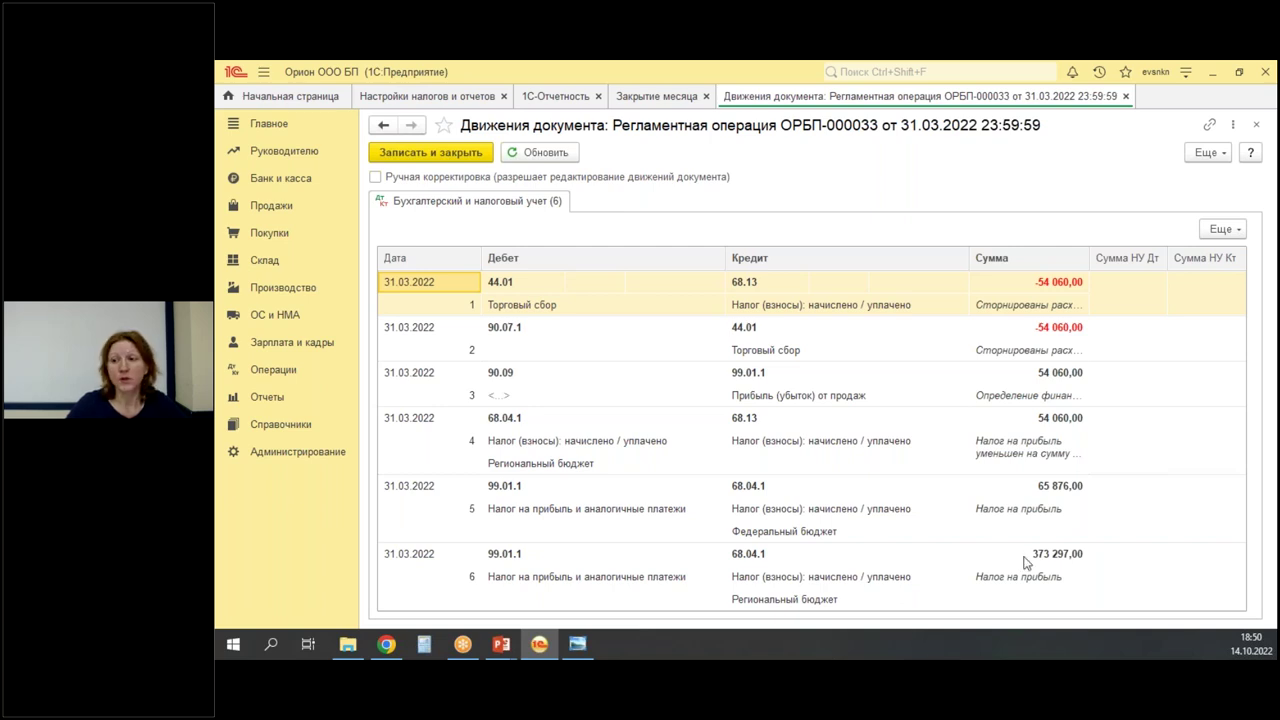
Compare the regional profit tax accrual with the posting 68.04.1 – 68.13 that reduces the tax by the trade fee.
{"action": "left_click_drag", "start_coordinate": [1018, 542], "coordinate": [1094, 572]}
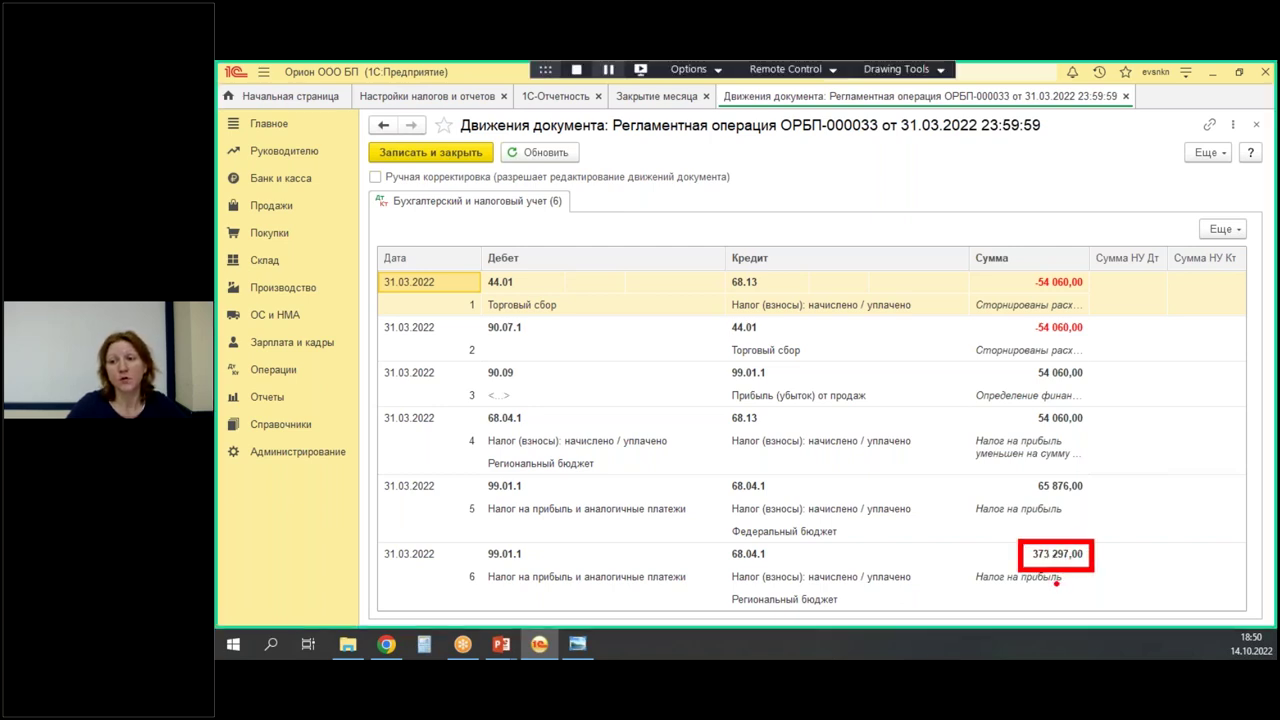
{"action": "mouse_move", "coordinate": [716, 544]}
{"action": "left_mouse_down"}
{"action": "mouse_move", "coordinate": [736, 568]}
{"action": "mouse_move", "coordinate": [796, 578]}
{"action": "left_mouse_up"}
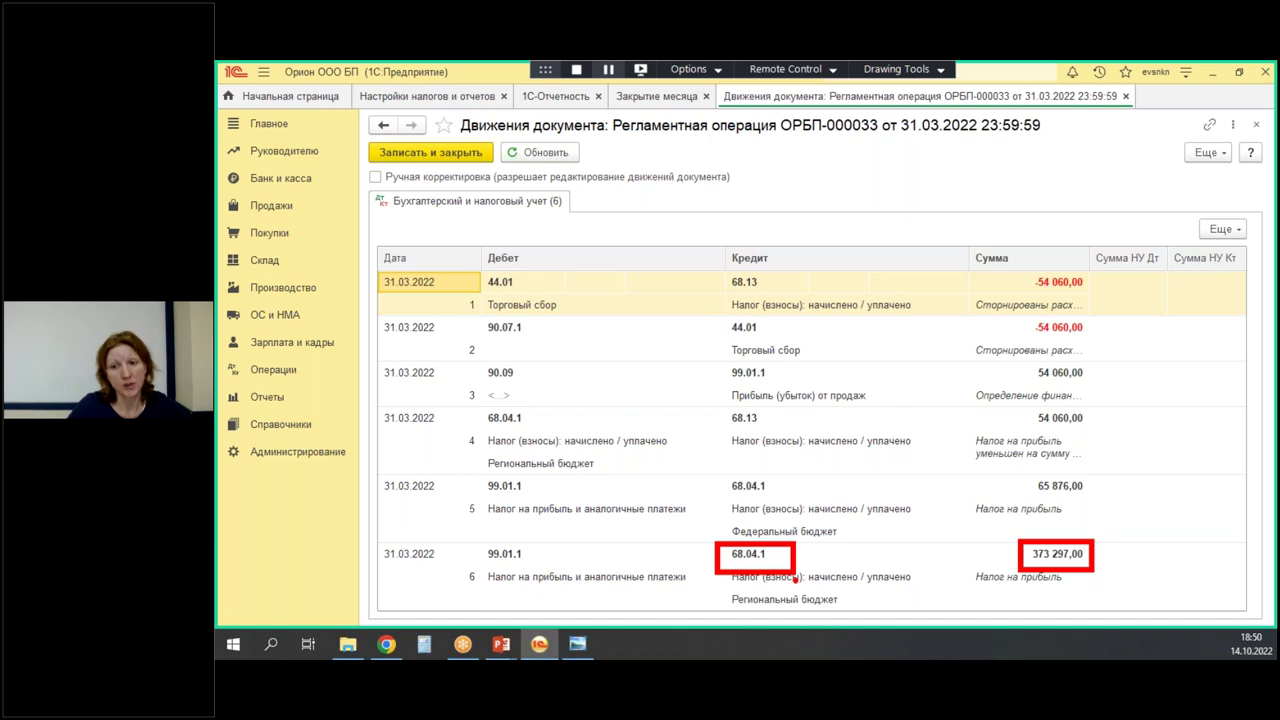
{"action": "left_click_drag", "start_coordinate": [471, 403], "coordinate": [549, 437]}
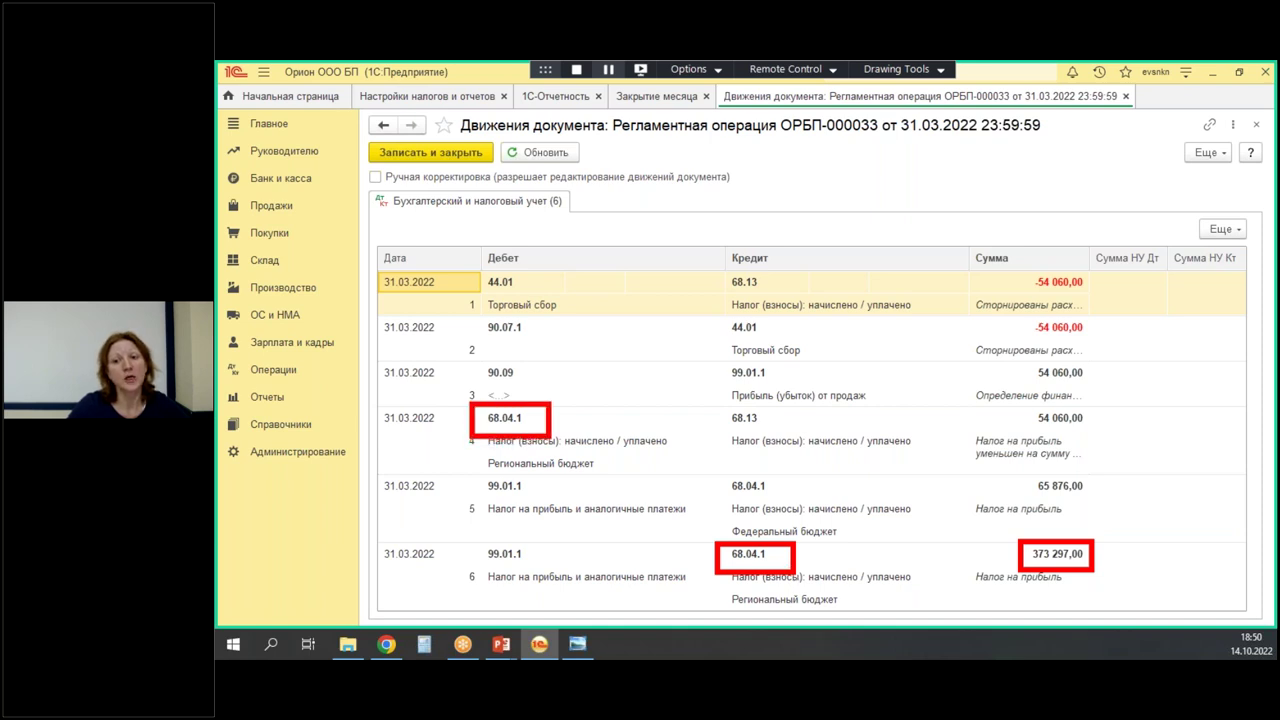
{"action": "mouse_move", "coordinate": [732, 422]}
{"action": "left_mouse_down"}
{"action": "mouse_move", "coordinate": [768, 405]}
{"action": "mouse_move", "coordinate": [762, 438]}
{"action": "left_mouse_up"}
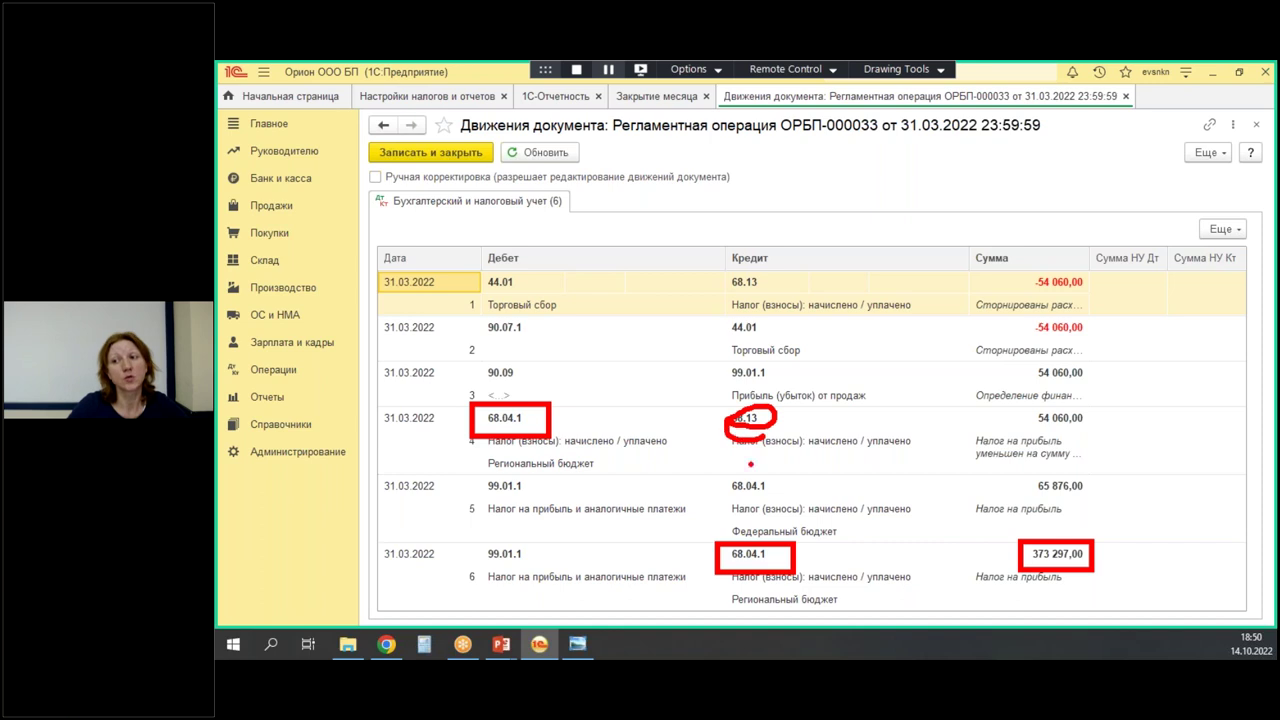
{"action": "key", "text": "Escape"}
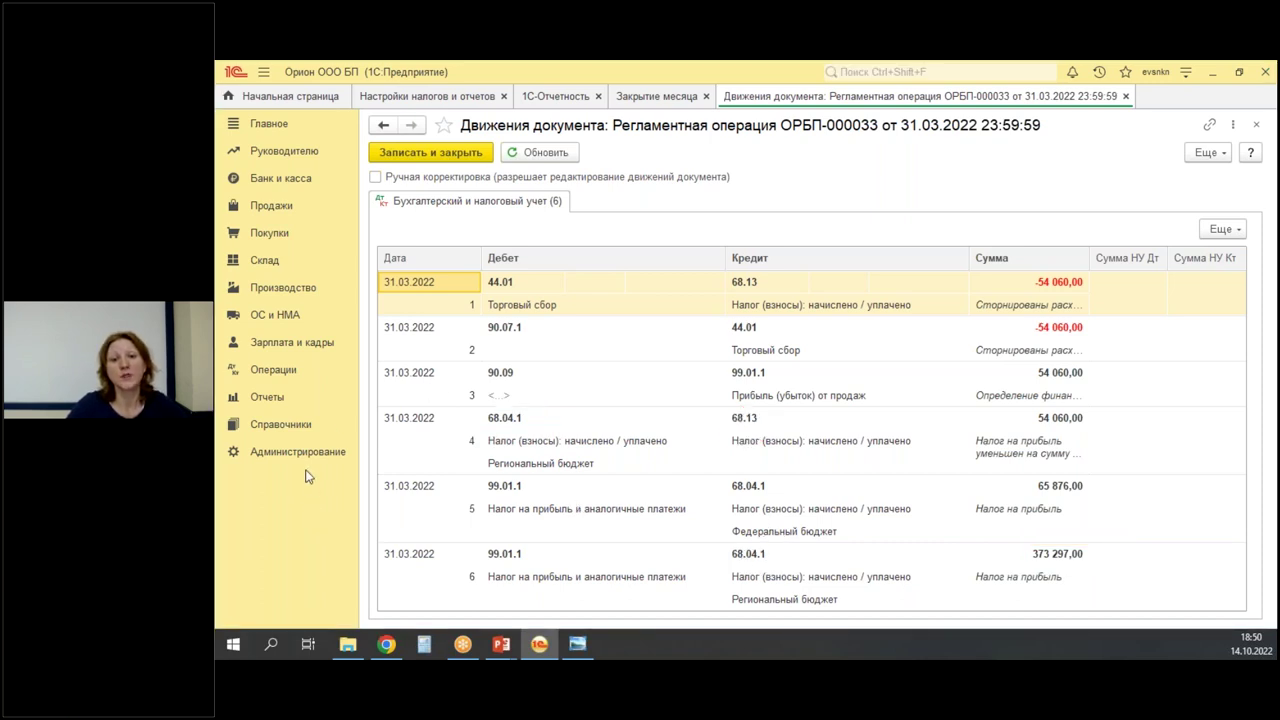
Open the account turnover balance report (Оборотно-сальдовая ведомость по счету) and set its account to 68.04.1.
{"action": "left_click", "coordinate": [268, 397]}
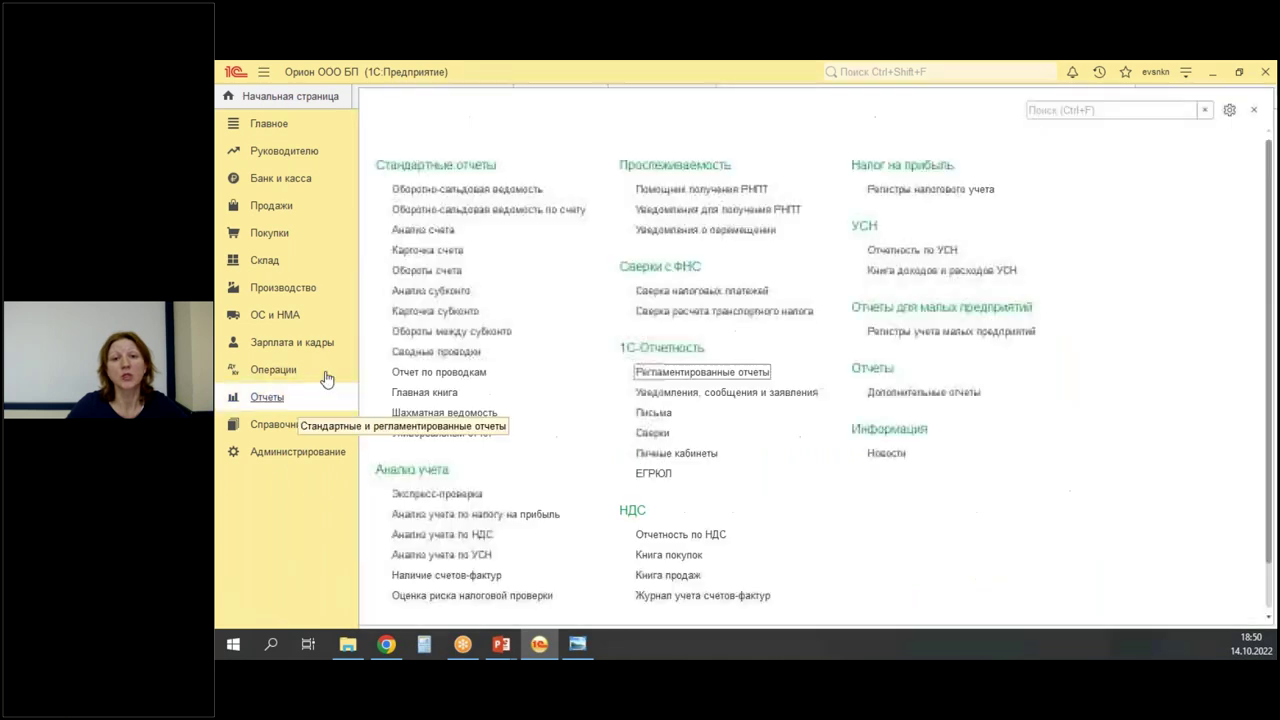
{"action": "left_click", "coordinate": [388, 209]}
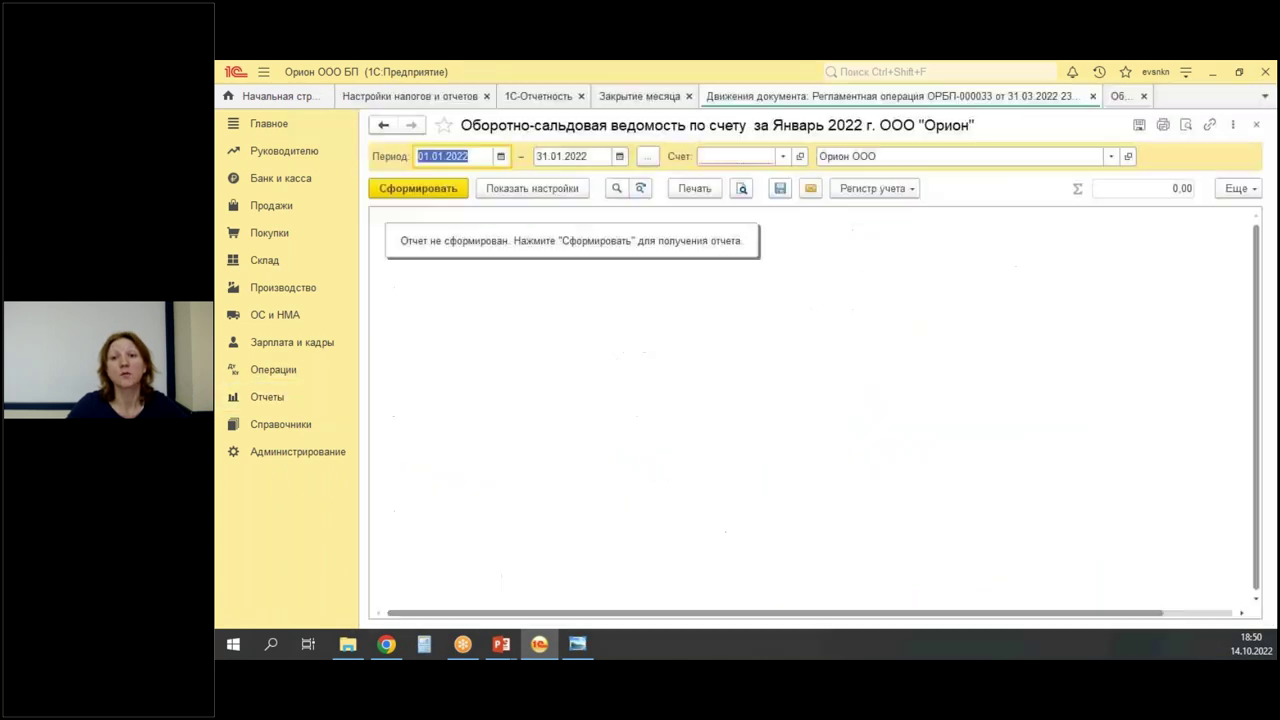
{"action": "left_click", "coordinate": [746, 157]}
{"action": "type", "text": "6"}
{"action": "key", "text": "BackSpace"}
{"action": "type", "text": "041"}
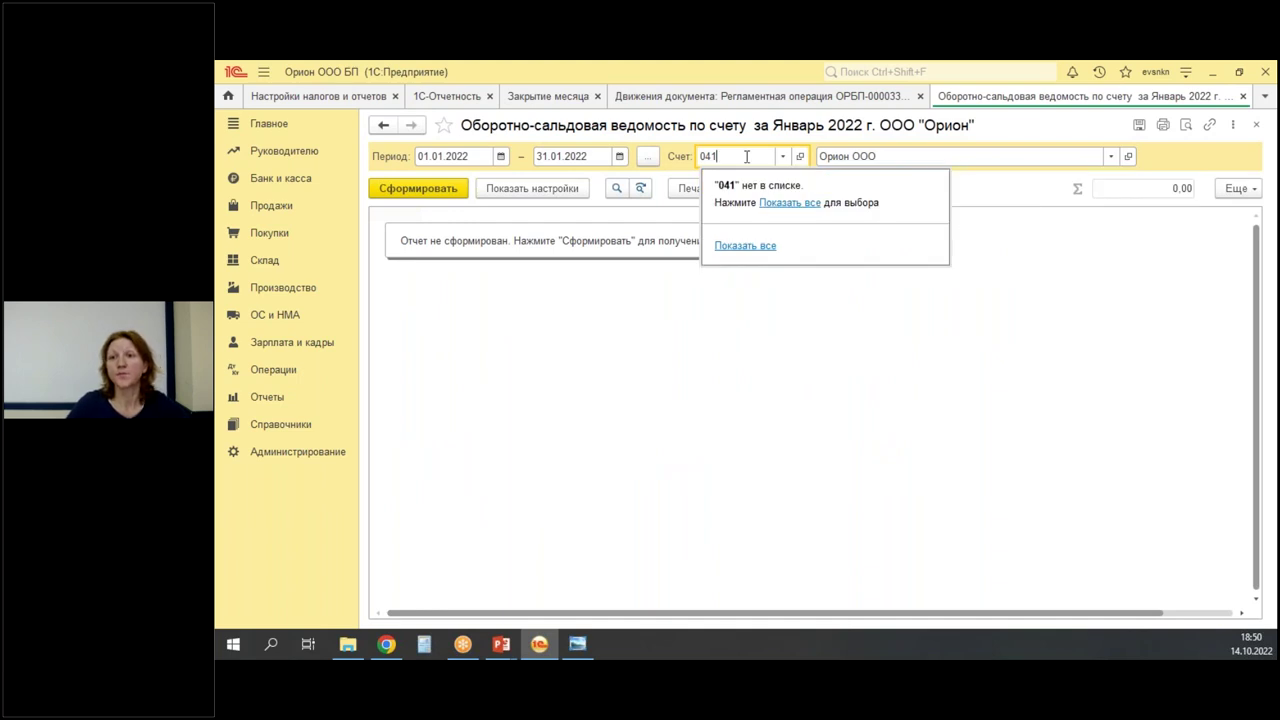
{"action": "type", "text": "68"}
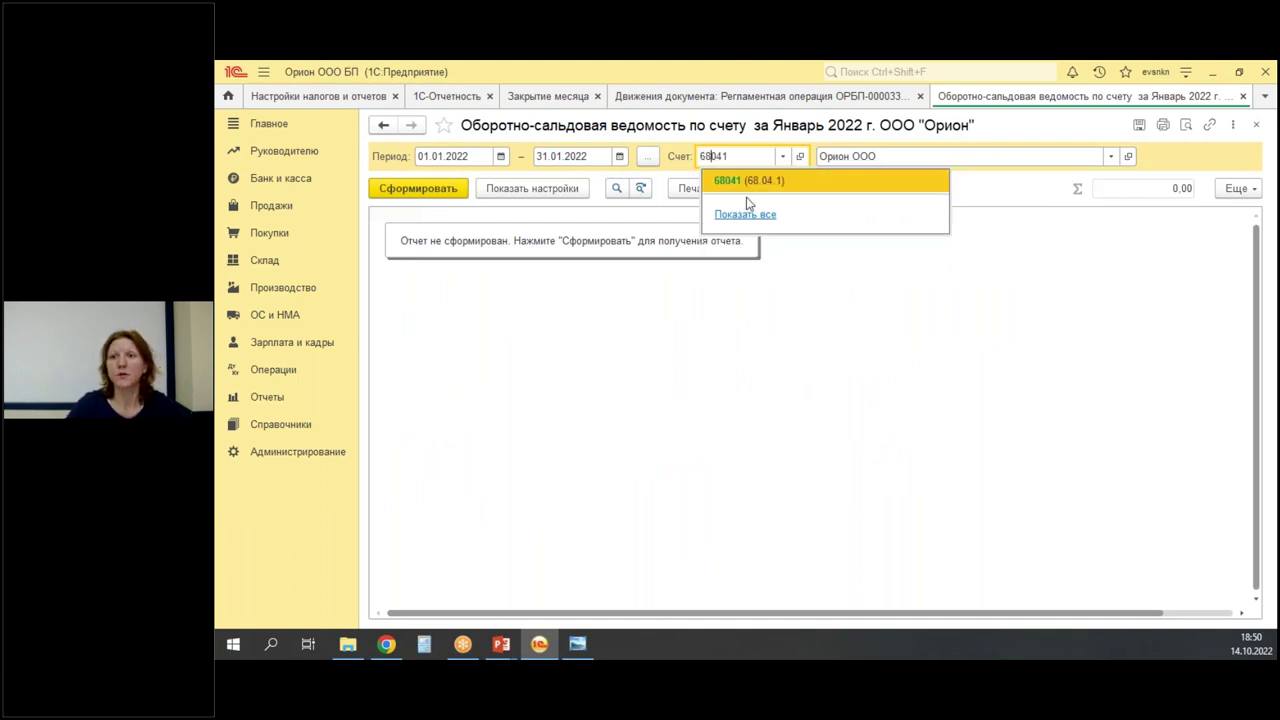
{"action": "left_click", "coordinate": [749, 184]}
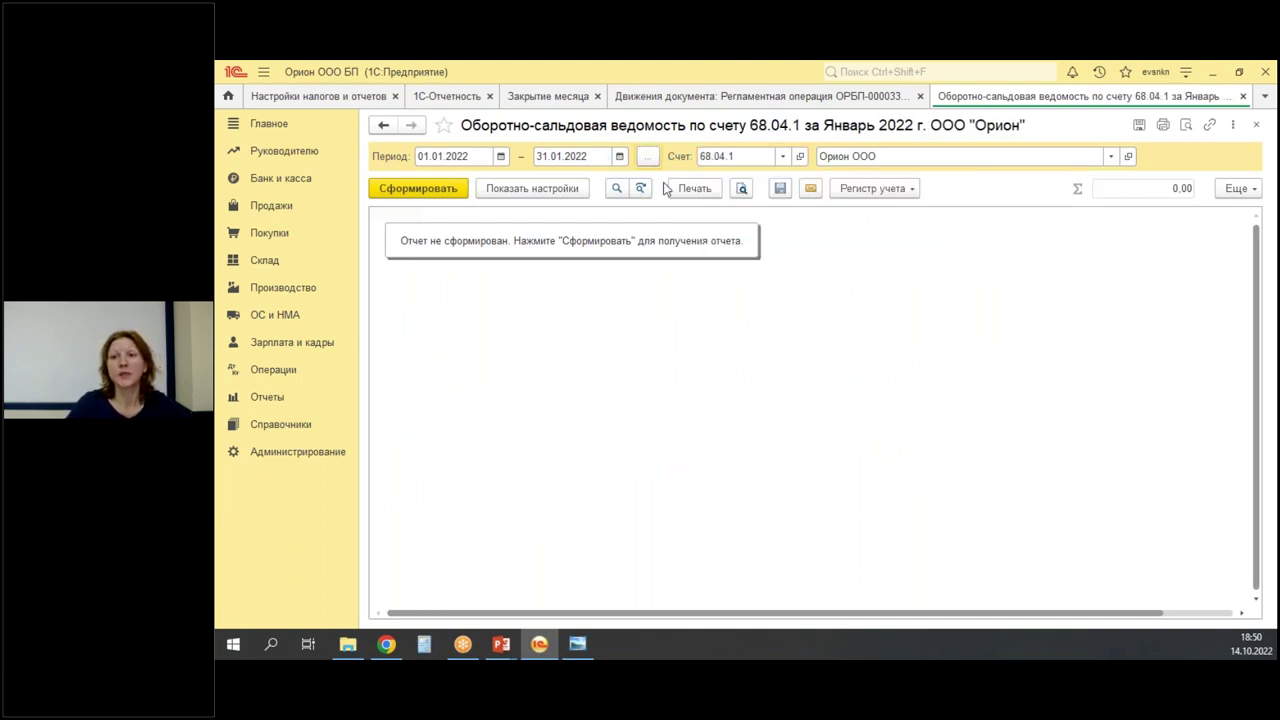
Generate the 68.04.1 report for 01.01.2022–31.03.2022 with grouping by budget levels (Уровни бюджетов) switched on.
{"action": "left_click", "coordinate": [647, 157]}
{"action": "left_click", "coordinate": [812, 334]}
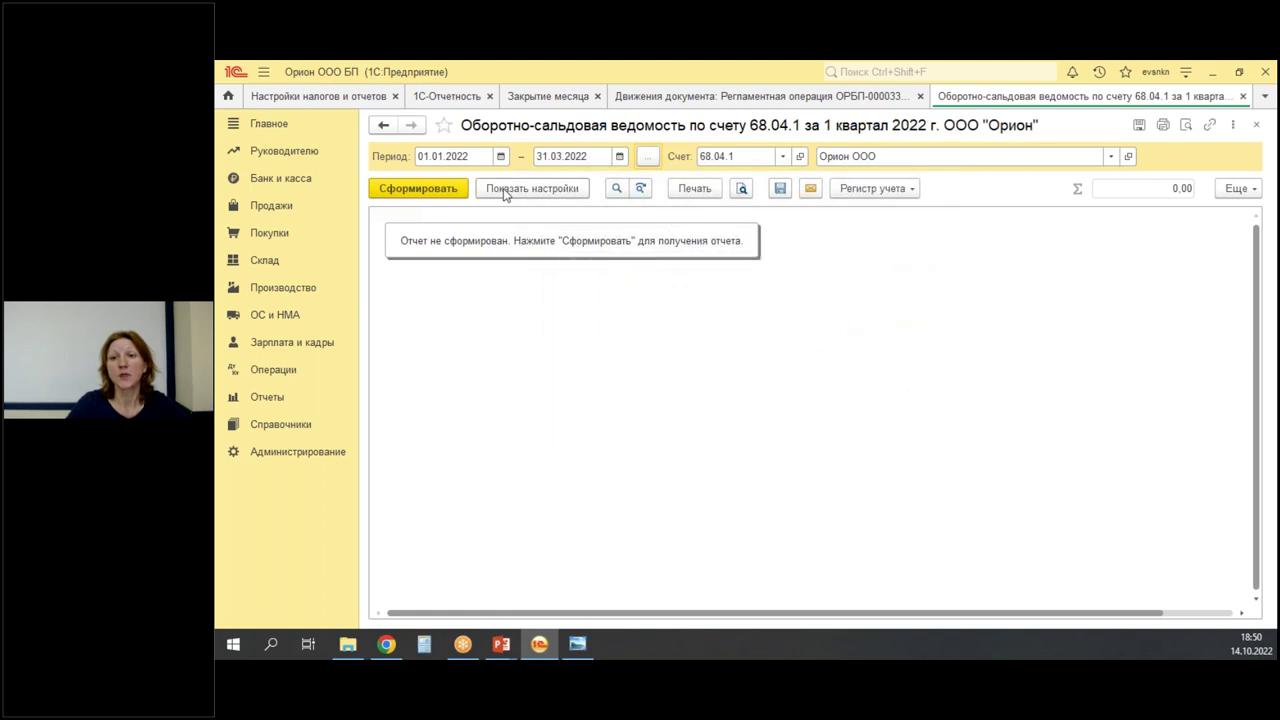
{"action": "left_click", "coordinate": [505, 194]}
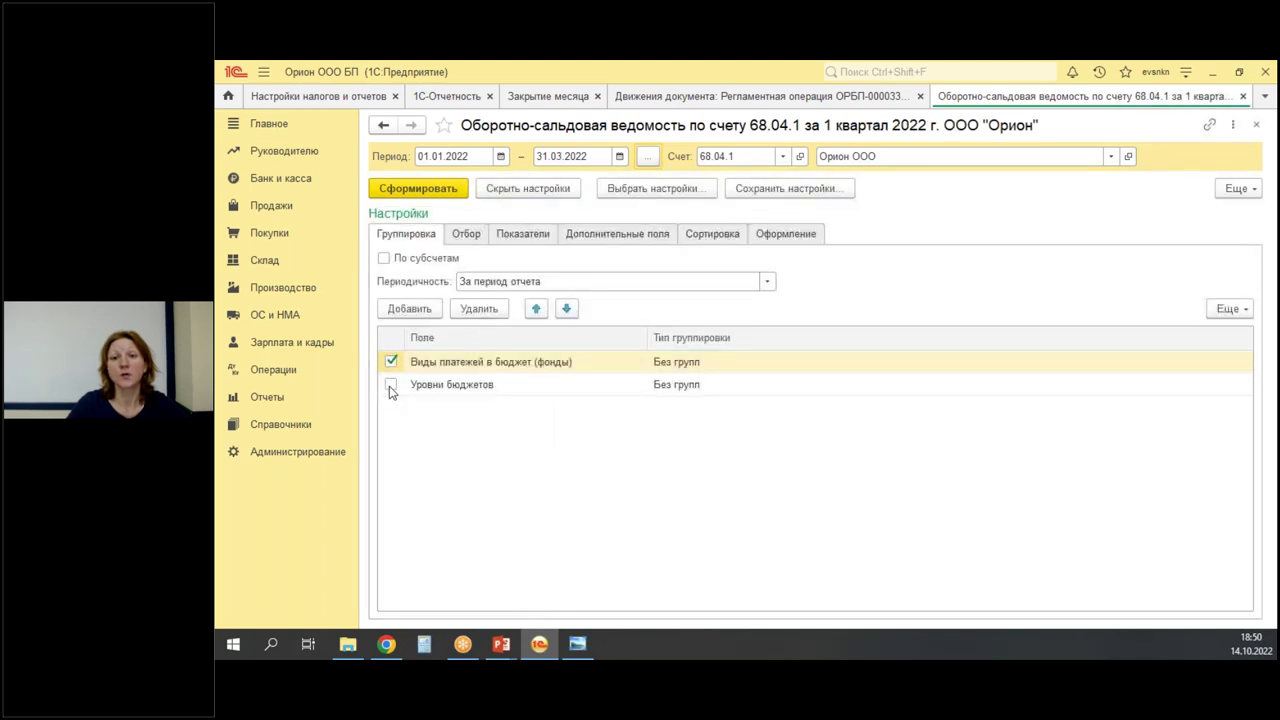
{"action": "left_click", "coordinate": [390, 388]}
{"action": "left_click", "coordinate": [416, 189]}
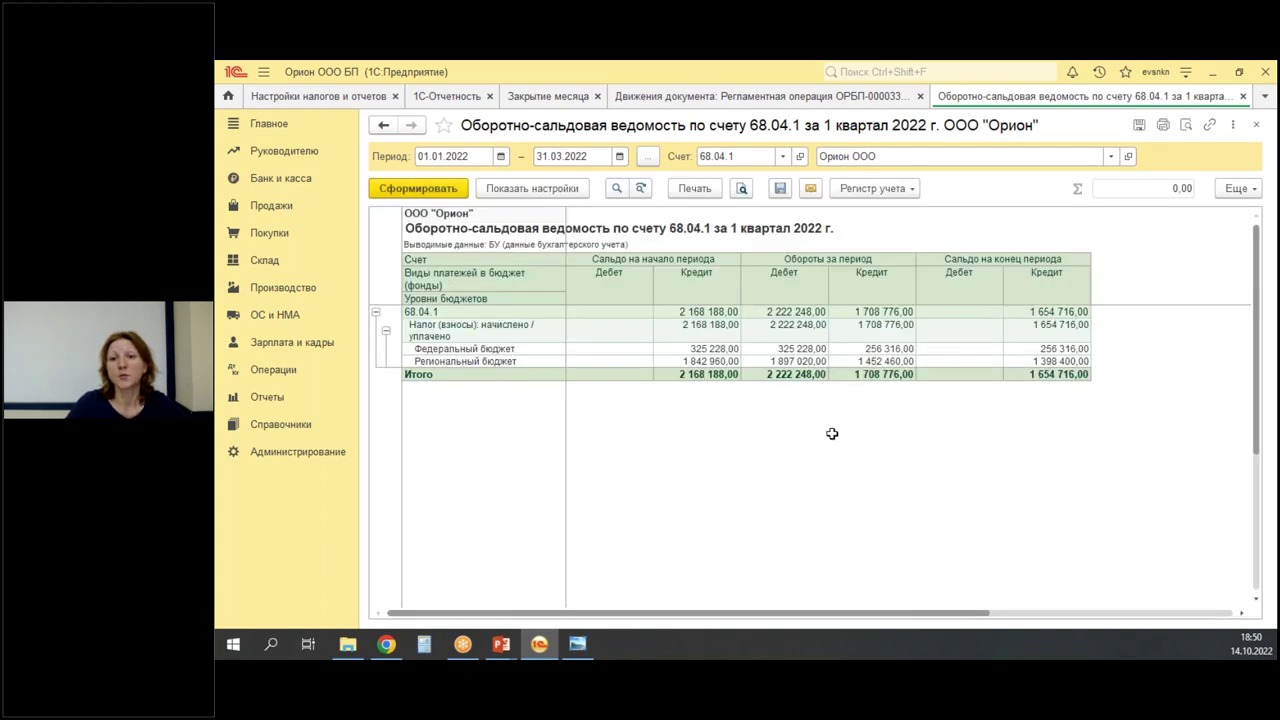
Examine the federal budget's credit turnover through its 68.04.1 account card for the first quarter of 2022, and close the card.
{"action": "mouse_move", "coordinate": [768, 336]}
{"action": "left_mouse_down"}
{"action": "mouse_move", "coordinate": [850, 362]}
{"action": "mouse_move", "coordinate": [921, 357]}
{"action": "left_mouse_up"}
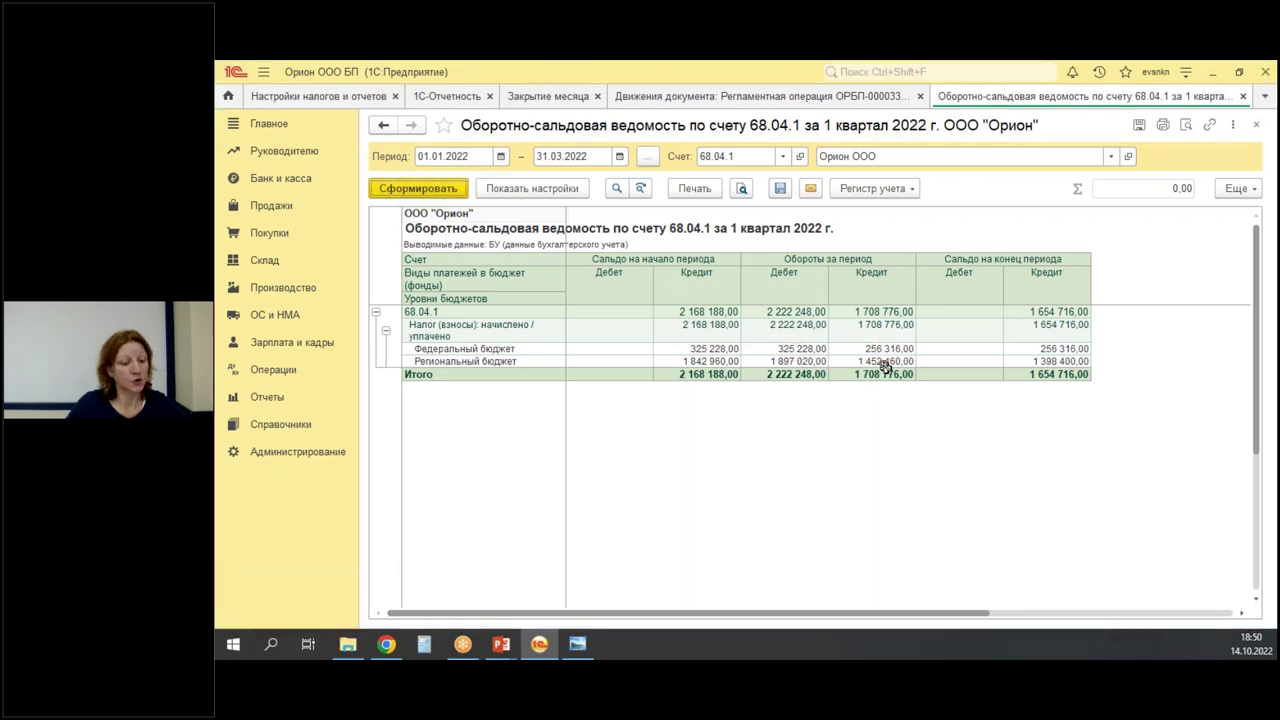
{"action": "left_click_drag", "start_coordinate": [850, 341], "coordinate": [926, 356]}
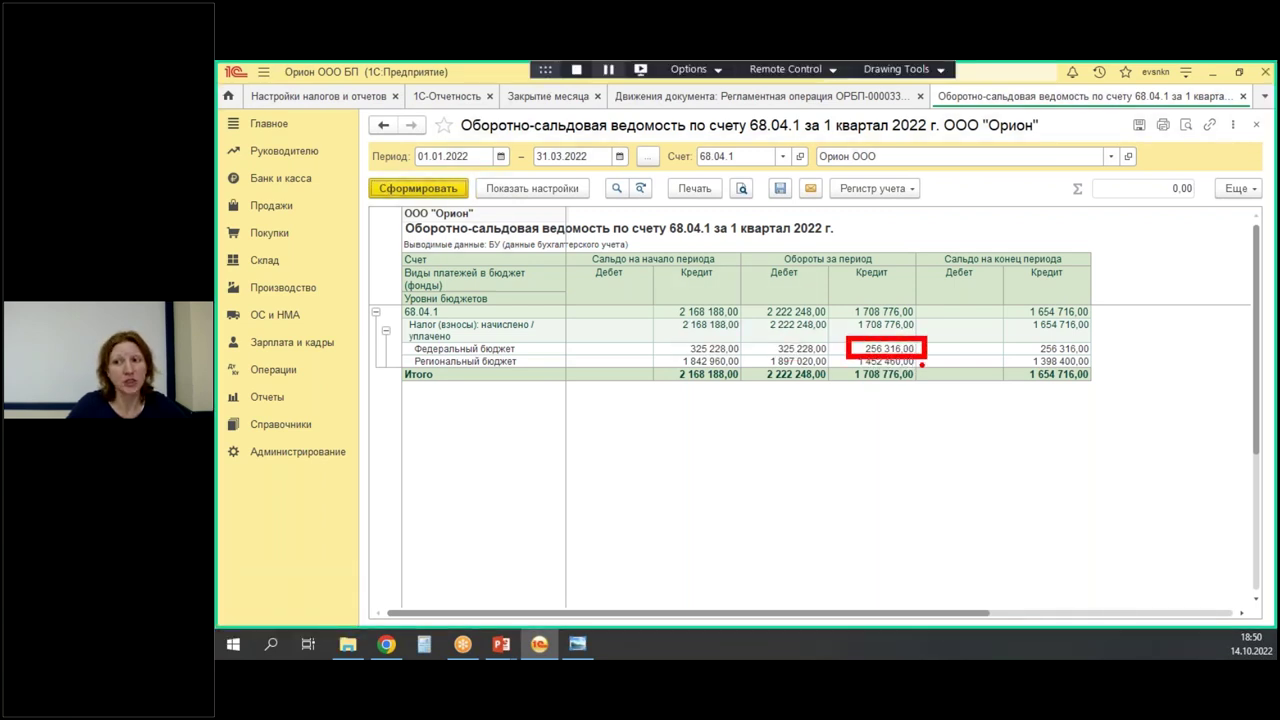
{"action": "left_click", "coordinate": [886, 345]}
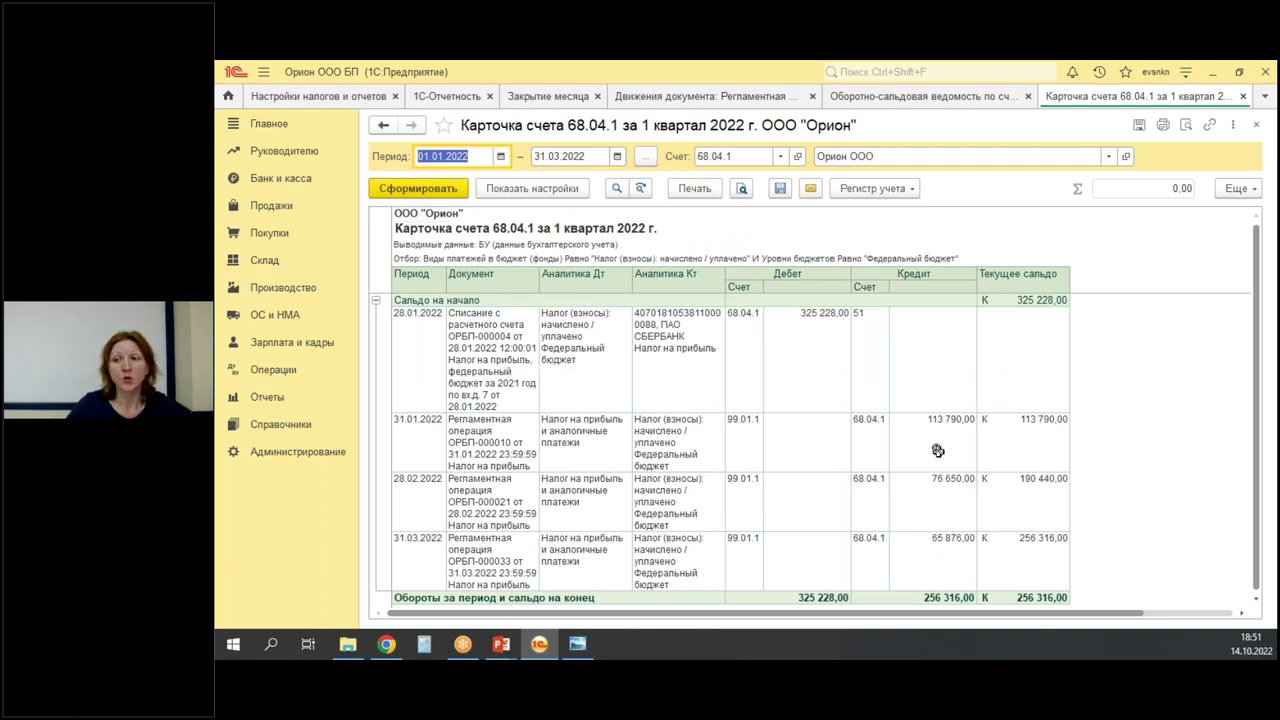
{"action": "mouse_move", "coordinate": [914, 432]}
{"action": "left_mouse_down"}
{"action": "mouse_move", "coordinate": [927, 453]}
{"action": "mouse_move", "coordinate": [939, 431]}
{"action": "left_mouse_up"}
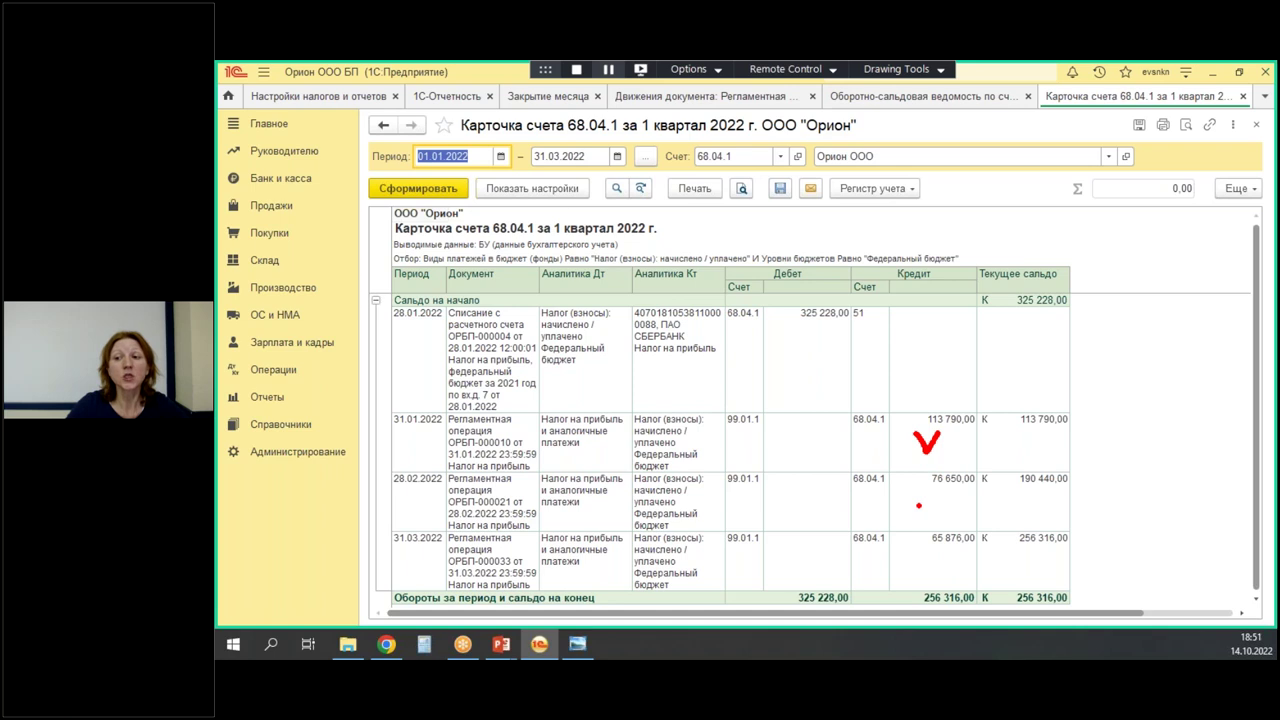
{"action": "left_click_drag", "start_coordinate": [906, 494], "coordinate": [936, 489]}
{"action": "mouse_move", "coordinate": [911, 556]}
{"action": "left_mouse_down"}
{"action": "mouse_move", "coordinate": [919, 567]}
{"action": "mouse_move", "coordinate": [934, 546]}
{"action": "left_mouse_up"}
{"action": "left_click_drag", "start_coordinate": [1008, 311], "coordinate": [1082, 313]}
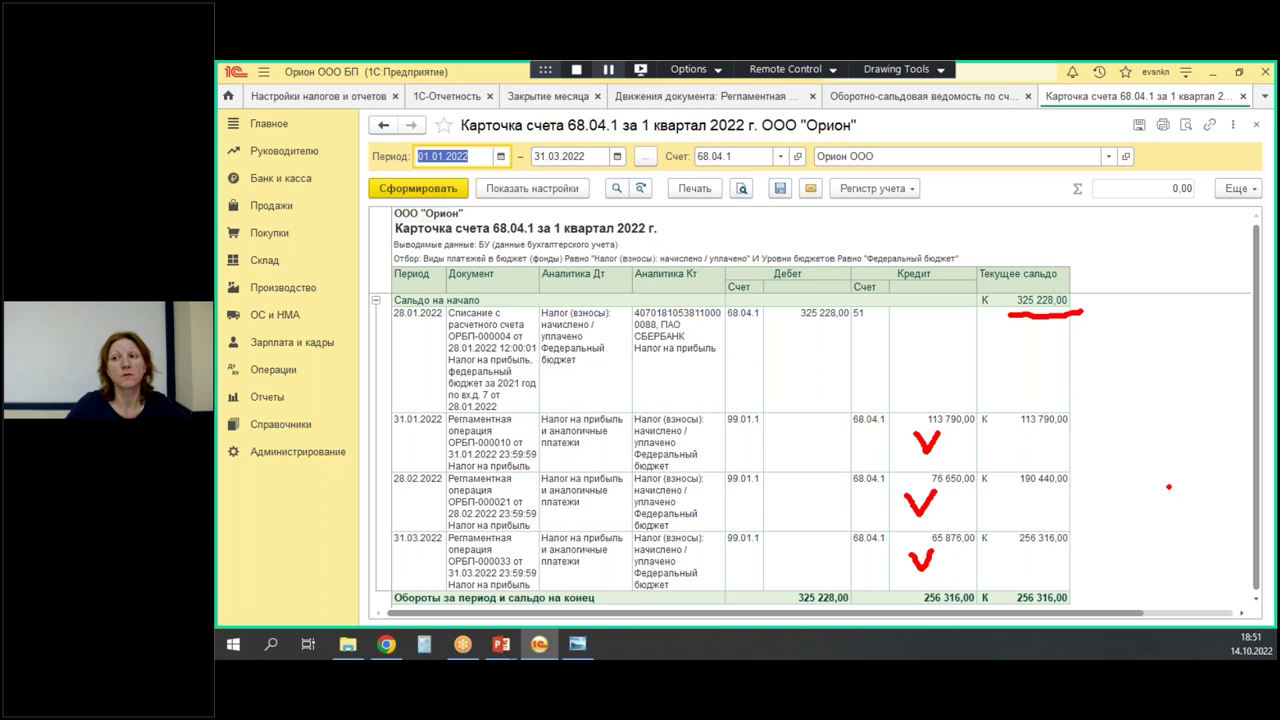
{"action": "mouse_move", "coordinate": [822, 336]}
{"action": "left_mouse_down"}
{"action": "mouse_move", "coordinate": [895, 298]}
{"action": "mouse_move", "coordinate": [816, 352]}
{"action": "left_mouse_up"}
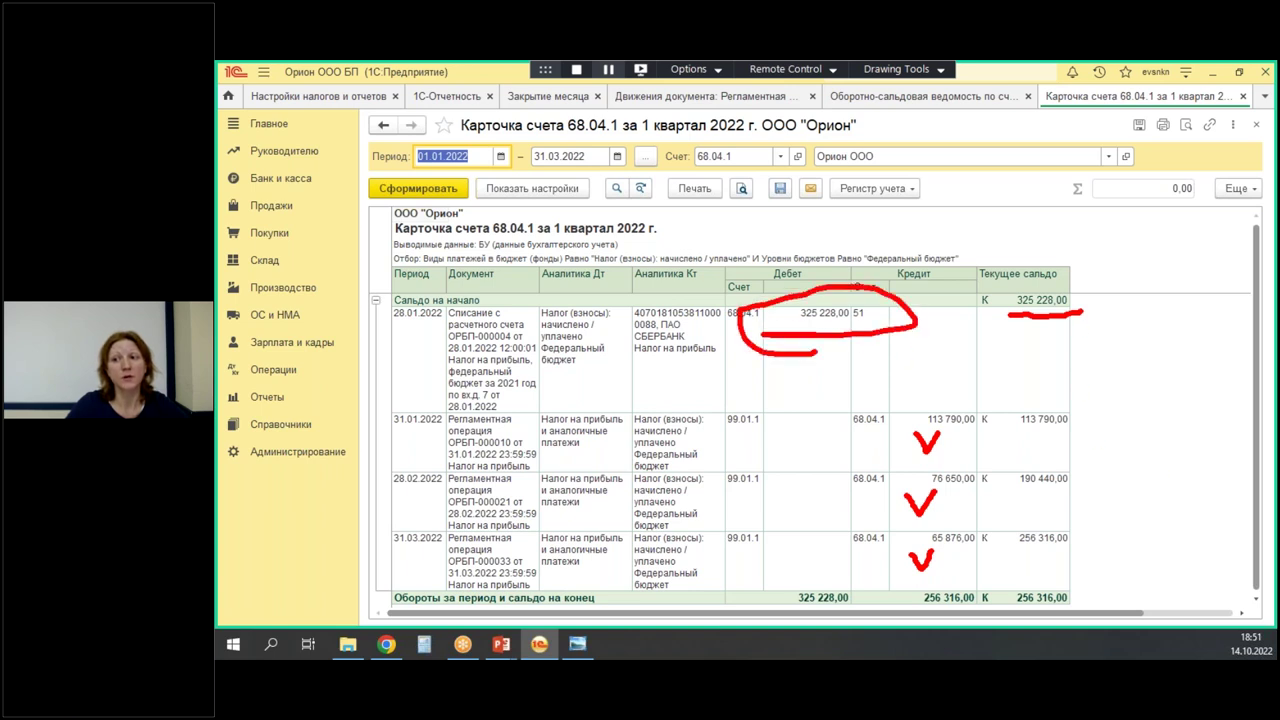
{"action": "mouse_move", "coordinate": [400, 373]}
{"action": "left_mouse_down"}
{"action": "mouse_move", "coordinate": [417, 421]}
{"action": "mouse_move", "coordinate": [431, 399]}
{"action": "left_mouse_up"}
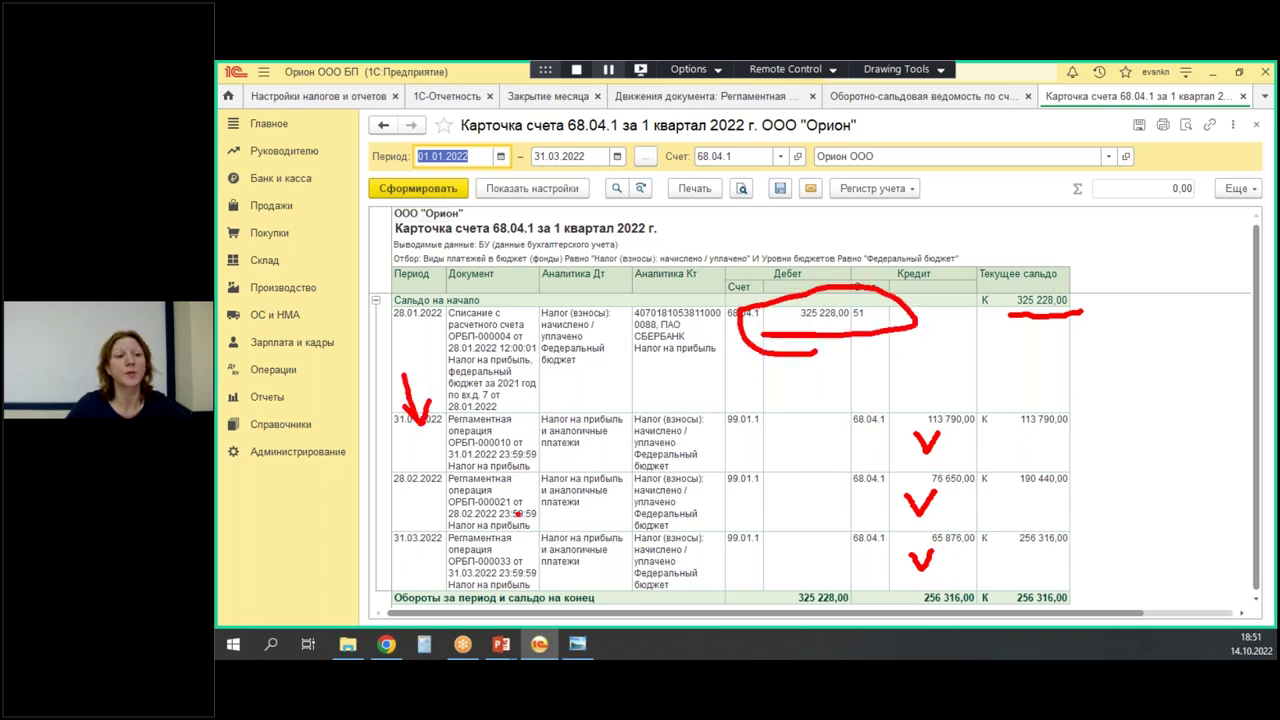
{"action": "key", "text": "Escape"}
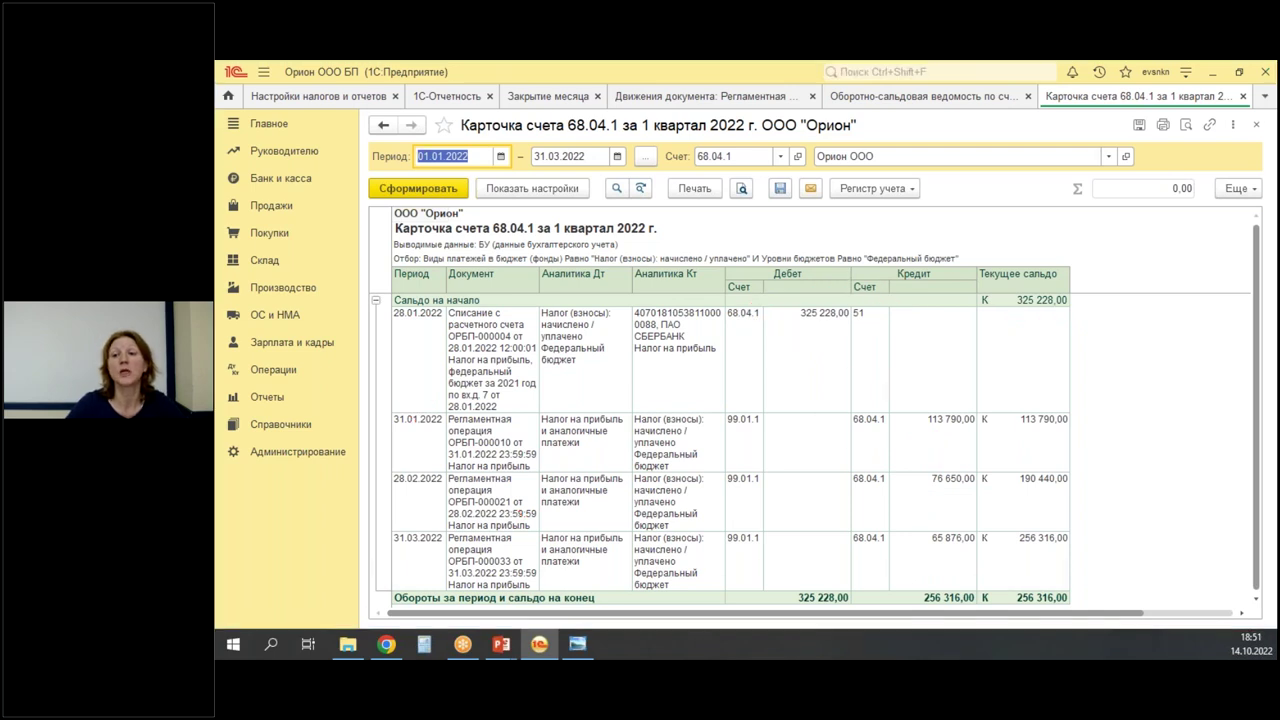
{"action": "key", "text": "Escape"}
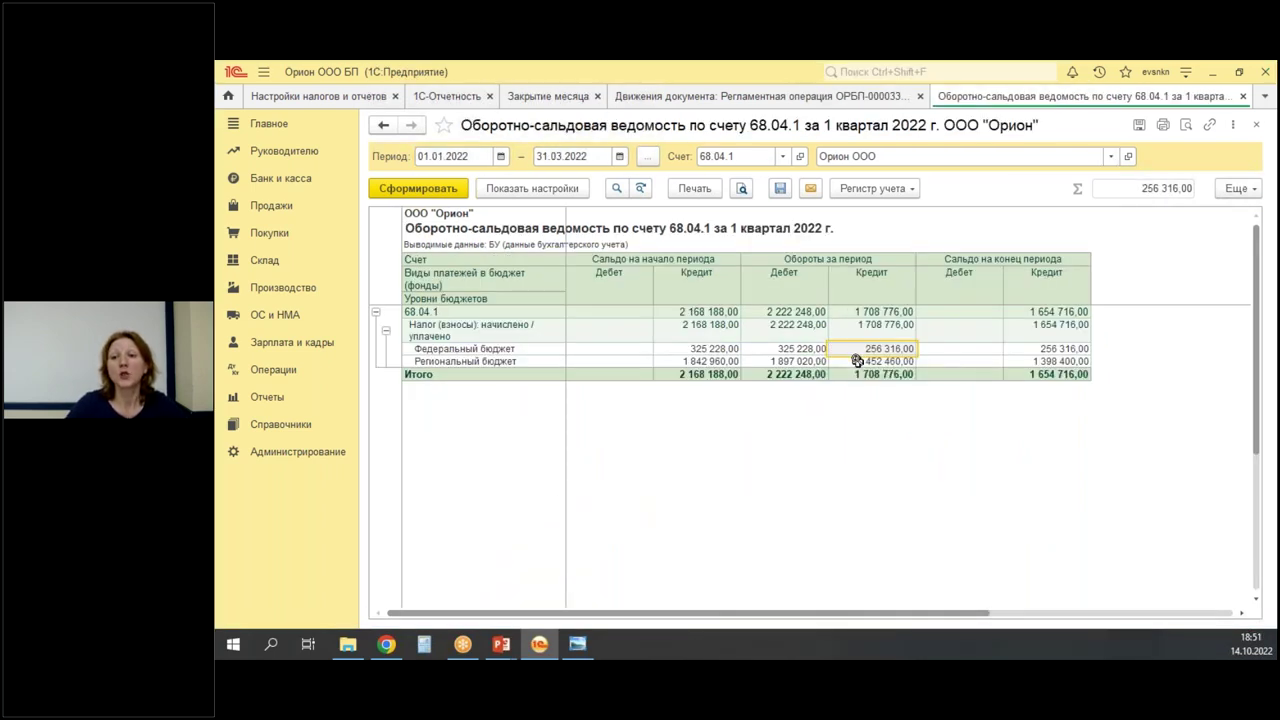
Open the regional budget's 68.04.1 account card from its credit turnover and examine the opening balance, January payment, and January and February tax accruals.
{"action": "double_click", "coordinate": [857, 361]}
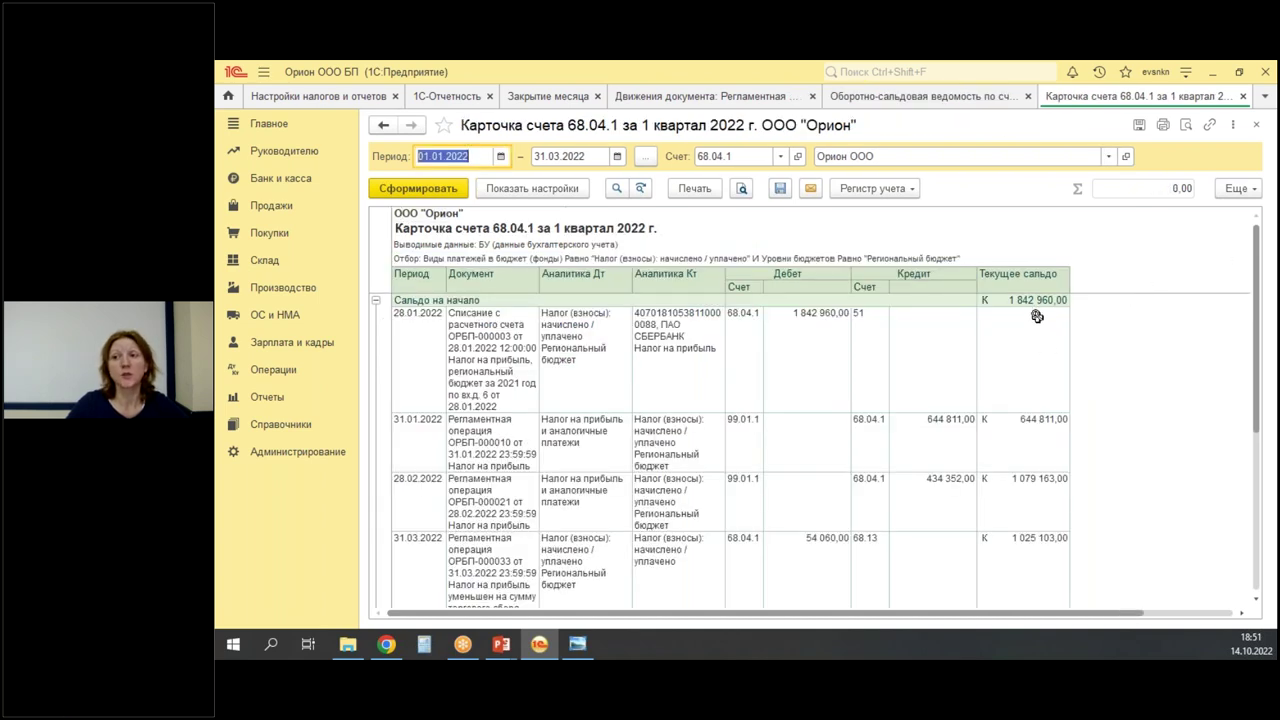
{"action": "left_click_drag", "start_coordinate": [993, 281], "coordinate": [1076, 315]}
{"action": "left_click_drag", "start_coordinate": [790, 322], "coordinate": [910, 325]}
{"action": "mouse_move", "coordinate": [1036, 330]}
{"action": "left_mouse_down"}
{"action": "mouse_move", "coordinate": [996, 358]}
{"action": "mouse_move", "coordinate": [1035, 330]}
{"action": "left_mouse_up"}
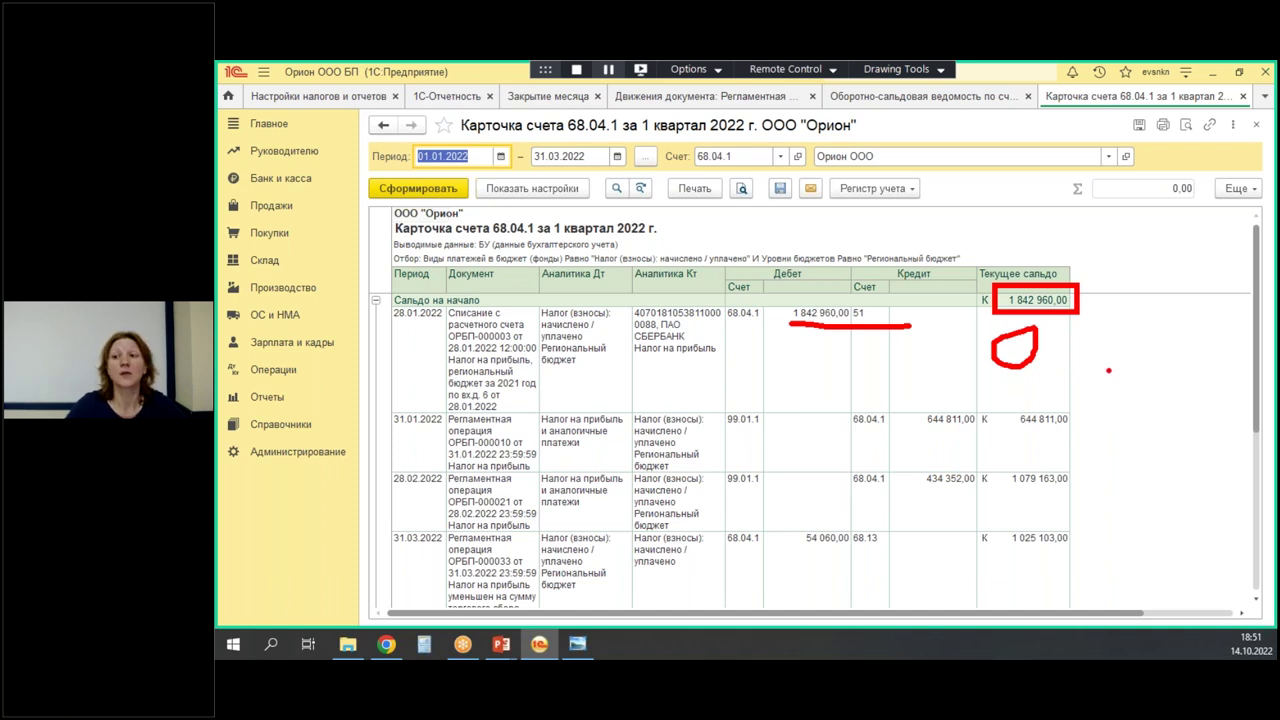
{"action": "left_click_drag", "start_coordinate": [896, 428], "coordinate": [920, 414]}
{"action": "left_click_drag", "start_coordinate": [894, 488], "coordinate": [916, 476]}
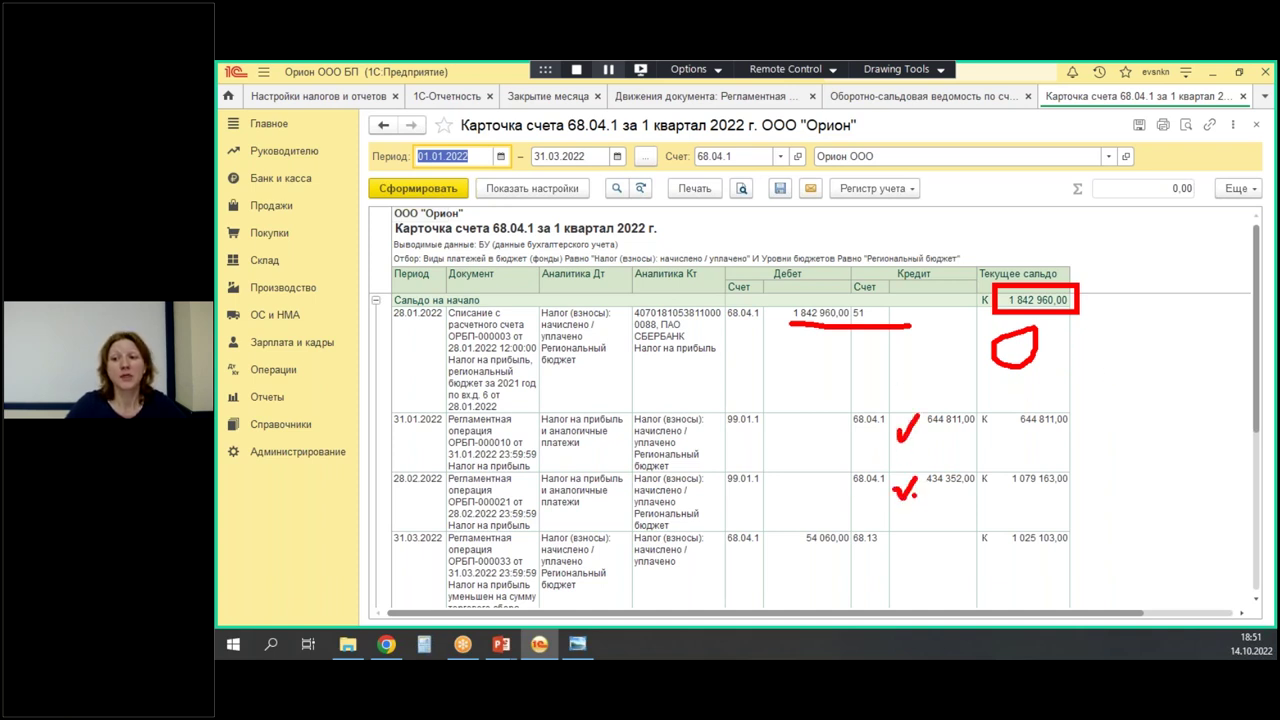
{"action": "key", "text": "Escape"}
Examine the 31.03.2022 posting 68.04.1 – 68.13 for the trade fee reduction and the closing balance in the regional budget's account card.
{"action": "scroll", "coordinate": [926, 502], "scroll_direction": "down", "scroll_amount": 3}
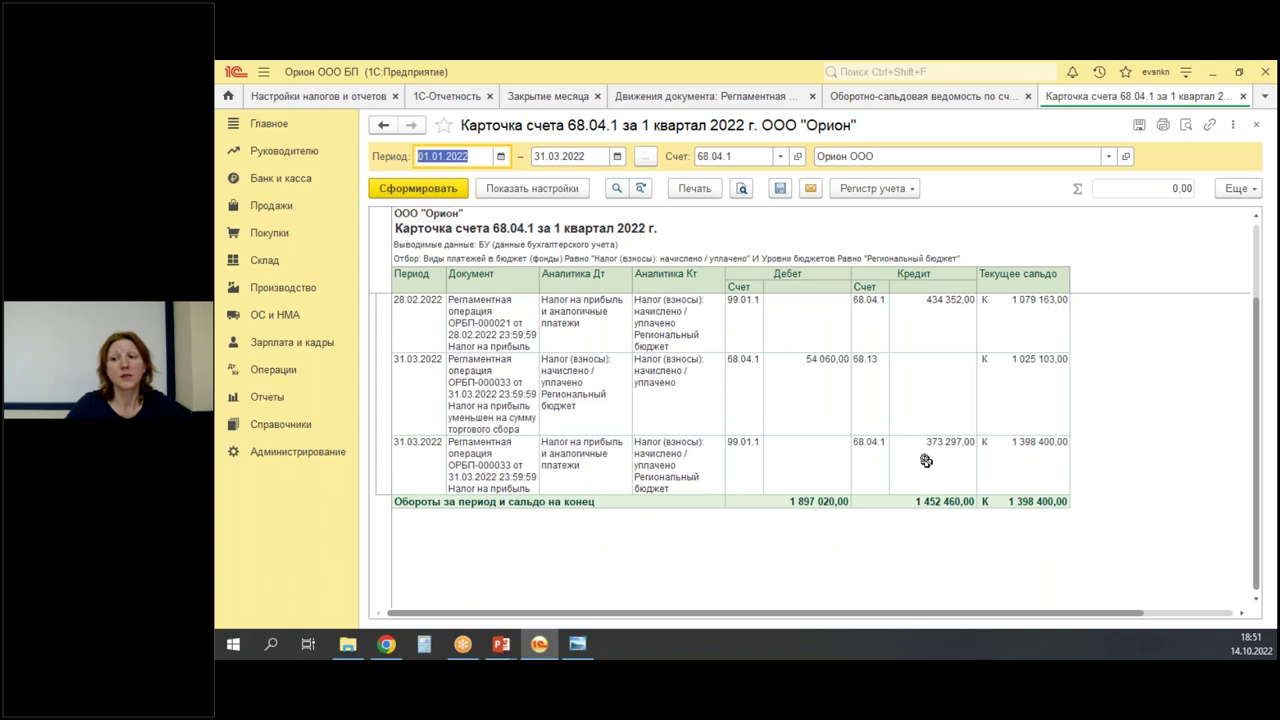
{"action": "left_click_drag", "start_coordinate": [784, 346], "coordinate": [856, 388]}
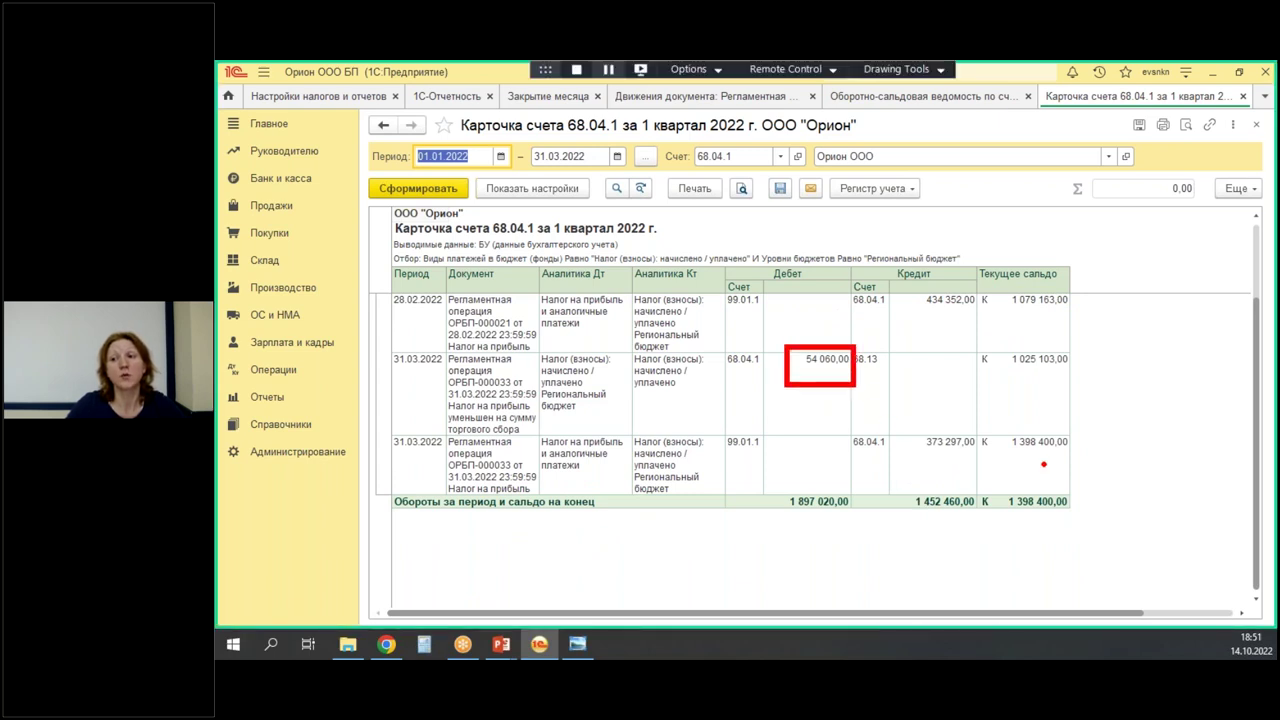
{"action": "left_click_drag", "start_coordinate": [988, 485], "coordinate": [1080, 524]}
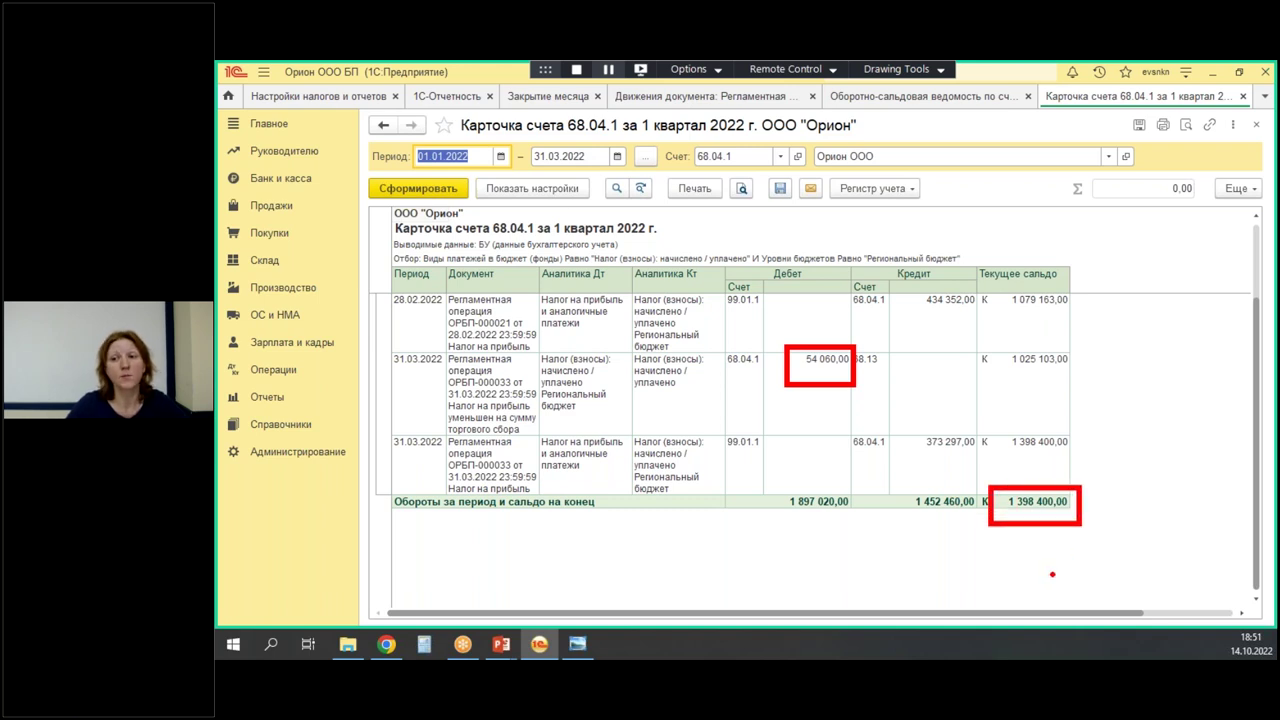
{"action": "key", "text": "Escape"}
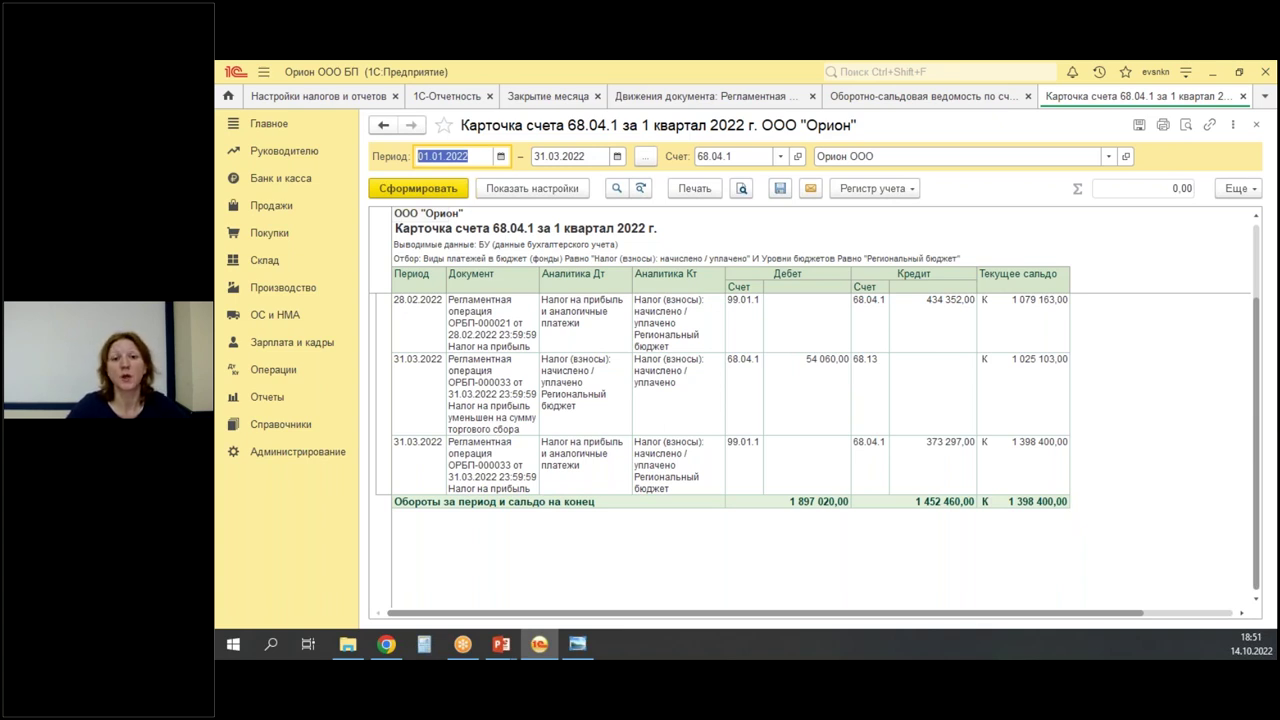
Start creating a new report in the reports section (Отчеты) of 1С-Отчетность.
{"action": "left_click", "coordinate": [450, 96]}
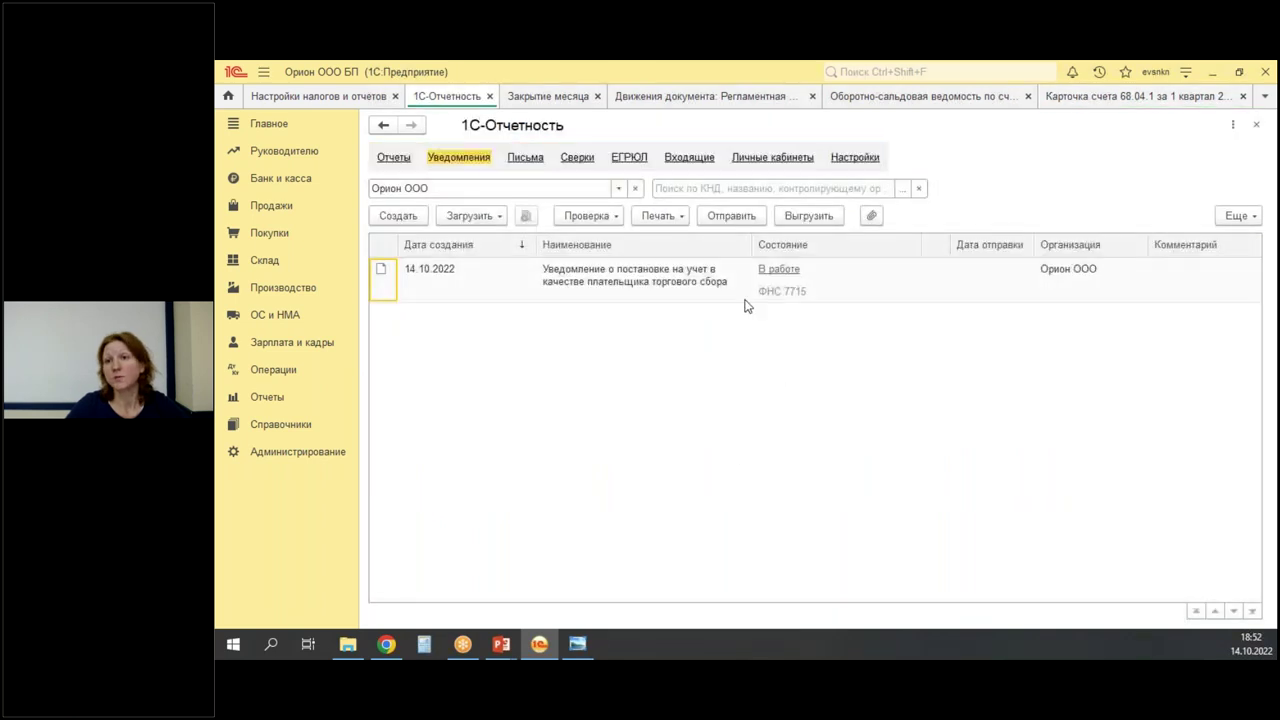
{"action": "left_click", "coordinate": [394, 158]}
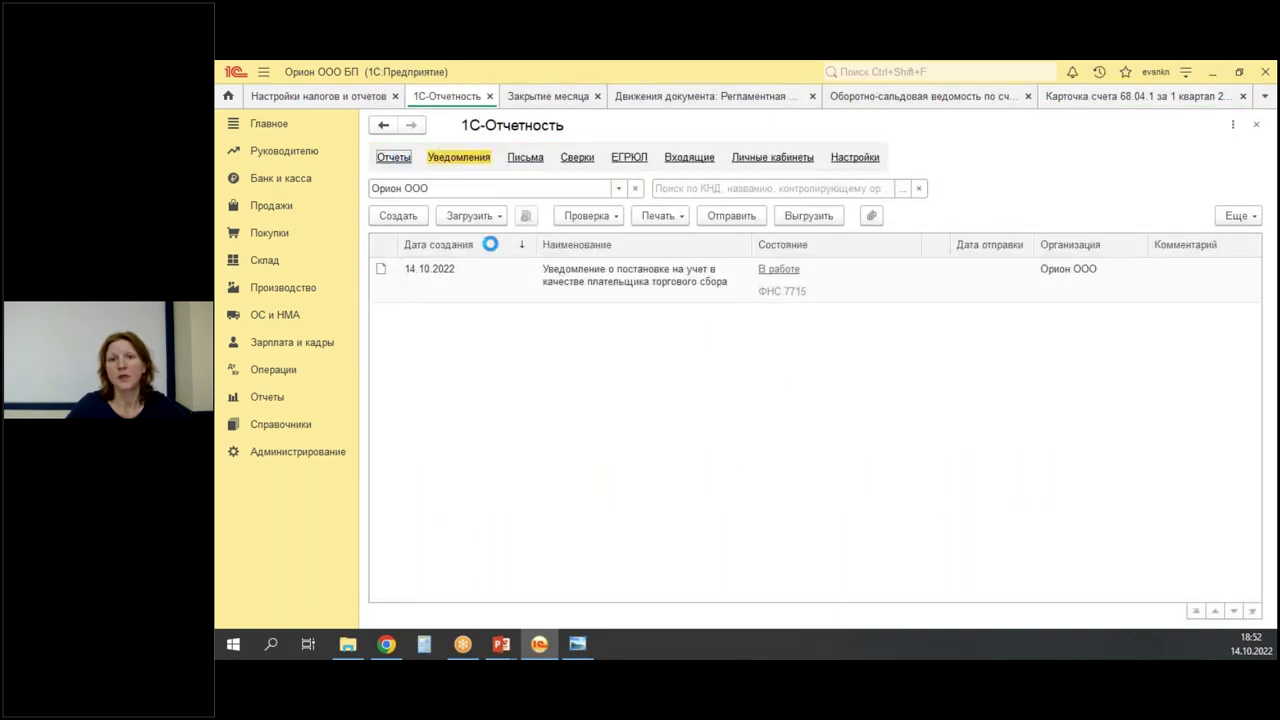
{"action": "left_click", "coordinate": [409, 219]}
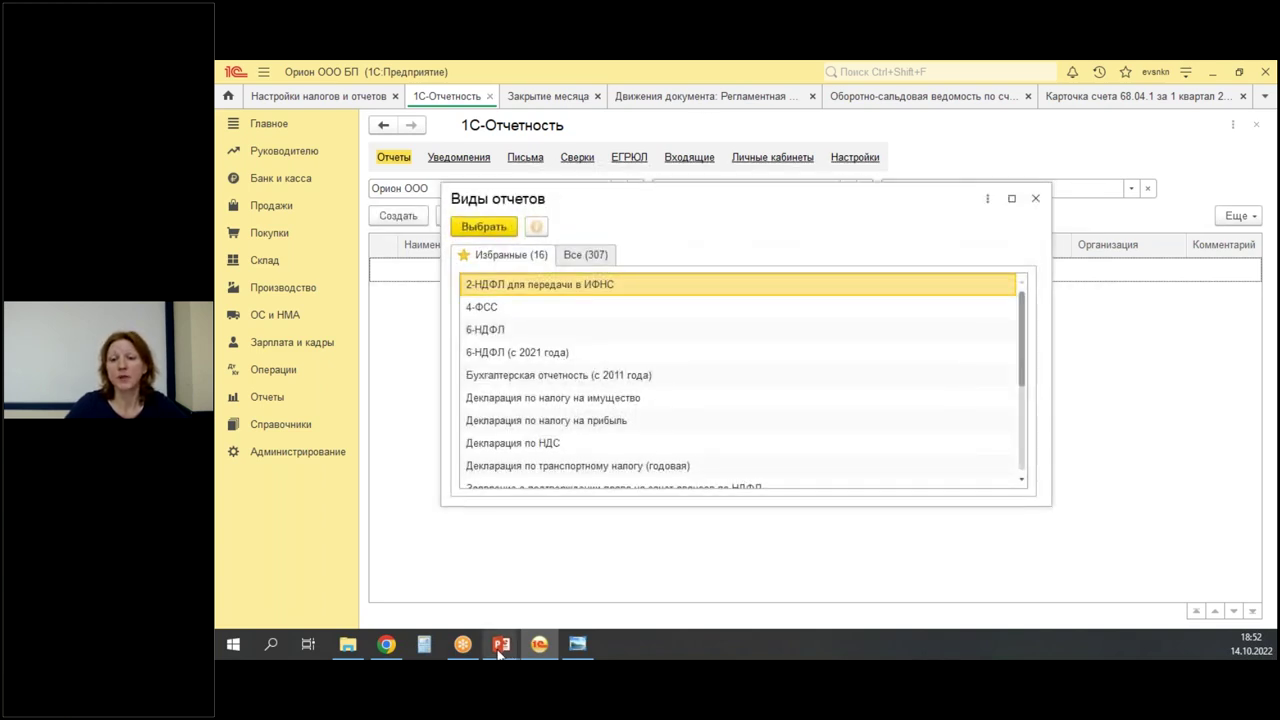
Switch to the PowerPoint presentation, consult slide 11 on the trade fee under ОСНО, and return to 1C.
{"action": "mouse_move", "coordinate": [501, 648]}
{"action": "left_click", "coordinate": [553, 597]}
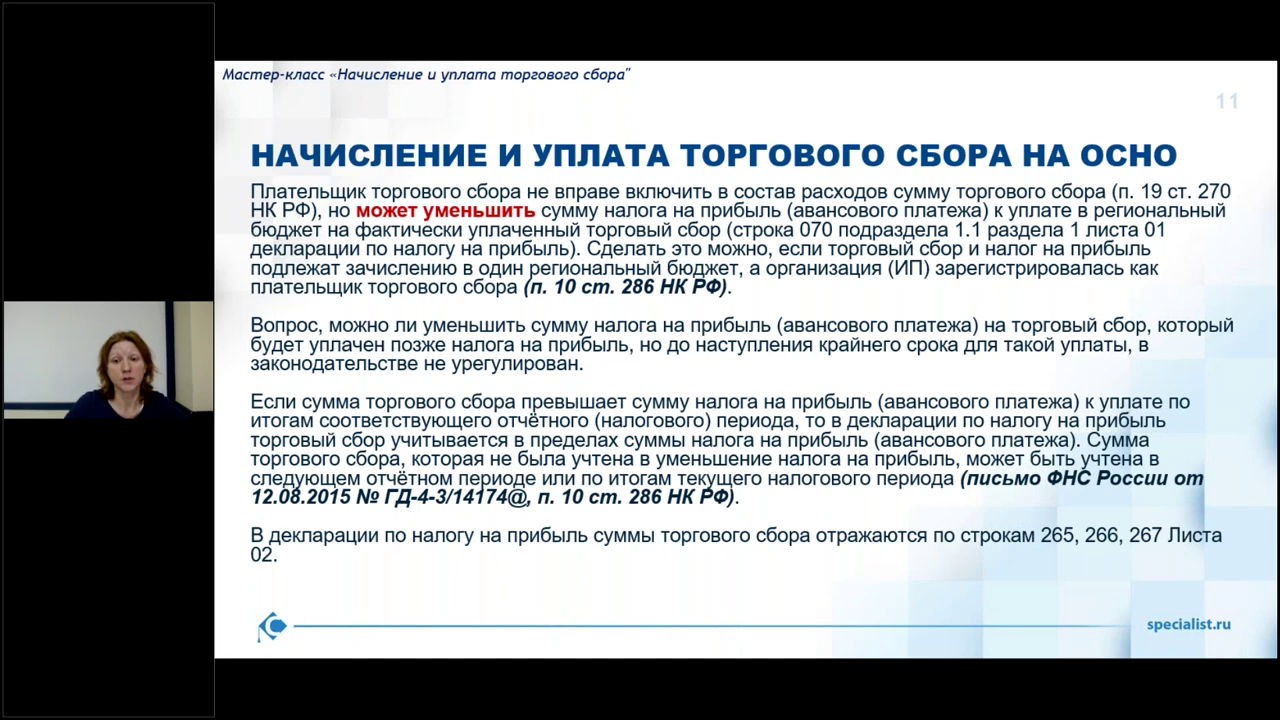
{"action": "left_click", "coordinate": [898, 586]}
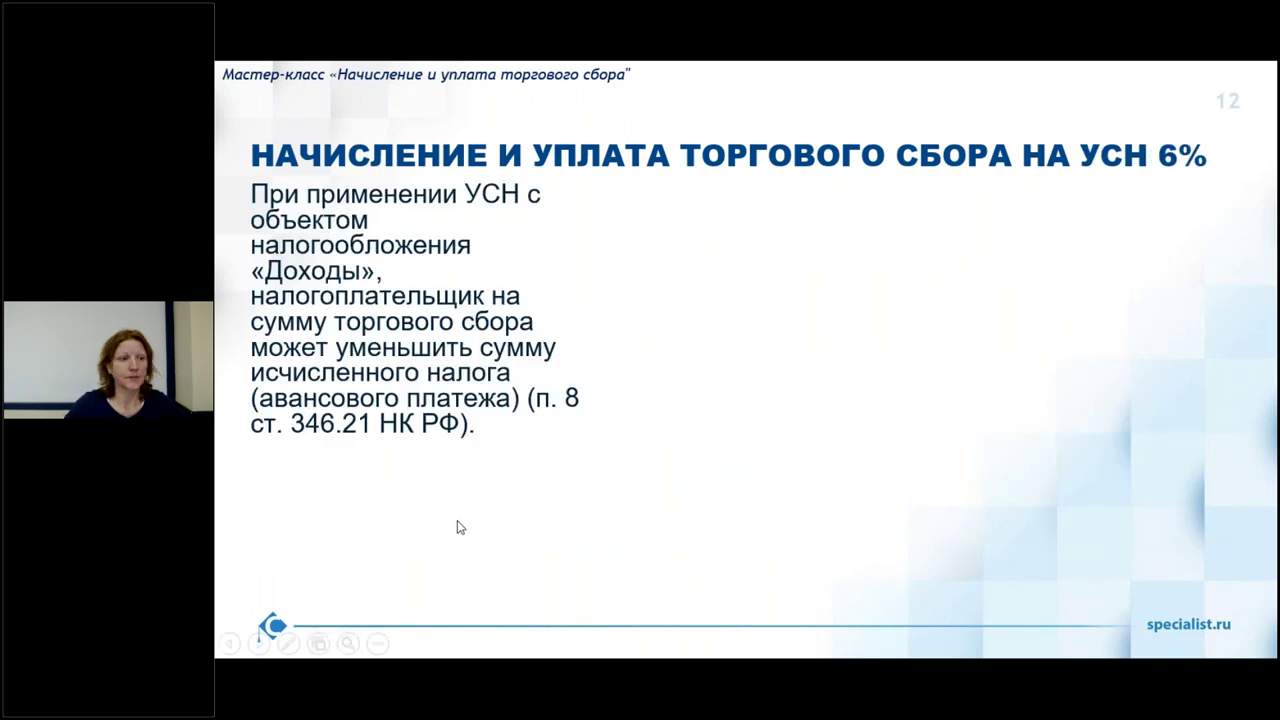
{"action": "key", "text": "Left"}
{"action": "key", "text": "alt+Tab"}
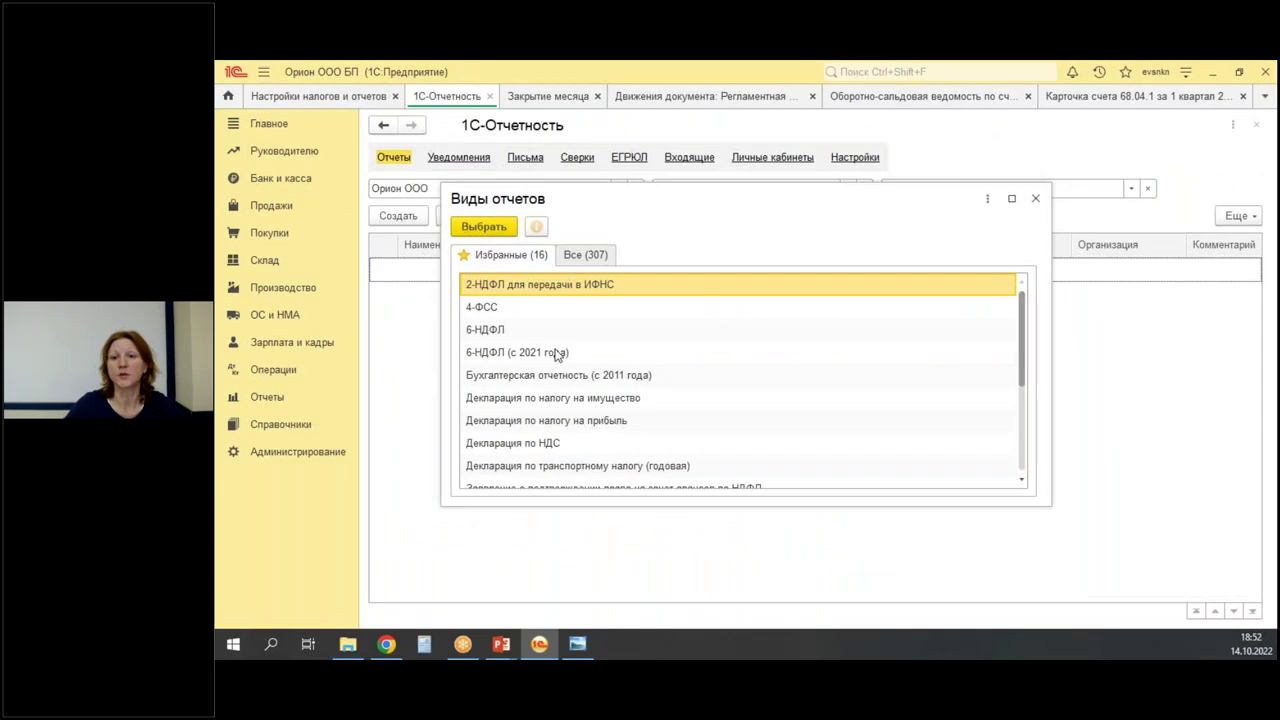
Create the profit tax declaration (Декларация по налогу на прибыль) of Орион ООО for the first quarter of 2022.
{"action": "left_click", "coordinate": [600, 420]}
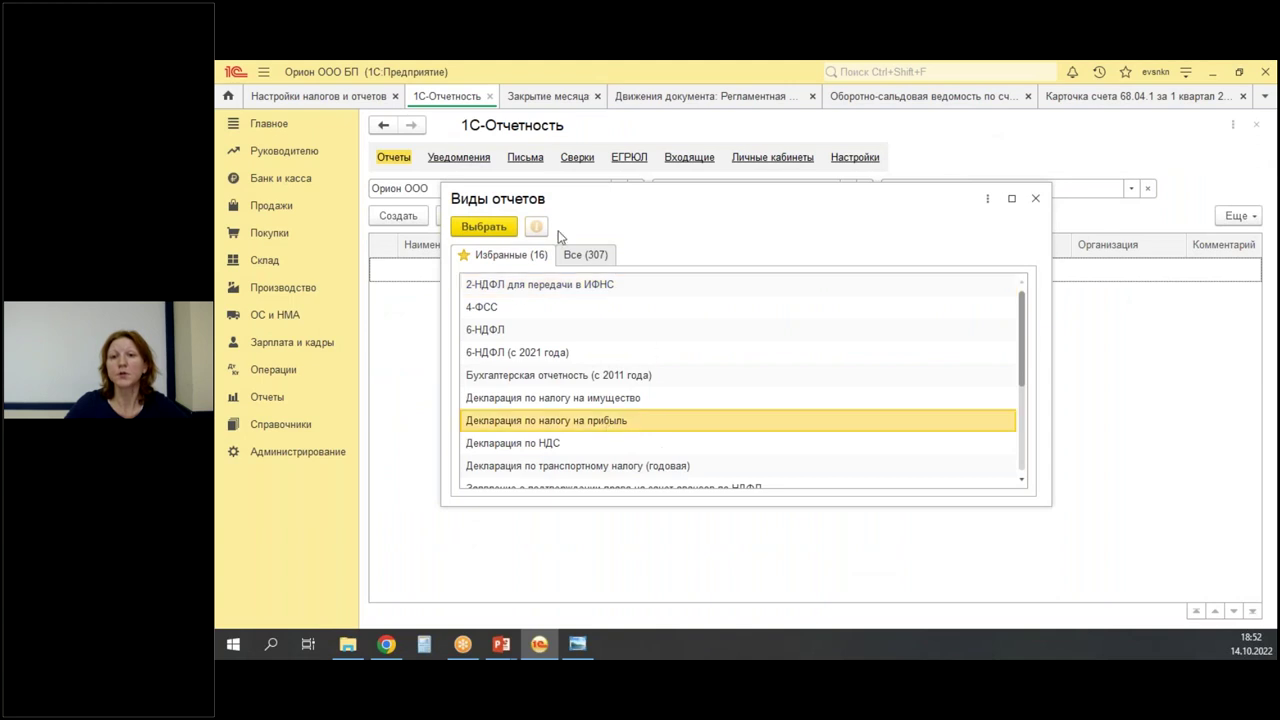
{"action": "left_click", "coordinate": [500, 226]}
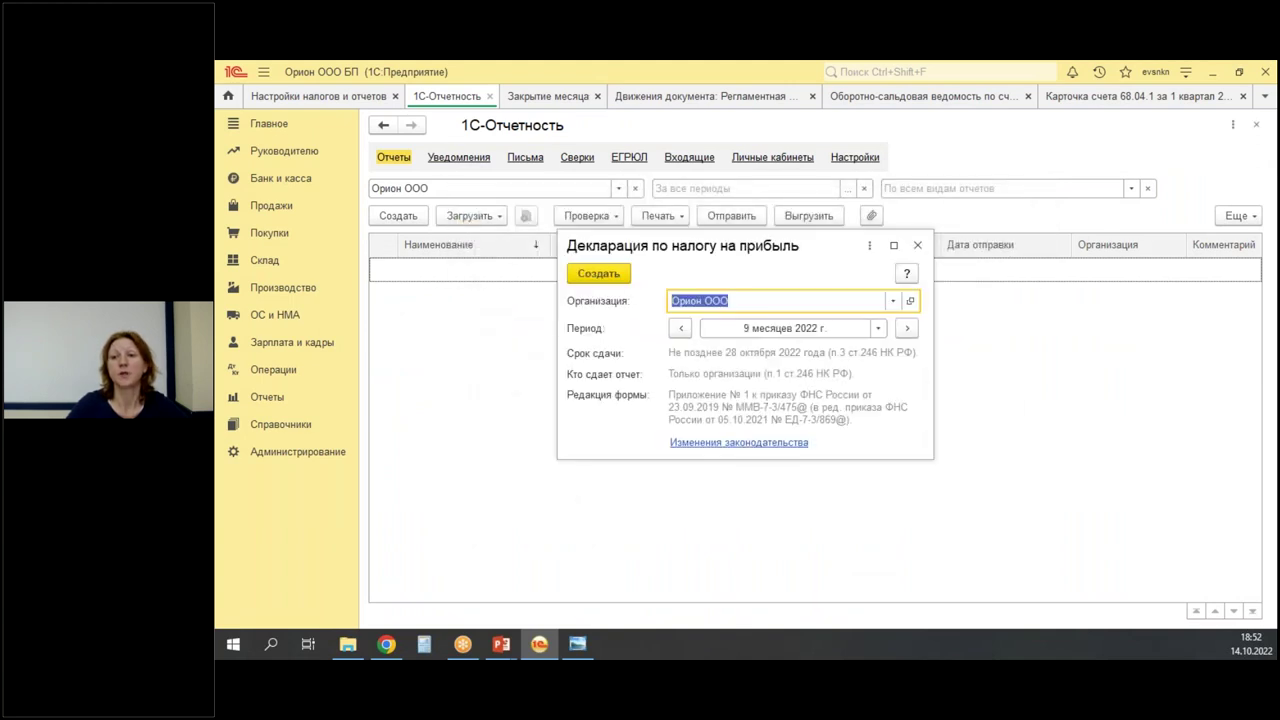
{"action": "left_click", "coordinate": [681, 328]}
{"action": "left_click", "coordinate": [681, 328]}
{"action": "left_click", "coordinate": [577, 270]}
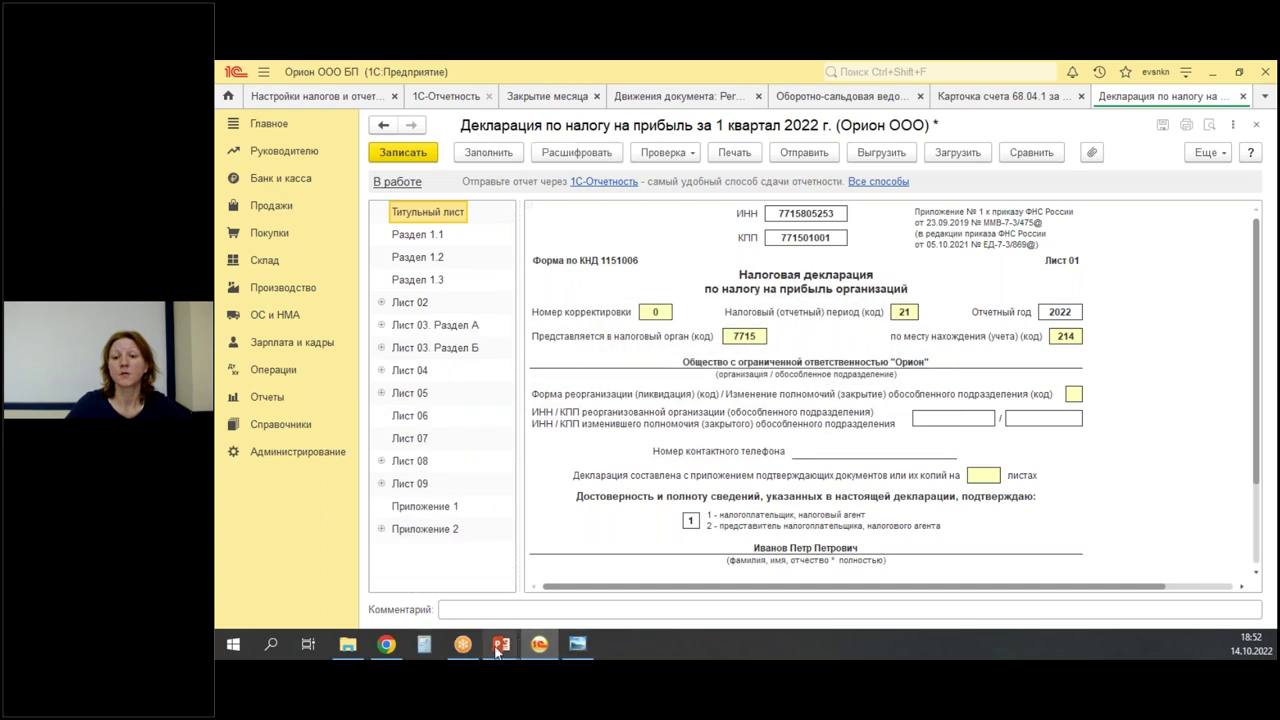
Check in the PowerPoint slides which declaration lines reflect the trade fee, and return to the declaration in 1C.
{"action": "mouse_move", "coordinate": [503, 650]}
{"action": "left_click", "coordinate": [540, 600]}
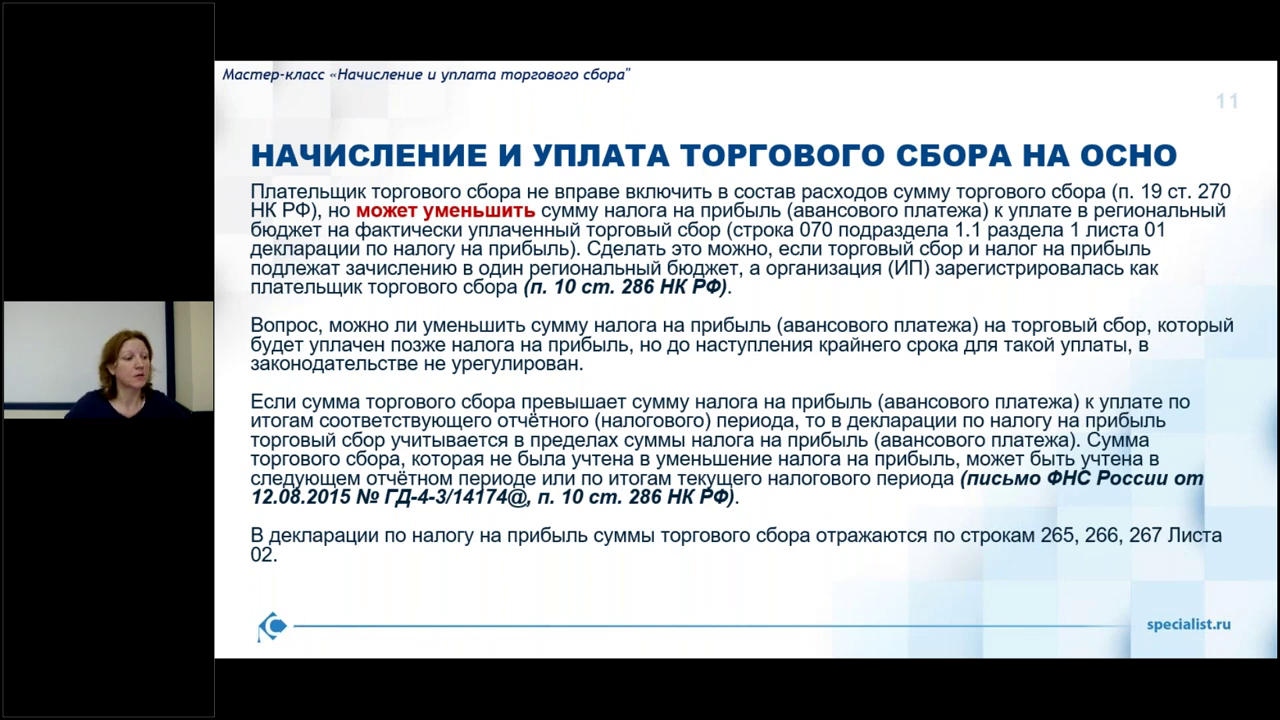
{"action": "key", "text": "alt+Tab"}
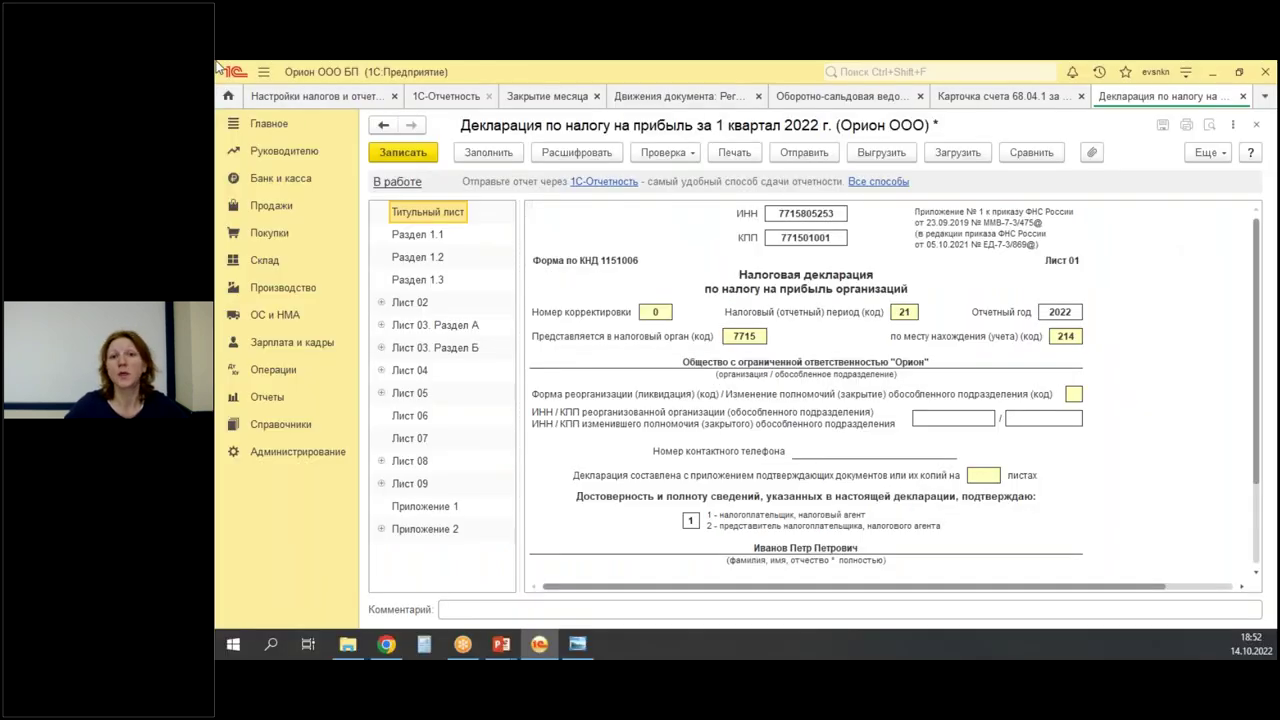
Set the working date in the personal settings (Персональные настройки) to 28.04.2022 and save the settings.
{"action": "left_click", "coordinate": [262, 124]}
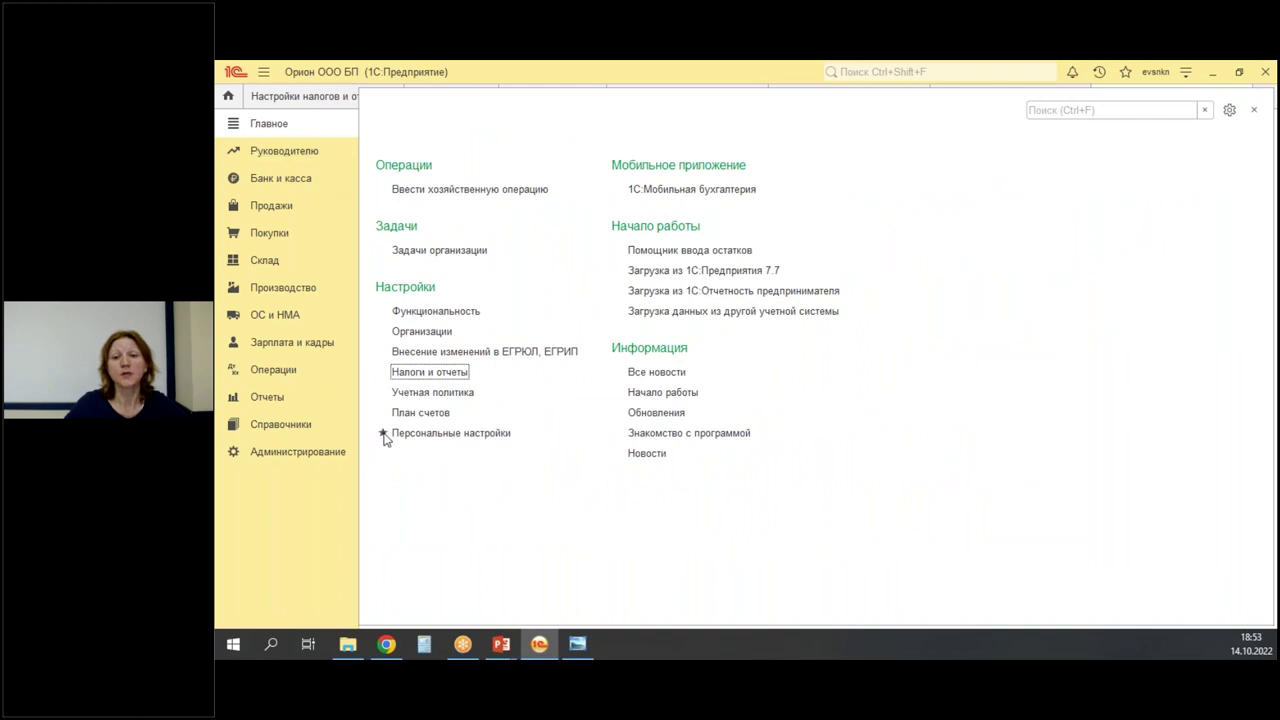
{"action": "left_click", "coordinate": [410, 433]}
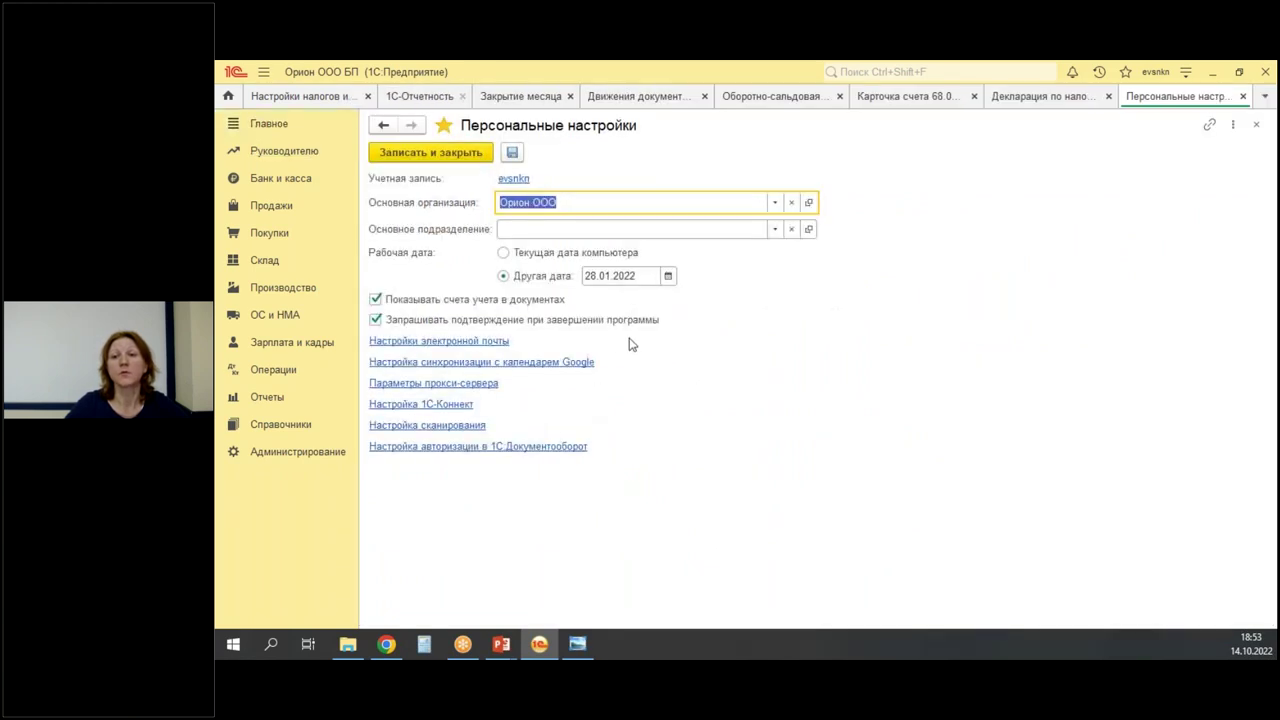
{"action": "left_click", "coordinate": [617, 281]}
{"action": "type", "text": "2804"}
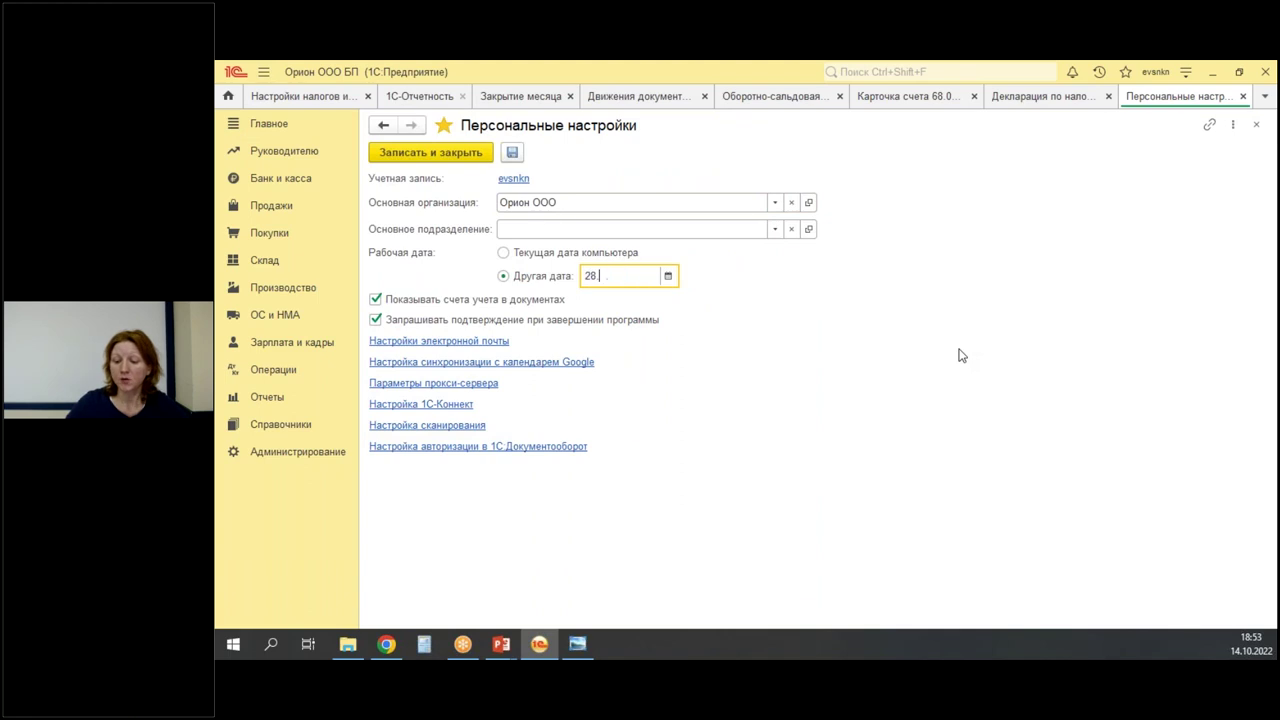
{"action": "key", "text": "Tab"}
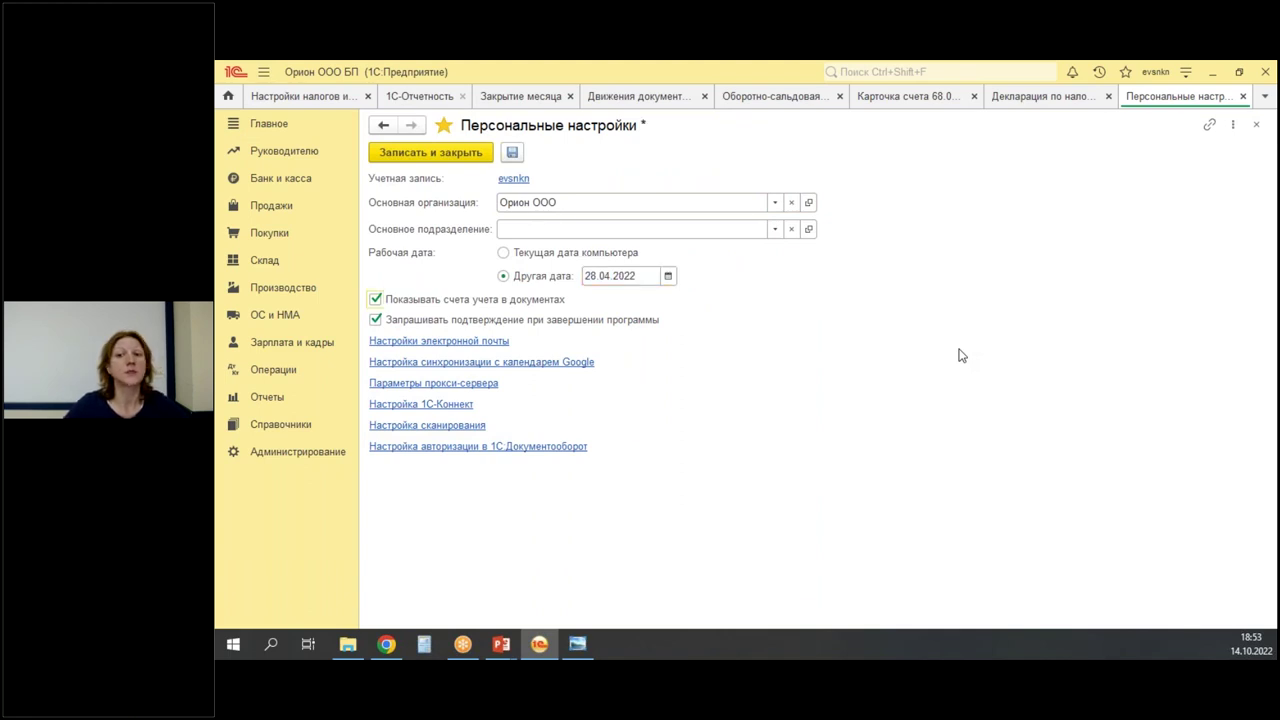
{"action": "left_click", "coordinate": [645, 276]}
{"action": "left_click", "coordinate": [647, 276]}
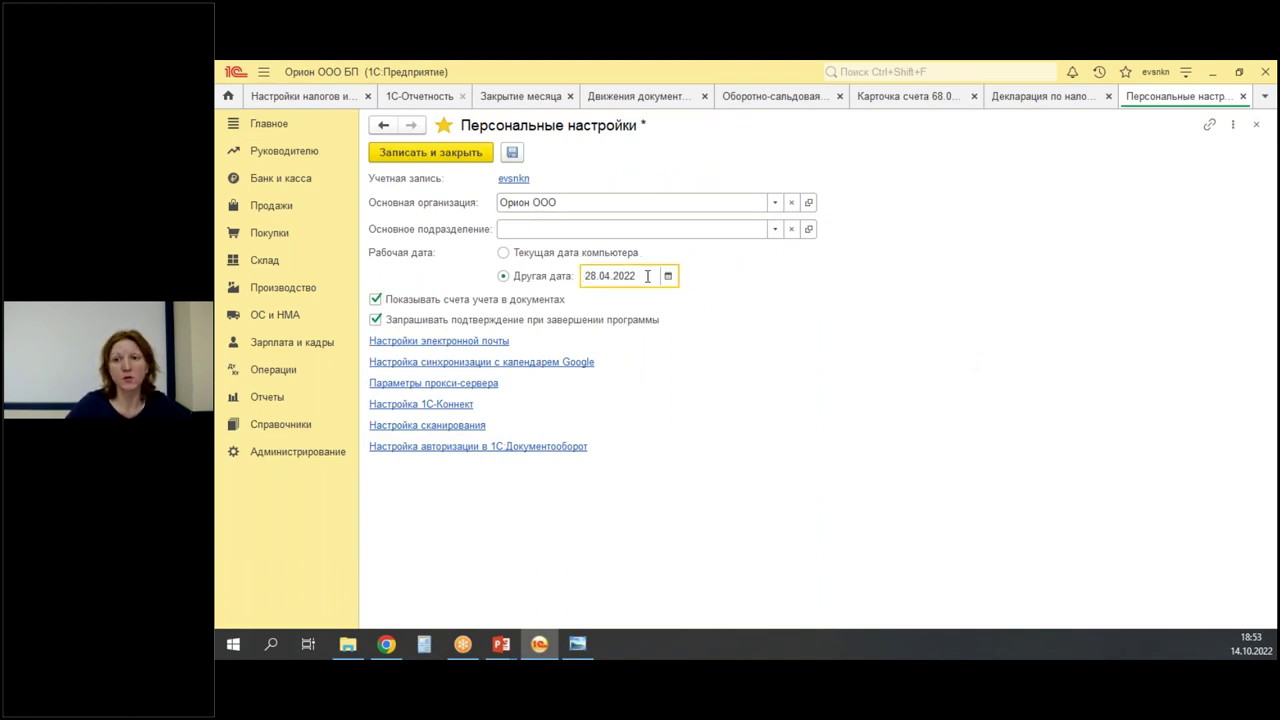
{"action": "key", "text": "ctrl+Return"}
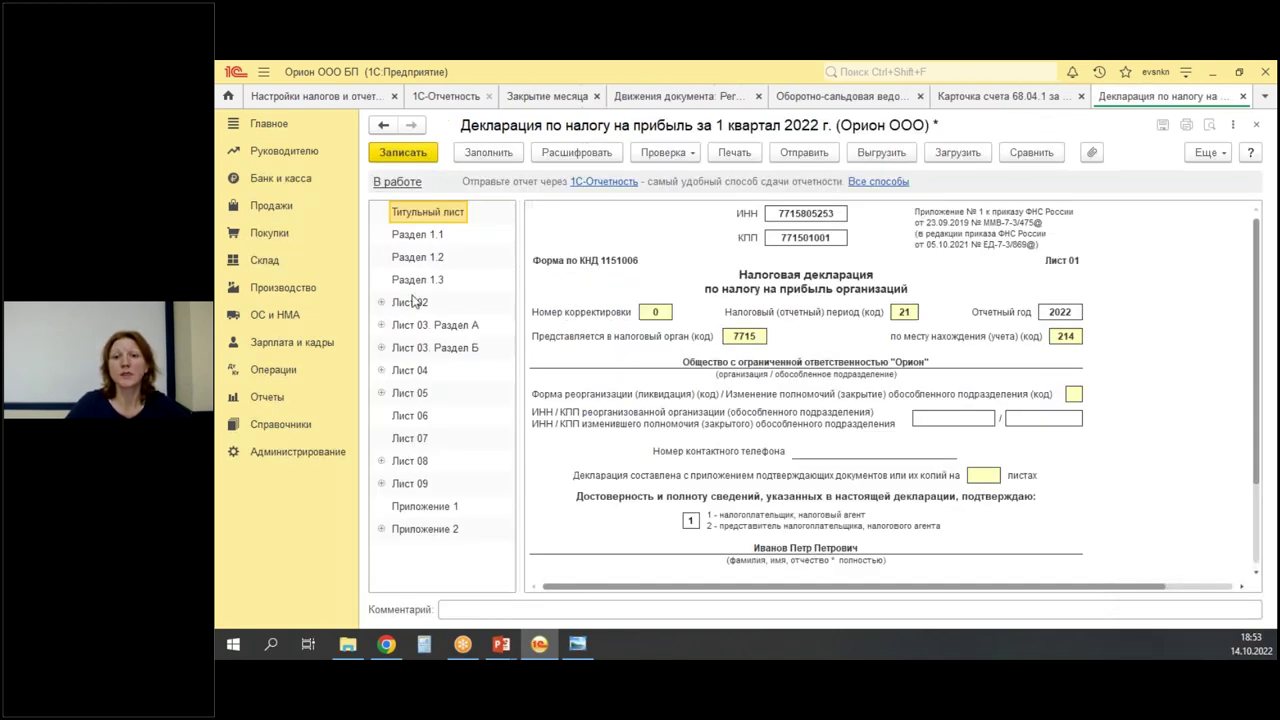
Examine the tax base, tax rate, and calculated federal and regional tax in lines 120–200 of the declaration's Лист 02.
{"action": "left_click", "coordinate": [410, 303]}
{"action": "scroll", "coordinate": [930, 380], "scroll_direction": "down", "scroll_amount": 10}
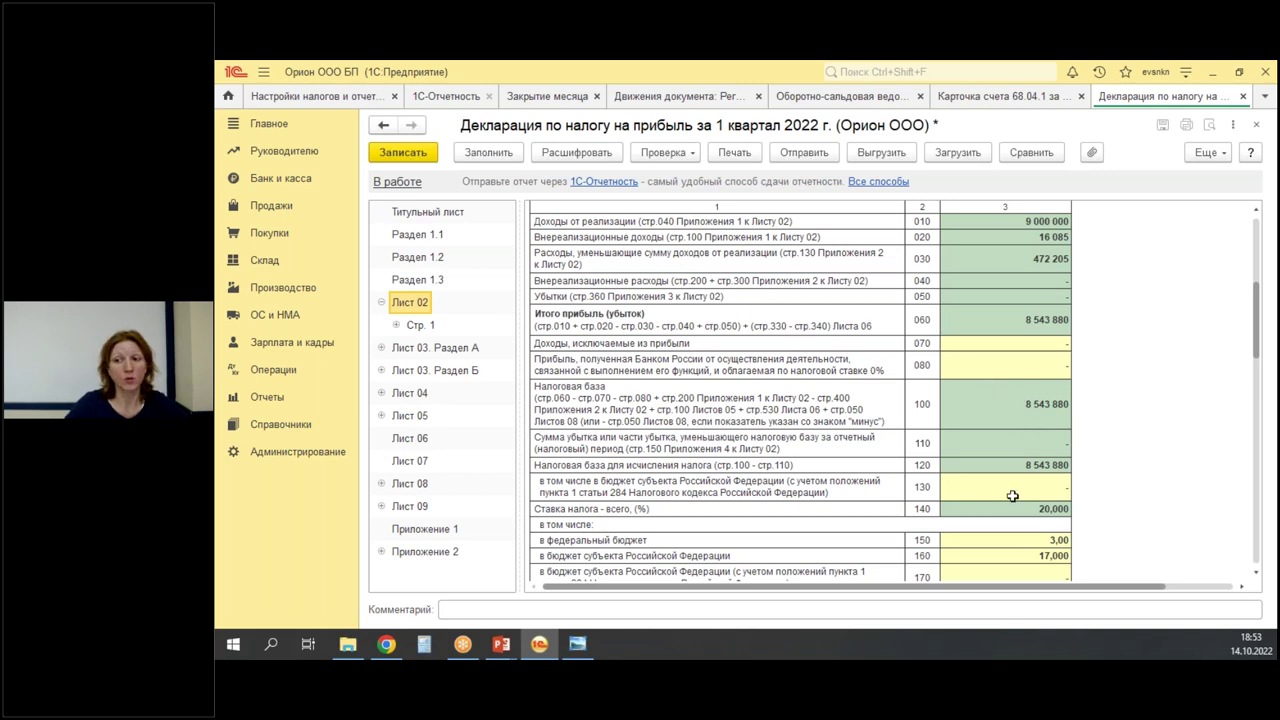
{"action": "left_click_drag", "start_coordinate": [1000, 447], "coordinate": [1094, 476]}
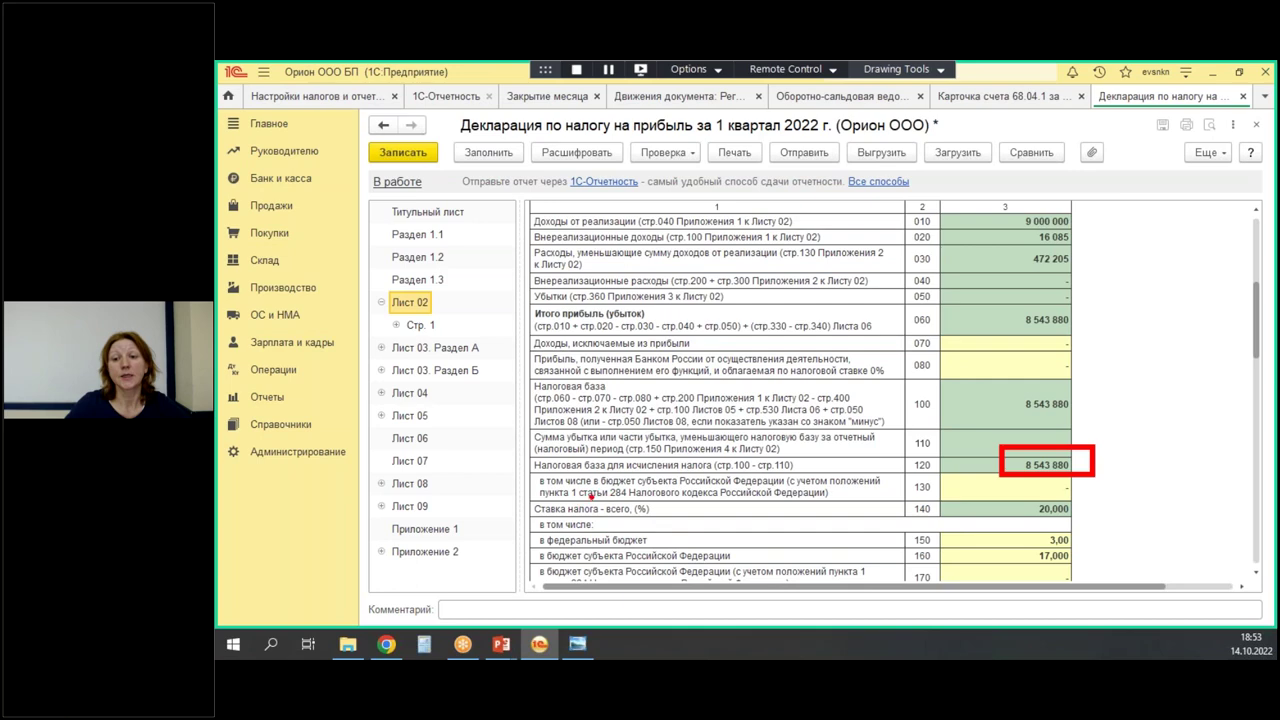
{"action": "left_click_drag", "start_coordinate": [1016, 497], "coordinate": [1044, 485]}
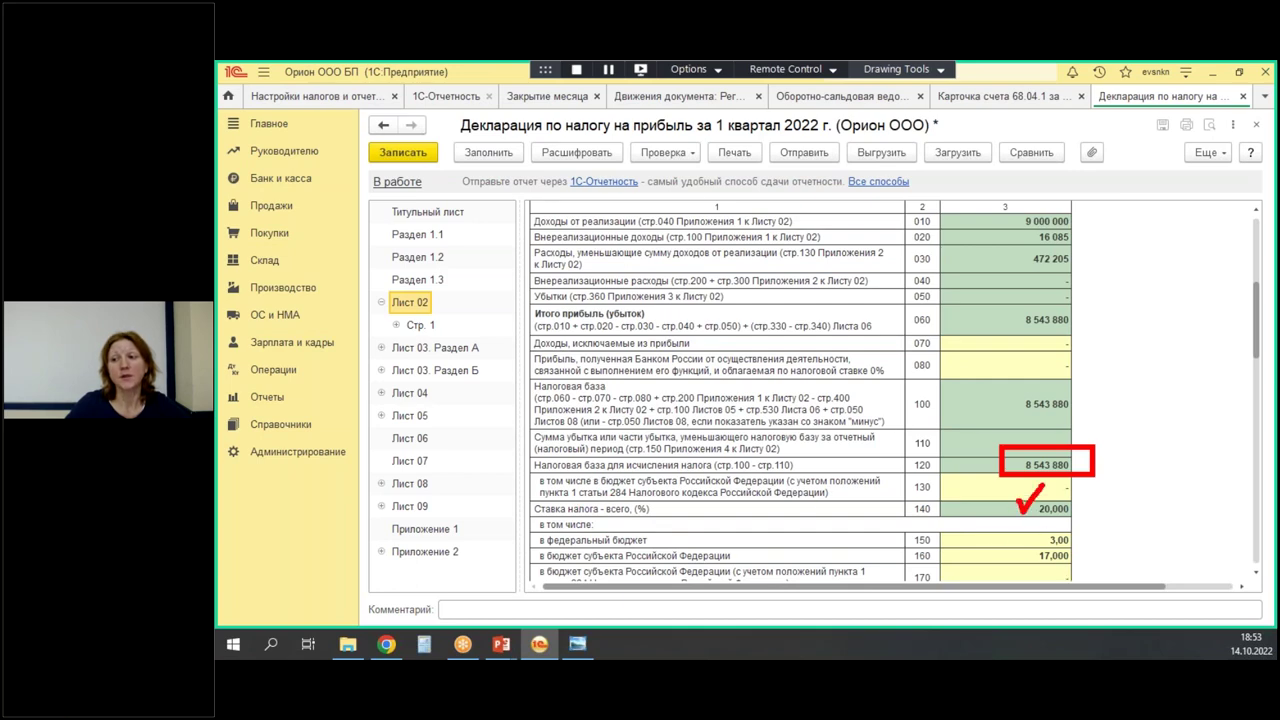
{"action": "scroll", "coordinate": [1069, 530], "scroll_direction": "down", "scroll_amount": 5}
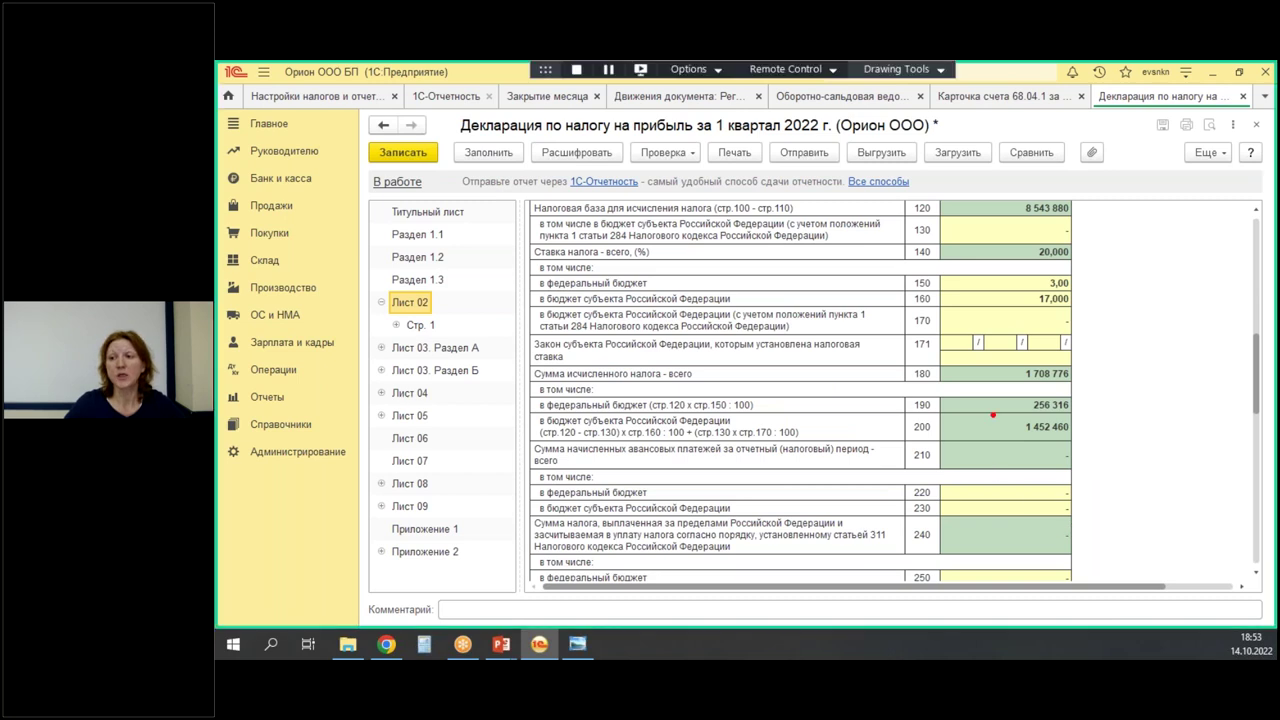
{"action": "left_click_drag", "start_coordinate": [983, 390], "coordinate": [1095, 458]}
{"action": "mouse_move", "coordinate": [752, 402]}
{"action": "left_mouse_down"}
{"action": "mouse_move", "coordinate": [770, 394]}
{"action": "mouse_move", "coordinate": [799, 433]}
{"action": "mouse_move", "coordinate": [810, 414]}
{"action": "left_mouse_up"}
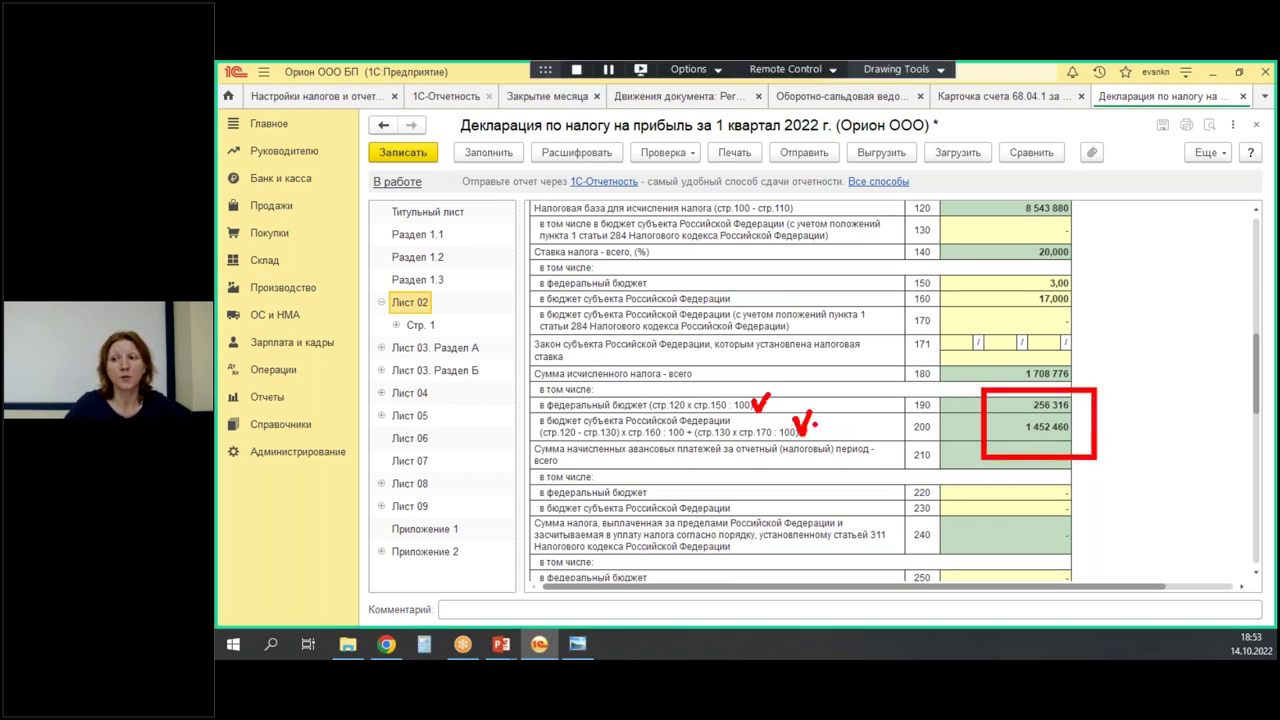
Compare trade fee lines 265–267 and regional tax payable in line 271 with the regional budget's closing credit balance in the 68.04.1 turnover report.
{"action": "scroll", "coordinate": [1006, 485], "scroll_direction": "down", "scroll_amount": 6}
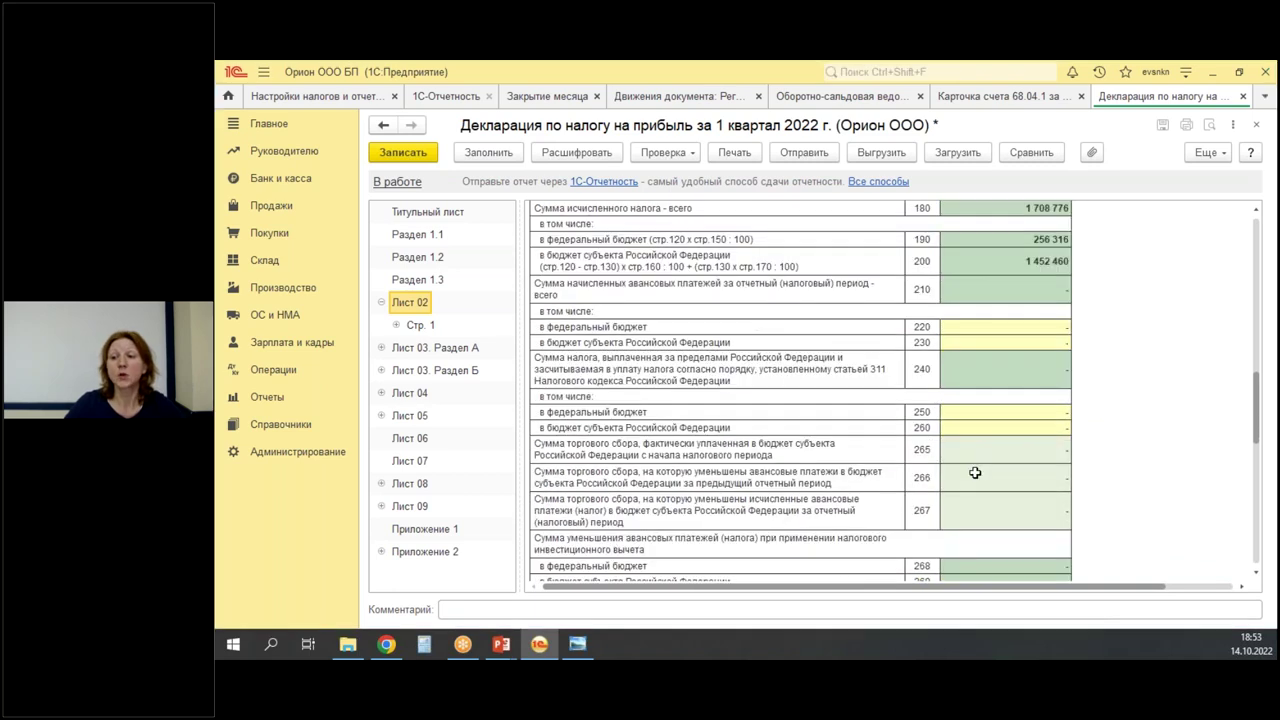
{"action": "mouse_move", "coordinate": [896, 311]}
{"action": "left_mouse_down"}
{"action": "mouse_move", "coordinate": [955, 443]}
{"action": "mouse_move", "coordinate": [1068, 432]}
{"action": "left_mouse_up"}
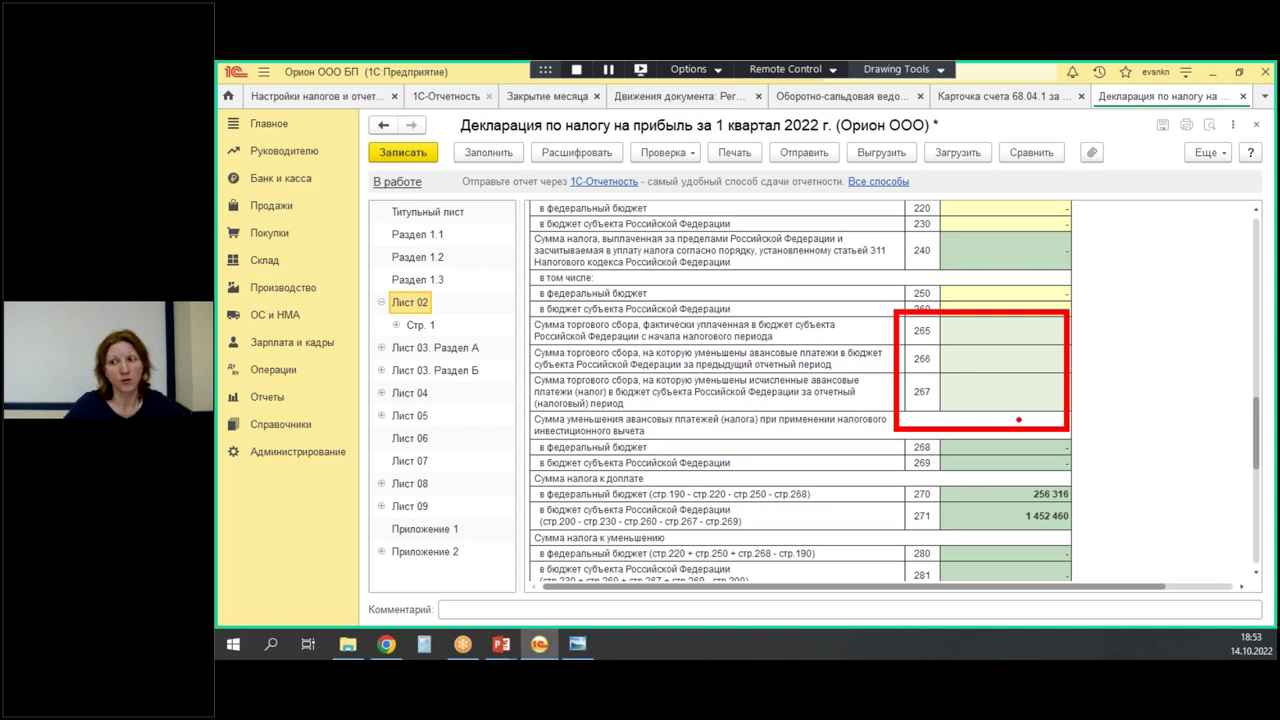
{"action": "mouse_move", "coordinate": [1012, 529]}
{"action": "left_mouse_down"}
{"action": "mouse_move", "coordinate": [1070, 530]}
{"action": "mouse_move", "coordinate": [970, 514]}
{"action": "mouse_move", "coordinate": [1008, 523]}
{"action": "left_mouse_up"}
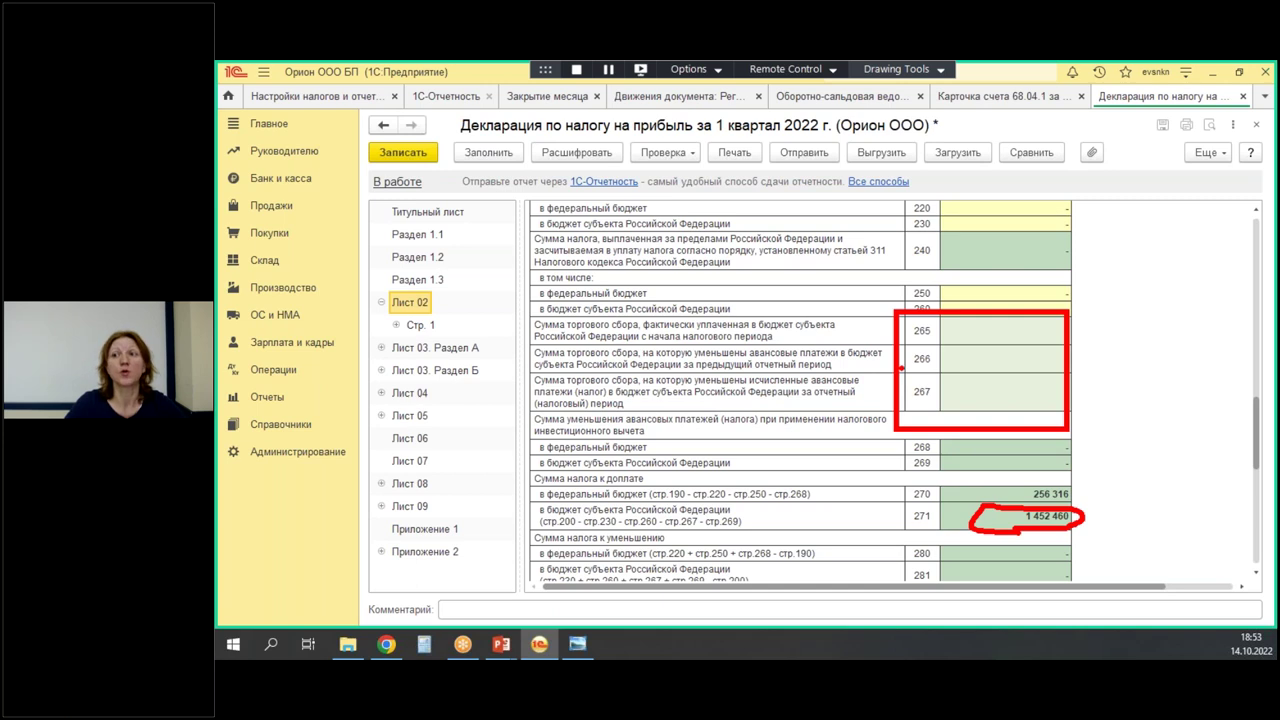
{"action": "key", "text": "Escape"}
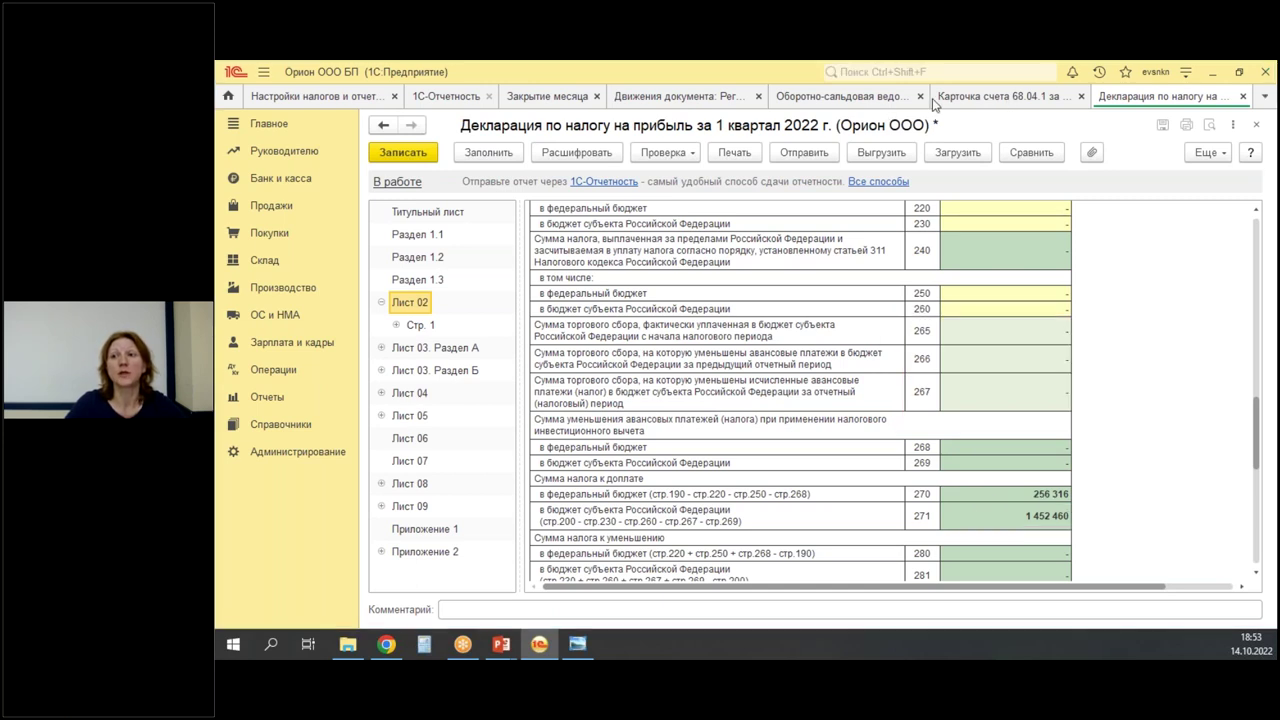
{"action": "left_click", "coordinate": [803, 95]}
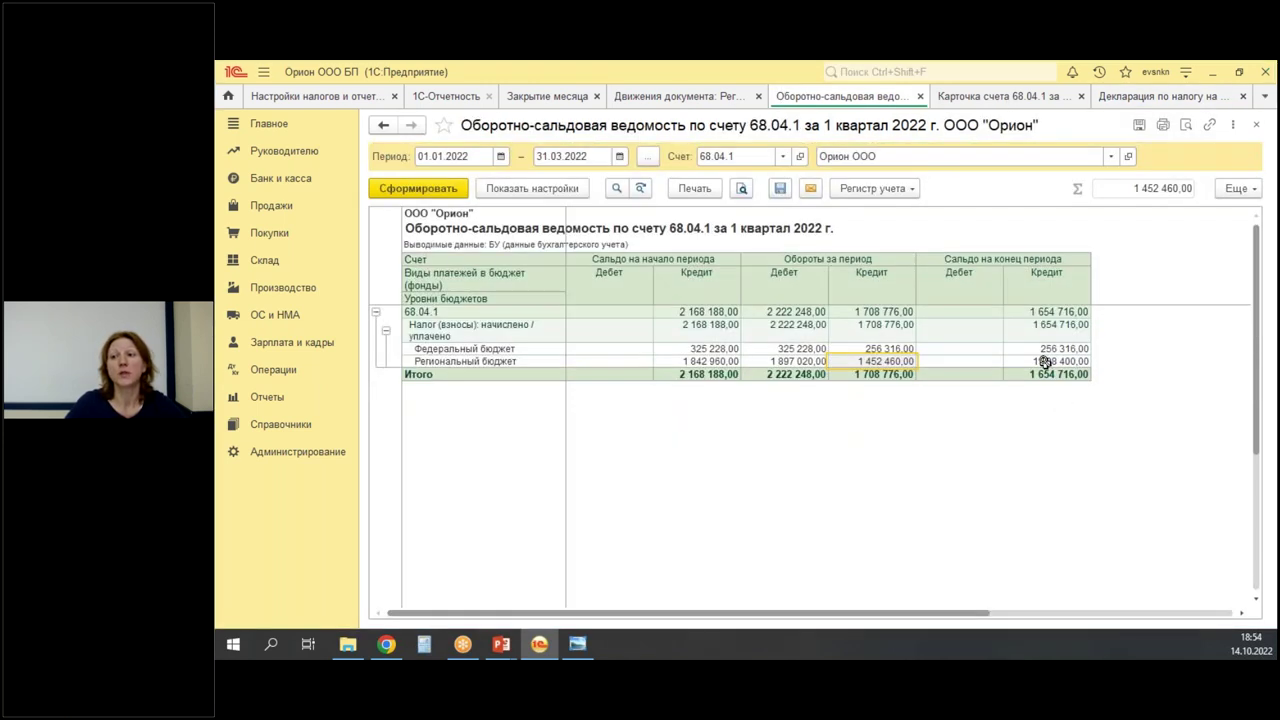
{"action": "left_click", "coordinate": [1046, 360]}
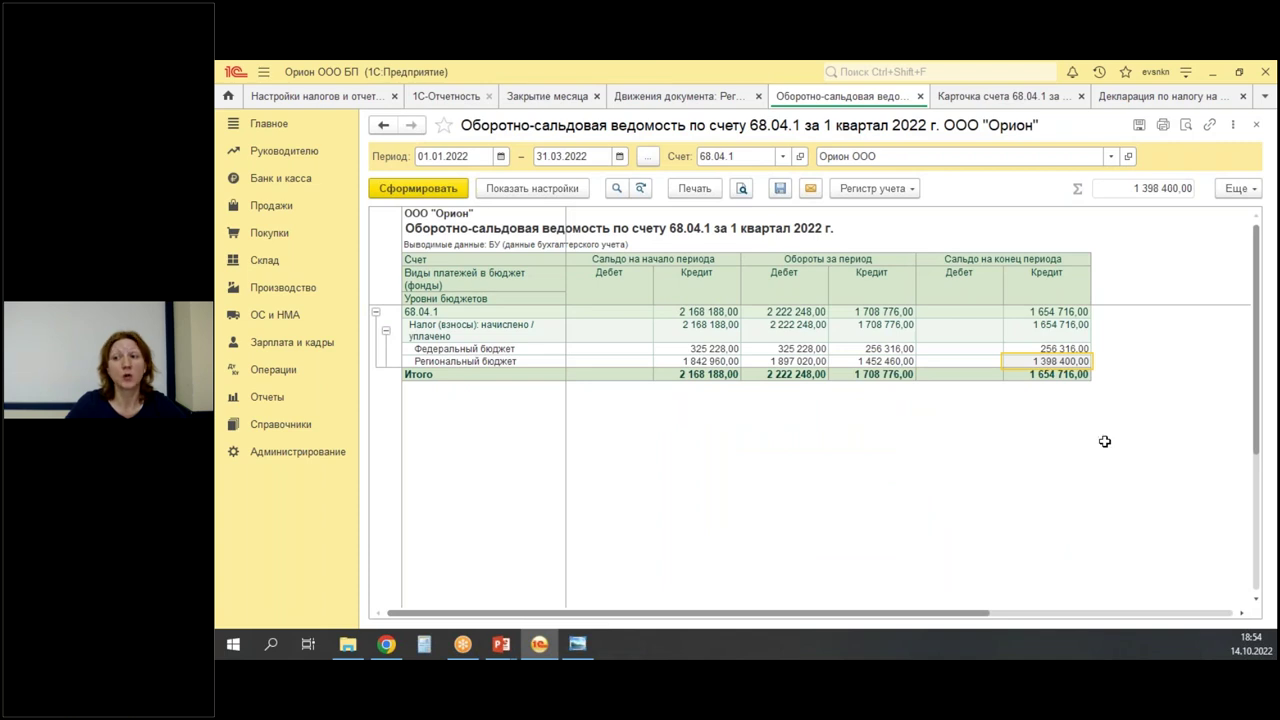
Recheck the trade fee lines in the declaration, then open the accrued taxes and contributions available for payment from the payment orders (Платежные поручения).
{"action": "left_click", "coordinate": [1116, 96]}
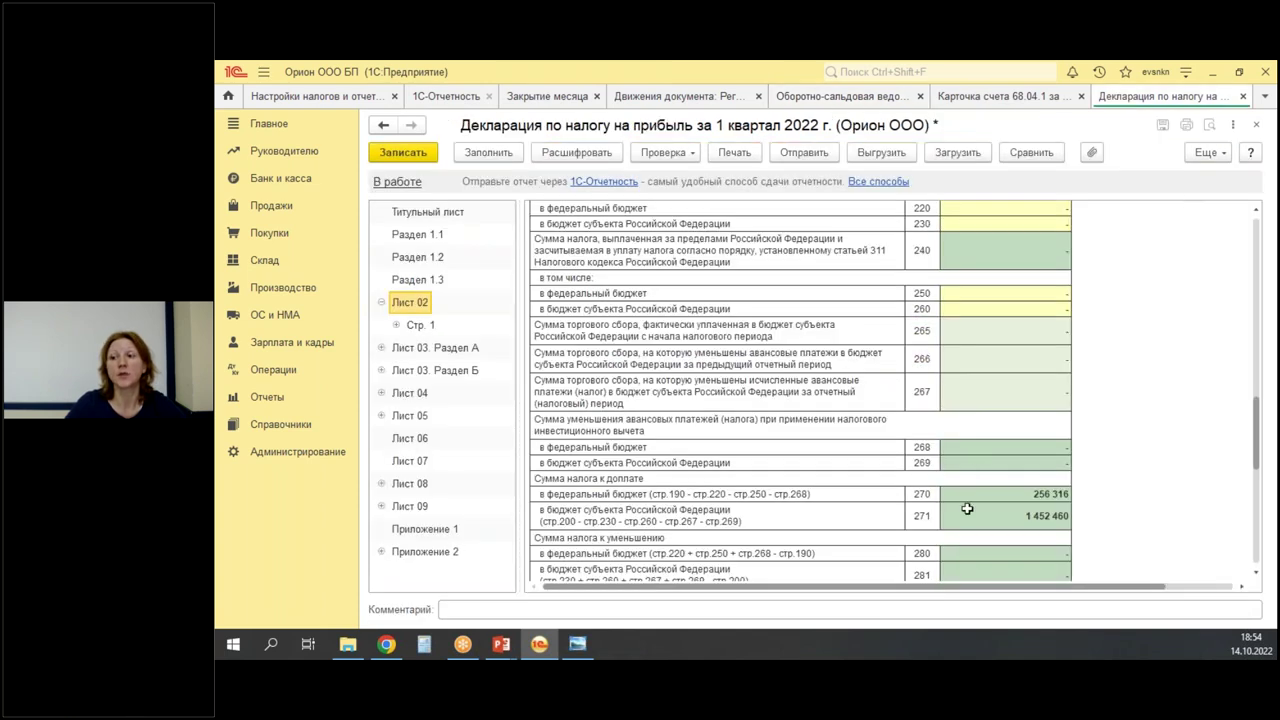
{"action": "left_click_drag", "start_coordinate": [510, 466], "coordinate": [1080, 546]}
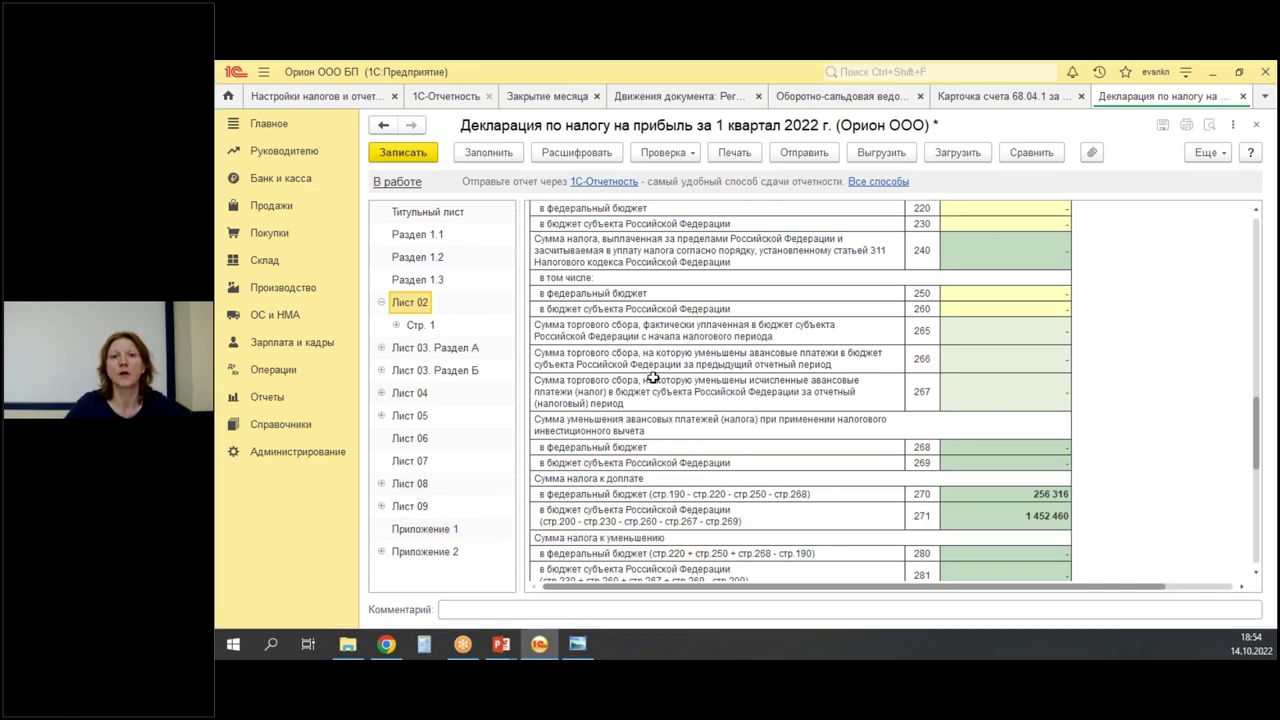
{"action": "left_click", "coordinate": [287, 178]}
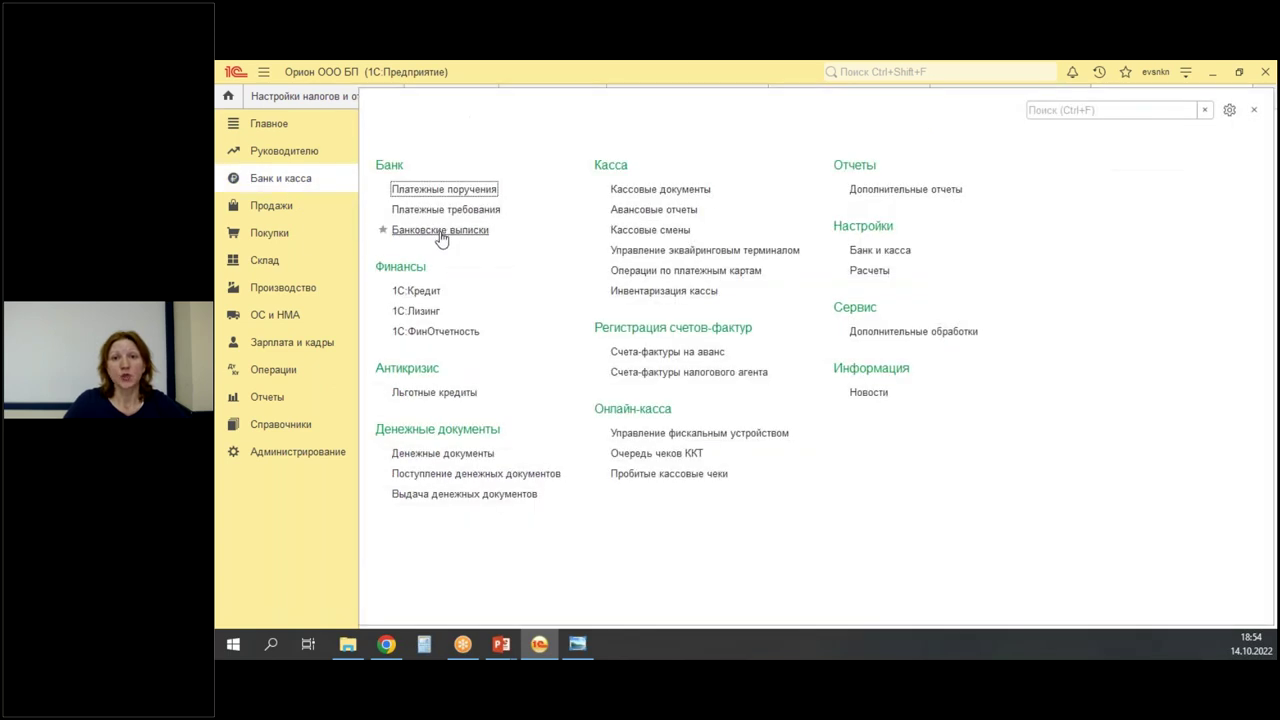
{"action": "left_click", "coordinate": [428, 190]}
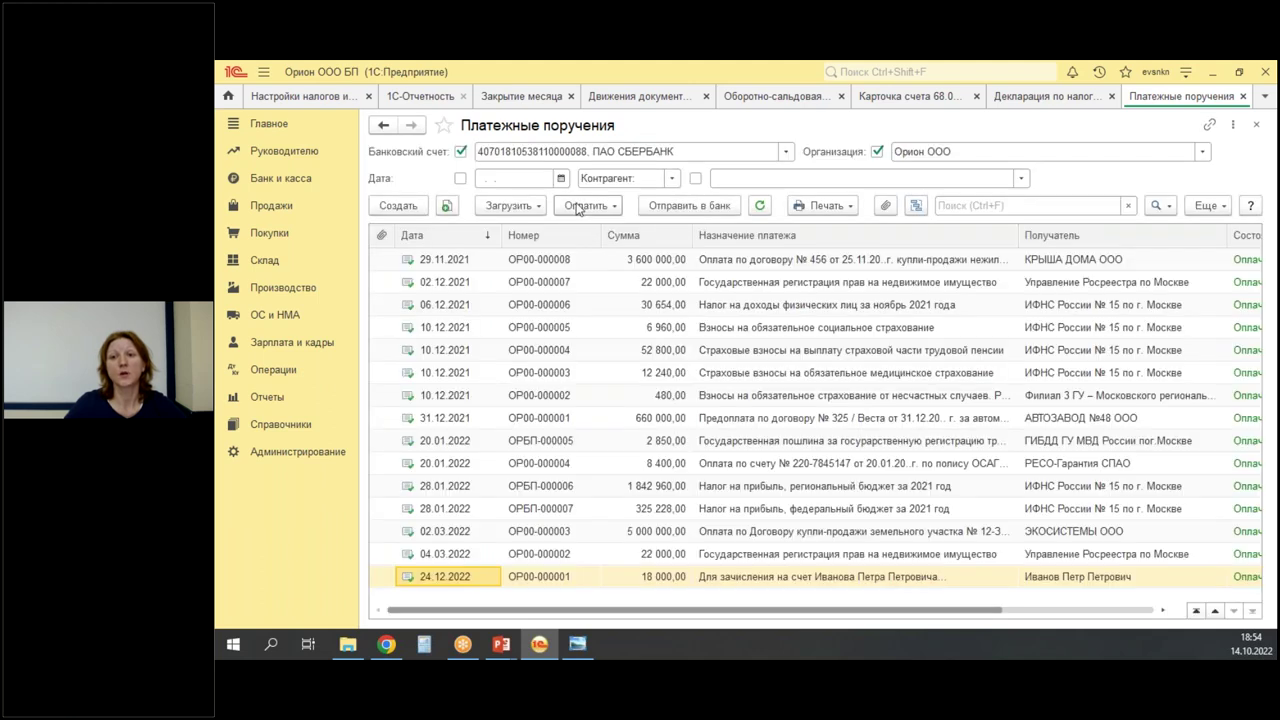
{"action": "left_click", "coordinate": [586, 205]}
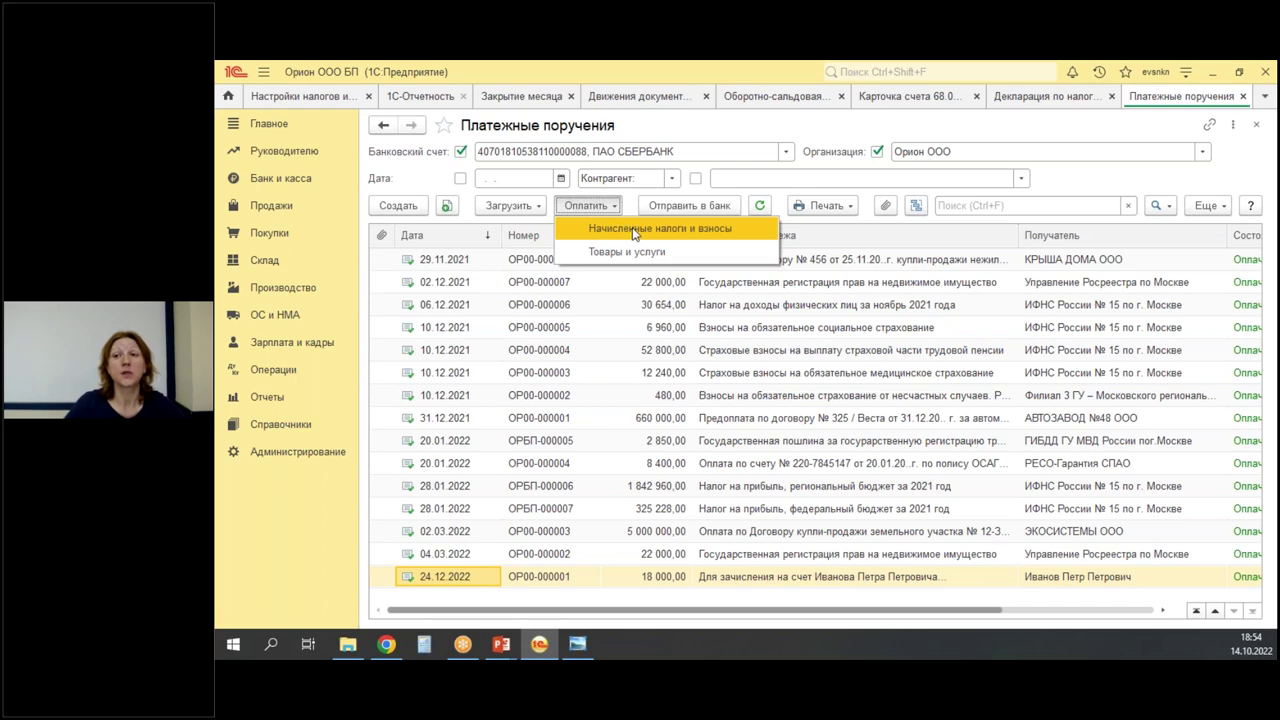
{"action": "left_click", "coordinate": [633, 229]}
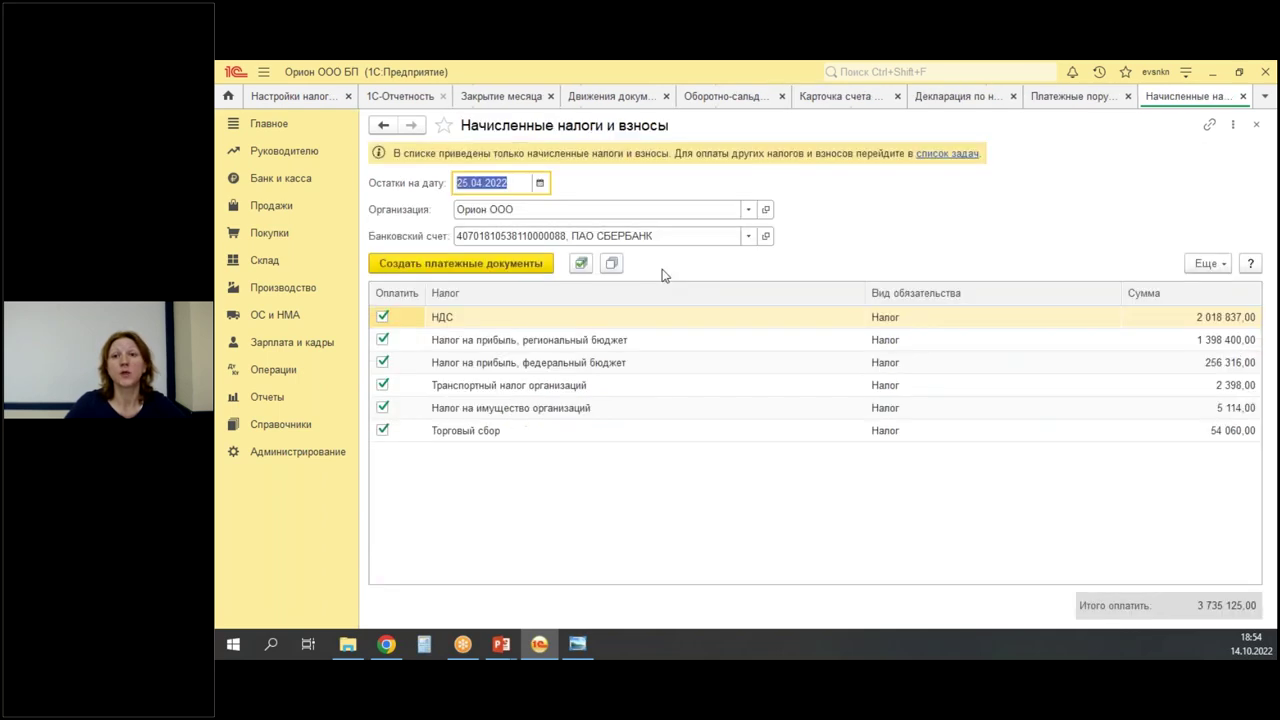
Generate the first-quarter 2022 turnover report for account 68.13 to check the accrued trade fee.
{"action": "left_click", "coordinate": [720, 96]}
{"action": "left_click", "coordinate": [716, 155]}
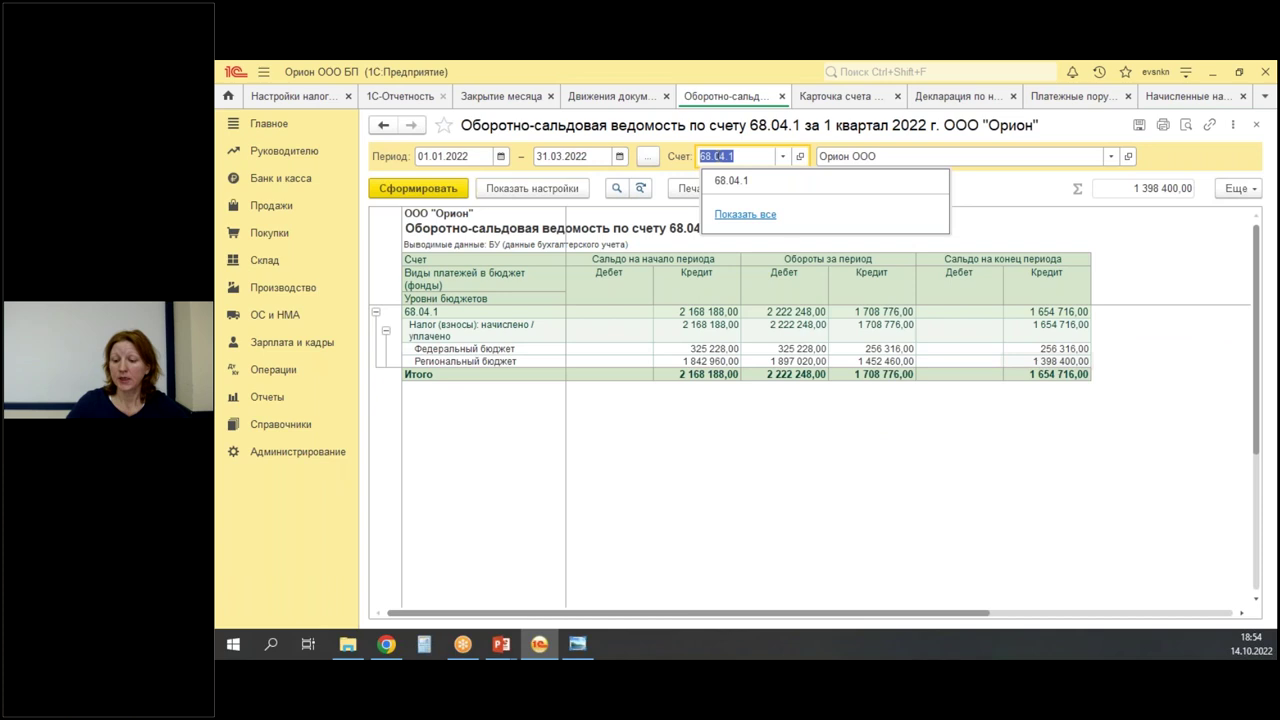
{"action": "type", "text": "681"}
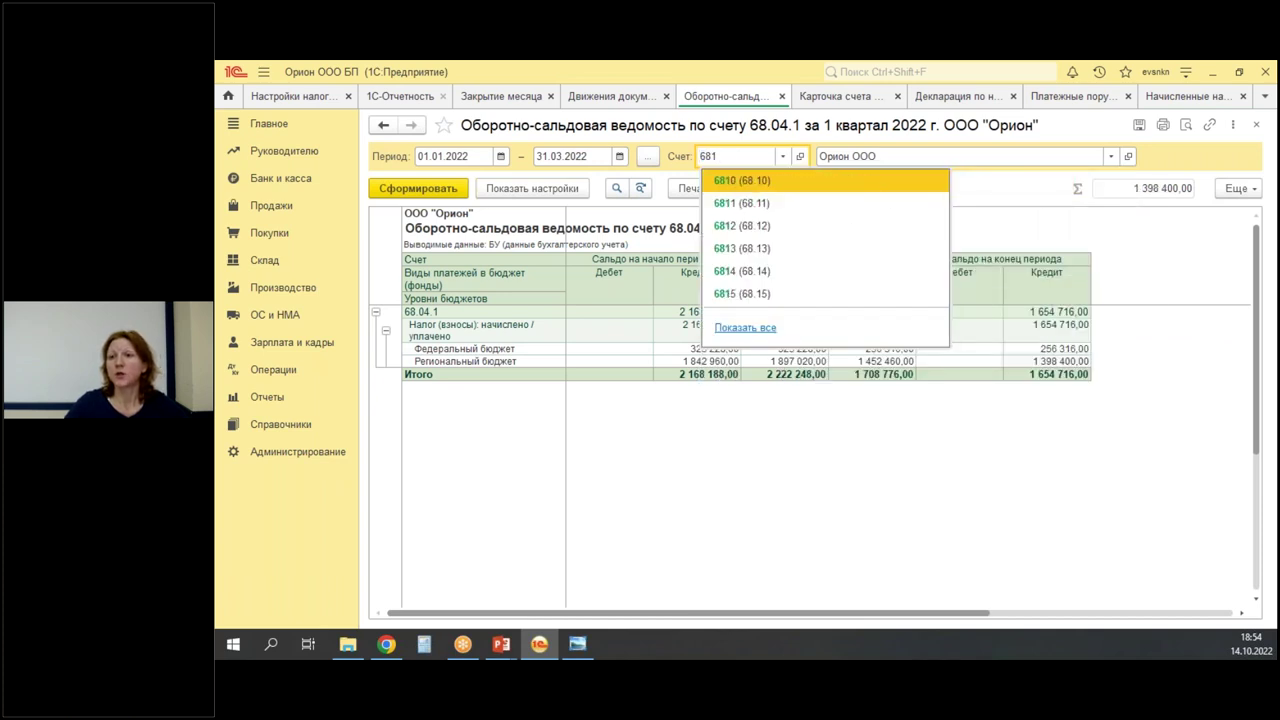
{"action": "type", "text": "2"}
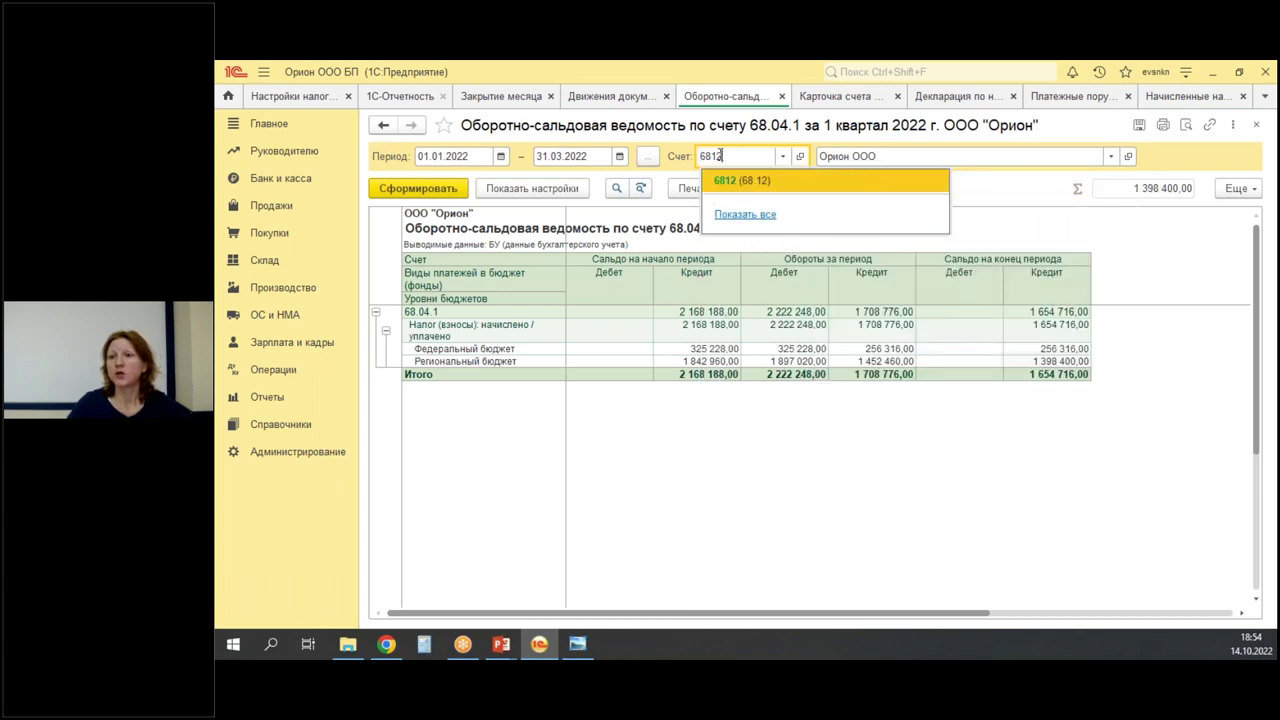
{"action": "left_click", "coordinate": [728, 184]}
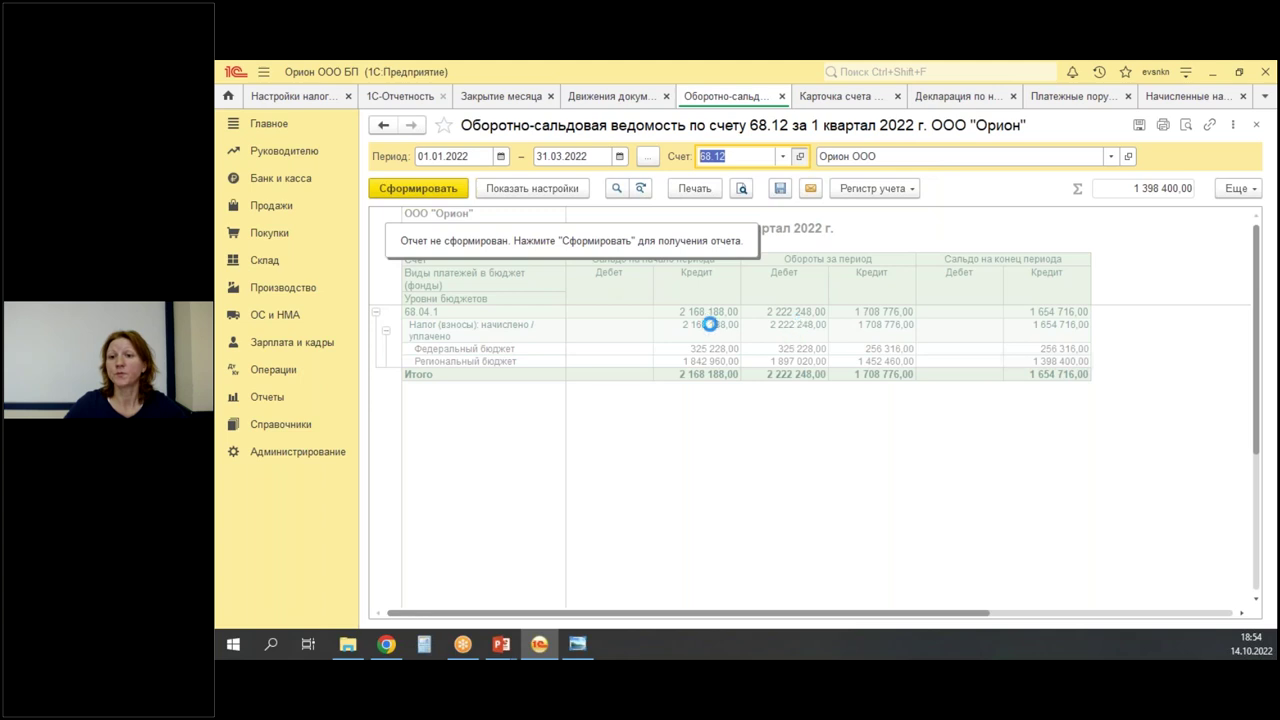
{"action": "double_click", "coordinate": [709, 324]}
{"action": "key", "text": "Escape"}
{"action": "type", "text": "6813"}
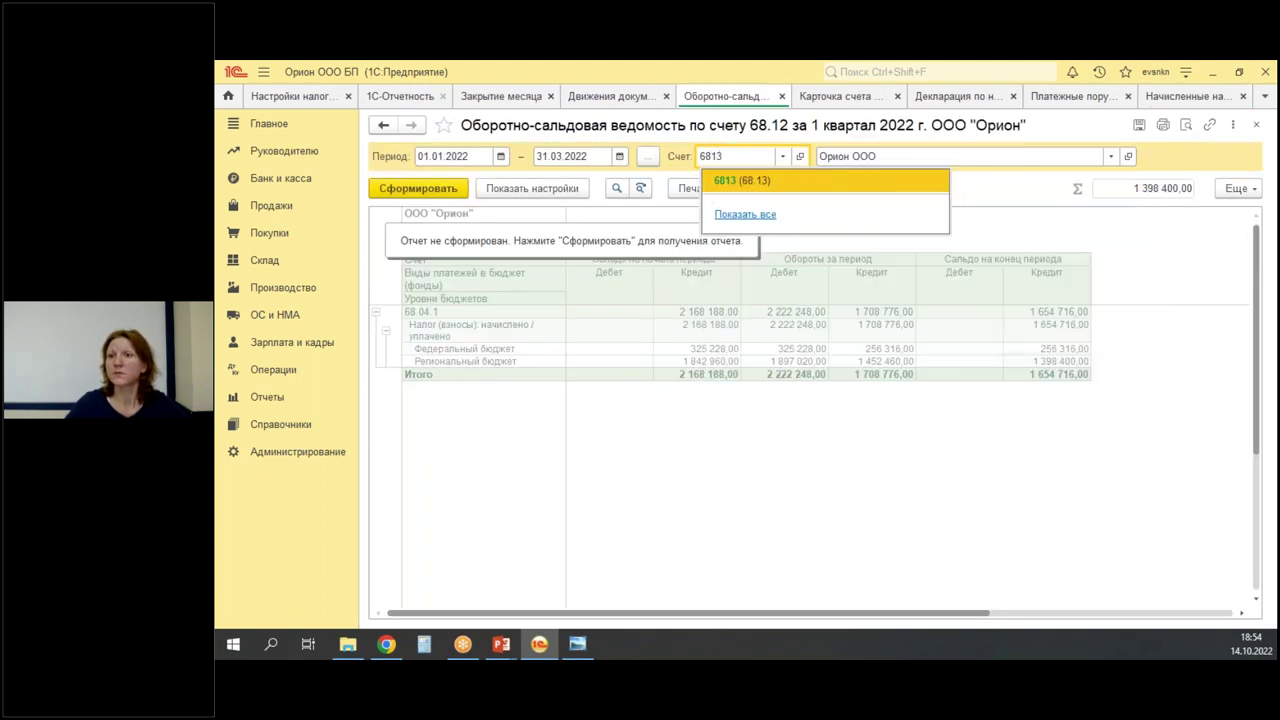
{"action": "key", "text": "Return"}
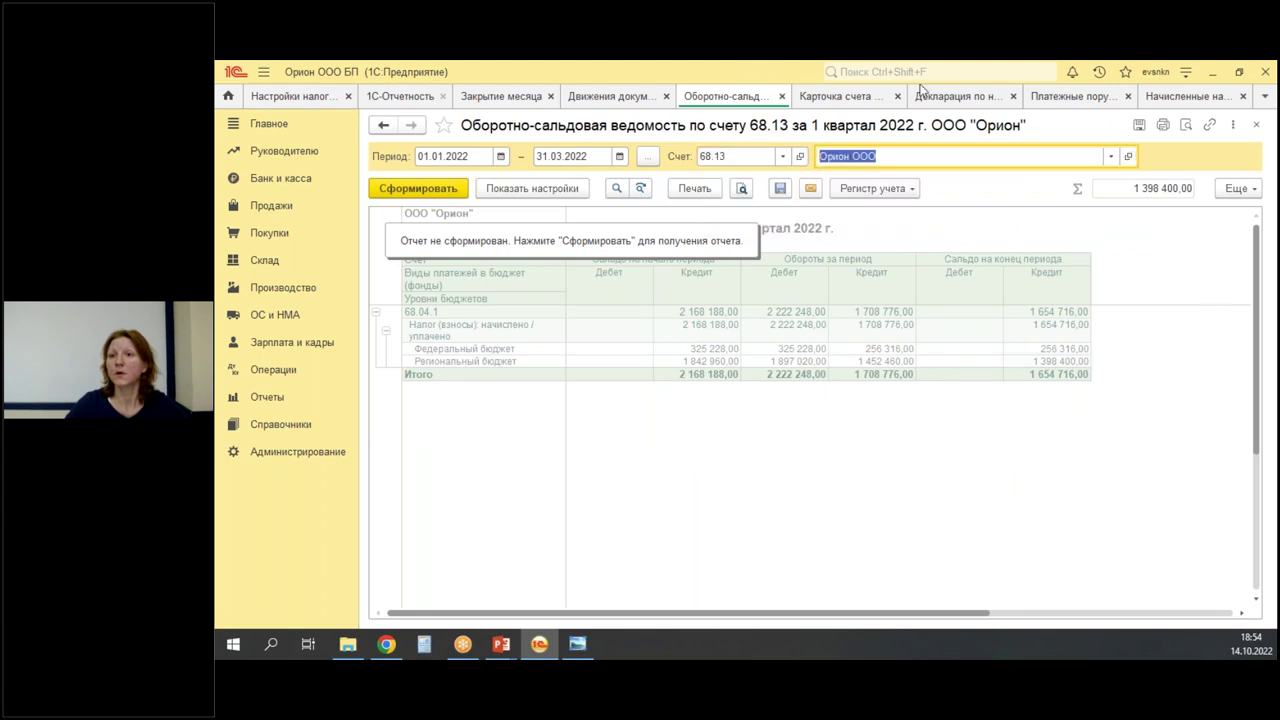
{"action": "left_click", "coordinate": [784, 157]}
{"action": "left_click", "coordinate": [802, 157]}
{"action": "left_click", "coordinate": [802, 157]}
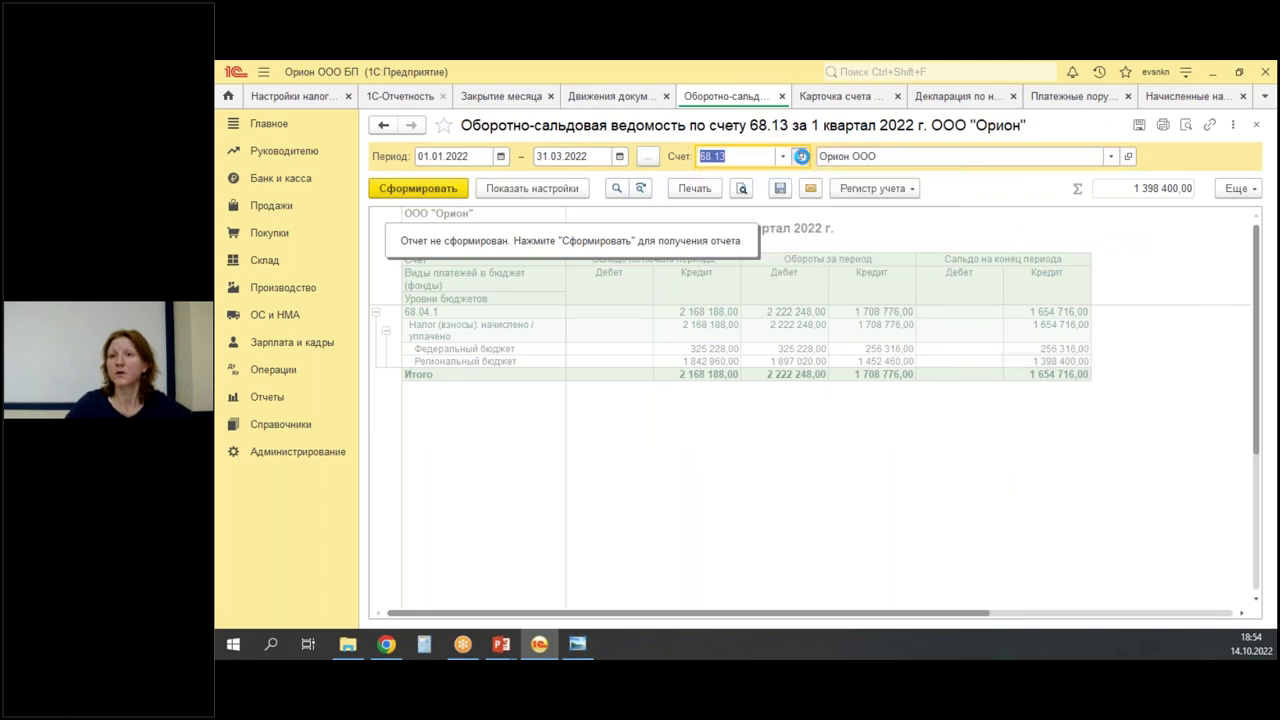
{"action": "key", "text": "Escape"}
{"action": "left_click", "coordinate": [428, 190]}
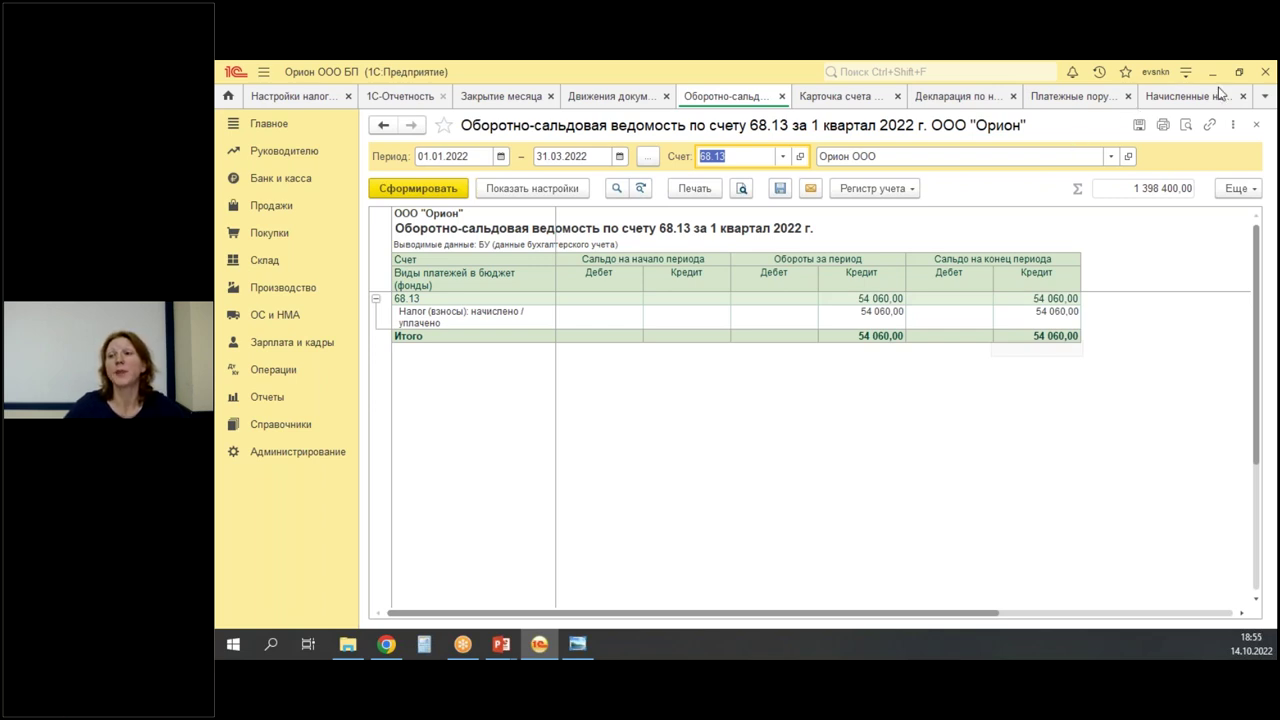
Create a payment order for only the Торговый сбор from the accrued taxes list dated 25.04.2022, and post it.
{"action": "left_click", "coordinate": [1083, 99]}
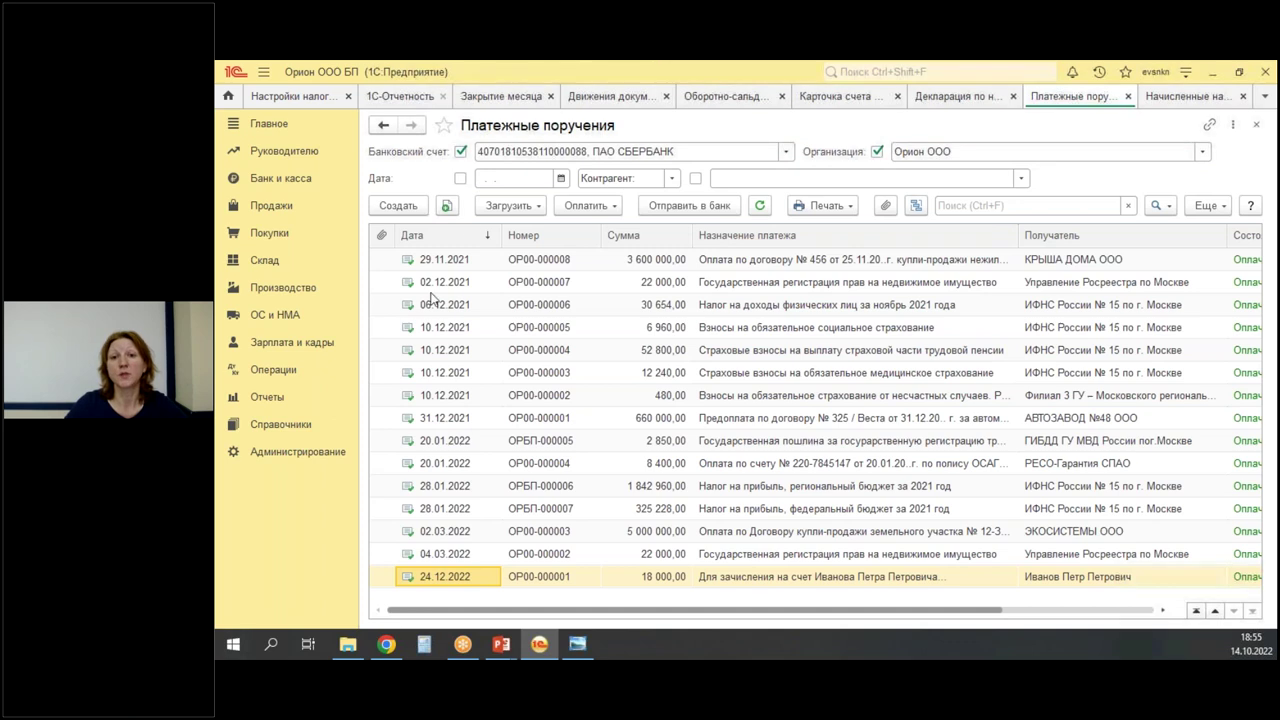
{"action": "left_click", "coordinate": [1142, 100]}
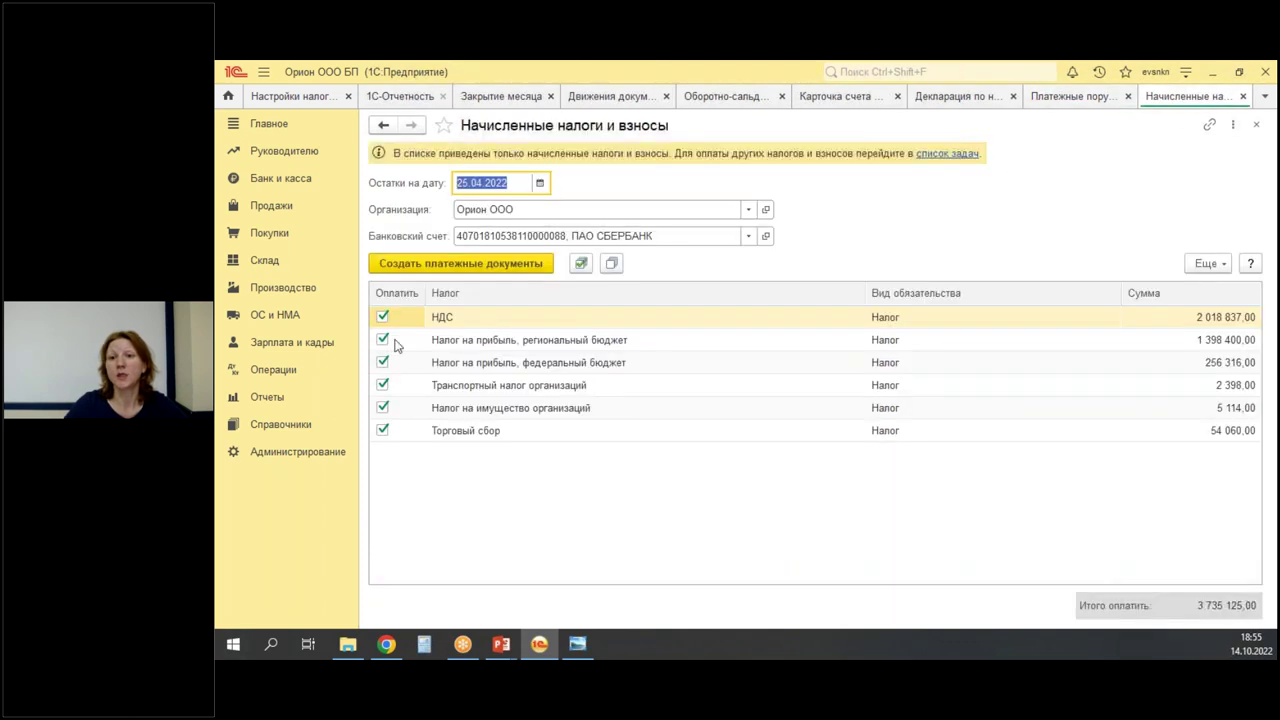
{"action": "left_click", "coordinate": [612, 264]}
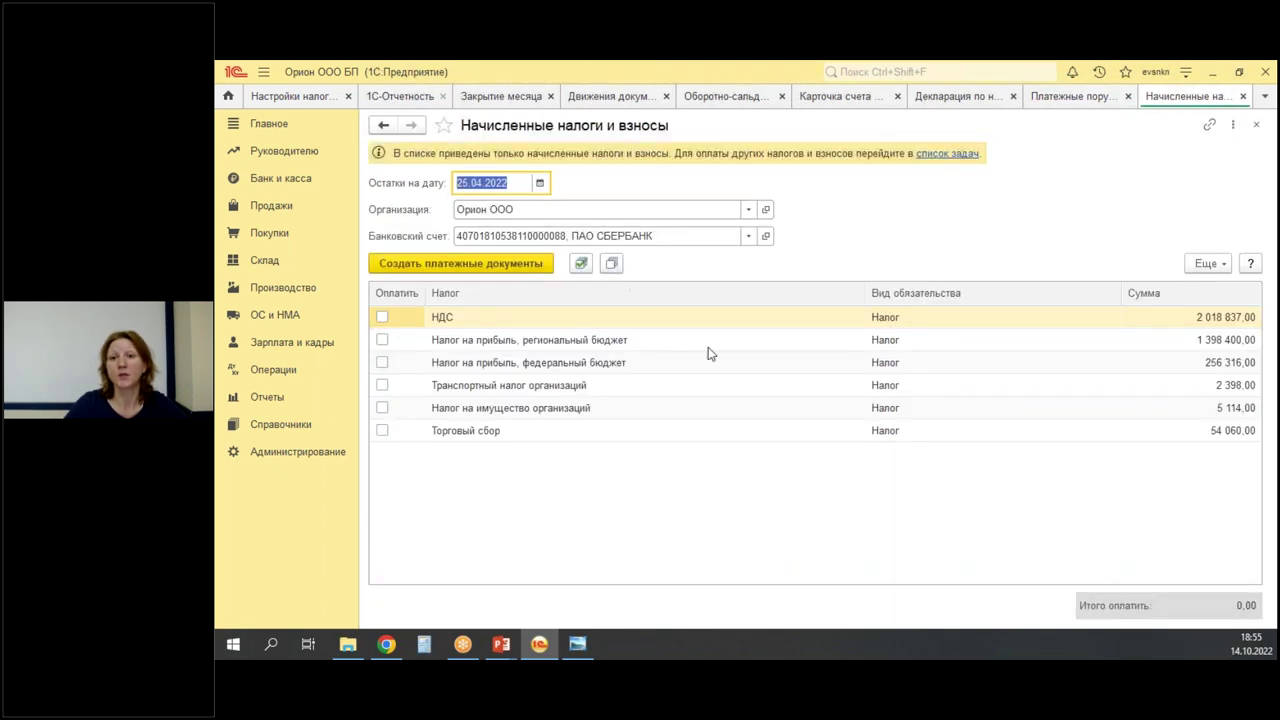
{"action": "left_click", "coordinate": [382, 430]}
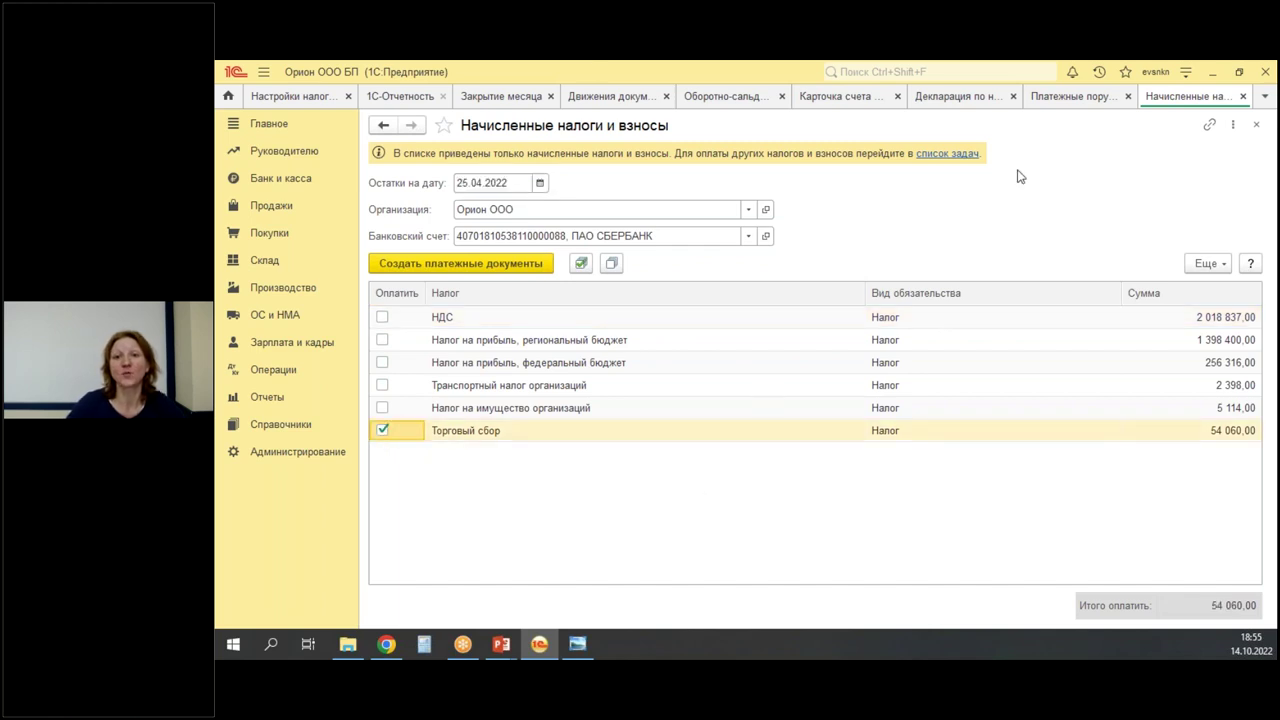
{"action": "left_click", "coordinate": [527, 272]}
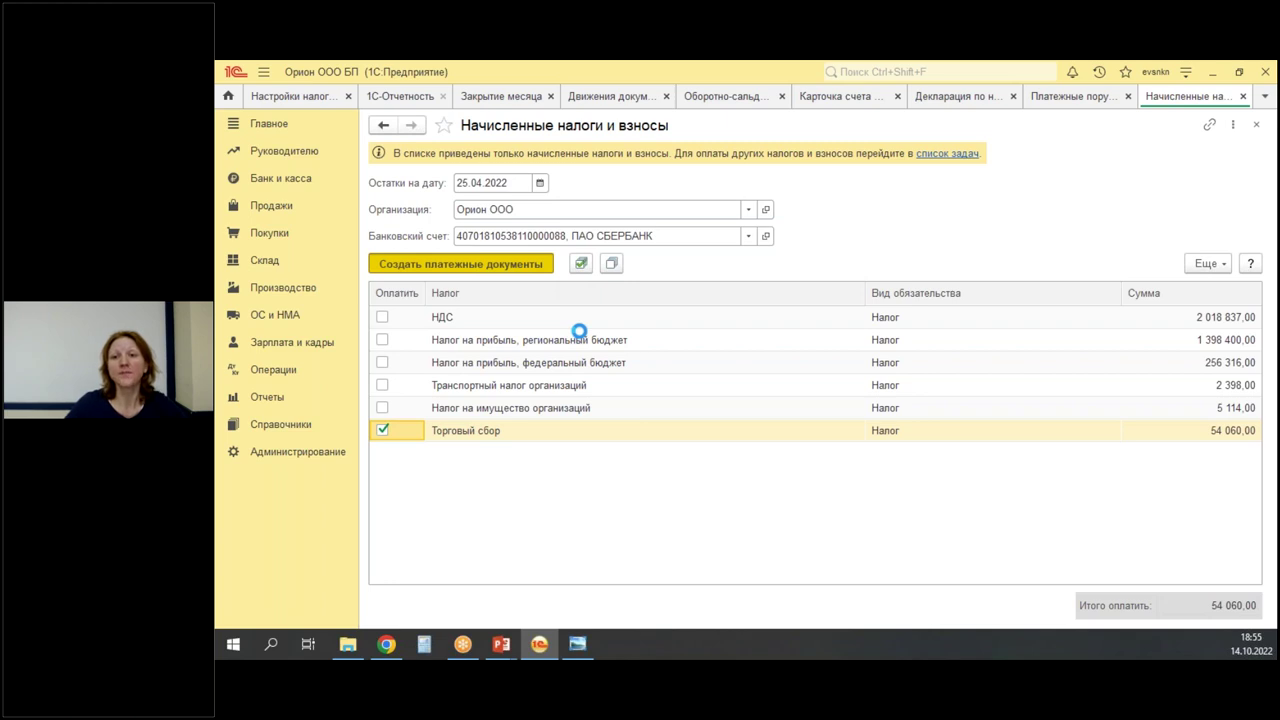
{"action": "left_click", "coordinate": [620, 153]}
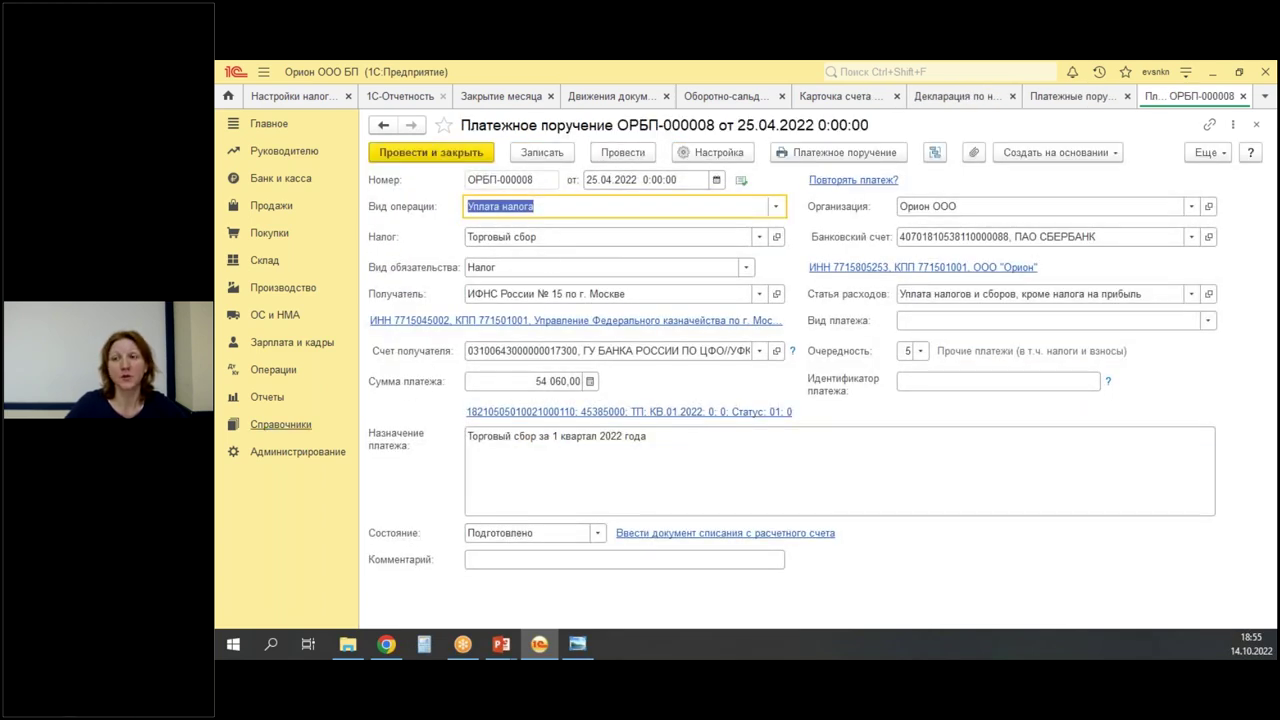
Create and post a bank account debit (Списание с расчетного счета) based on the trade fee payment order, then close the order and the list.
{"action": "left_click", "coordinate": [1037, 157]}
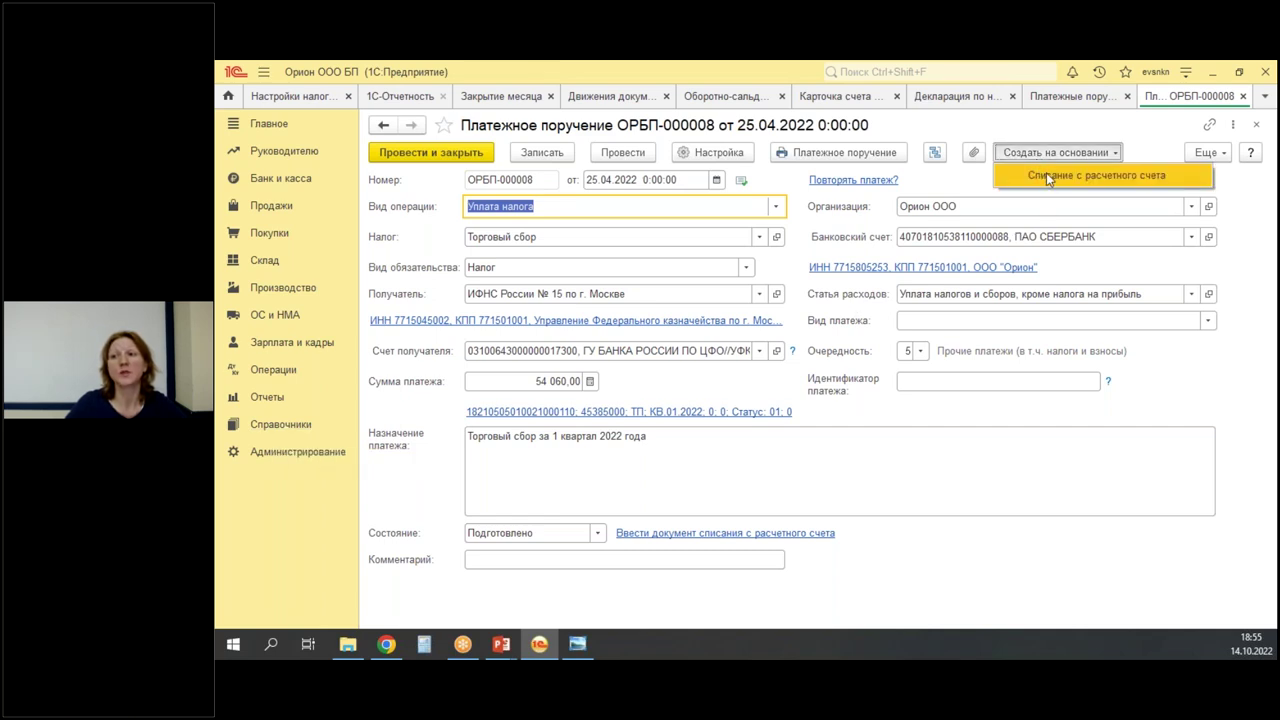
{"action": "left_click", "coordinate": [1053, 176]}
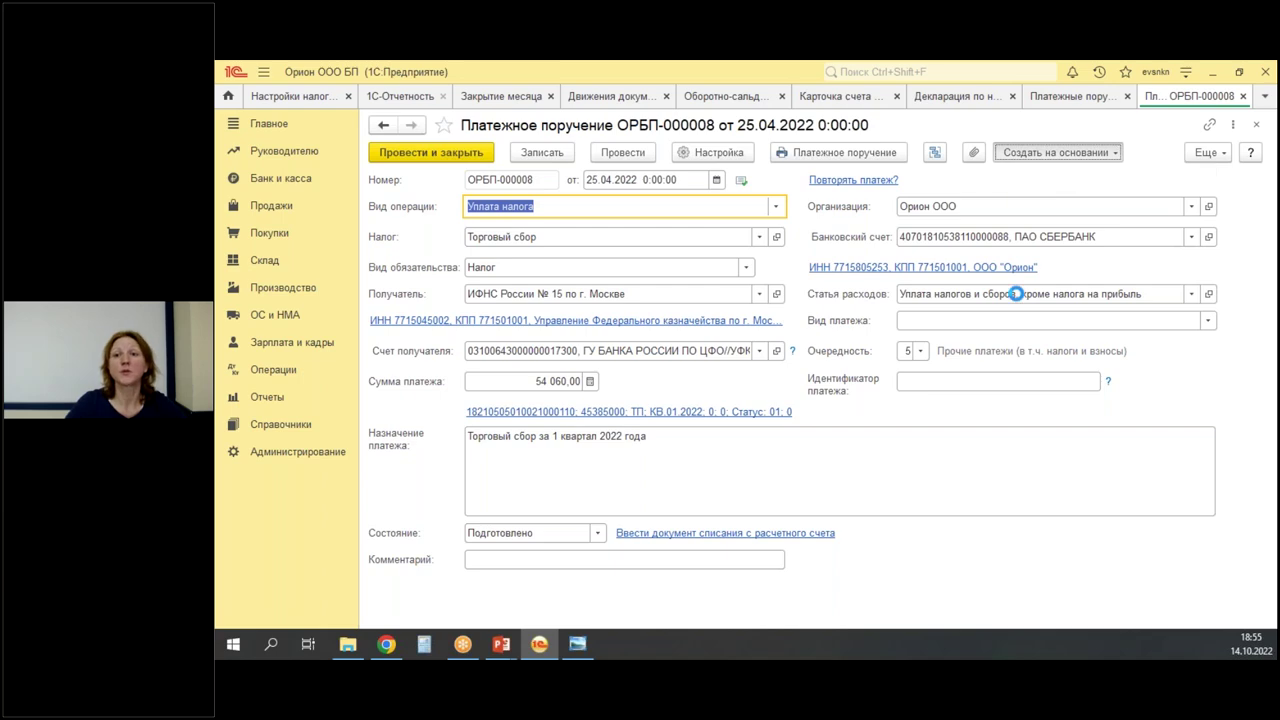
{"action": "left_click", "coordinate": [456, 153]}
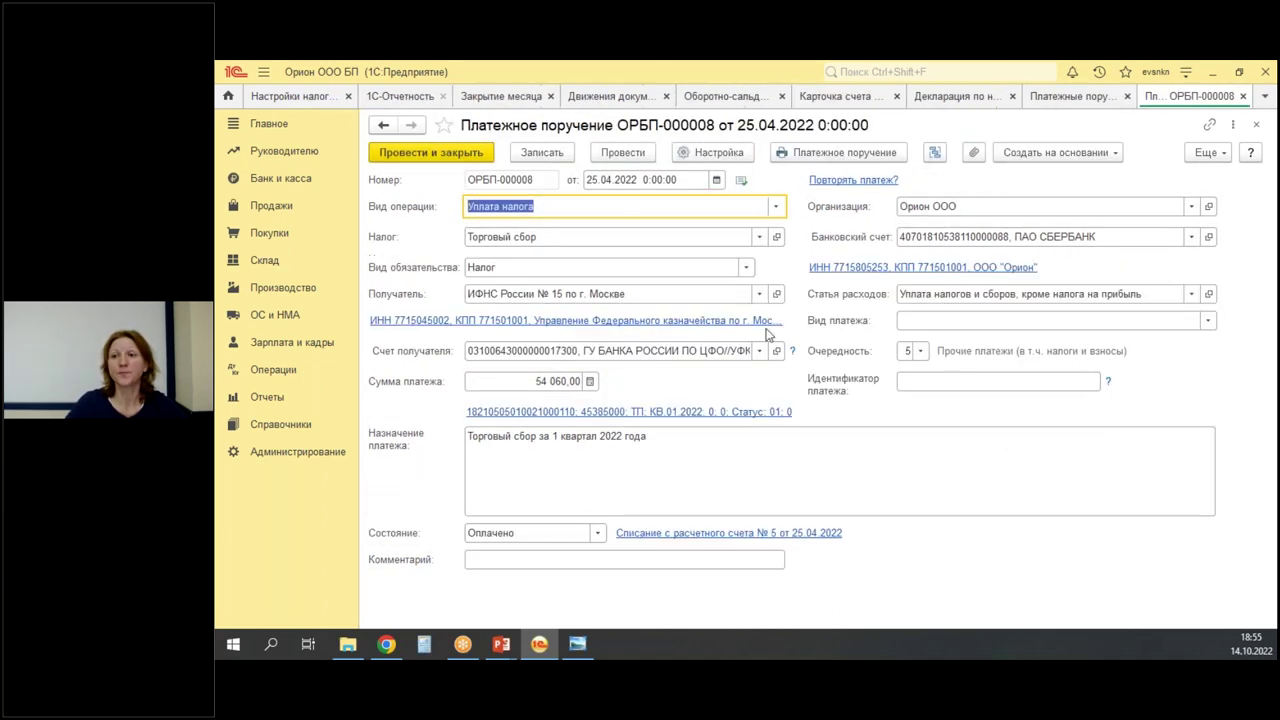
{"action": "key", "text": "Escape"}
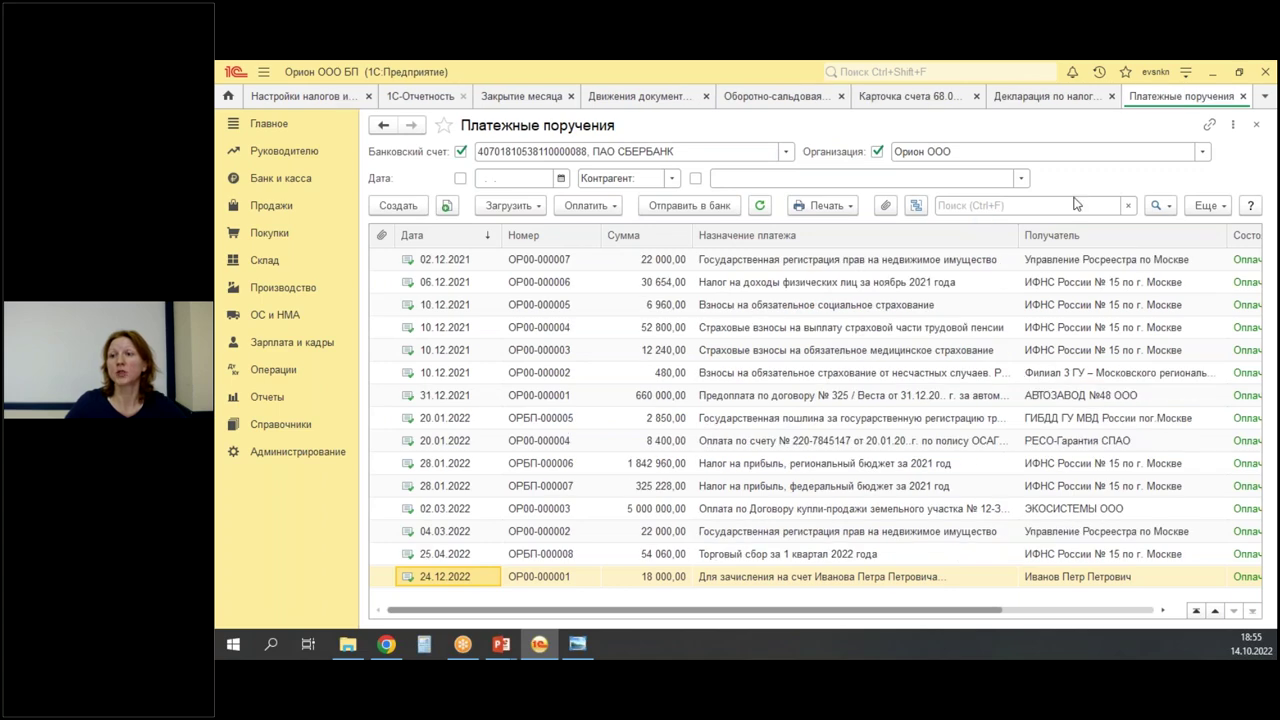
{"action": "key", "text": "Escape"}
Regenerate the 68.13 turnover report with the period extended to 25.04.2022 and check the trade fee's closing balance.
{"action": "left_click", "coordinate": [1125, 92]}
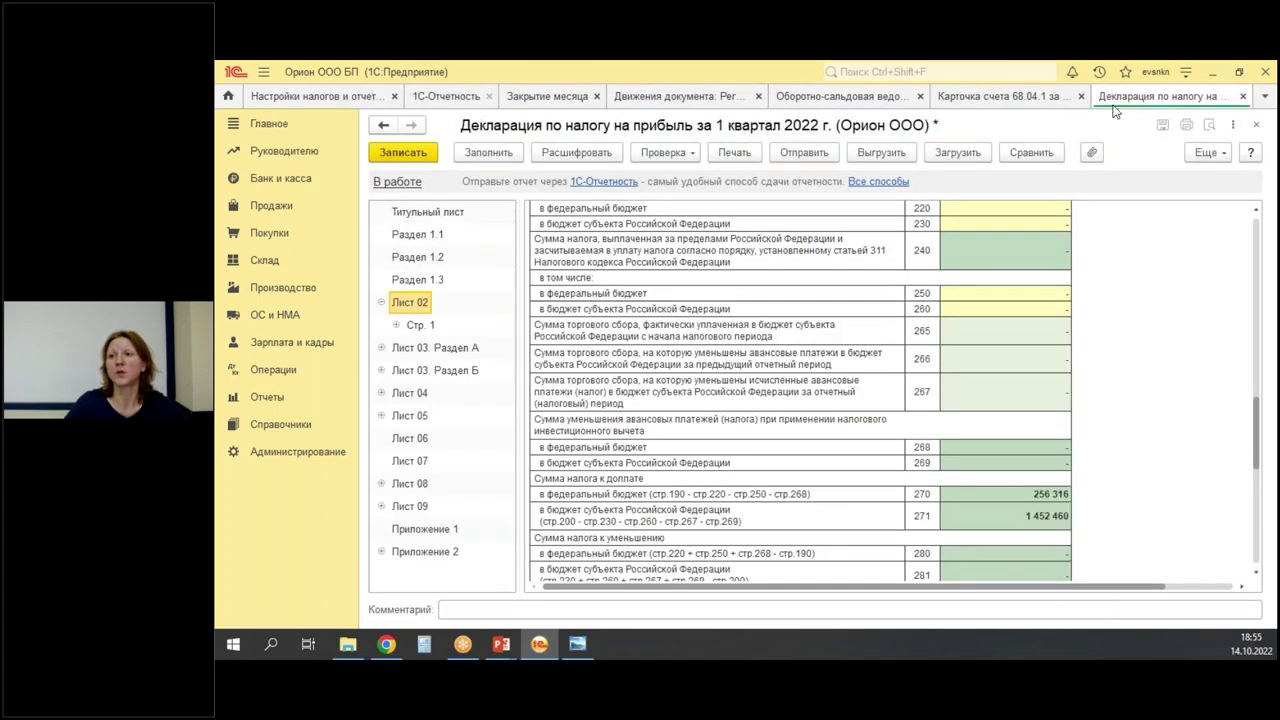
{"action": "left_click", "coordinate": [848, 98]}
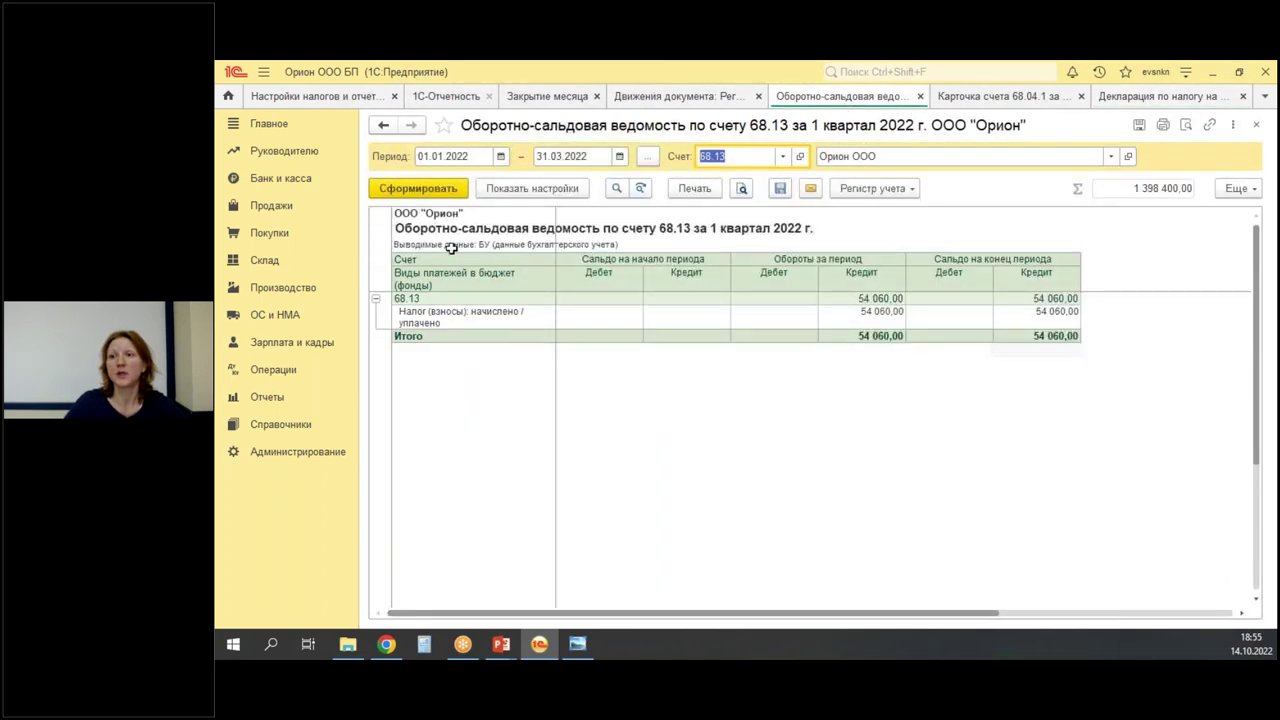
{"action": "left_click", "coordinate": [566, 158]}
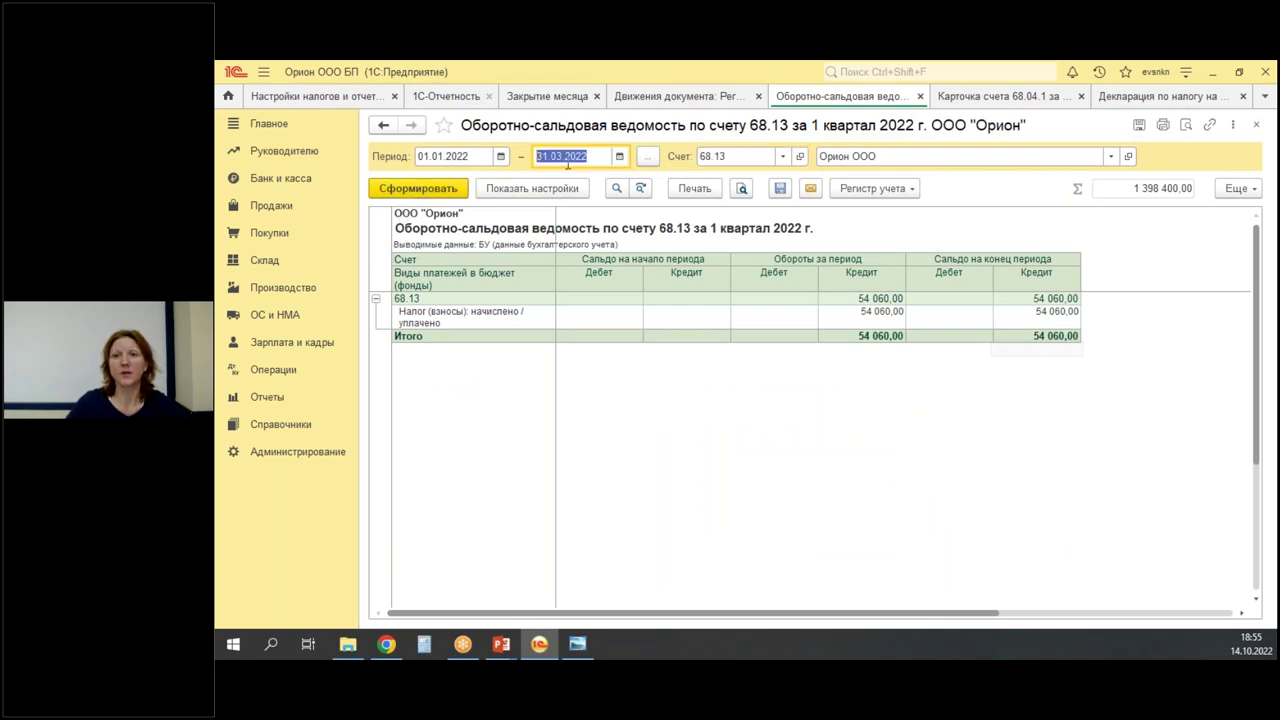
{"action": "type", "text": "25.04.2022"}
{"action": "key", "text": "Tab"}
{"action": "left_click", "coordinate": [418, 189]}
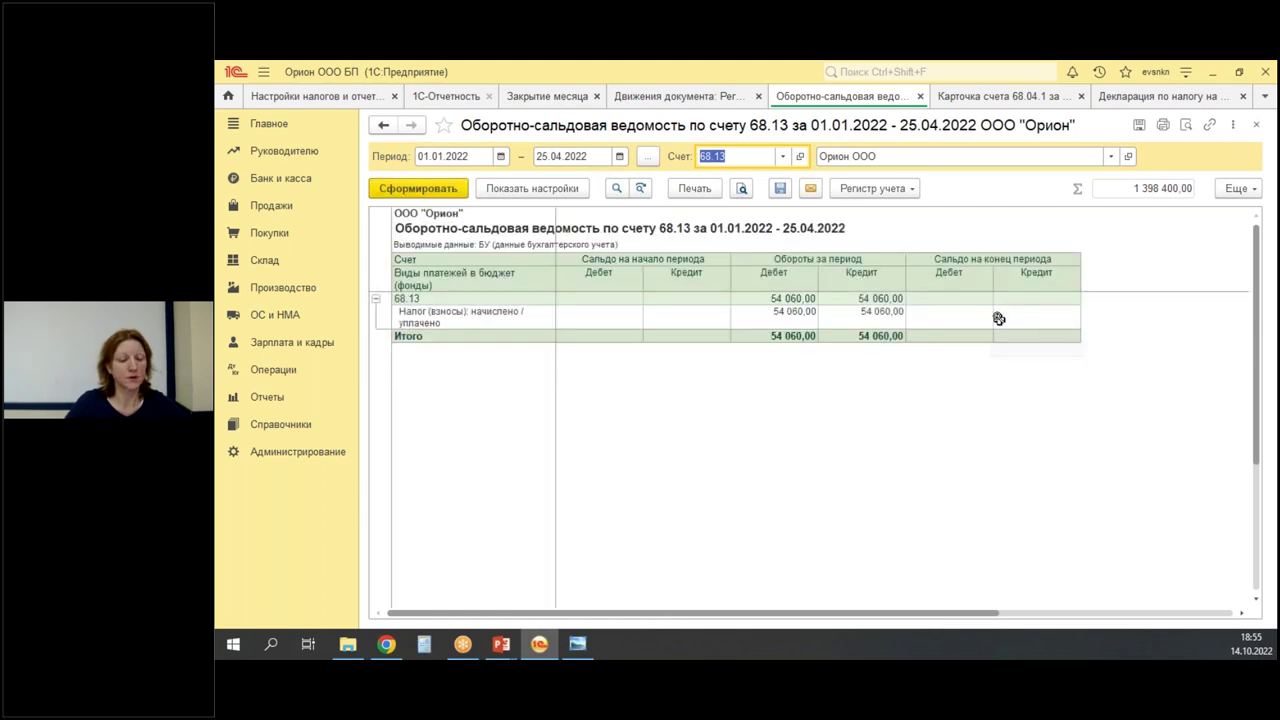
{"action": "left_click_drag", "start_coordinate": [930, 284], "coordinate": [1096, 344]}
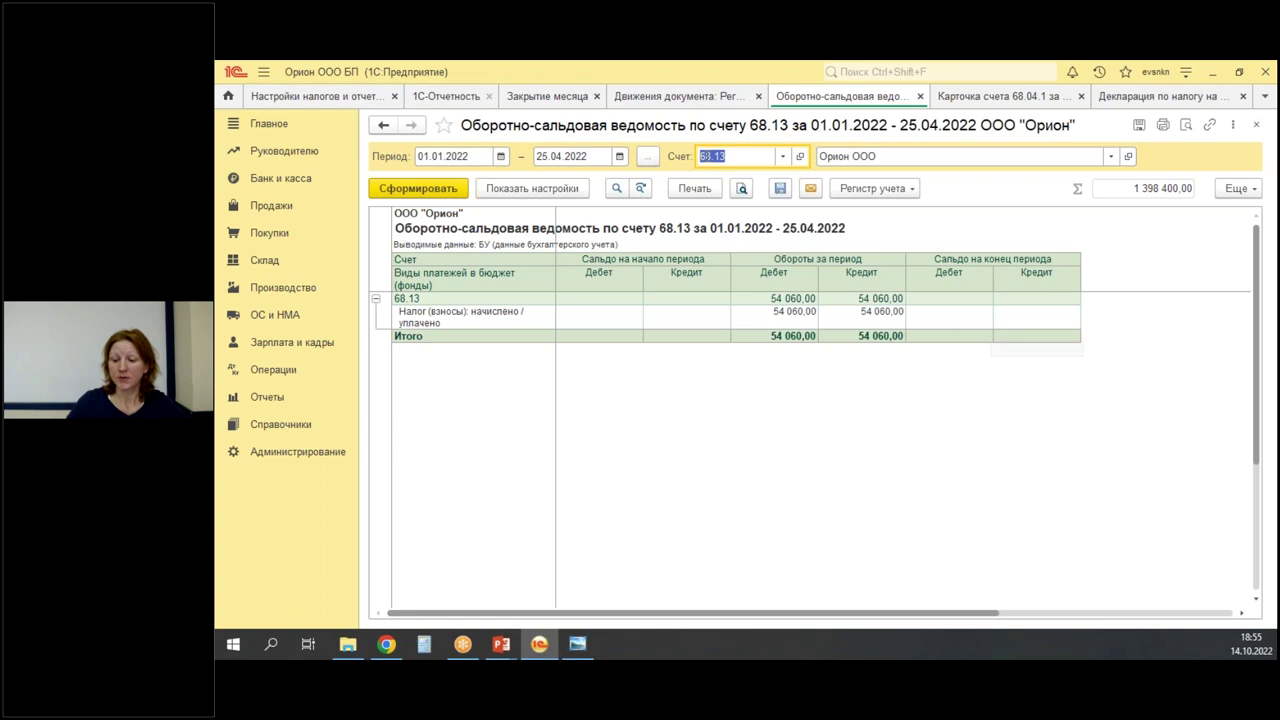
Generate the turnover report for account 68.04.1 through 25.04.2022 and examine the regional budget's closing credit balance.
{"action": "type", "text": "68041"}
{"action": "key", "text": "Tab"}
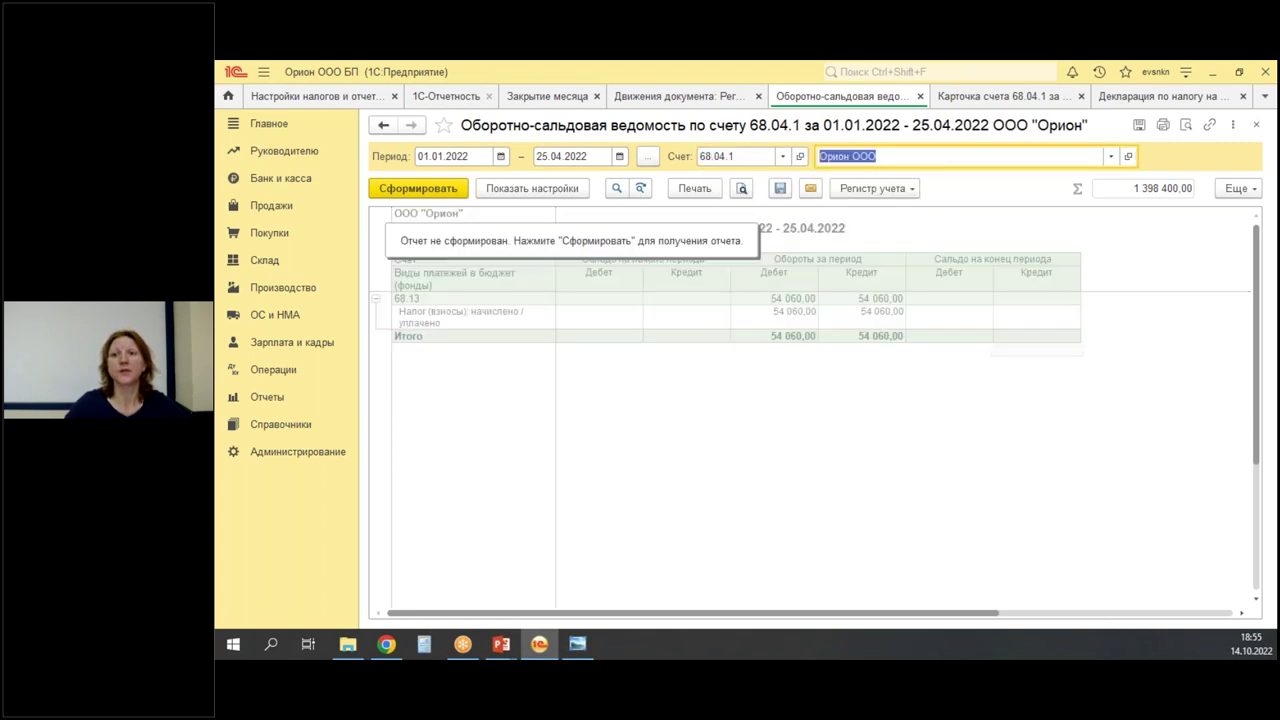
{"action": "left_click", "coordinate": [521, 193]}
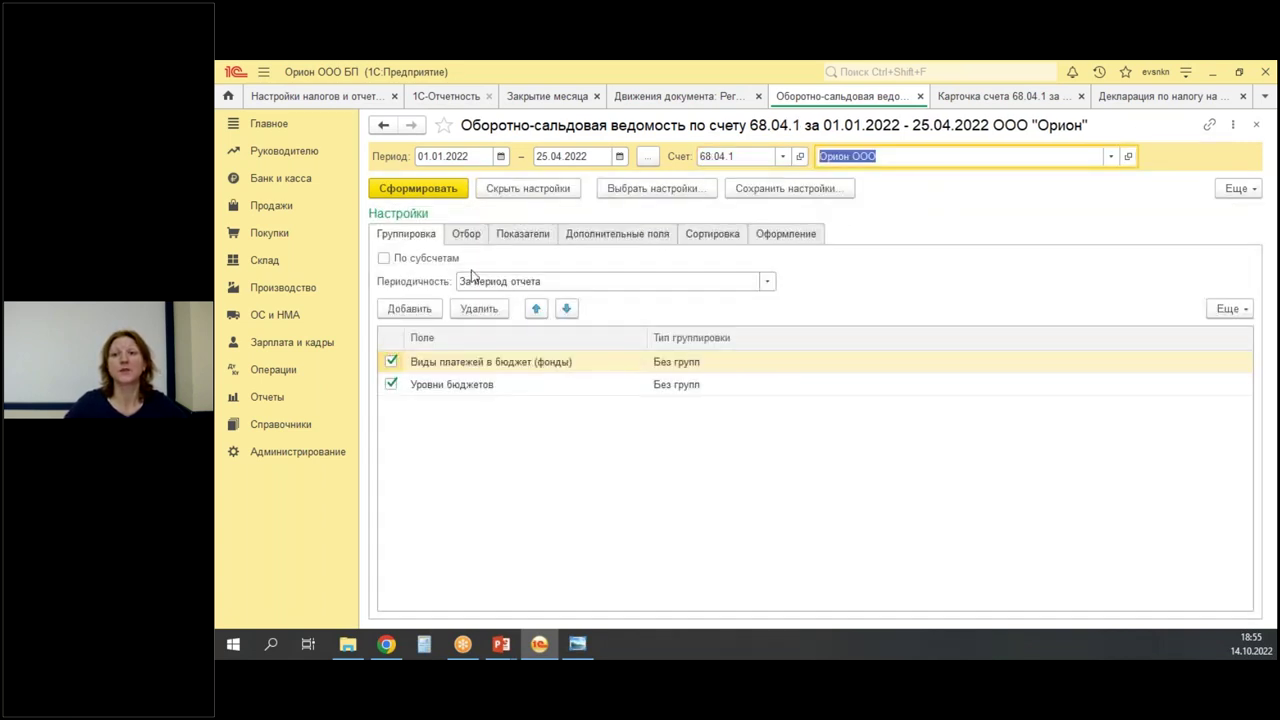
{"action": "left_click", "coordinate": [418, 188]}
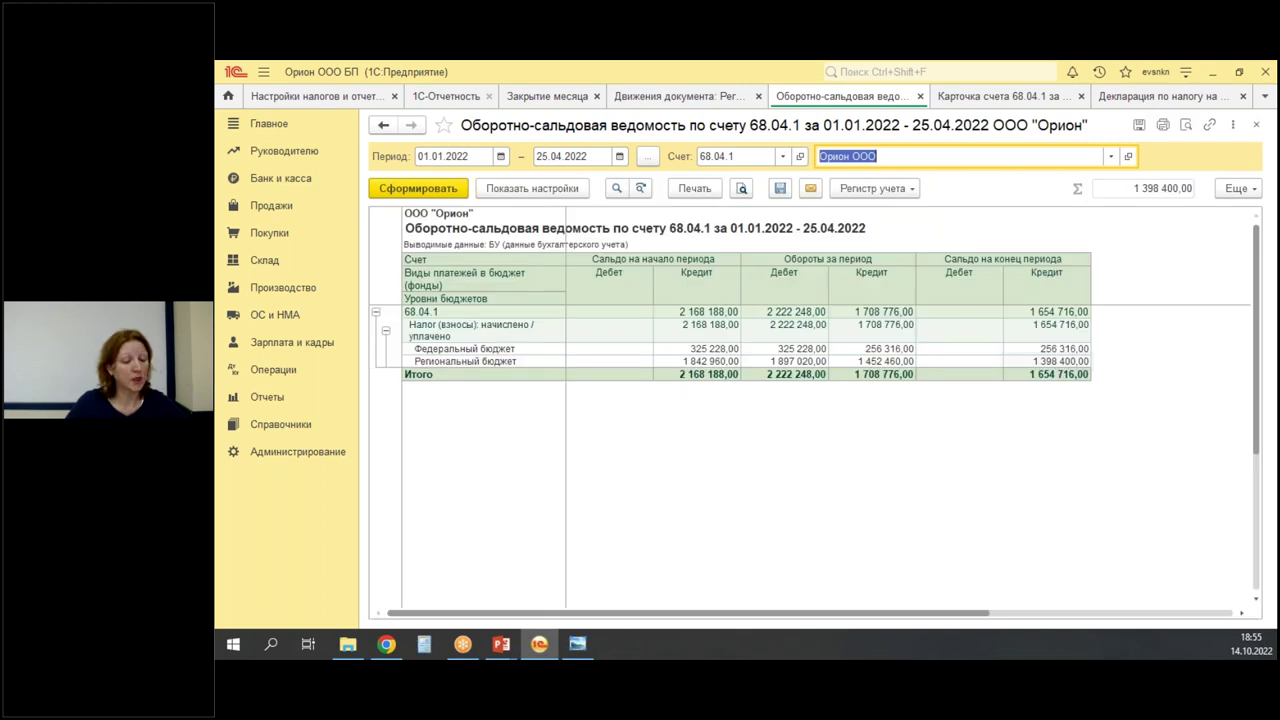
{"action": "mouse_move", "coordinate": [988, 293]}
{"action": "left_mouse_down"}
{"action": "mouse_move", "coordinate": [1077, 378]}
{"action": "mouse_move", "coordinate": [1117, 395]}
{"action": "left_mouse_up"}
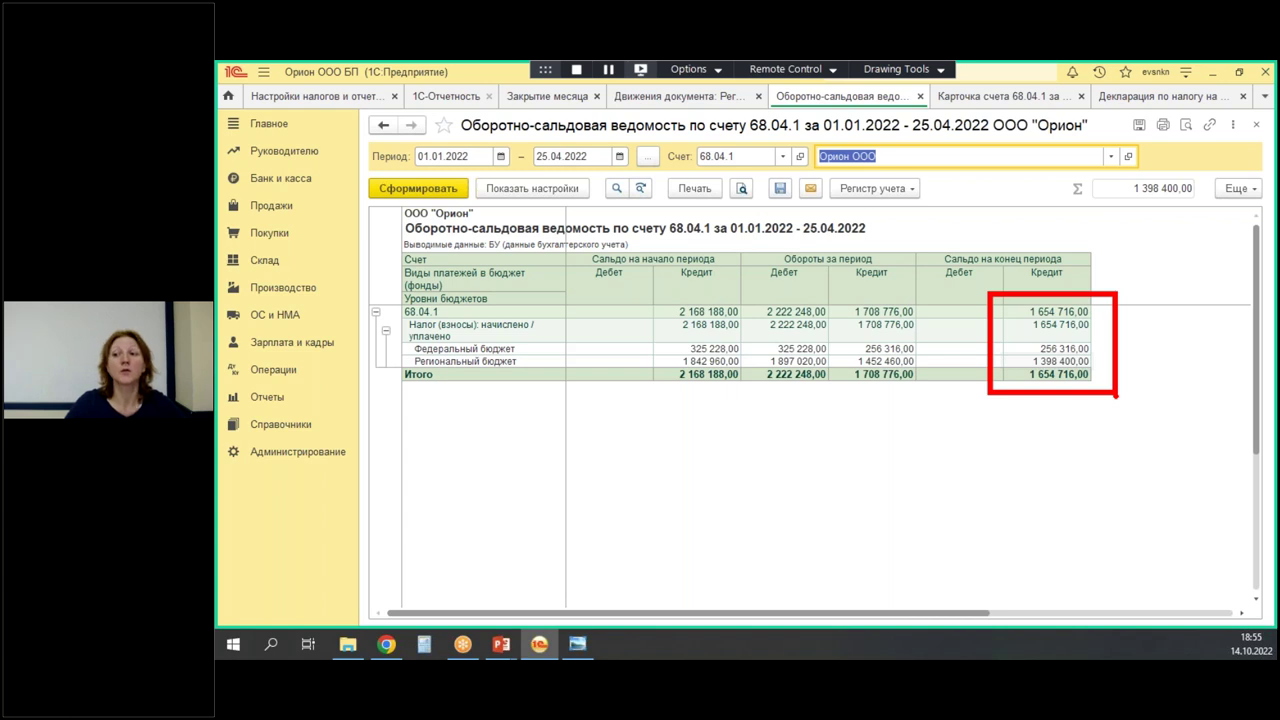
{"action": "key", "text": "Escape"}
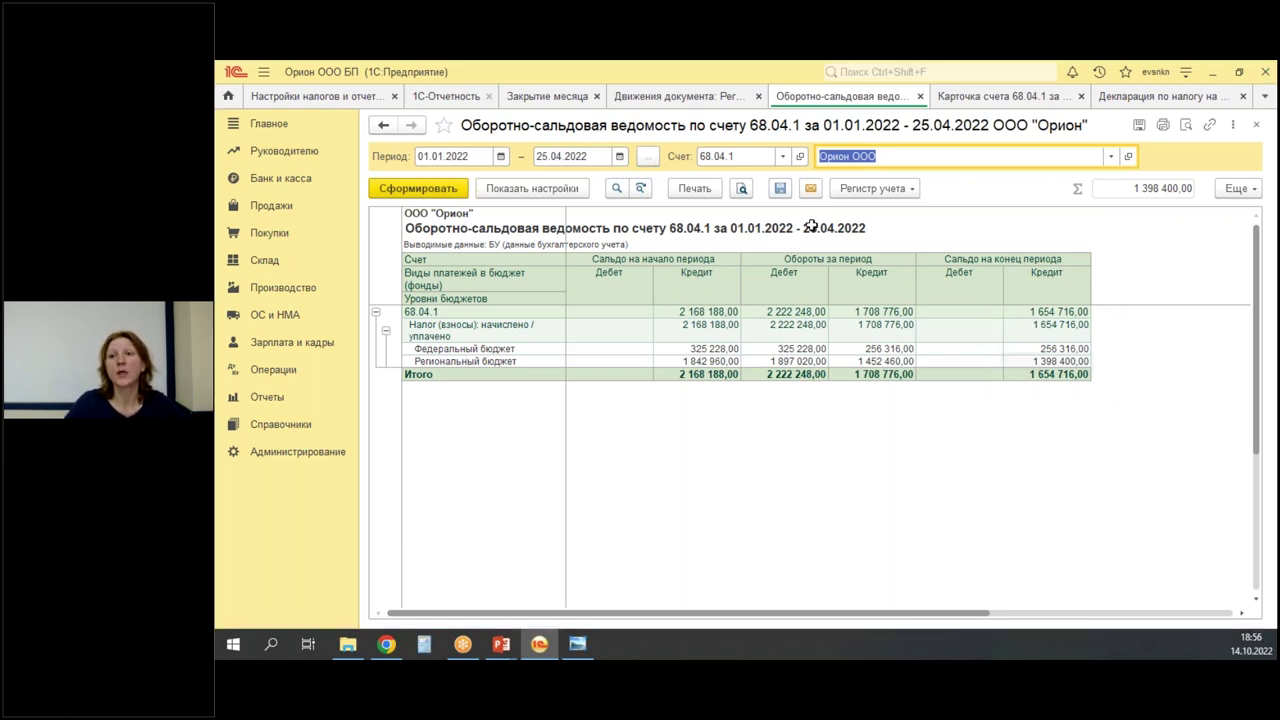
{"action": "left_click", "coordinate": [1058, 361]}
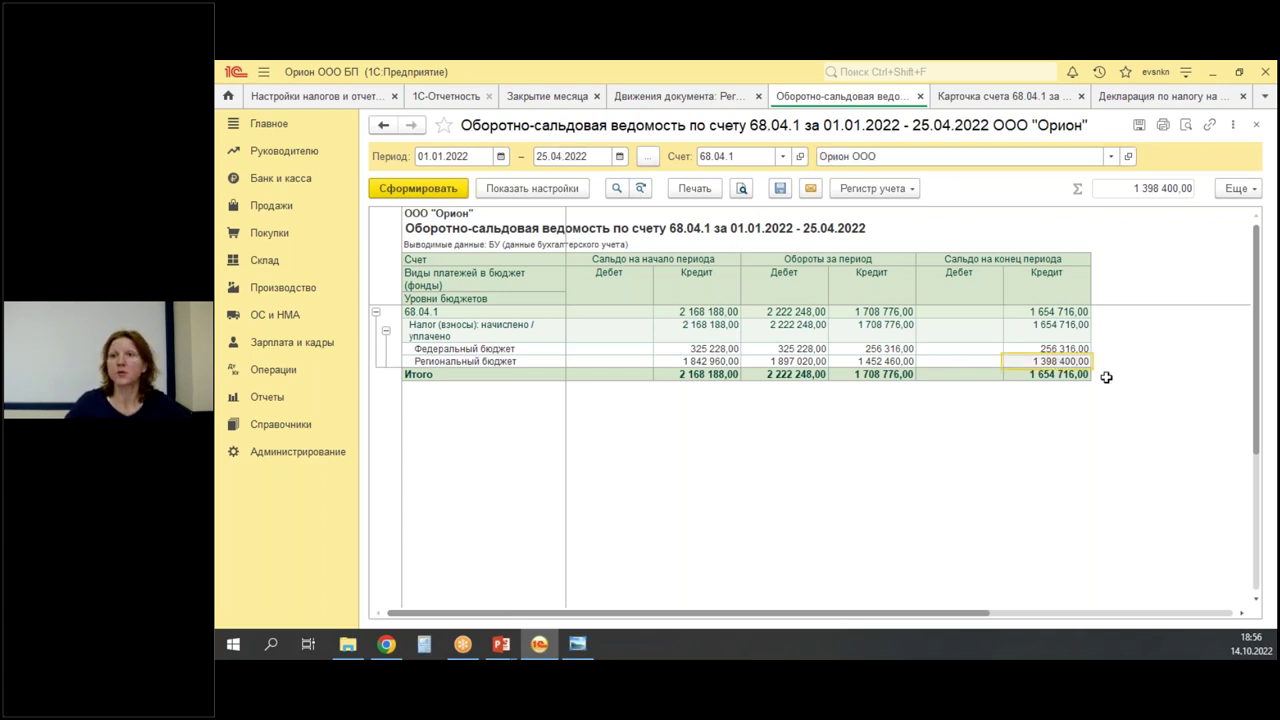
Enter the comment "1 398 400 бм; 256 316 фб" in the profit tax declaration from the 68.04.1 closing balances, and save the declaration.
{"action": "left_click", "coordinate": [1124, 98]}
{"action": "left_click", "coordinate": [547, 607]}
{"action": "type", "text": "1 398 400"}
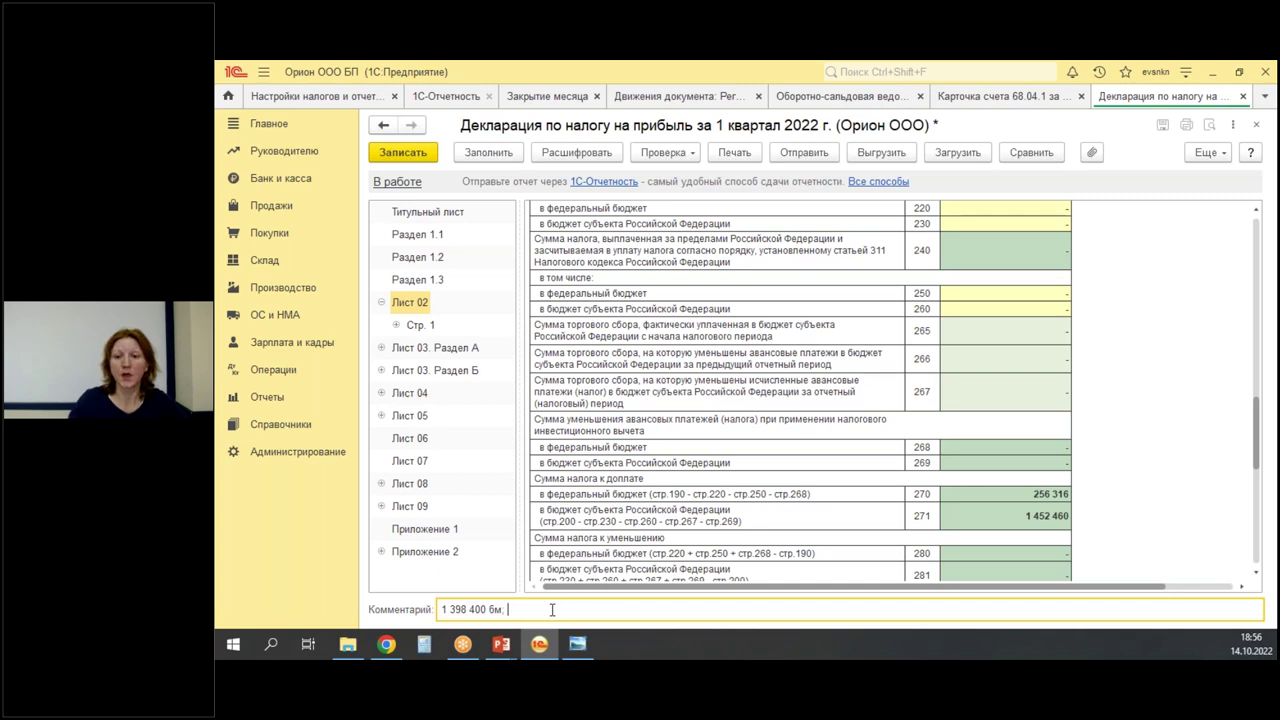
{"action": "left_click", "coordinate": [849, 97]}
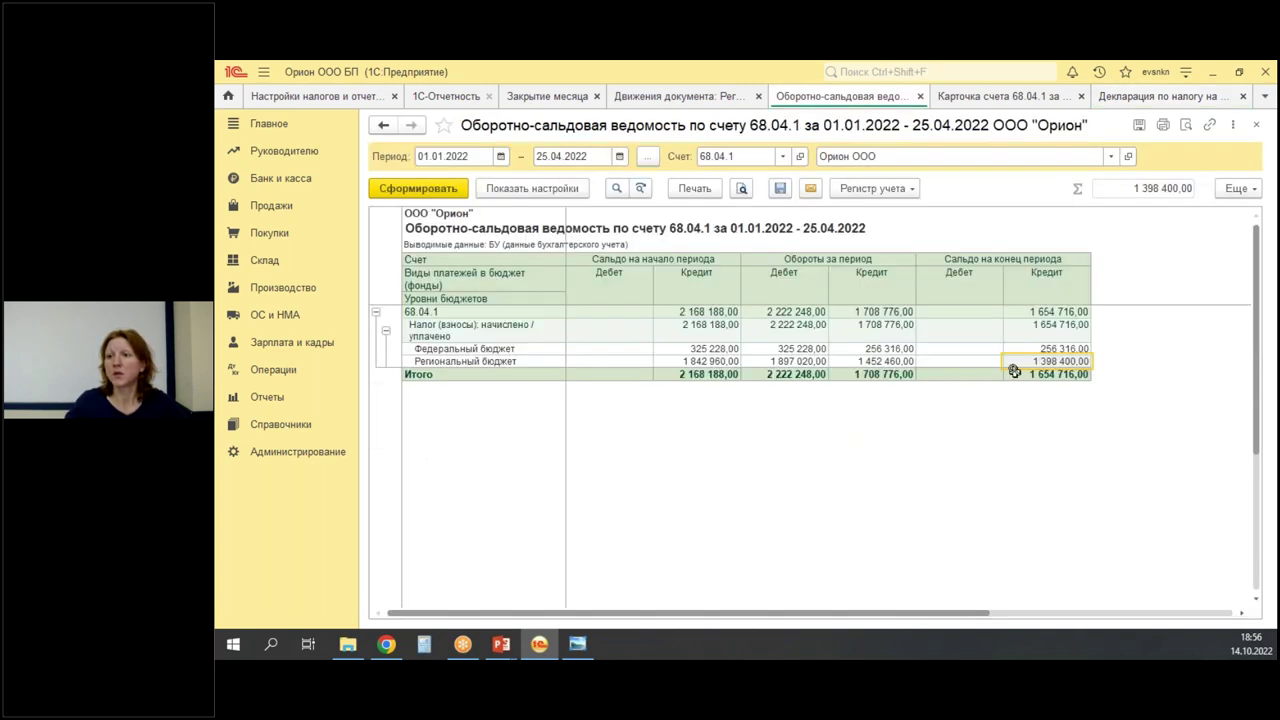
{"action": "left_click", "coordinate": [1030, 349]}
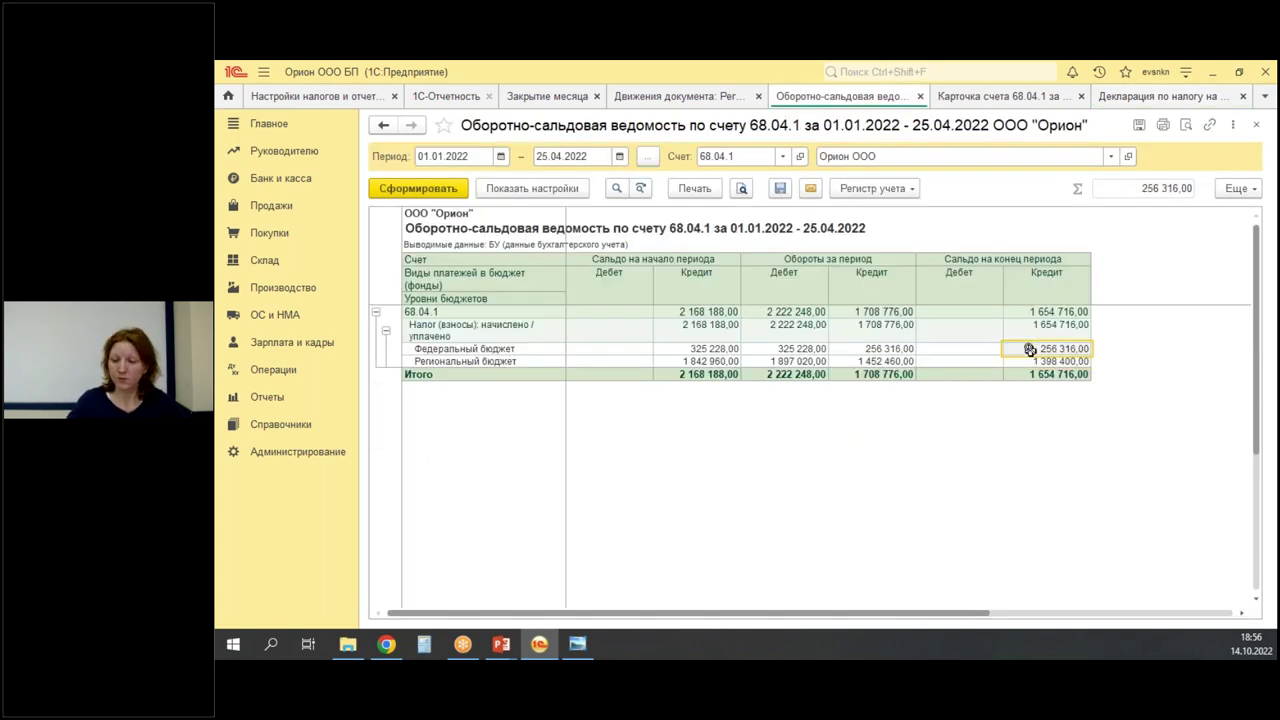
{"action": "left_click", "coordinate": [1166, 97]}
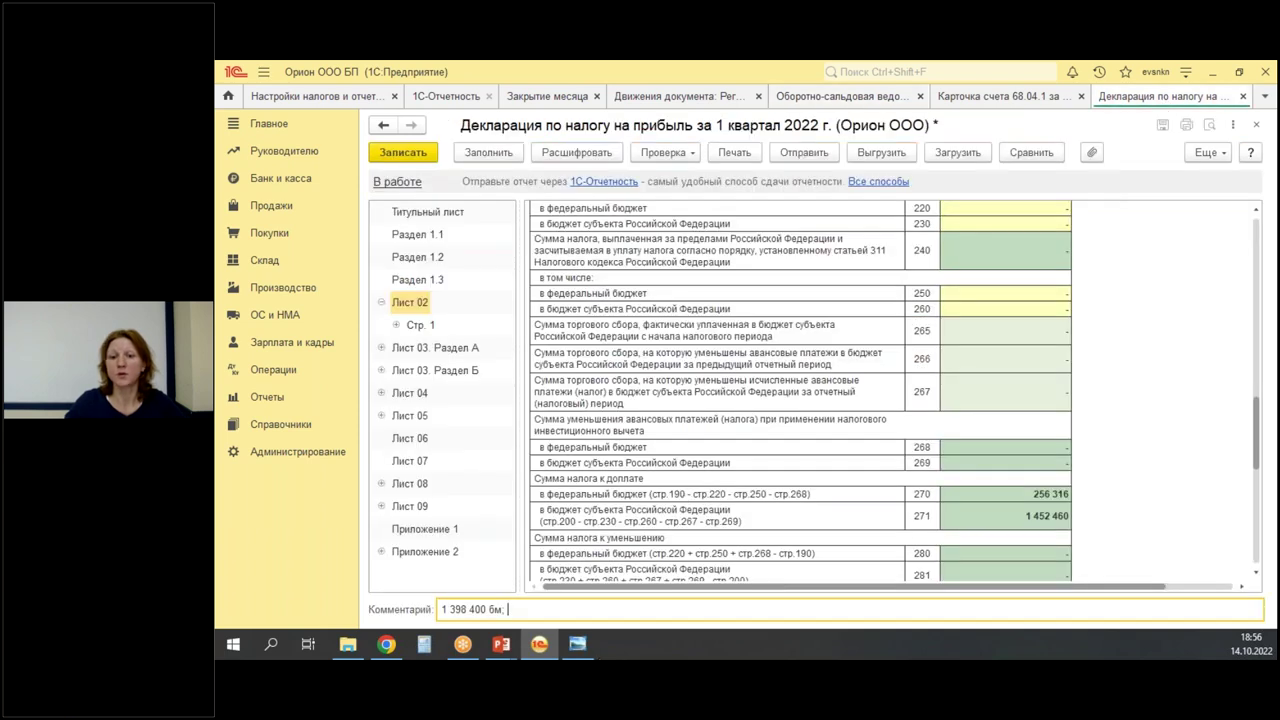
{"action": "type", "text": "256 316 фб"}
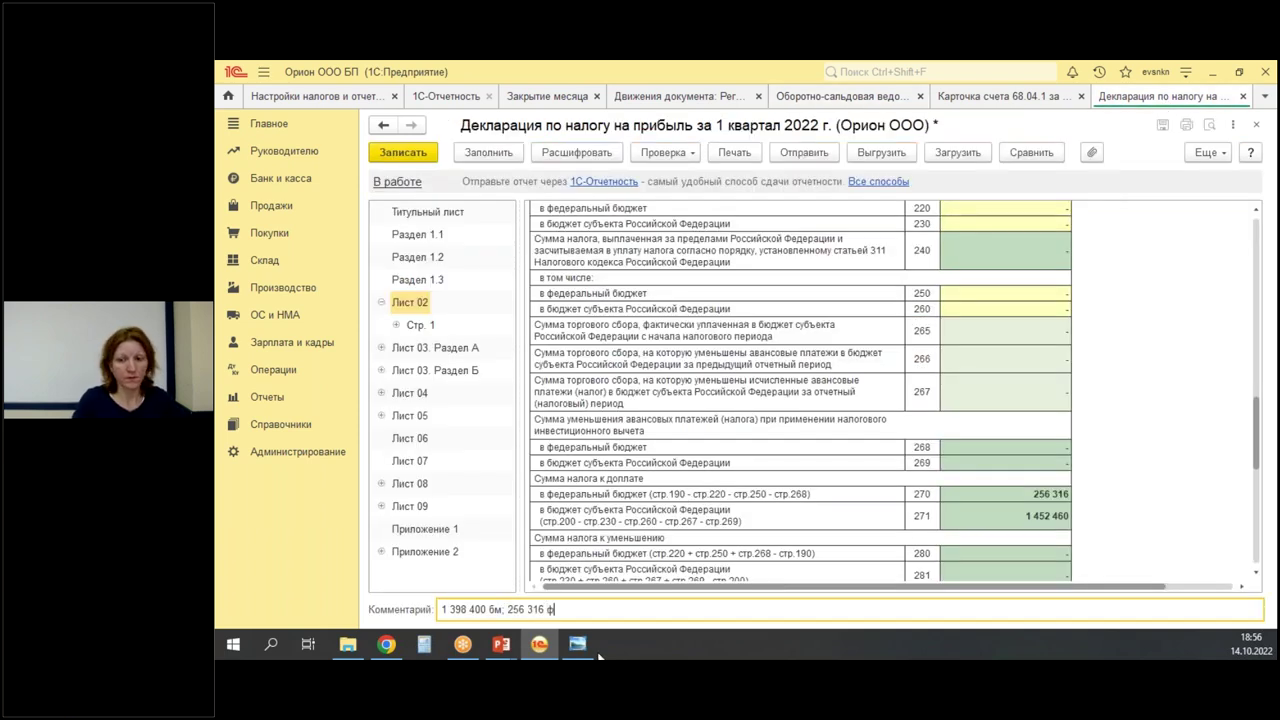
{"action": "left_click", "coordinate": [404, 152]}
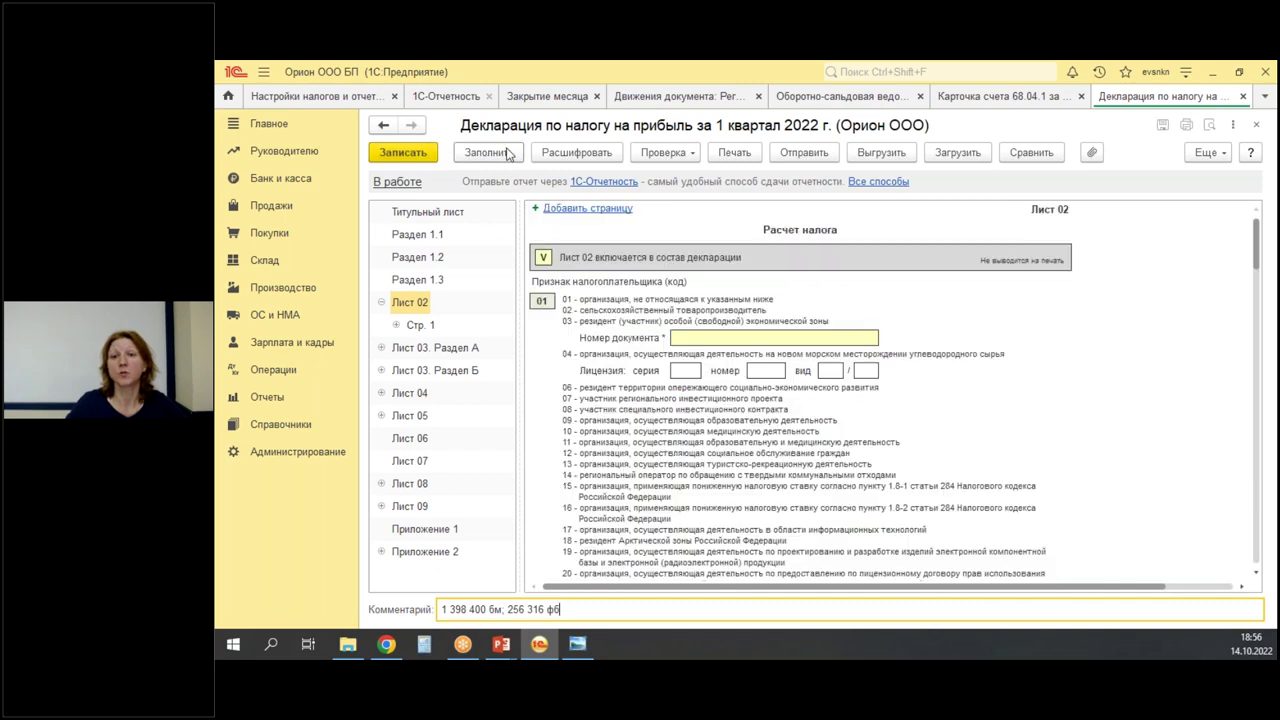
Refill the profit tax declaration from the accounting data and bring up the trade fee lines 265–267 on Лист 02.
{"action": "left_click", "coordinate": [490, 155]}
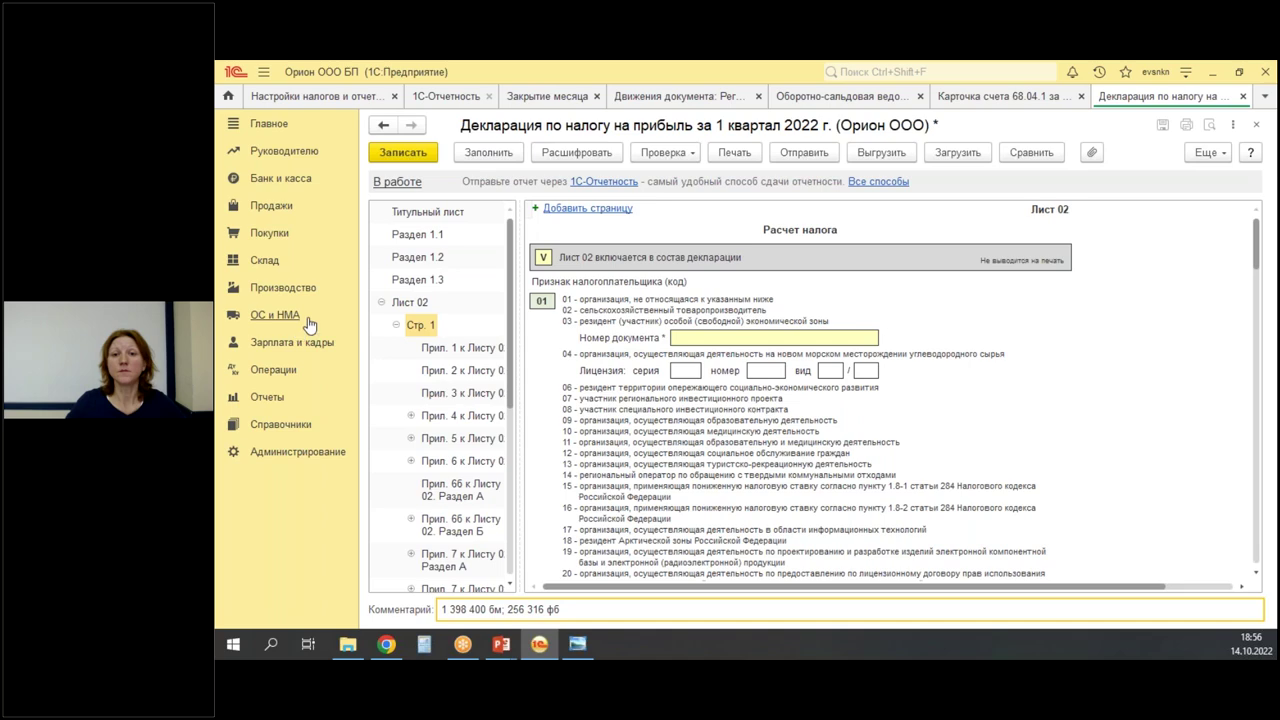
{"action": "left_click", "coordinate": [415, 303]}
{"action": "scroll", "coordinate": [1006, 354], "scroll_direction": "down", "scroll_amount": 2}
{"action": "scroll", "coordinate": [1006, 354], "scroll_direction": "down", "scroll_amount": 15}
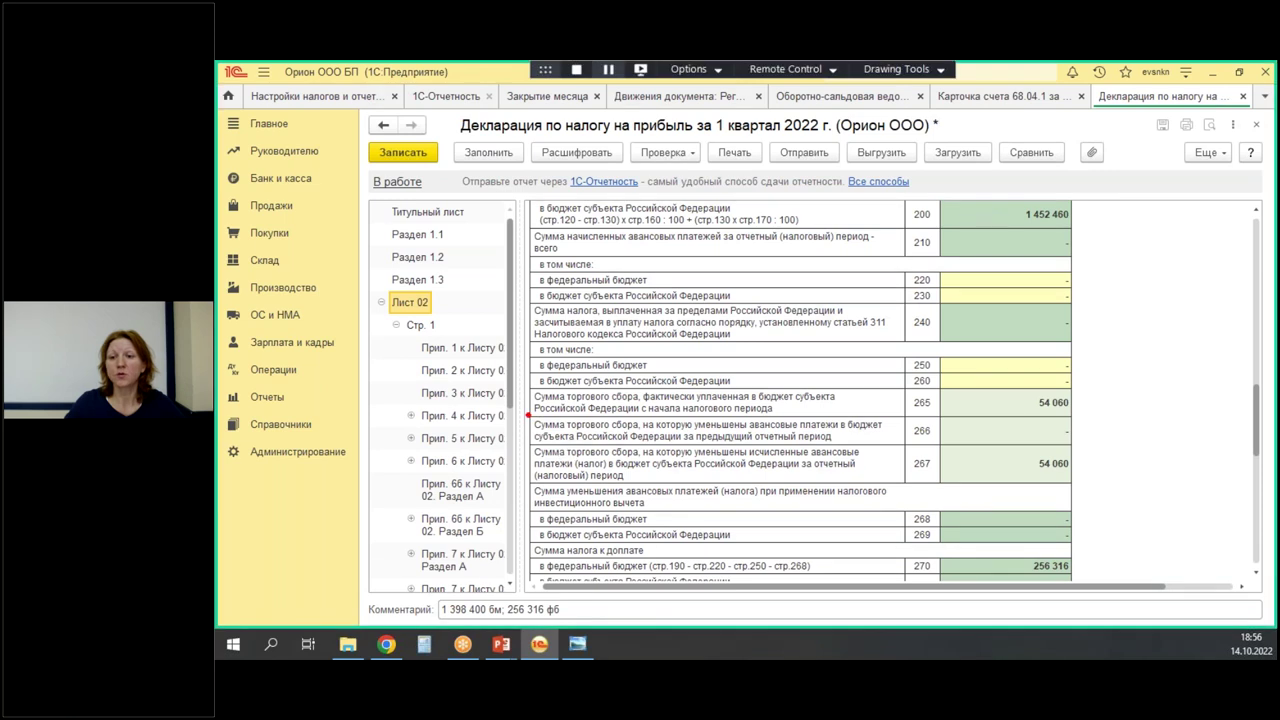
Check trade fee lines 265–267 and the payable tax lines 270–271 on Лист 02, and save the declaration.
{"action": "mouse_move", "coordinate": [521, 410]}
{"action": "left_mouse_down"}
{"action": "mouse_move", "coordinate": [800, 446]}
{"action": "mouse_move", "coordinate": [893, 444]}
{"action": "left_mouse_up"}
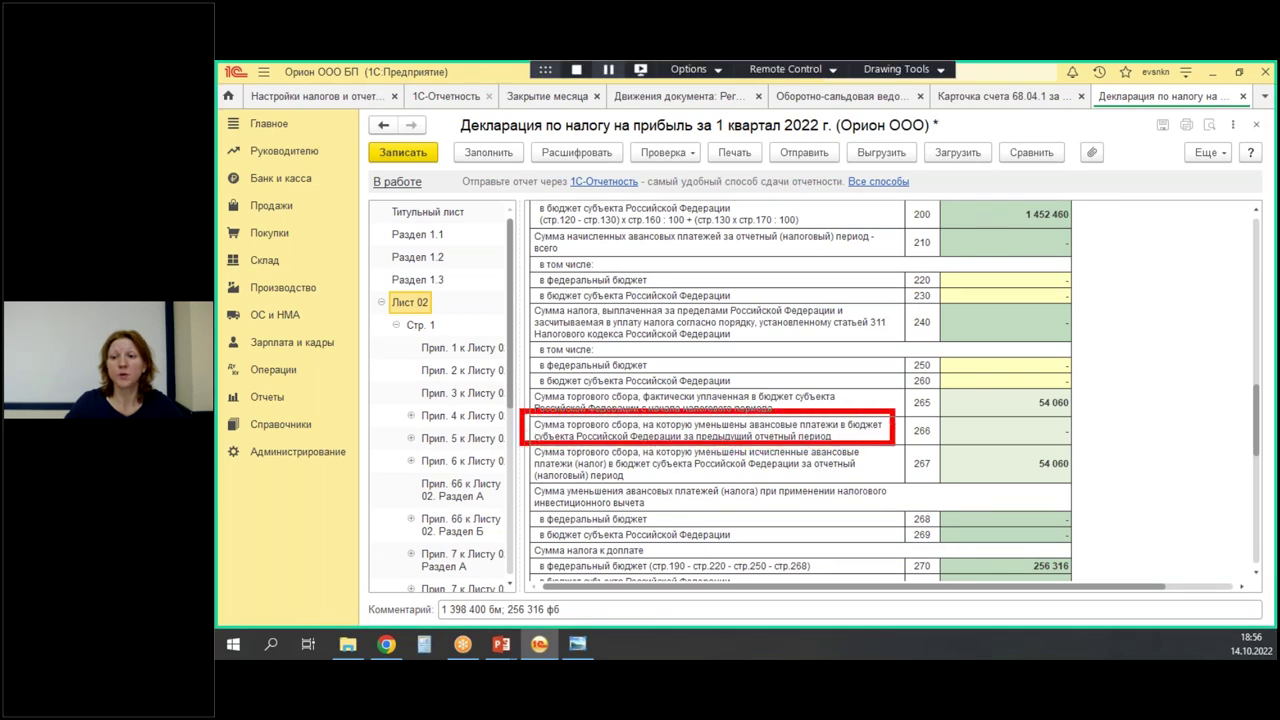
{"action": "left_click_drag", "start_coordinate": [705, 140], "coordinate": [739, 143]}
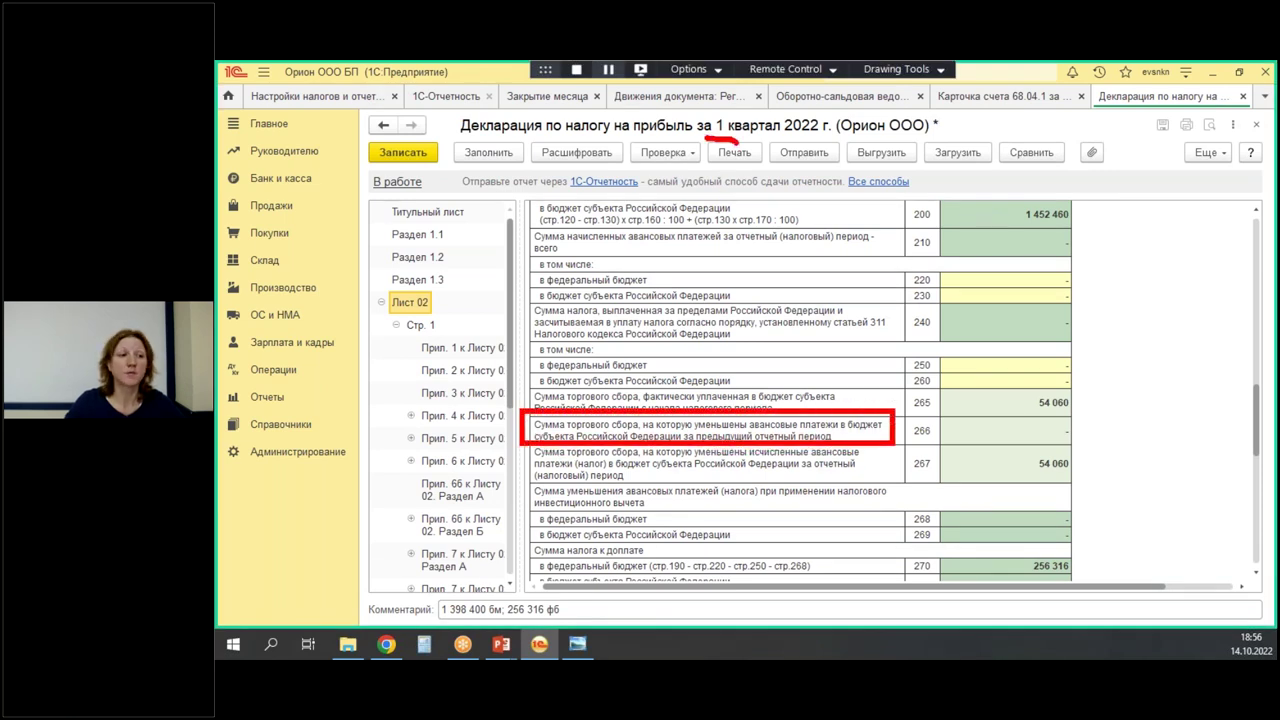
{"action": "mouse_move", "coordinate": [952, 421]}
{"action": "left_mouse_down"}
{"action": "mouse_move", "coordinate": [966, 438]}
{"action": "mouse_move", "coordinate": [955, 443]}
{"action": "left_mouse_up"}
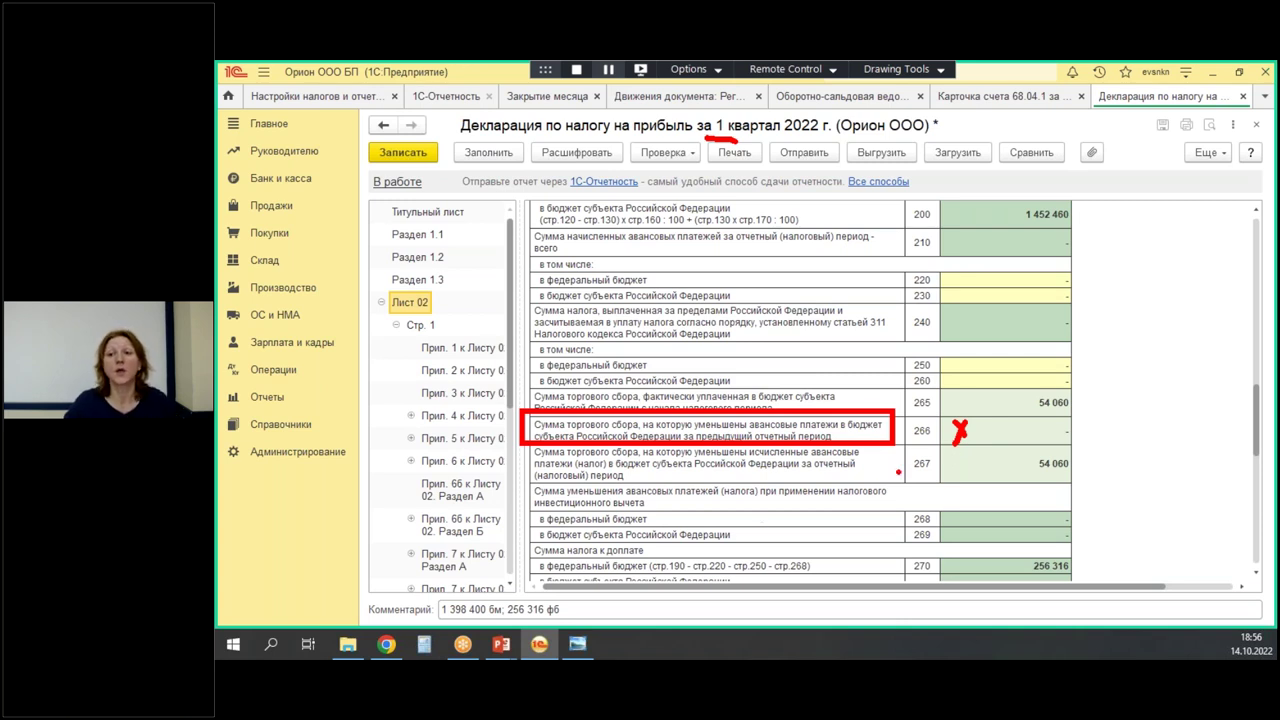
{"action": "key", "text": "Escape"}
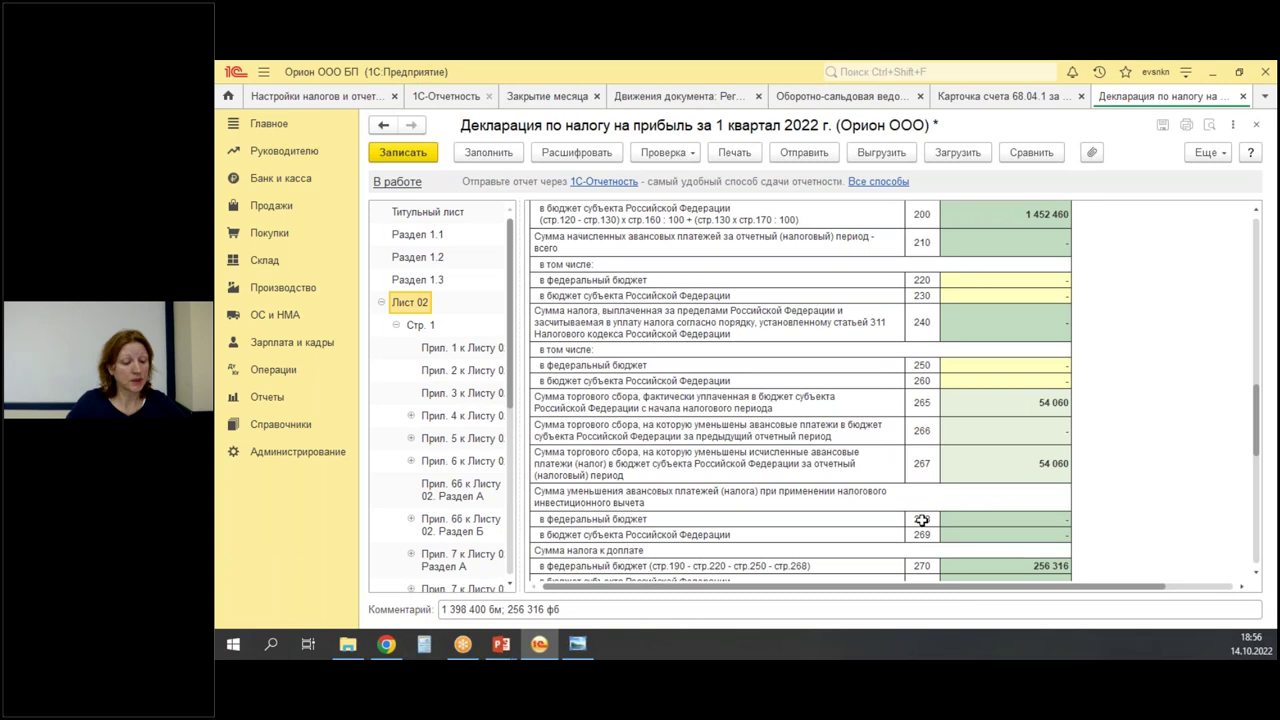
{"action": "left_click_drag", "start_coordinate": [1010, 452], "coordinate": [1091, 483]}
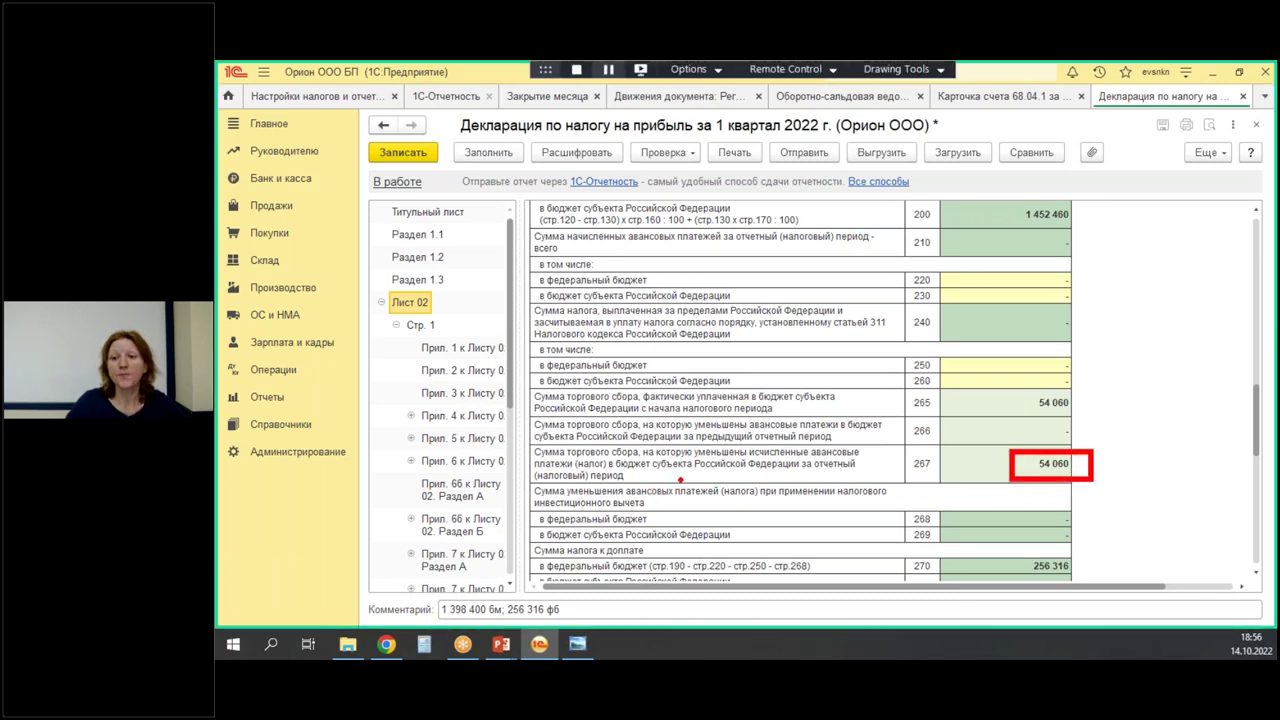
{"action": "left_click_drag", "start_coordinate": [801, 476], "coordinate": [862, 478]}
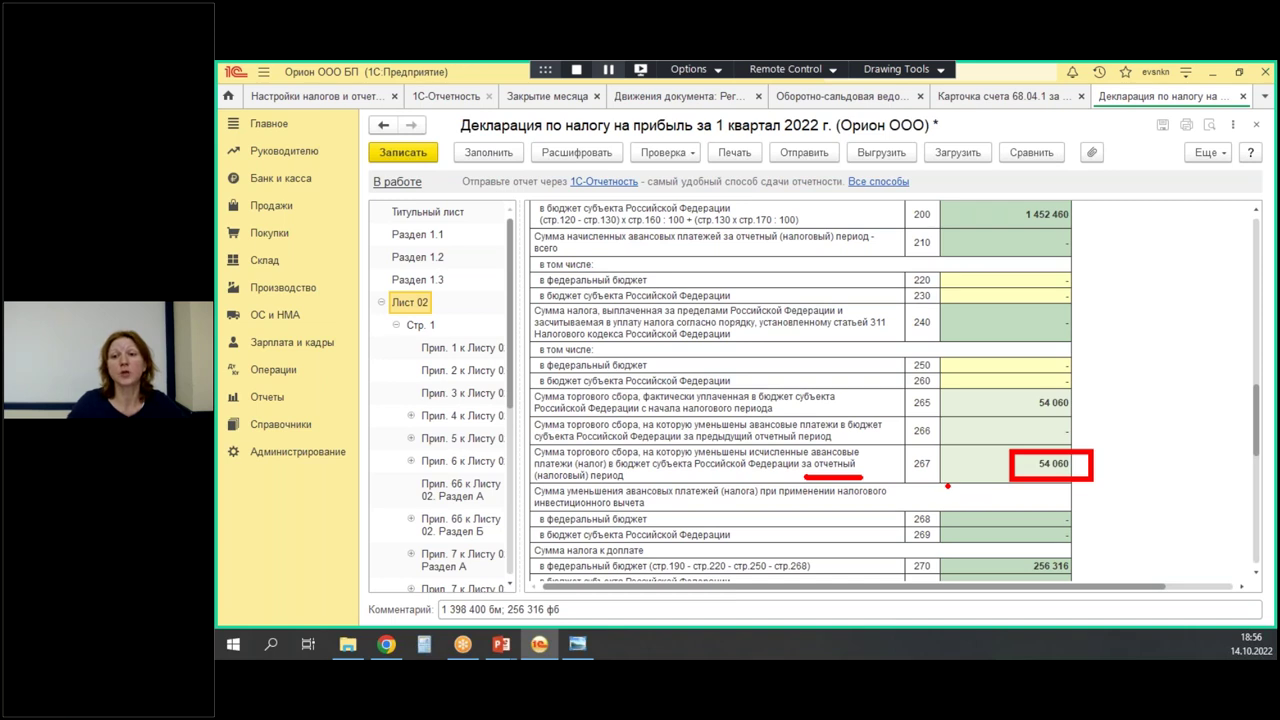
{"action": "mouse_move", "coordinate": [1046, 422]}
{"action": "left_mouse_down"}
{"action": "mouse_move", "coordinate": [1098, 392]}
{"action": "mouse_move", "coordinate": [1032, 414]}
{"action": "left_mouse_up"}
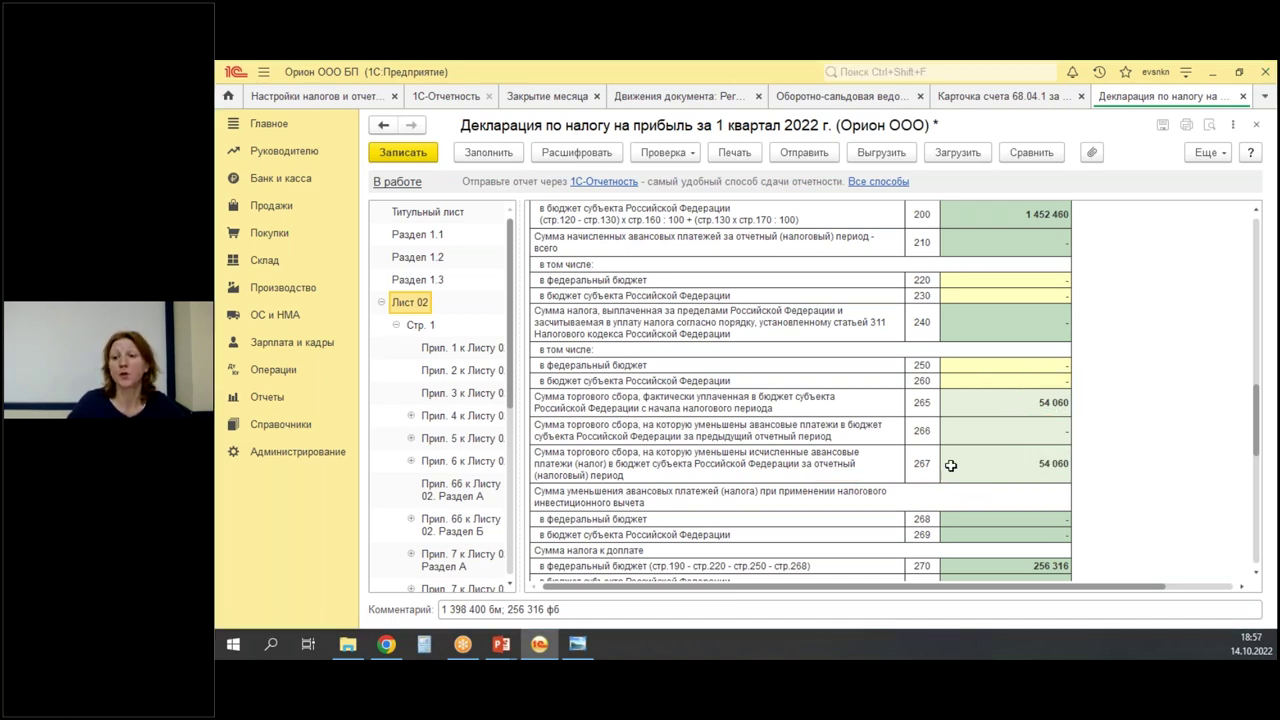
{"action": "scroll", "coordinate": [1082, 406], "scroll_direction": "down", "scroll_amount": 2}
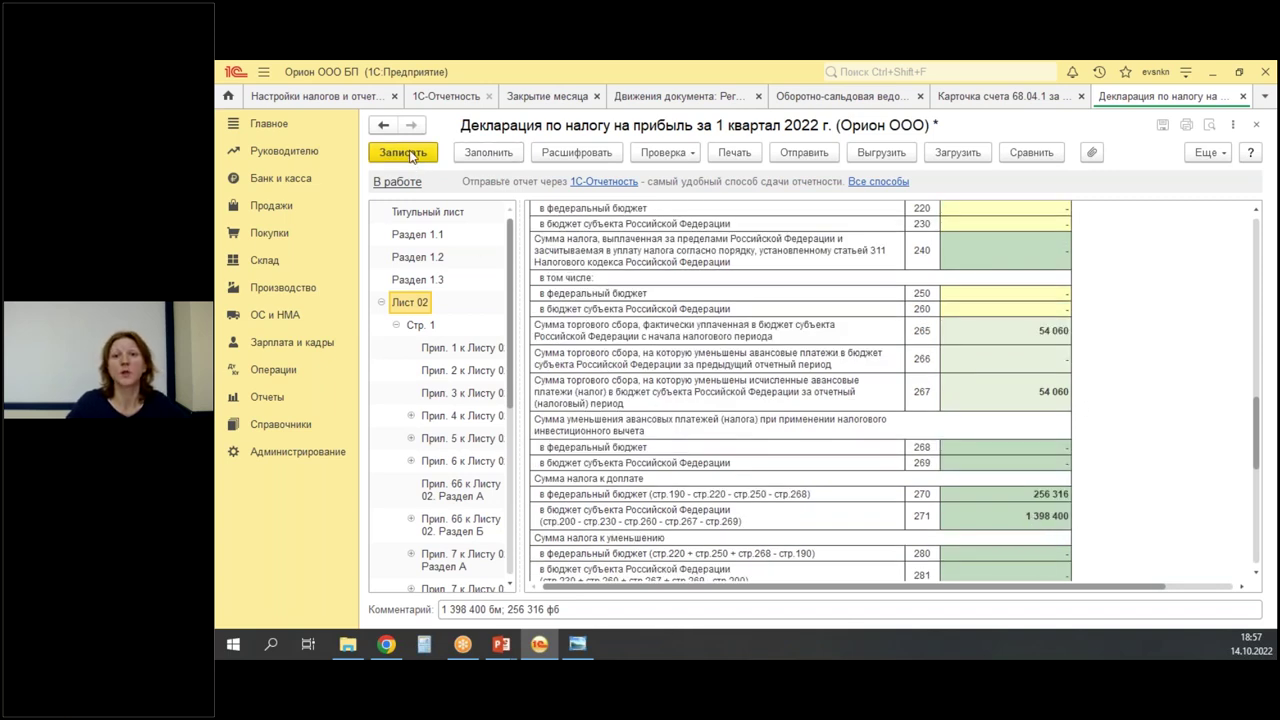
{"action": "left_click", "coordinate": [414, 153]}
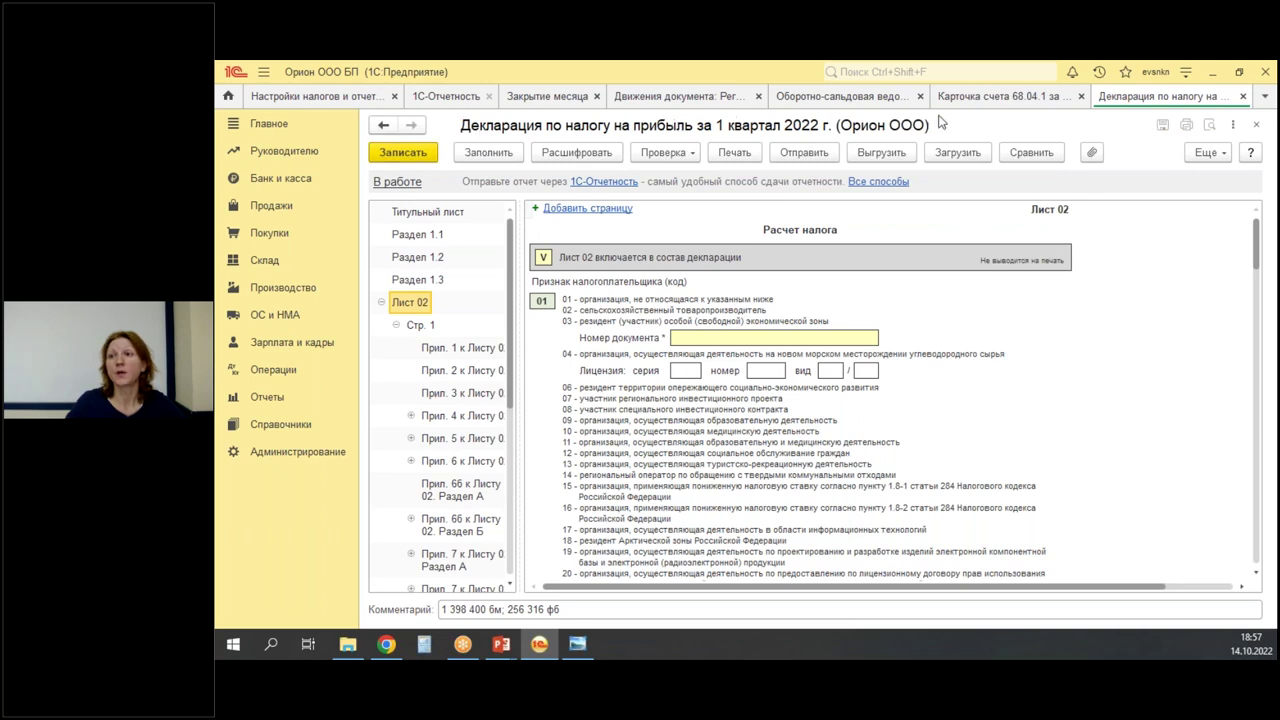
Create payment orders for only the regional and federal profit tax from the accrued taxes list dated 25.04.2022.
{"action": "left_click", "coordinate": [276, 181]}
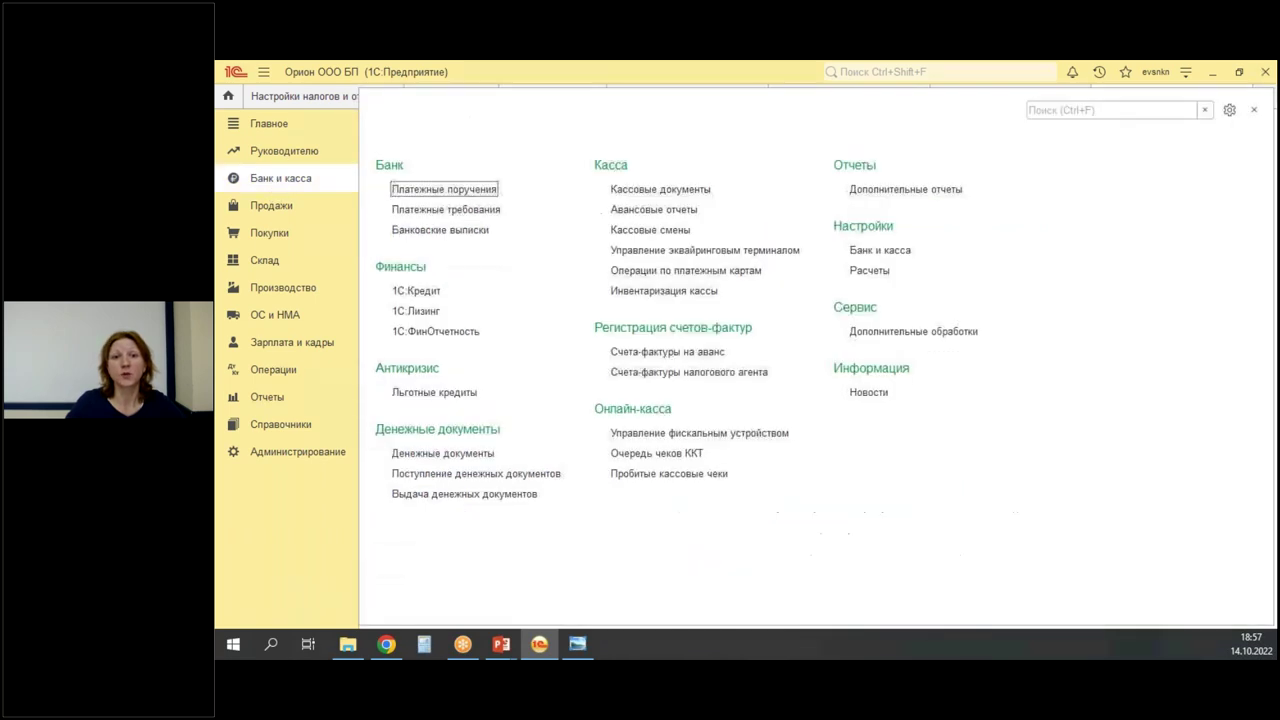
{"action": "left_click", "coordinate": [440, 192]}
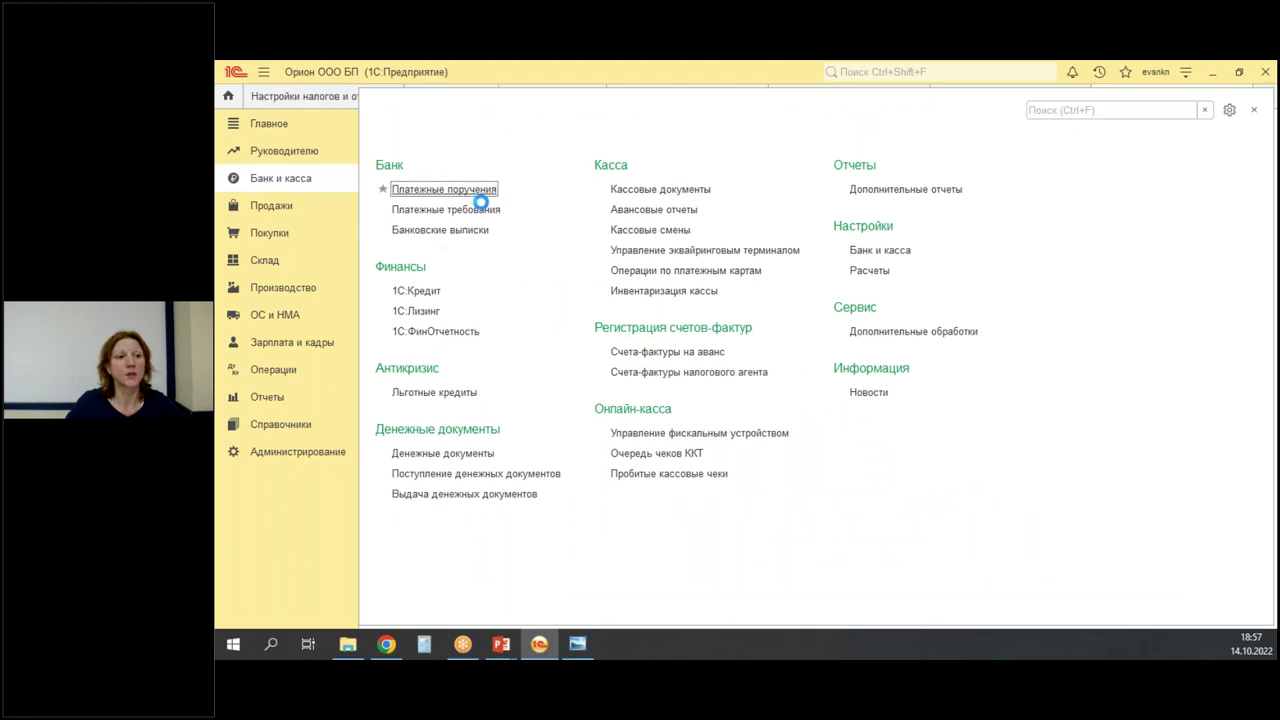
{"action": "left_click", "coordinate": [586, 205]}
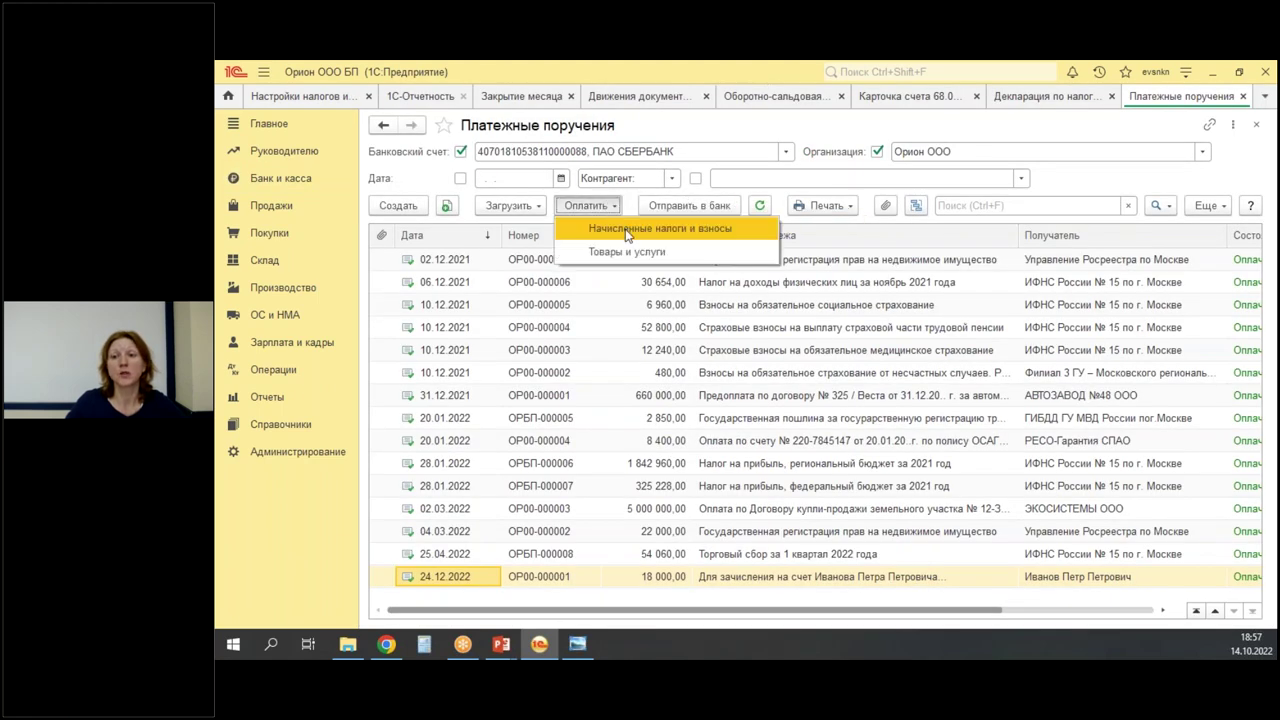
{"action": "left_click", "coordinate": [626, 230]}
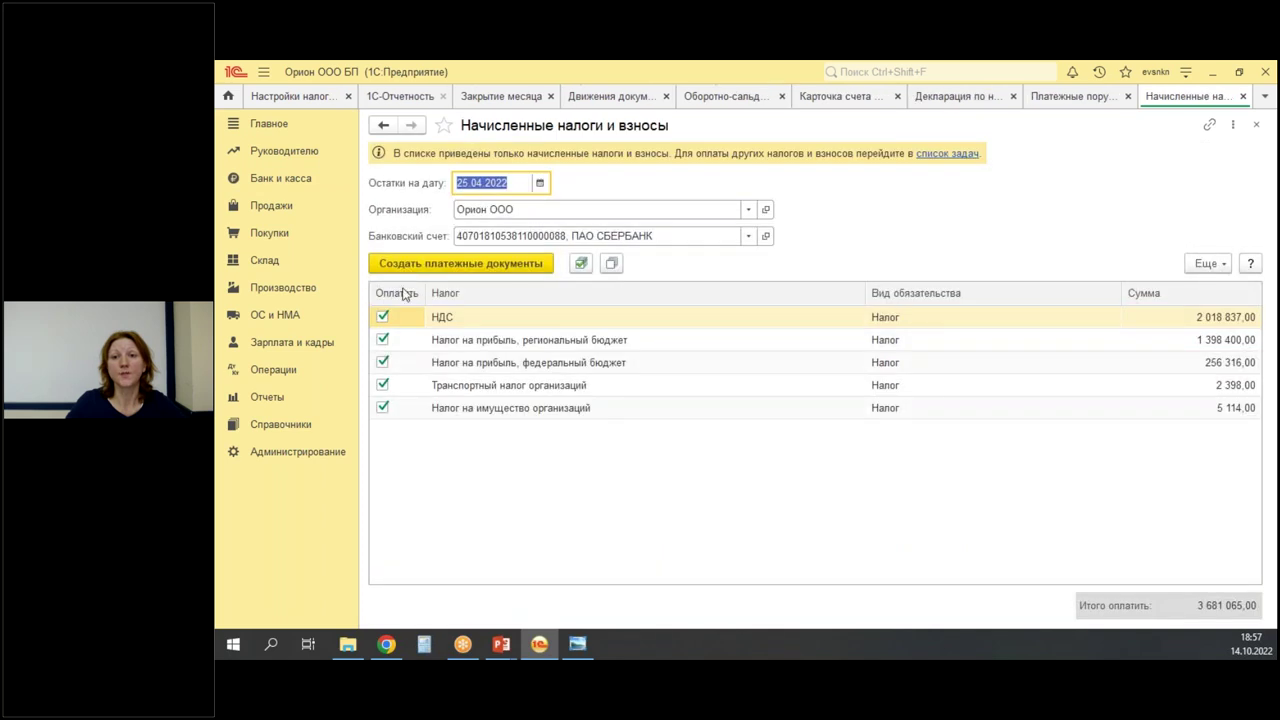
{"action": "left_click", "coordinate": [382, 316]}
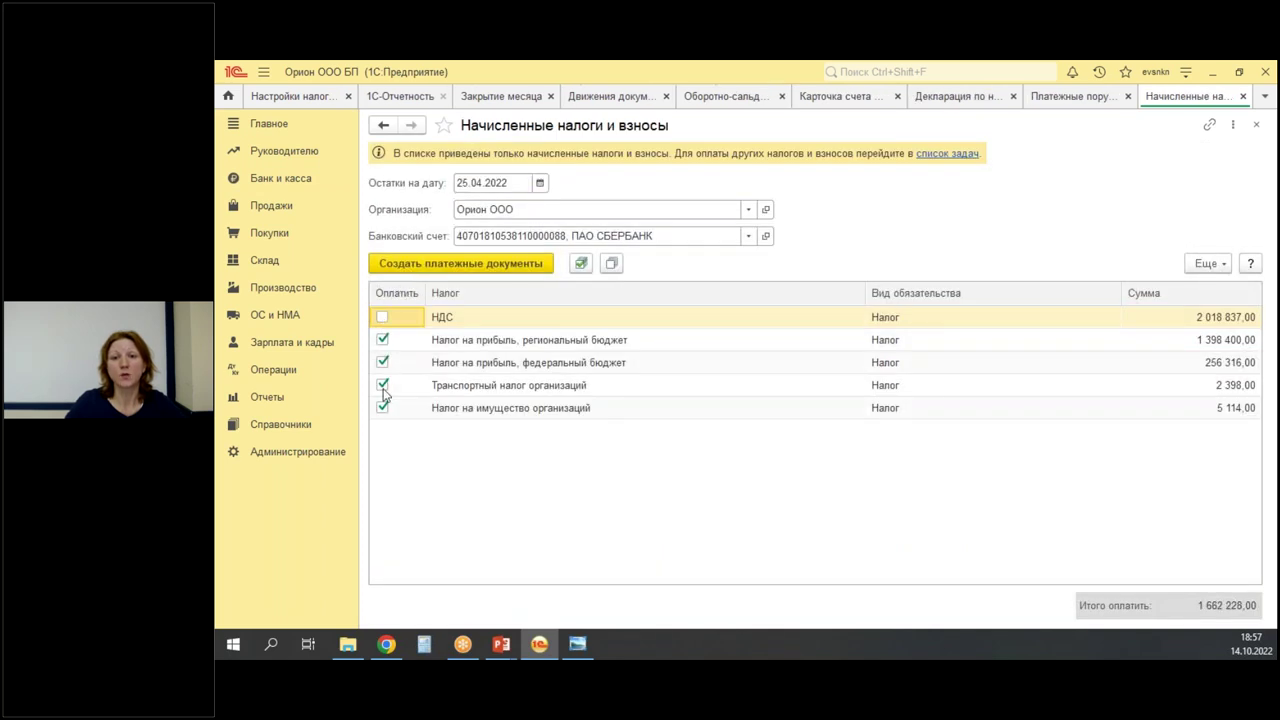
{"action": "left_click", "coordinate": [382, 387]}
{"action": "left_click", "coordinate": [382, 408]}
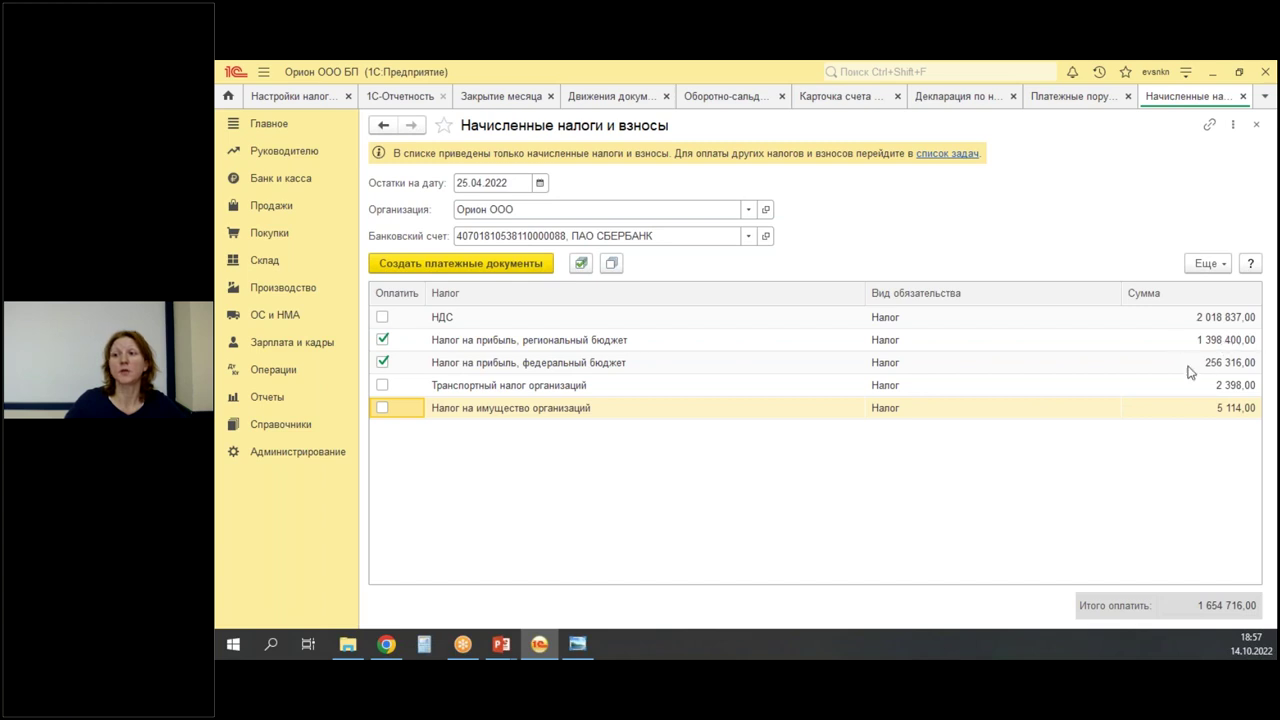
{"action": "left_click", "coordinate": [515, 265]}
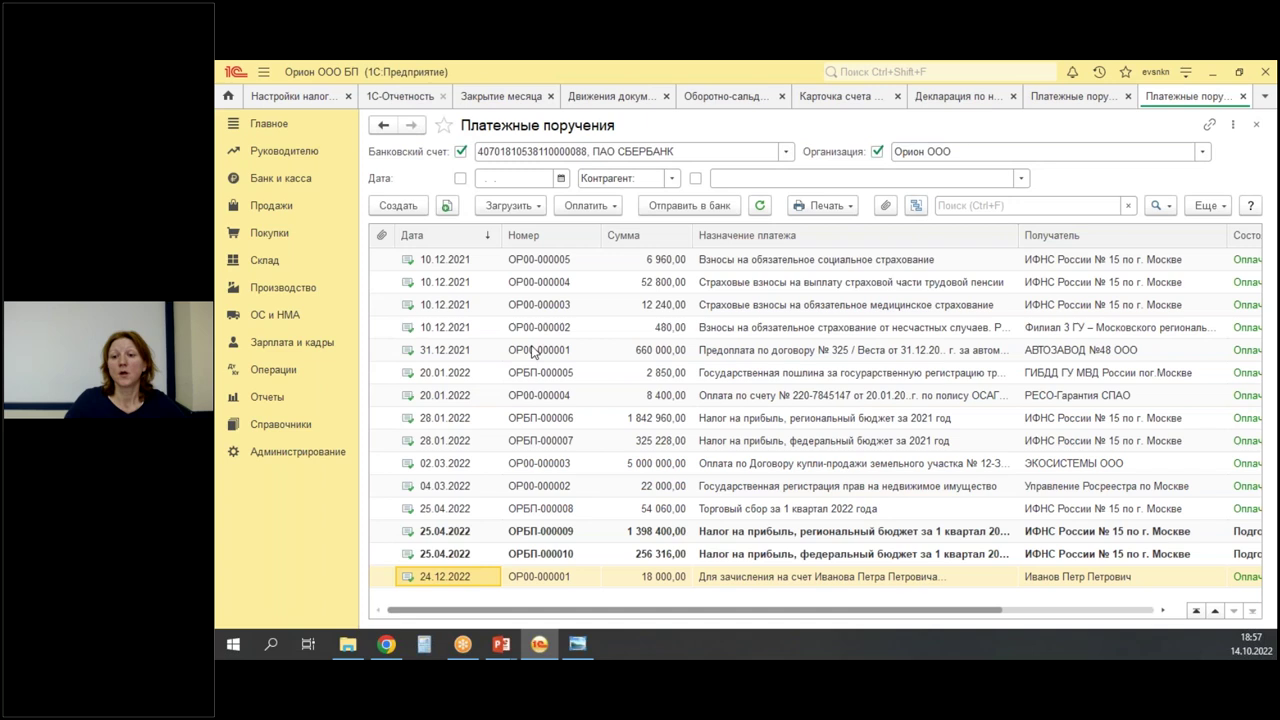
Create and post a bank account debit (Списание с расчетного счета) based on the first-quarter regional profit tax payment order.
{"action": "left_click", "coordinate": [643, 533]}
{"action": "right_click", "coordinate": [643, 533]}
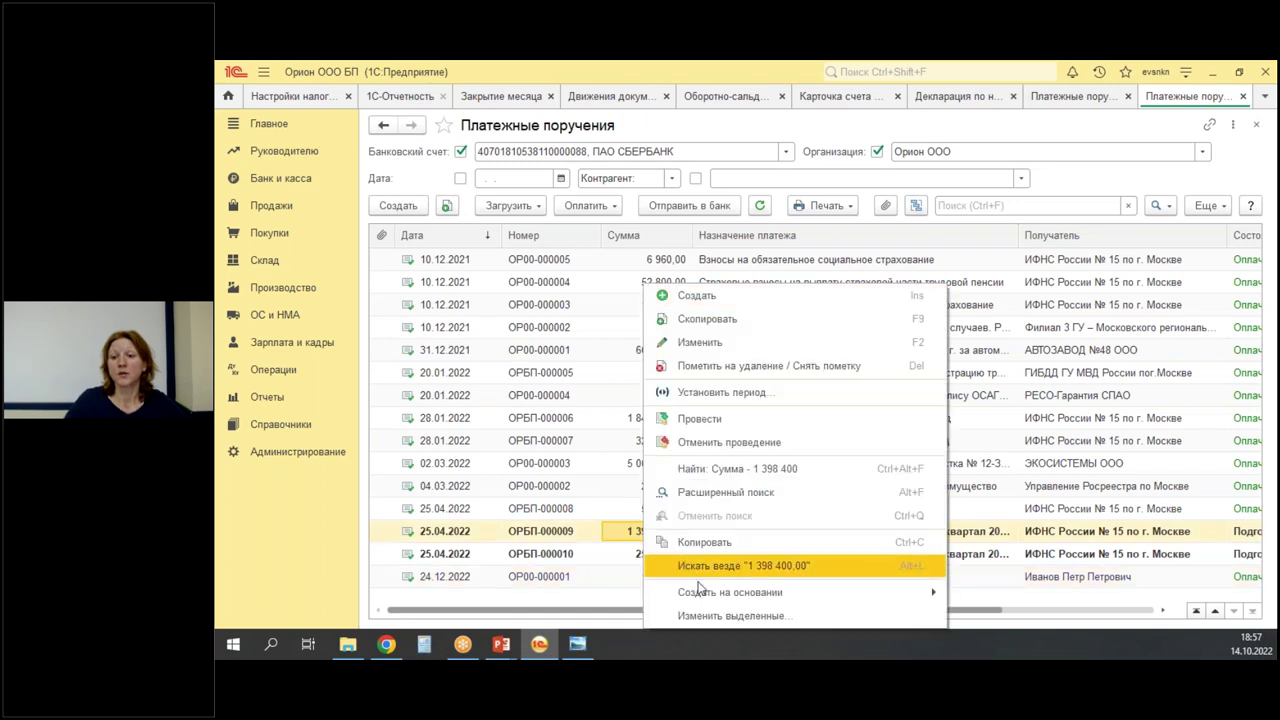
{"action": "mouse_move", "coordinate": [698, 582]}
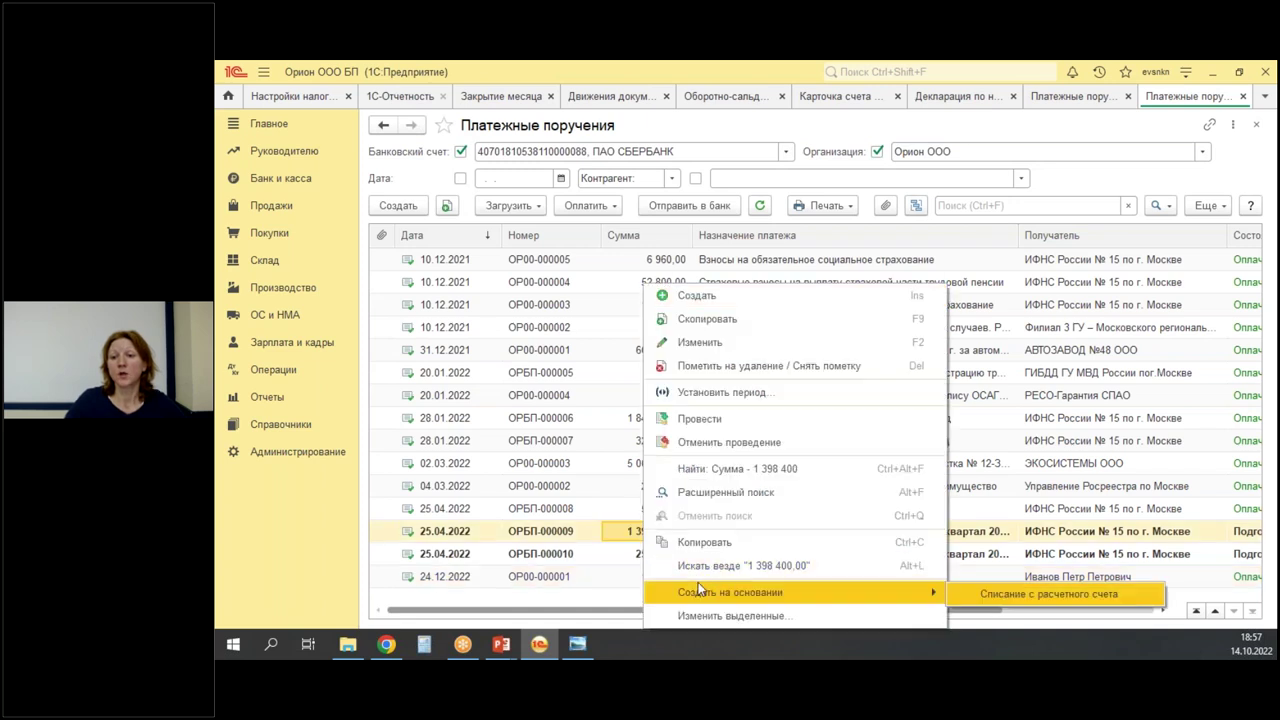
{"action": "left_click", "coordinate": [1055, 594]}
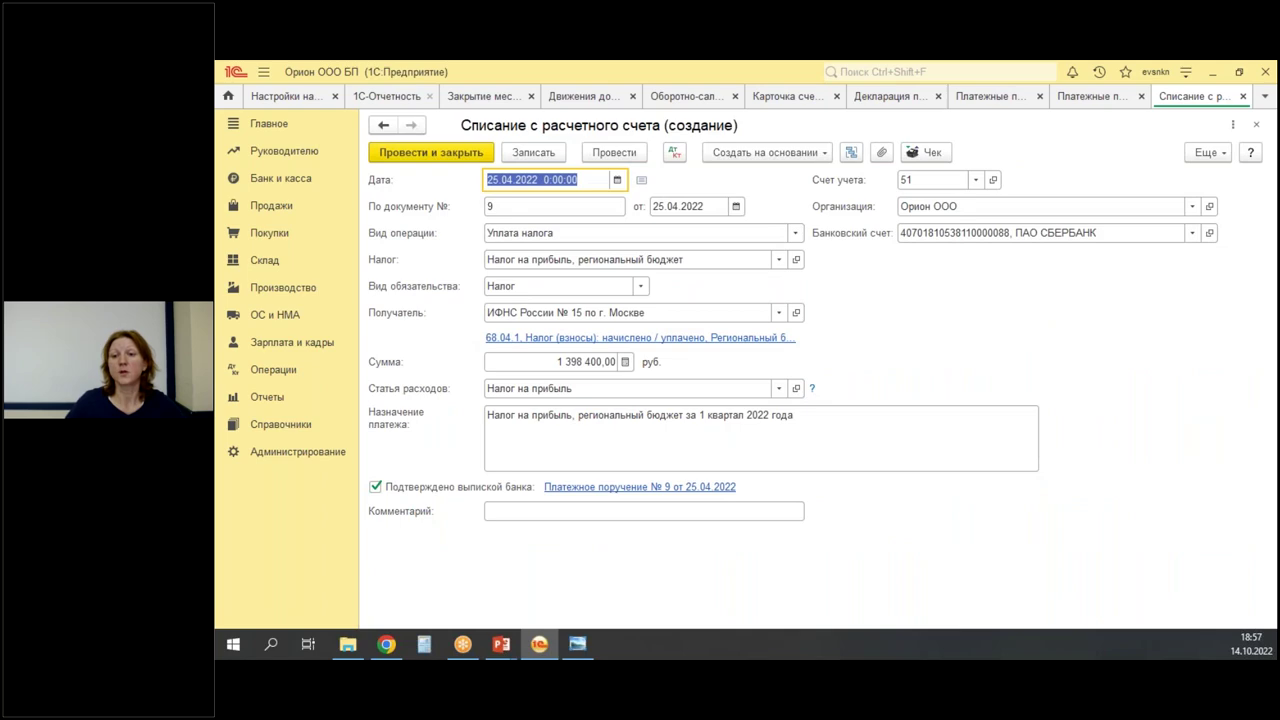
{"action": "key", "text": "ctrl+Return"}
Create and post a bank account debit (Списание с расчетного счета) based on the first-quarter federal profit tax payment order.
{"action": "left_click", "coordinate": [643, 553]}
{"action": "right_click", "coordinate": [643, 553]}
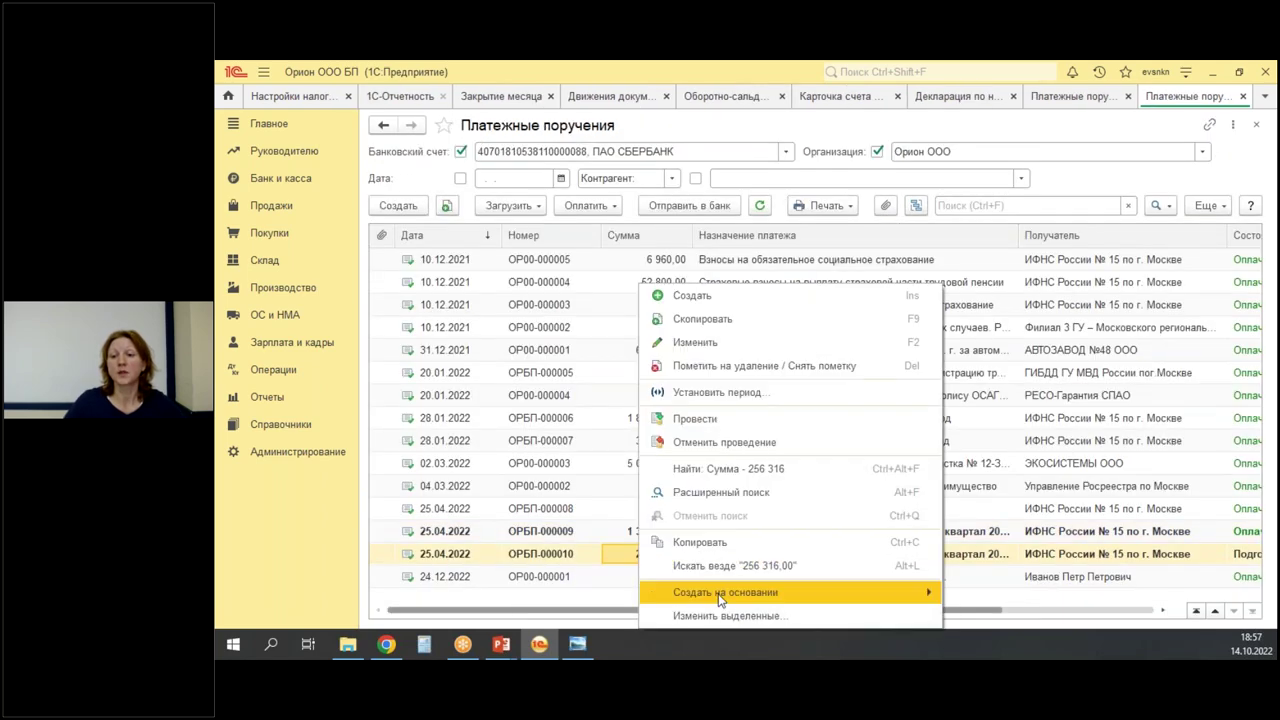
{"action": "mouse_move", "coordinate": [908, 595]}
{"action": "left_click", "coordinate": [1050, 594]}
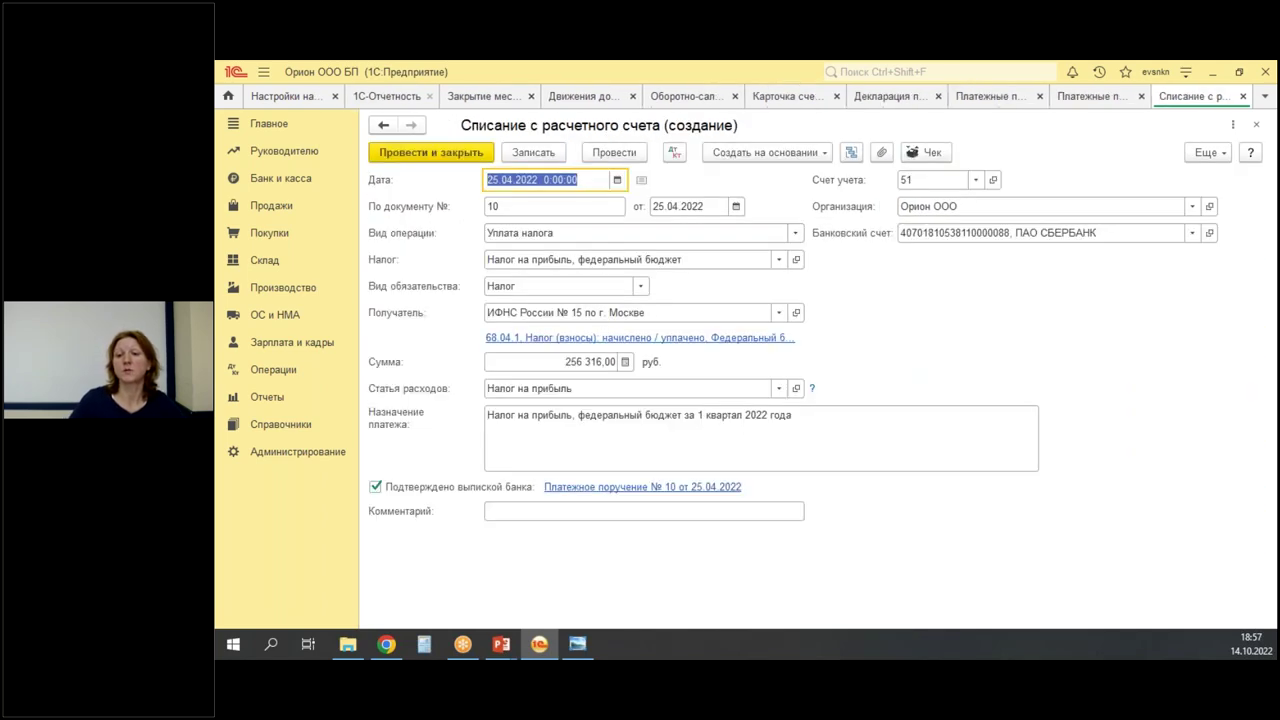
{"action": "key", "text": "ctrl+Return"}
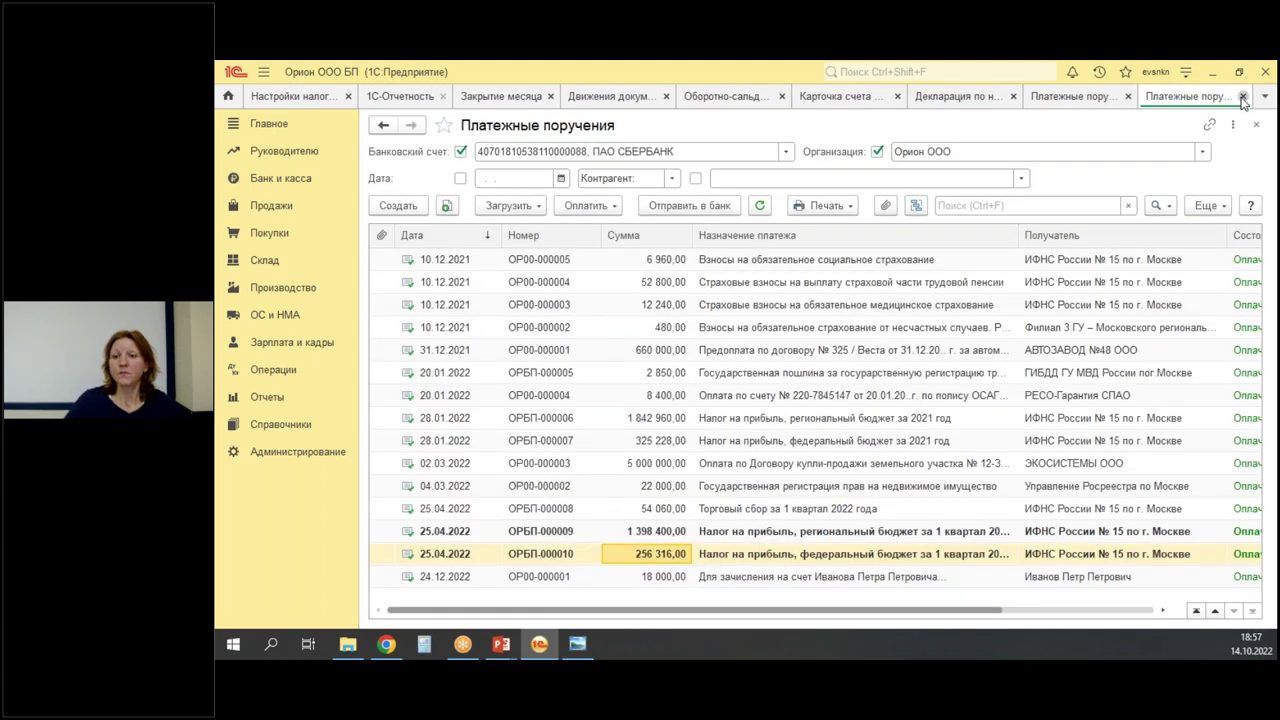
Regenerate the 68.04.1 turnover report through 25.04.2022 and check the closing balances of both budgets.
{"action": "left_click", "coordinate": [705, 97]}
{"action": "left_click", "coordinate": [461, 194]}
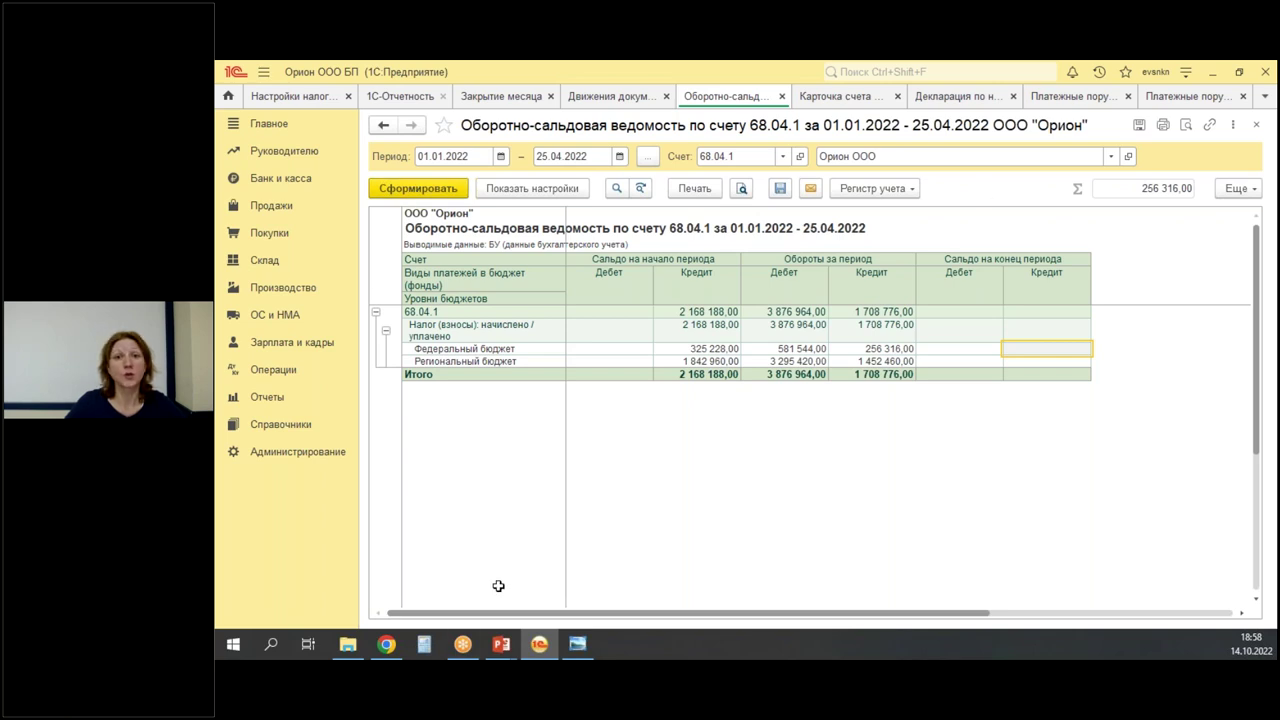
Open the Торговые точки list from the trade fee tax settings and examine the registered store and the Снять с учета option.
{"action": "left_click", "coordinate": [271, 124]}
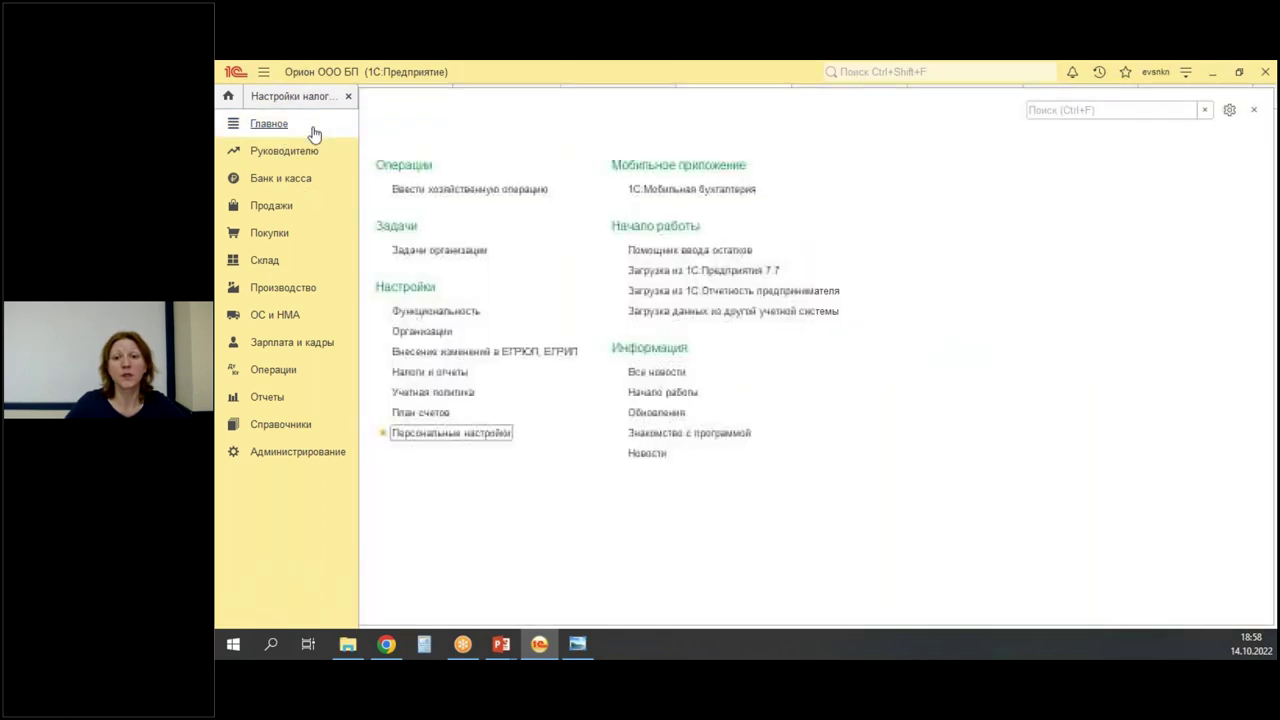
{"action": "left_click", "coordinate": [410, 374]}
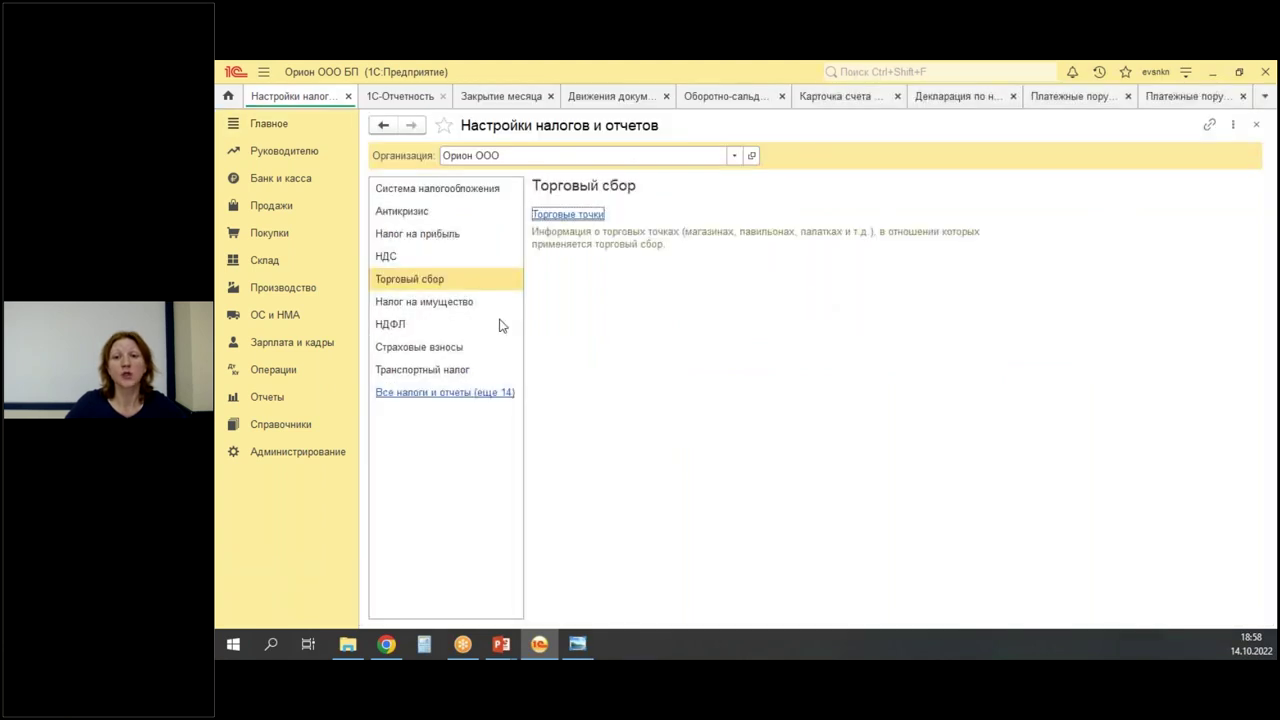
{"action": "left_click", "coordinate": [545, 214]}
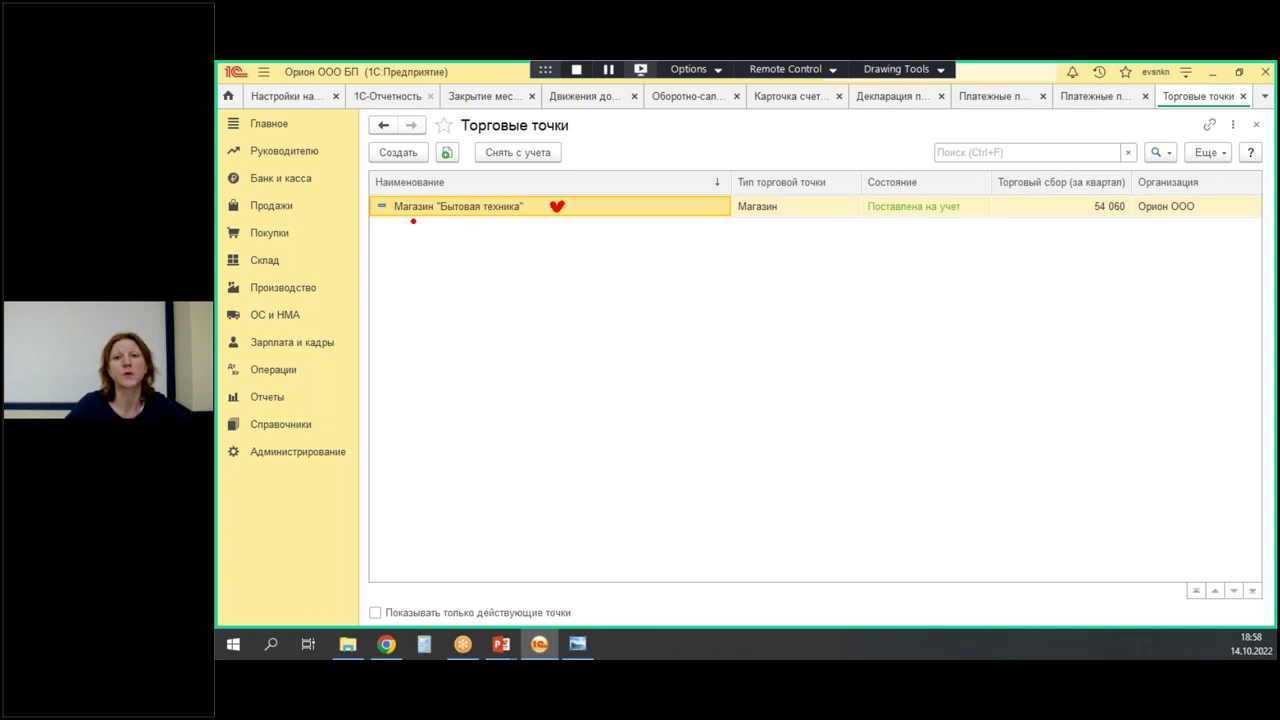
{"action": "mouse_move", "coordinate": [488, 170]}
{"action": "left_mouse_down"}
{"action": "mouse_move", "coordinate": [468, 147]}
{"action": "mouse_move", "coordinate": [486, 170]}
{"action": "left_mouse_up"}
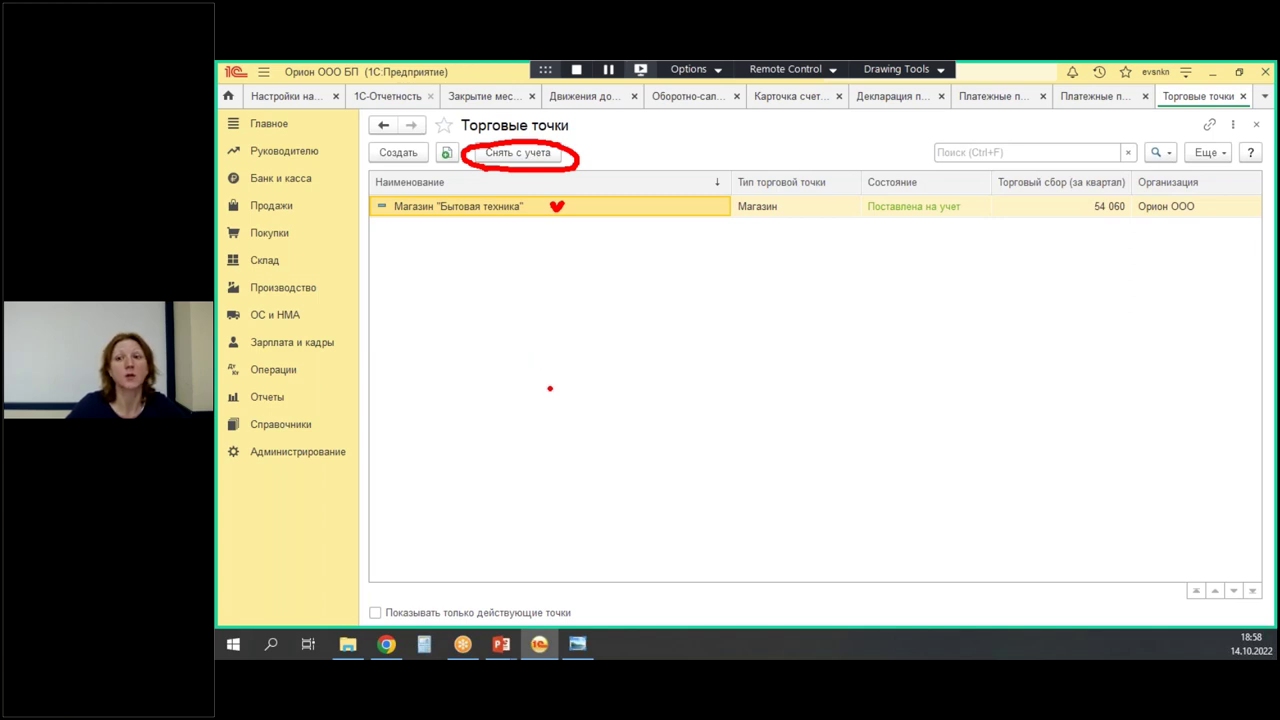
{"action": "left_click_drag", "start_coordinate": [546, 372], "coordinate": [571, 385]}
{"action": "left_click", "coordinate": [594, 383]}
{"action": "left_click_drag", "start_coordinate": [632, 346], "coordinate": [690, 358]}
{"action": "left_click_drag", "start_coordinate": [686, 324], "coordinate": [688, 383]}
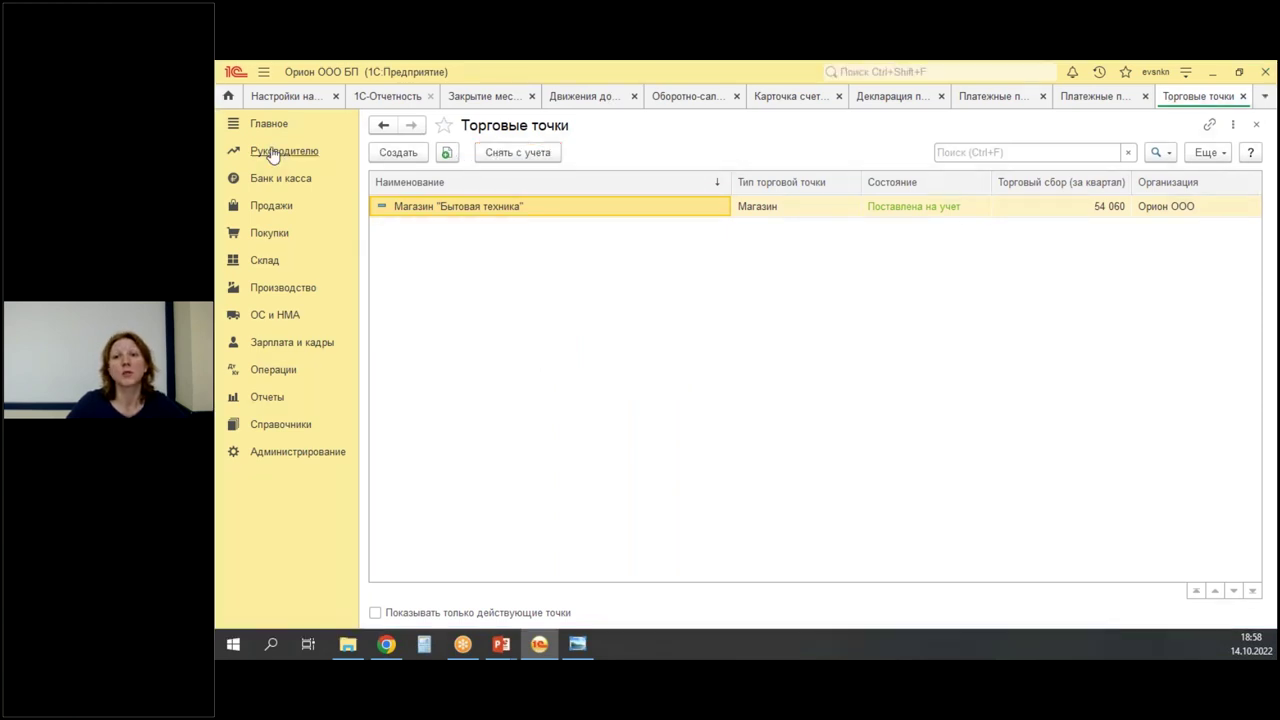
Switch the month closing (Закрытие месяца) to June 2022 and check its list of operations for the trade fee calculation.
{"action": "left_click", "coordinate": [472, 97]}
{"action": "left_click", "coordinate": [575, 160]}
{"action": "left_click", "coordinate": [572, 158]}
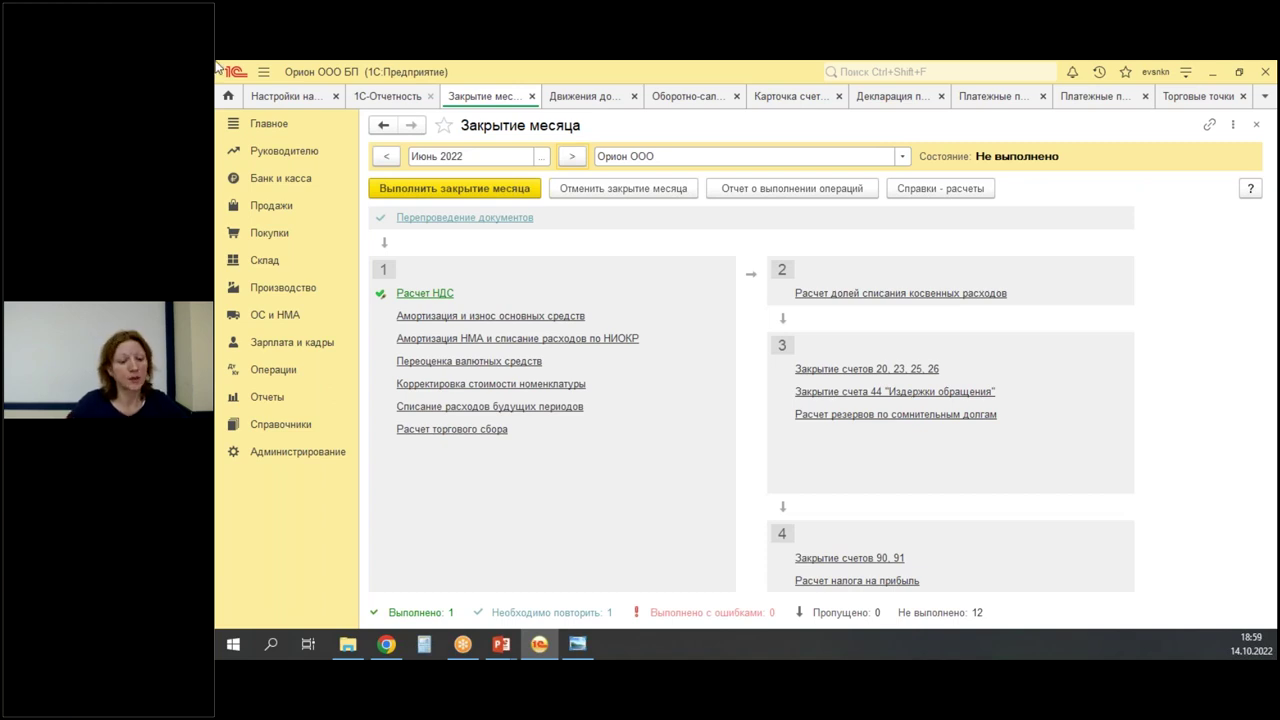
{"action": "mouse_move", "coordinate": [403, 139]}
{"action": "left_mouse_down"}
{"action": "mouse_move", "coordinate": [470, 174]}
{"action": "mouse_move", "coordinate": [543, 170]}
{"action": "left_mouse_up"}
{"action": "mouse_move", "coordinate": [572, 217]}
{"action": "left_mouse_down"}
{"action": "mouse_move", "coordinate": [592, 242]}
{"action": "mouse_move", "coordinate": [551, 275]}
{"action": "left_mouse_up"}
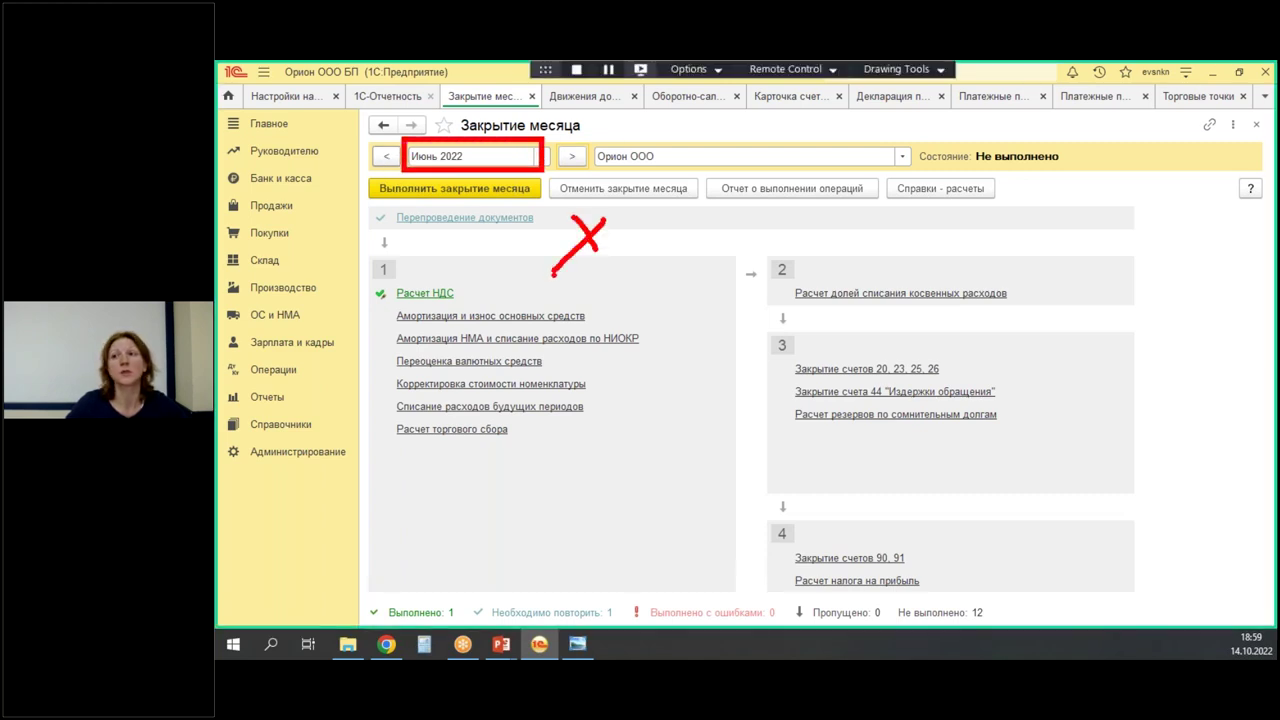
Deregister the store Магазин "Бытовая техника" in the Торговые точки list as of 01.04.2022.
{"action": "left_click", "coordinate": [1187, 100]}
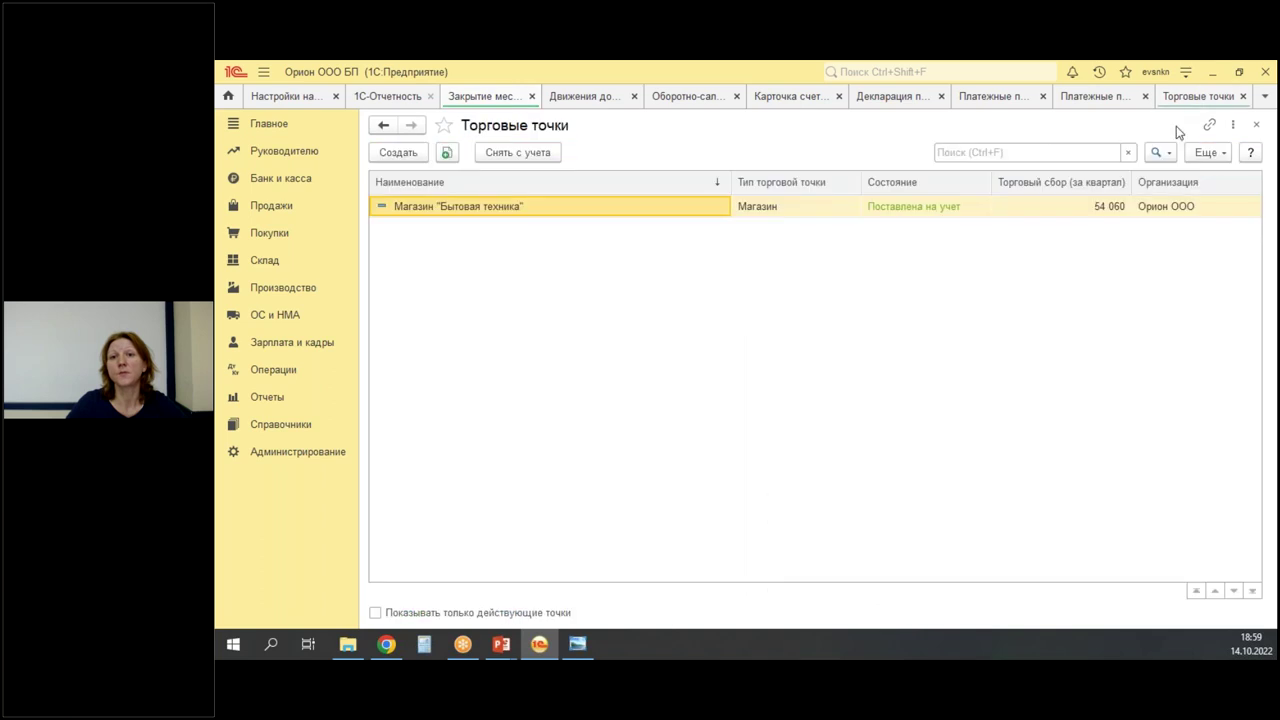
{"action": "left_click", "coordinate": [522, 153]}
{"action": "type", "text": "01042022"}
{"action": "key", "text": "Tab"}
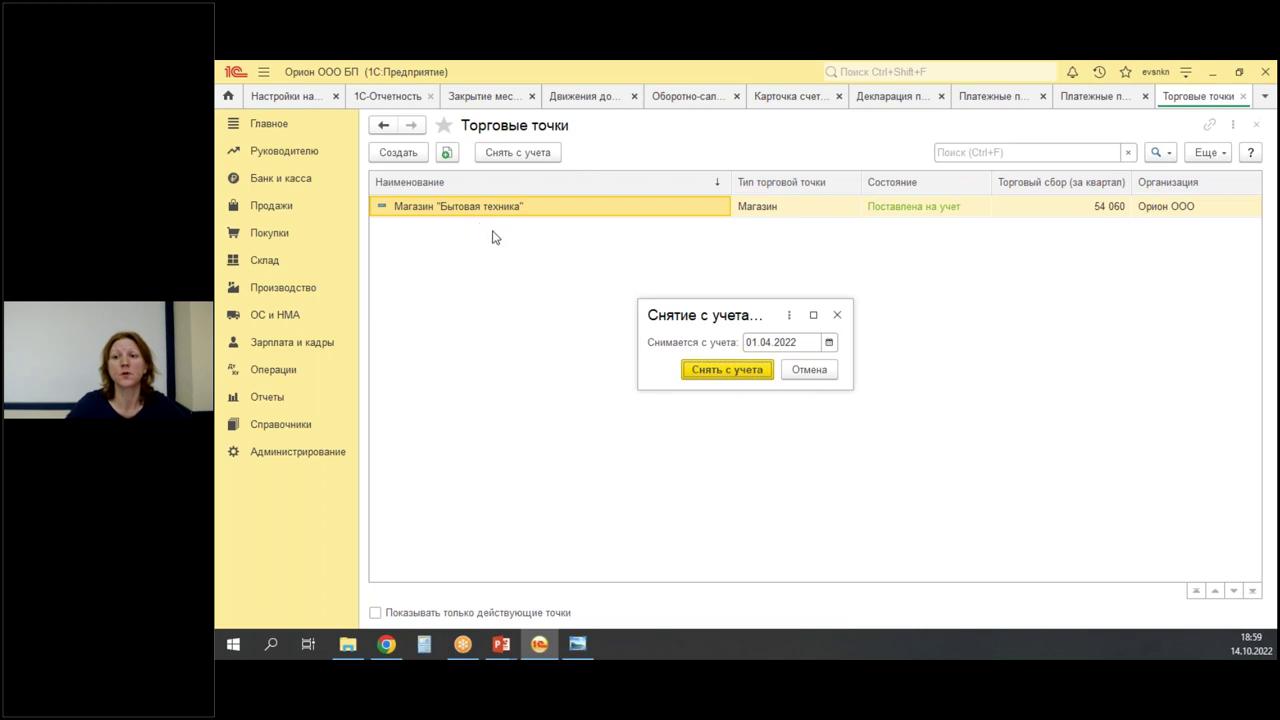
{"action": "left_click", "coordinate": [722, 369]}
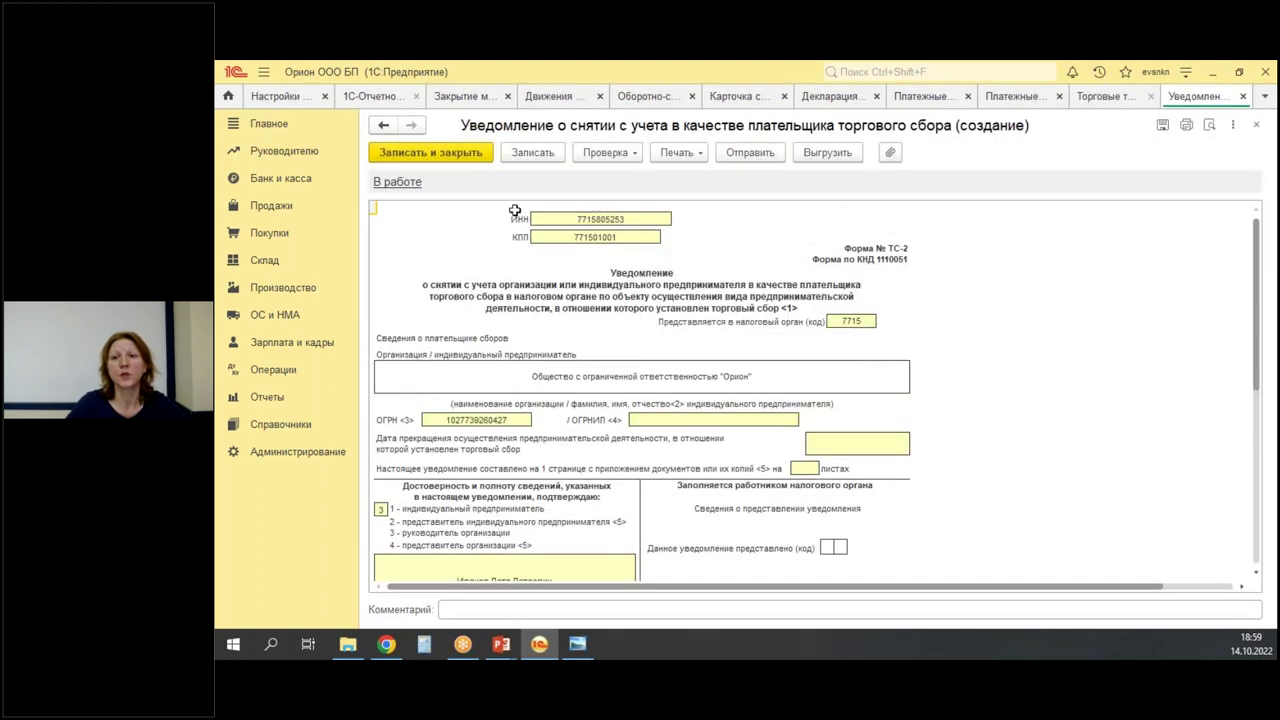
Set the signing date of the trade fee deregistration notification to 01.04.2022, then save and close it.
{"action": "scroll", "coordinate": [593, 375], "scroll_direction": "down", "scroll_amount": 4}
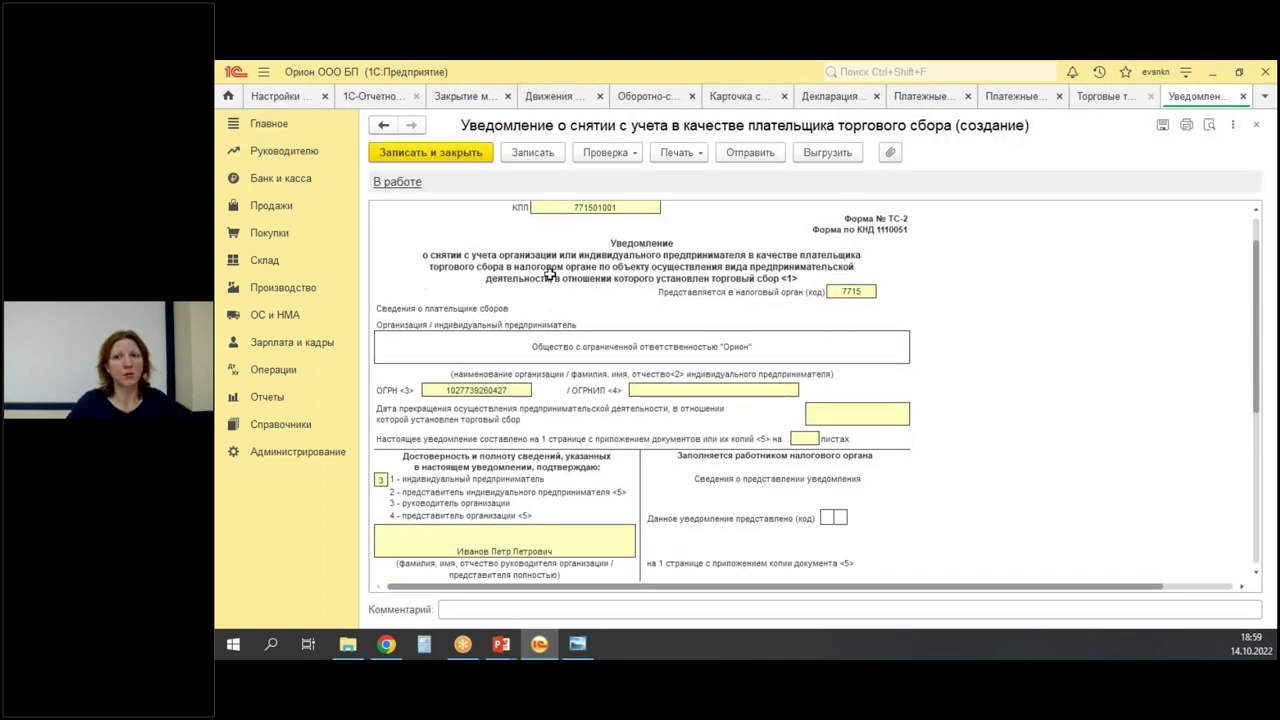
{"action": "left_click", "coordinate": [537, 152]}
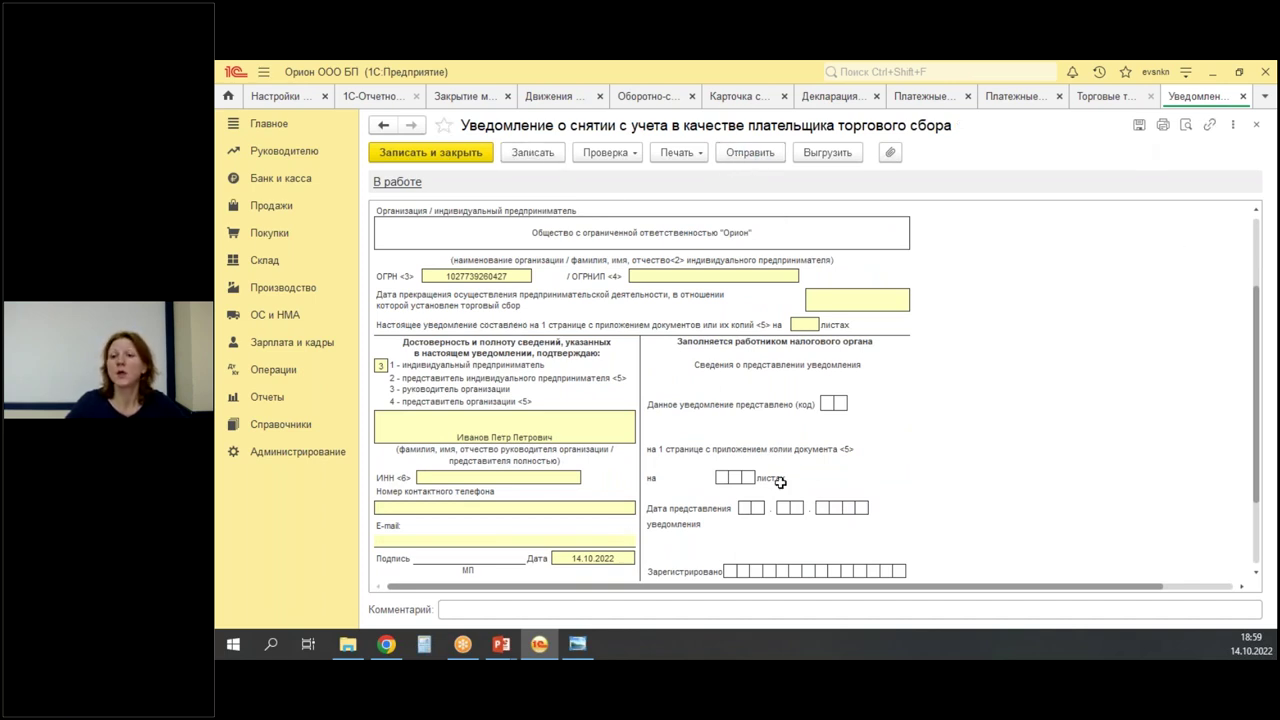
{"action": "left_click", "coordinate": [605, 557]}
{"action": "type", "text": "01.04"}
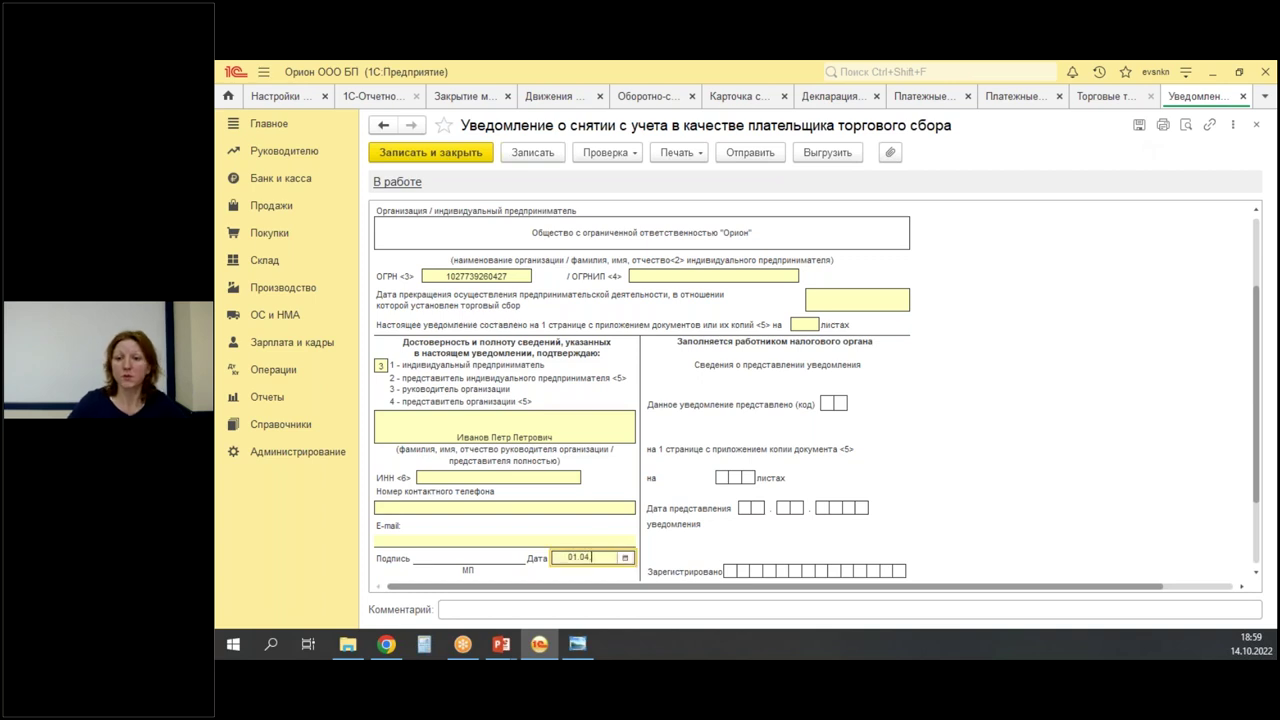
{"action": "key", "text": "Tab"}
{"action": "left_click", "coordinate": [533, 152]}
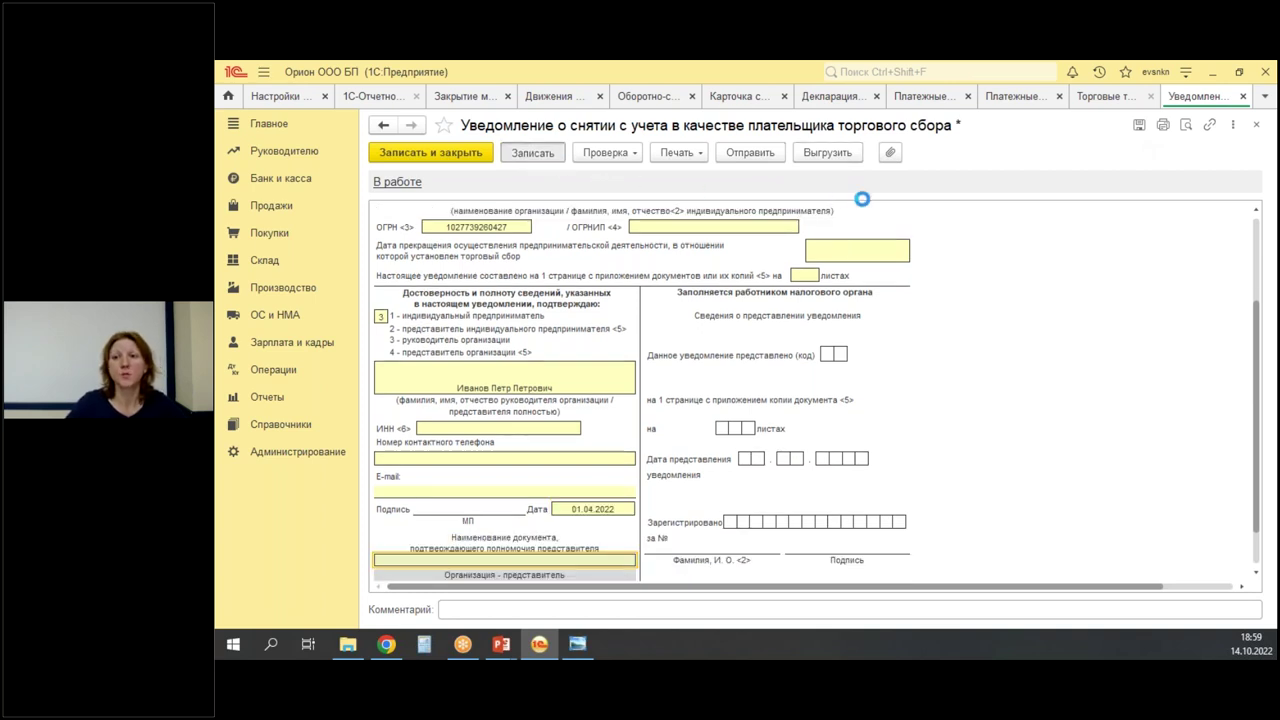
{"action": "left_click", "coordinate": [1243, 96]}
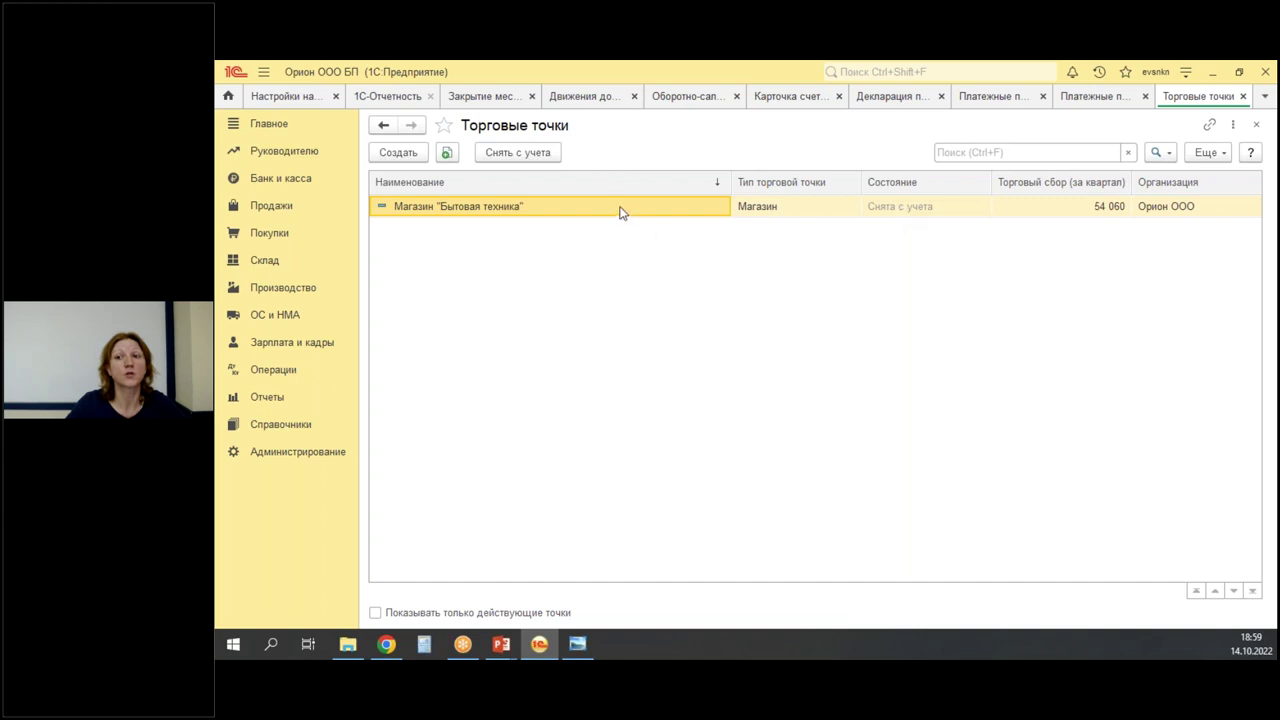
Open the card of the store Магазин "Бытовая техника" and review its registration status history without saving changes.
{"action": "left_click_drag", "start_coordinate": [618, 202], "coordinate": [676, 182]}
{"action": "double_click", "coordinate": [543, 210]}
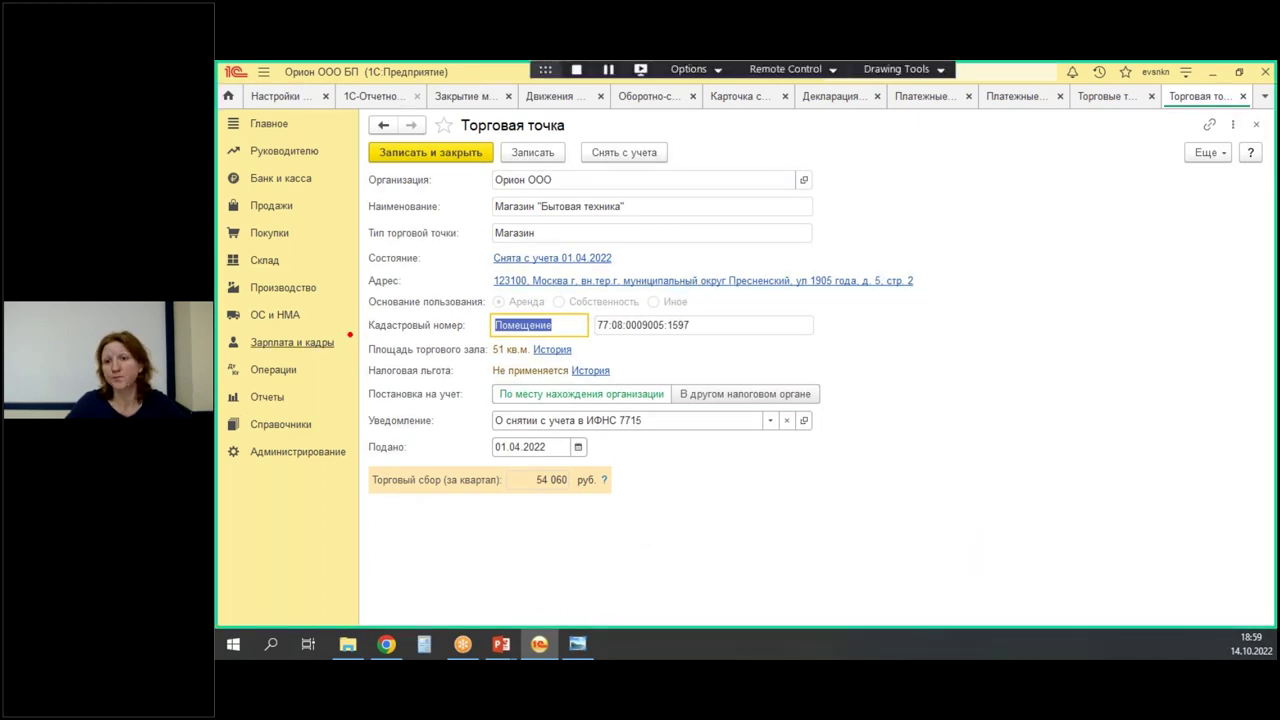
{"action": "left_click_drag", "start_coordinate": [349, 238], "coordinate": [656, 274]}
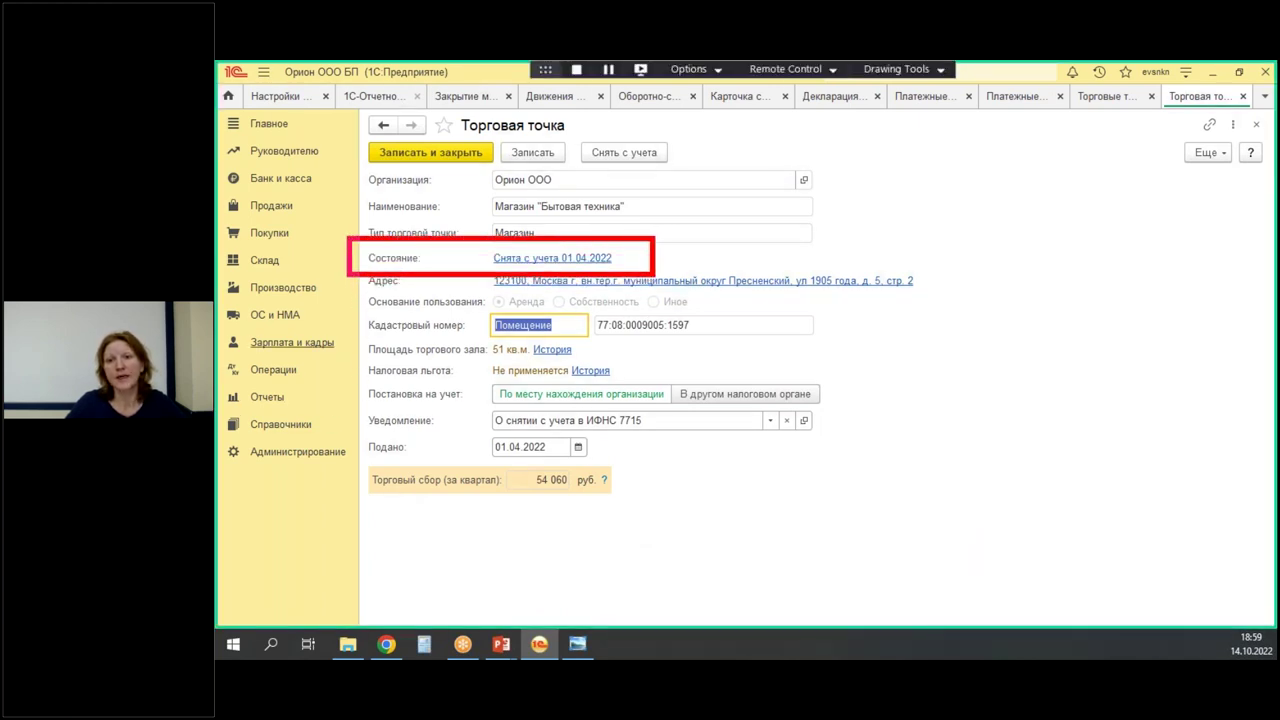
{"action": "left_click", "coordinate": [563, 258]}
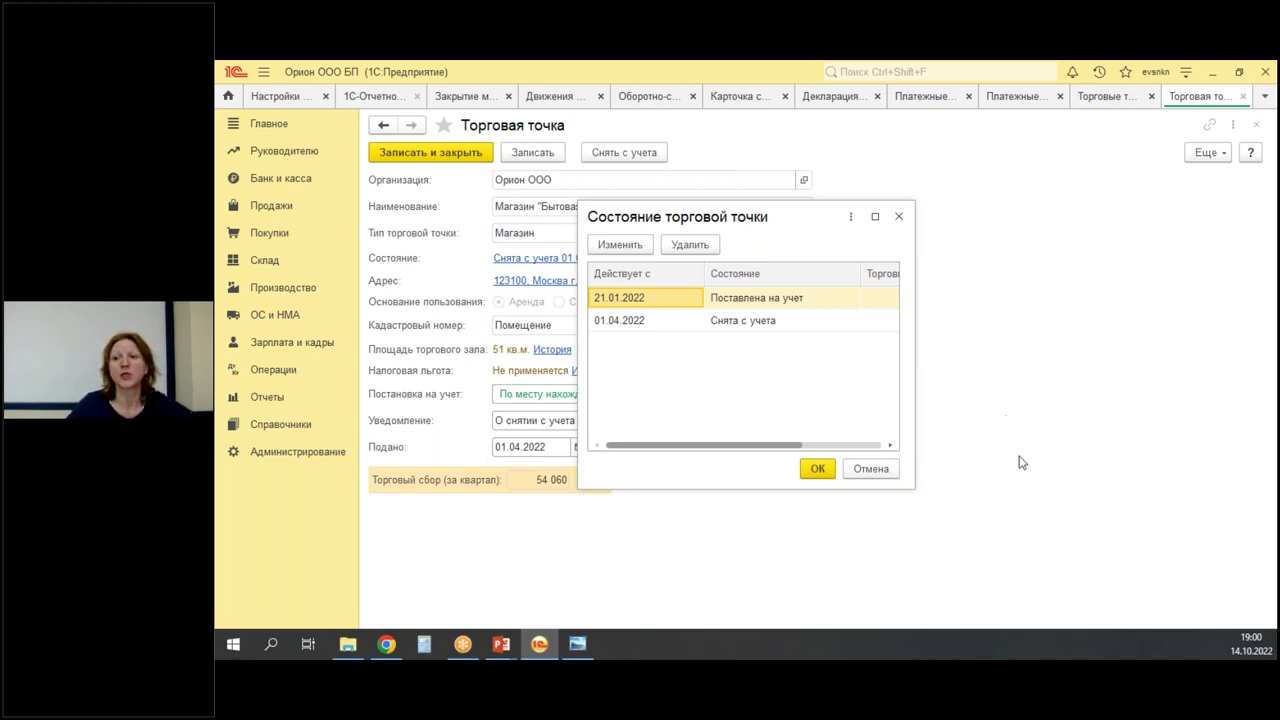
{"action": "left_click", "coordinate": [884, 470]}
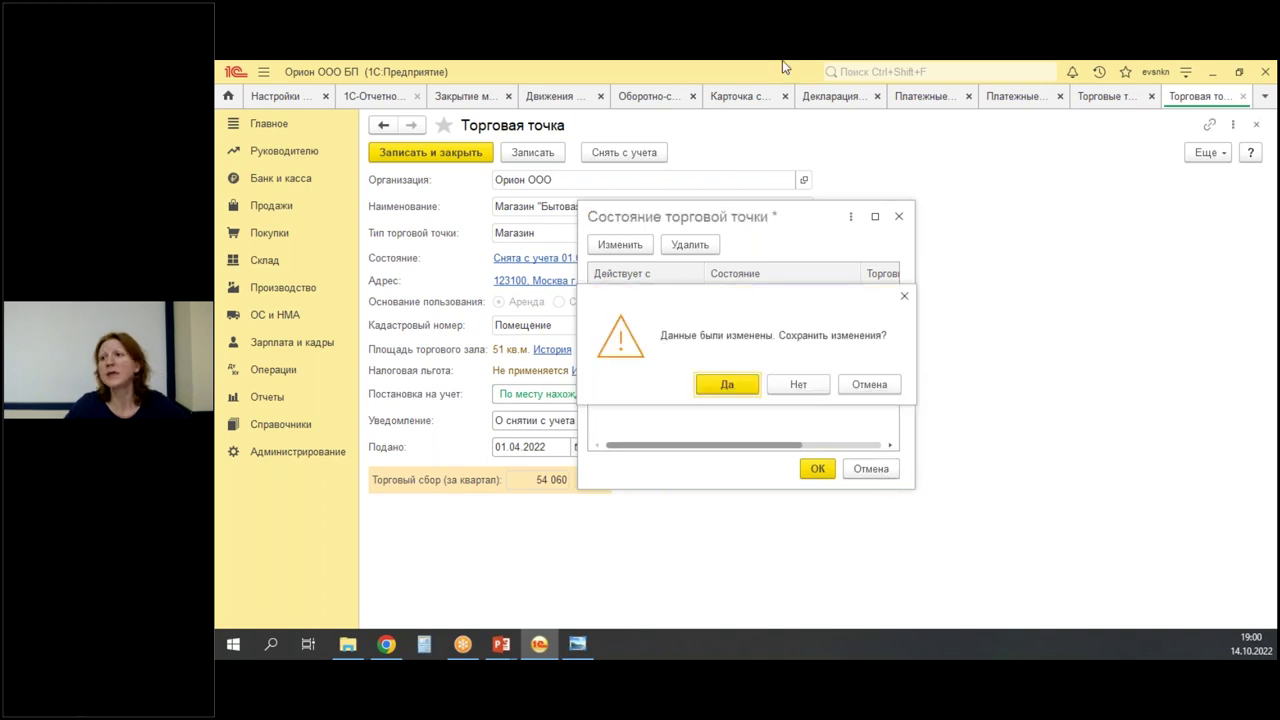
{"action": "left_click", "coordinate": [798, 385]}
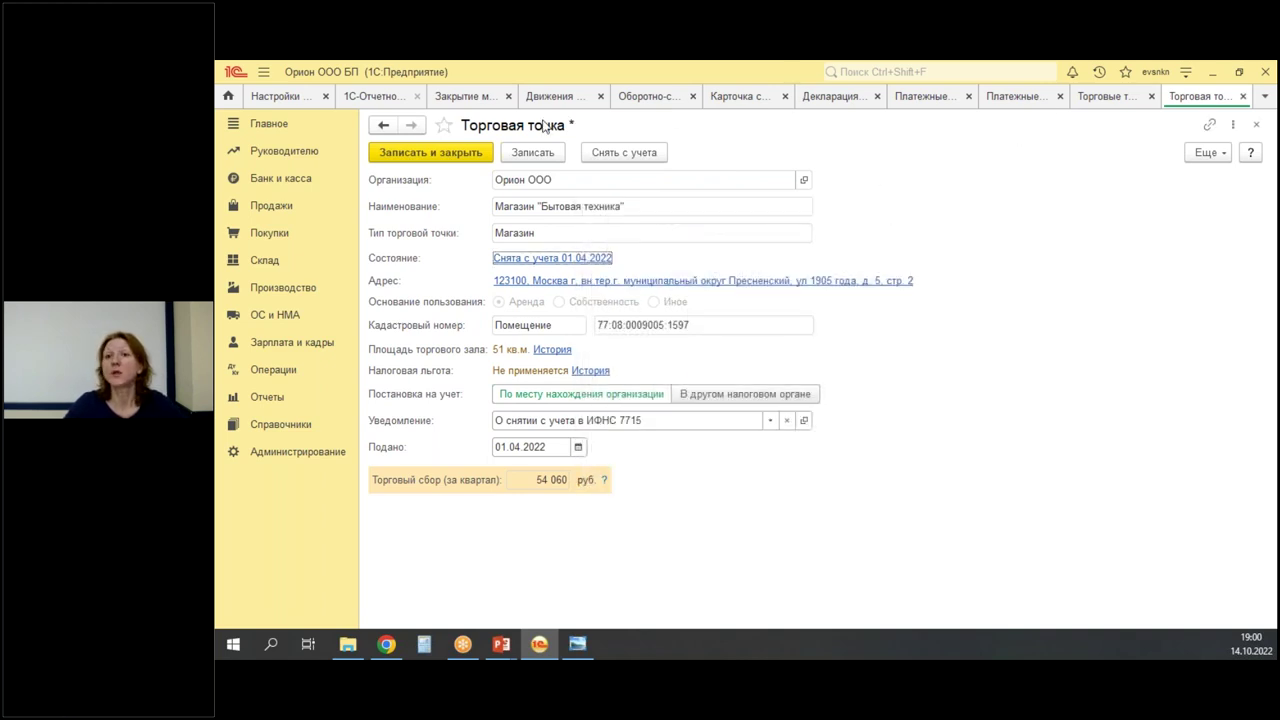
Refresh the June 2022 month closing by switching to May and back, and recheck its operations for the trade fee calculation.
{"action": "left_click", "coordinate": [456, 99]}
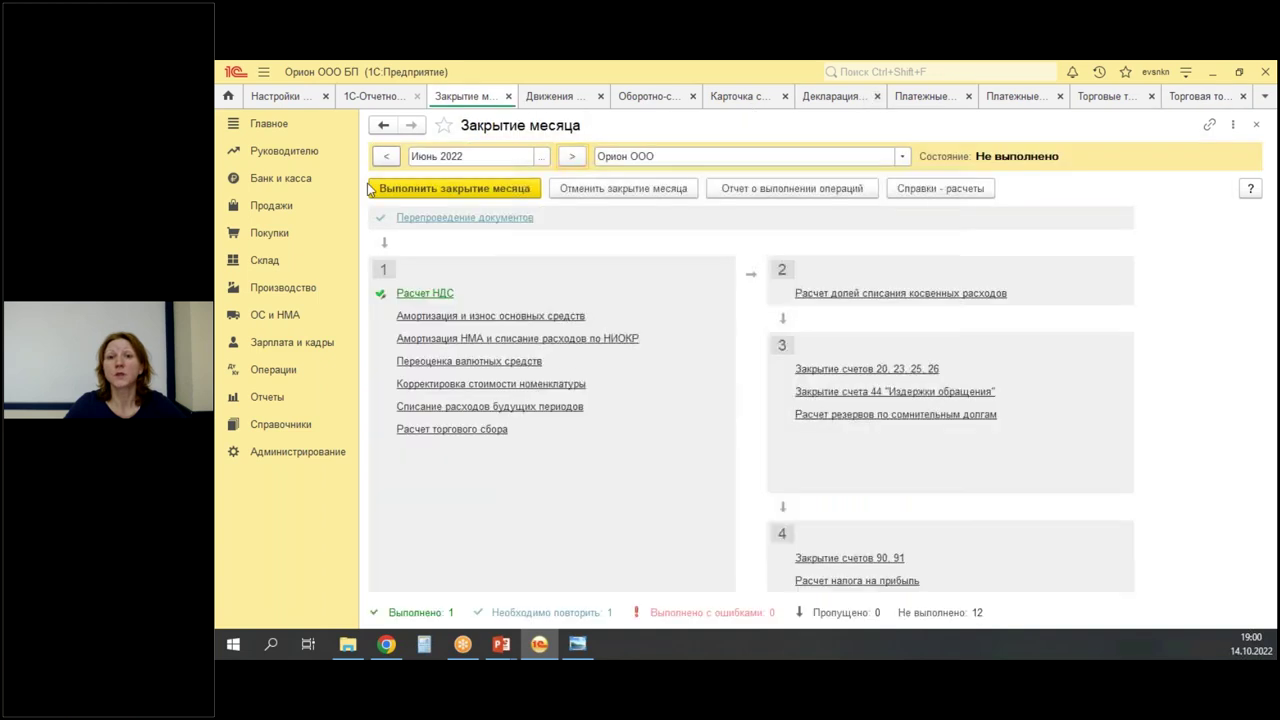
{"action": "left_click", "coordinate": [385, 158]}
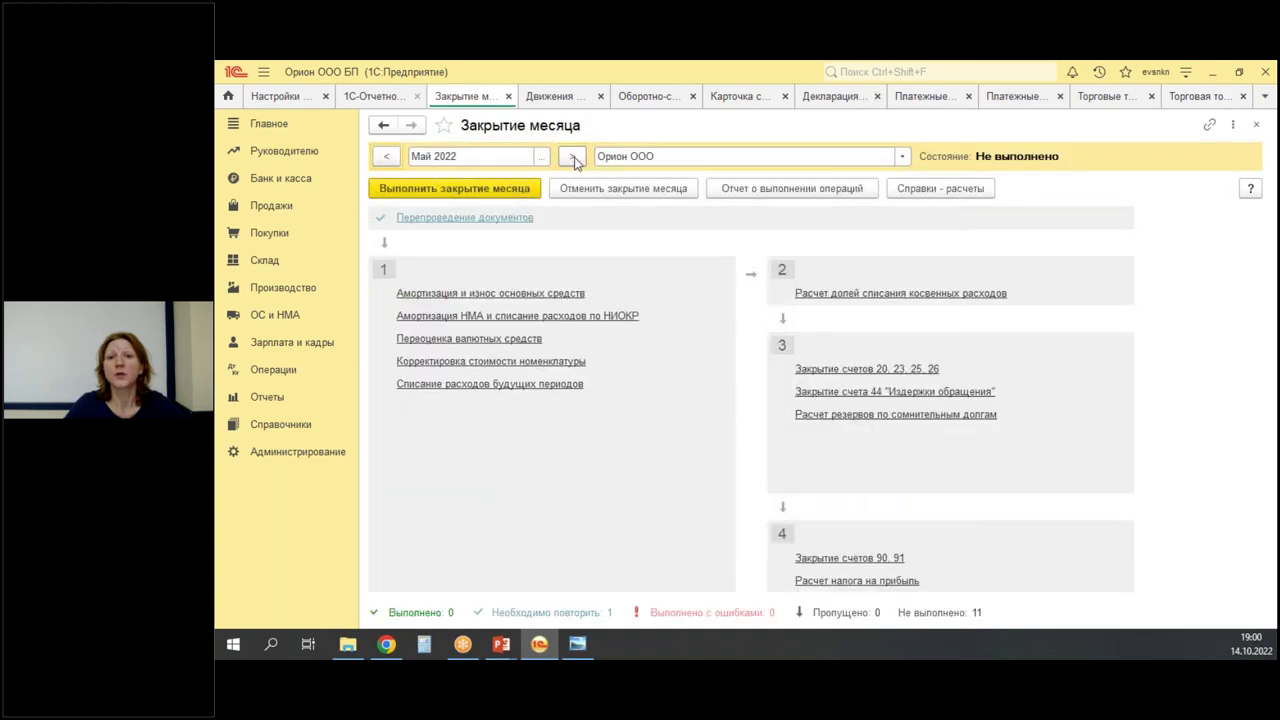
{"action": "left_click", "coordinate": [576, 156]}
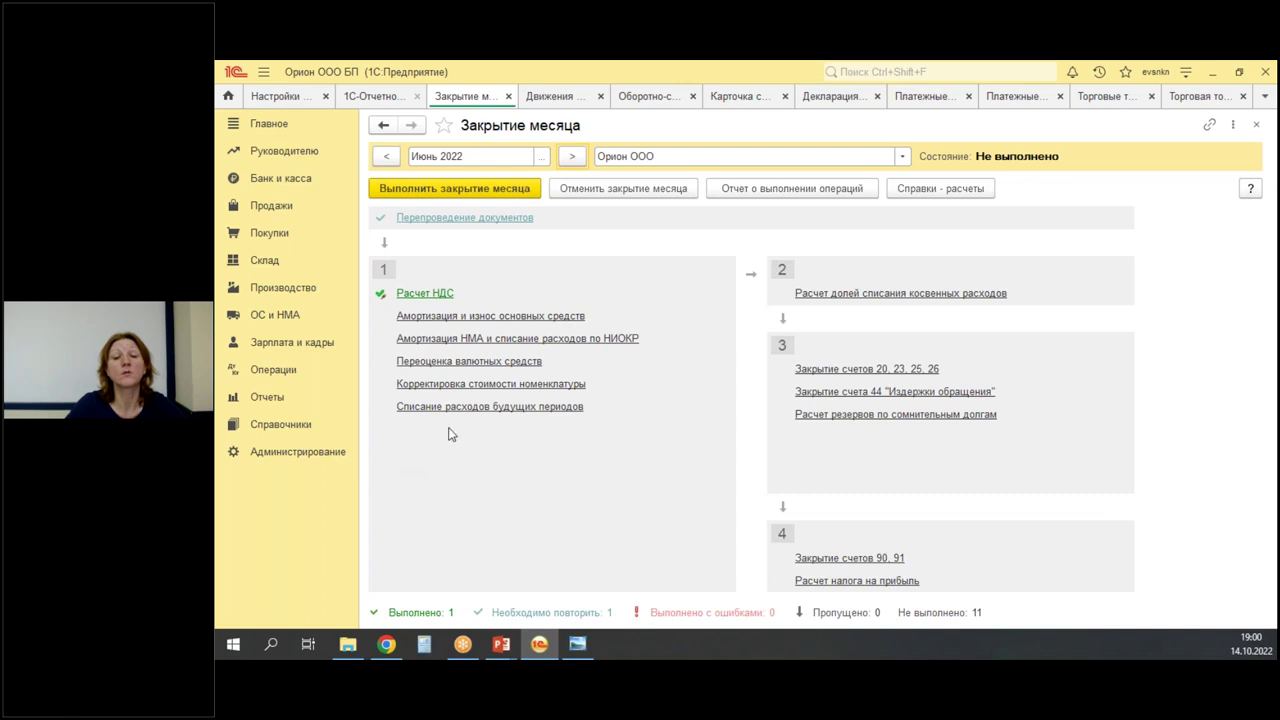
Delete the 01.04.2022 deregistration record from the status history of the trade outlet Магазин "Бытовая техника" and save the change.
{"action": "left_click", "coordinate": [1201, 95]}
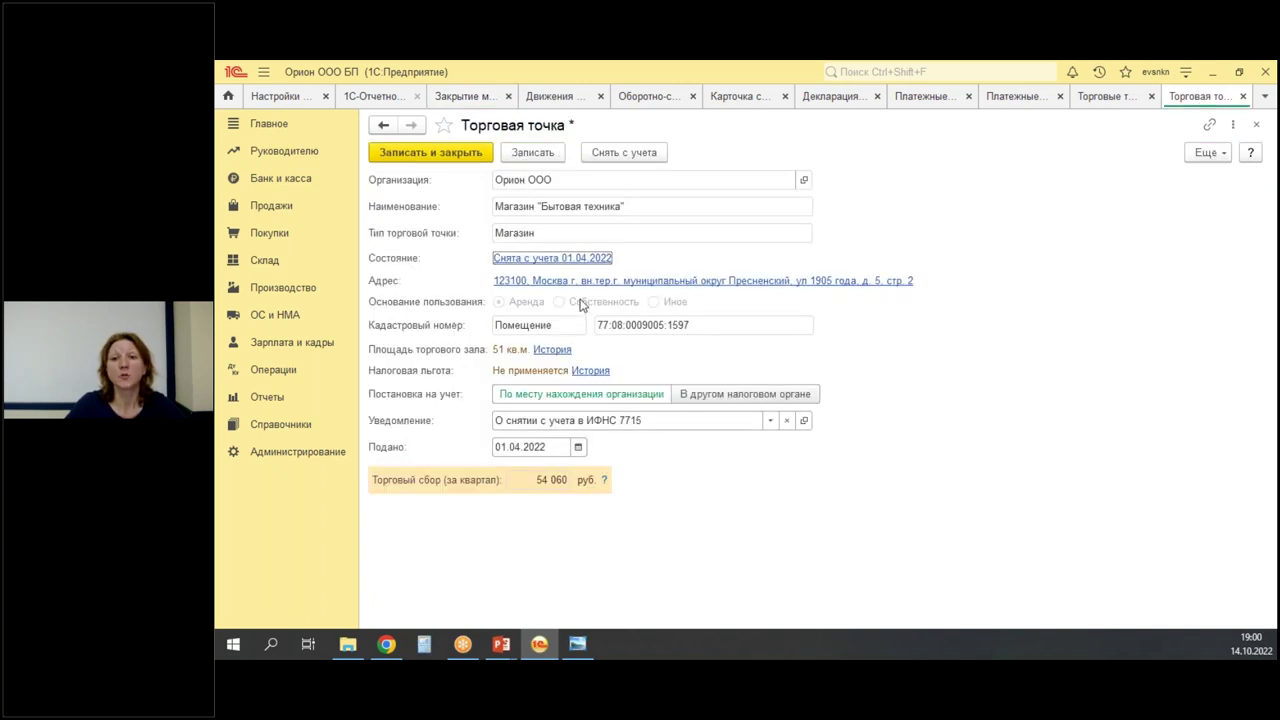
{"action": "left_click", "coordinate": [519, 259]}
{"action": "left_click", "coordinate": [615, 321]}
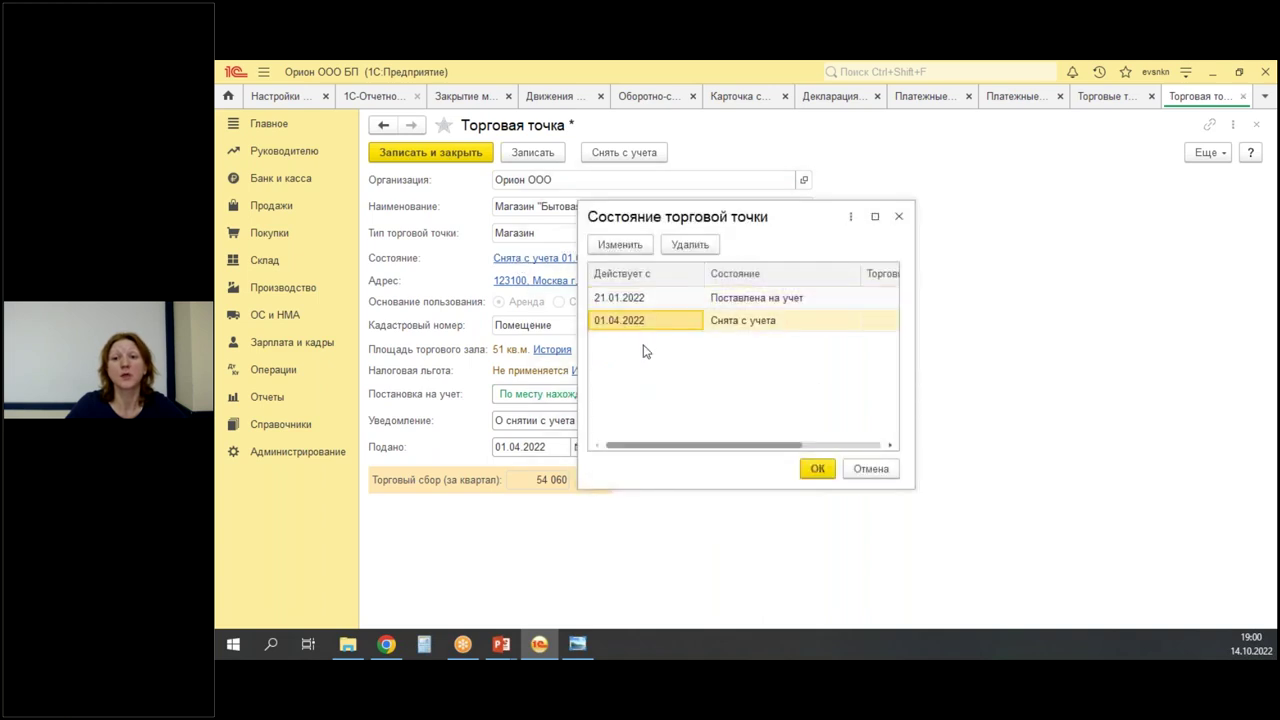
{"action": "left_click", "coordinate": [686, 245]}
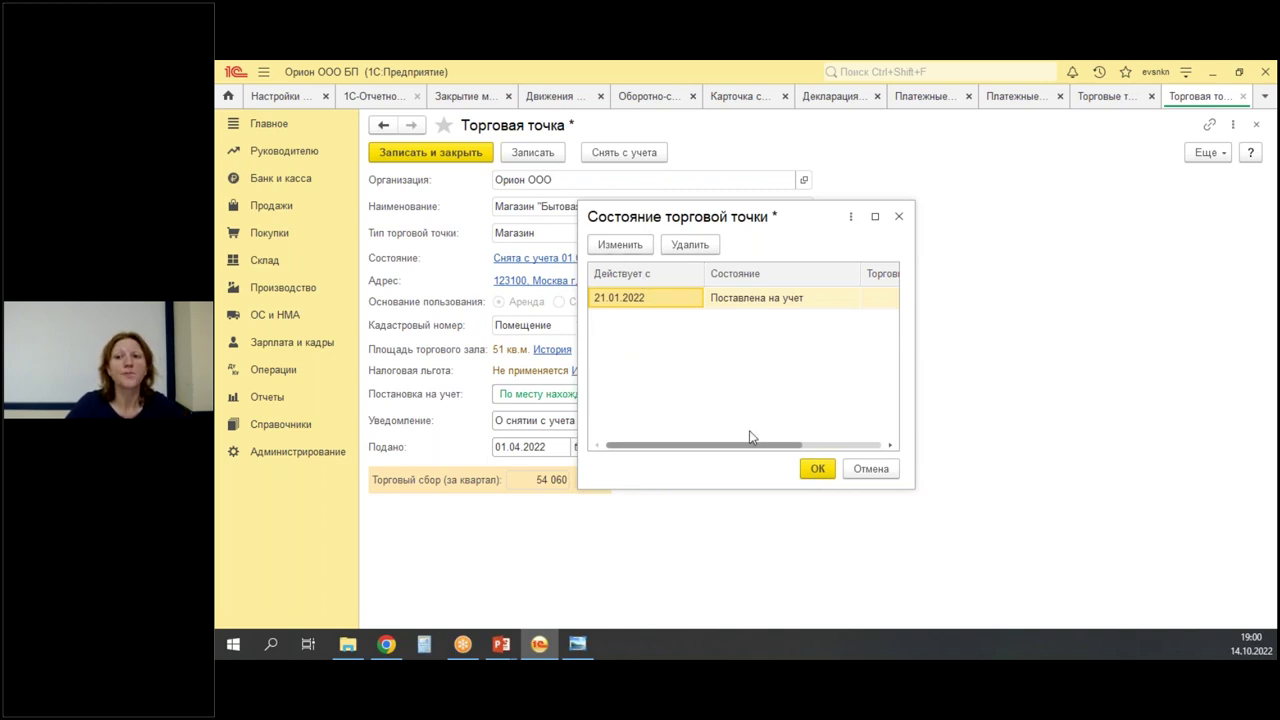
{"action": "right_click", "coordinate": [614, 322]}
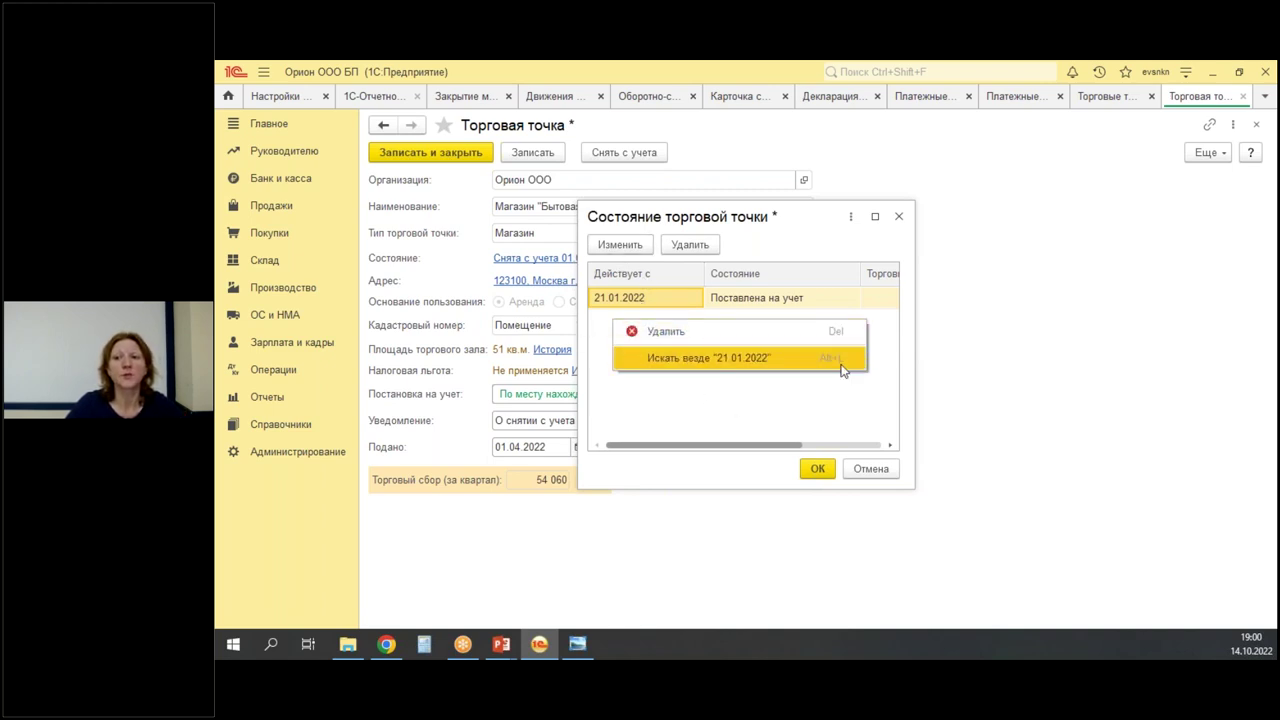
{"action": "key", "text": "Escape"}
{"action": "key", "text": "Escape"}
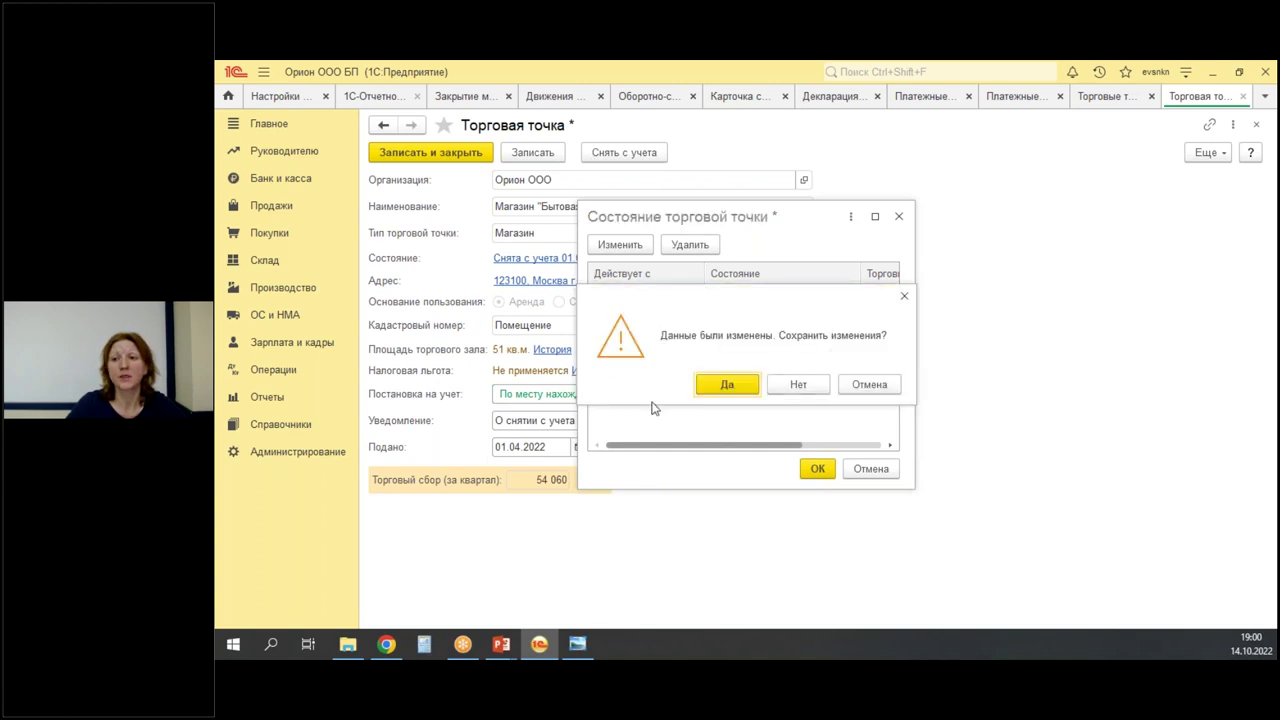
{"action": "left_click", "coordinate": [727, 384]}
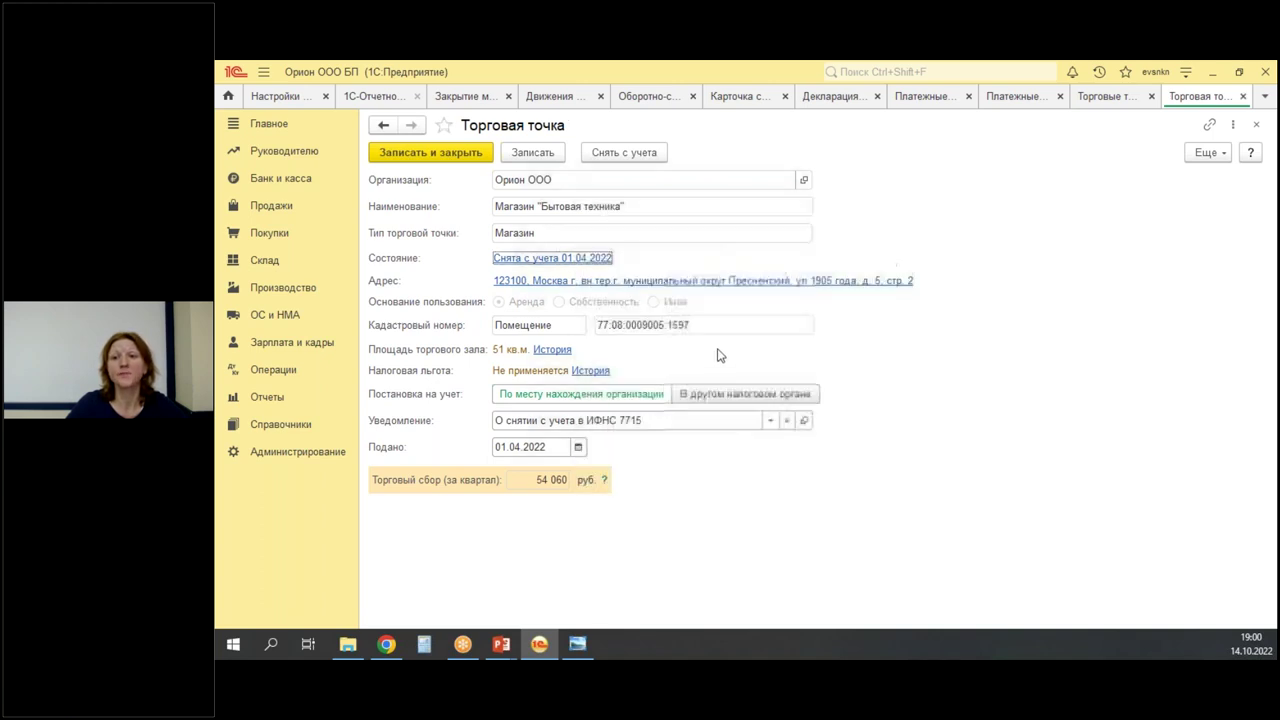
Run the month closing for April 2022 for Орион ООО.
{"action": "left_click", "coordinate": [455, 97]}
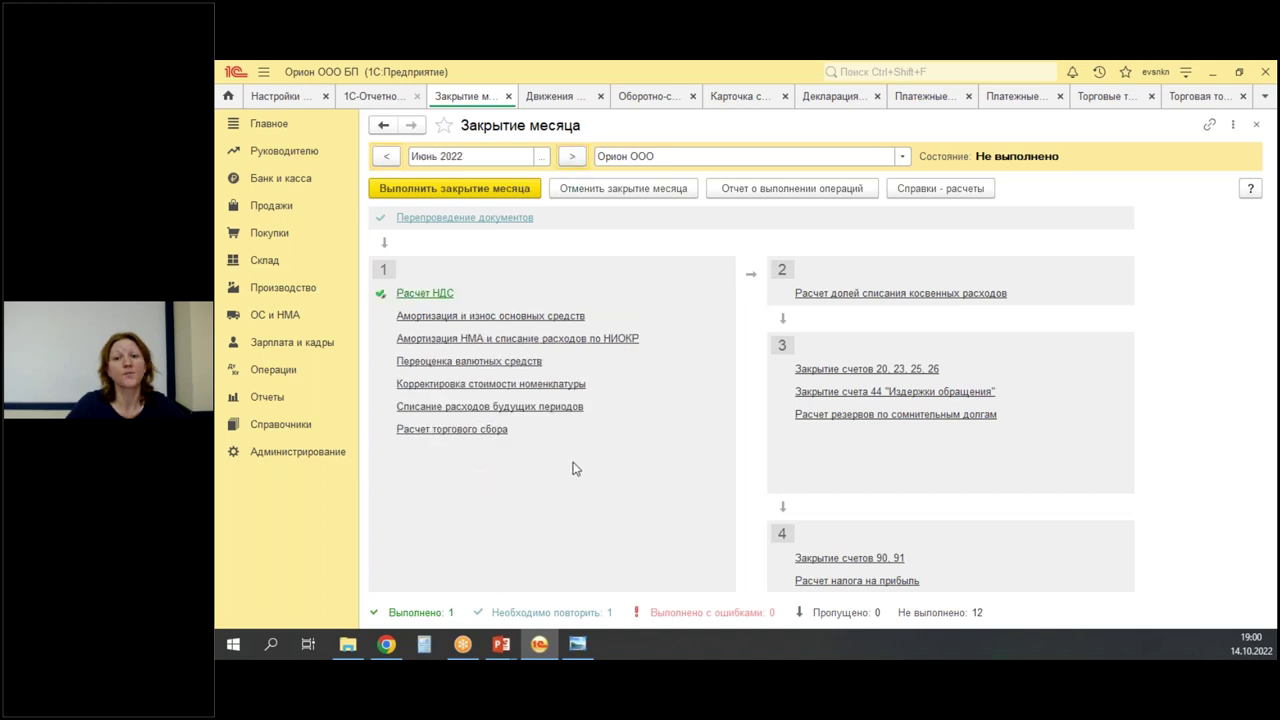
{"action": "left_click", "coordinate": [386, 156]}
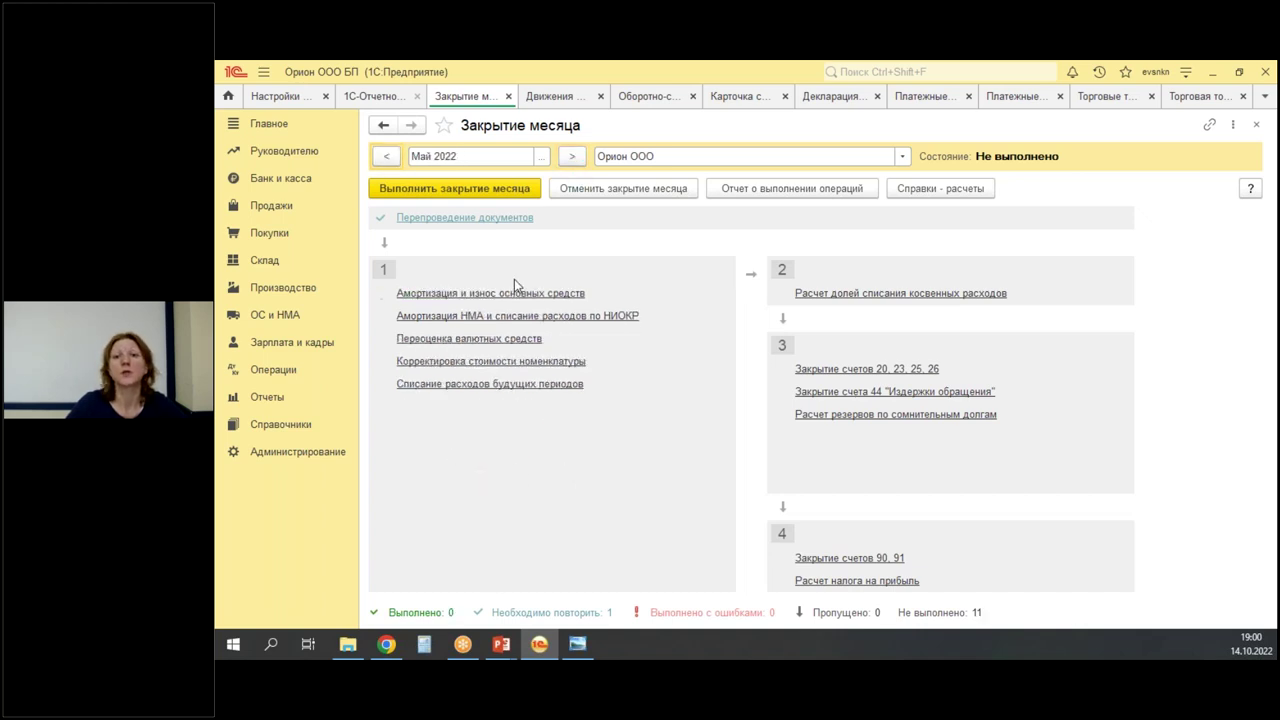
{"action": "left_click", "coordinate": [386, 156]}
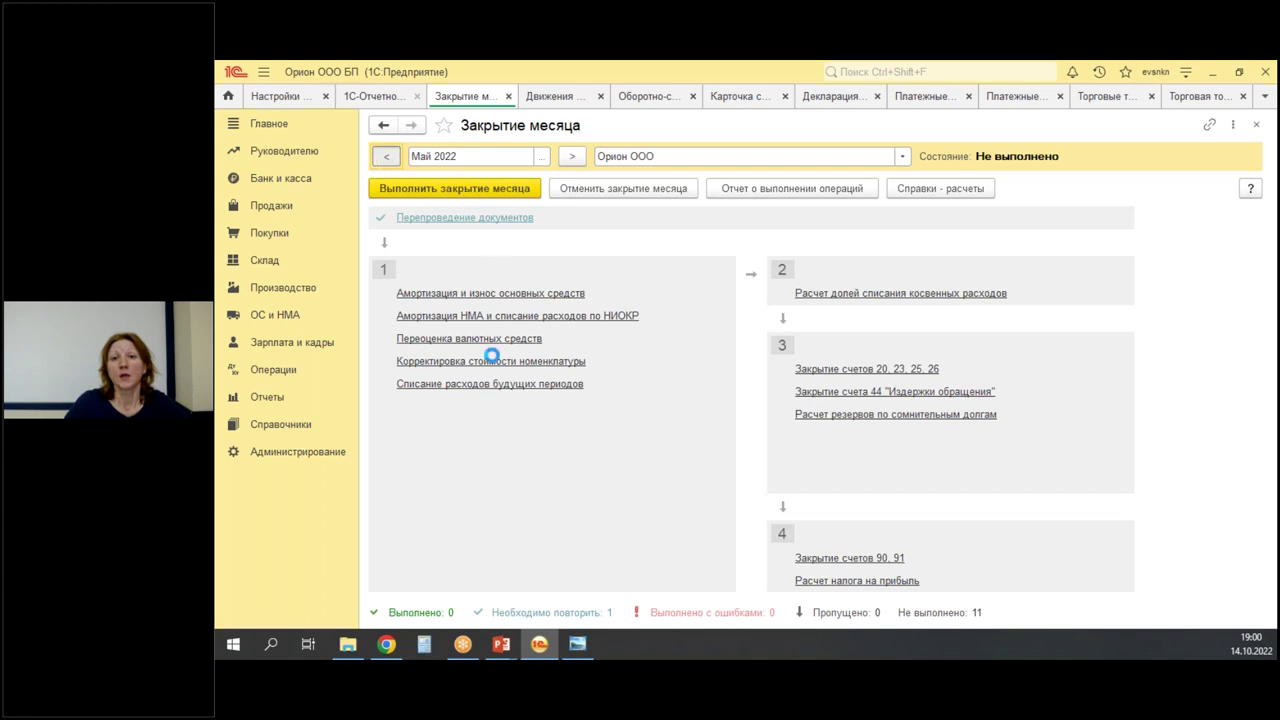
{"action": "left_click", "coordinate": [397, 190]}
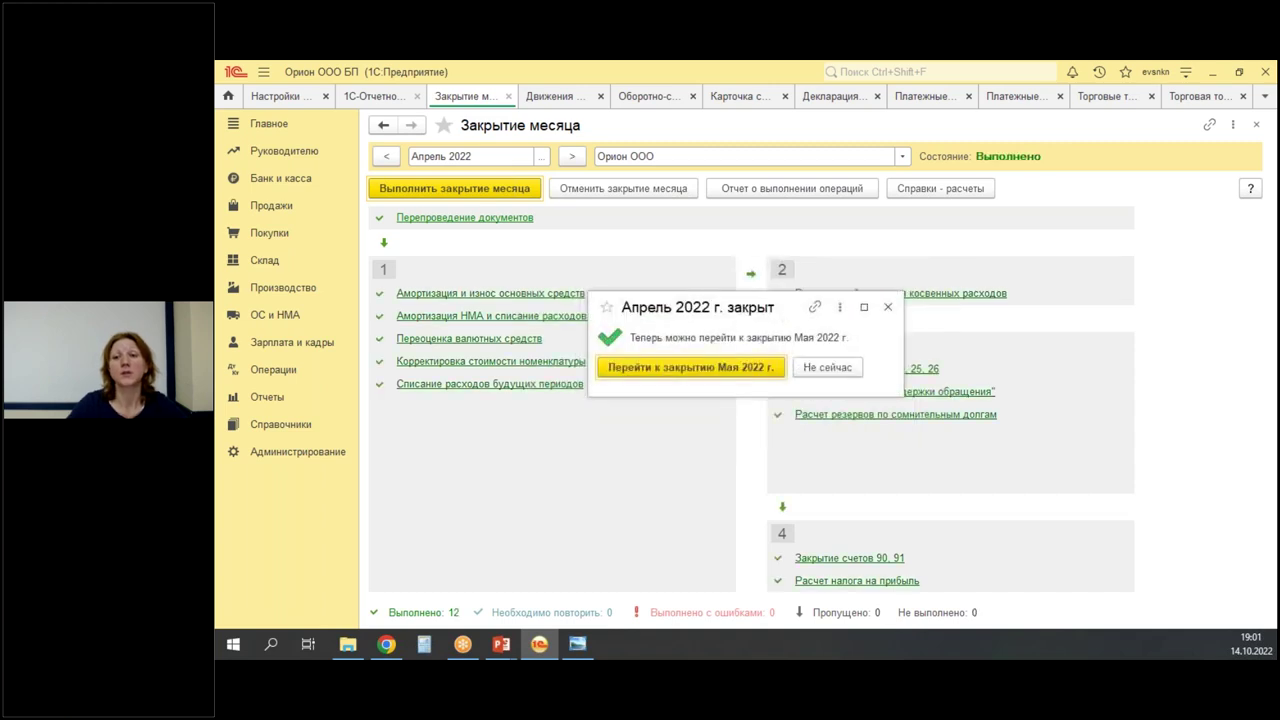
Run the month closing for May and June 2022, and decline moving on to July.
{"action": "left_click", "coordinate": [712, 366]}
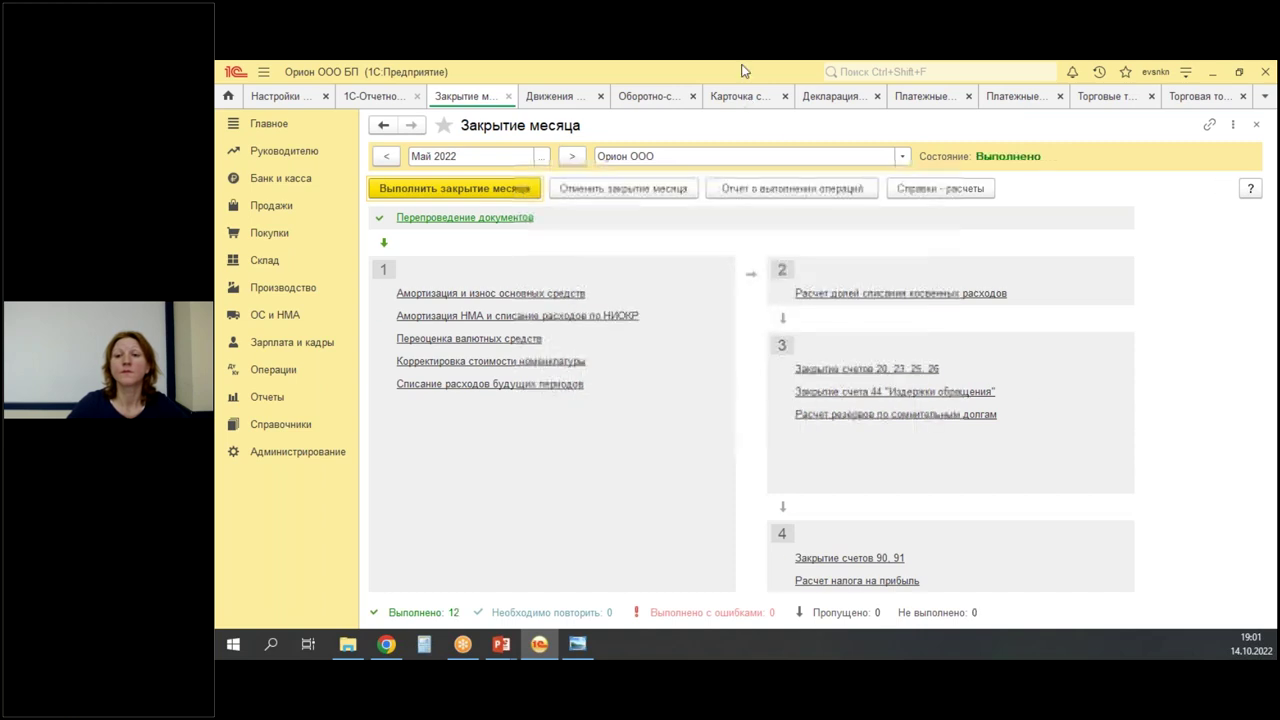
{"action": "left_click", "coordinate": [679, 364]}
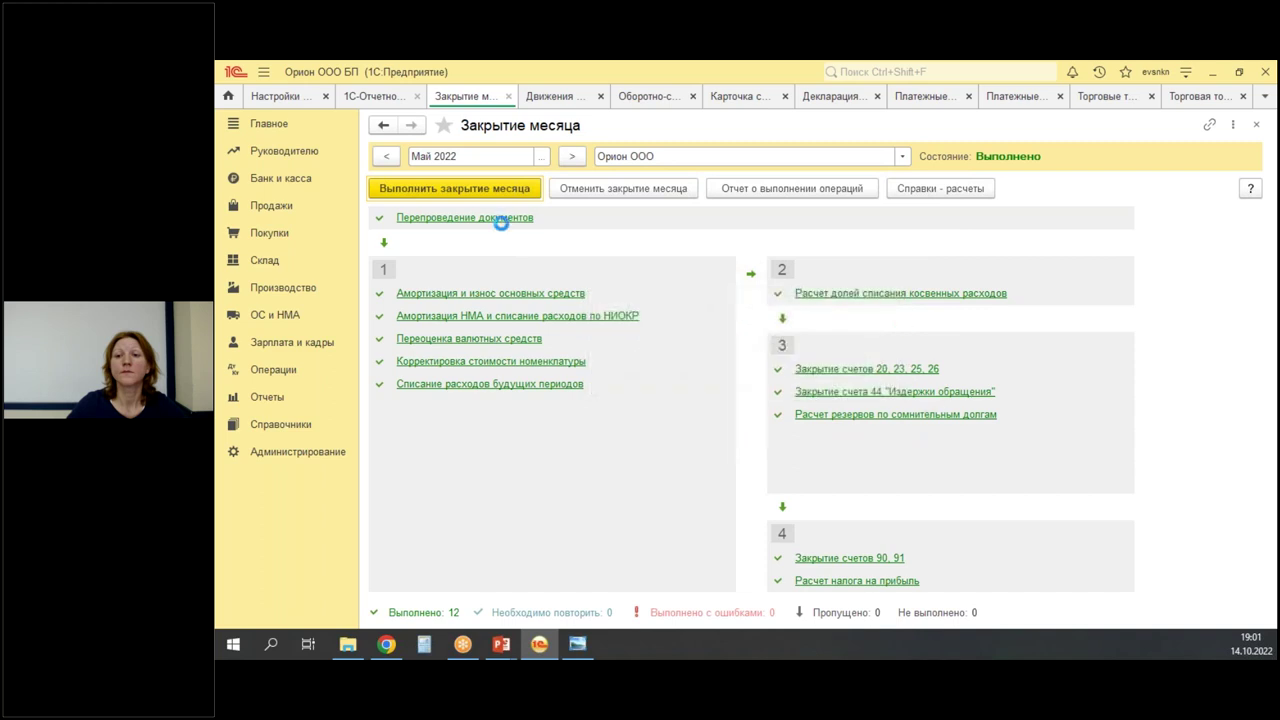
{"action": "left_click", "coordinate": [409, 190]}
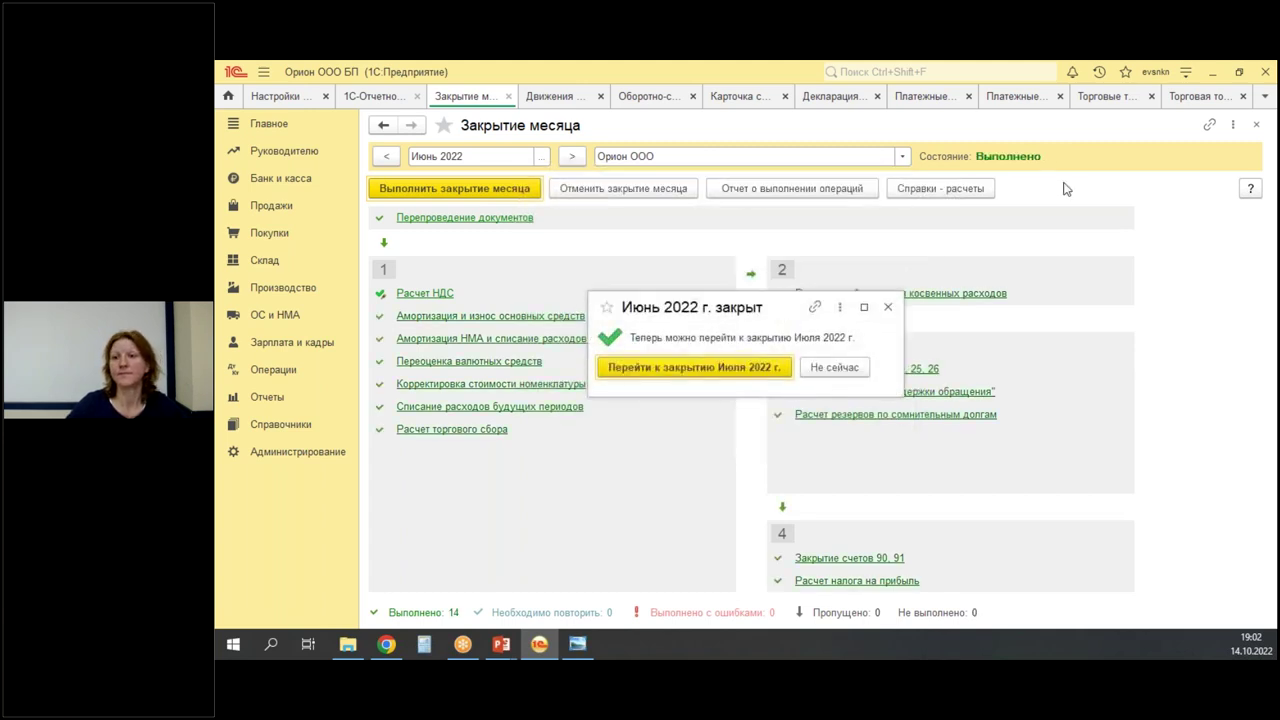
{"action": "left_click", "coordinate": [834, 368]}
Set the working date to 25.07.2022 in the personal settings and save them.
{"action": "left_click", "coordinate": [1125, 74]}
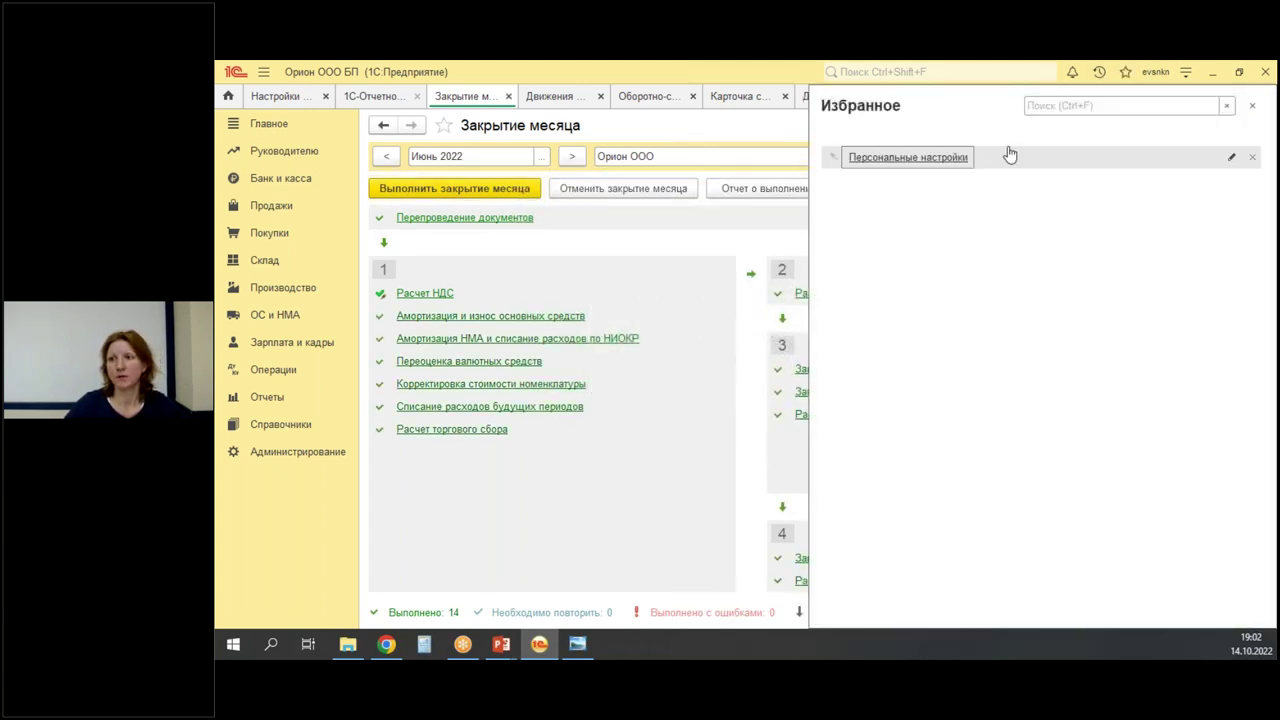
{"action": "left_click", "coordinate": [923, 166]}
{"action": "left_click", "coordinate": [630, 276]}
{"action": "type", "text": "25.07."}
{"action": "key", "text": "Tab"}
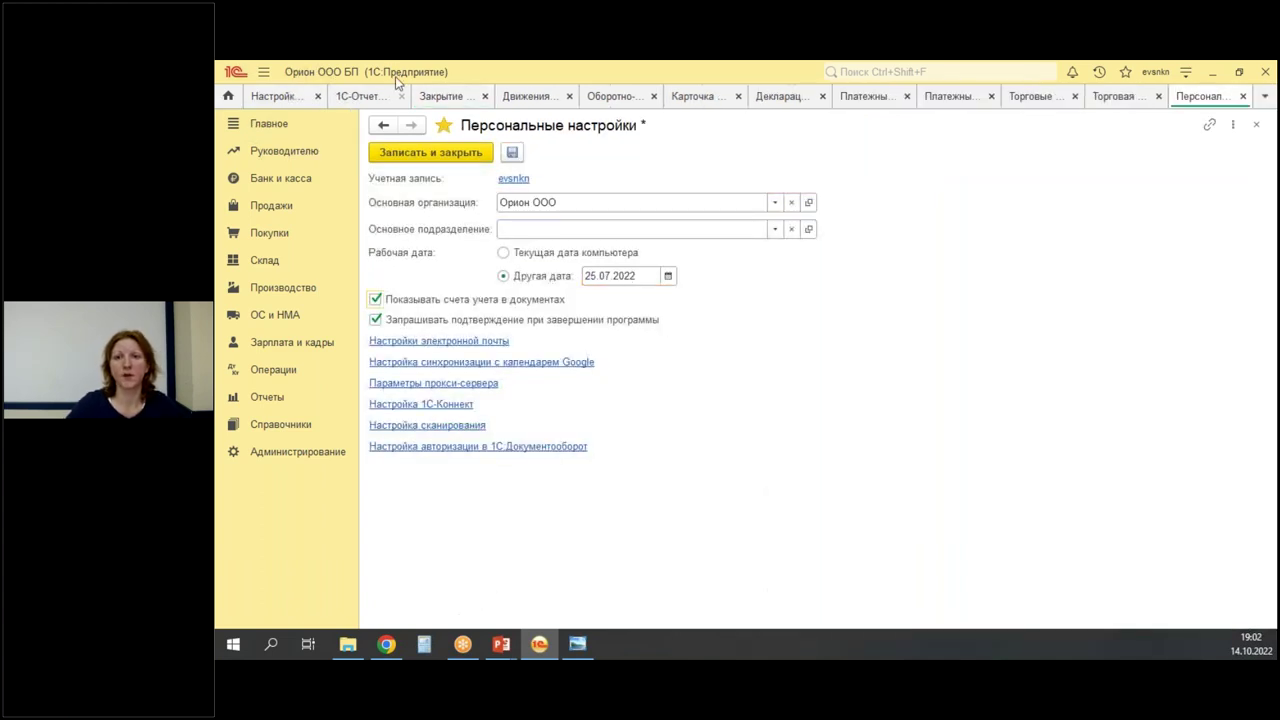
{"action": "left_click", "coordinate": [425, 152]}
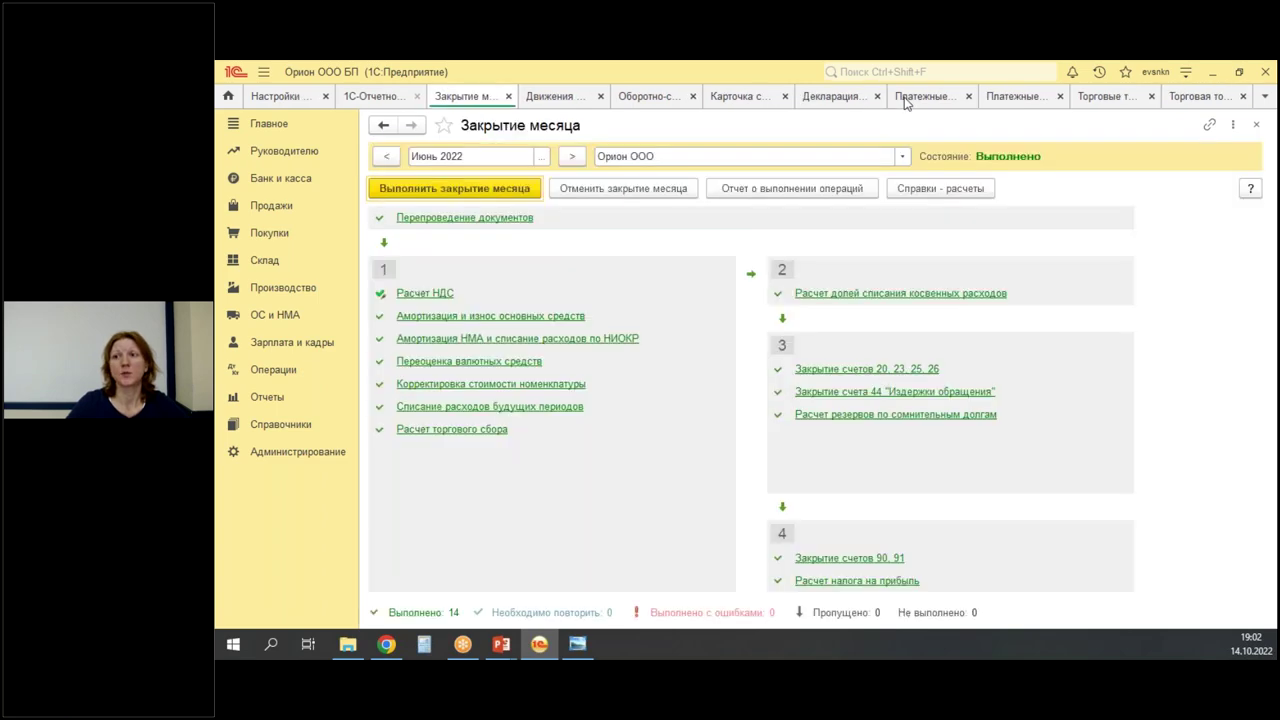
Create a payment order from the accrued taxes and contributions, leaving only the trade fee (Торговый сбор) selected for payment.
{"action": "left_click", "coordinate": [905, 97]}
{"action": "left_click", "coordinate": [590, 205]}
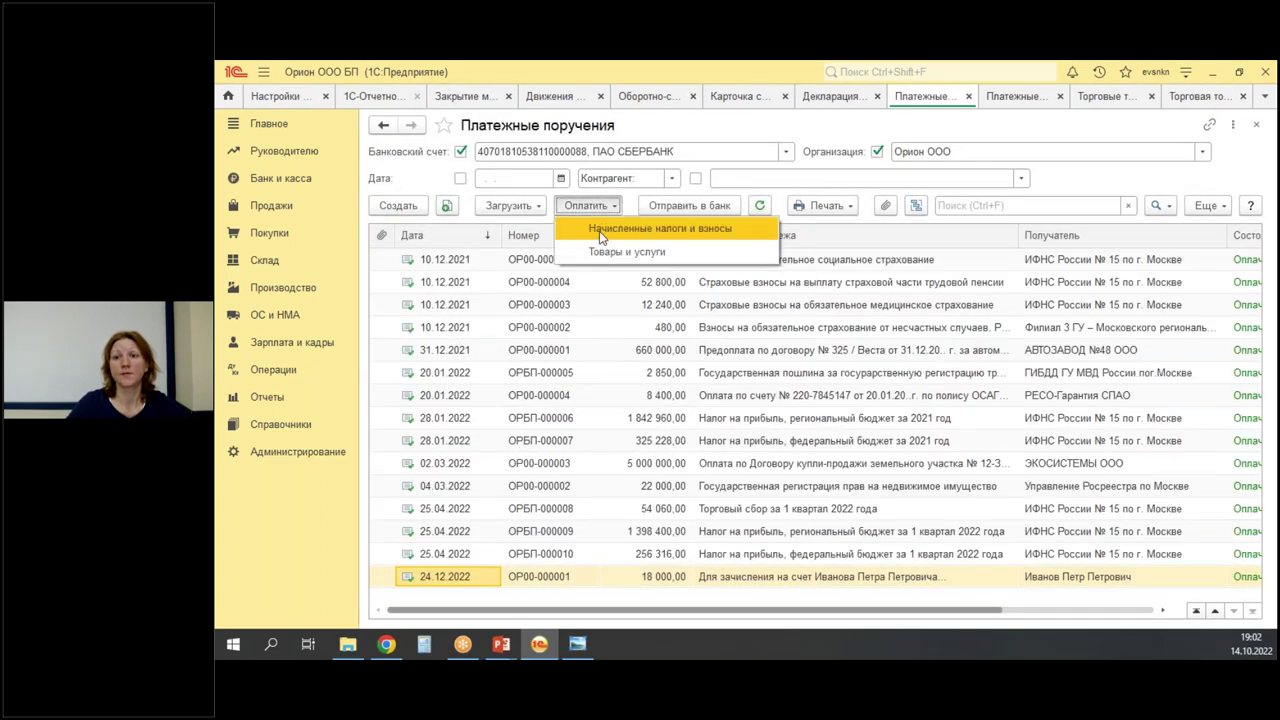
{"action": "left_click", "coordinate": [604, 228]}
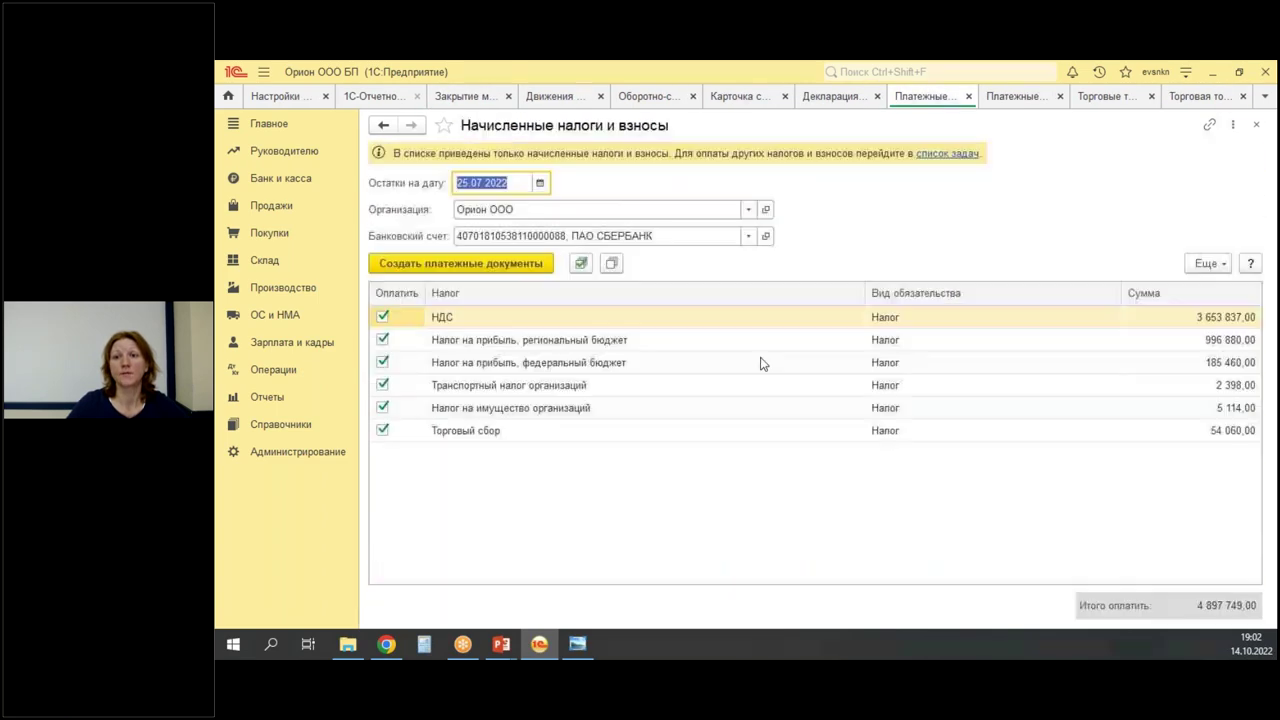
{"action": "left_click", "coordinate": [382, 317]}
{"action": "left_click", "coordinate": [382, 340]}
{"action": "left_click", "coordinate": [382, 363]}
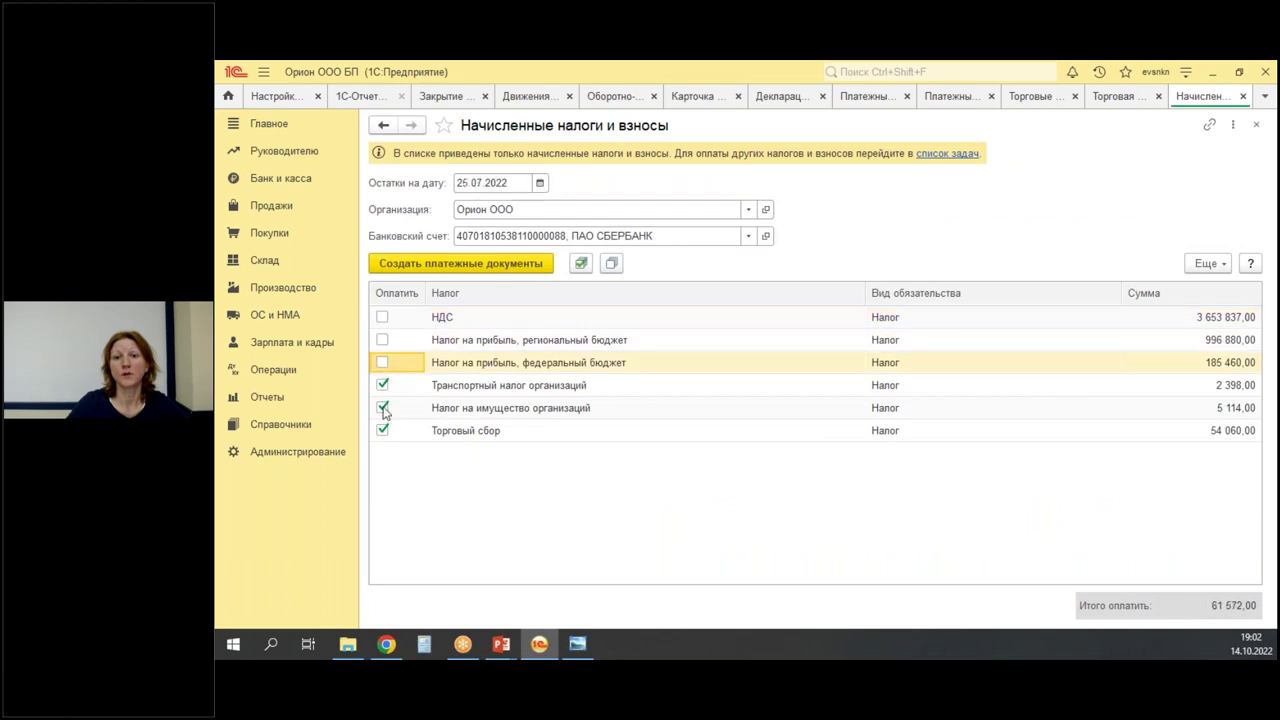
{"action": "left_click", "coordinate": [382, 385]}
{"action": "left_click", "coordinate": [383, 408]}
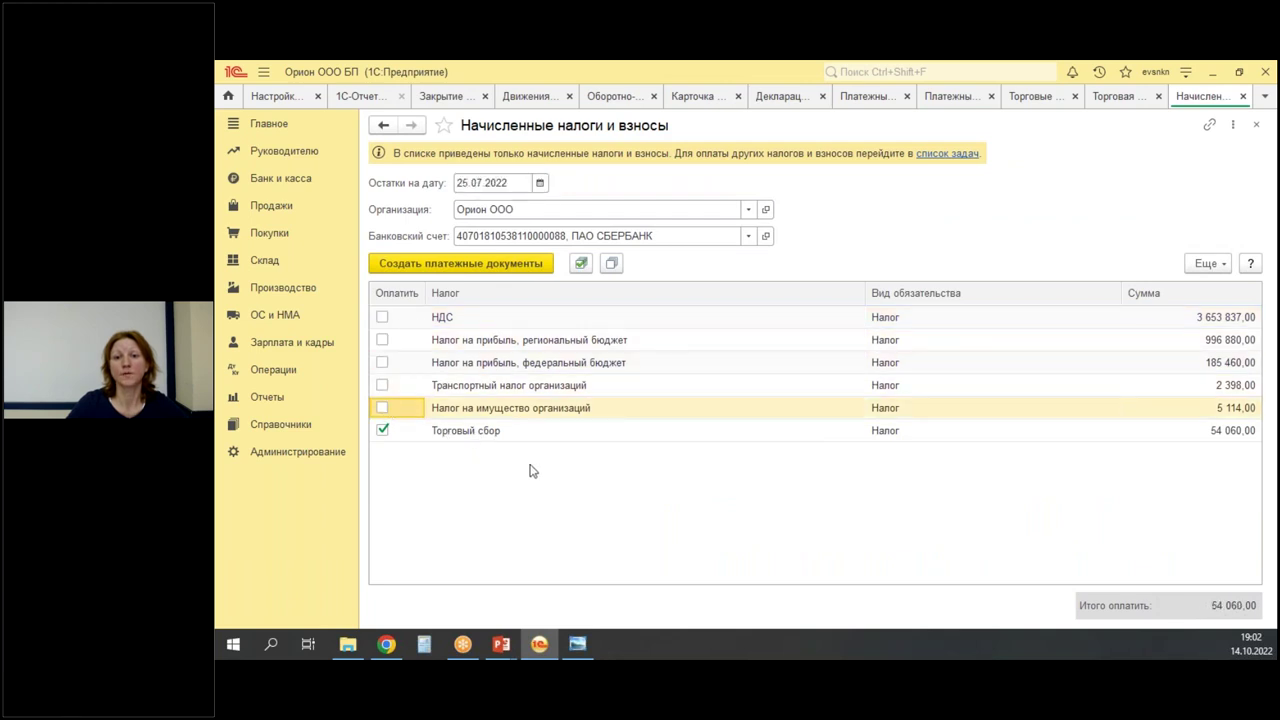
{"action": "left_click", "coordinate": [475, 264]}
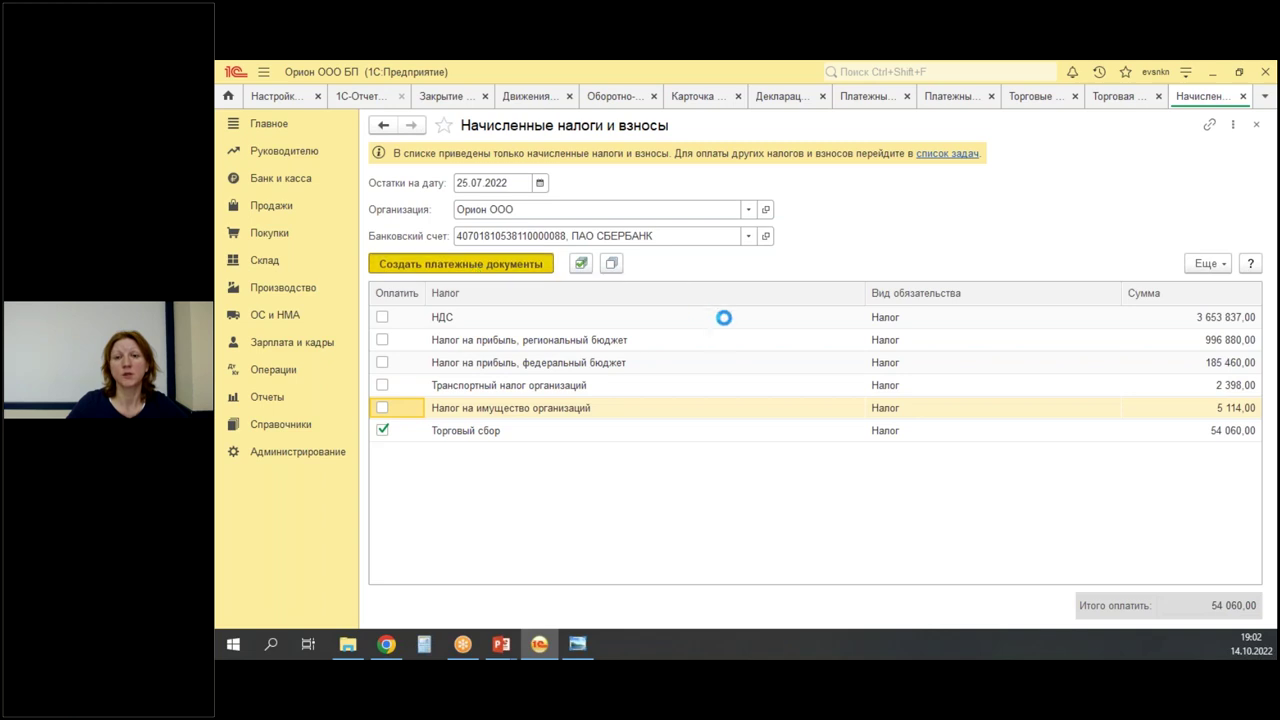
Create and post a bank account write-off (Списание с расчетного счета) based on the trade fee payment order, and close the order.
{"action": "left_click", "coordinate": [1060, 152]}
{"action": "left_click", "coordinate": [1060, 178]}
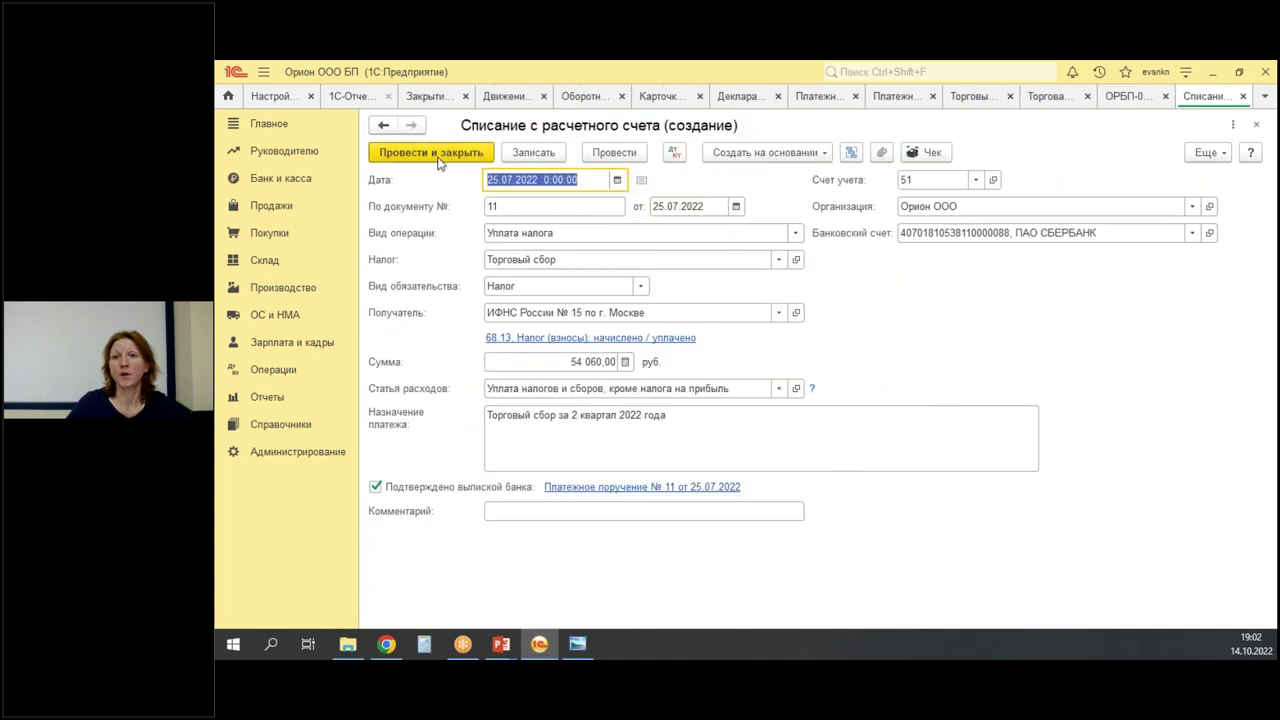
{"action": "key", "text": "Escape"}
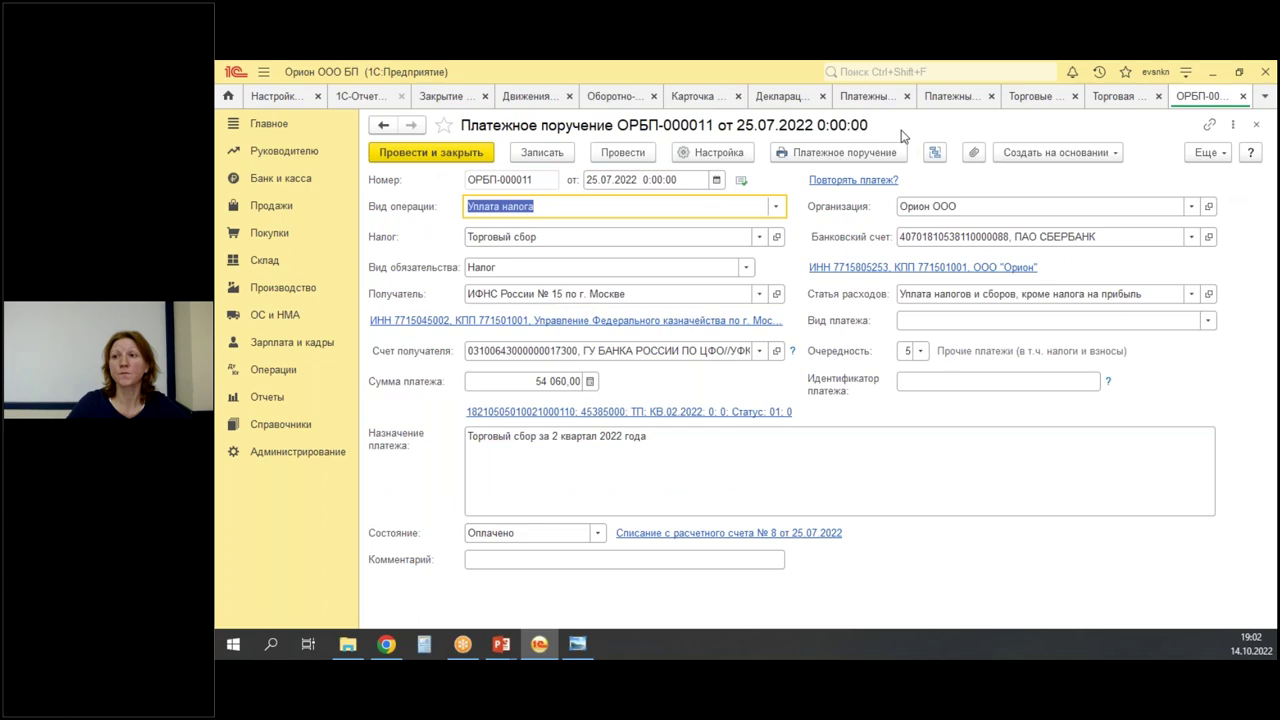
{"action": "left_click", "coordinate": [1243, 96]}
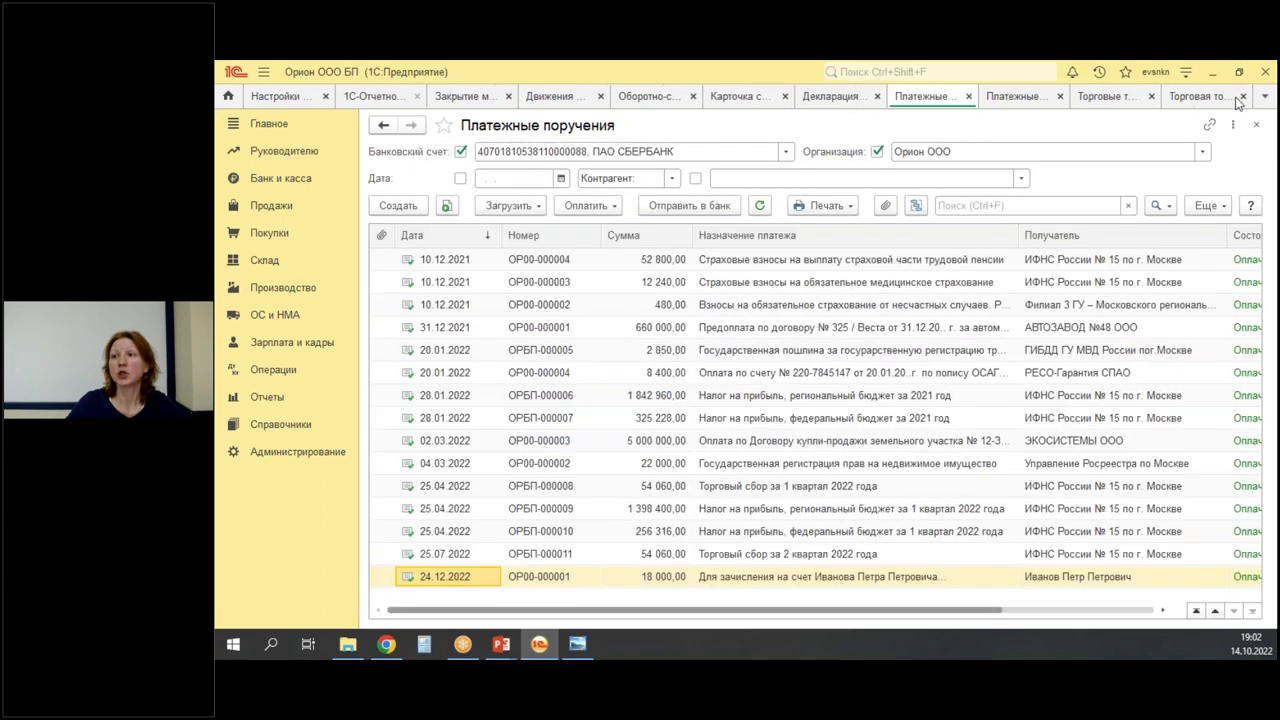
Close the trade outlet card, the trade outlets list and both payment order lists.
{"action": "left_click", "coordinate": [1243, 96]}
{"action": "left_click", "coordinate": [1243, 96]}
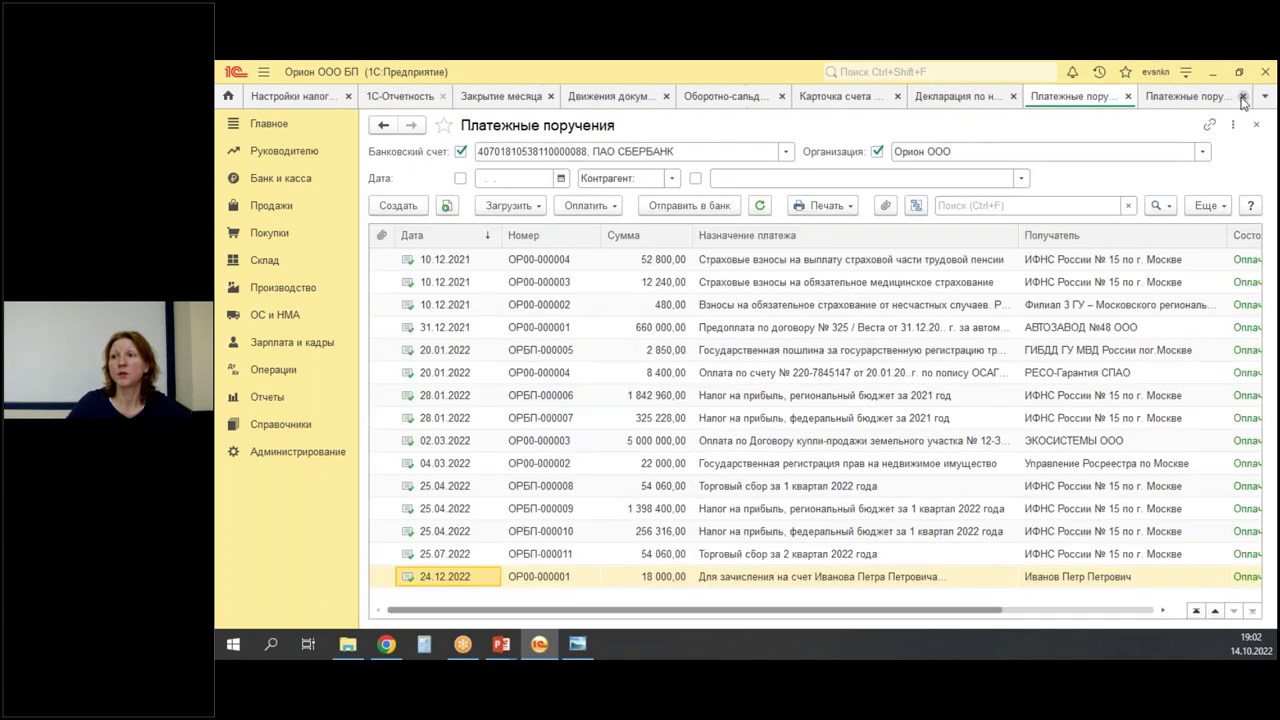
{"action": "left_click", "coordinate": [1243, 96]}
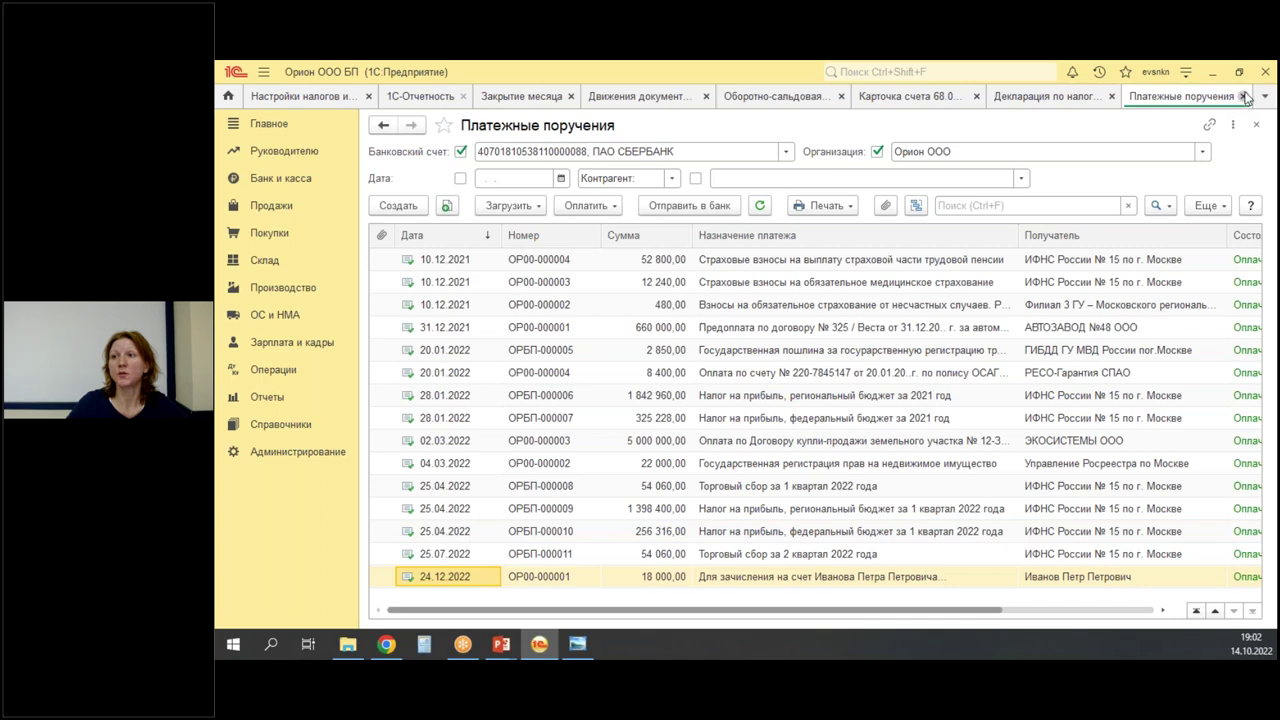
{"action": "left_click", "coordinate": [1243, 96]}
Examine calculated tax lines 190 and 200 and advance payment lines 210 to 230 on Лист 02 of the first-quarter 2022 profit tax declaration.
{"action": "left_click", "coordinate": [1179, 101]}
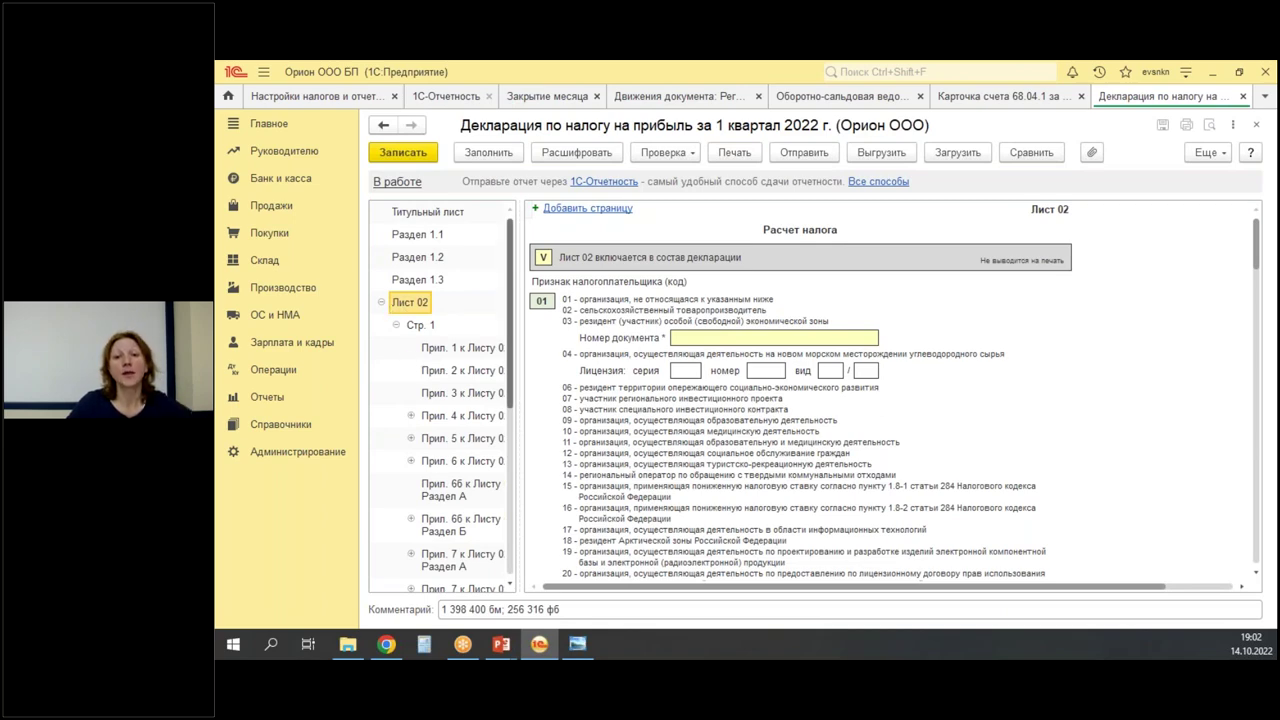
{"action": "scroll", "coordinate": [652, 347], "scroll_direction": "down", "scroll_amount": 3}
{"action": "scroll", "coordinate": [652, 347], "scroll_direction": "down", "scroll_amount": 10}
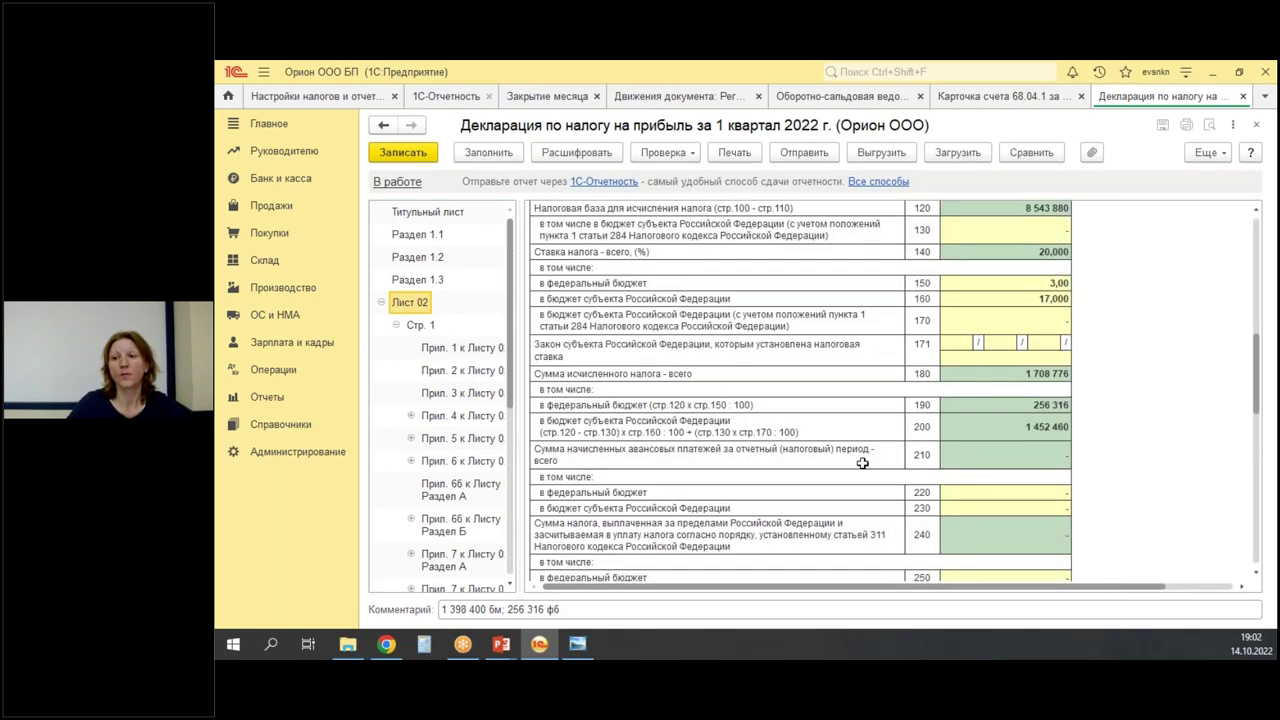
{"action": "mouse_move", "coordinate": [534, 387]}
{"action": "left_mouse_down"}
{"action": "mouse_move", "coordinate": [738, 462]}
{"action": "mouse_move", "coordinate": [1080, 446]}
{"action": "left_mouse_up"}
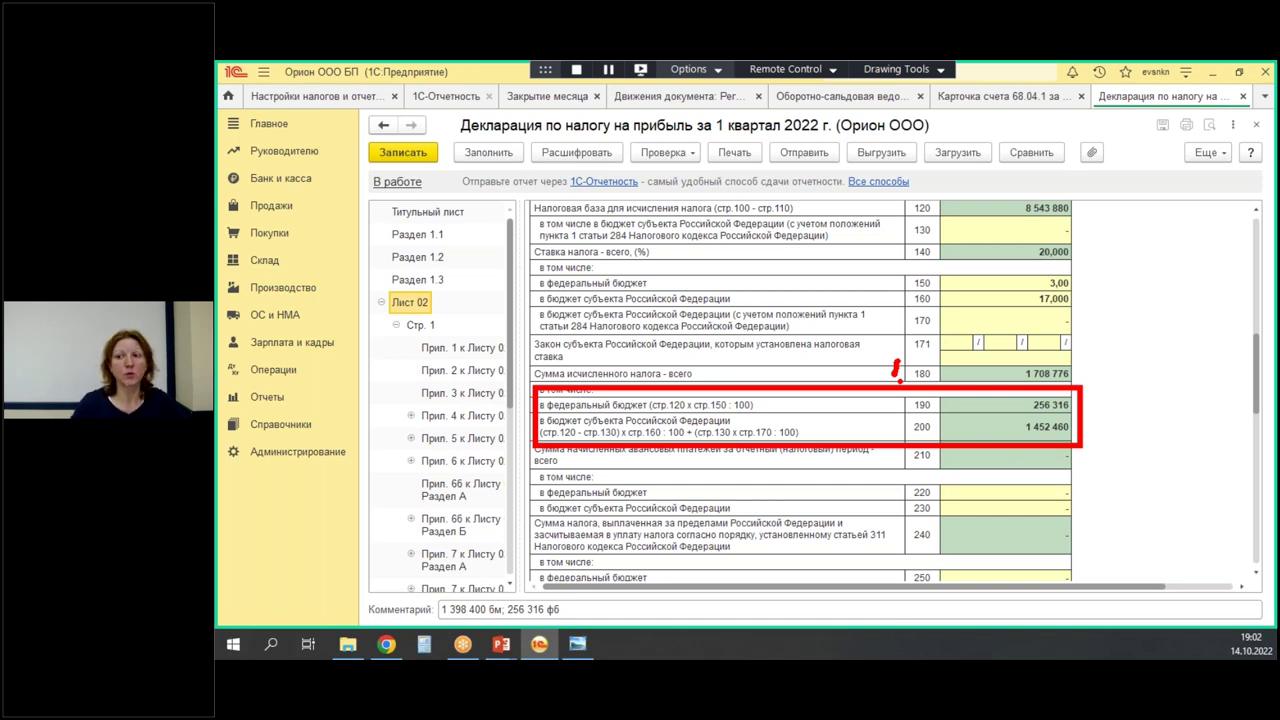
{"action": "mouse_move", "coordinate": [712, 116]}
{"action": "left_mouse_down"}
{"action": "mouse_move", "coordinate": [716, 145]}
{"action": "mouse_move", "coordinate": [738, 134]}
{"action": "left_mouse_up"}
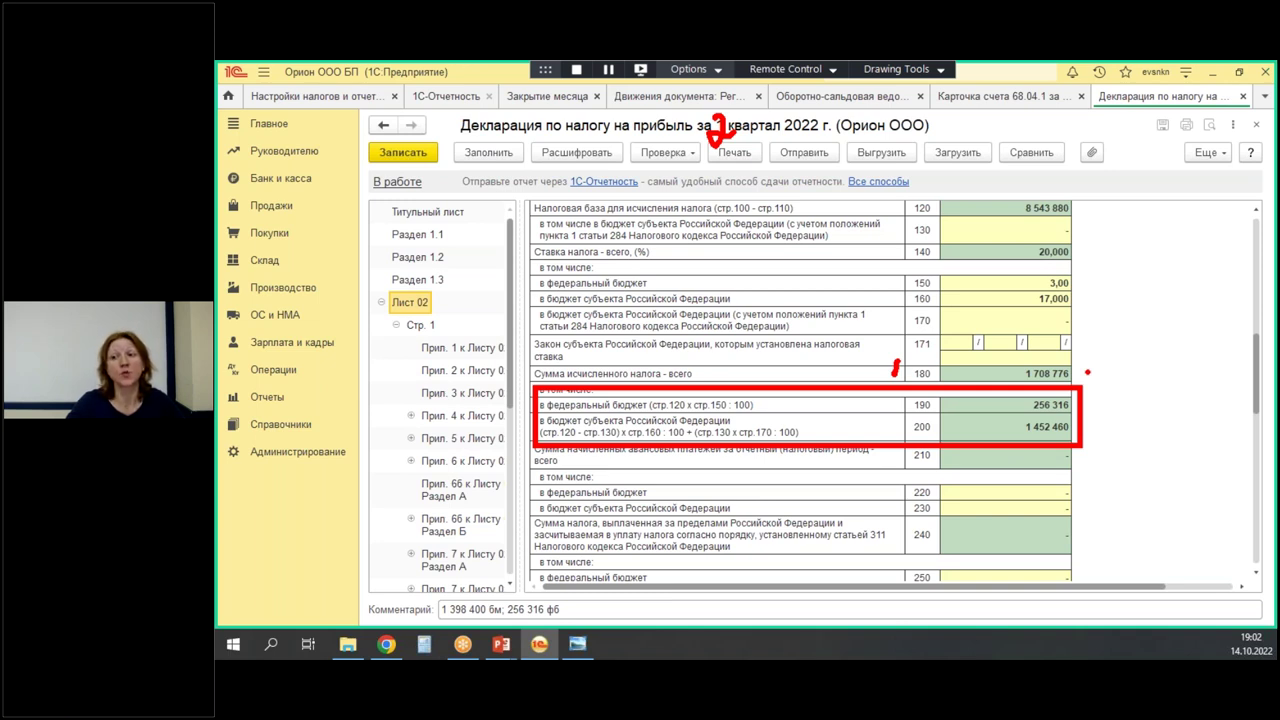
{"action": "left_click_drag", "start_coordinate": [978, 408], "coordinate": [1002, 408]}
{"action": "left_click_drag", "start_coordinate": [964, 426], "coordinate": [998, 430]}
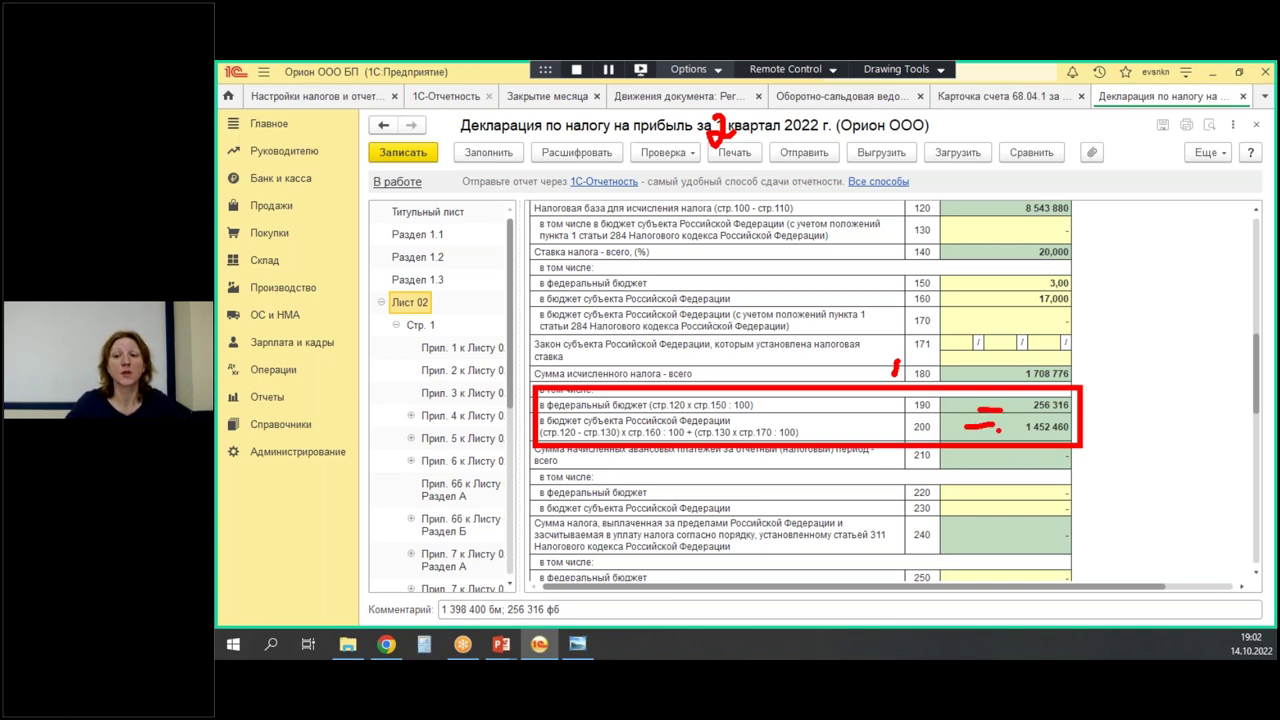
{"action": "mouse_move", "coordinate": [949, 488]}
{"action": "left_mouse_down"}
{"action": "mouse_move", "coordinate": [964, 481]}
{"action": "mouse_move", "coordinate": [950, 510]}
{"action": "left_mouse_up"}
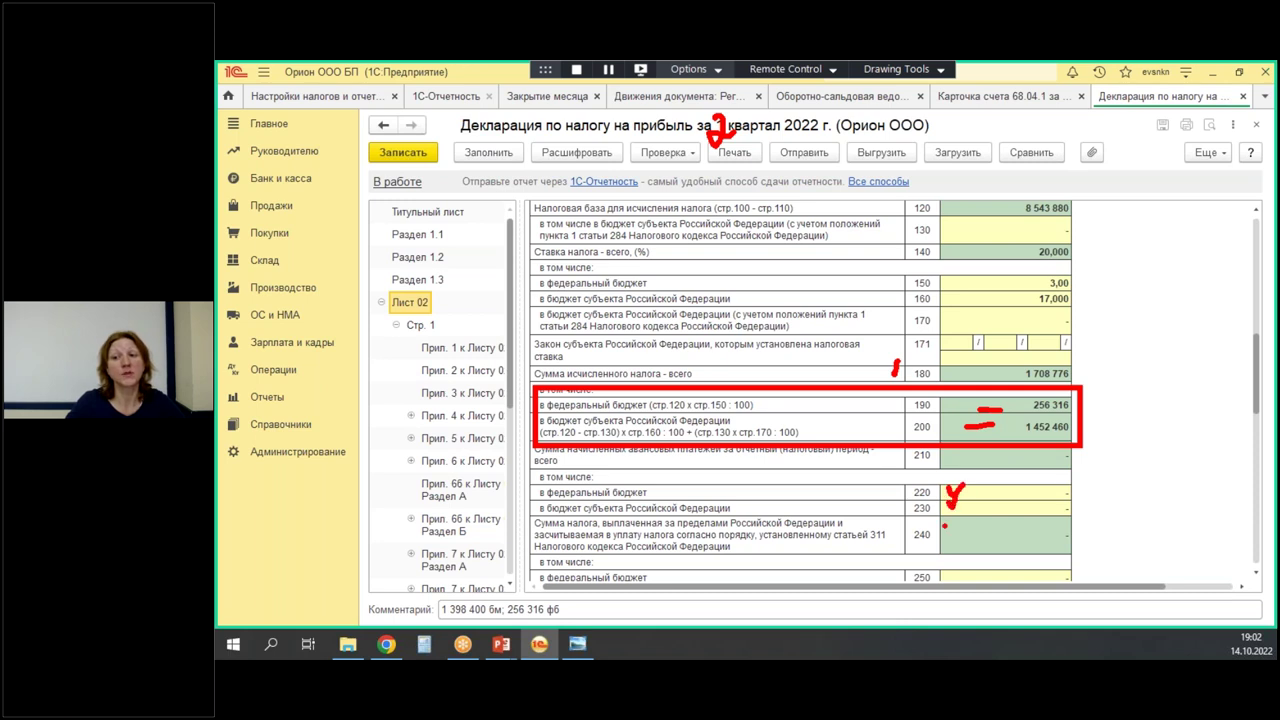
{"action": "key", "text": "Escape"}
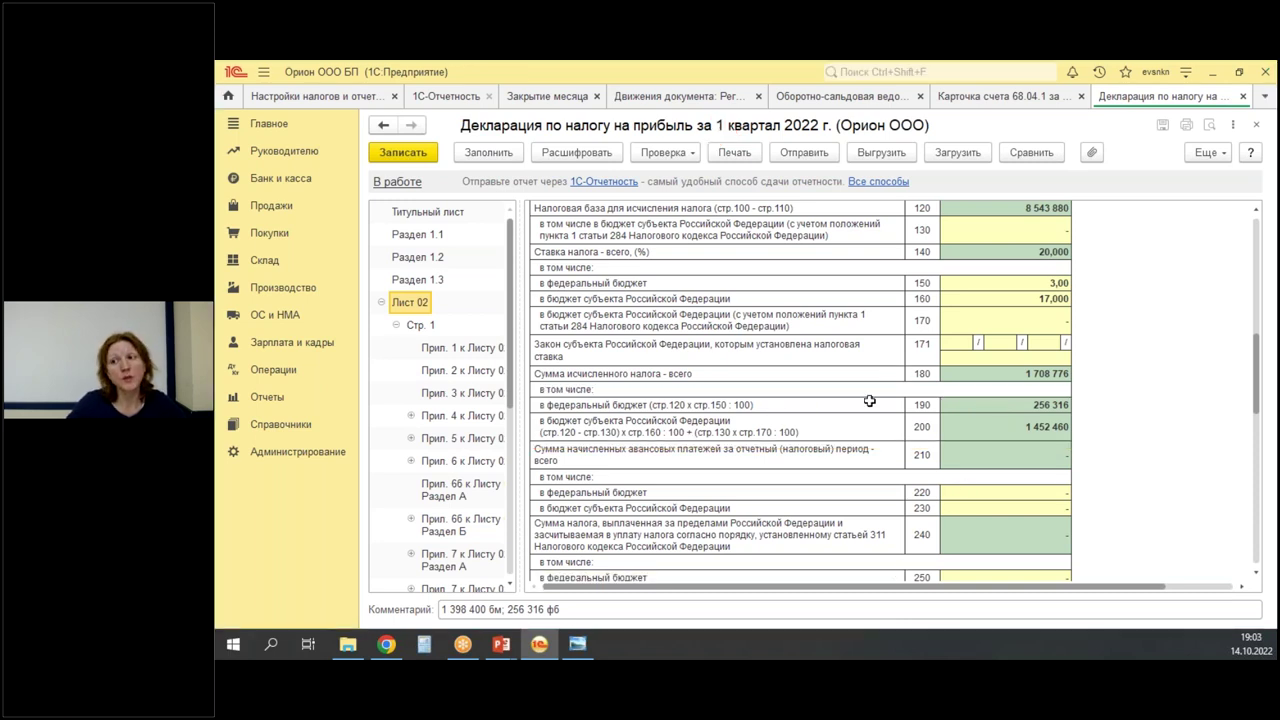
{"action": "left_click_drag", "start_coordinate": [997, 392], "coordinate": [1081, 456]}
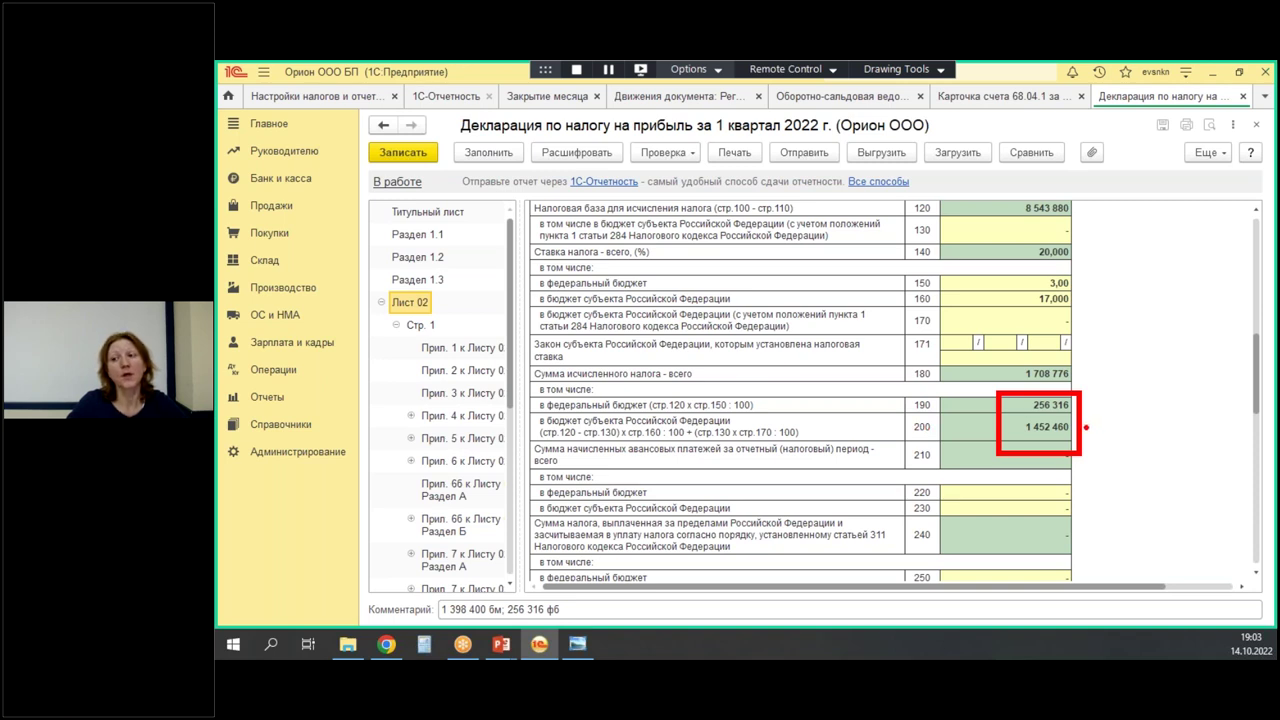
{"action": "left_click_drag", "start_coordinate": [1086, 429], "coordinate": [1104, 429]}
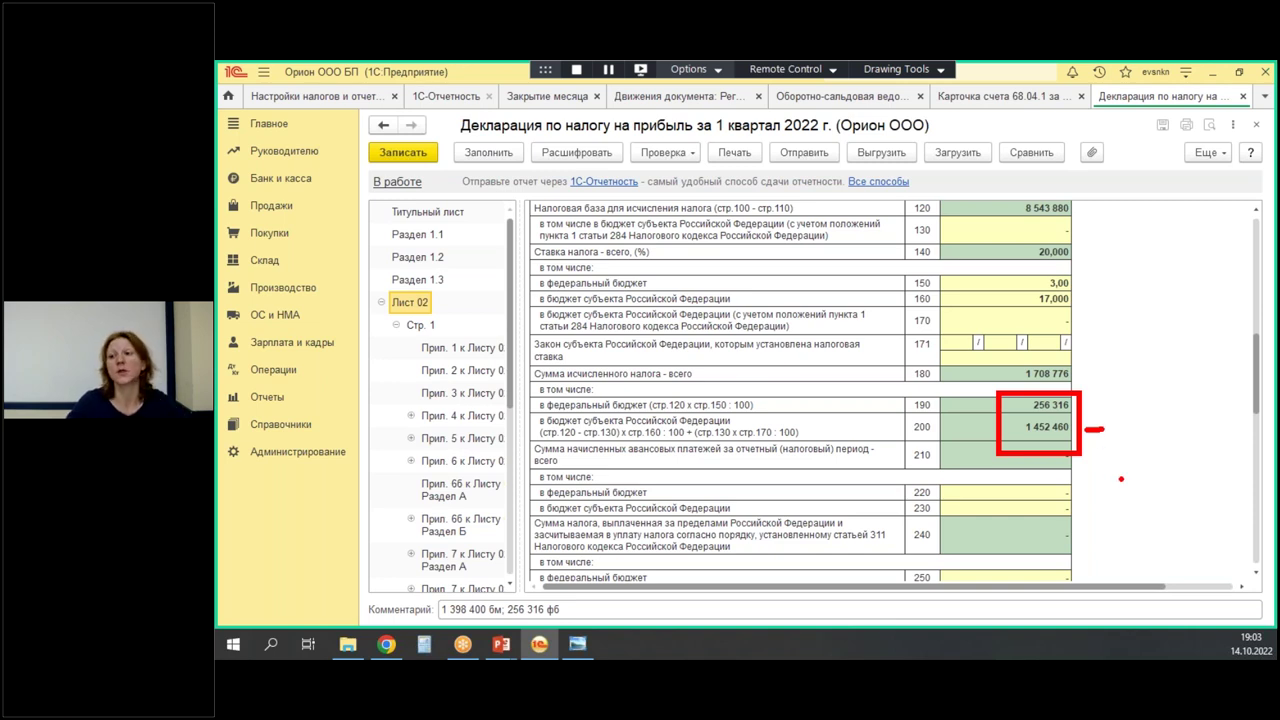
Create a new profit tax declaration (Декларация по налогу на прибыль) for Орион ООО for the first half of 2022.
{"action": "key", "text": "Escape"}
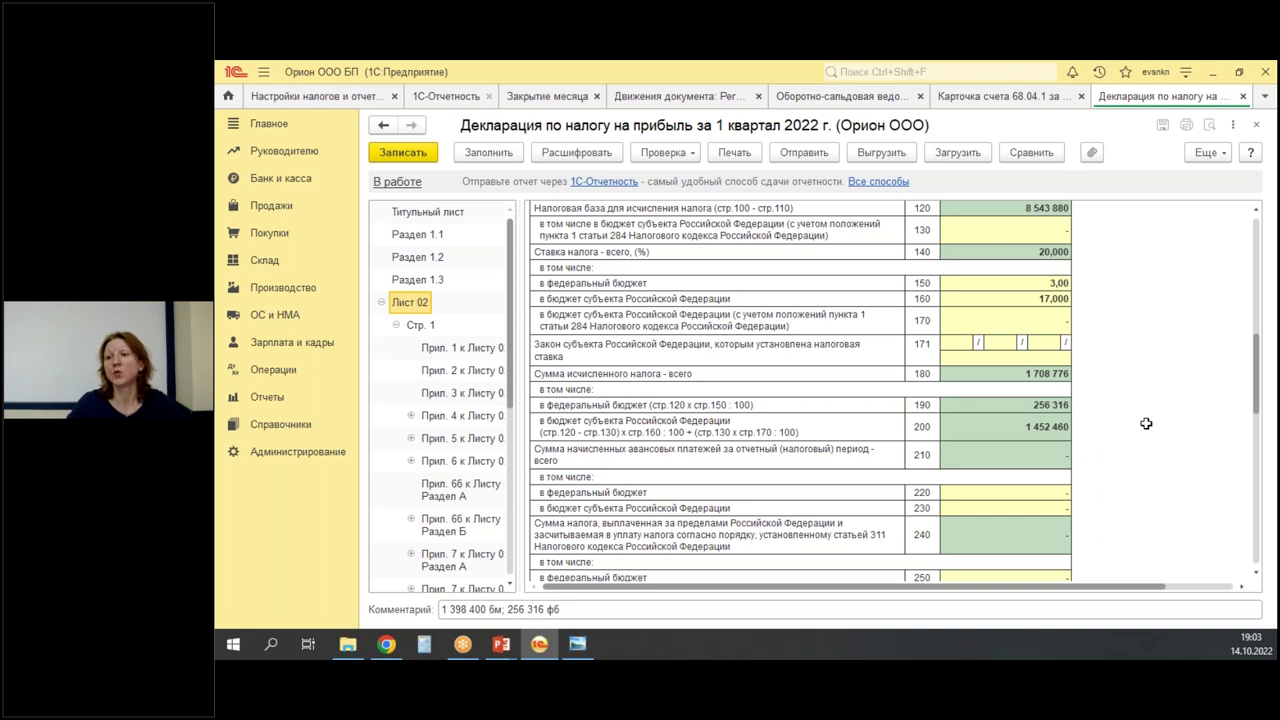
{"action": "left_click", "coordinate": [419, 97]}
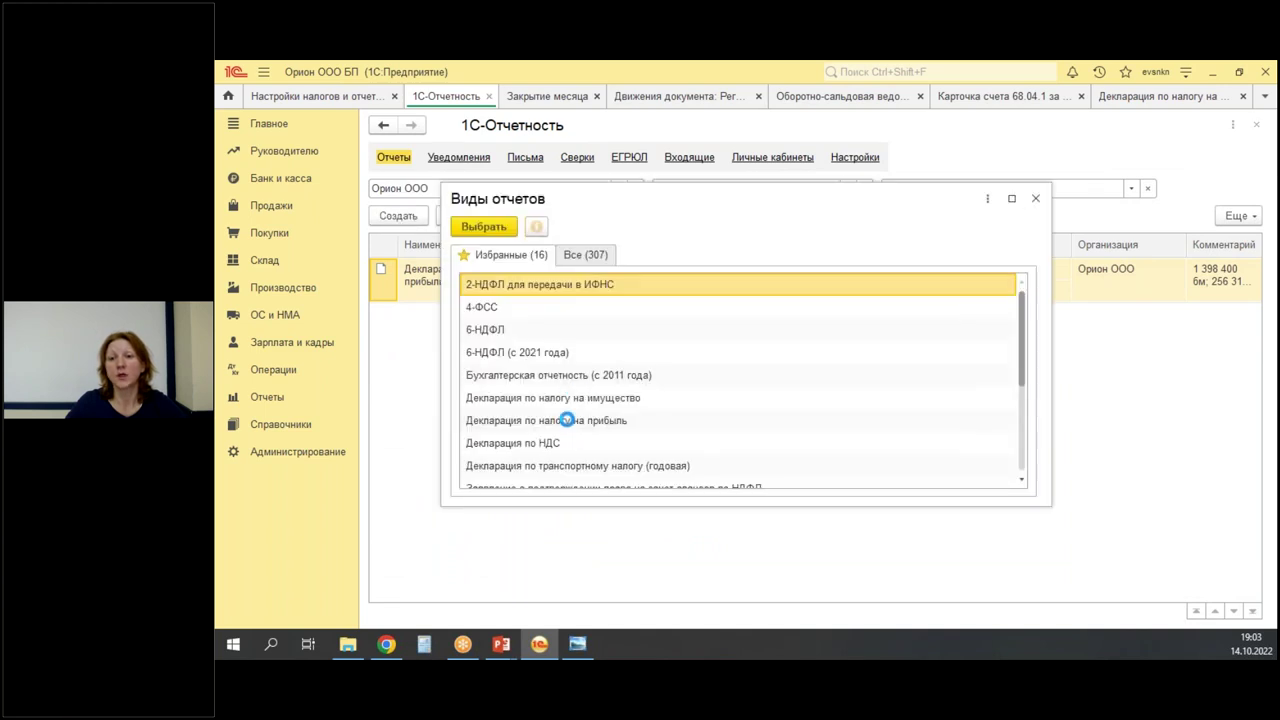
{"action": "double_click", "coordinate": [566, 420]}
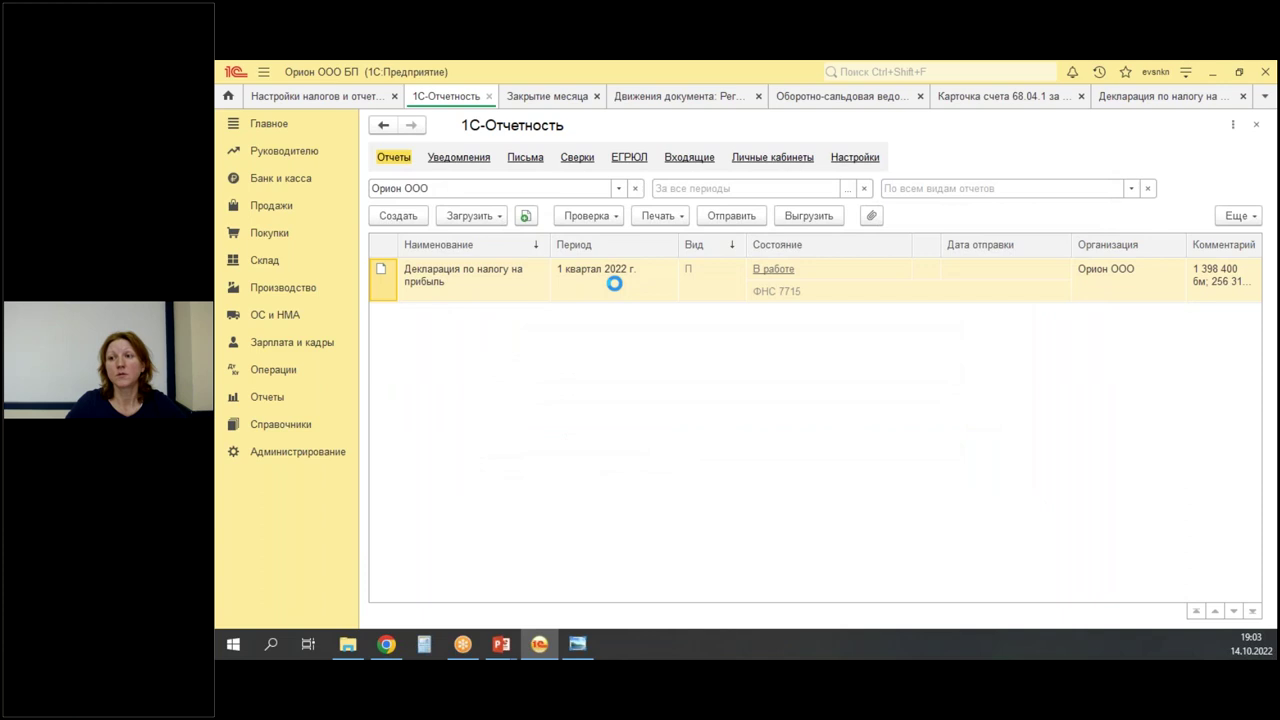
{"action": "left_click", "coordinate": [681, 331]}
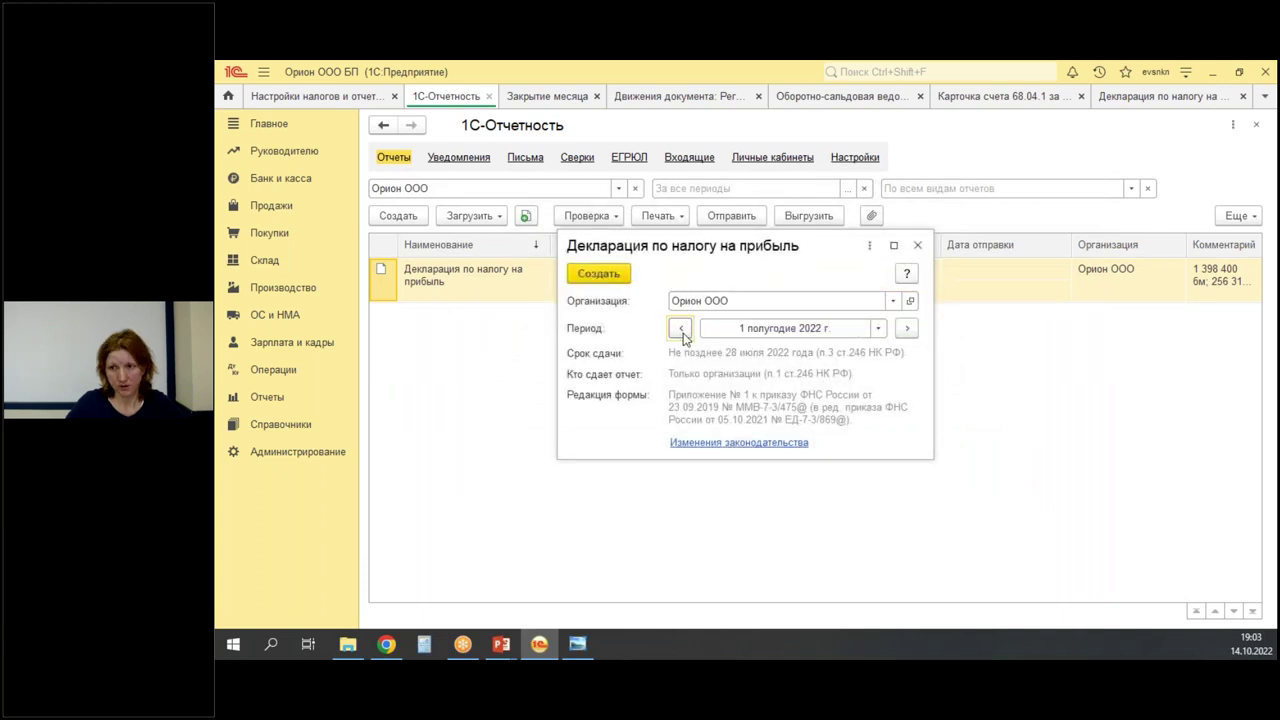
{"action": "left_click", "coordinate": [600, 274]}
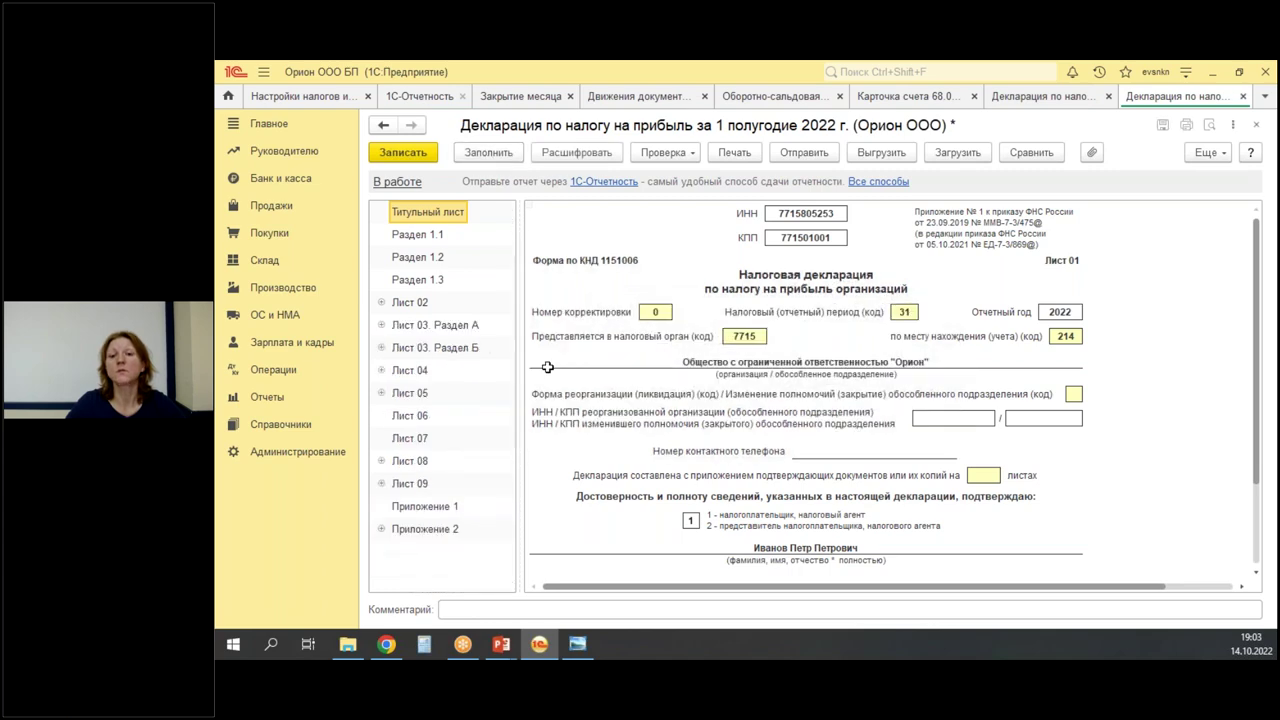
Examine trade fee lines 265, 266 and 267 on Лист 02 of the half-year 2022 profit tax declaration.
{"action": "left_click", "coordinate": [412, 306]}
{"action": "scroll", "coordinate": [860, 480], "scroll_direction": "down", "scroll_amount": 10}
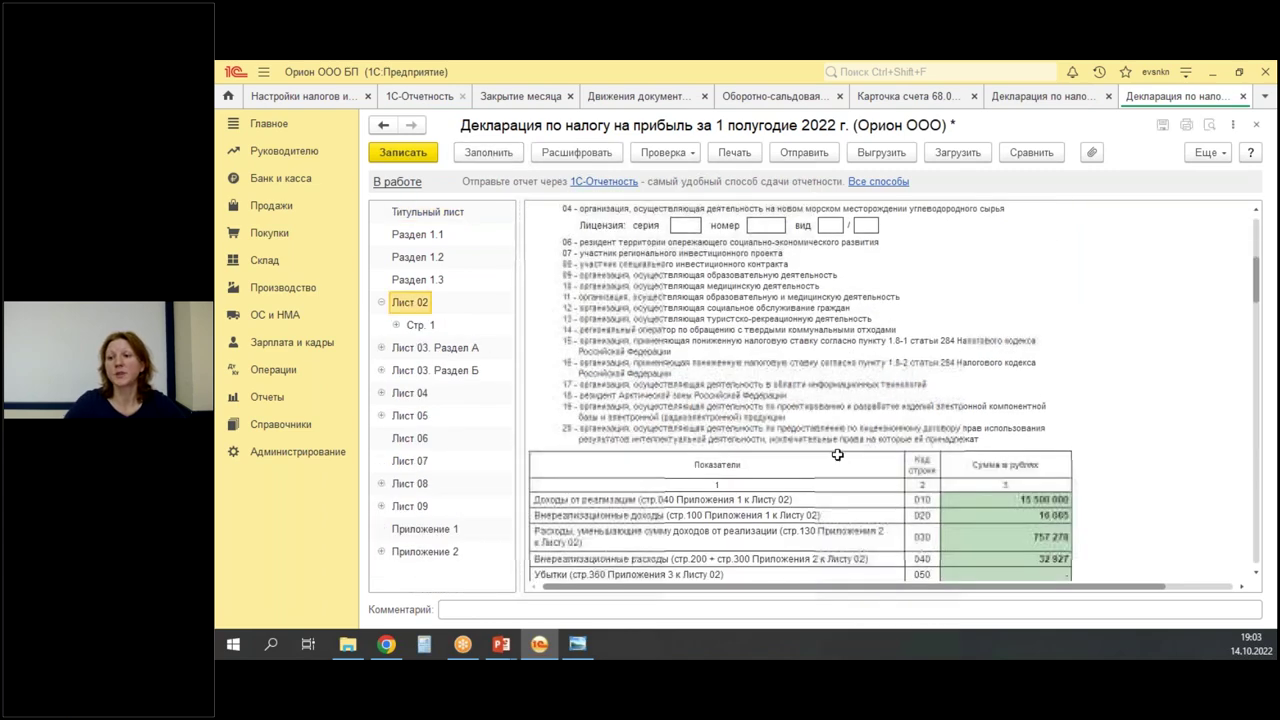
{"action": "scroll", "coordinate": [832, 451], "scroll_direction": "down", "scroll_amount": 10}
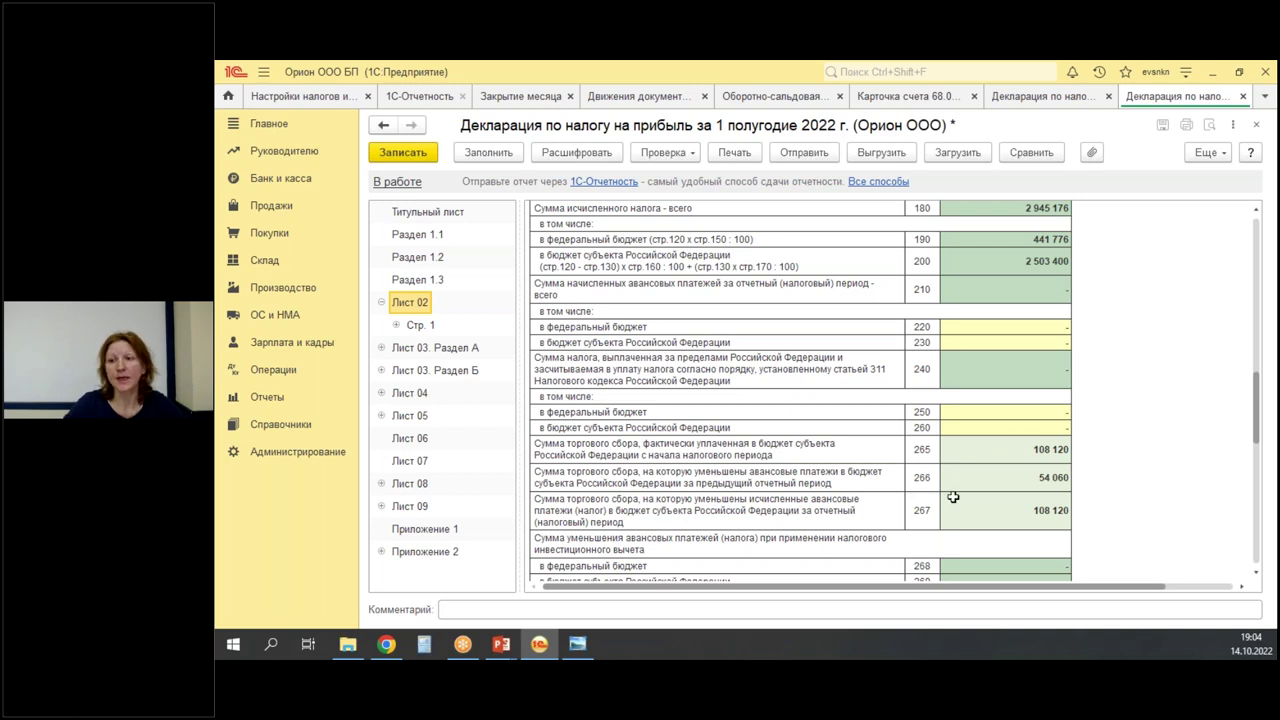
{"action": "left_click_drag", "start_coordinate": [1005, 460], "coordinate": [1076, 492]}
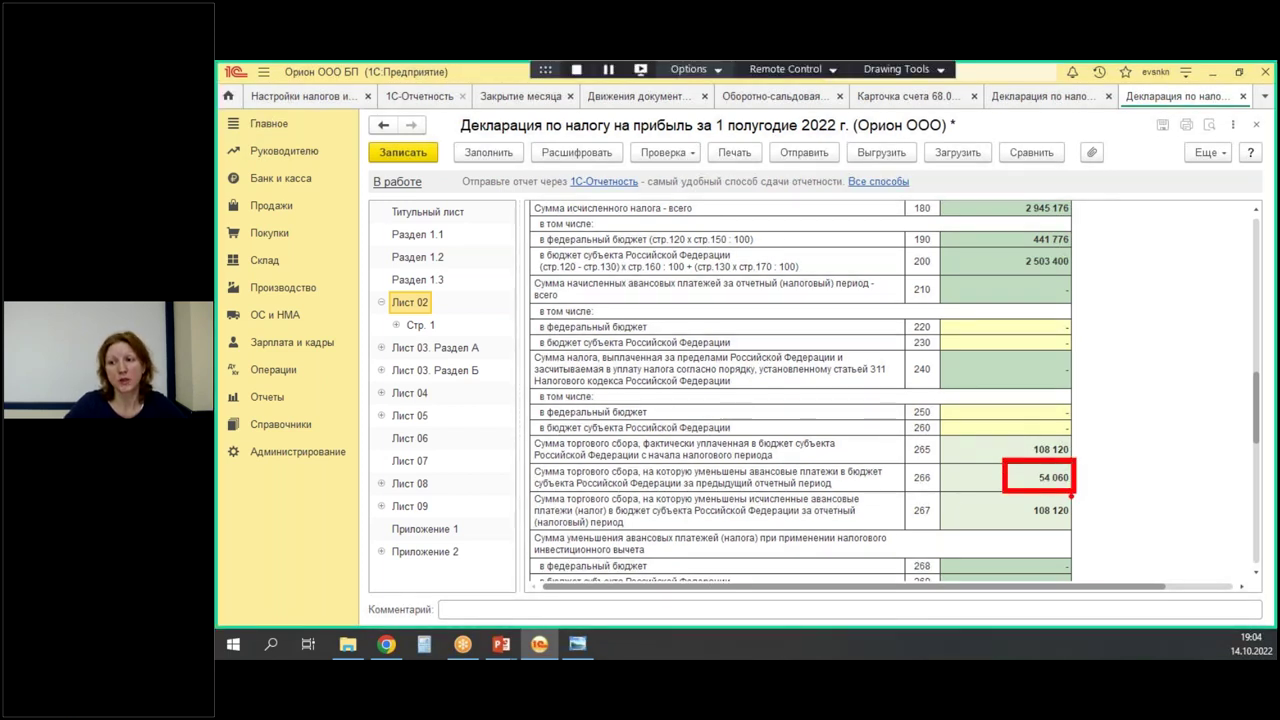
{"action": "left_click", "coordinate": [995, 451]}
{"action": "left_click_drag", "start_coordinate": [989, 514], "coordinate": [1006, 507]}
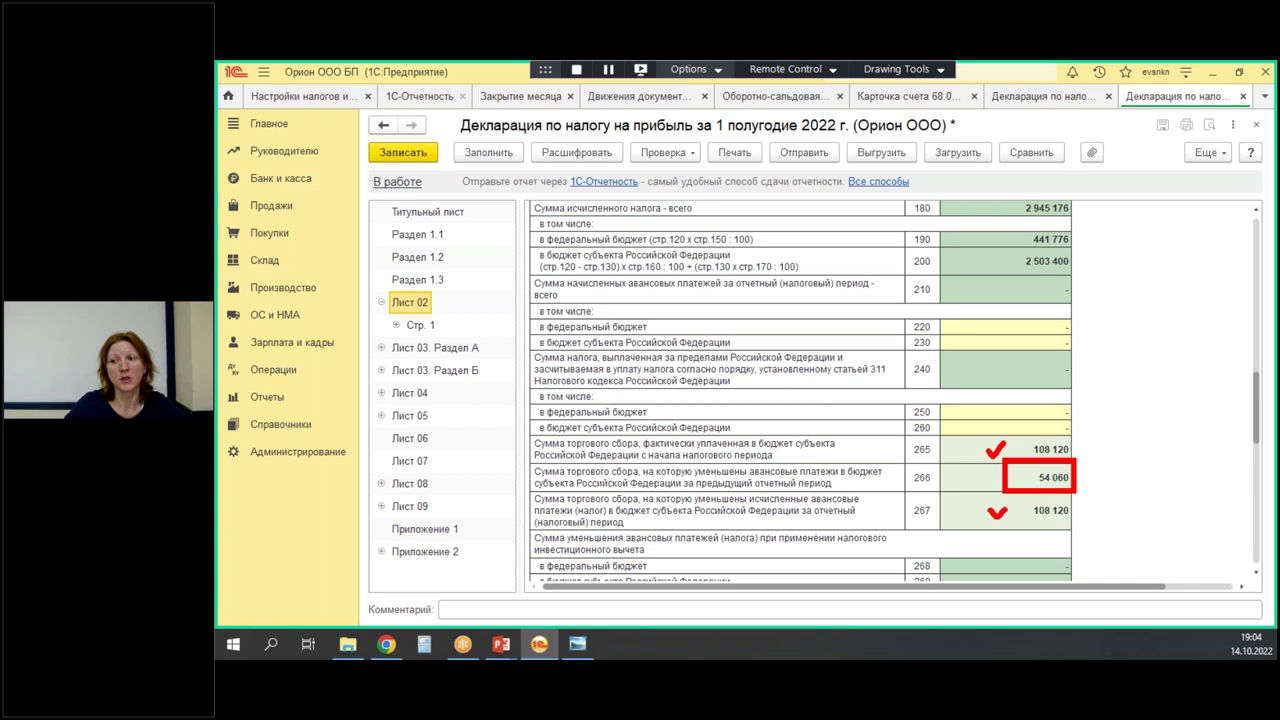
{"action": "left_click_drag", "start_coordinate": [939, 448], "coordinate": [965, 443]}
{"action": "left_click_drag", "start_coordinate": [913, 517], "coordinate": [937, 511]}
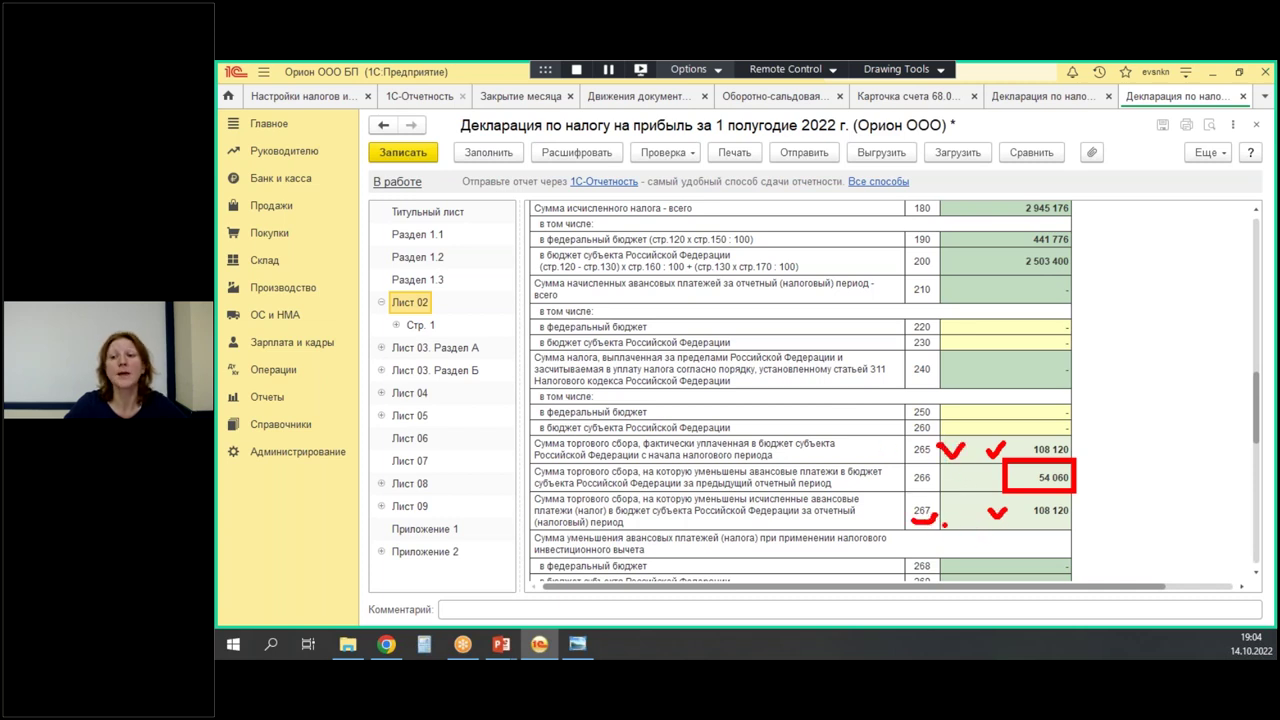
{"action": "mouse_move", "coordinate": [703, 126]}
{"action": "left_mouse_down"}
{"action": "mouse_move", "coordinate": [688, 118]}
{"action": "mouse_move", "coordinate": [700, 150]}
{"action": "left_mouse_up"}
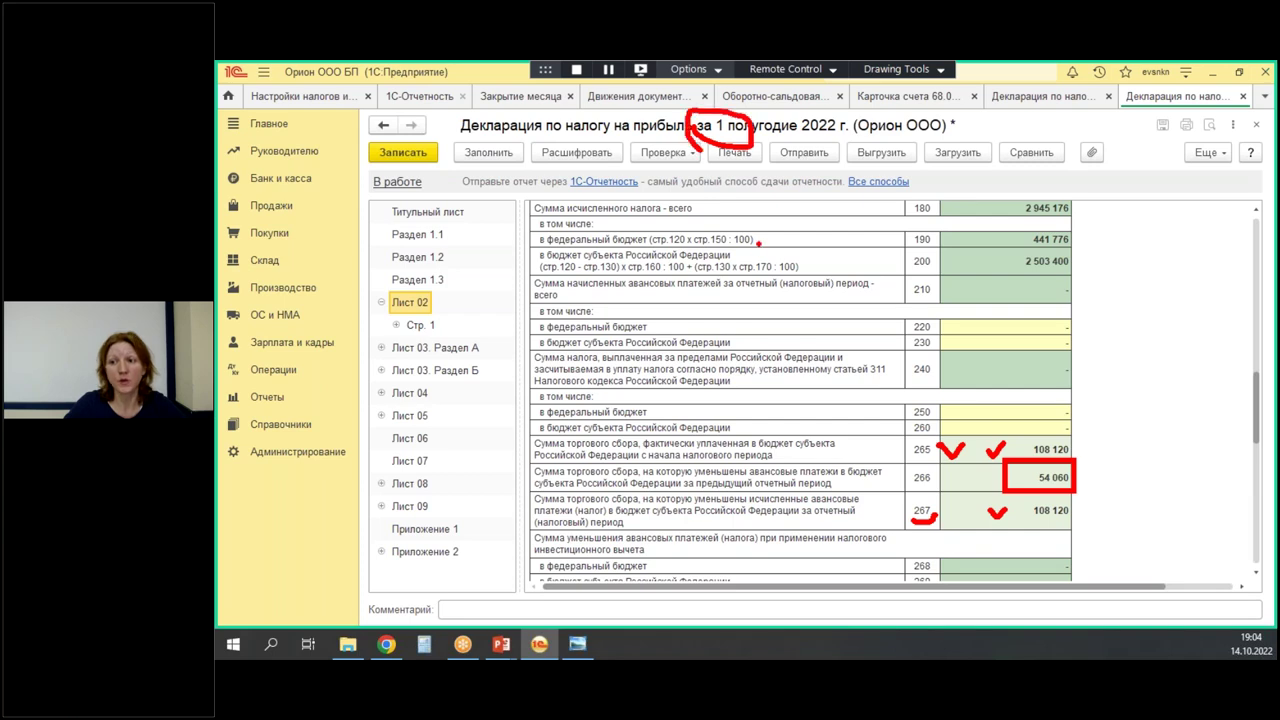
{"action": "key", "text": "Escape"}
Review calculated tax lines 180 to 200 and federal advance payment line 220 on Лист 02 of the half-year declaration.
{"action": "scroll", "coordinate": [935, 451], "scroll_direction": "down", "scroll_amount": 5}
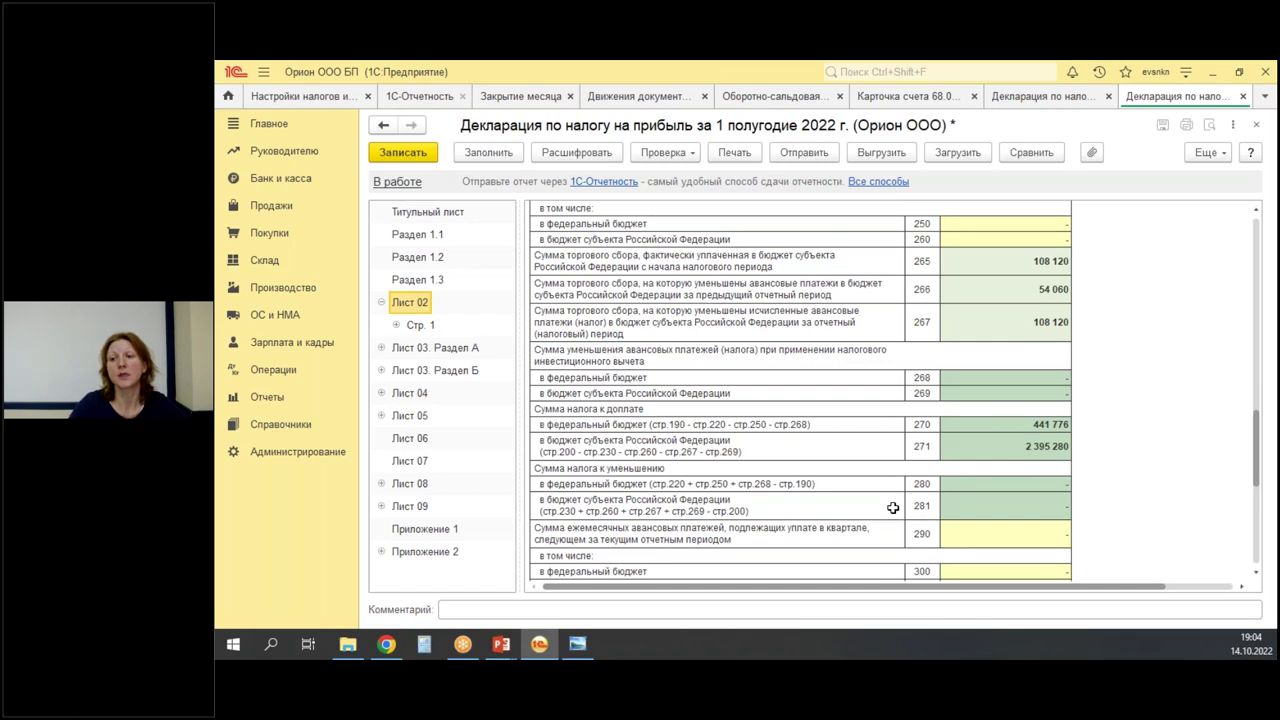
{"action": "scroll", "coordinate": [1142, 483], "scroll_direction": "up", "scroll_amount": 2}
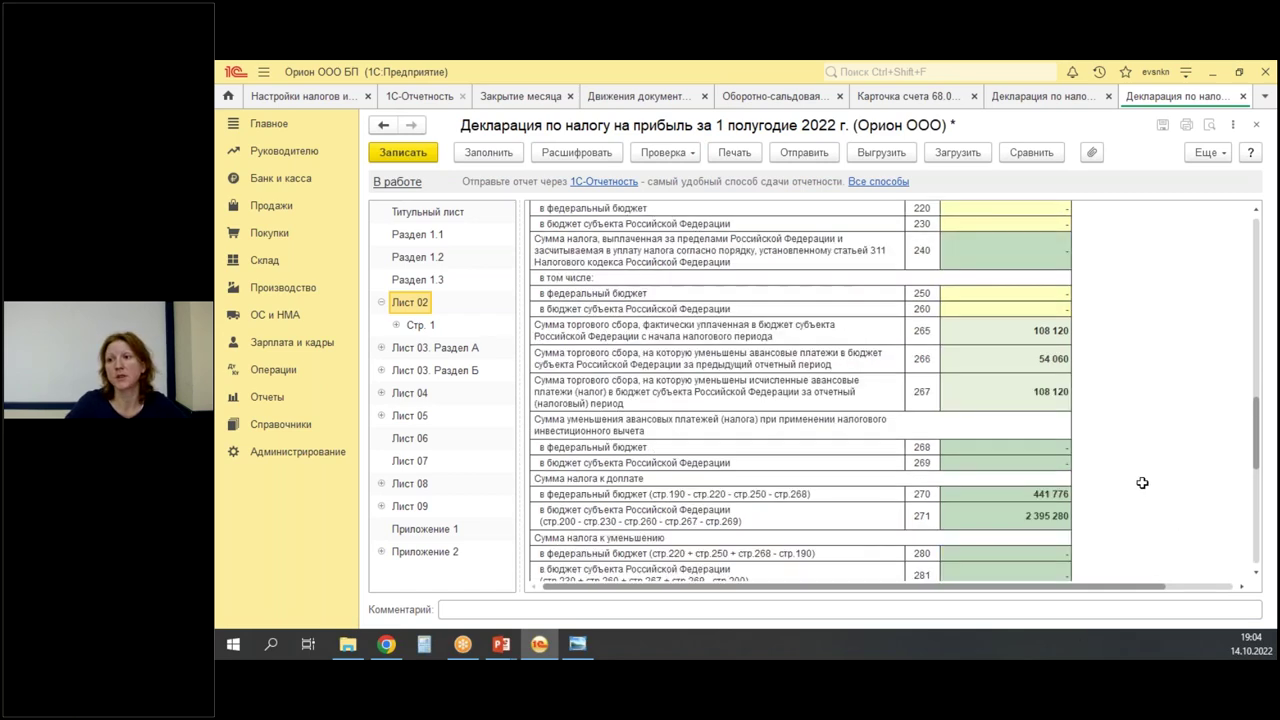
{"action": "scroll", "coordinate": [1142, 483], "scroll_direction": "up", "scroll_amount": 3}
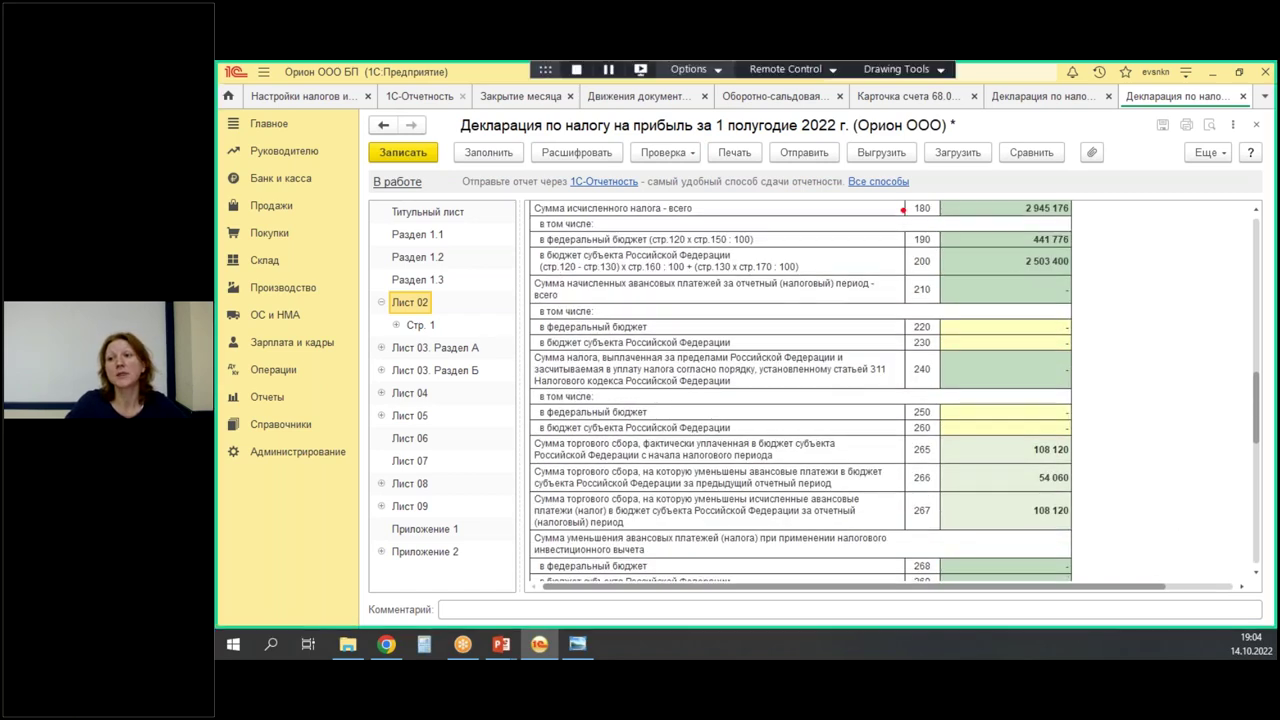
{"action": "left_click_drag", "start_coordinate": [890, 195], "coordinate": [1078, 272]}
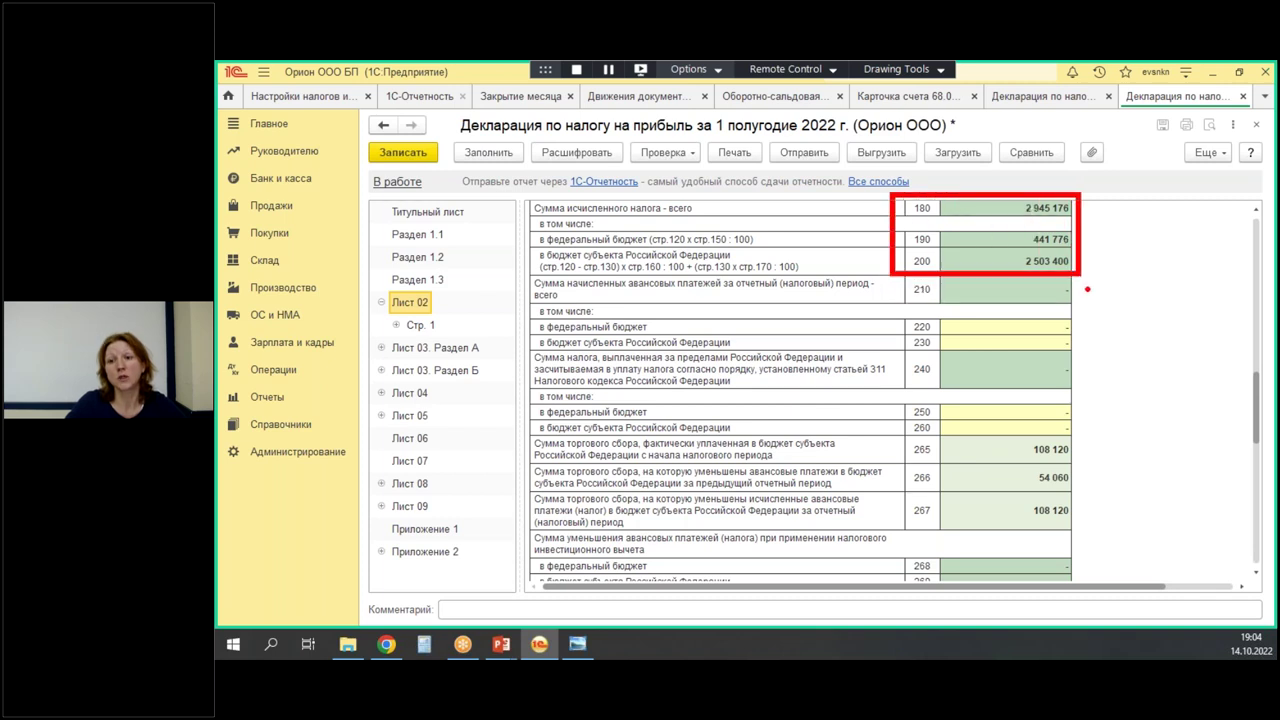
{"action": "left_click_drag", "start_coordinate": [938, 327], "coordinate": [1012, 316]}
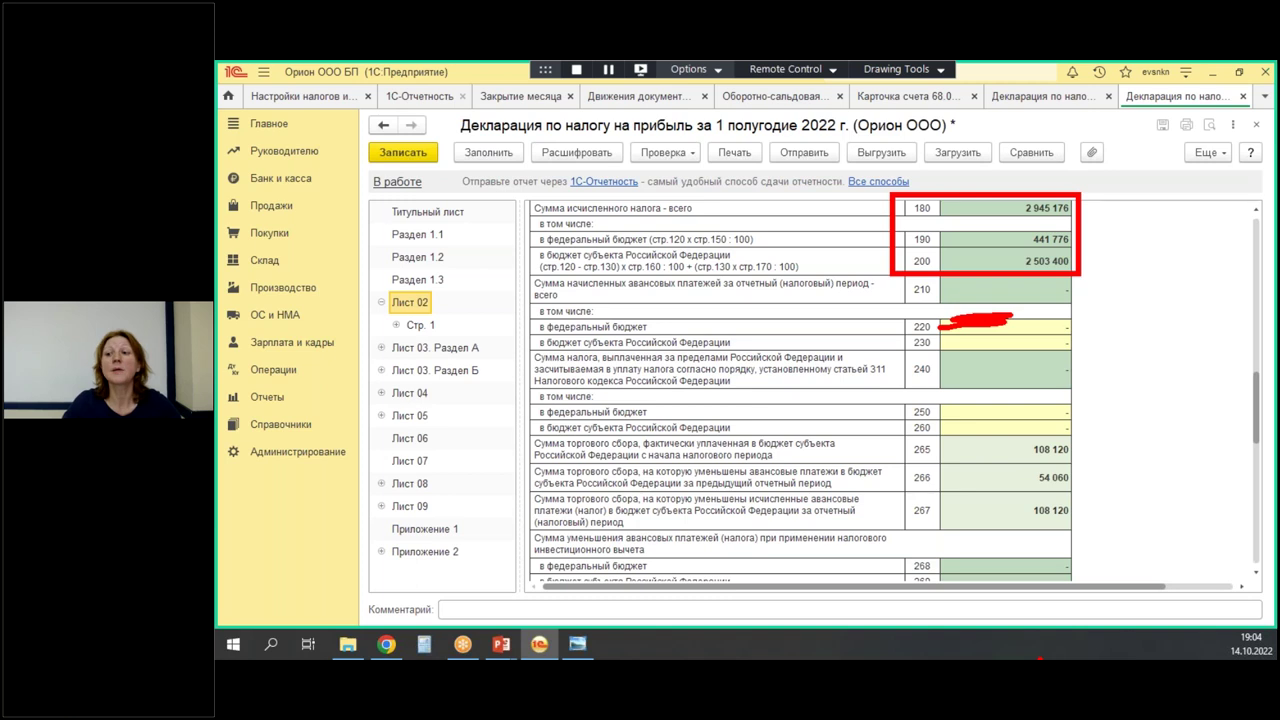
Check tax payable lines 270 and 271 on Лист 02 and the matching amounts in Раздел 1.1 of the half-year declaration.
{"action": "scroll", "coordinate": [1077, 366], "scroll_direction": "down", "scroll_amount": 3}
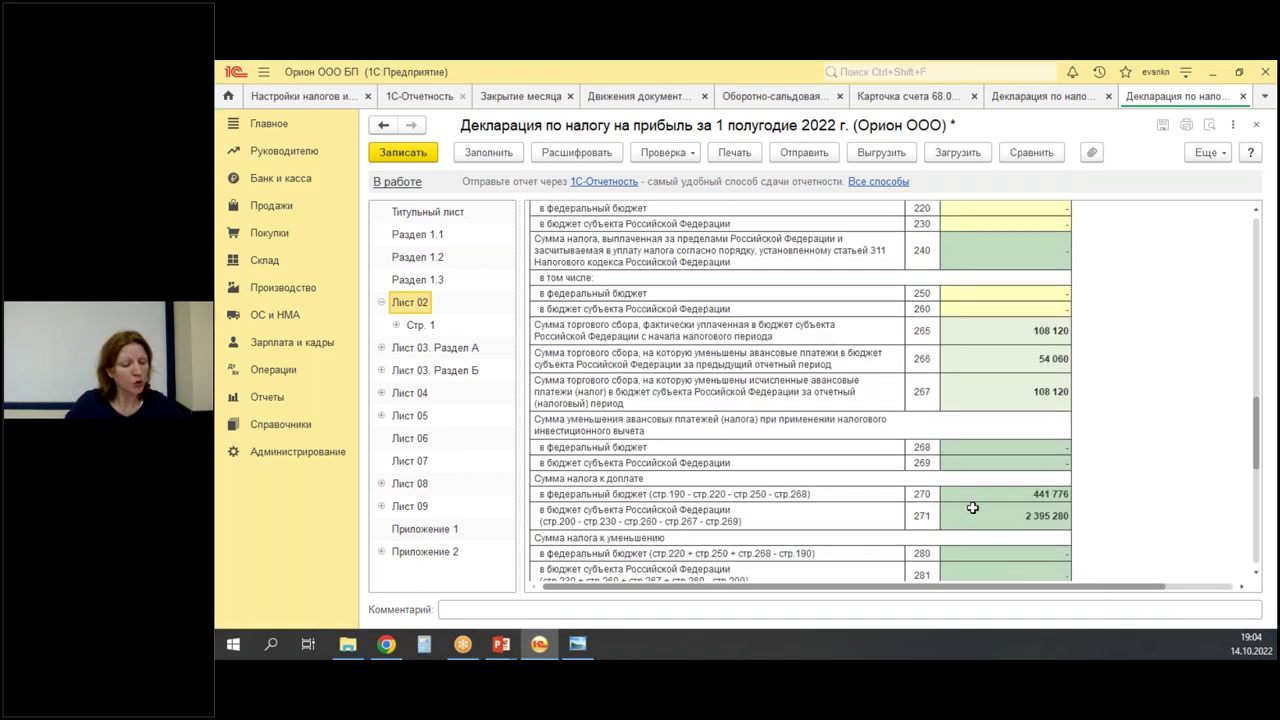
{"action": "left_click_drag", "start_coordinate": [885, 478], "coordinate": [1092, 540]}
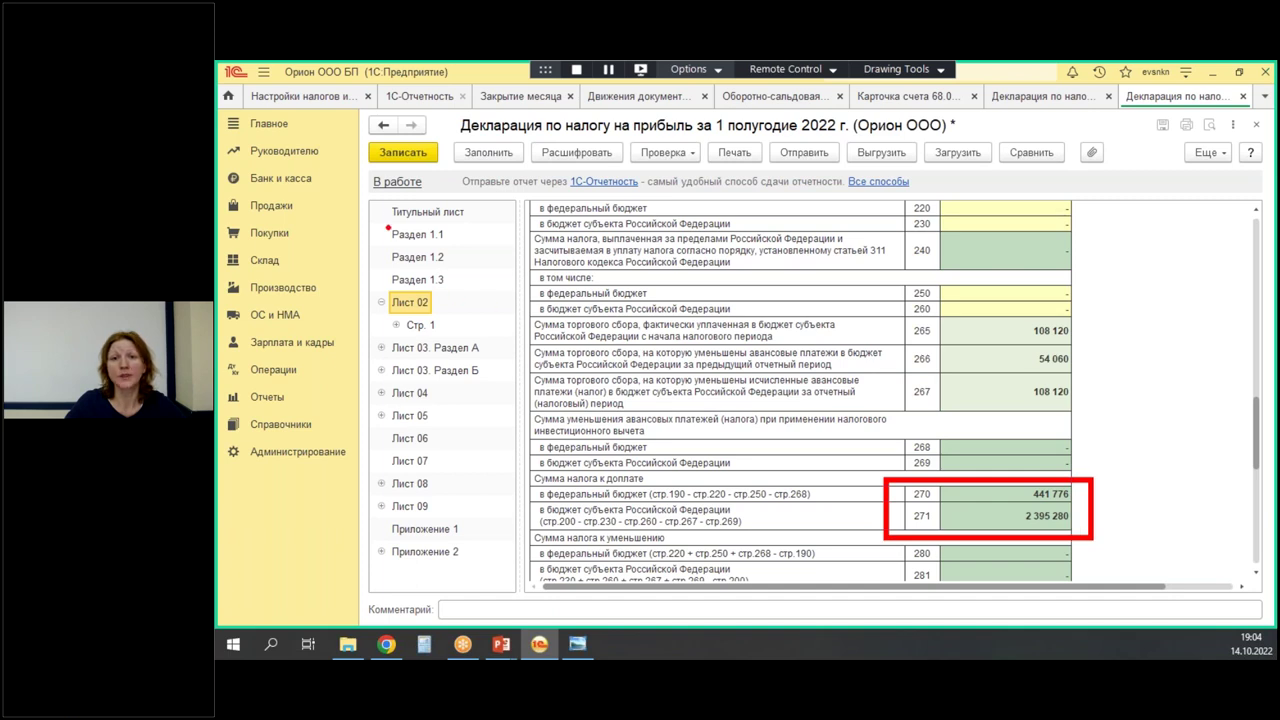
{"action": "mouse_move", "coordinate": [377, 225]}
{"action": "left_mouse_down"}
{"action": "mouse_move", "coordinate": [478, 252]}
{"action": "mouse_move", "coordinate": [492, 240]}
{"action": "left_mouse_up"}
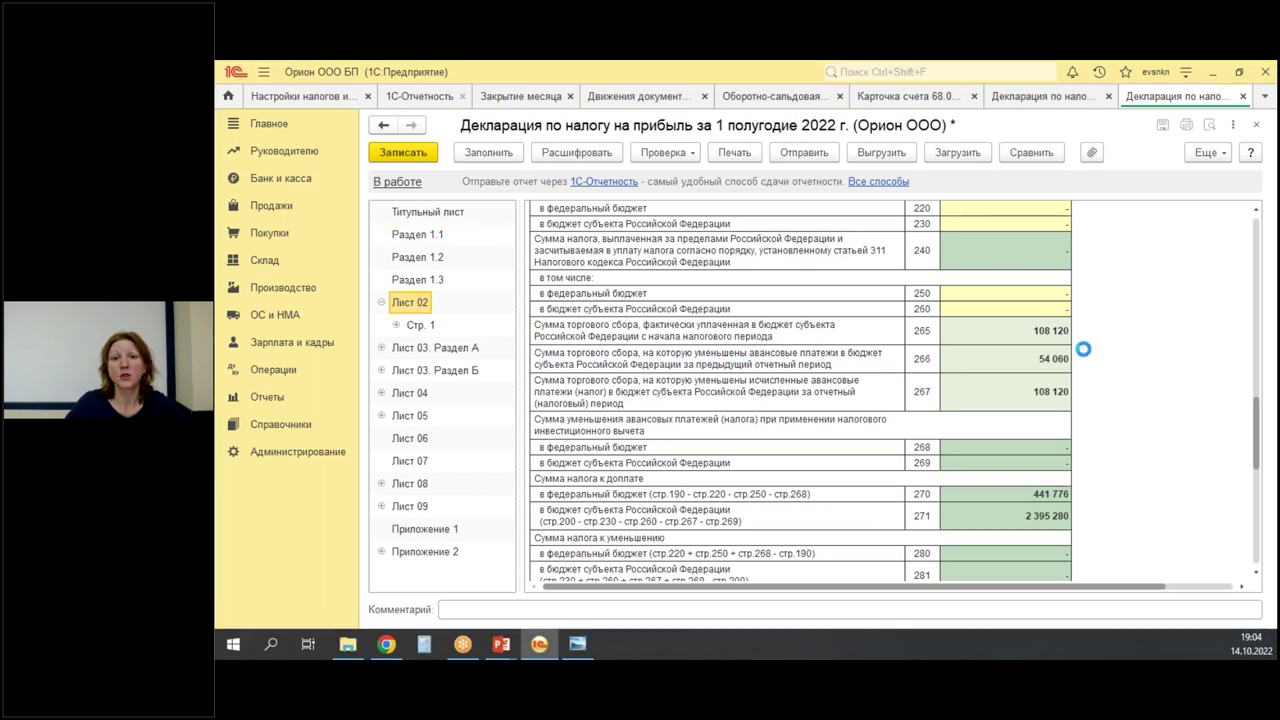
{"action": "left_click", "coordinate": [418, 233]}
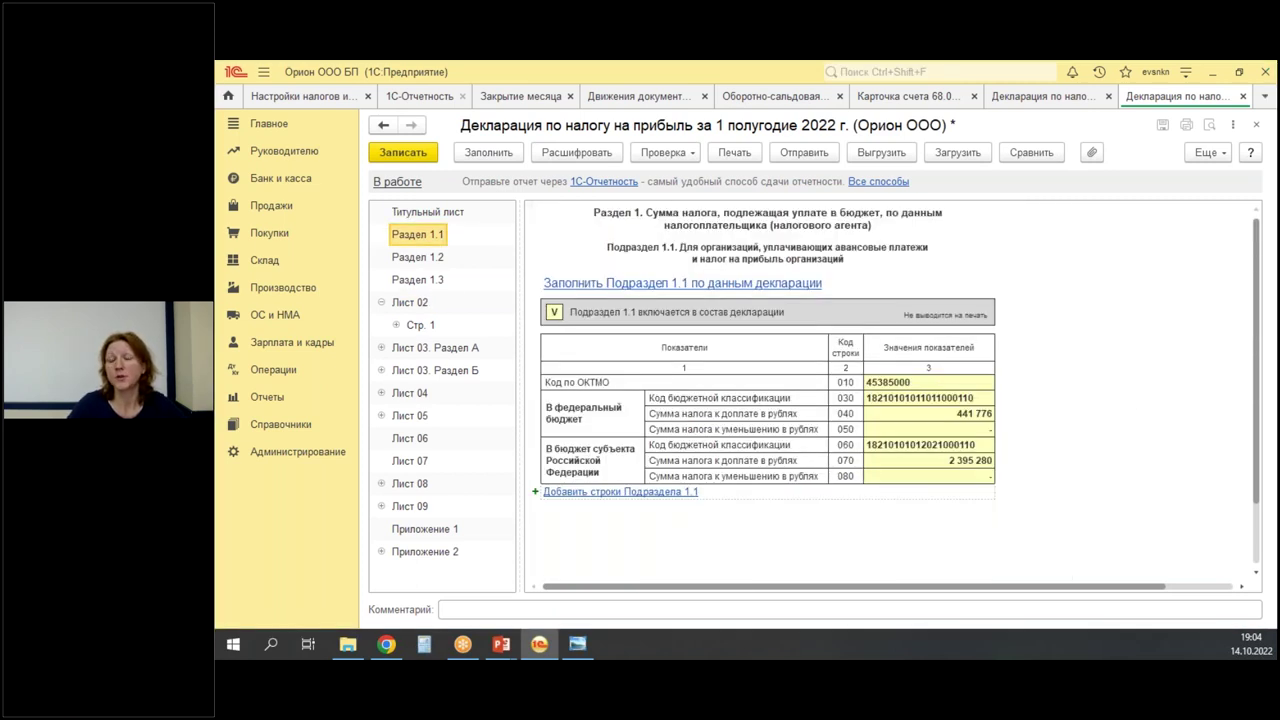
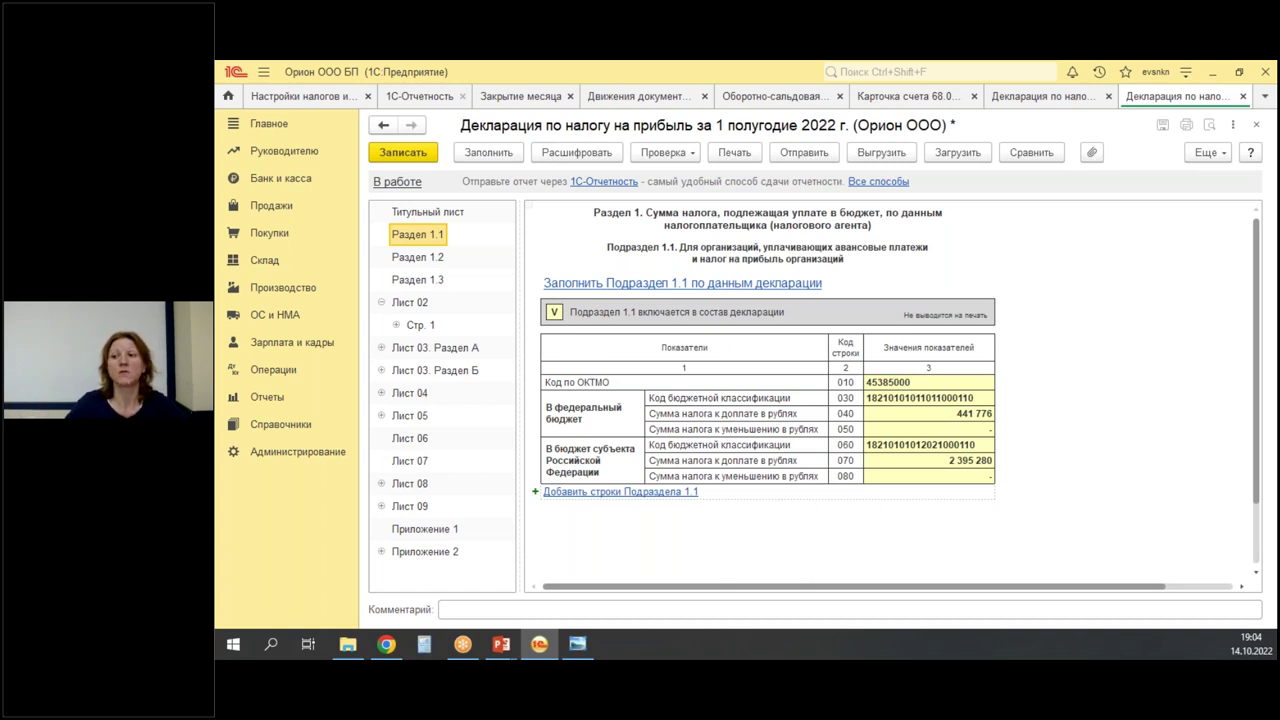
Regenerate the account 68.04.1 turnover balance sheet with the period end set to 30.06.2022 and review the credit turnovers by budget.
{"action": "left_click", "coordinate": [757, 97]}
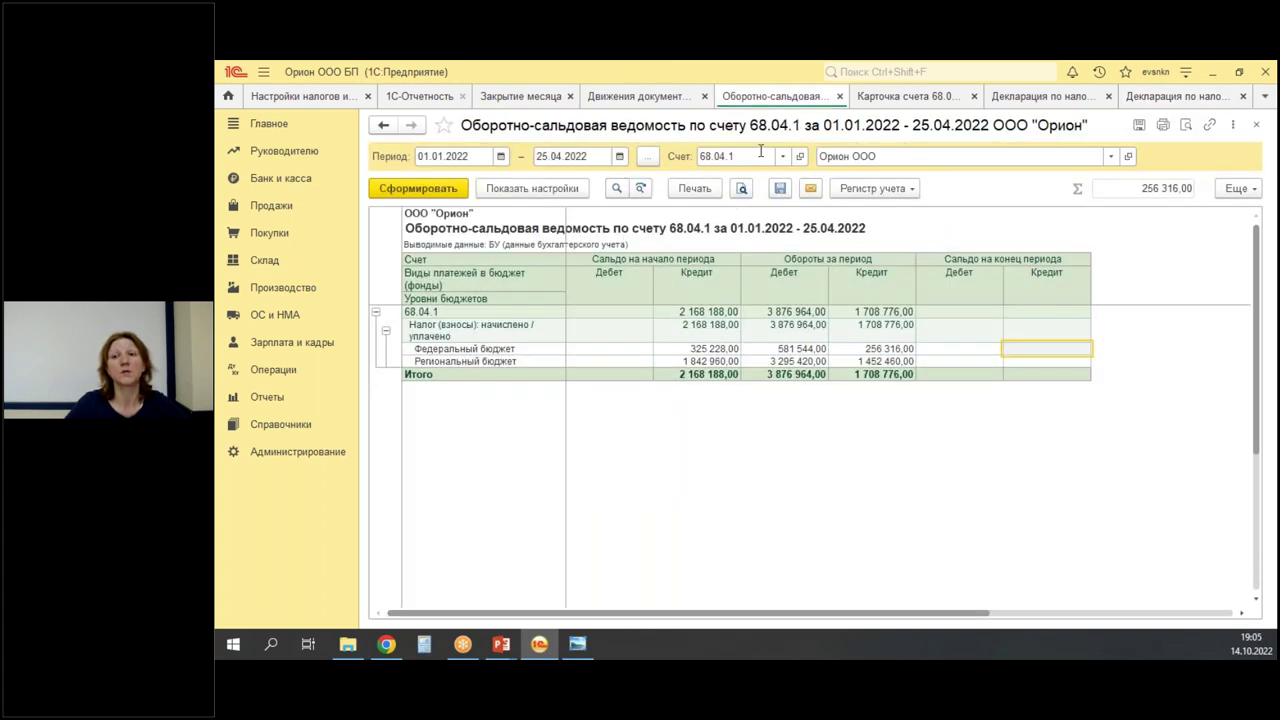
{"action": "left_click", "coordinate": [580, 160]}
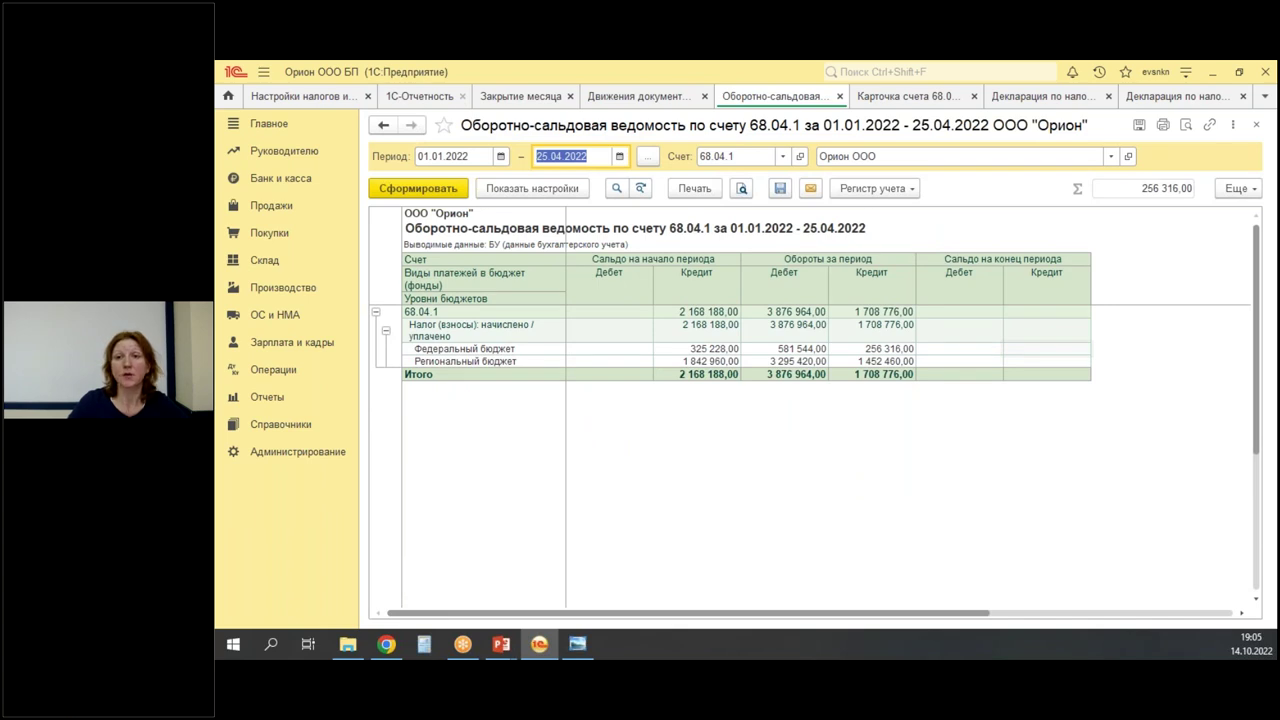
{"action": "type", "text": "30.06.2022"}
{"action": "key", "text": "Tab"}
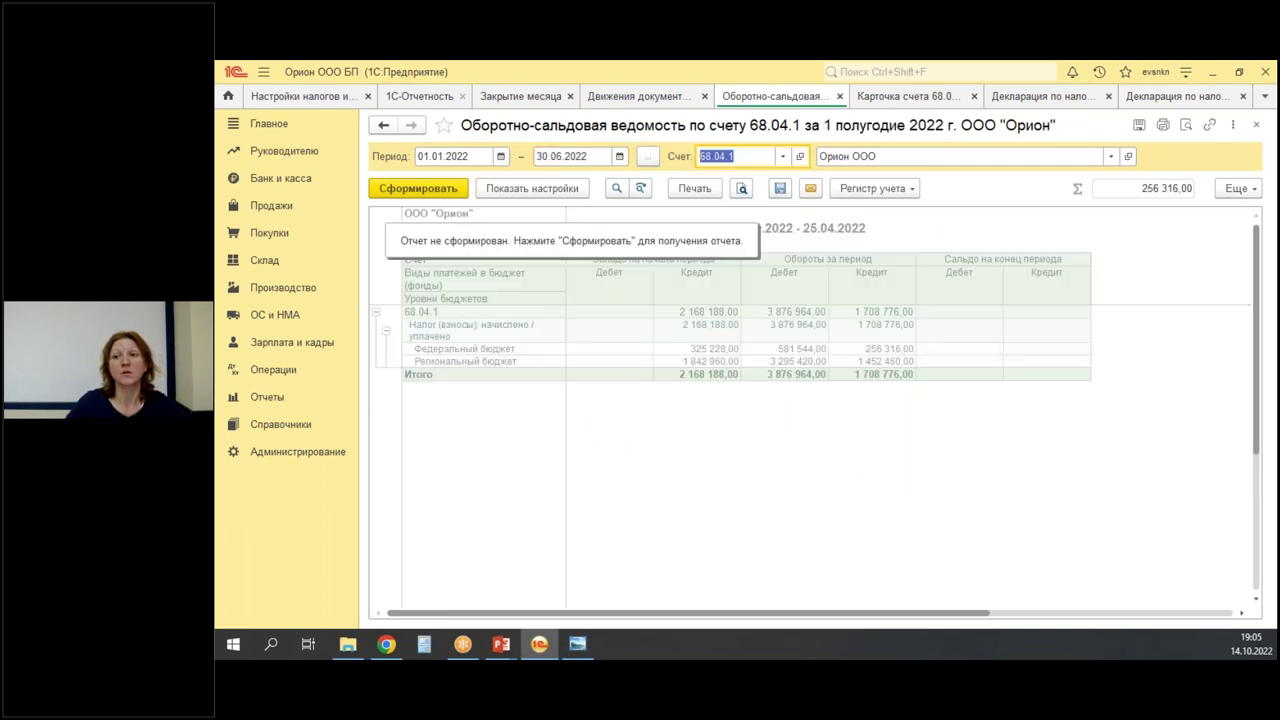
{"action": "key", "text": "ctrl+Return"}
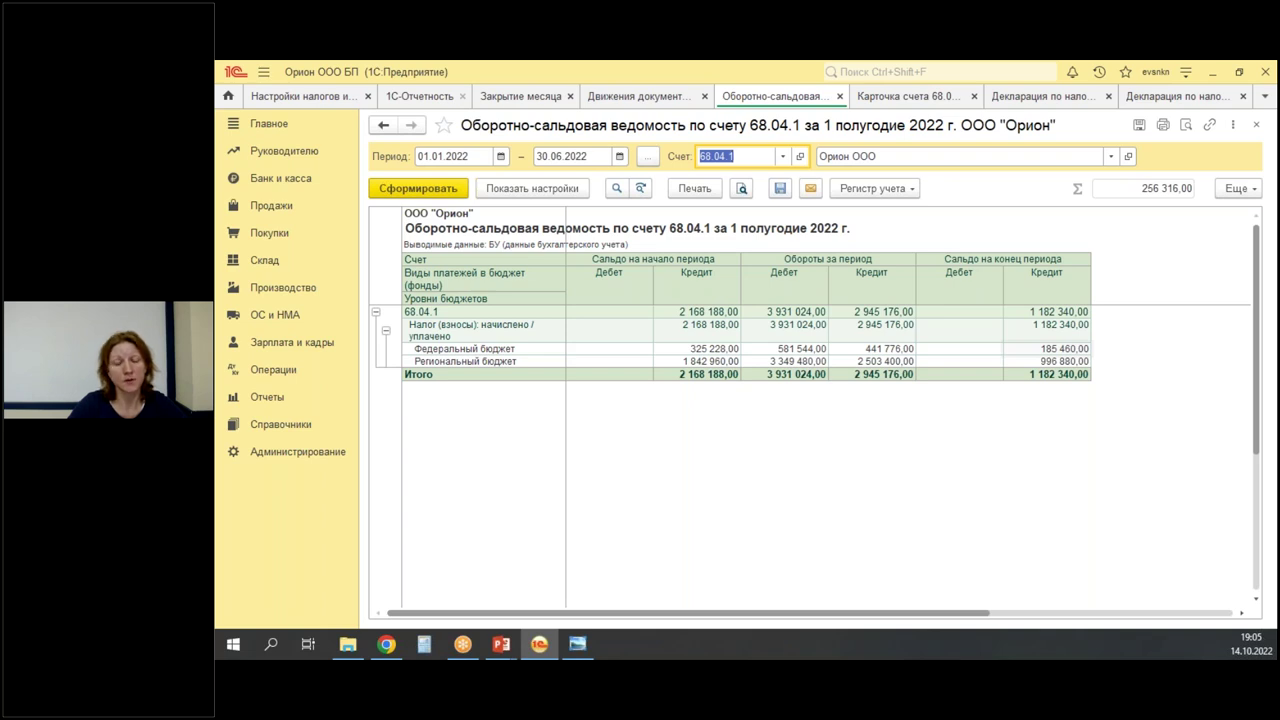
{"action": "left_click_drag", "start_coordinate": [843, 336], "coordinate": [927, 396]}
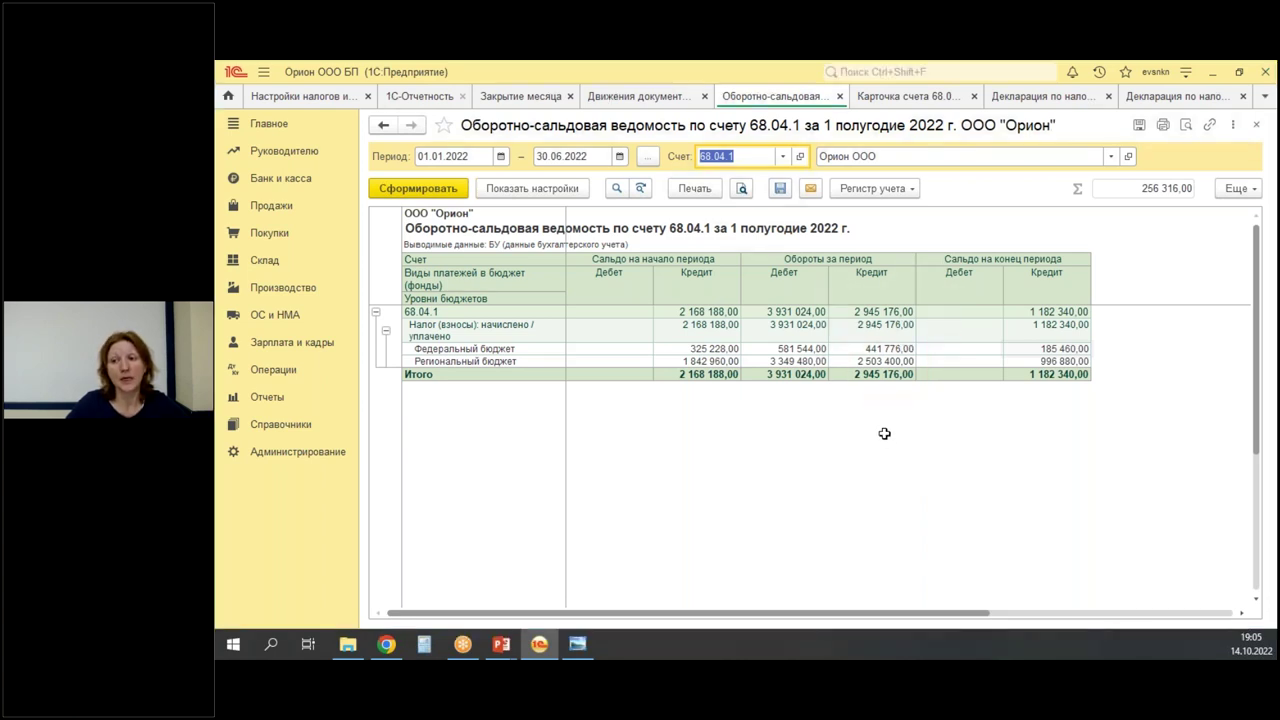
Compare the account turnovers with calculated tax lines 190 and 200 on Лист 02 of the half-year declaration.
{"action": "left_click", "coordinate": [1150, 96]}
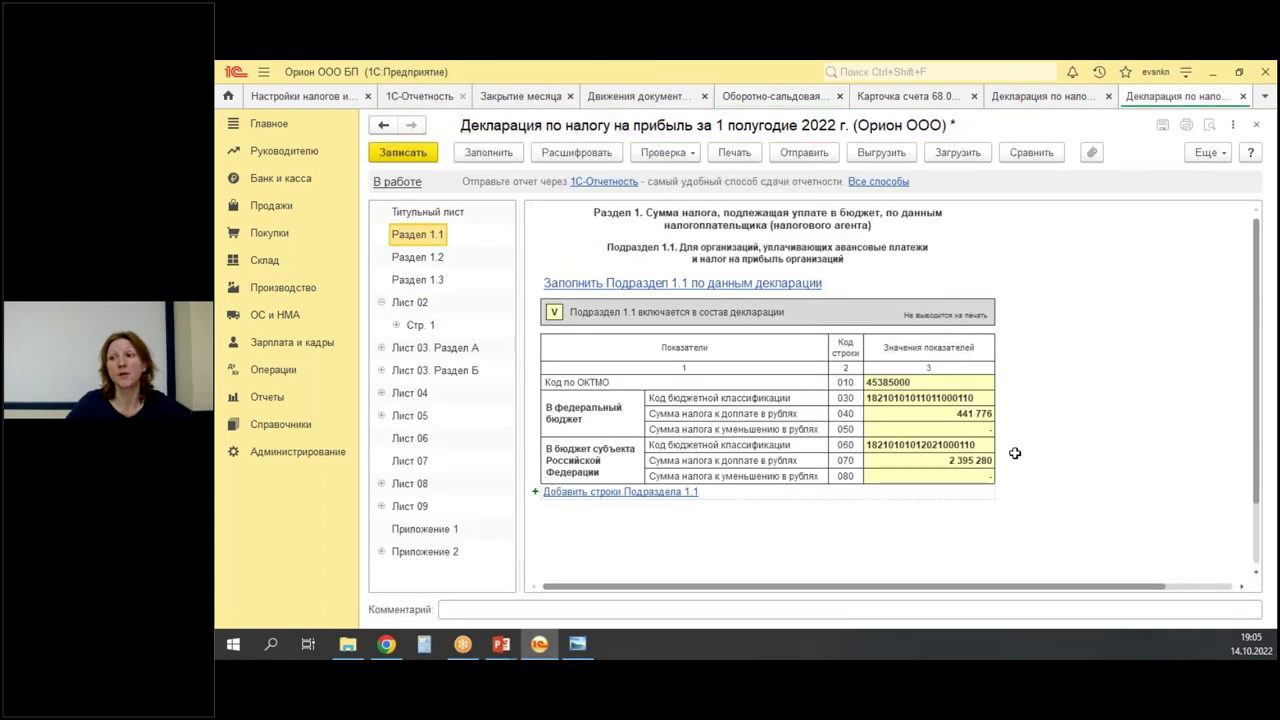
{"action": "left_click", "coordinate": [409, 303]}
{"action": "scroll", "coordinate": [917, 454], "scroll_direction": "down", "scroll_amount": 10}
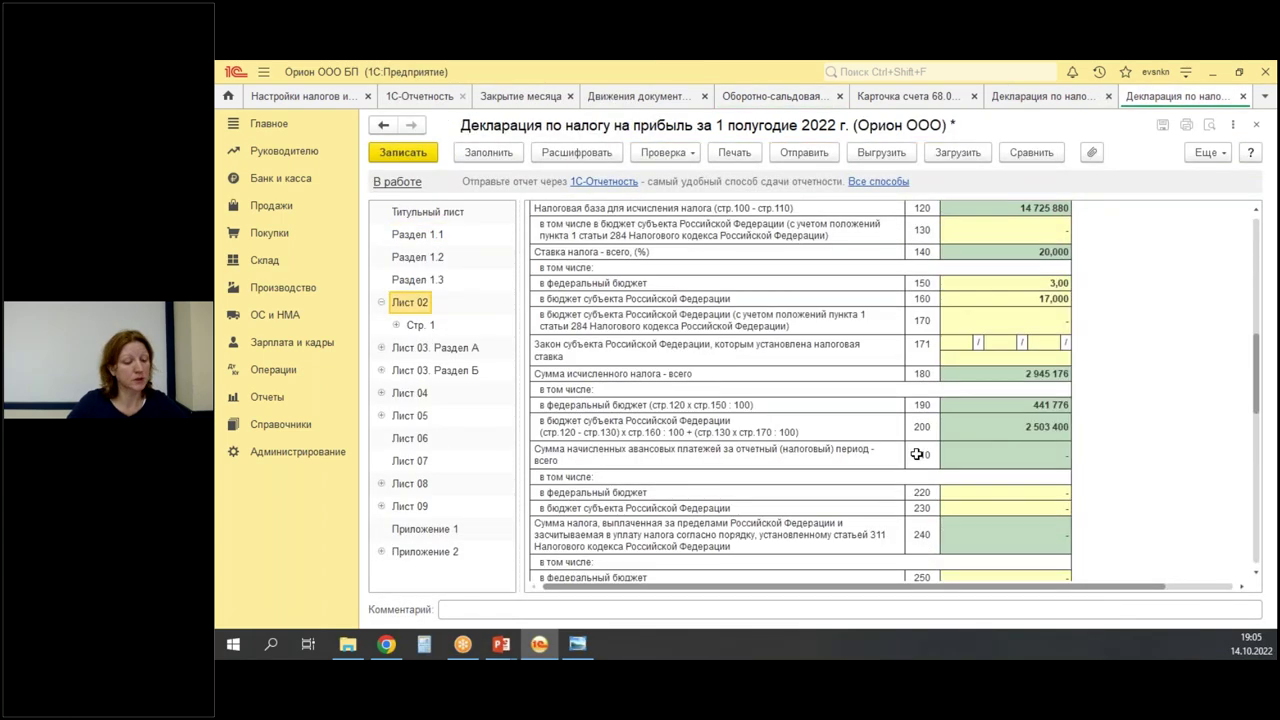
{"action": "scroll", "coordinate": [917, 454], "scroll_direction": "down", "scroll_amount": 2}
{"action": "mouse_move", "coordinate": [885, 323]}
{"action": "left_mouse_down"}
{"action": "mouse_move", "coordinate": [1020, 408]}
{"action": "mouse_move", "coordinate": [1094, 405]}
{"action": "left_mouse_up"}
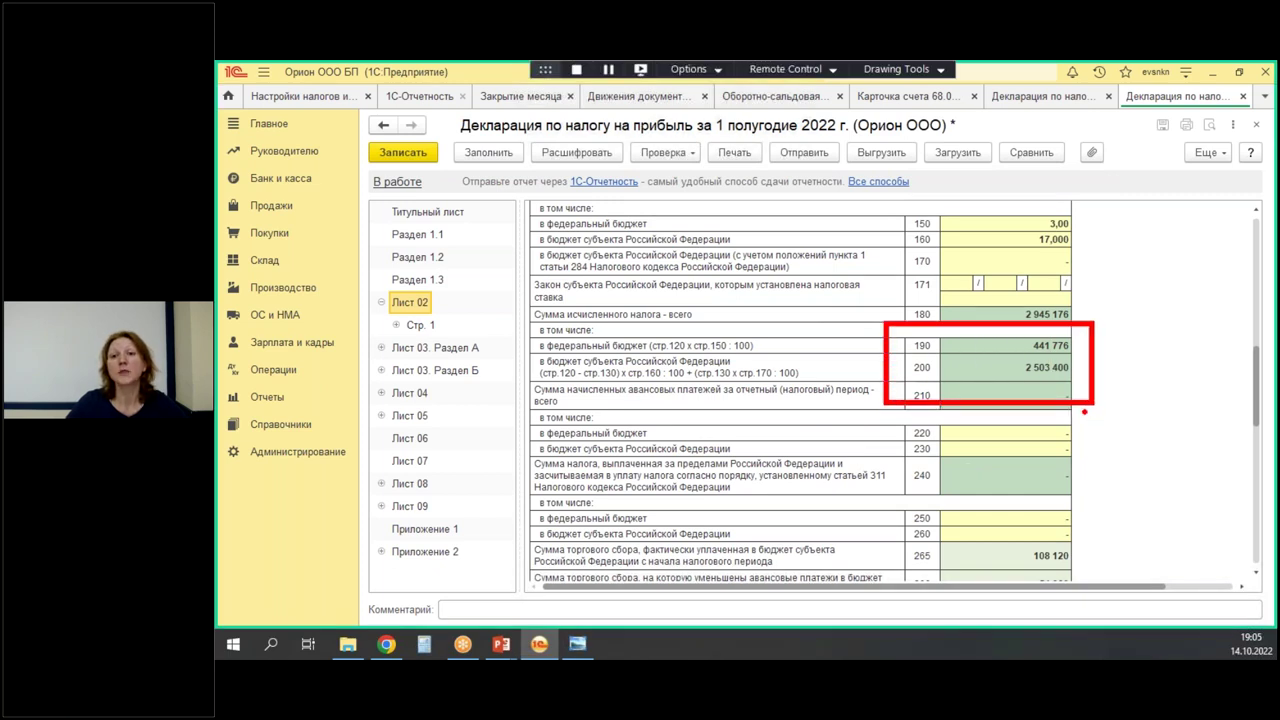
{"action": "key", "text": "Escape"}
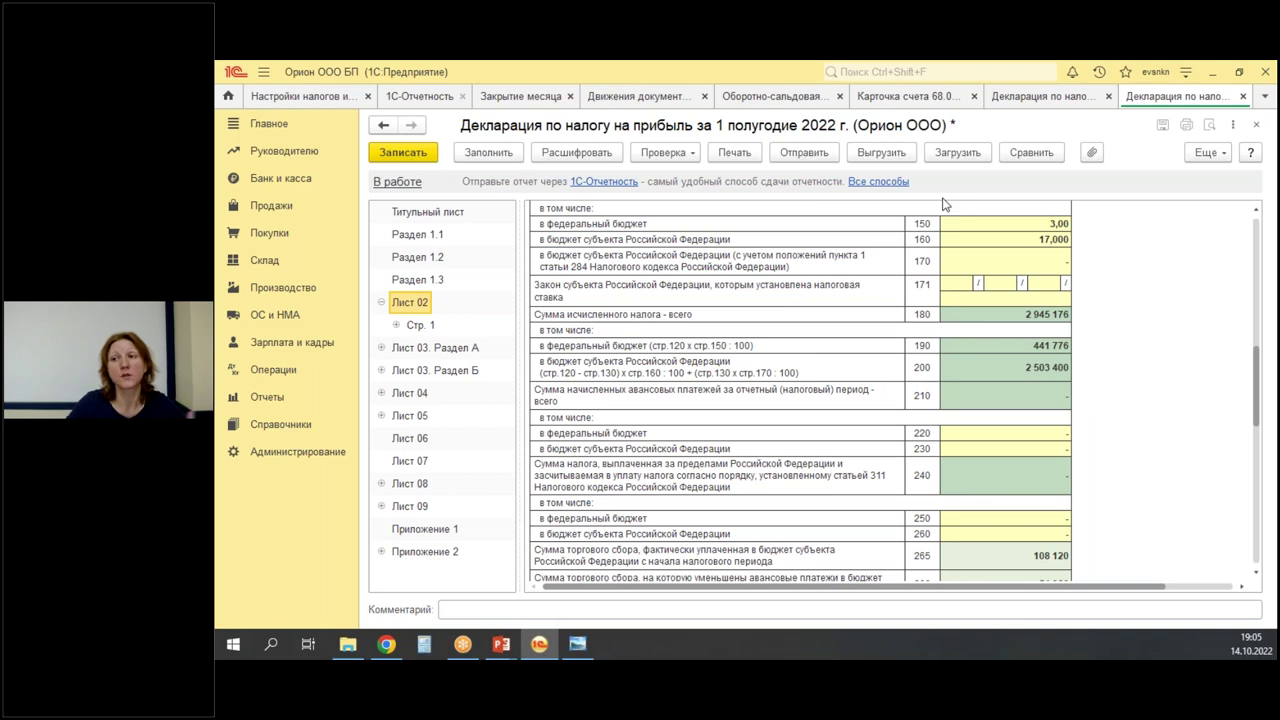
Look up the calculated federal and regional tax in lines 190 and 200 of the first-quarter 2022 declaration.
{"action": "left_click", "coordinate": [1009, 100]}
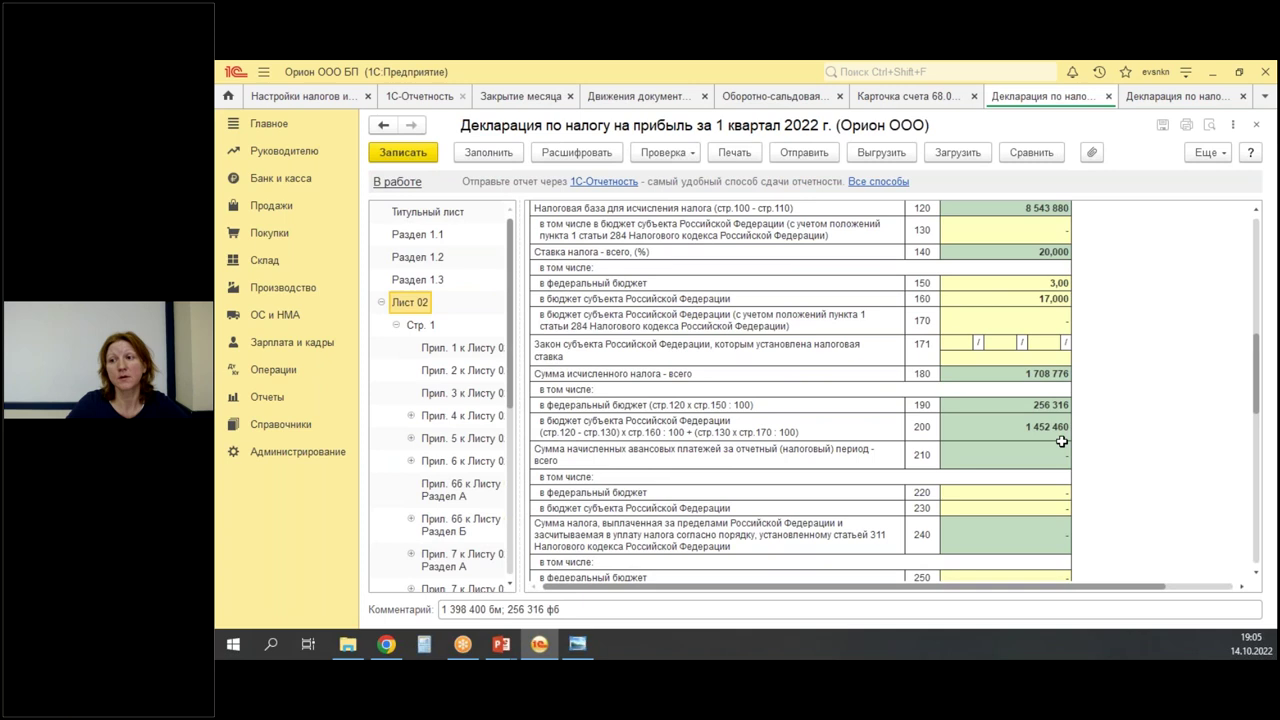
{"action": "mouse_move", "coordinate": [943, 390]}
{"action": "left_mouse_down"}
{"action": "mouse_move", "coordinate": [1064, 452]}
{"action": "mouse_move", "coordinate": [1116, 424]}
{"action": "left_mouse_up"}
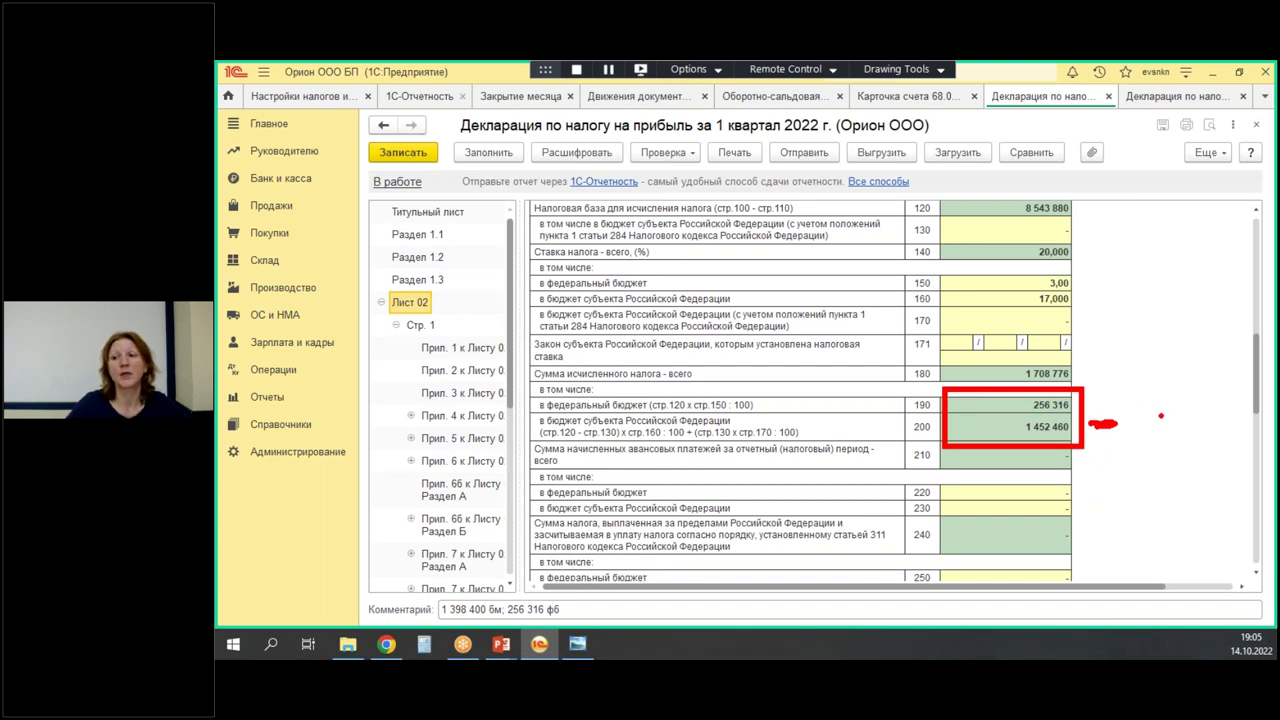
{"action": "left_click", "coordinate": [1055, 408]}
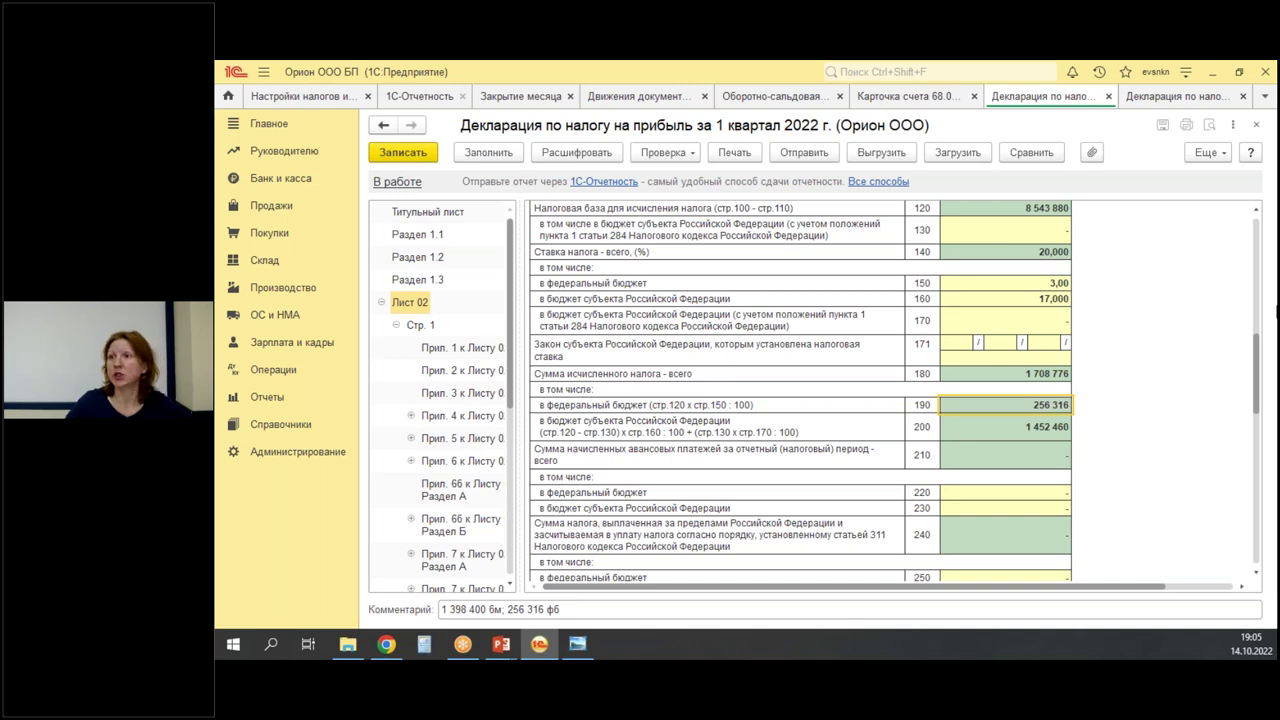
Enter 256 316 as the federal budget advance payments in line 220 on Лист 02 of the half-year declaration.
{"action": "left_click", "coordinate": [1190, 96]}
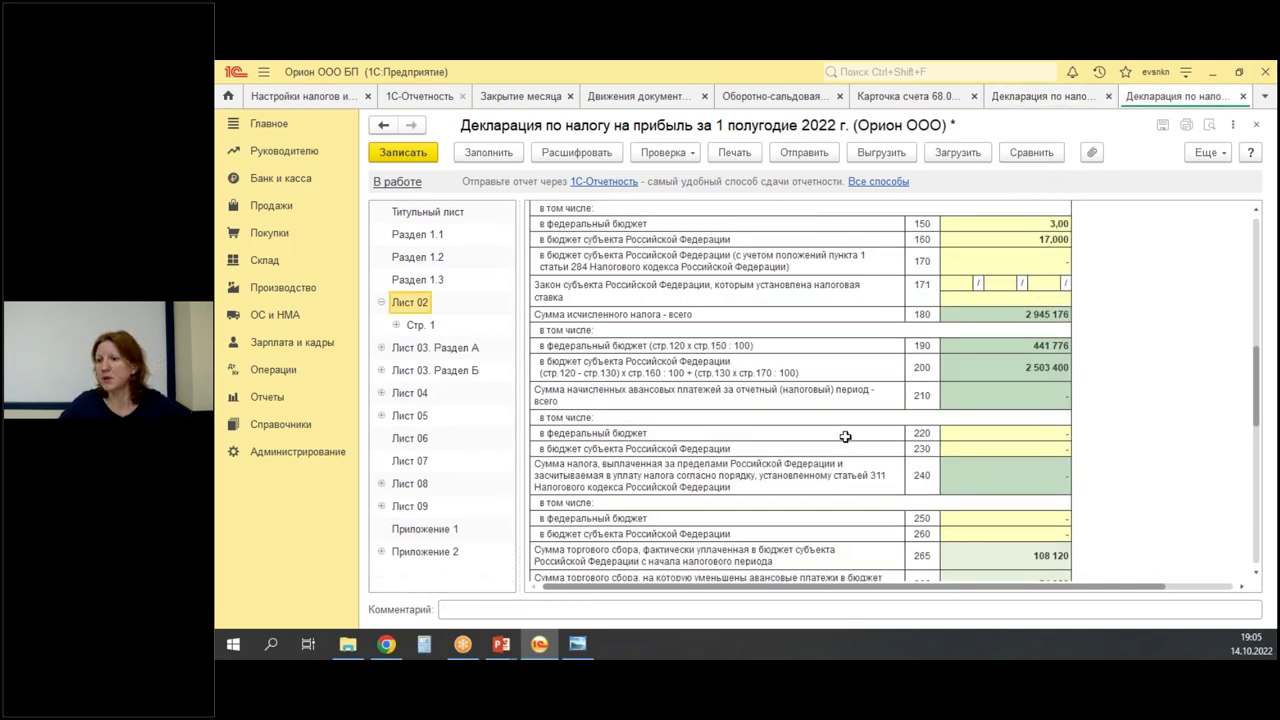
{"action": "double_click", "coordinate": [989, 432]}
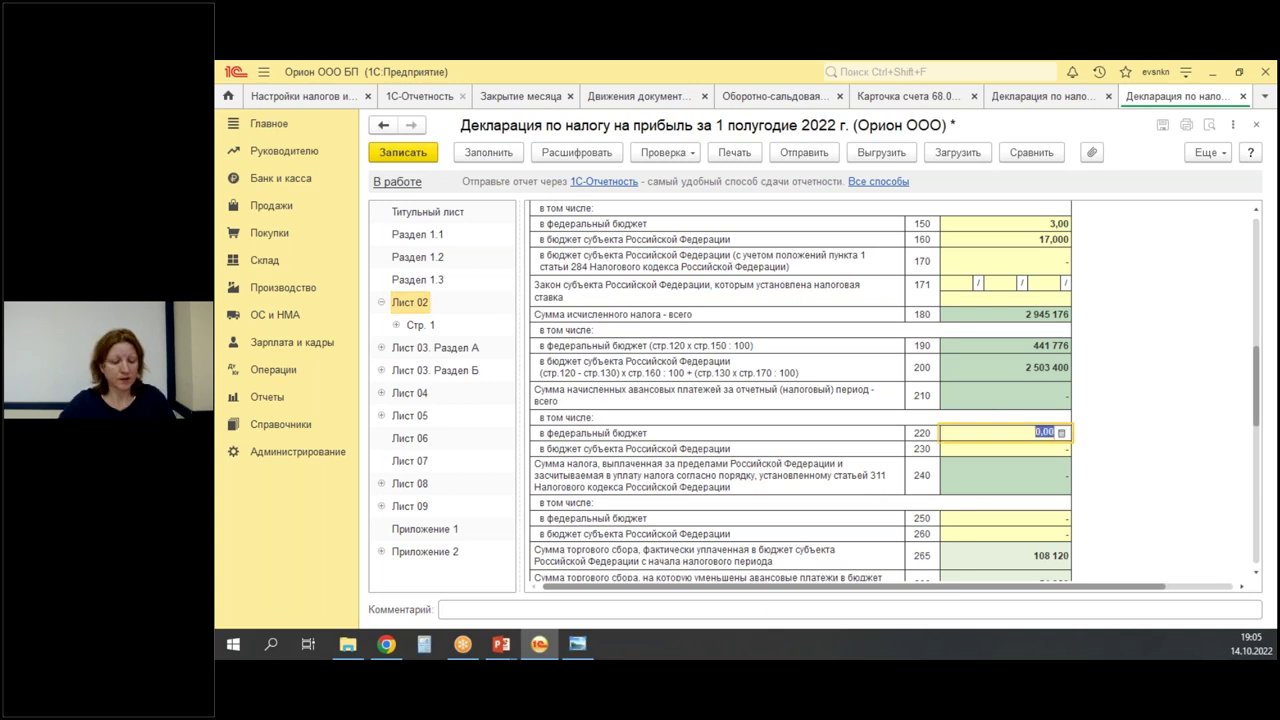
{"action": "type", "text": "256316"}
{"action": "key", "text": "Return"}
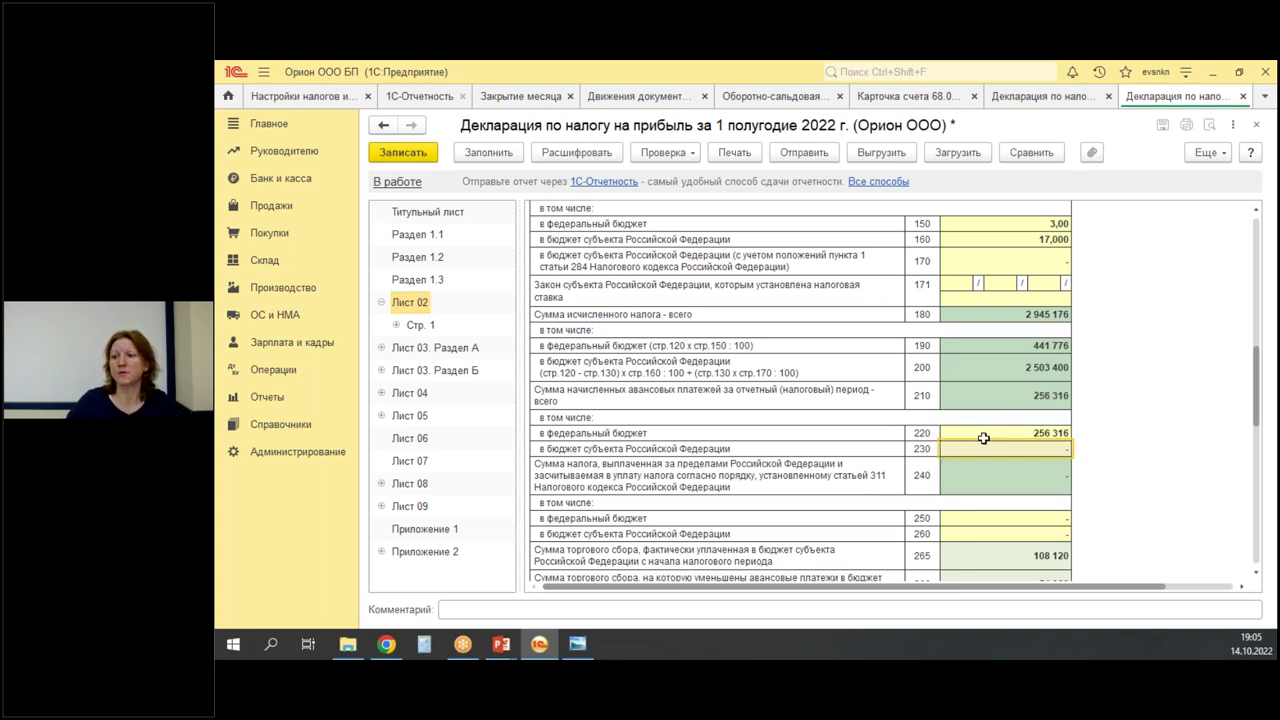
Compare federal tax payable in line 270 on Лист 02 with the federal budget closing credit balance of account 68.04.1.
{"action": "scroll", "coordinate": [928, 488], "scroll_direction": "down", "scroll_amount": 3}
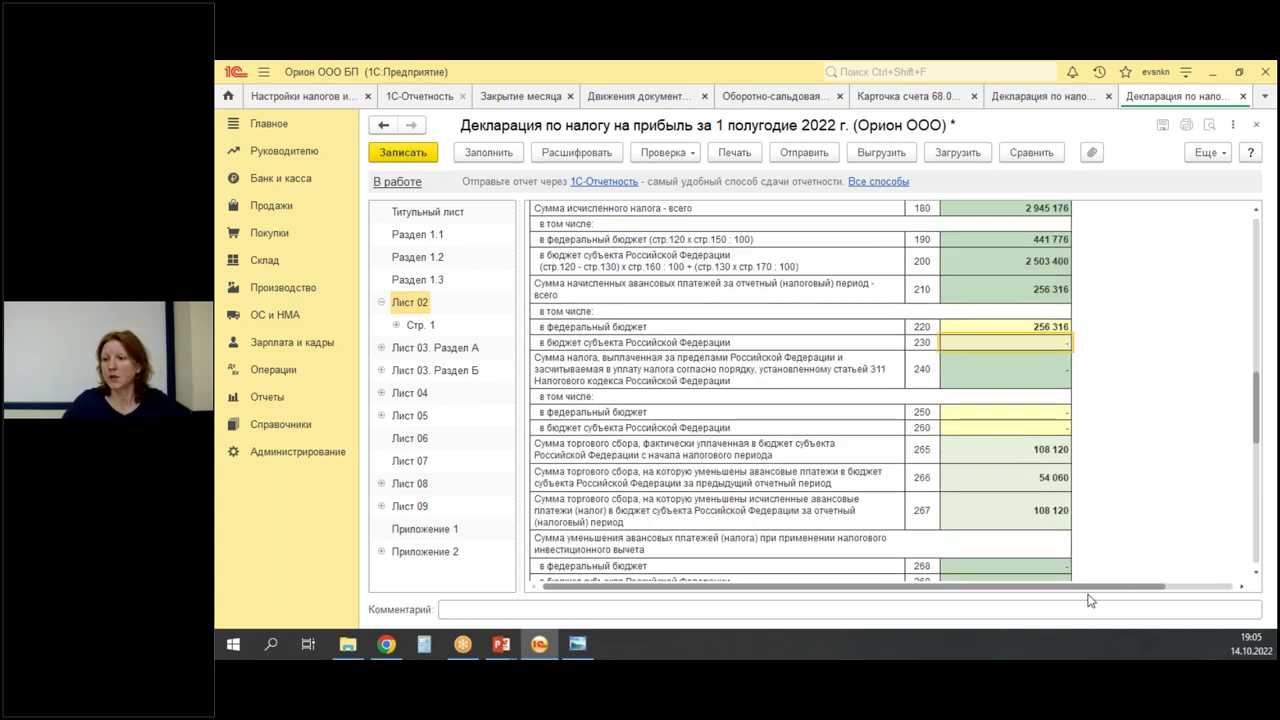
{"action": "scroll", "coordinate": [1051, 531], "scroll_direction": "down", "scroll_amount": 3}
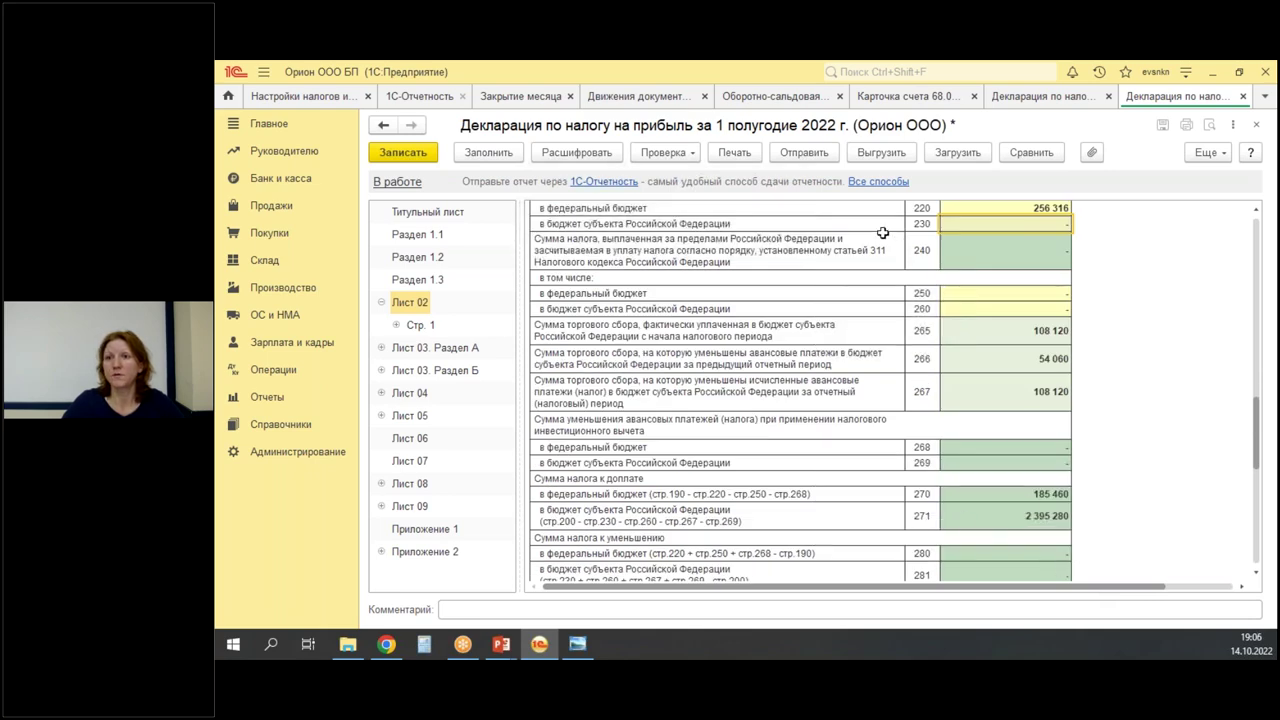
{"action": "left_click", "coordinate": [765, 96]}
{"action": "left_click", "coordinate": [1036, 344]}
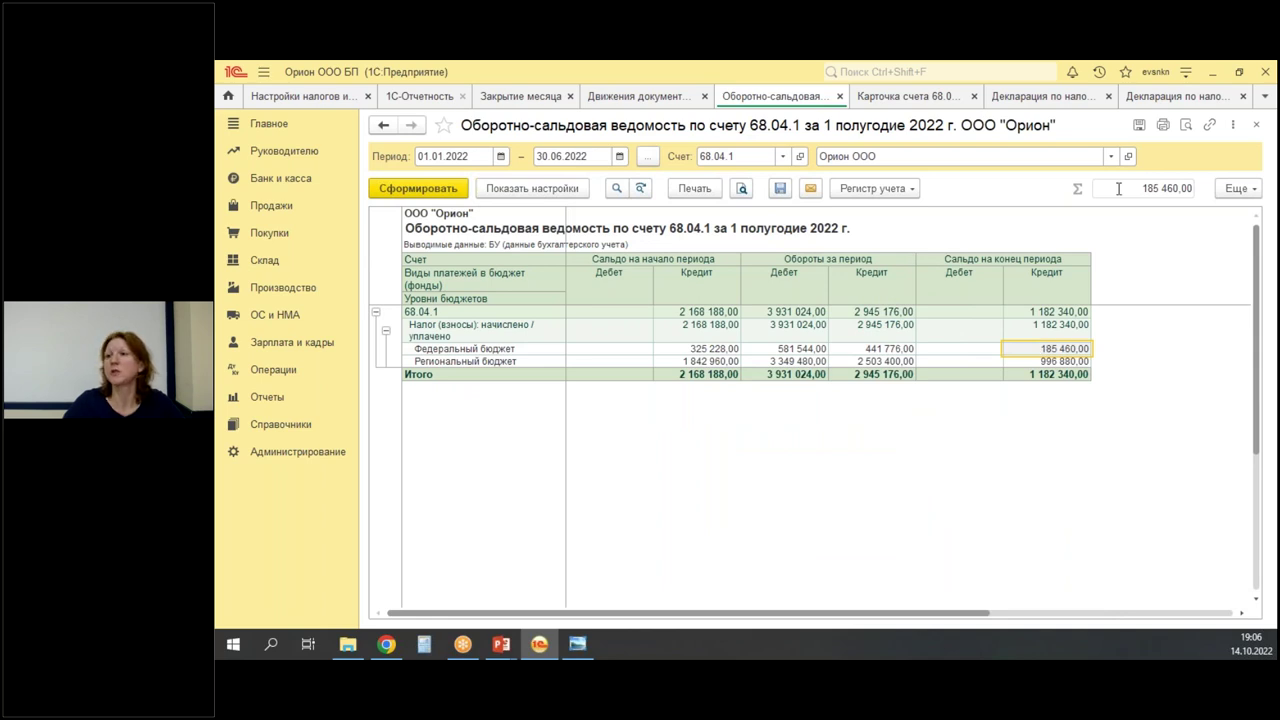
{"action": "left_click", "coordinate": [1138, 98]}
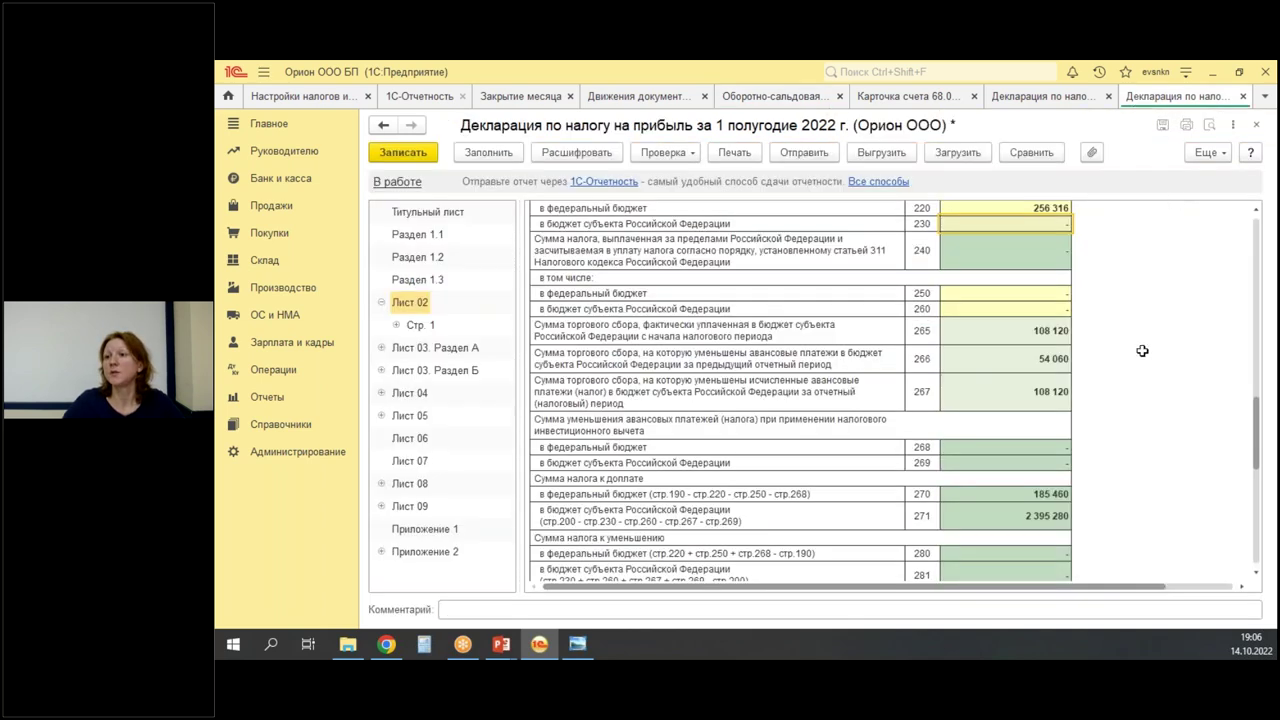
Copy the regional tax from line 200 of the first-quarter declaration, 1 452 460, into line 230 of the half-year Лист 02.
{"action": "key", "text": "ctrl+shift+Tab"}
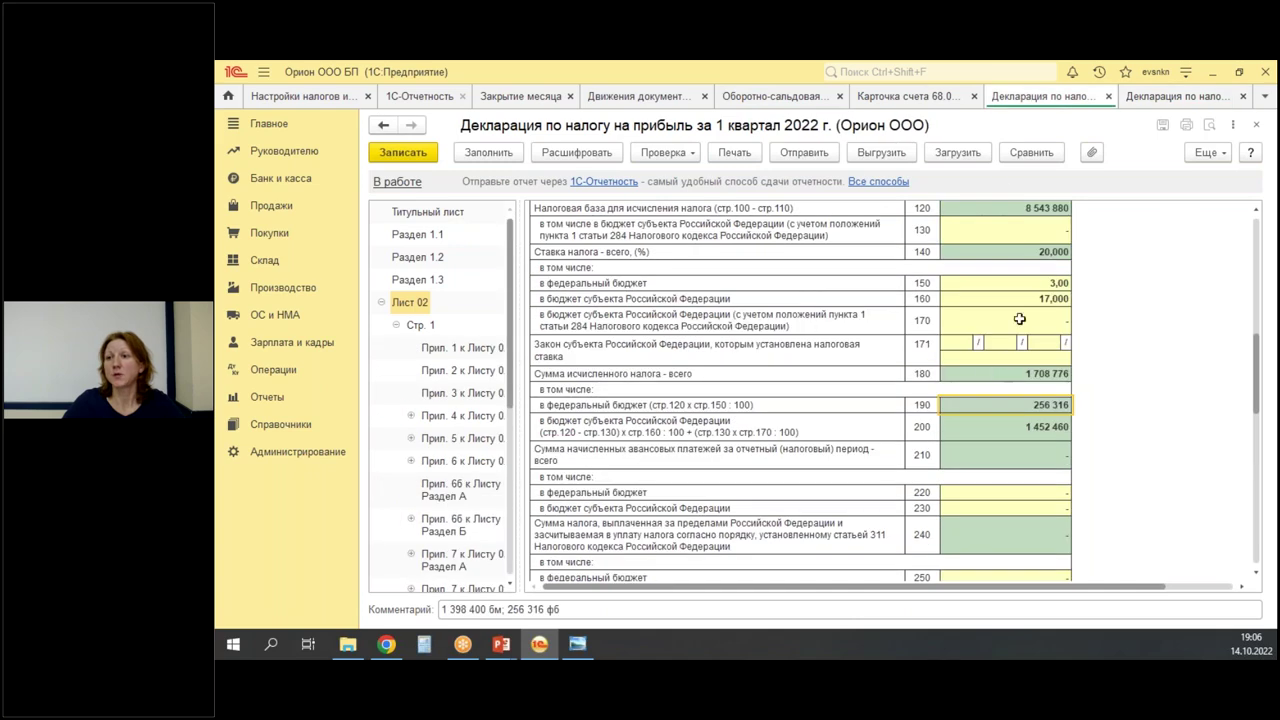
{"action": "left_click", "coordinate": [1019, 428]}
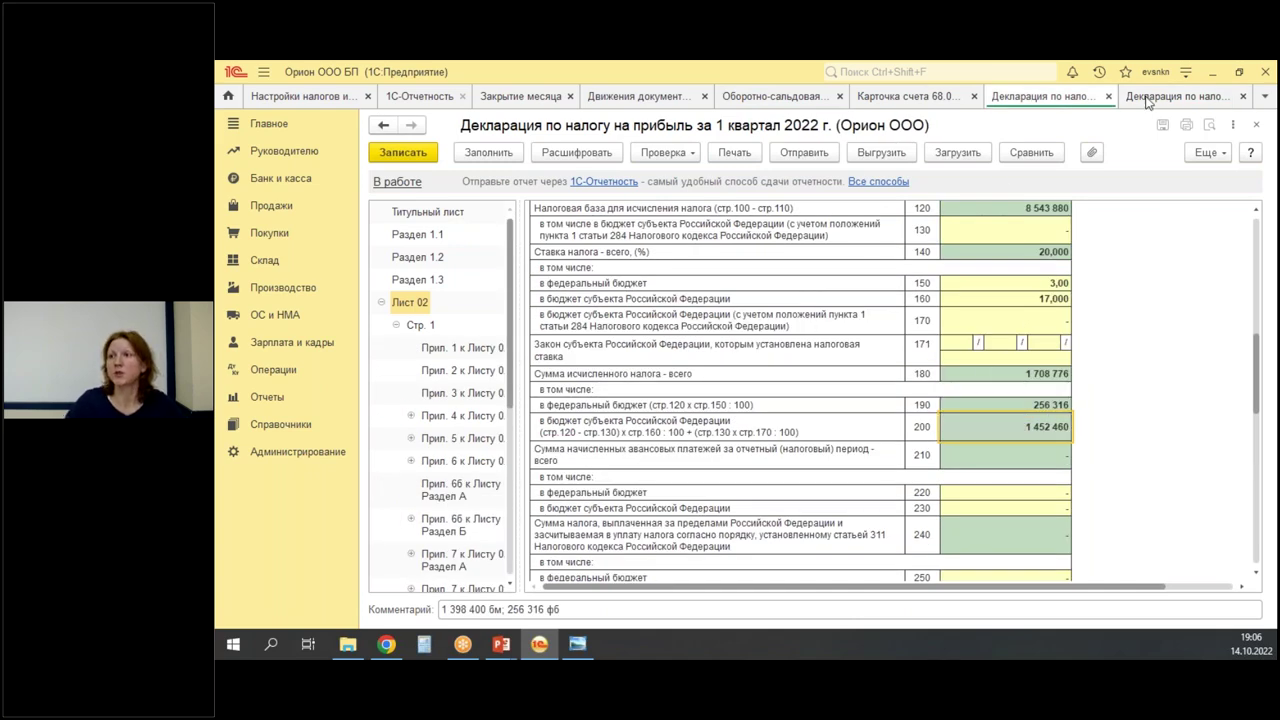
{"action": "key", "text": "ctrl+Tab"}
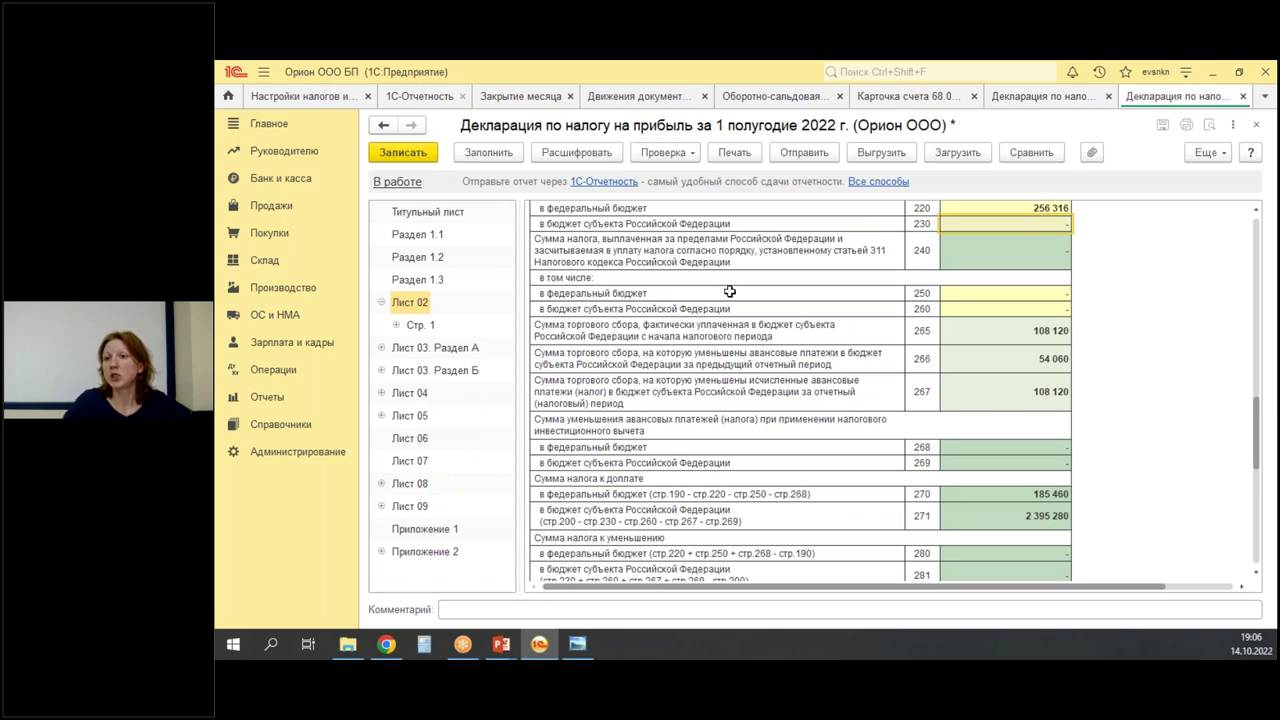
{"action": "double_click", "coordinate": [1002, 220]}
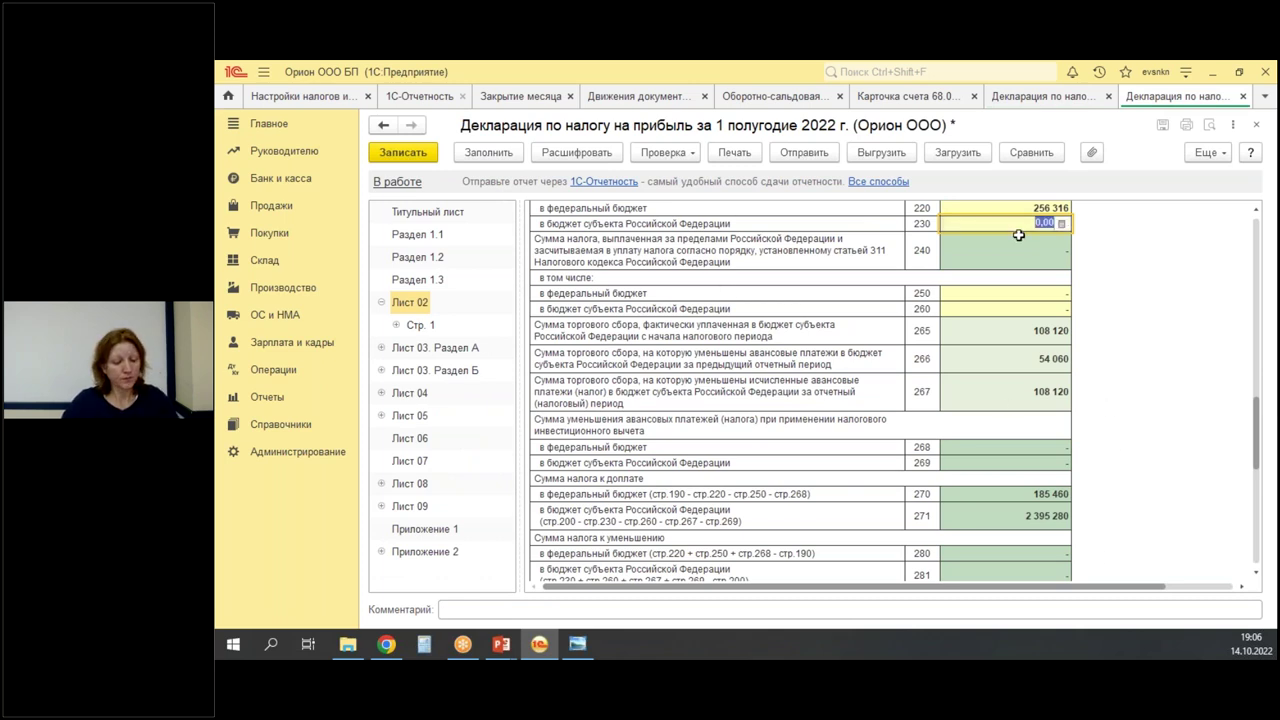
{"action": "type", "text": "1 452 460"}
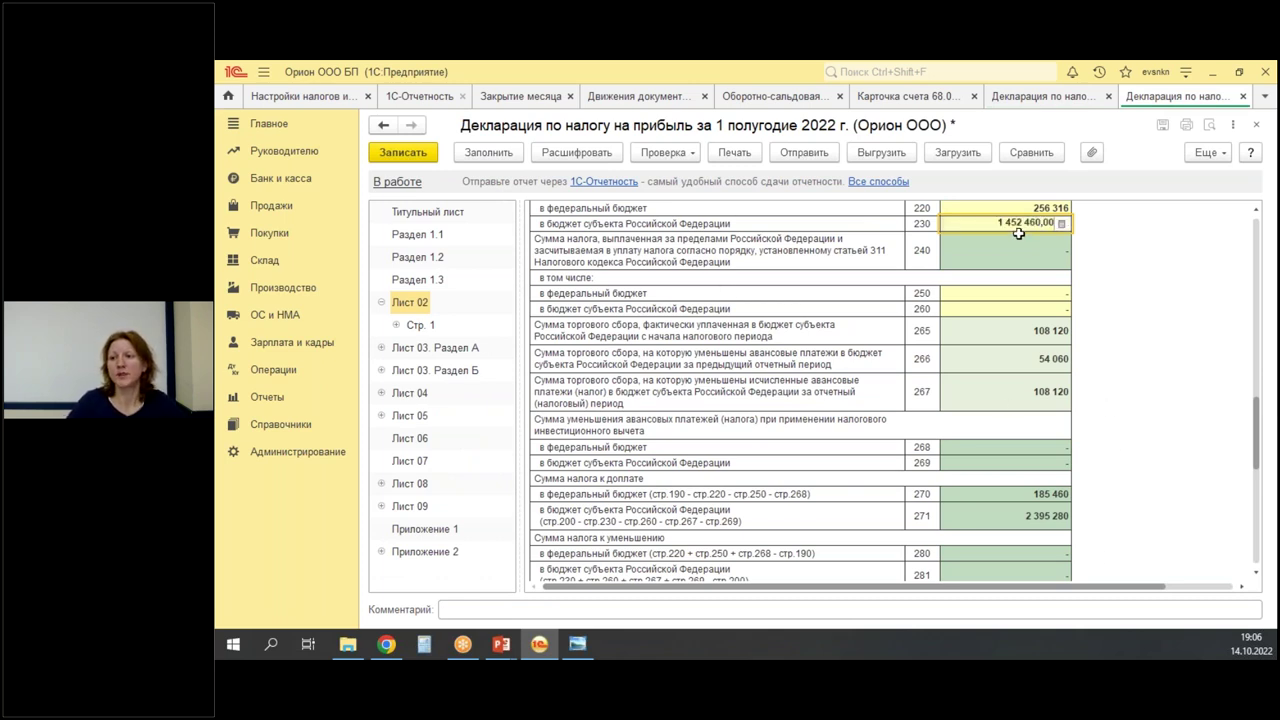
{"action": "key", "text": "Return"}
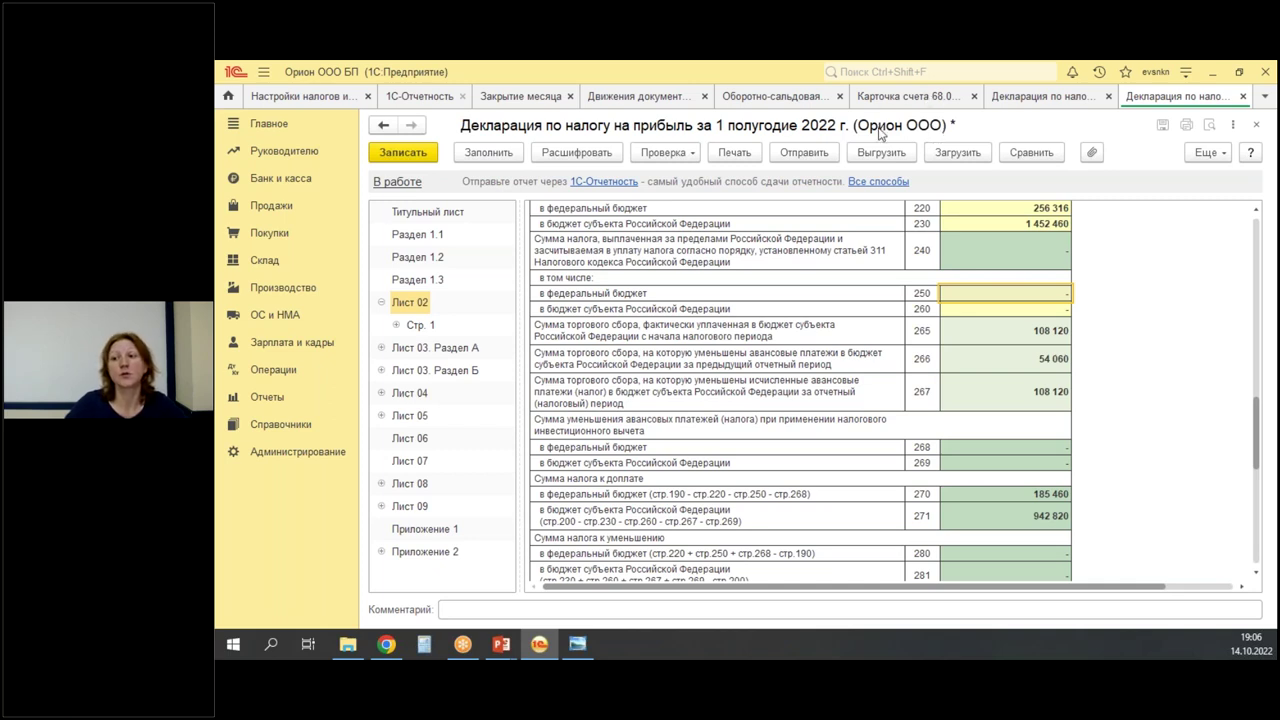
Compare the regional budget closing credit balance of account 68.04.1 with line 271 of the half-year declaration.
{"action": "left_click", "coordinate": [897, 97]}
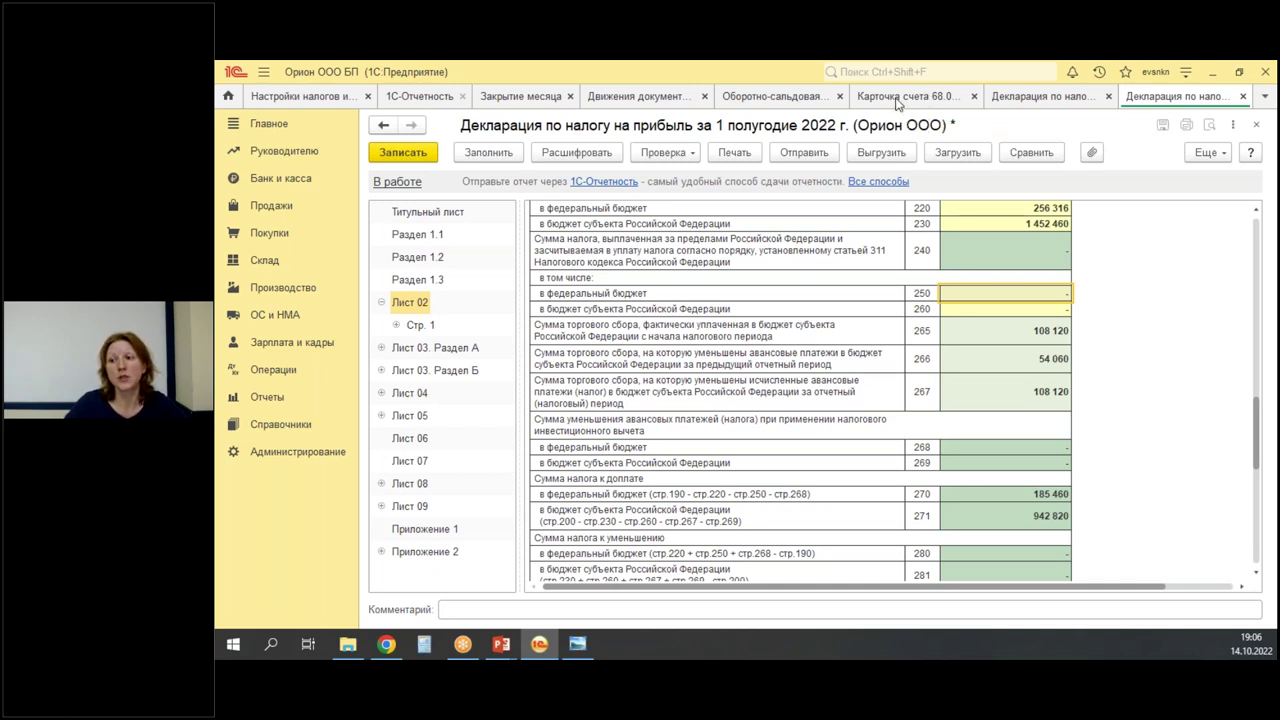
{"action": "left_click", "coordinate": [742, 97]}
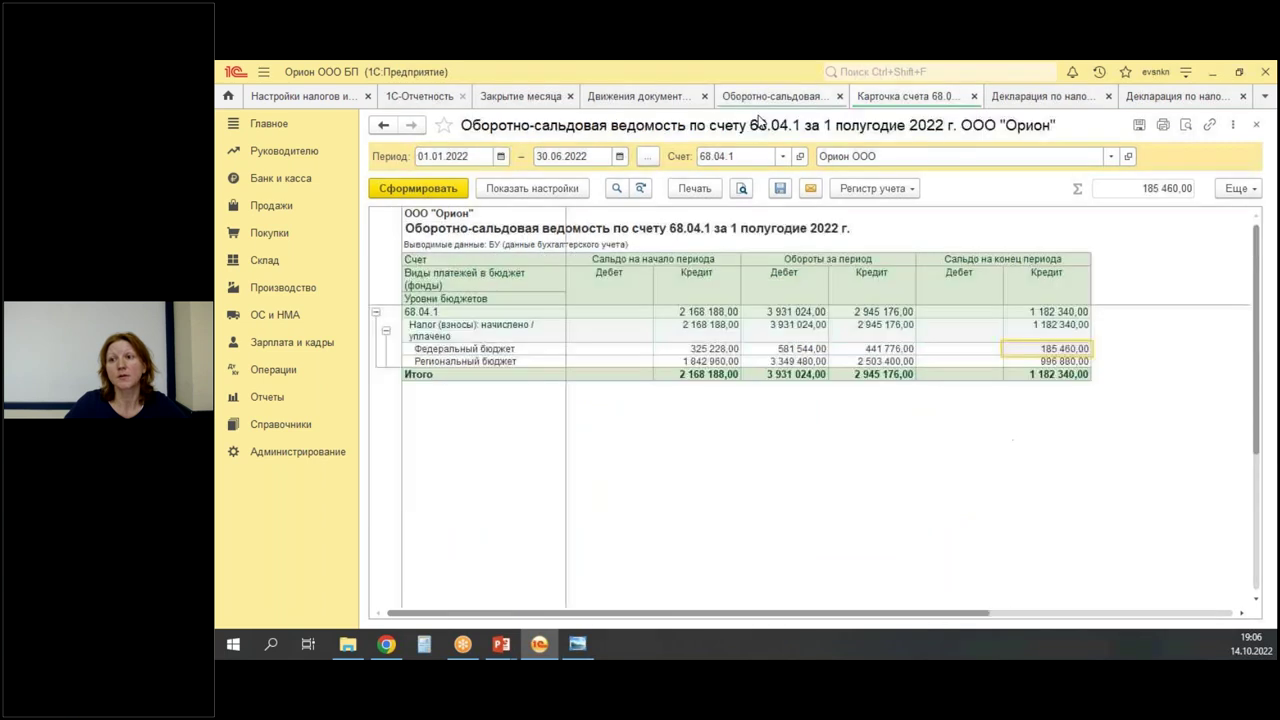
{"action": "left_click", "coordinate": [1019, 362]}
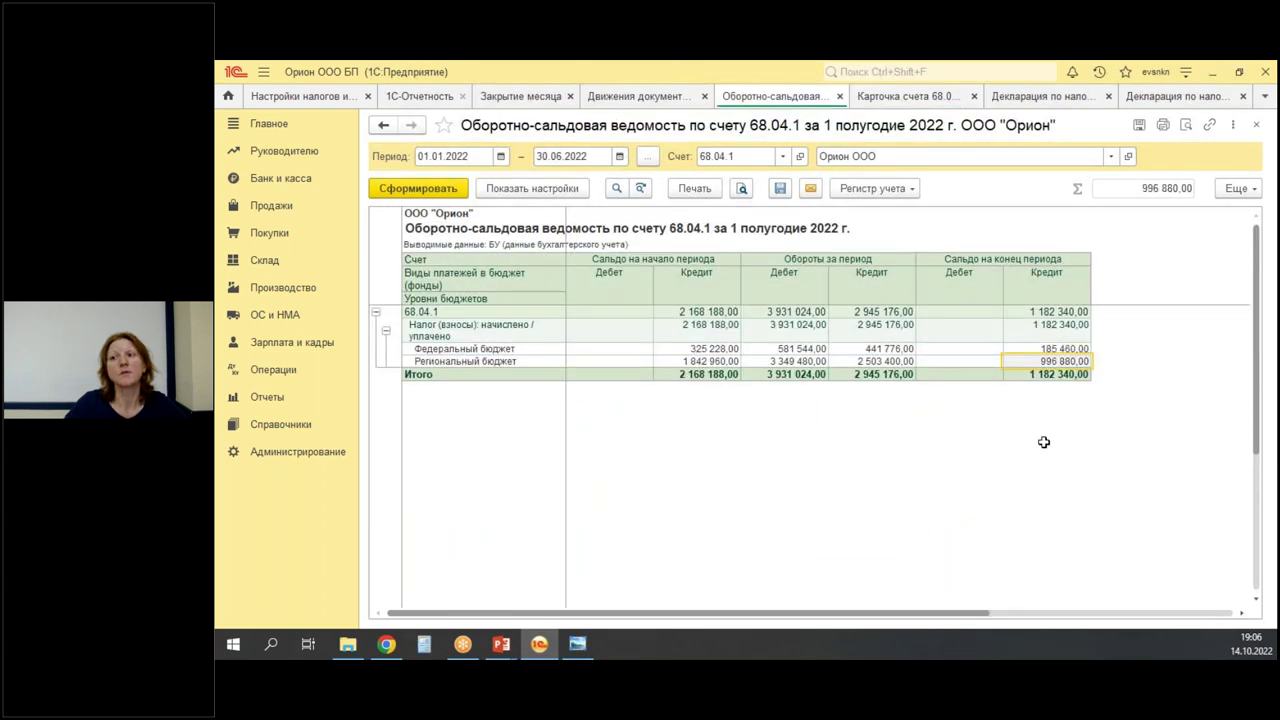
{"action": "left_click", "coordinate": [1142, 97]}
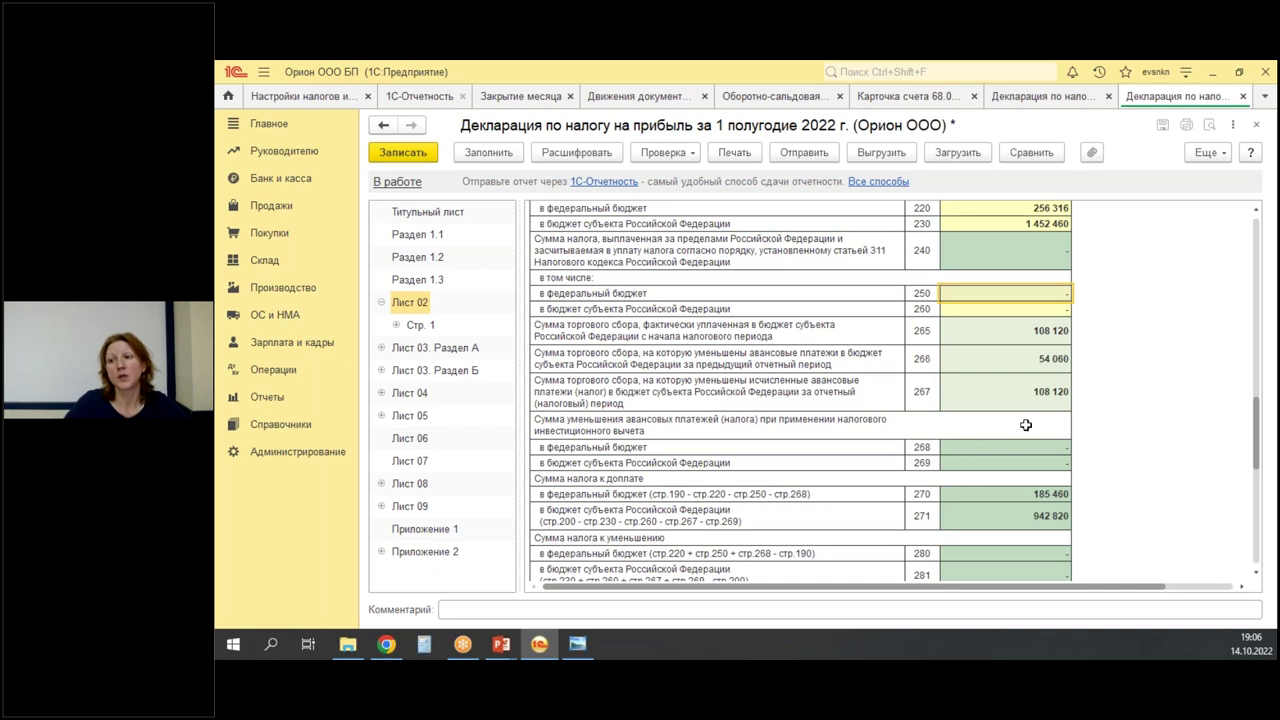
Add the 54 060 trade fee to the regional advance payments in line 230 using the field calculator.
{"action": "double_click", "coordinate": [1007, 222]}
{"action": "left_click", "coordinate": [1061, 223]}
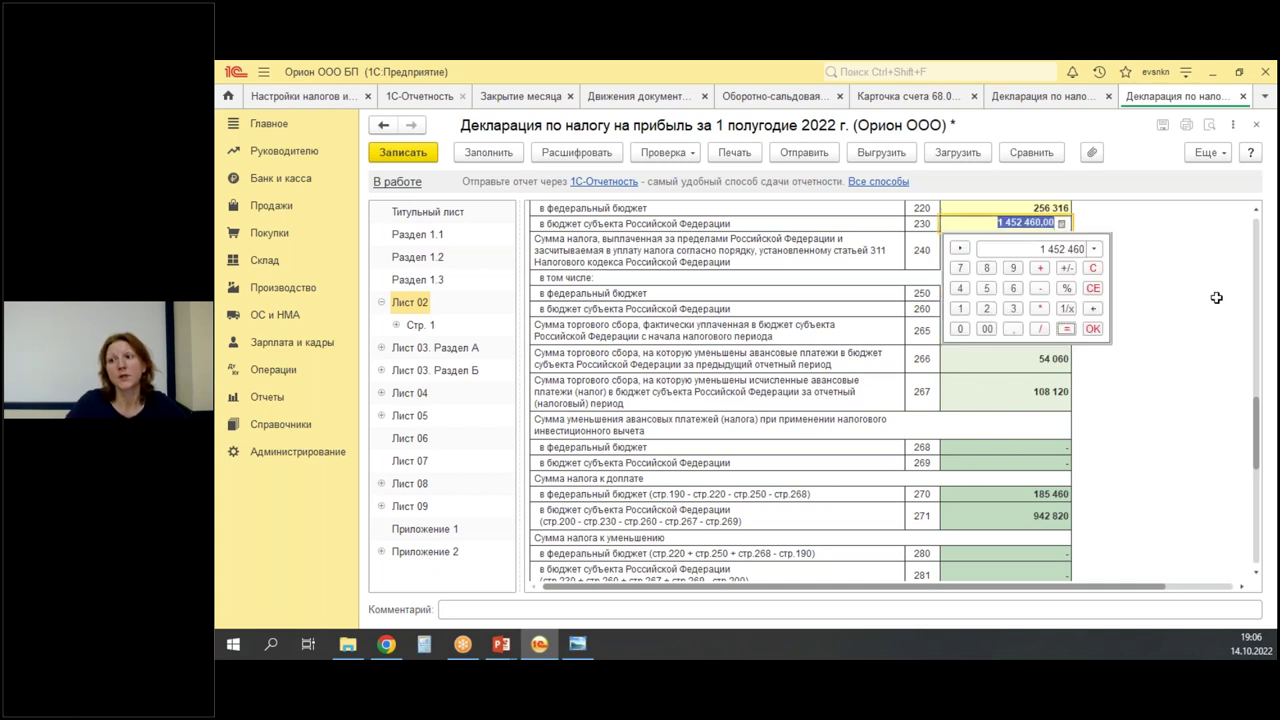
{"action": "left_click", "coordinate": [1040, 268]}
{"action": "type", "text": "54060"}
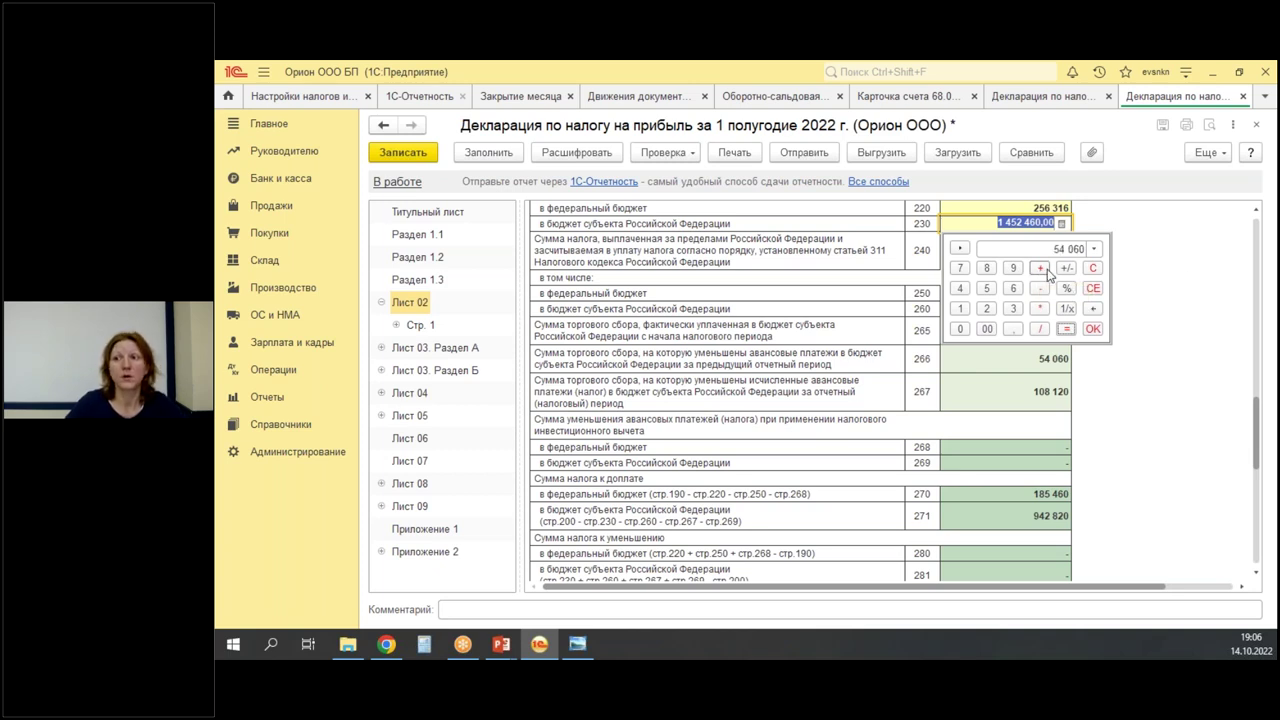
{"action": "key", "text": "Return"}
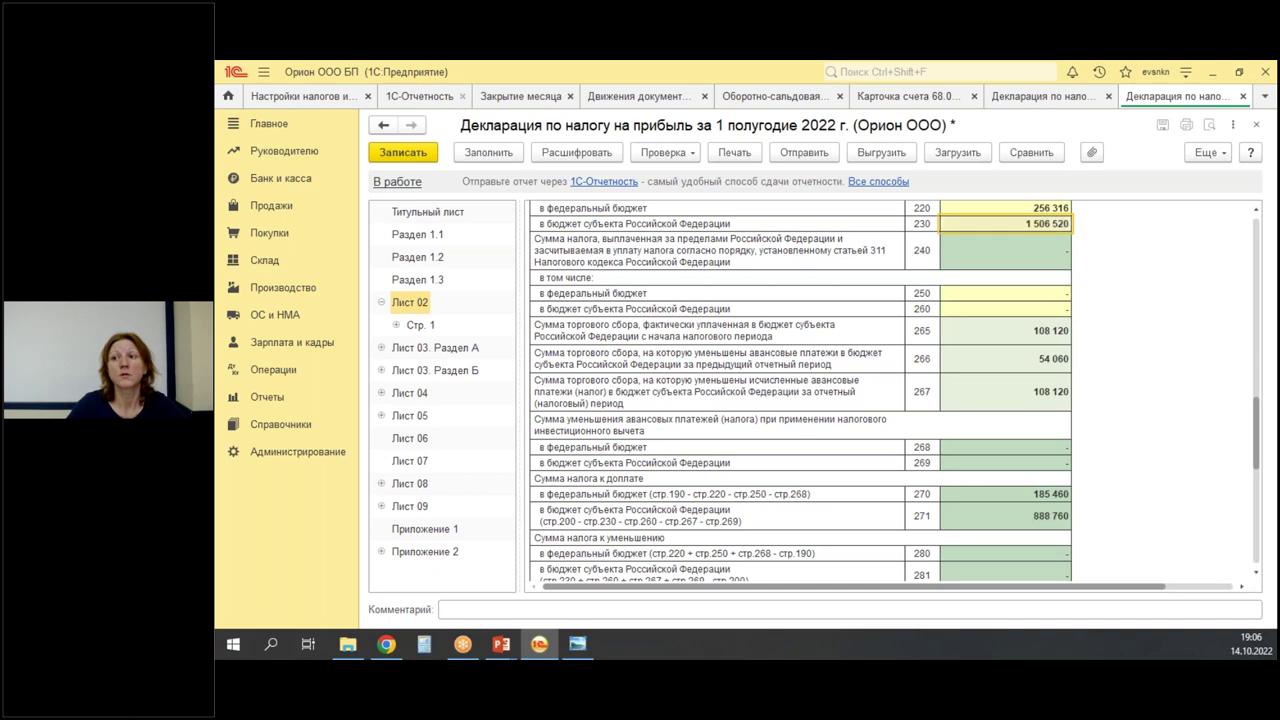
Recalculate line 230 to 1 396 400 and compare regional tax payable with the account 68.04.1 closing balance.
{"action": "double_click", "coordinate": [1031, 220]}
{"action": "left_click", "coordinate": [1062, 223]}
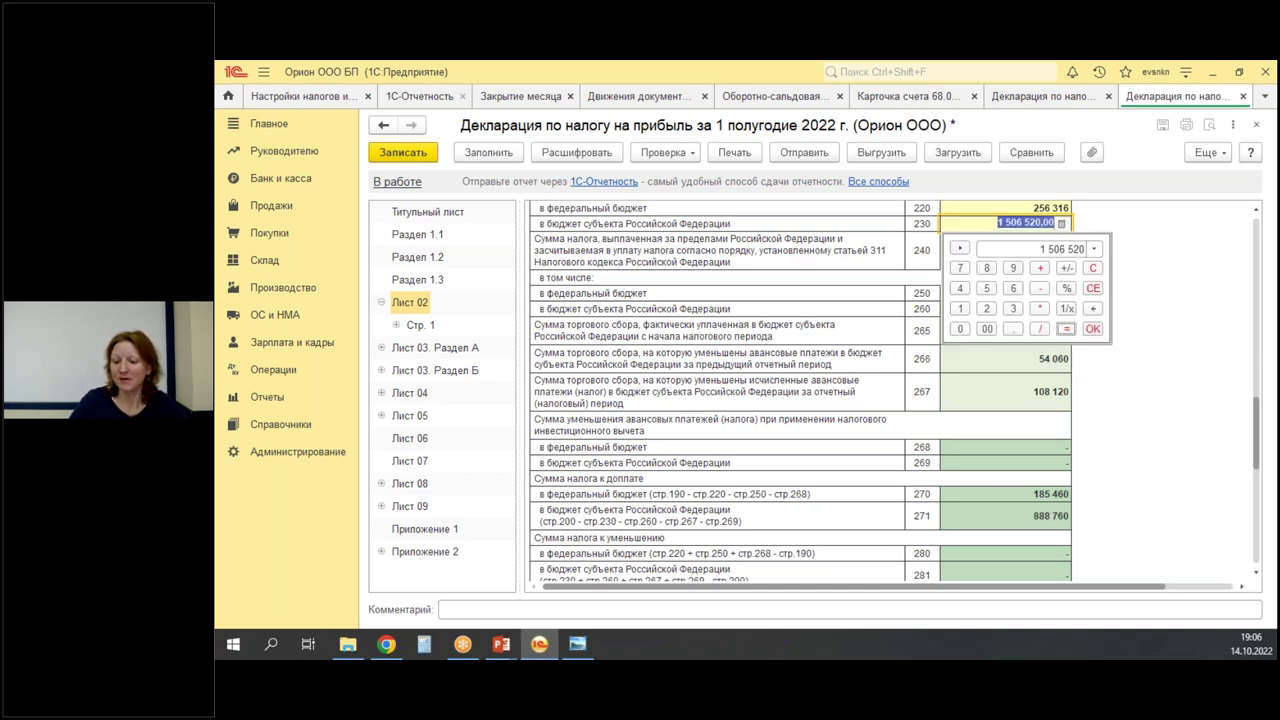
{"action": "type", "text": "5656"}
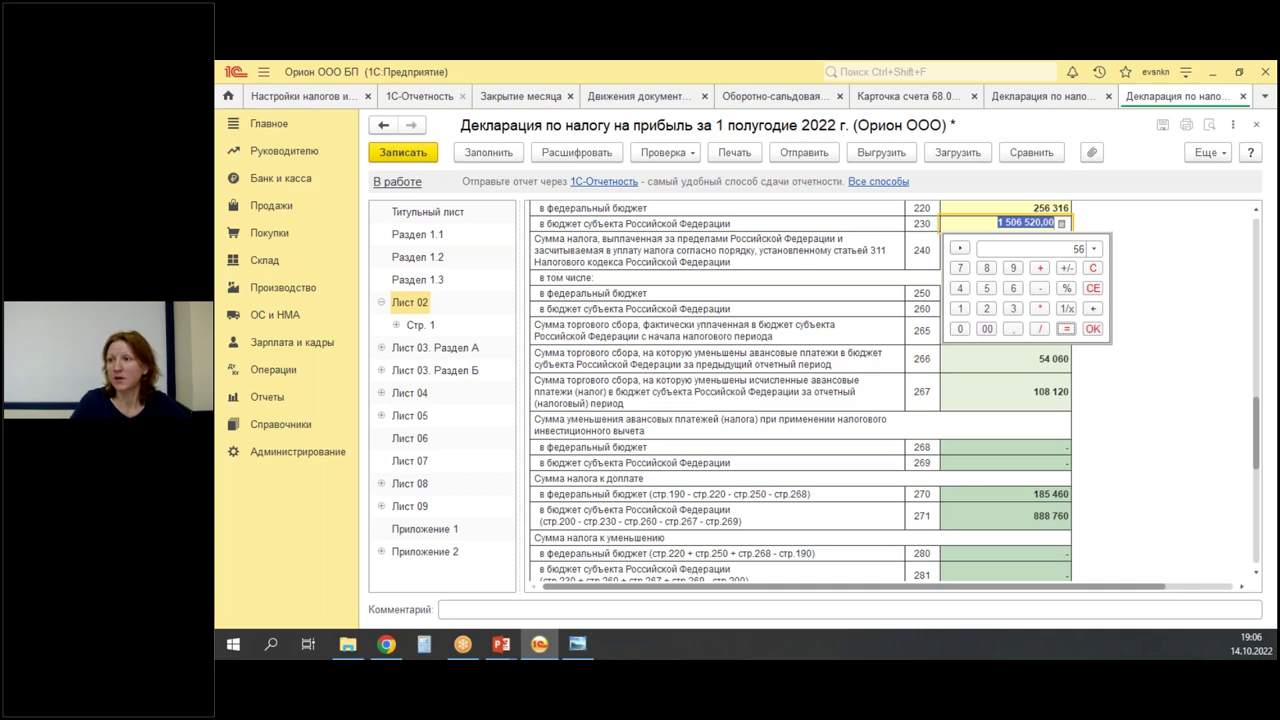
{"action": "type", "text": "054060"}
{"action": "key", "text": "Return"}
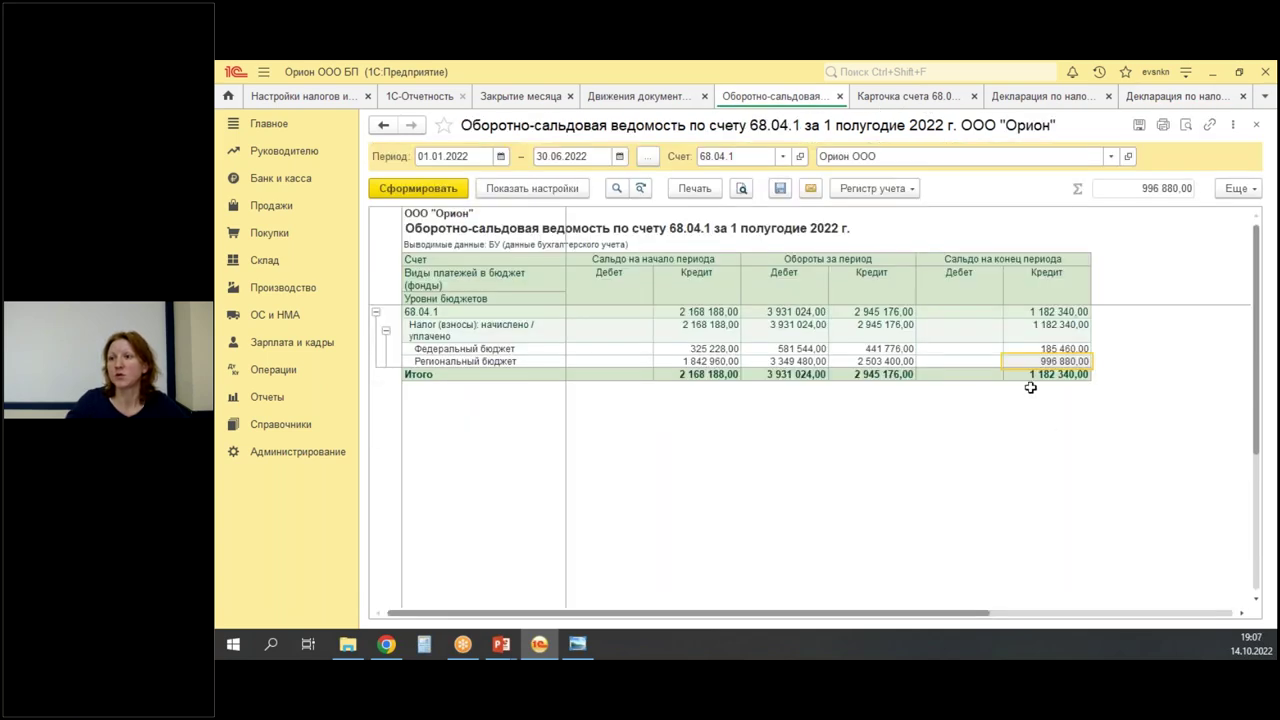
{"action": "left_click", "coordinate": [1138, 97]}
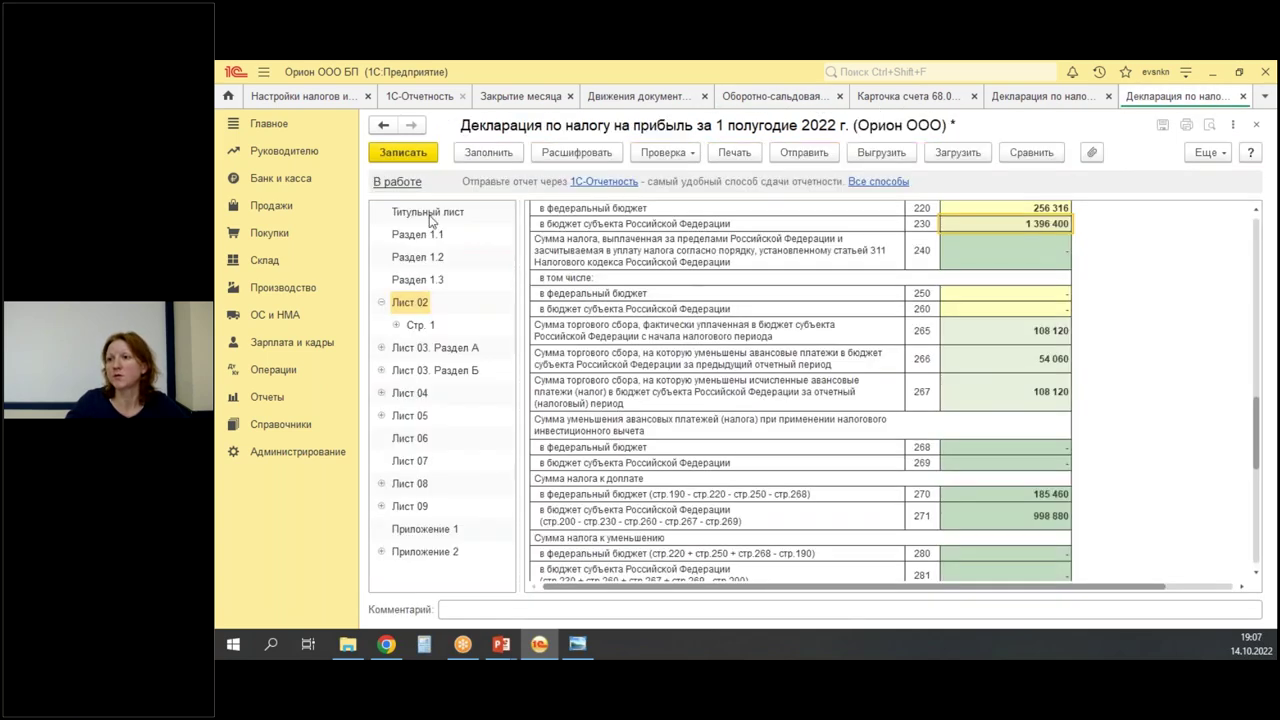
Compare calculated tax lines 190 and 200 of the first-quarter declaration with advance lines 220 and 230 on the half-year Лист 02.
{"action": "left_click", "coordinate": [476, 156]}
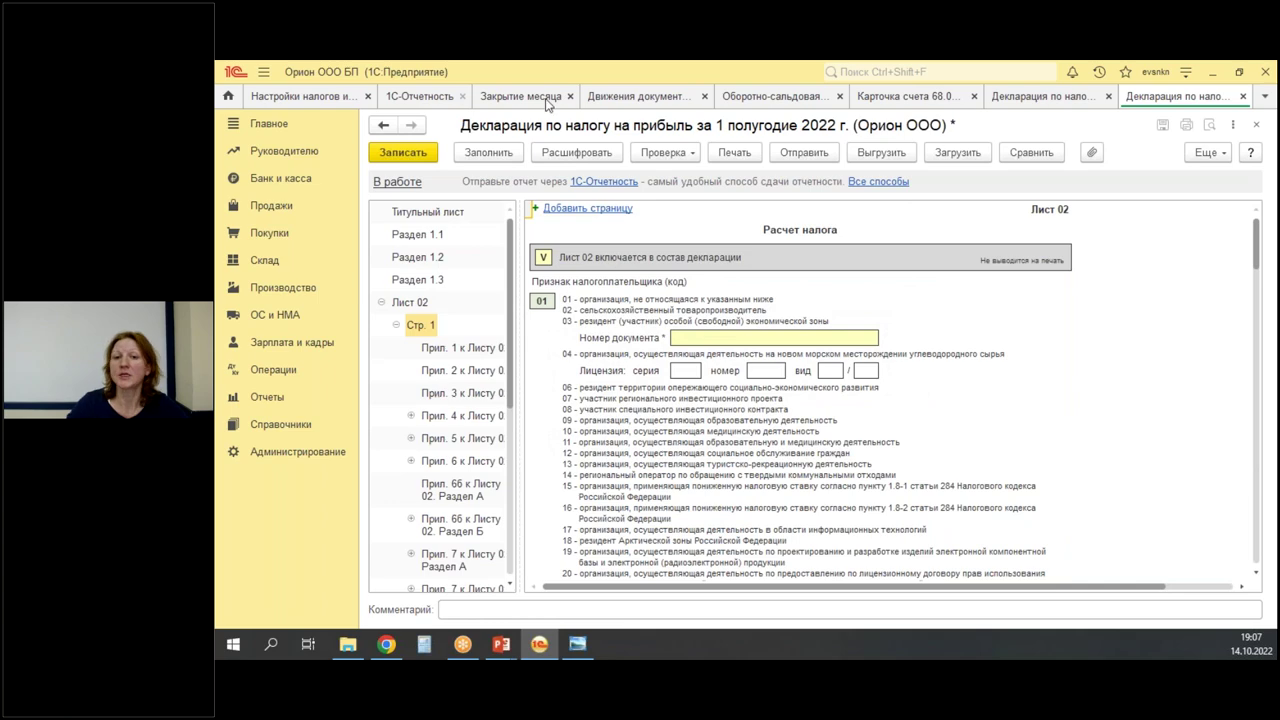
{"action": "left_click", "coordinate": [412, 305]}
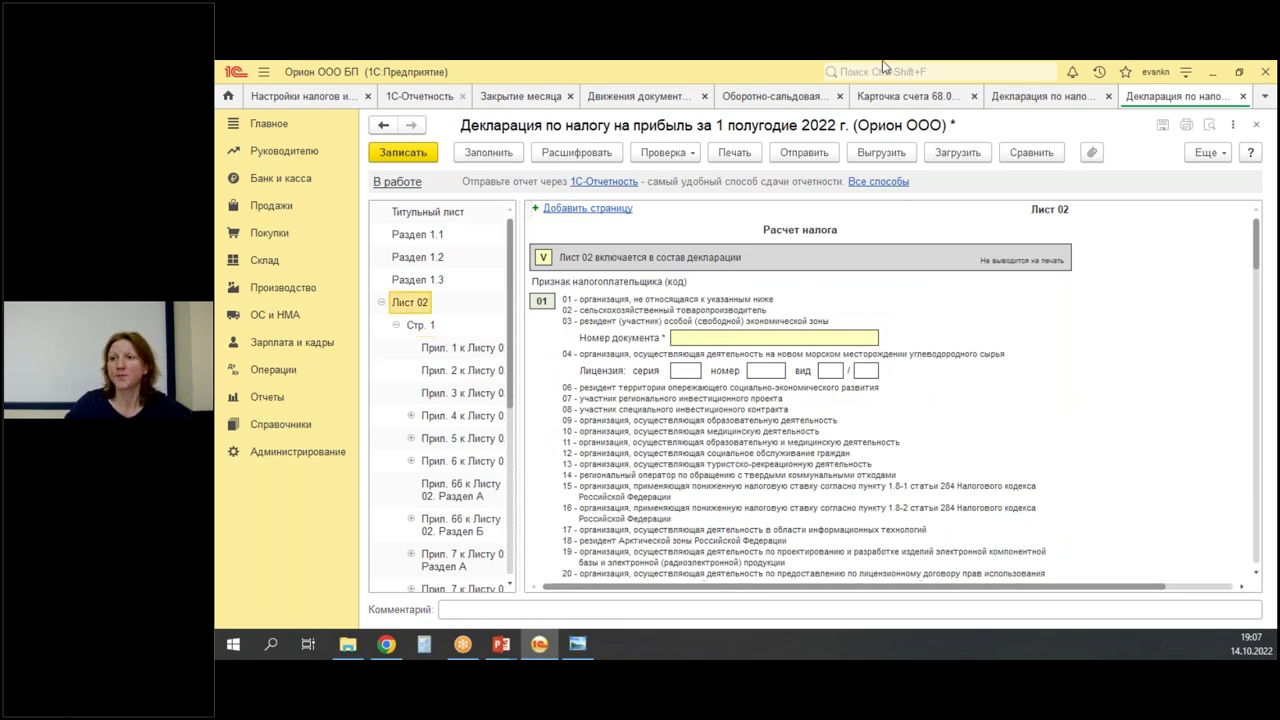
{"action": "left_click", "coordinate": [1025, 100]}
{"action": "scroll", "coordinate": [1043, 398], "scroll_direction": "down", "scroll_amount": 1}
{"action": "scroll", "coordinate": [1043, 398], "scroll_direction": "up", "scroll_amount": 1}
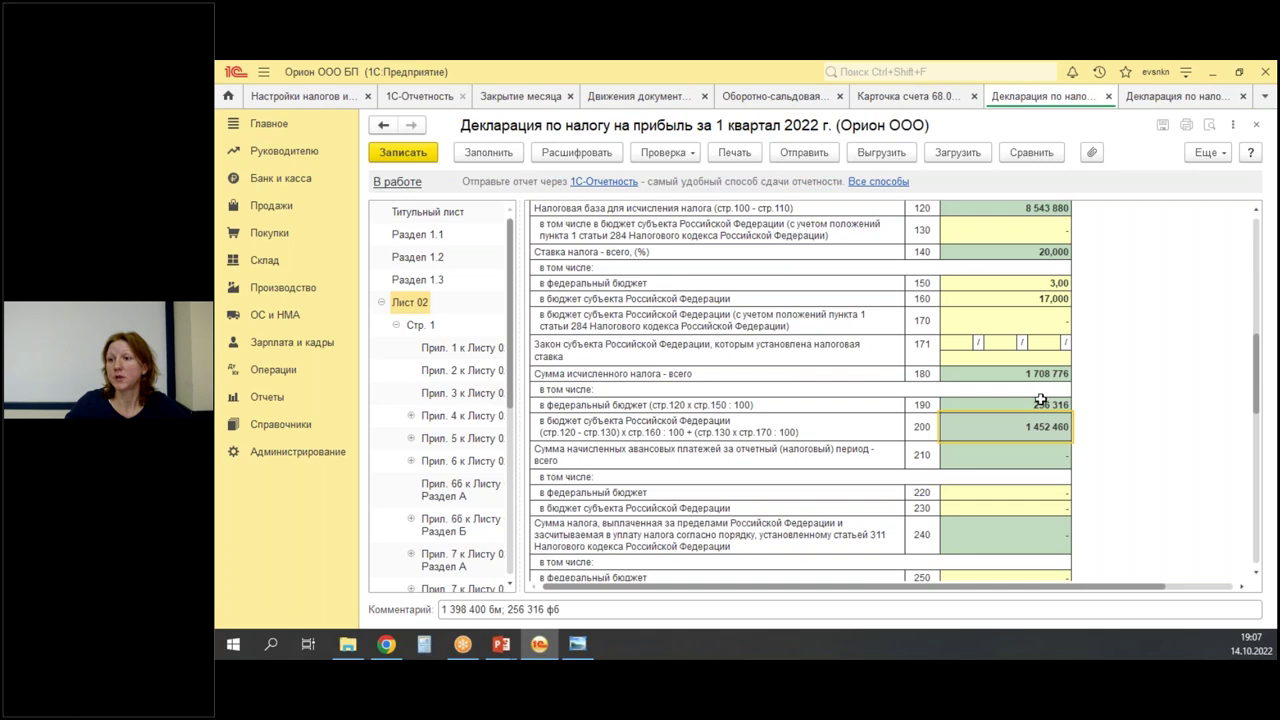
{"action": "left_click", "coordinate": [1034, 402]}
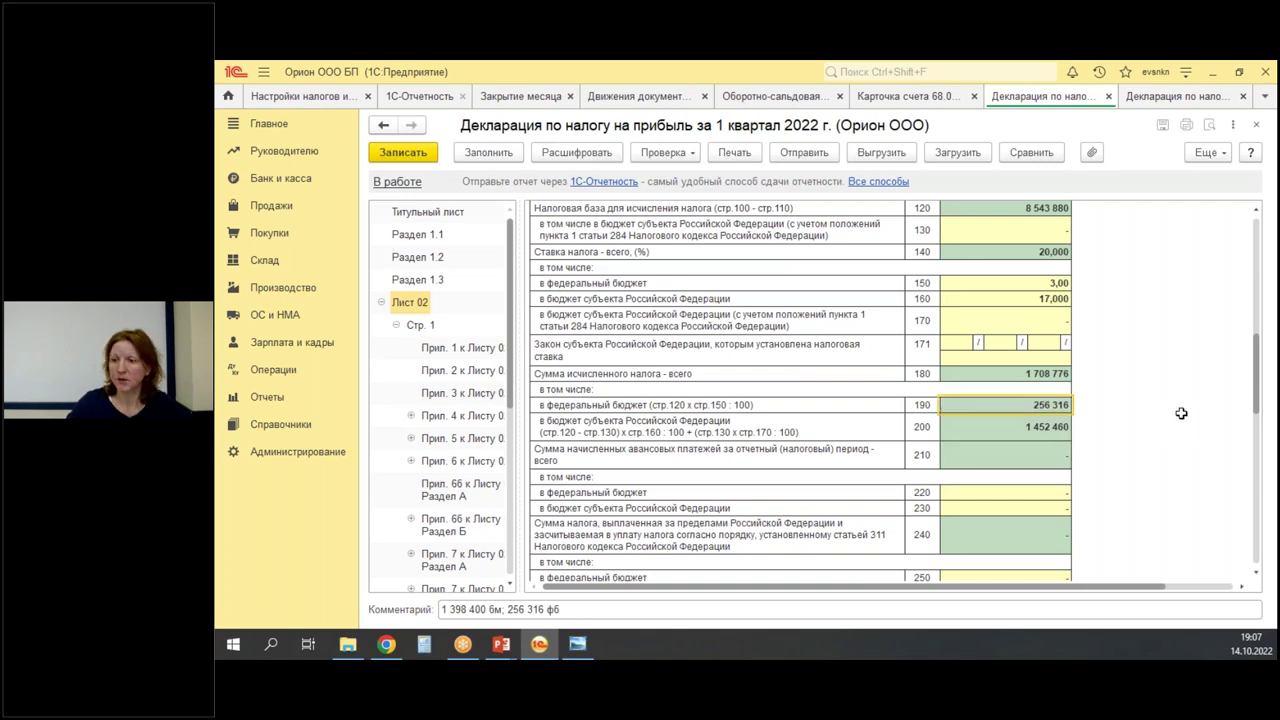
{"action": "left_click", "coordinate": [1160, 96]}
{"action": "scroll", "coordinate": [957, 551], "scroll_direction": "down", "scroll_amount": 10}
{"action": "scroll", "coordinate": [957, 551], "scroll_direction": "down", "scroll_amount": 1}
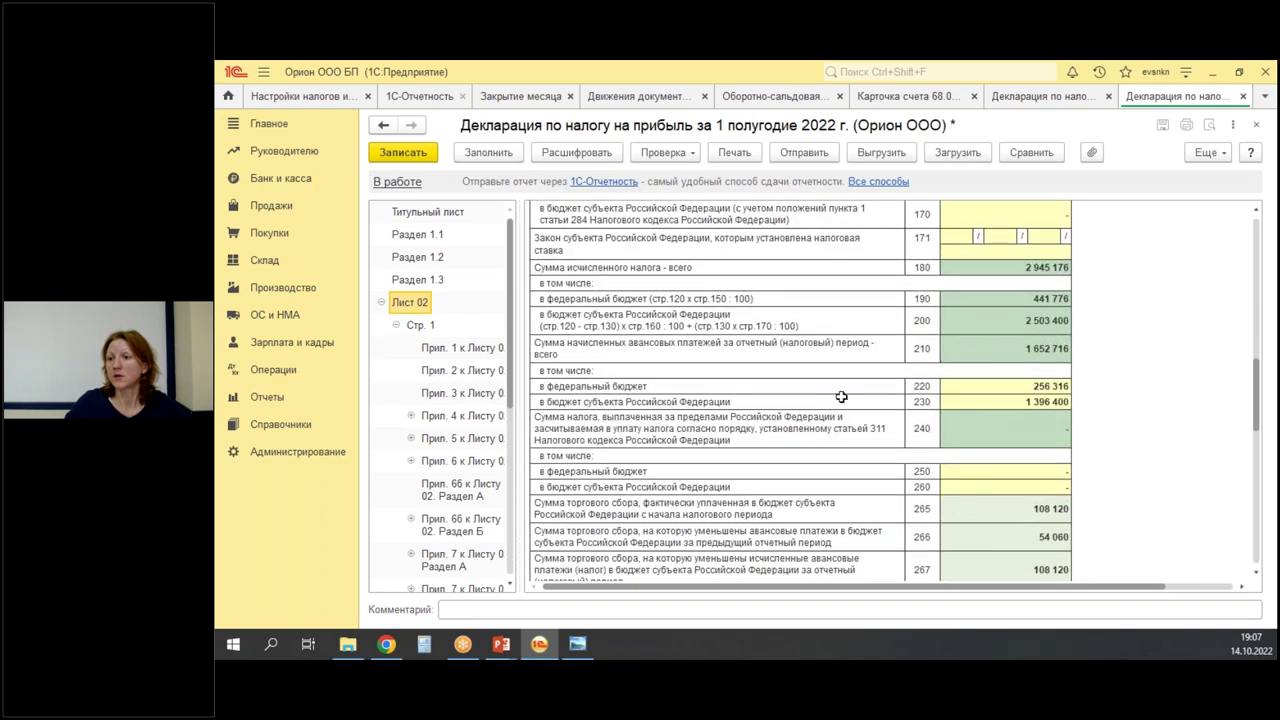
{"action": "double_click", "coordinate": [1000, 471]}
{"action": "type", "text": "256 316"}
{"action": "key", "text": "ctrl+z"}
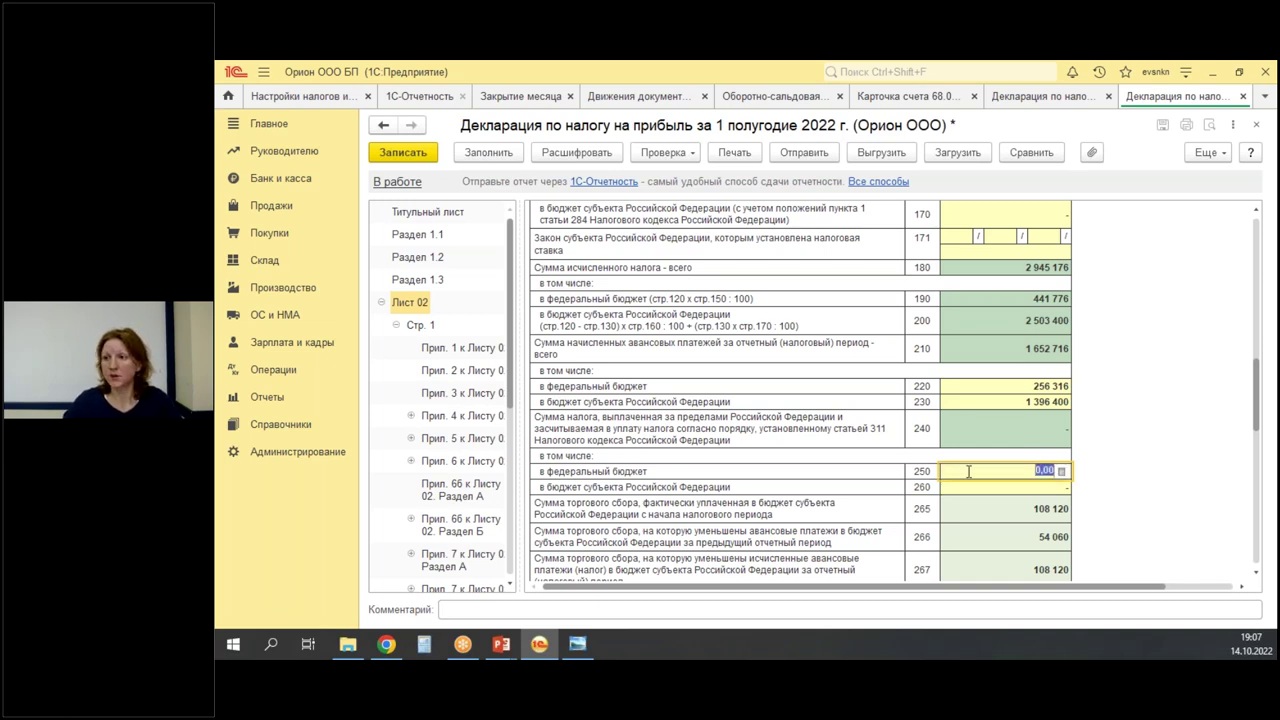
Clear the regional budget advance payments amount in line 230 on Лист 02 of the half-year declaration.
{"action": "left_click", "coordinate": [1034, 407]}
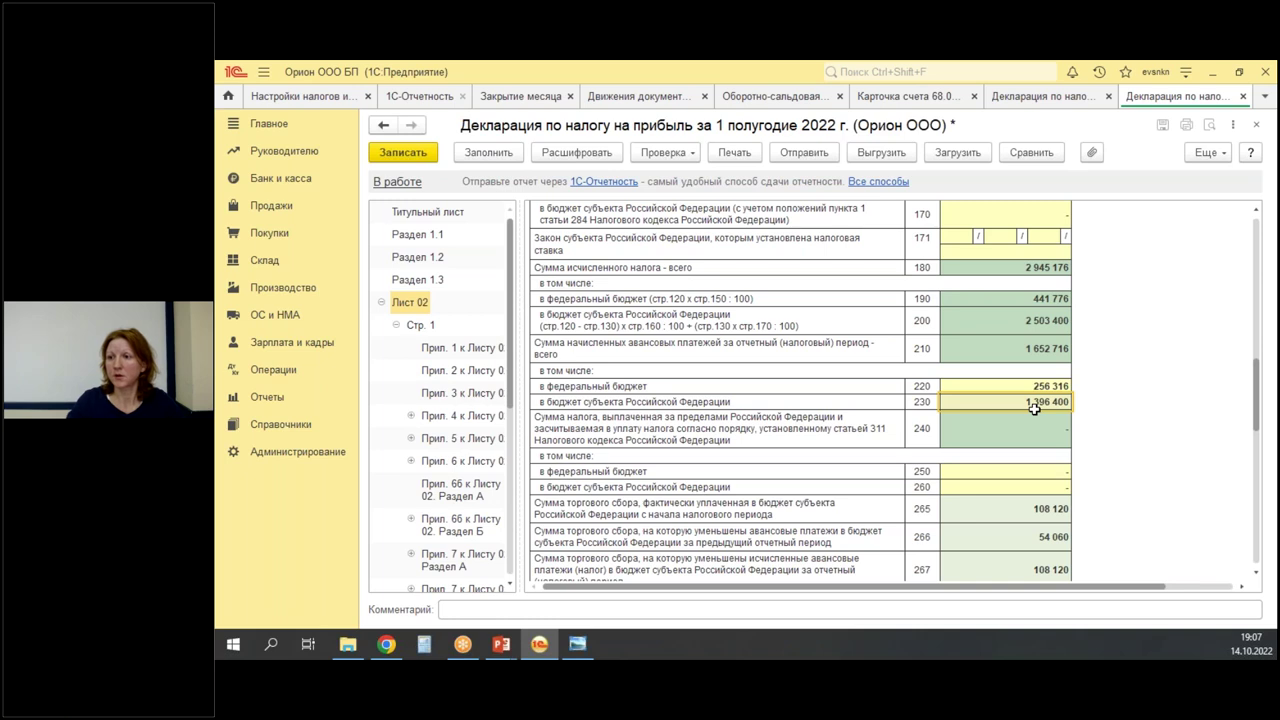
{"action": "double_click", "coordinate": [1046, 401]}
{"action": "key", "text": "Delete"}
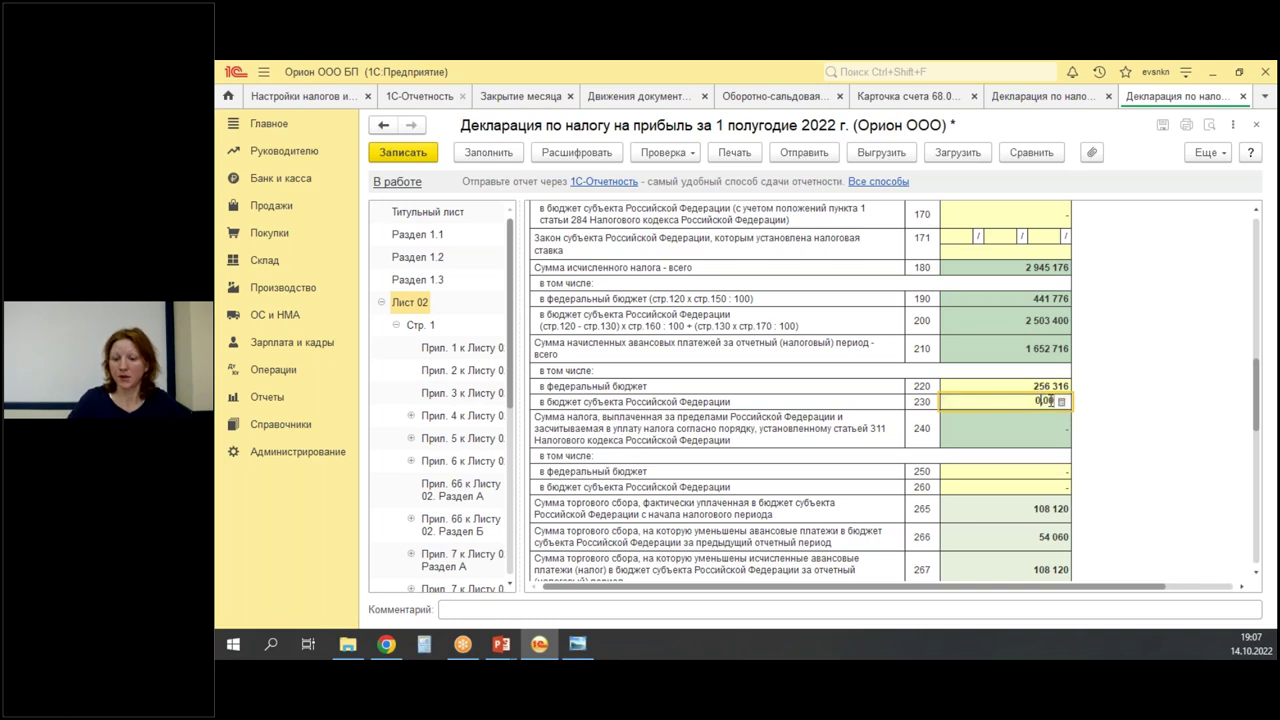
{"action": "key", "text": "Return"}
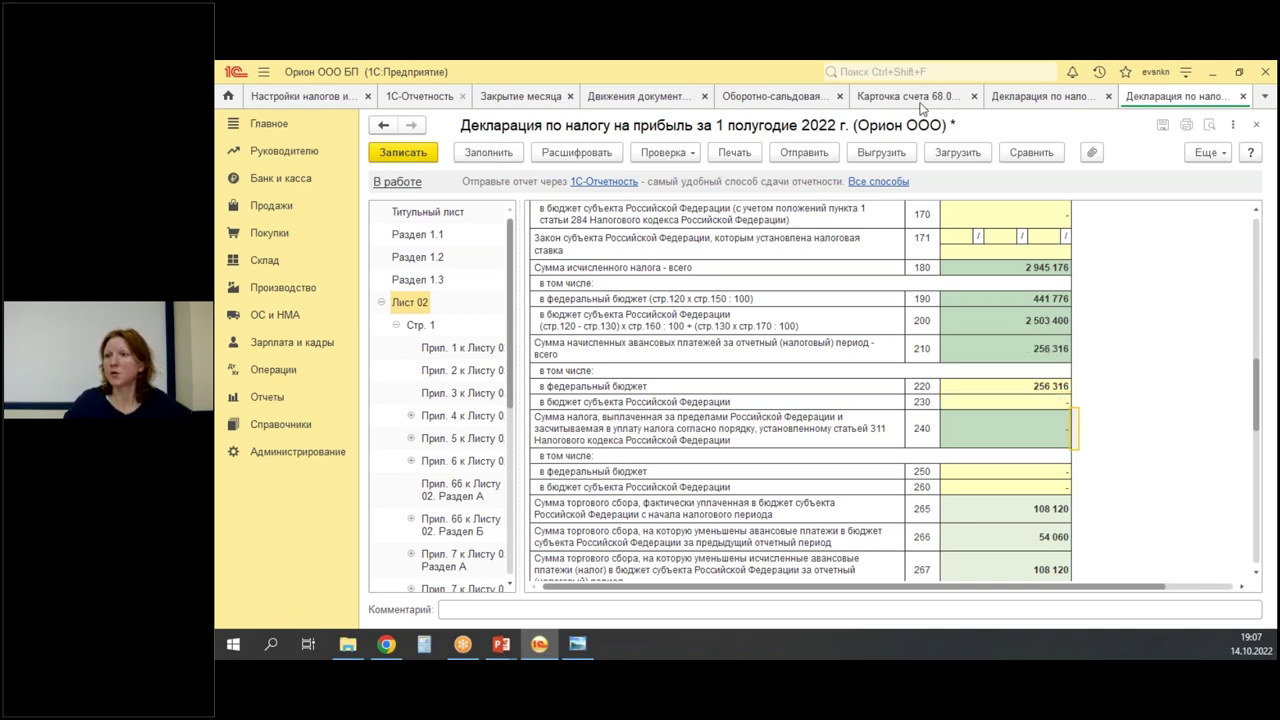
Look up line 200 of the first-quarter declaration and enter 1 452 460 in line 230 on Лист 02 of the half-year declaration.
{"action": "left_click", "coordinate": [1017, 97]}
{"action": "left_click", "coordinate": [1010, 427]}
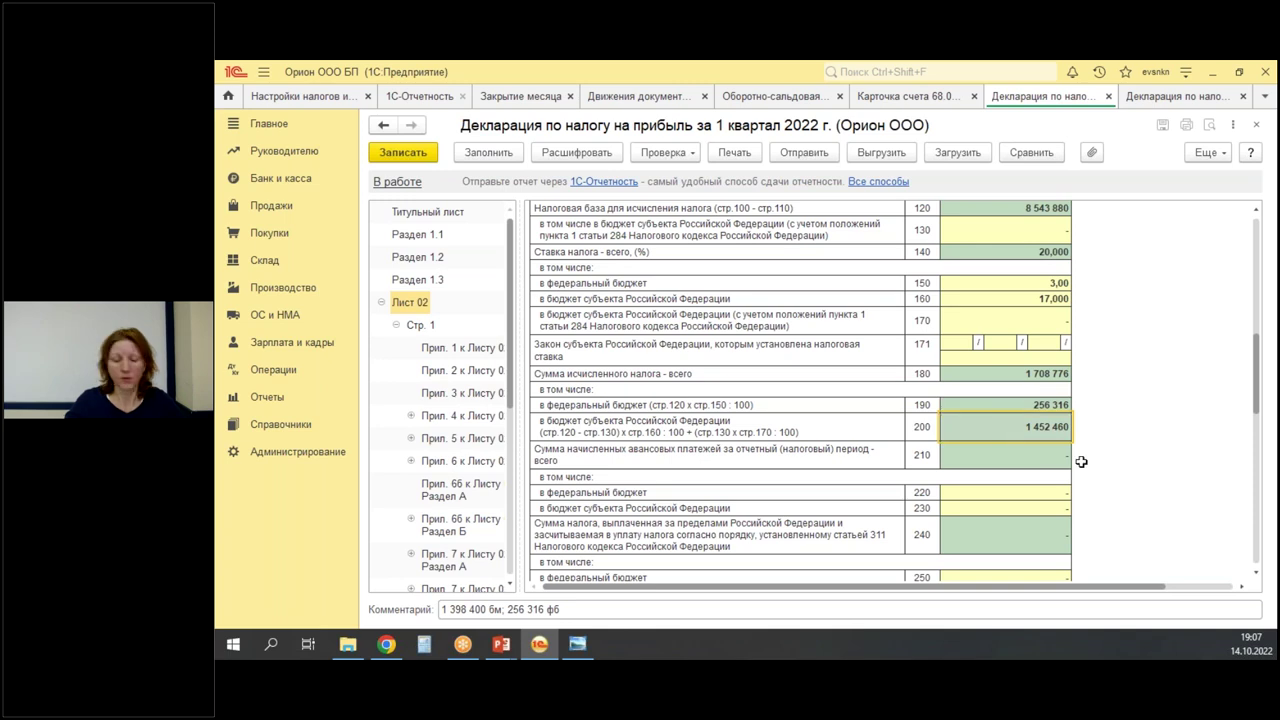
{"action": "left_click", "coordinate": [1145, 97]}
{"action": "double_click", "coordinate": [1025, 400]}
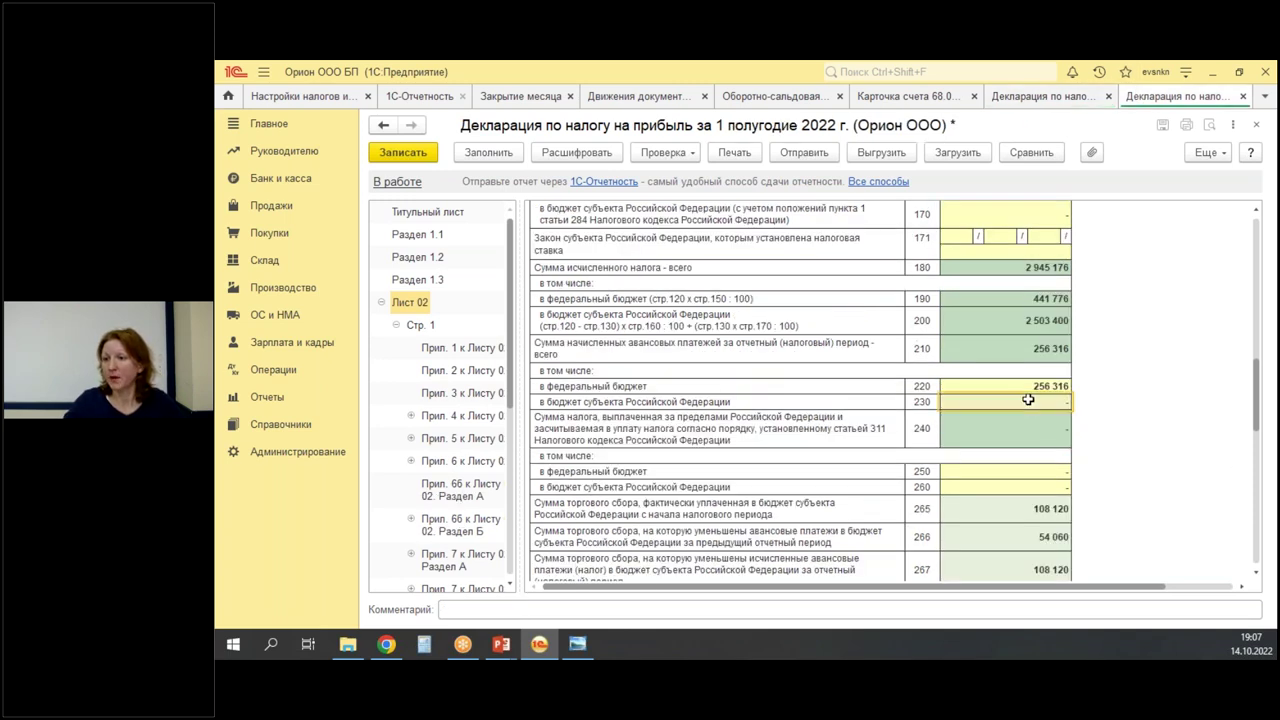
{"action": "type", "text": "1452460"}
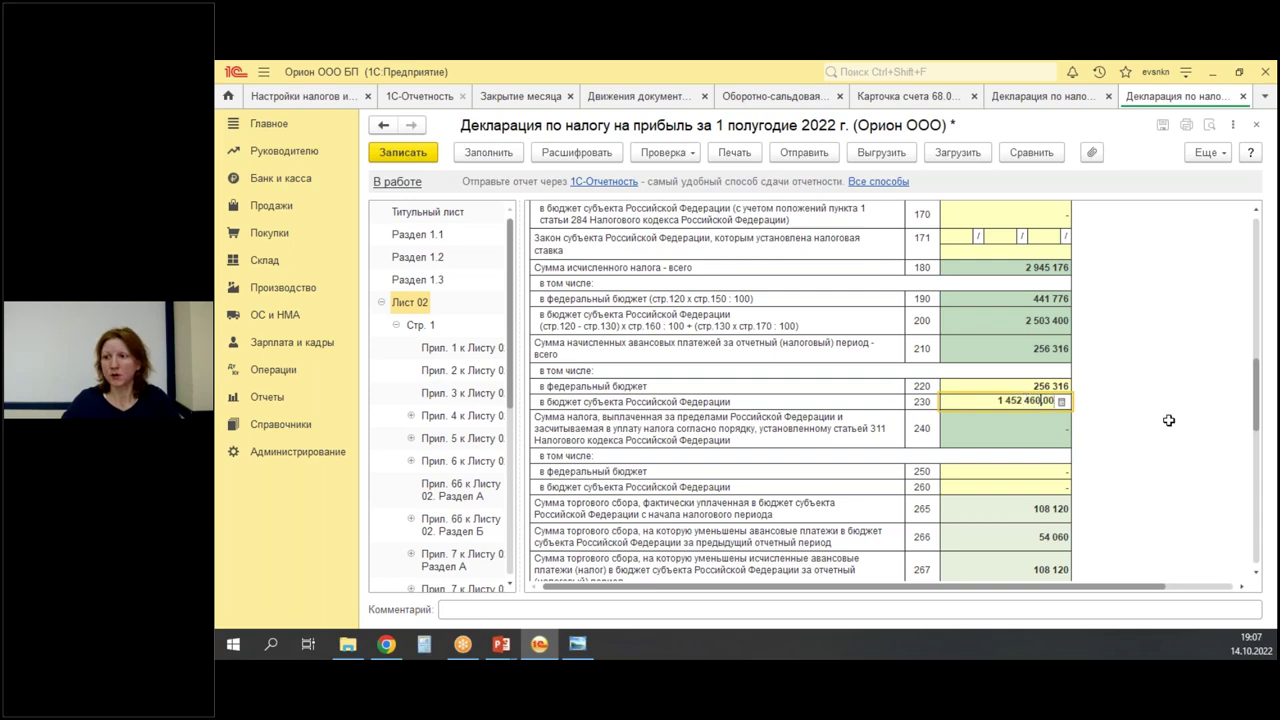
{"action": "left_click", "coordinate": [965, 467]}
{"action": "scroll", "coordinate": [1190, 445], "scroll_direction": "down", "scroll_amount": 1}
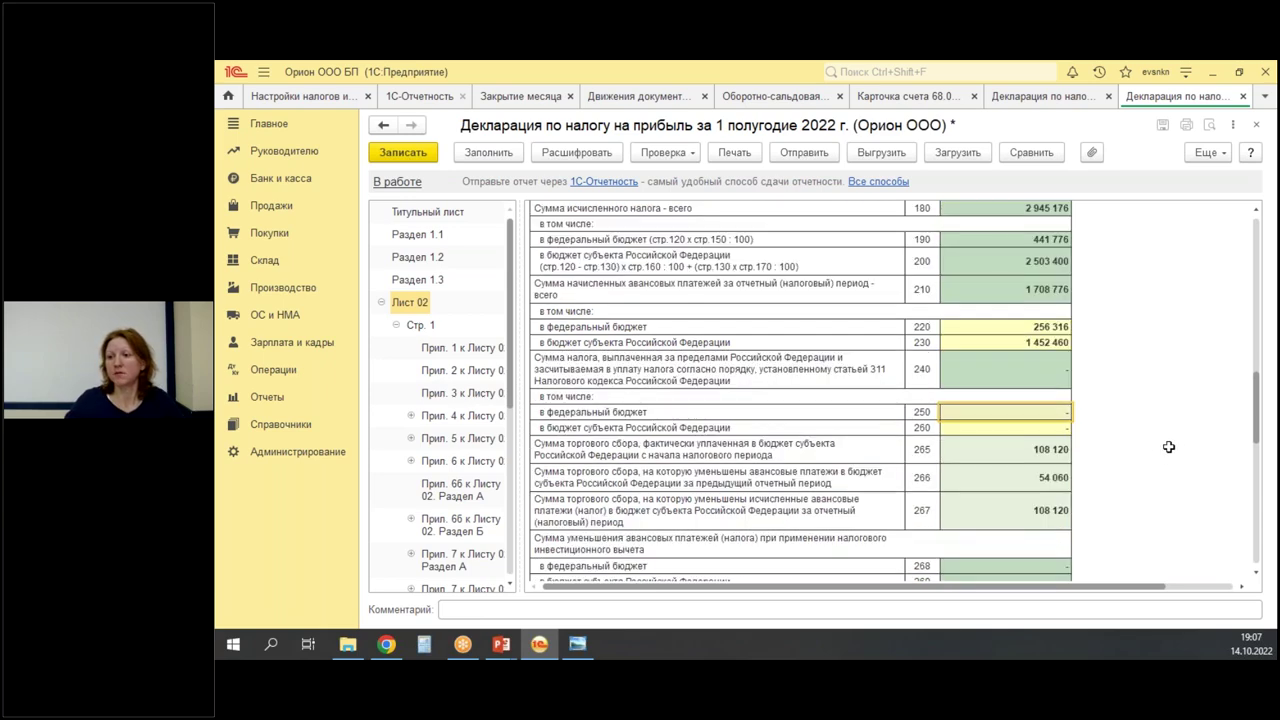
{"action": "scroll", "coordinate": [1113, 435], "scroll_direction": "down", "scroll_amount": 2}
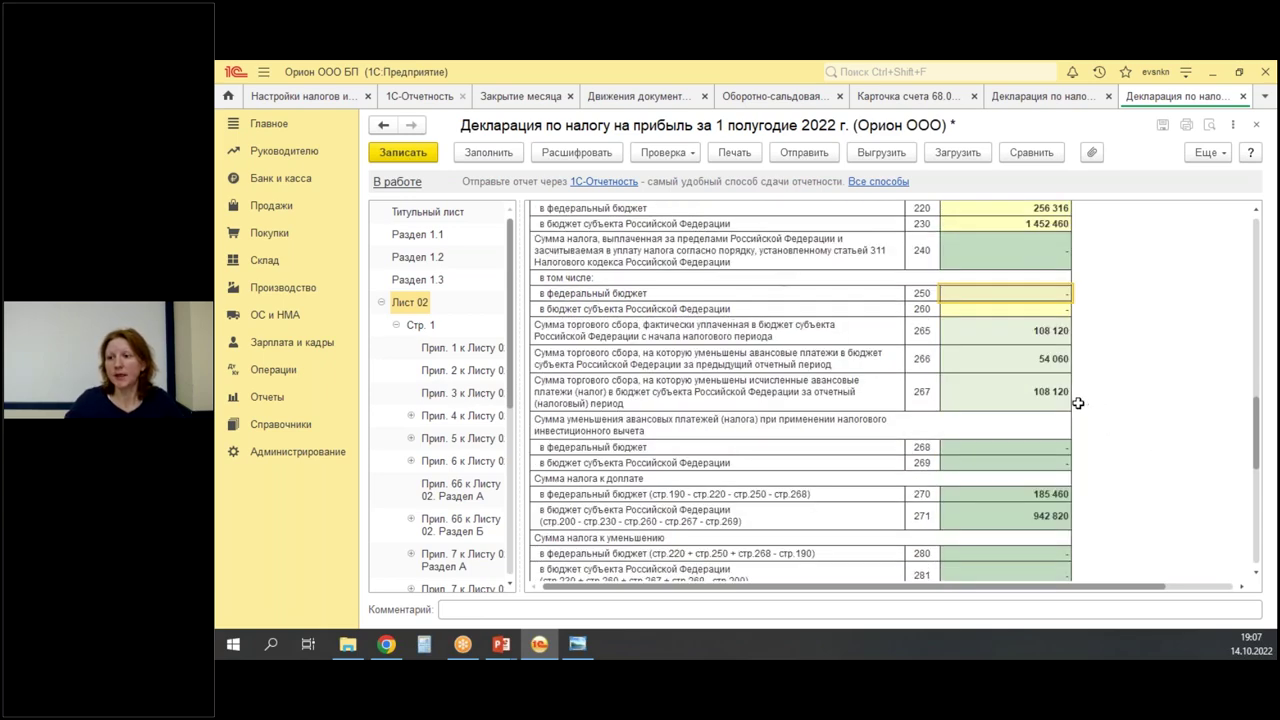
Subtract the 54 060 trade fee from the regional advance payments in line 230 using the field calculator, giving 1 398 400.
{"action": "scroll", "coordinate": [1080, 403], "scroll_direction": "up", "scroll_amount": 1}
{"action": "double_click", "coordinate": [1048, 295]}
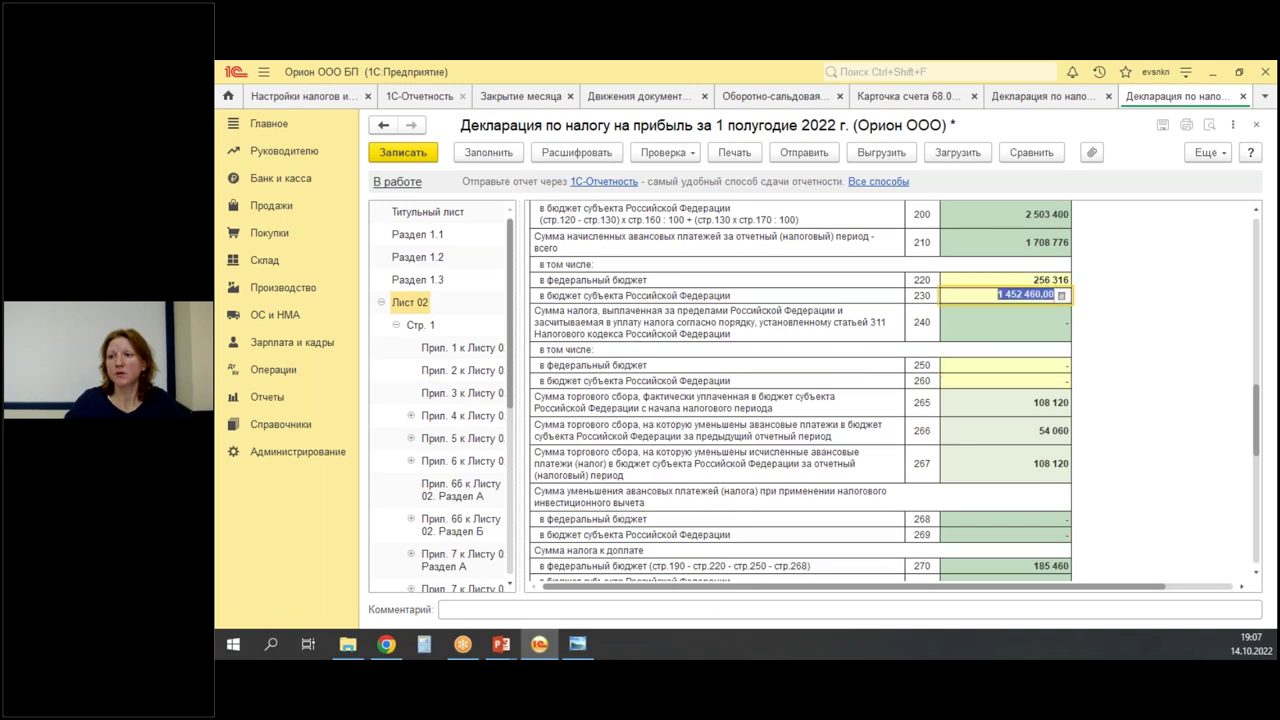
{"action": "left_click", "coordinate": [1062, 296]}
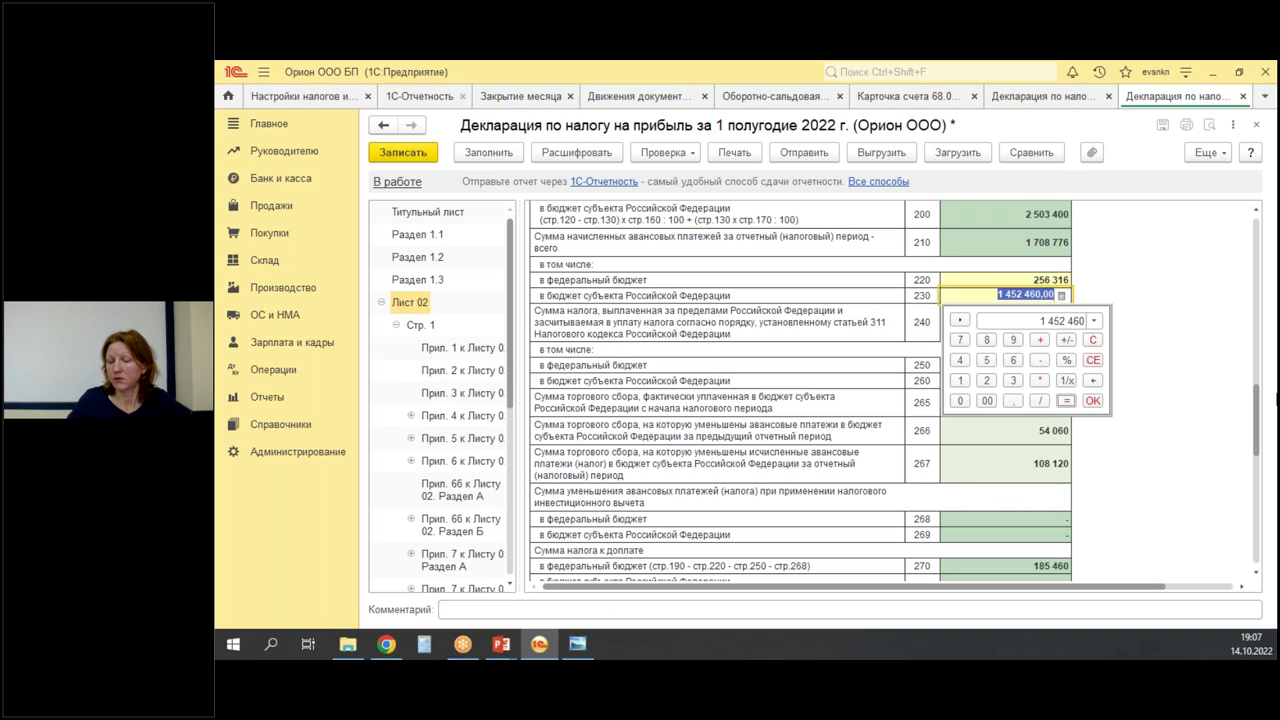
{"action": "type", "text": "5"}
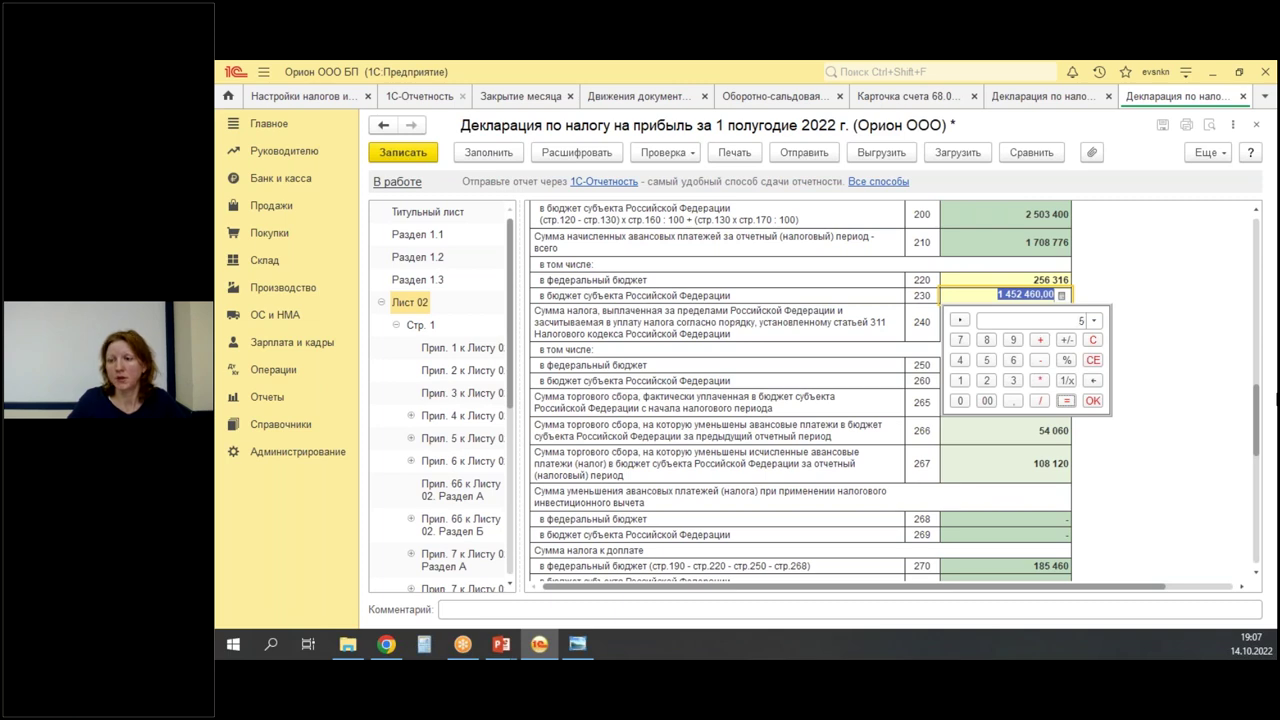
{"action": "type", "text": "4 060"}
{"action": "key", "text": "Return"}
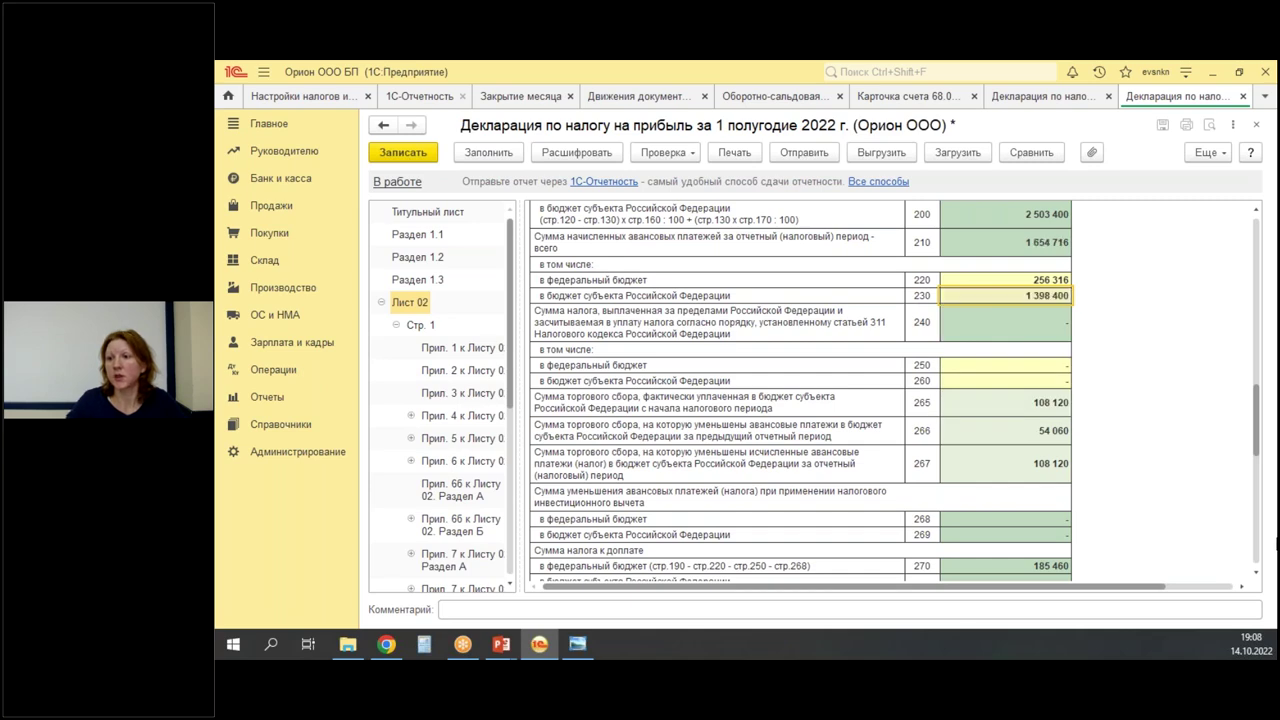
Compare tax payable in lines 270 and 271 with the account 68.04.1 closing balances and save the half-year declaration.
{"action": "scroll", "coordinate": [1152, 419], "scroll_direction": "down", "scroll_amount": 3}
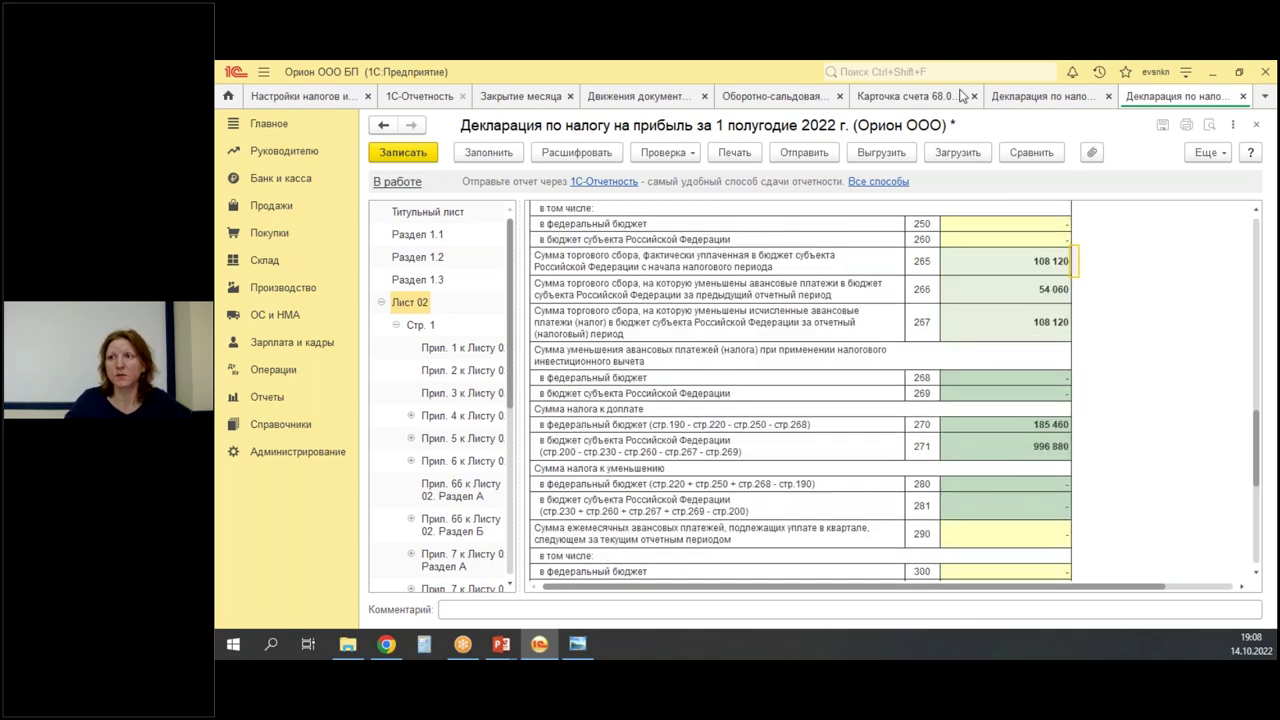
{"action": "left_click", "coordinate": [798, 98]}
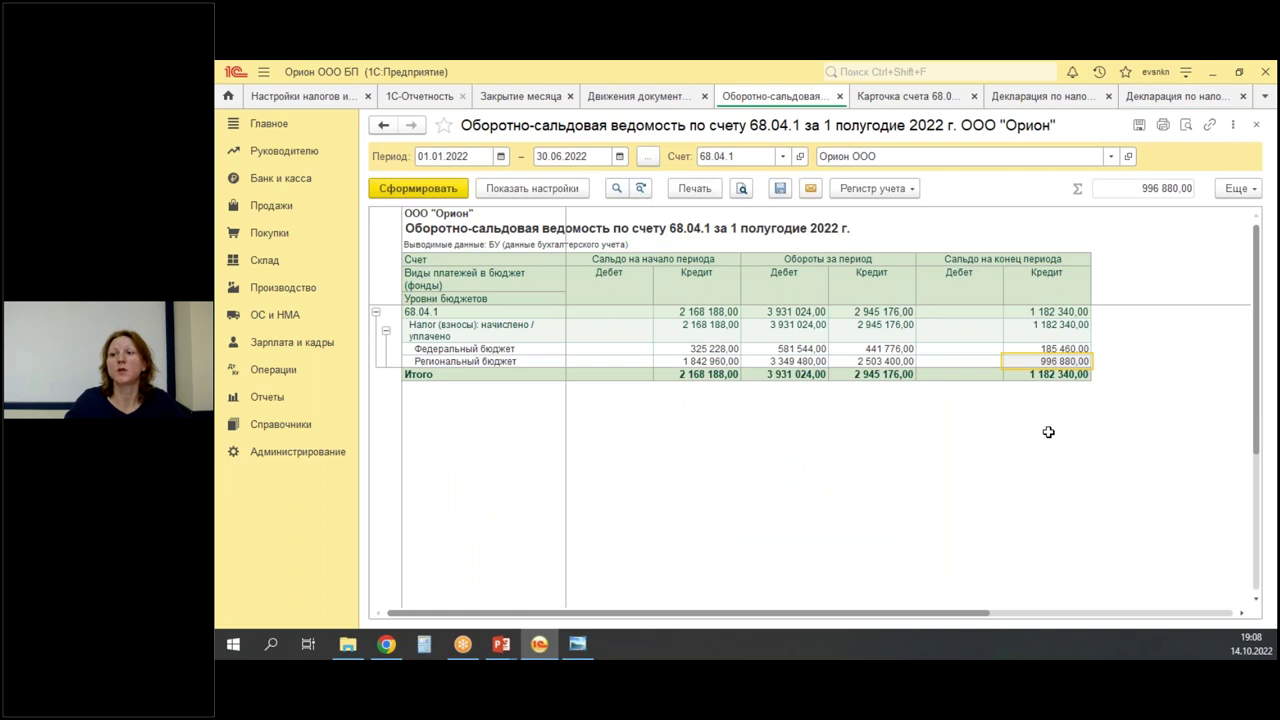
{"action": "left_click", "coordinate": [1140, 100]}
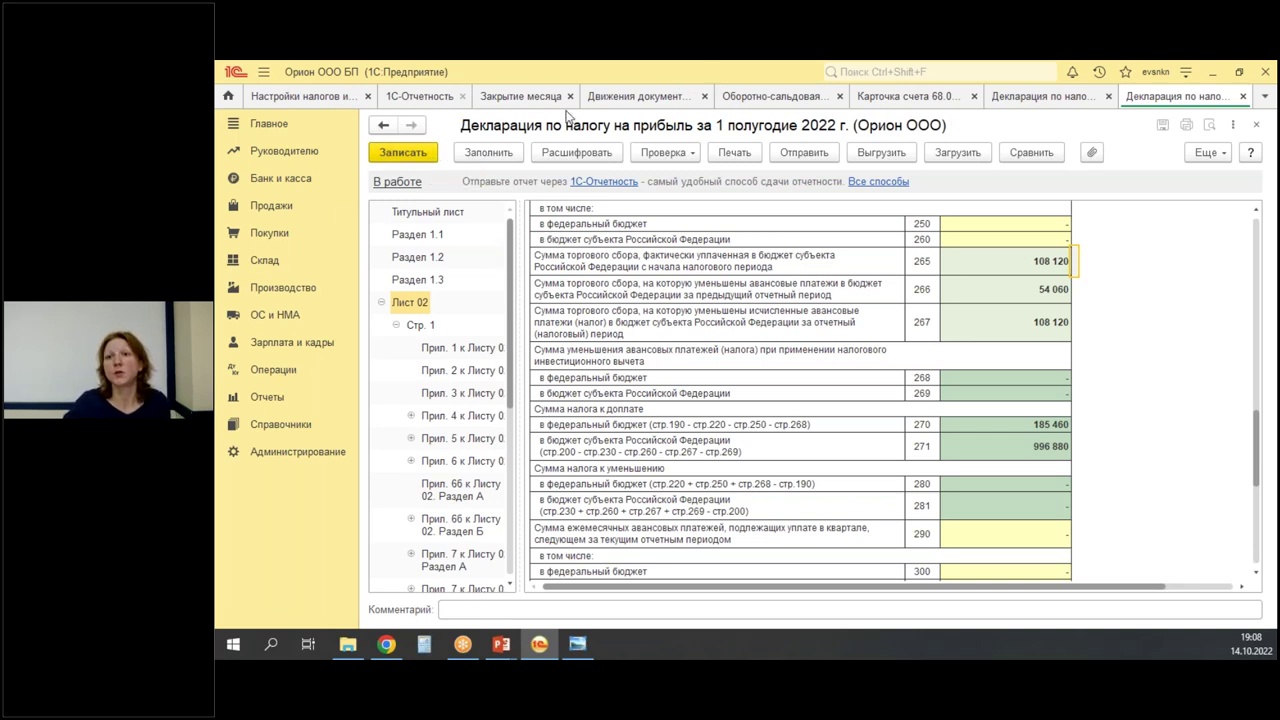
Create payment orders from the accrued taxes list for regional and federal profit tax only, excluding VAT, transport tax and property tax.
{"action": "left_click", "coordinate": [279, 186]}
{"action": "left_click", "coordinate": [419, 189]}
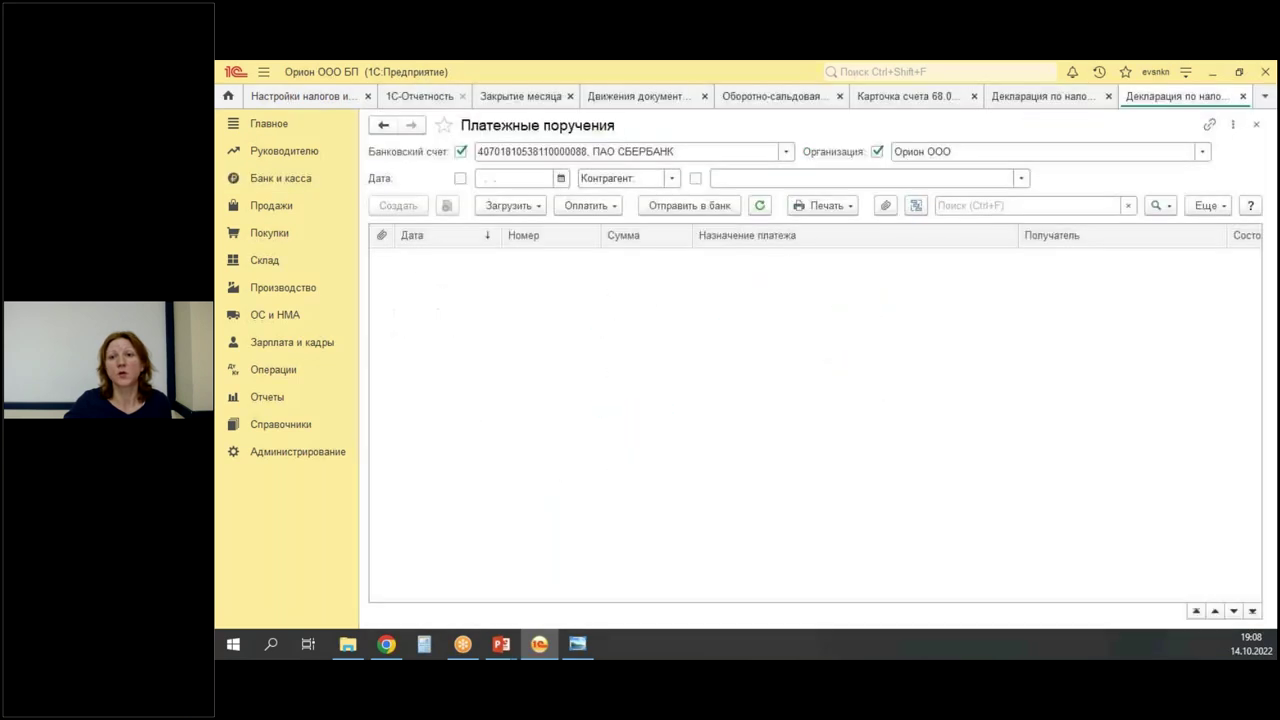
{"action": "left_click", "coordinate": [589, 214]}
{"action": "left_click", "coordinate": [605, 224]}
{"action": "left_click", "coordinate": [382, 317]}
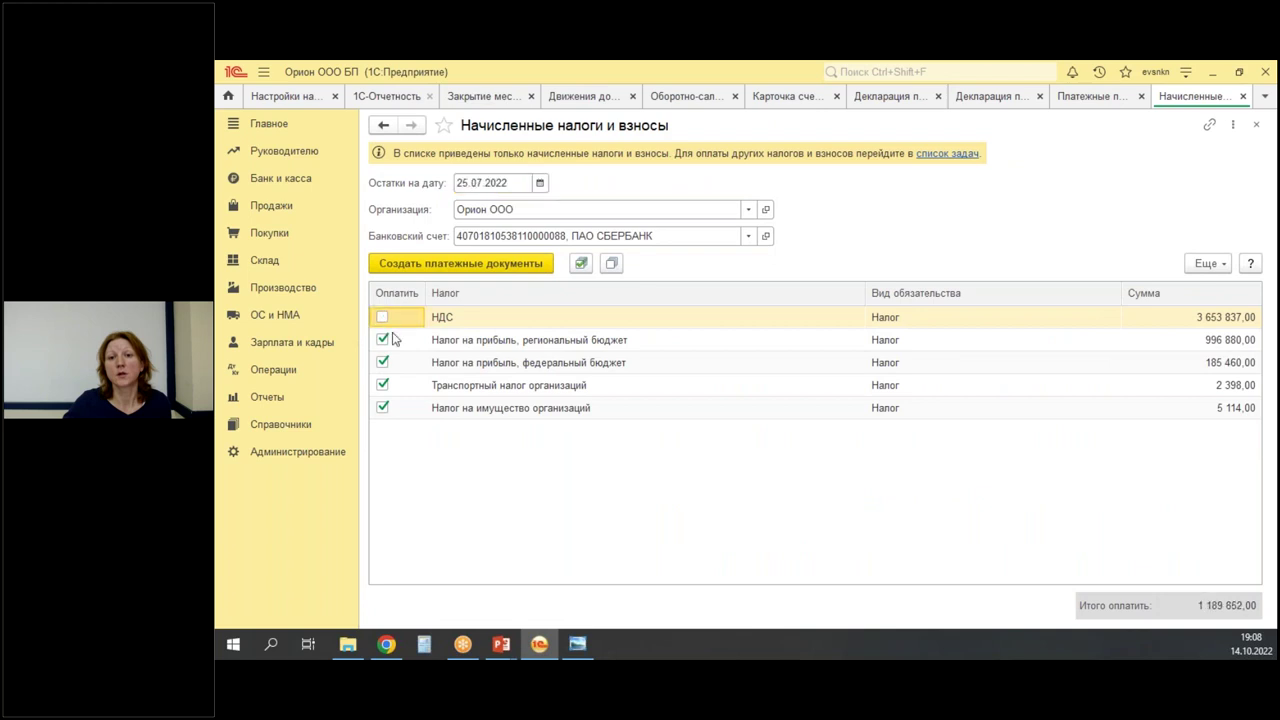
{"action": "left_click", "coordinate": [387, 386]}
{"action": "left_click", "coordinate": [382, 408]}
{"action": "left_click", "coordinate": [383, 386]}
{"action": "left_click", "coordinate": [480, 263]}
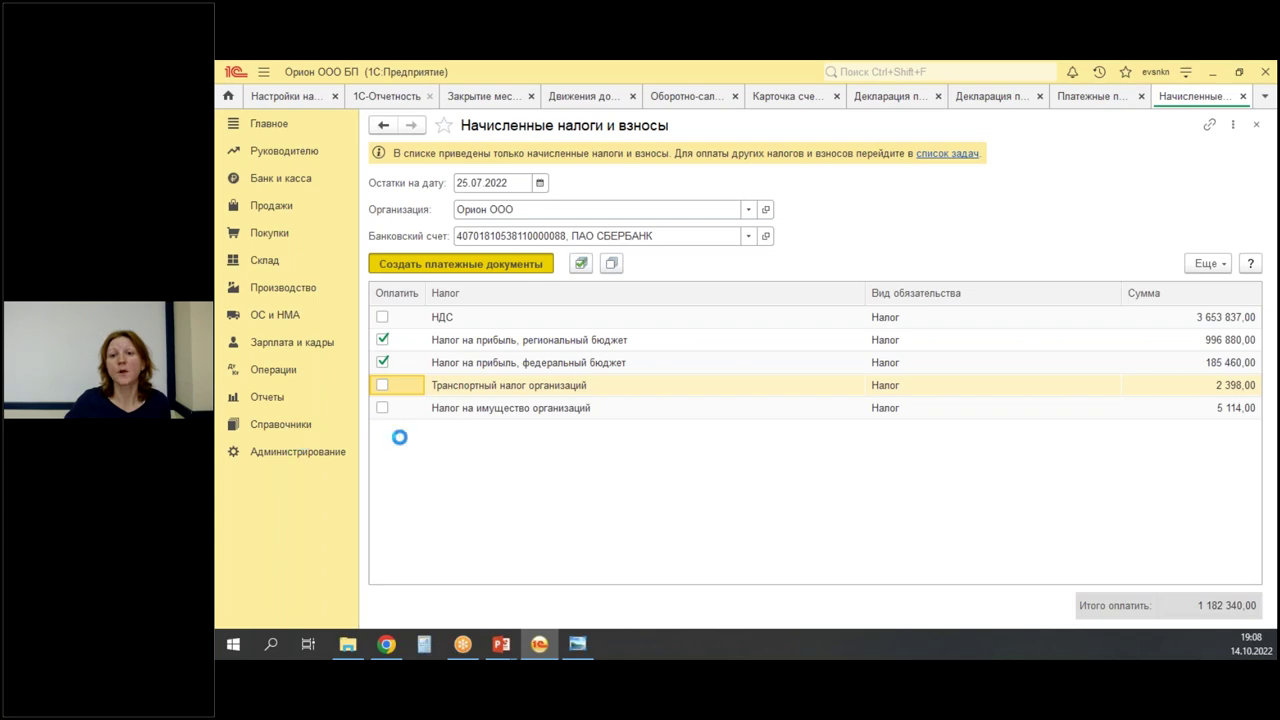
Generate based-on documents that mark the new regional and federal profit tax payment orders of 25.07.2022 as paid.
{"action": "left_click", "coordinate": [632, 535]}
{"action": "right_click", "coordinate": [632, 535]}
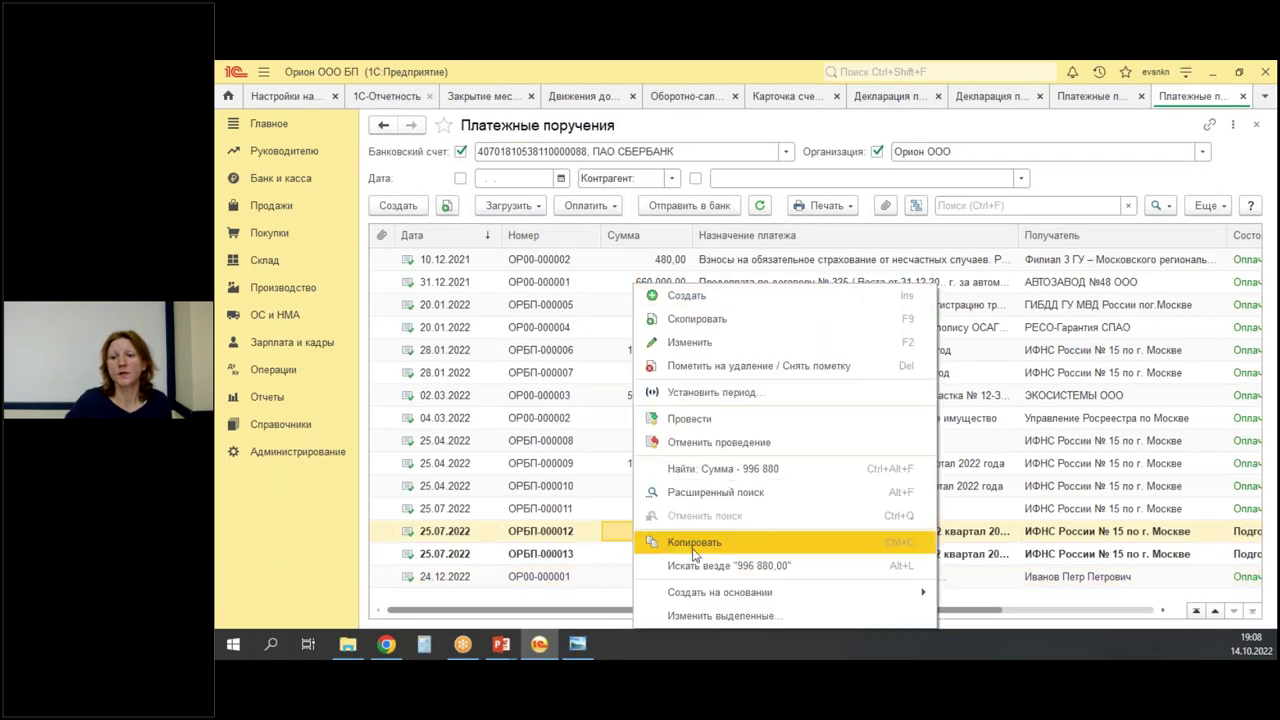
{"action": "mouse_move", "coordinate": [730, 592]}
{"action": "left_click", "coordinate": [961, 589]}
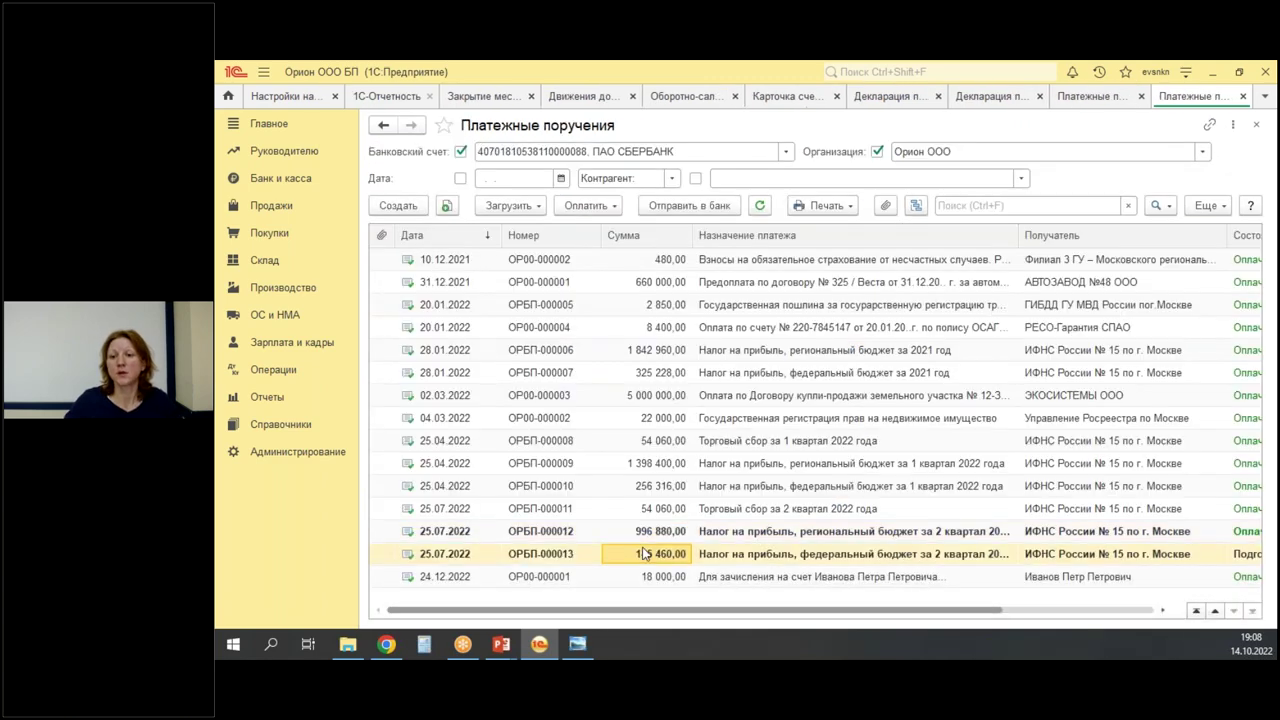
{"action": "right_click", "coordinate": [625, 553]}
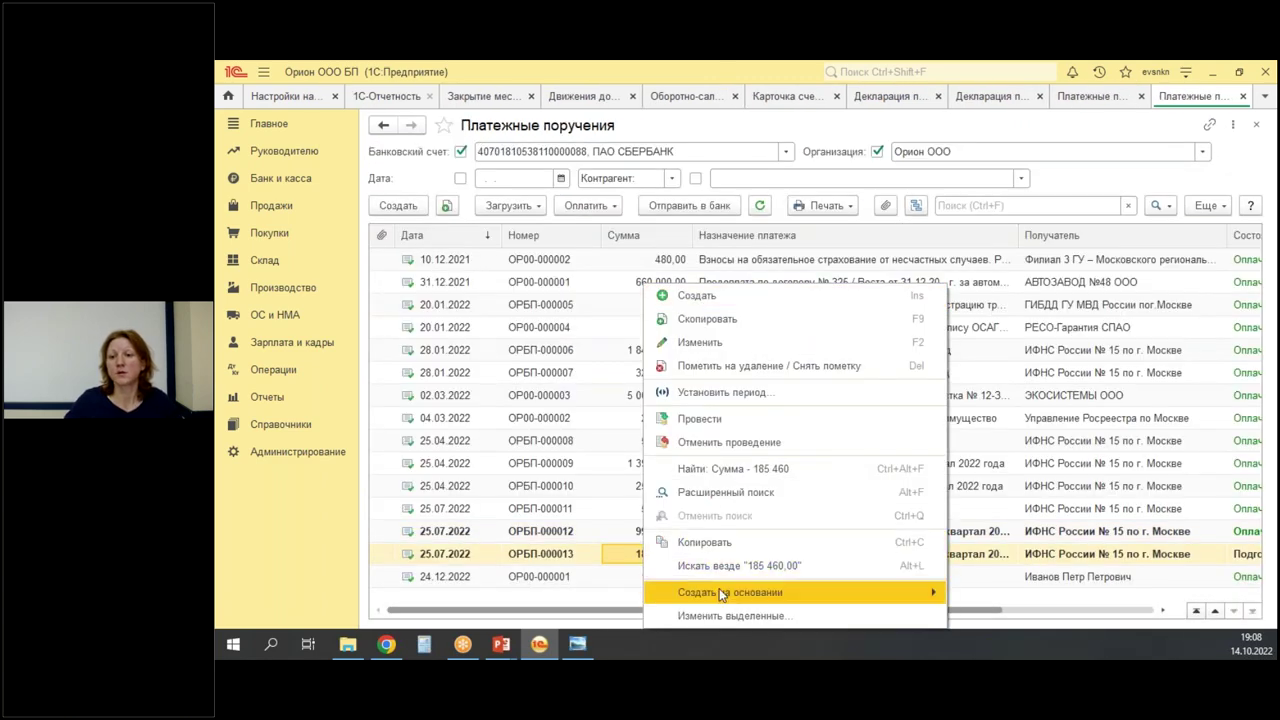
{"action": "mouse_move", "coordinate": [719, 590]}
{"action": "left_click", "coordinate": [1018, 593]}
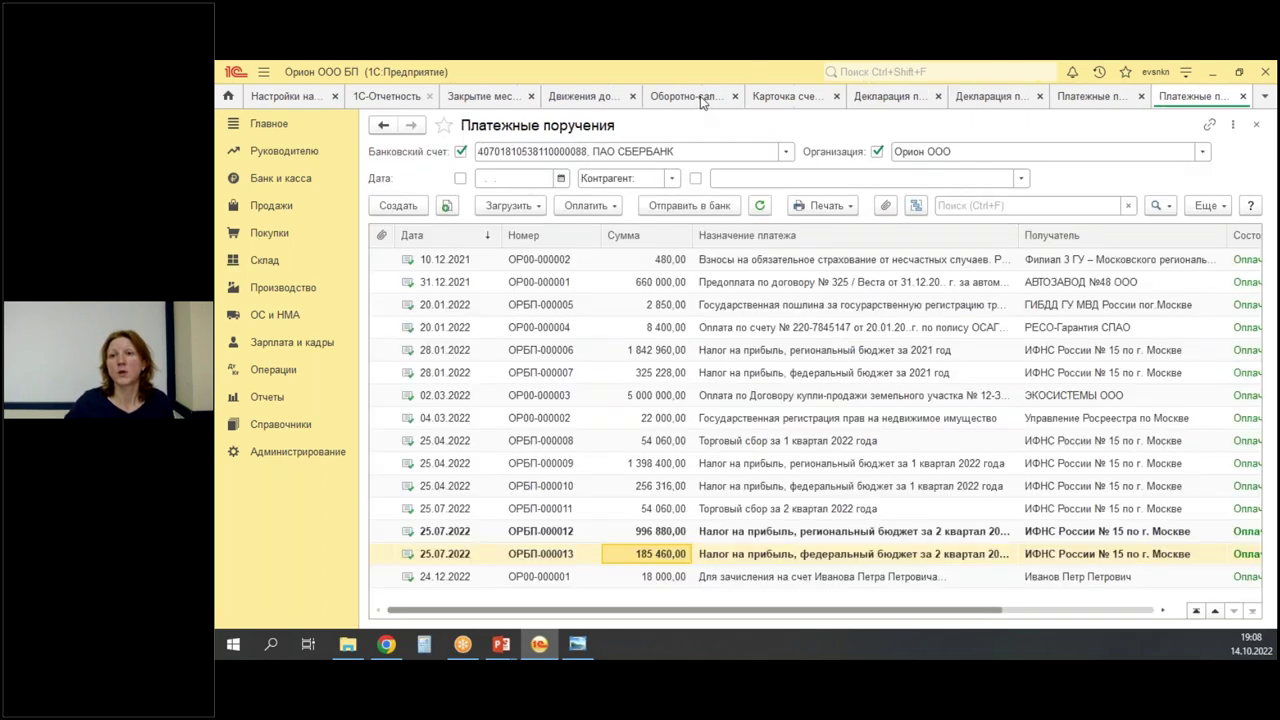
Regenerate the account 68.04.1 turnover balance sheet with the period end date set to 28.07.2022.
{"action": "left_click", "coordinate": [690, 96]}
{"action": "left_click", "coordinate": [578, 152]}
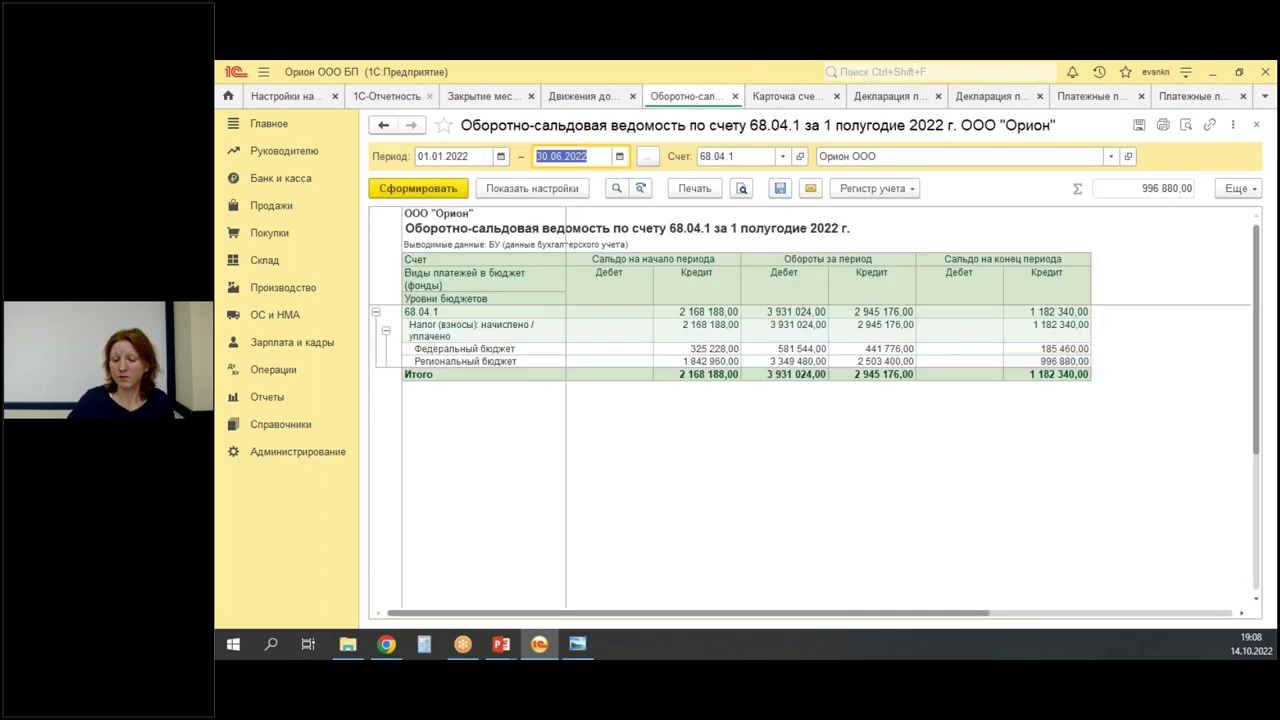
{"action": "type", "text": "28072022"}
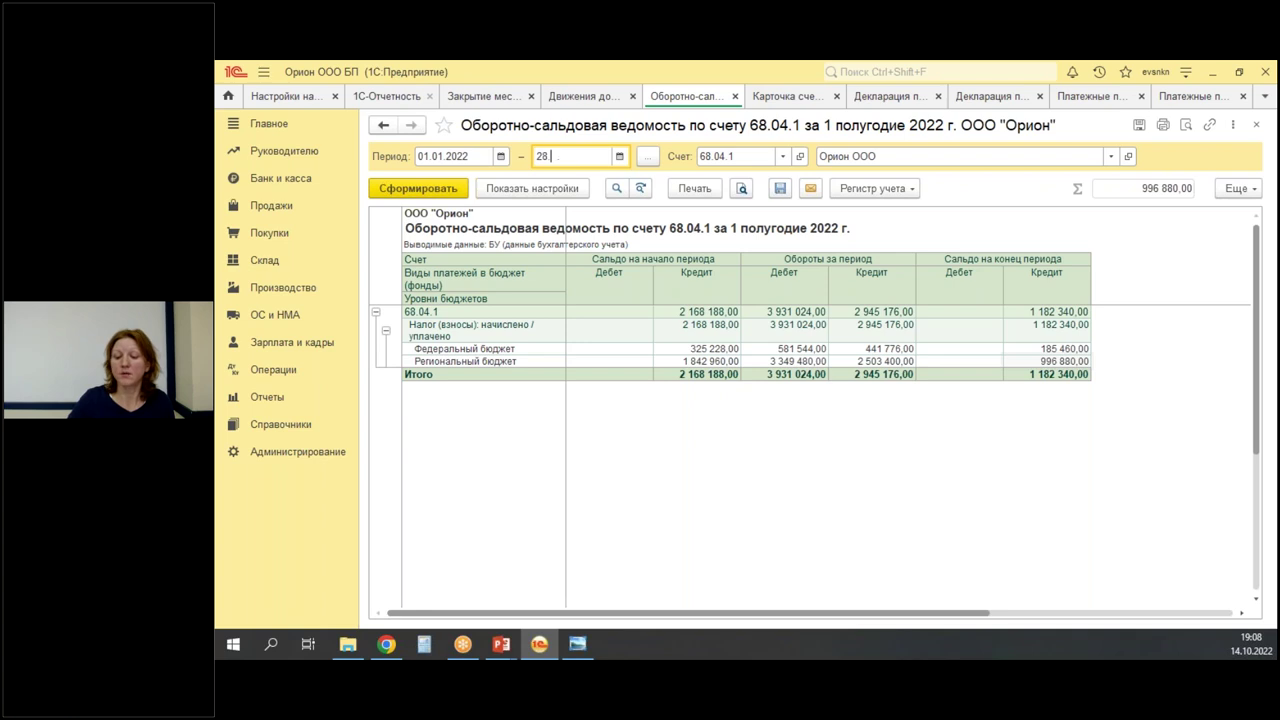
{"action": "key", "text": "Tab"}
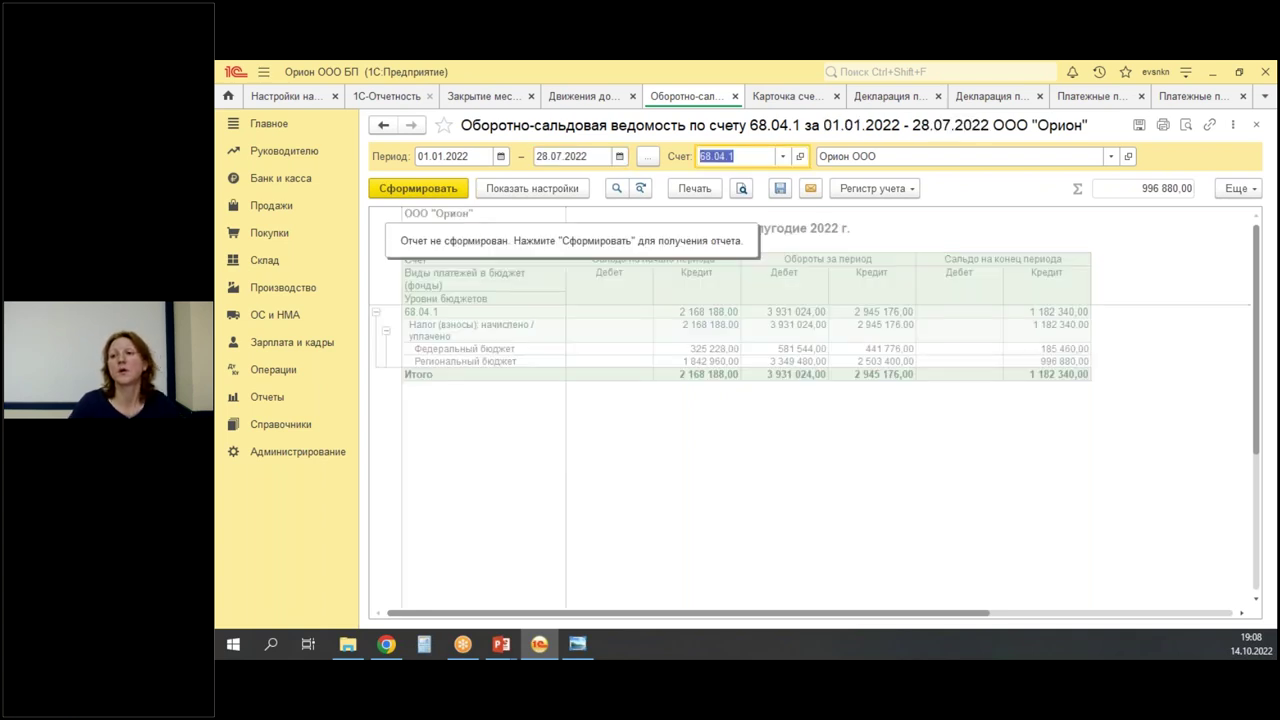
{"action": "key", "text": "ctrl+Return"}
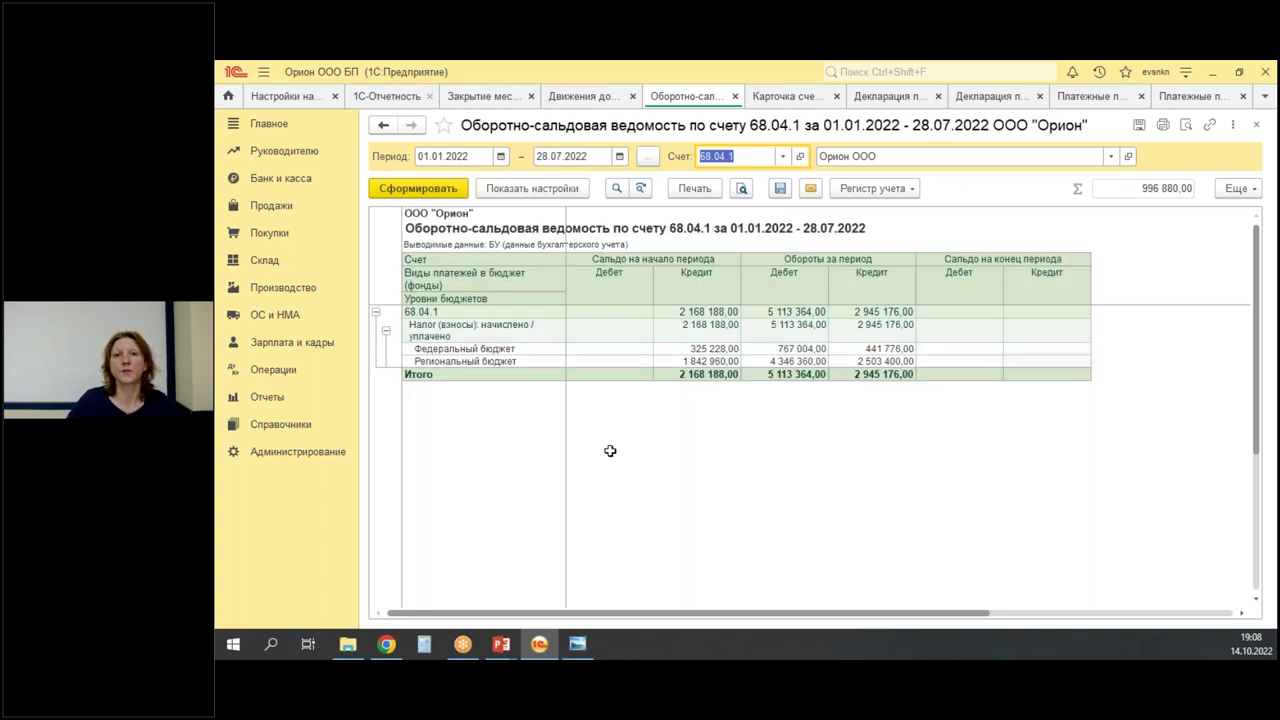
Close all open reports, declarations and document lists to return to the start page.
{"action": "left_click", "coordinate": [335, 96]}
{"action": "left_click", "coordinate": [330, 96]}
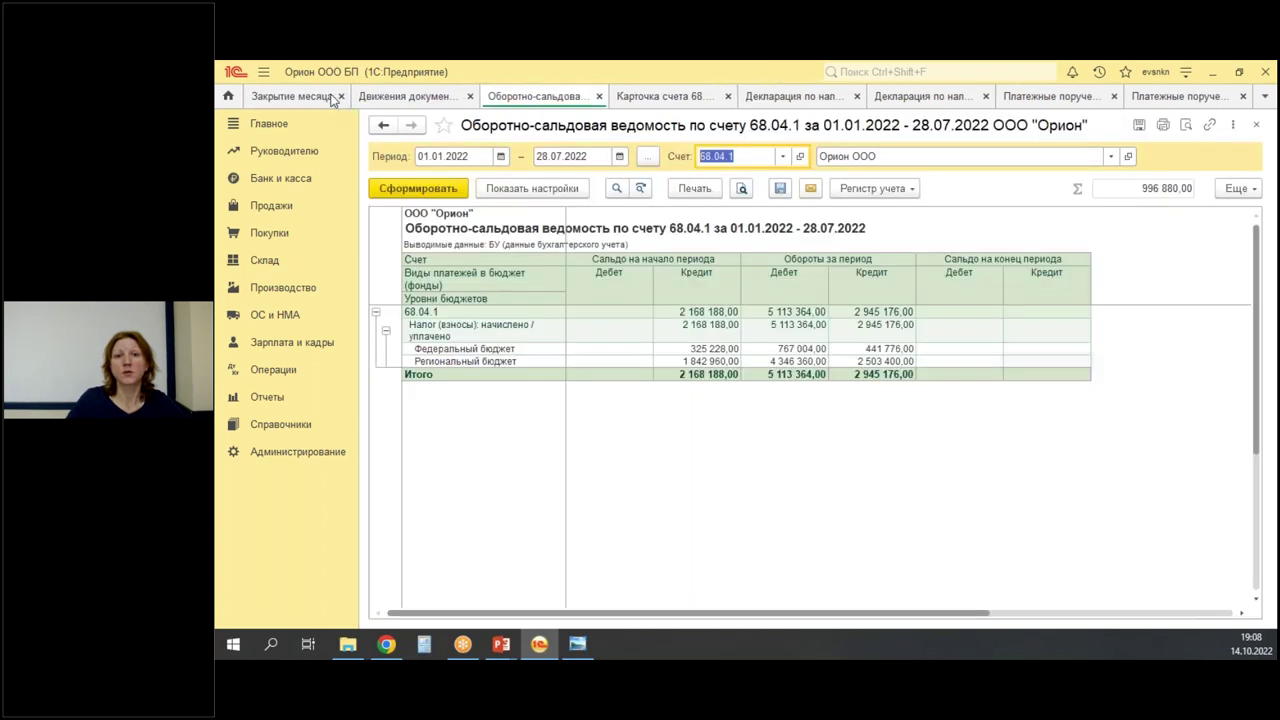
{"action": "key", "text": "ctrl+F4"}
{"action": "key", "text": "ctrl+F4"}
{"action": "key", "text": "ctrl+F4"}
{"action": "key", "text": "ctrl+F4"}
{"action": "key", "text": "ctrl+F4"}
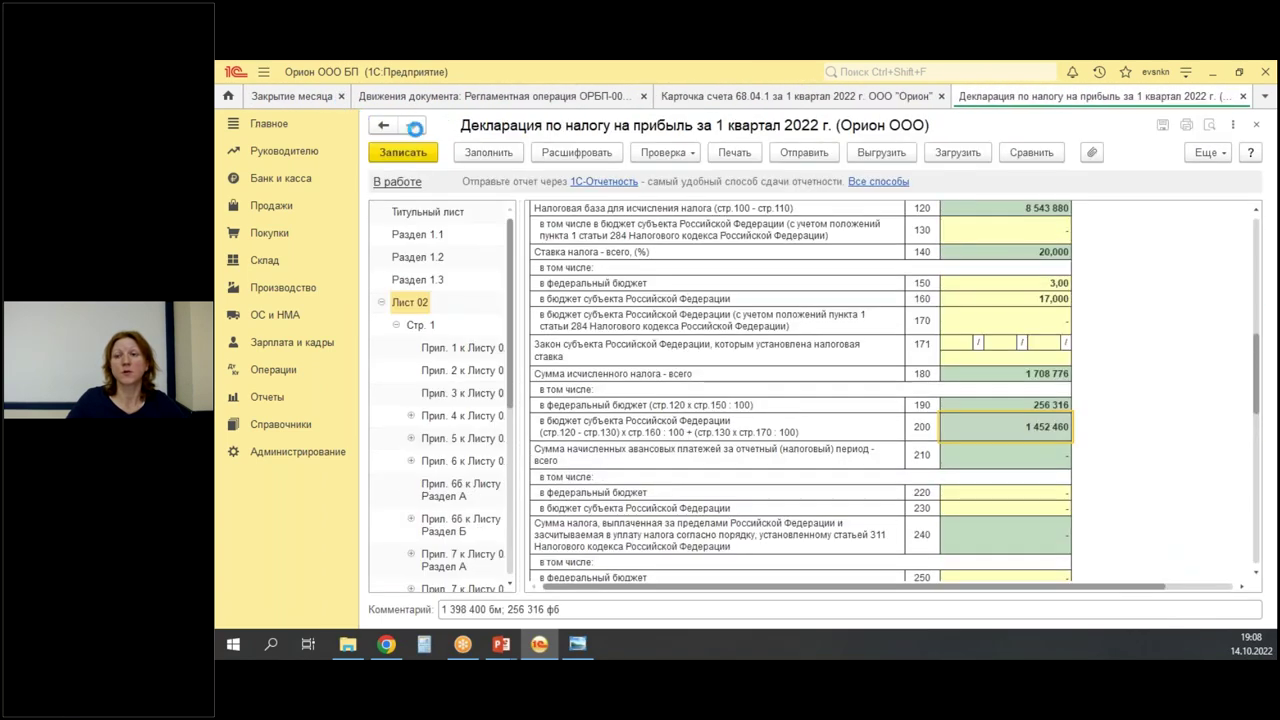
{"action": "key", "text": "ctrl+F4"}
{"action": "key", "text": "ctrl+F4"}
{"action": "key", "text": "ctrl+F4"}
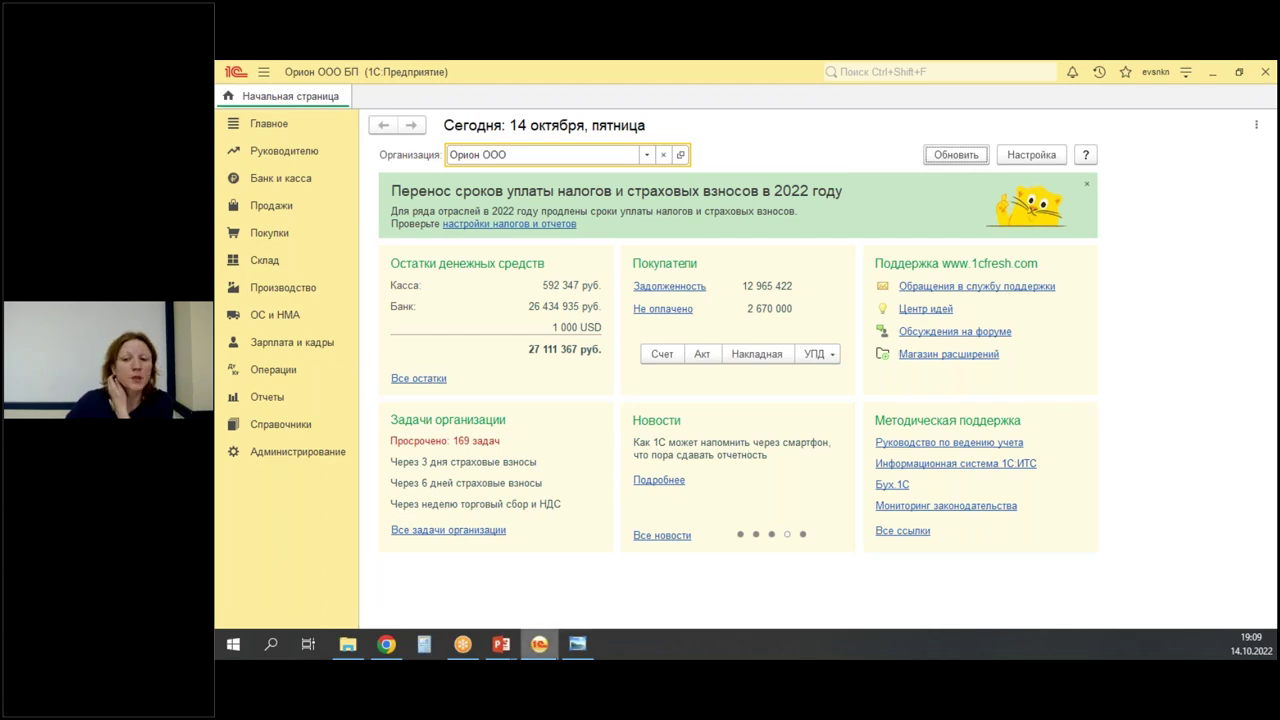
Switch to the PowerPoint slide show and view the slide on accruing and paying the trade fee under УСН 6%.
{"action": "mouse_move", "coordinate": [502, 646]}
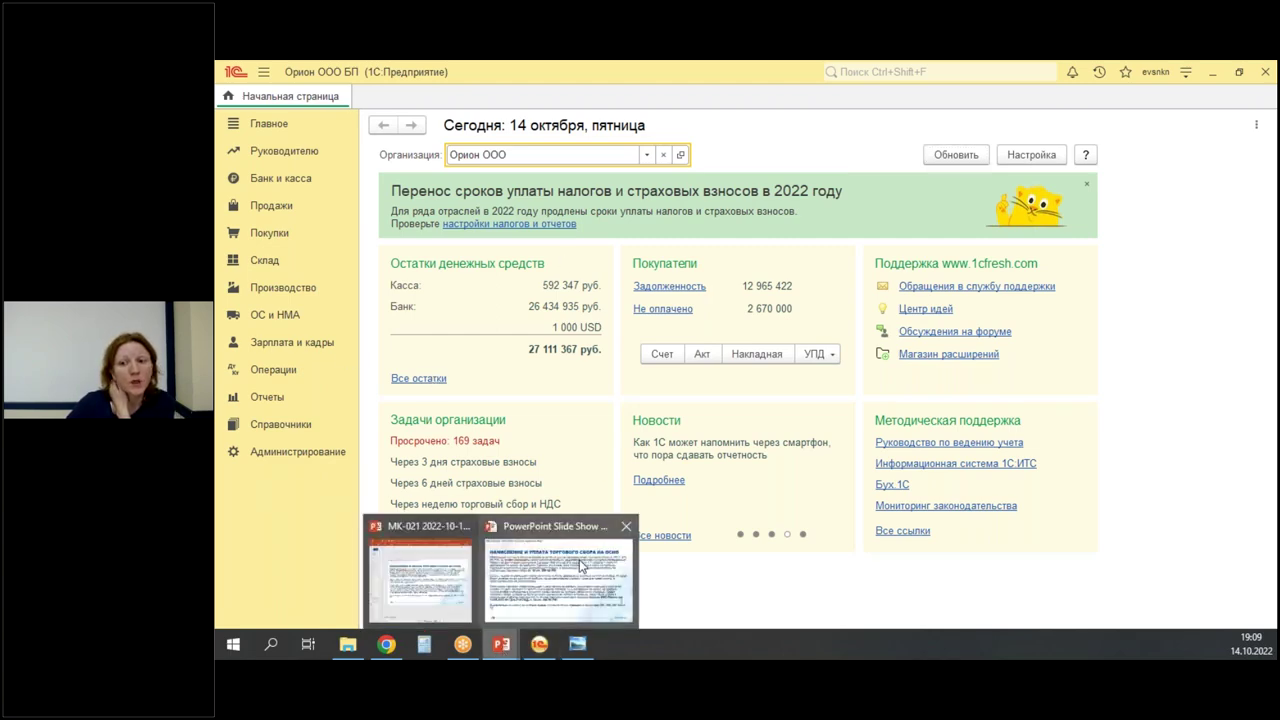
{"action": "left_click", "coordinate": [584, 566]}
{"action": "left_click", "coordinate": [784, 511]}
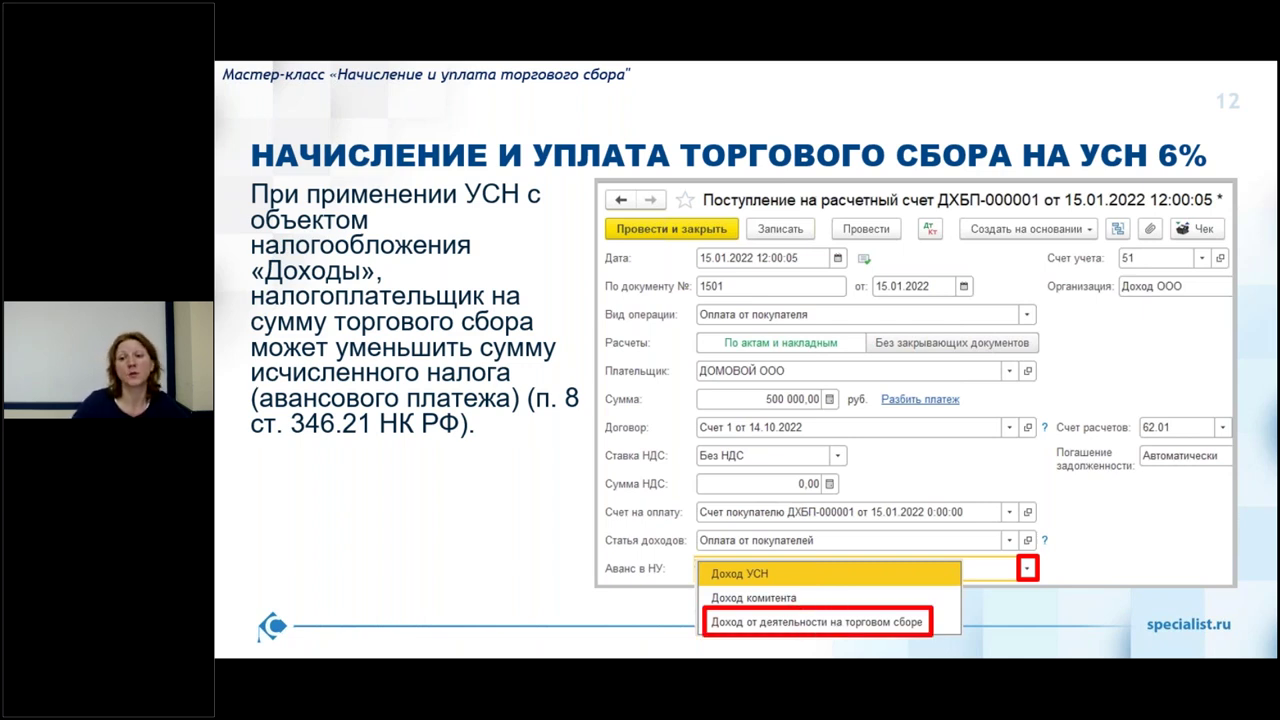
Switch back to 1С:Предприятие and make Доход ООО the main organization, closing the organizations list.
{"action": "key", "text": "alt+Tab"}
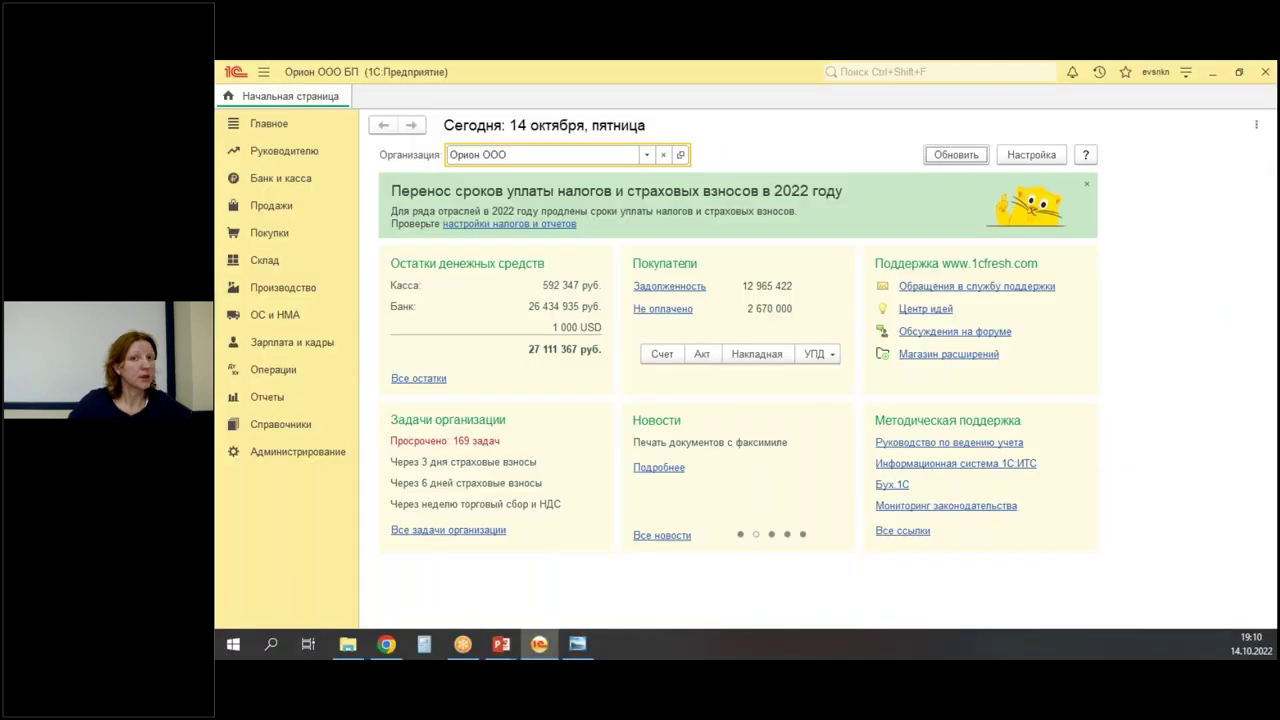
{"action": "left_click", "coordinate": [269, 123]}
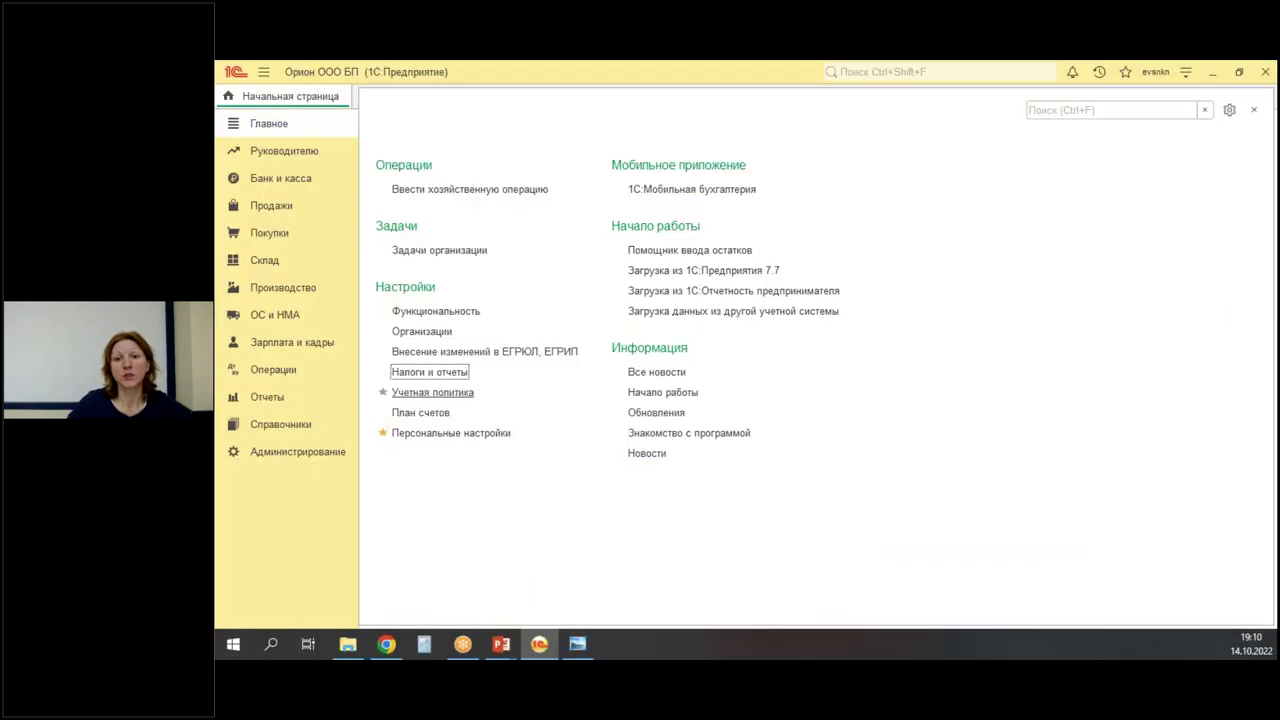
{"action": "left_click", "coordinate": [421, 331]}
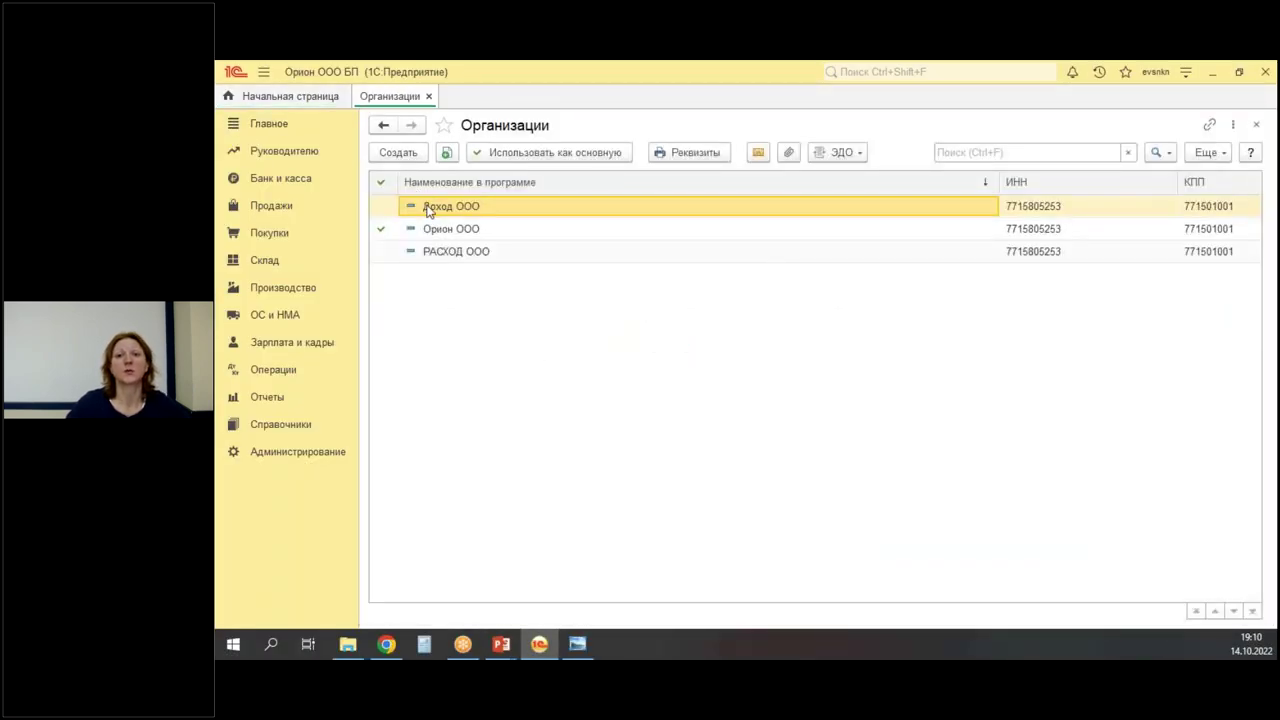
{"action": "left_click", "coordinate": [531, 152]}
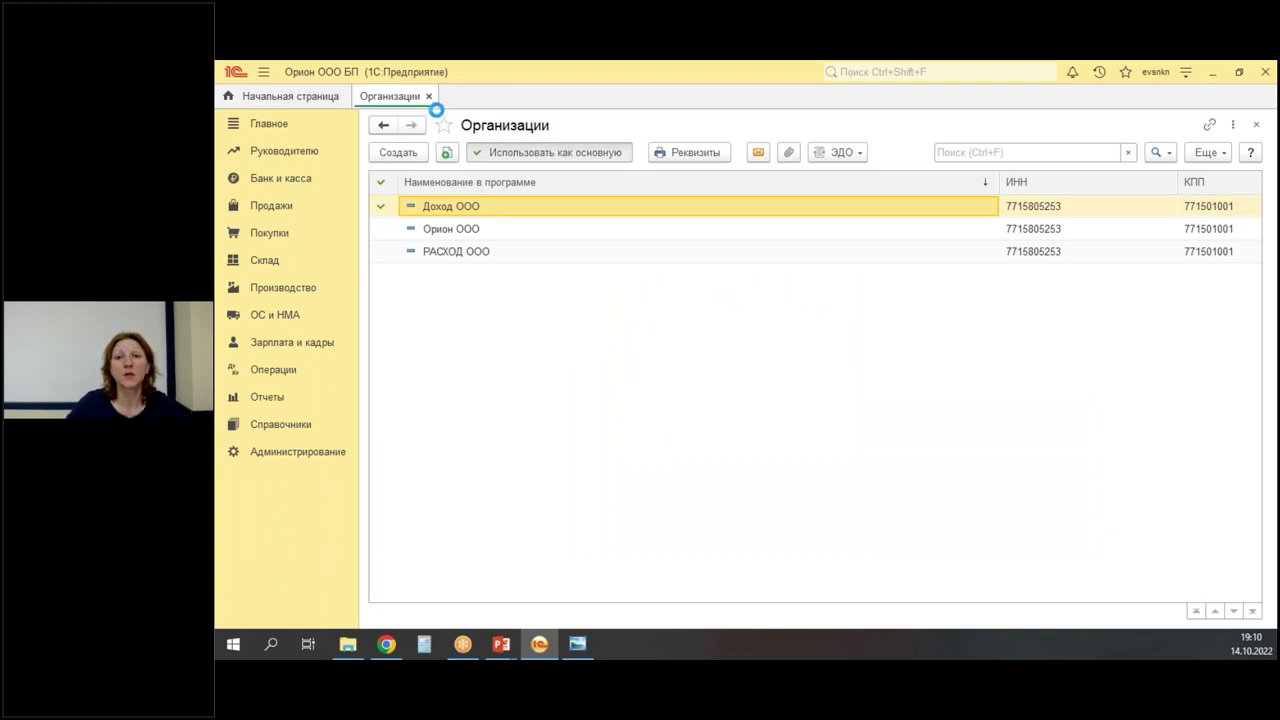
{"action": "left_click", "coordinate": [429, 96]}
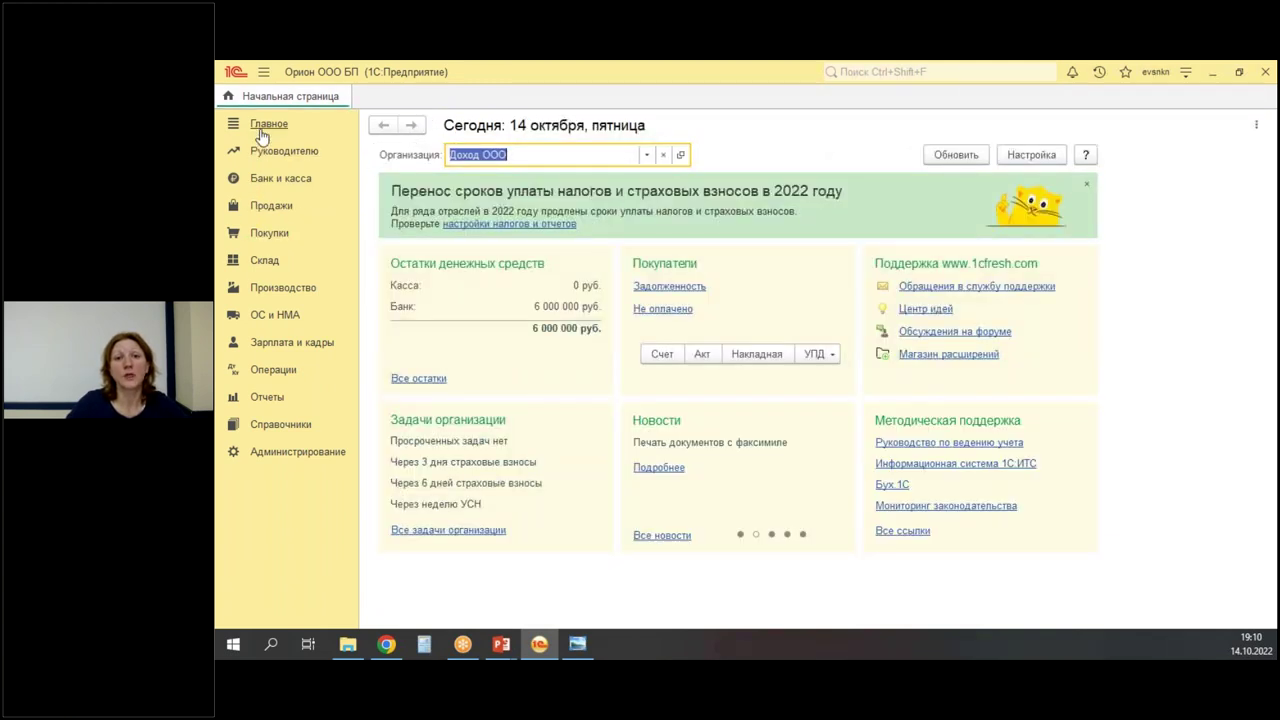
Add a January 2022 entry to Доход ООО's taxation system history with УСН (доходы) and Торговый сбор enabled, saving and closing the history.
{"action": "left_click", "coordinate": [258, 126]}
{"action": "left_click", "coordinate": [622, 393]}
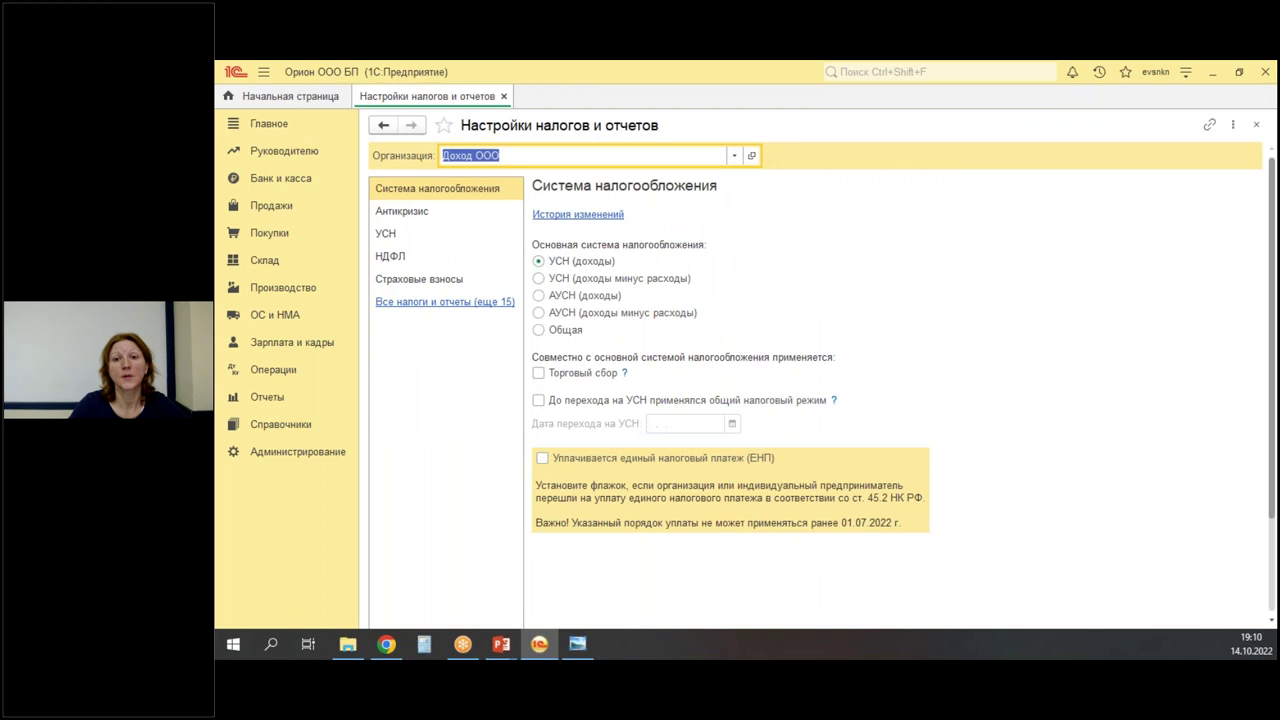
{"action": "left_click", "coordinate": [578, 215]}
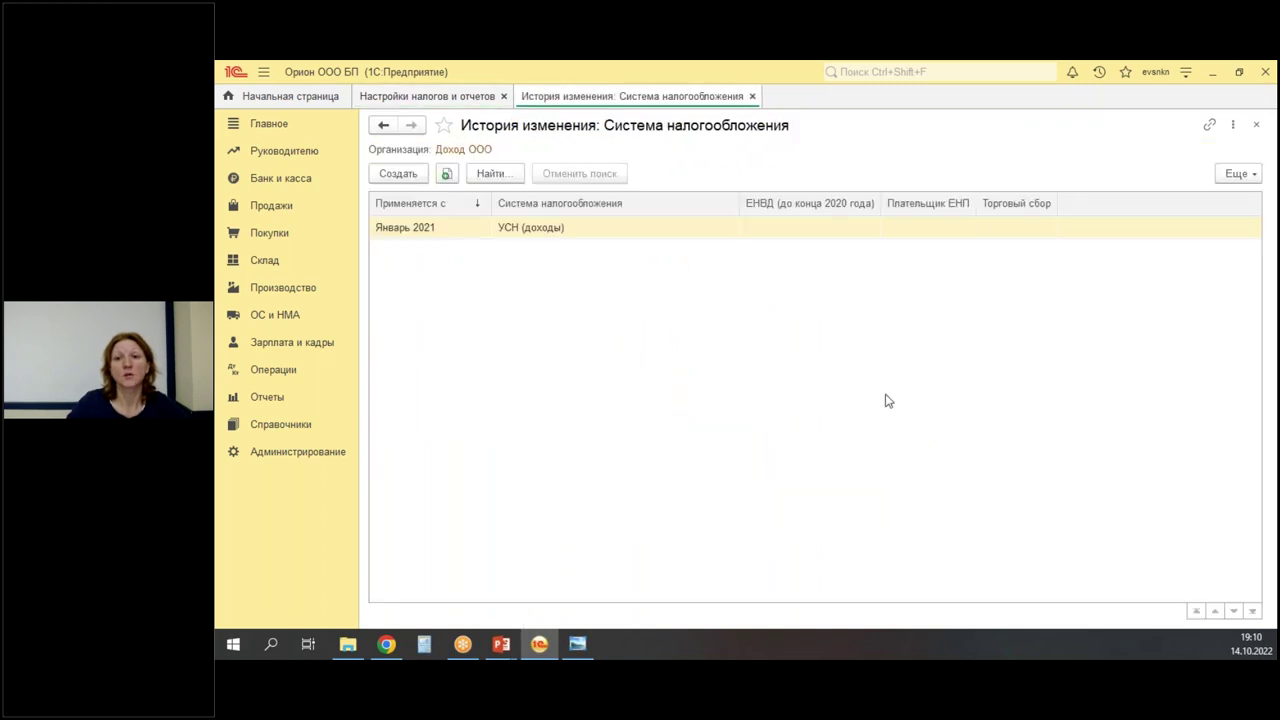
{"action": "left_click", "coordinate": [398, 173]}
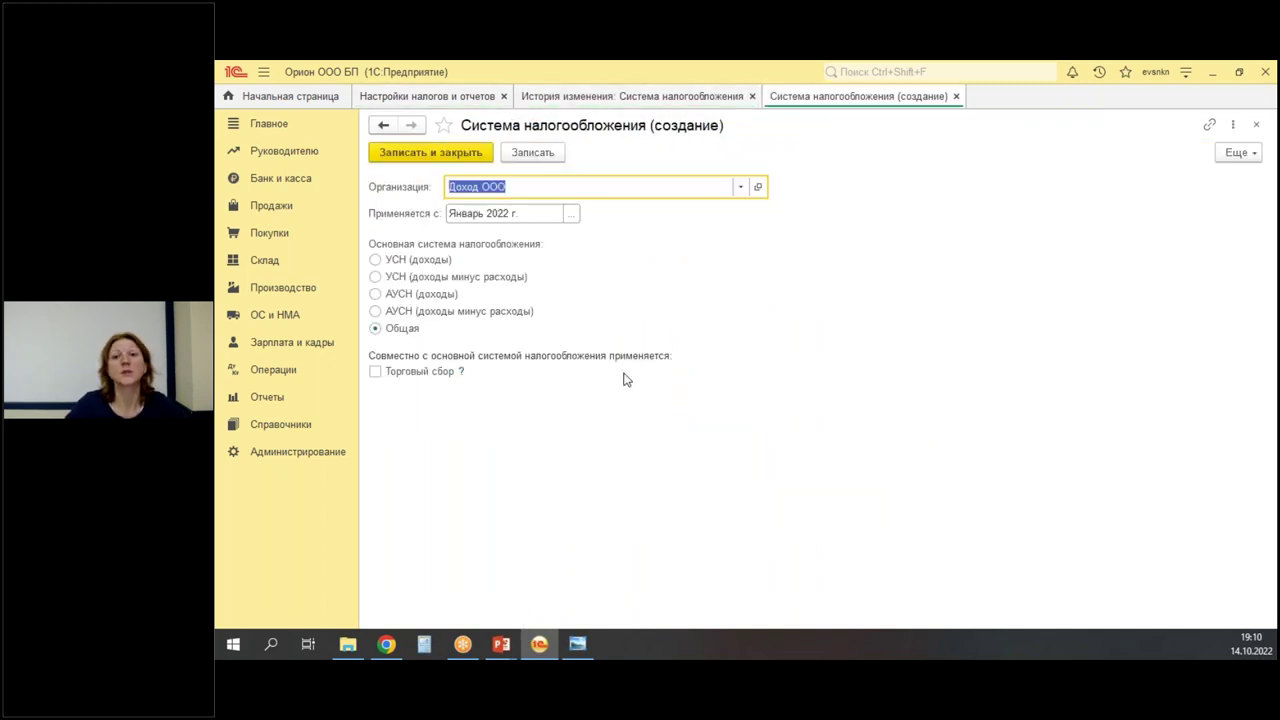
{"action": "left_click", "coordinate": [376, 260]}
{"action": "left_click", "coordinate": [375, 371]}
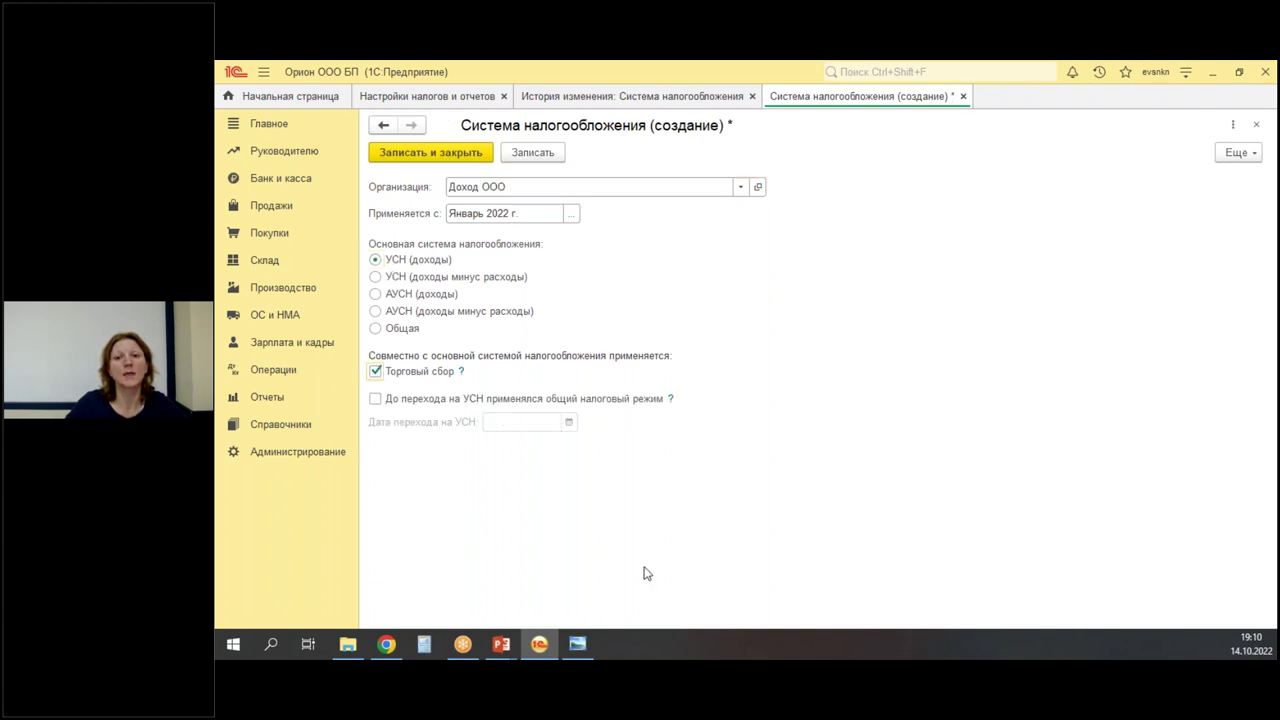
{"action": "left_click", "coordinate": [421, 157]}
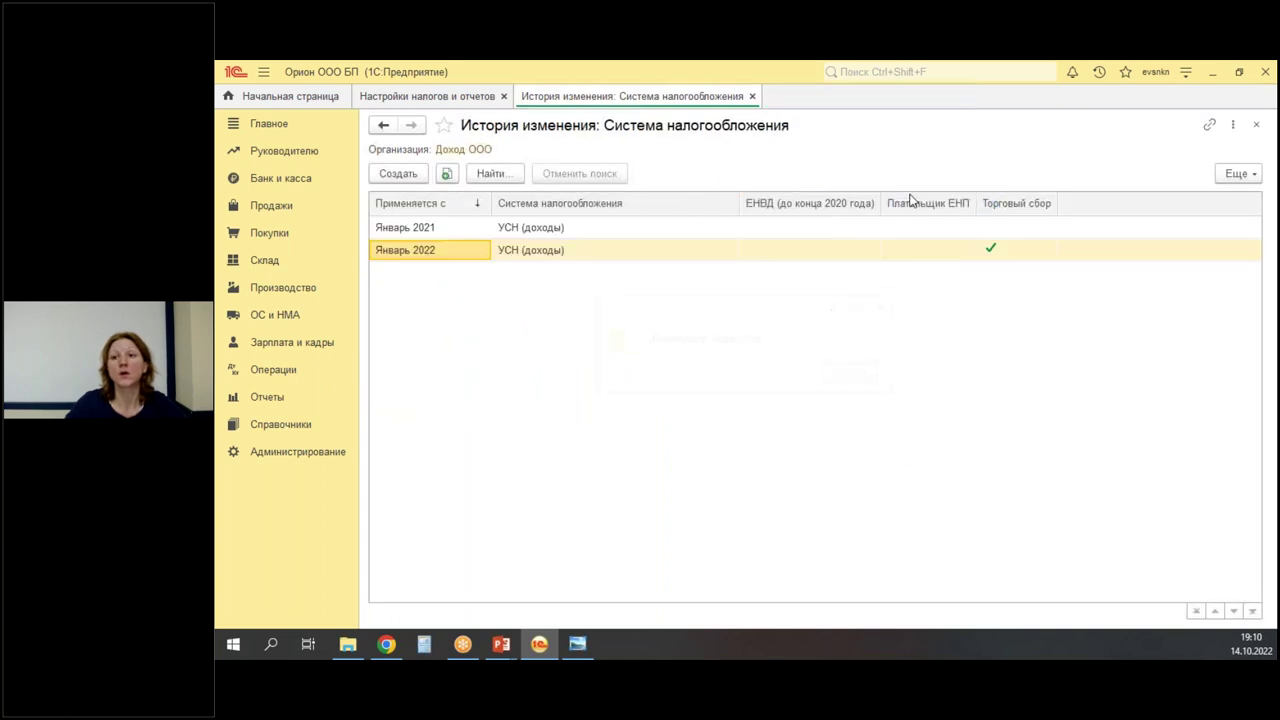
{"action": "left_click", "coordinate": [752, 96]}
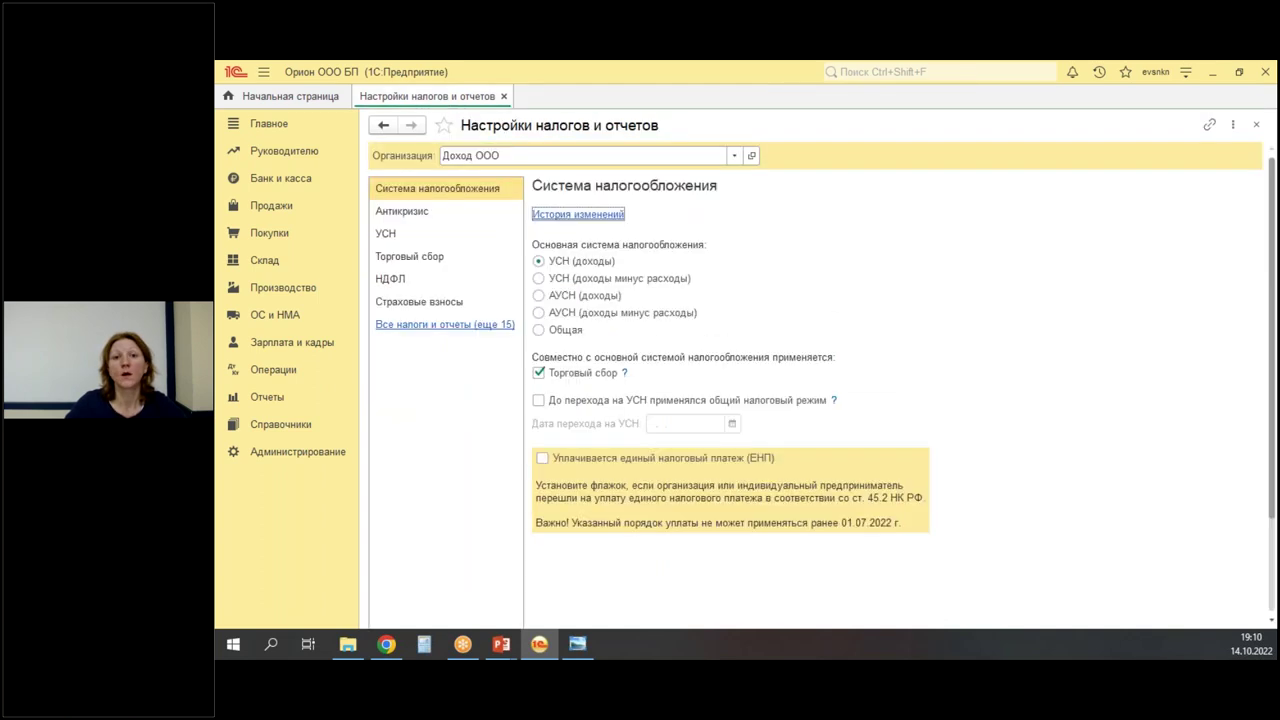
Create a trade fee outlet named Магазин for Доход ООО with the registration date 21.01.2022.
{"action": "left_click", "coordinate": [398, 257]}
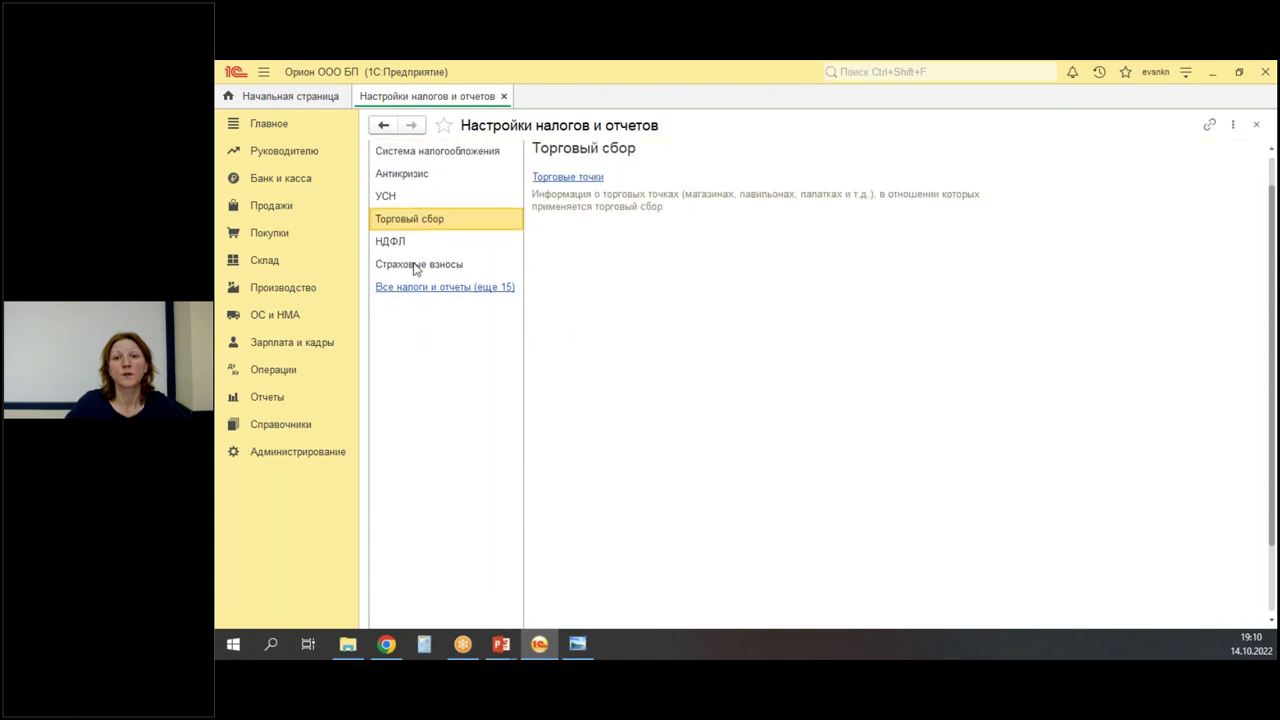
{"action": "left_click", "coordinate": [566, 177]}
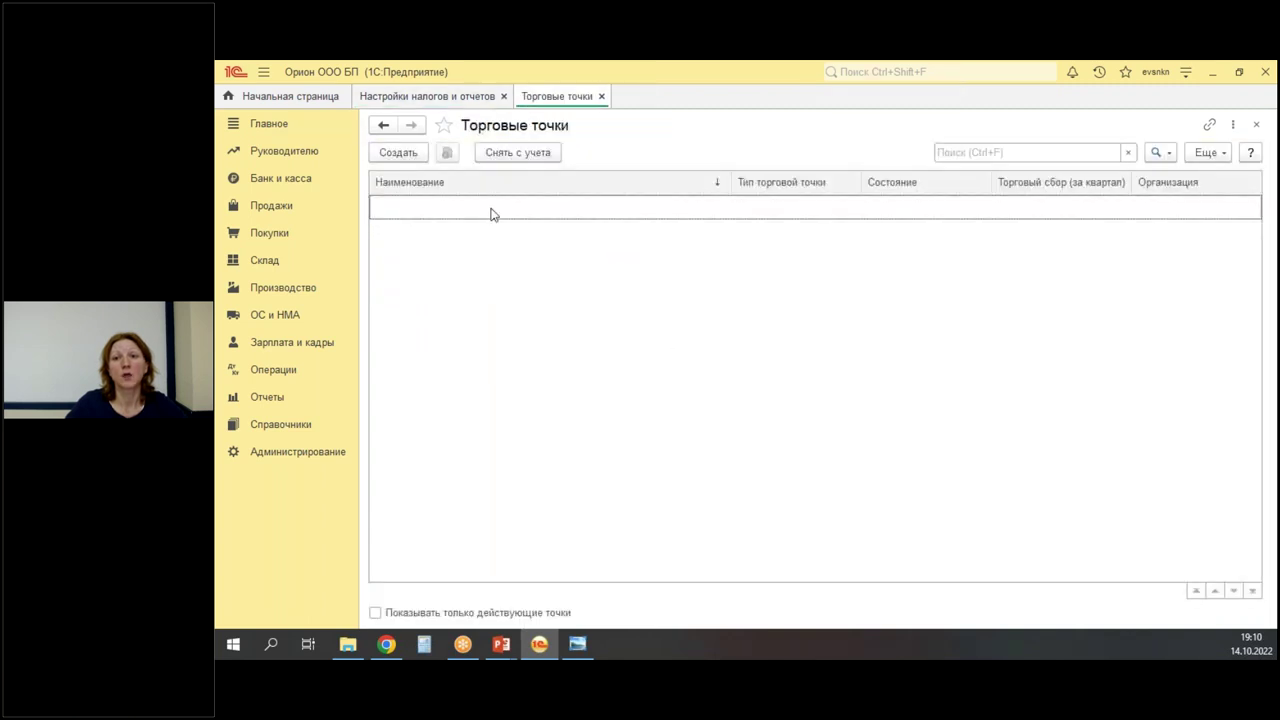
{"action": "left_click", "coordinate": [400, 153]}
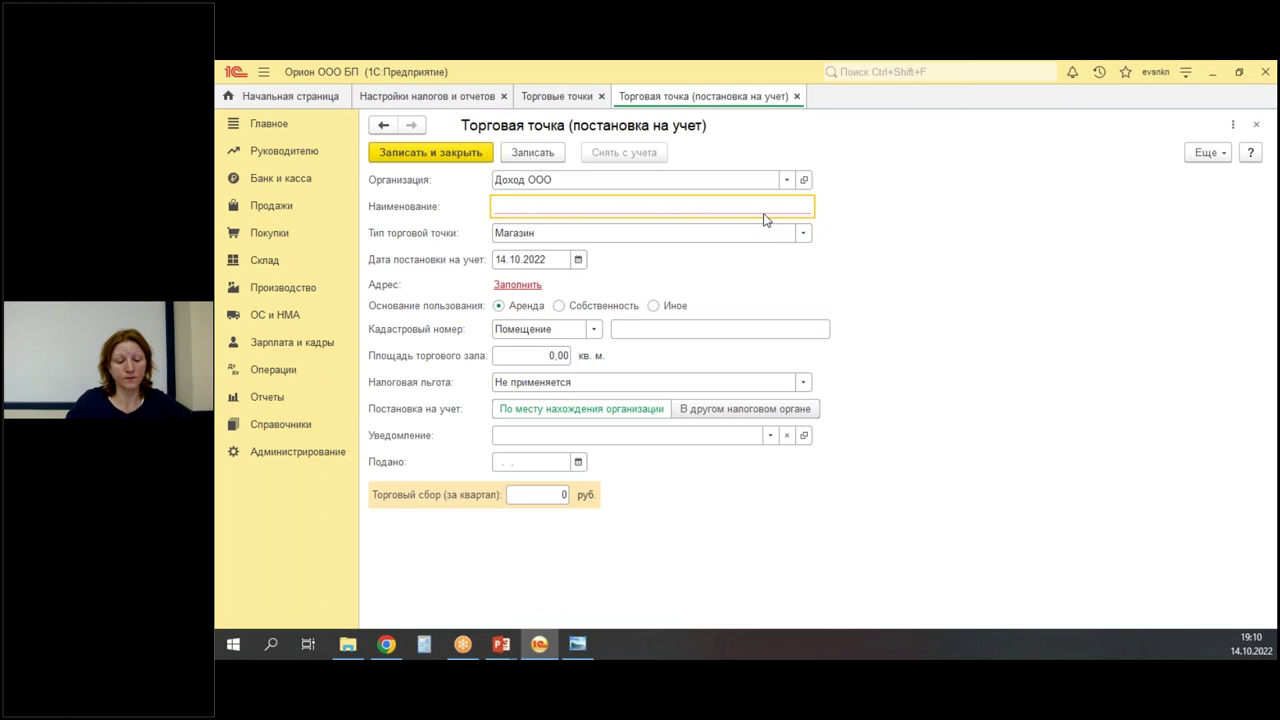
{"action": "type", "text": "Магазин"}
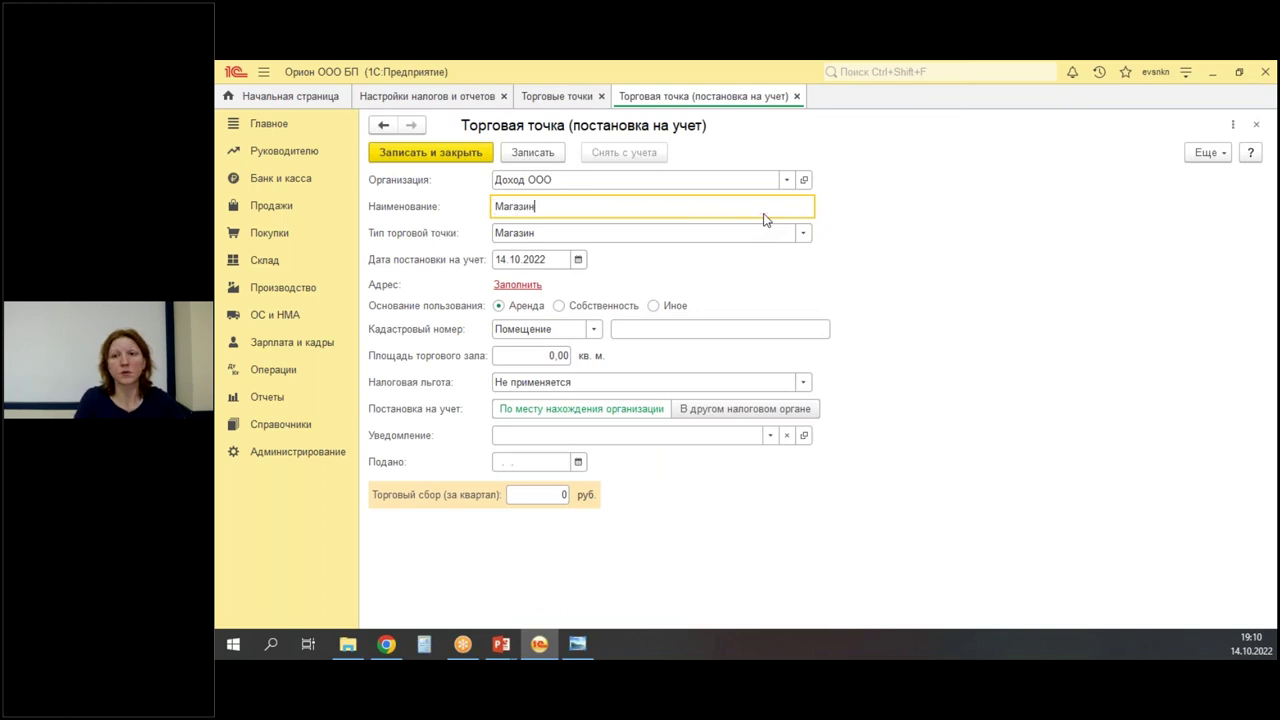
{"action": "left_click", "coordinate": [519, 256]}
{"action": "type", "text": "21012022"}
Fill in the outlet's address using its postal code, picking the street and building from the suggestions.
{"action": "left_click", "coordinate": [515, 285]}
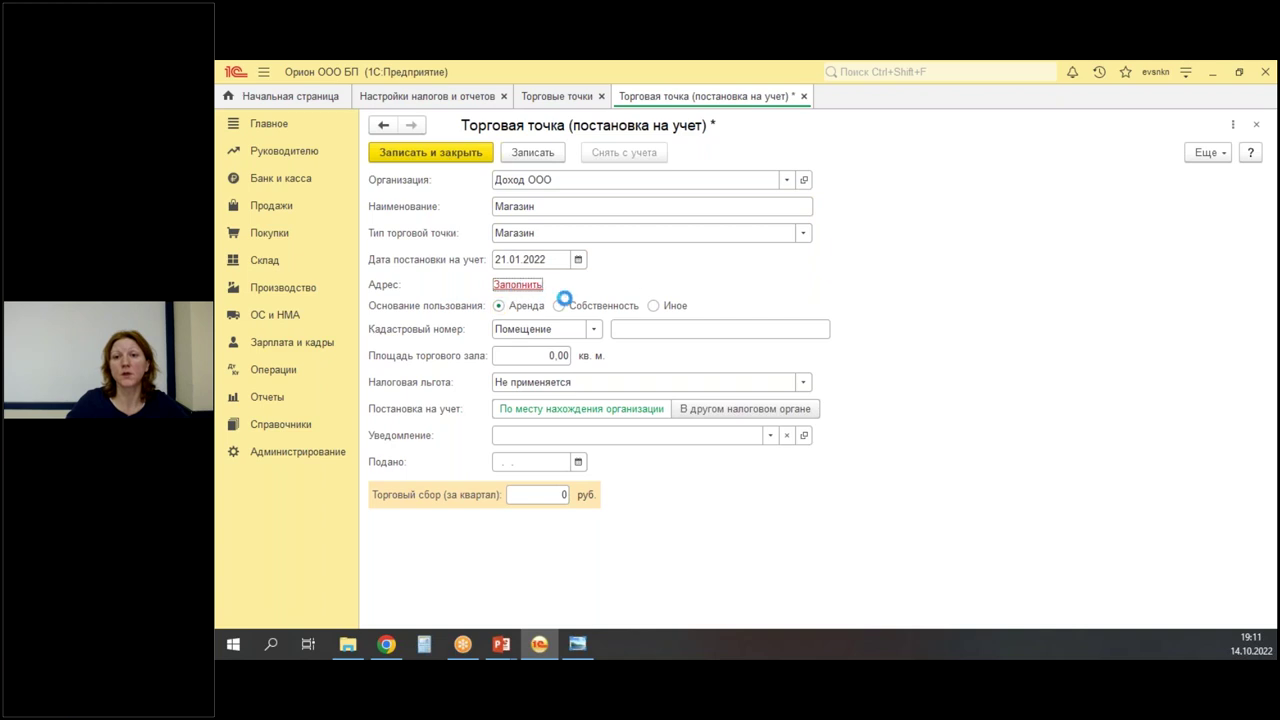
{"action": "left_click", "coordinate": [616, 402]}
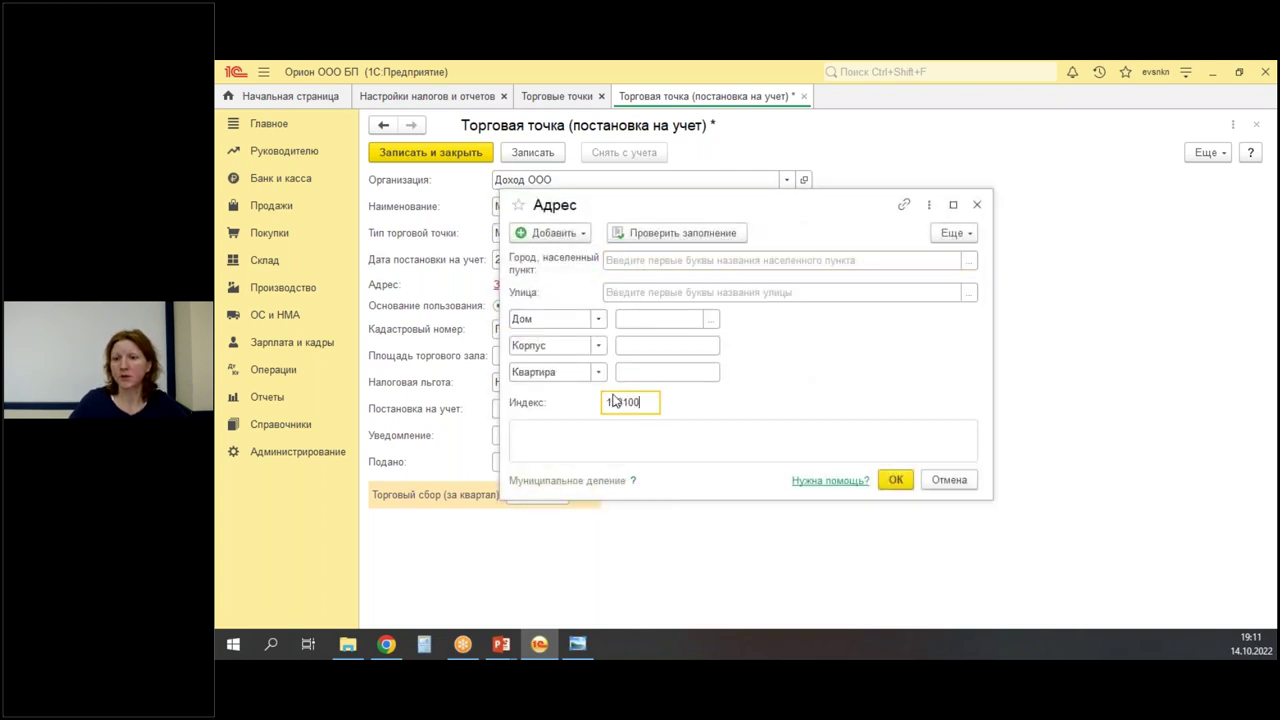
{"action": "key", "text": "Return"}
{"action": "left_click", "coordinate": [657, 340]}
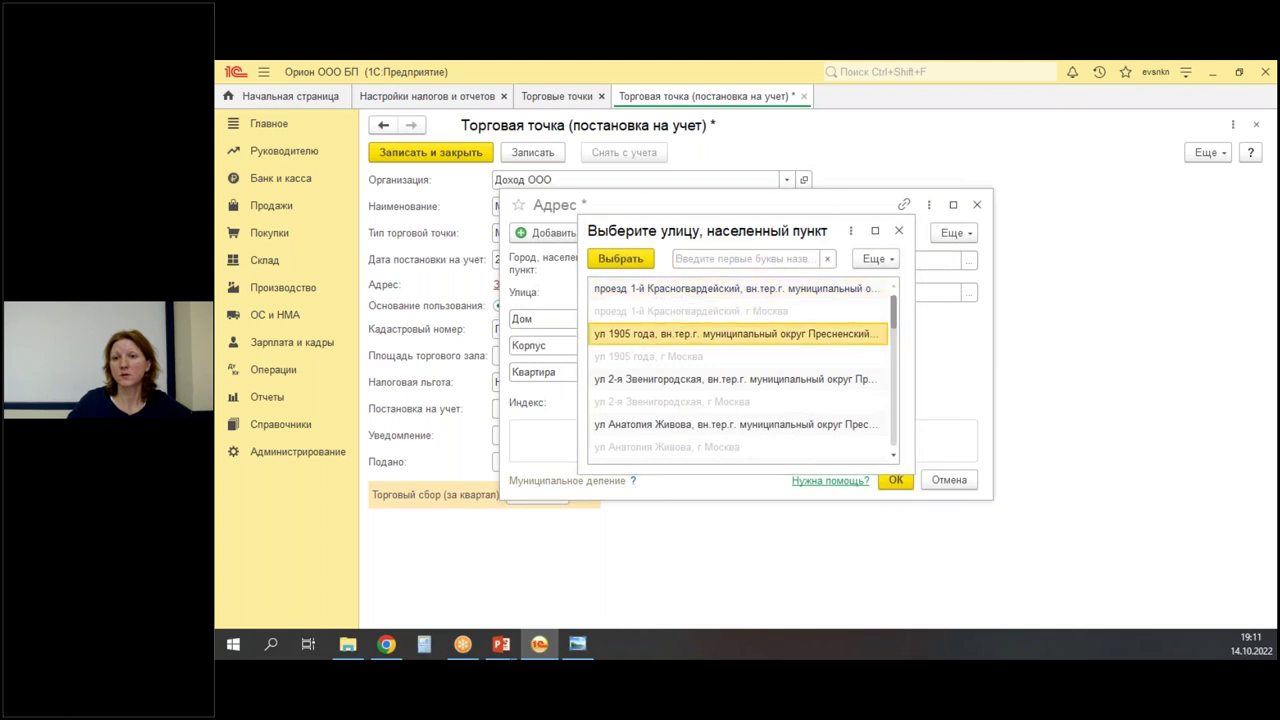
{"action": "double_click", "coordinate": [650, 335]}
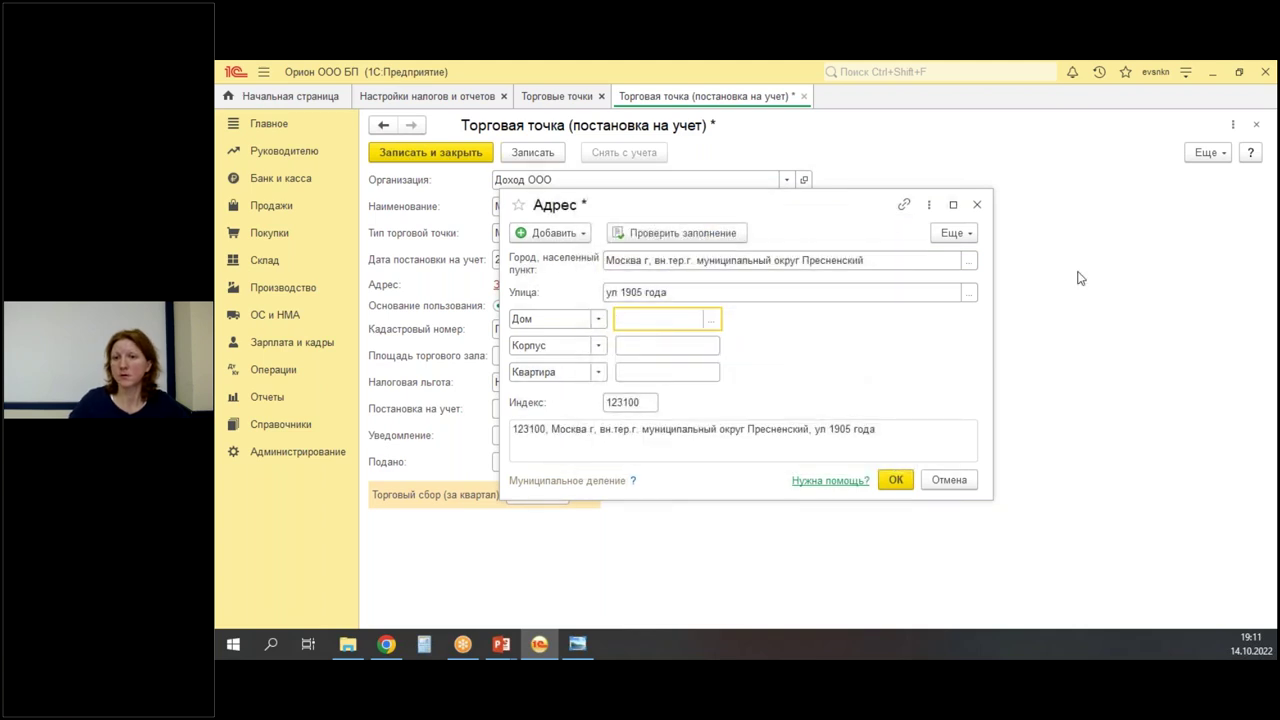
{"action": "type", "text": "5"}
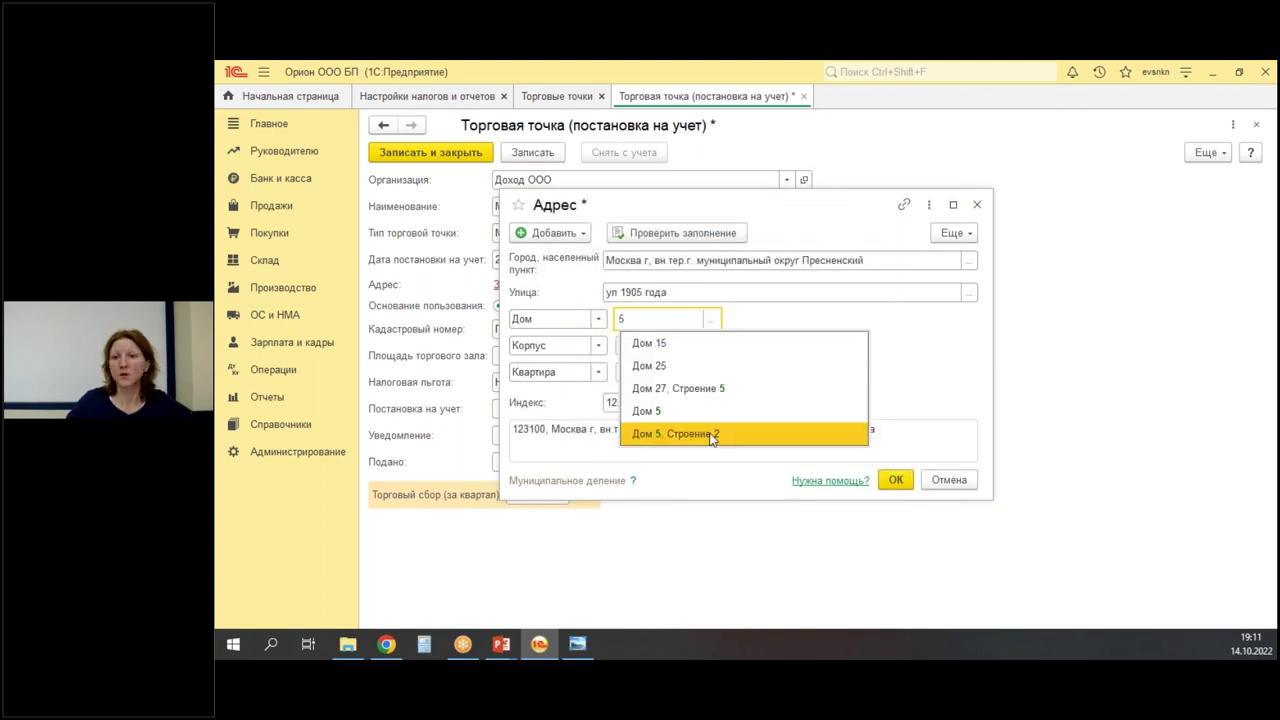
{"action": "left_click", "coordinate": [825, 428]}
{"action": "left_click", "coordinate": [895, 479]}
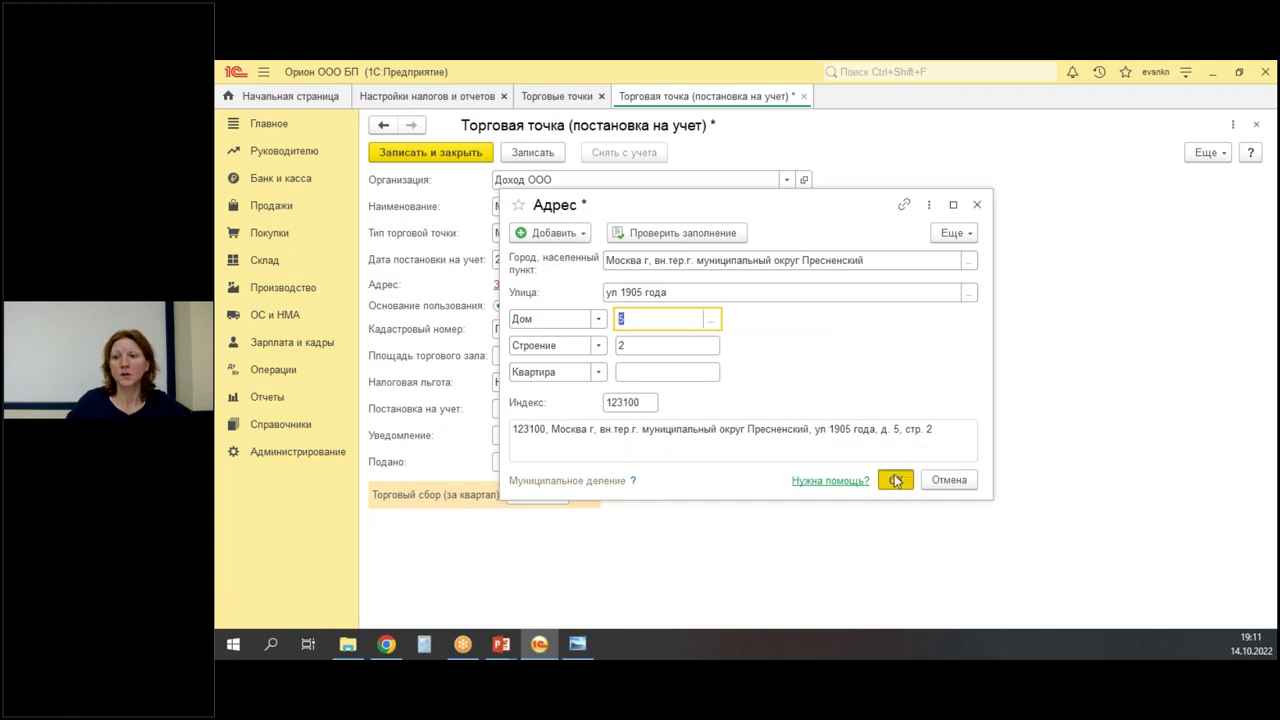
Leave the cadastral number blank and set the outlet's sales floor area to 100 sq. m.
{"action": "left_click", "coordinate": [628, 332]}
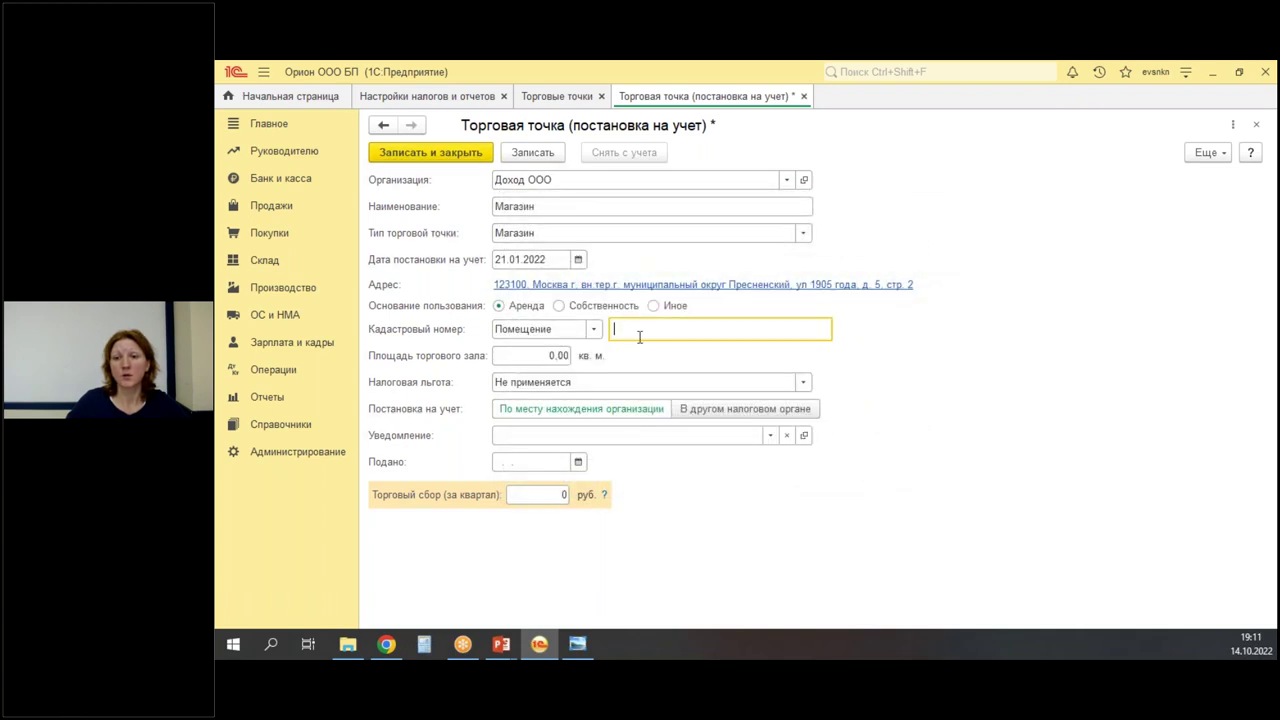
{"action": "key", "text": "Tab"}
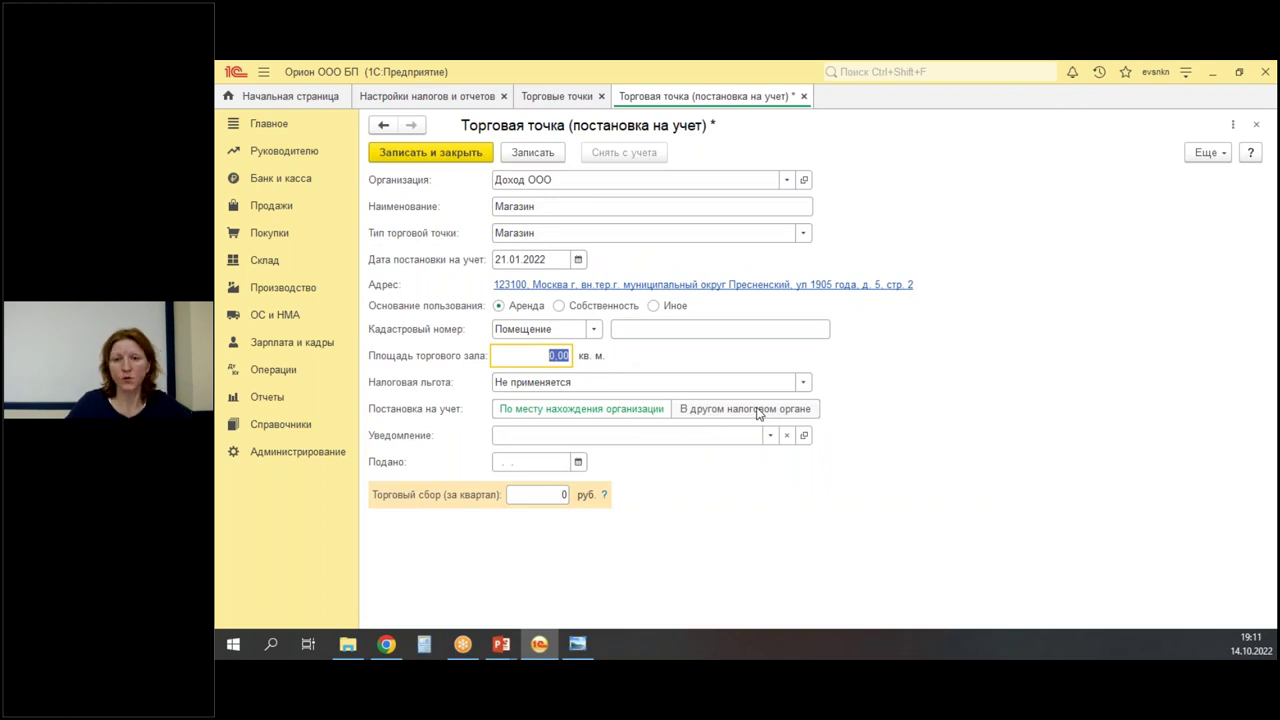
{"action": "type", "text": "100"}
{"action": "key", "text": "Tab"}
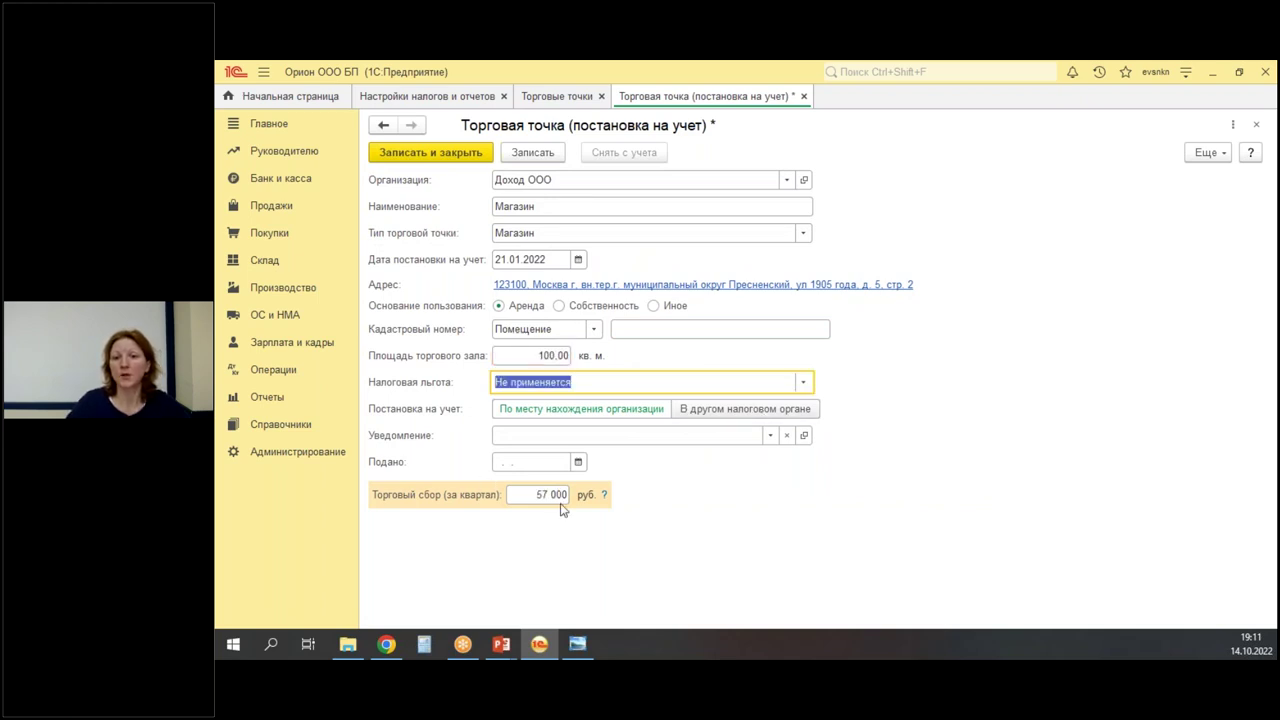
Create and save the outlet's trade fee registration notification, set its submission date to 23.01.2022, and save the outlet.
{"action": "left_click", "coordinate": [770, 435]}
{"action": "left_click", "coordinate": [553, 461]}
{"action": "left_click", "coordinate": [782, 435]}
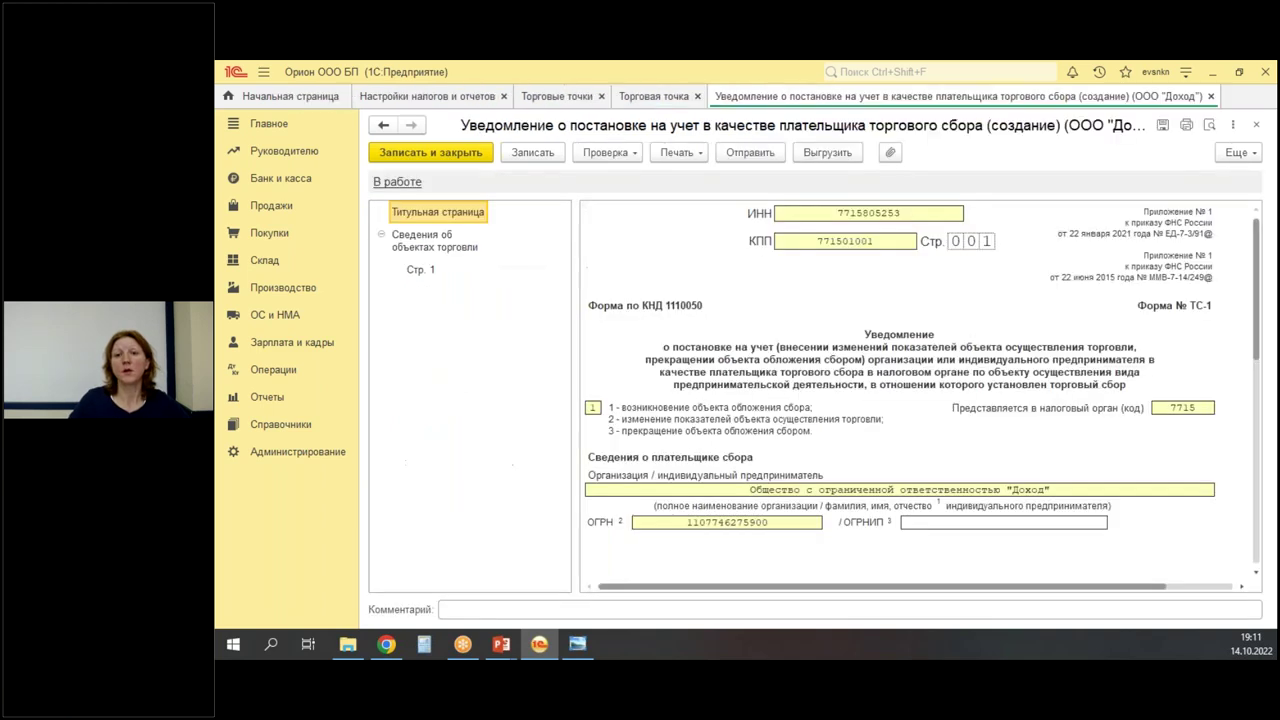
{"action": "key", "text": "ctrl+Return"}
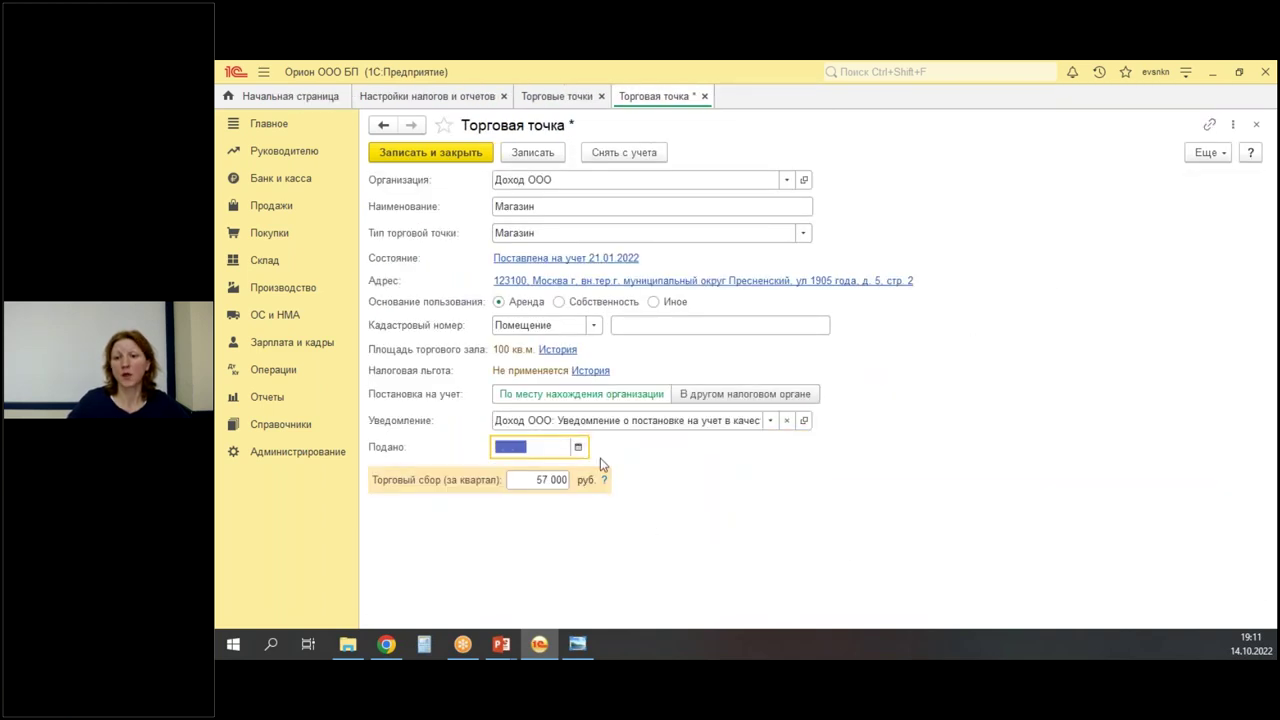
{"action": "type", "text": "23012022"}
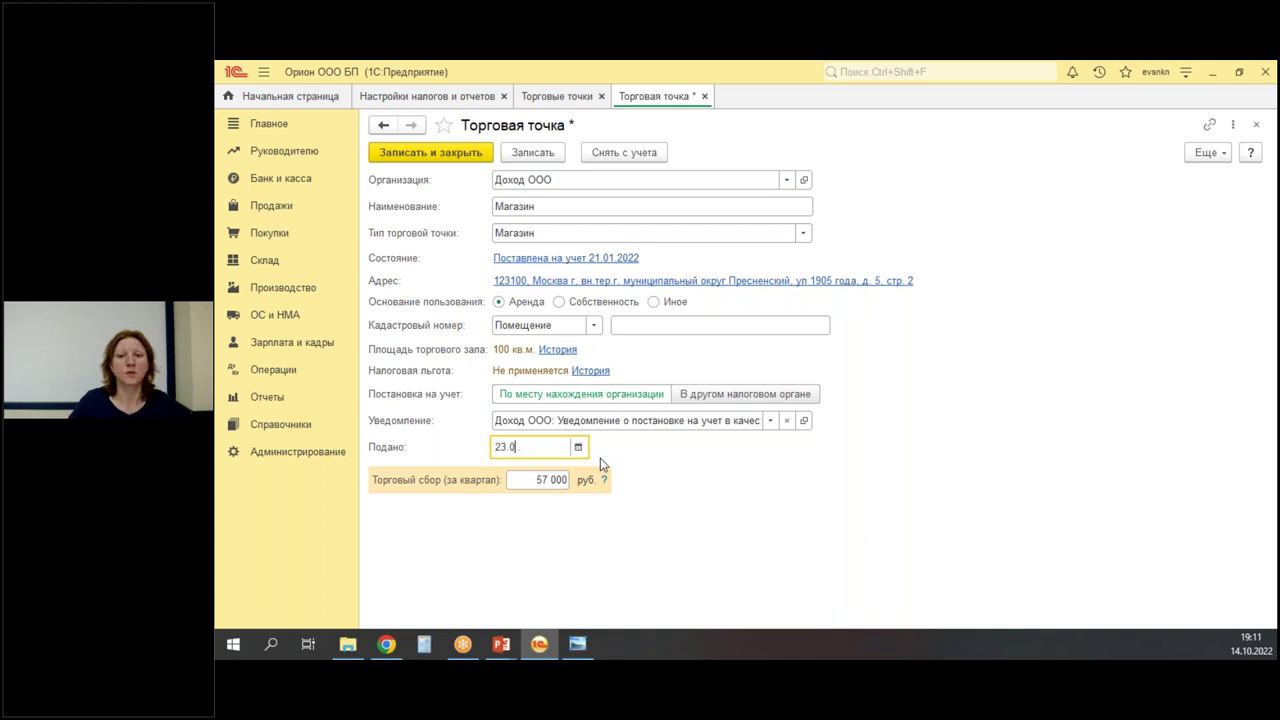
{"action": "key", "text": "Tab"}
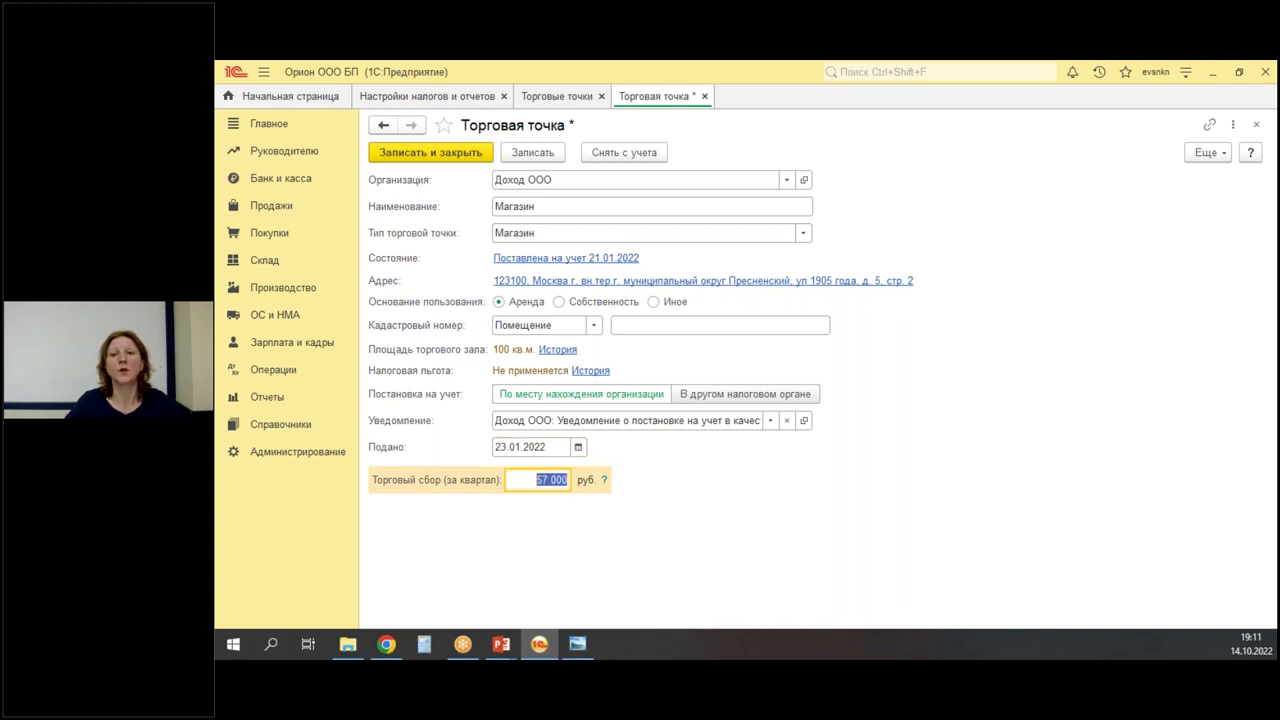
{"action": "key", "text": "ctrl+Return"}
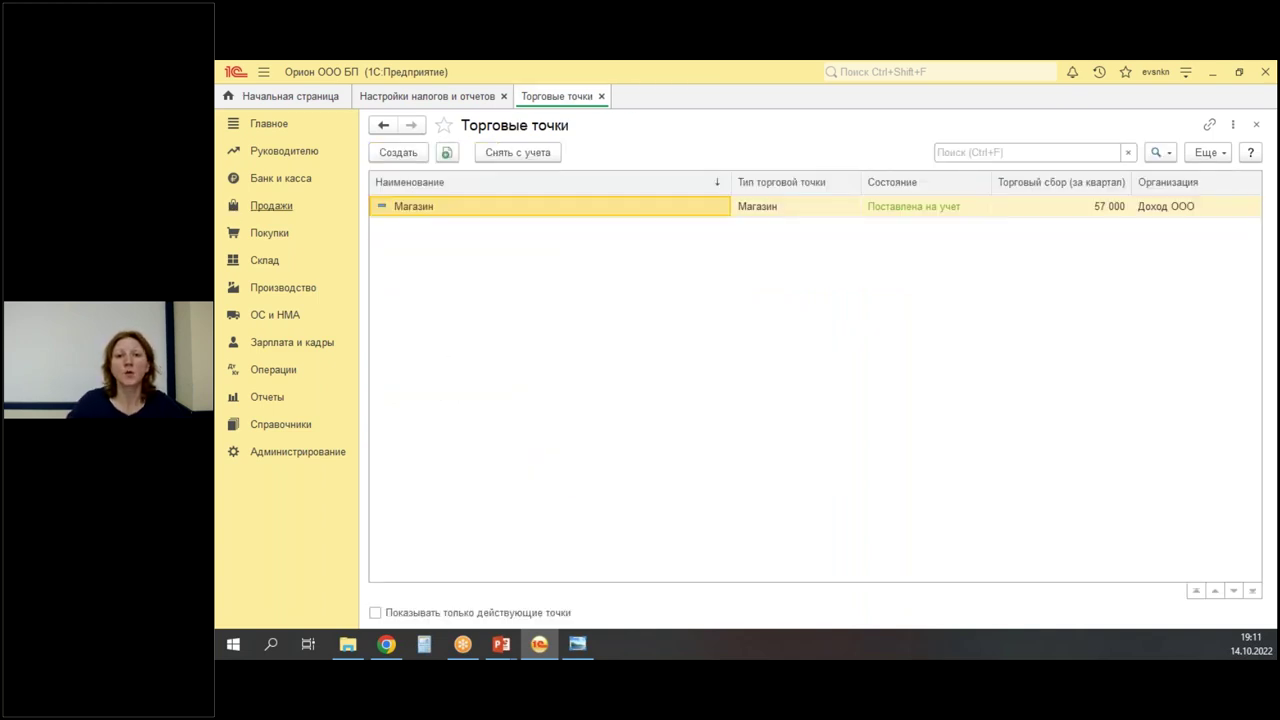
In the bank statements, set Аванс в НУ on the 15.01.2022 receipt to Доход от деятельности на торговом сборе and post it.
{"action": "left_click", "coordinate": [281, 181]}
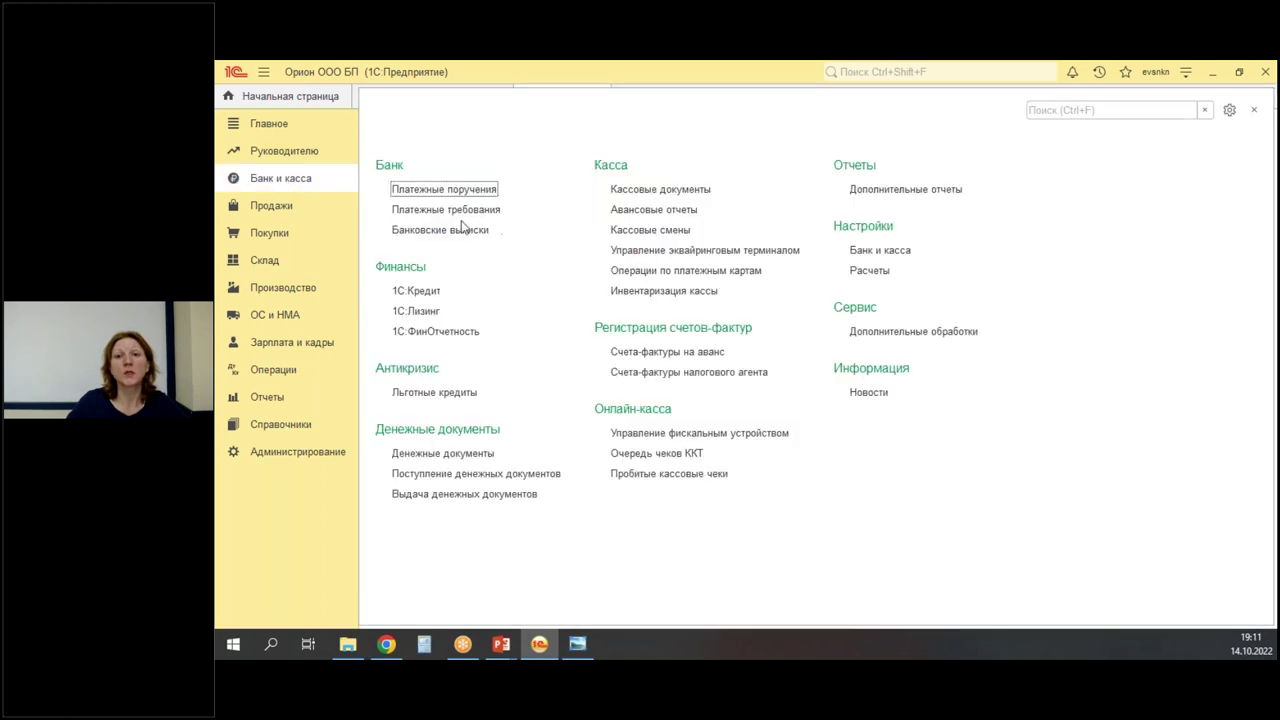
{"action": "left_click", "coordinate": [433, 230]}
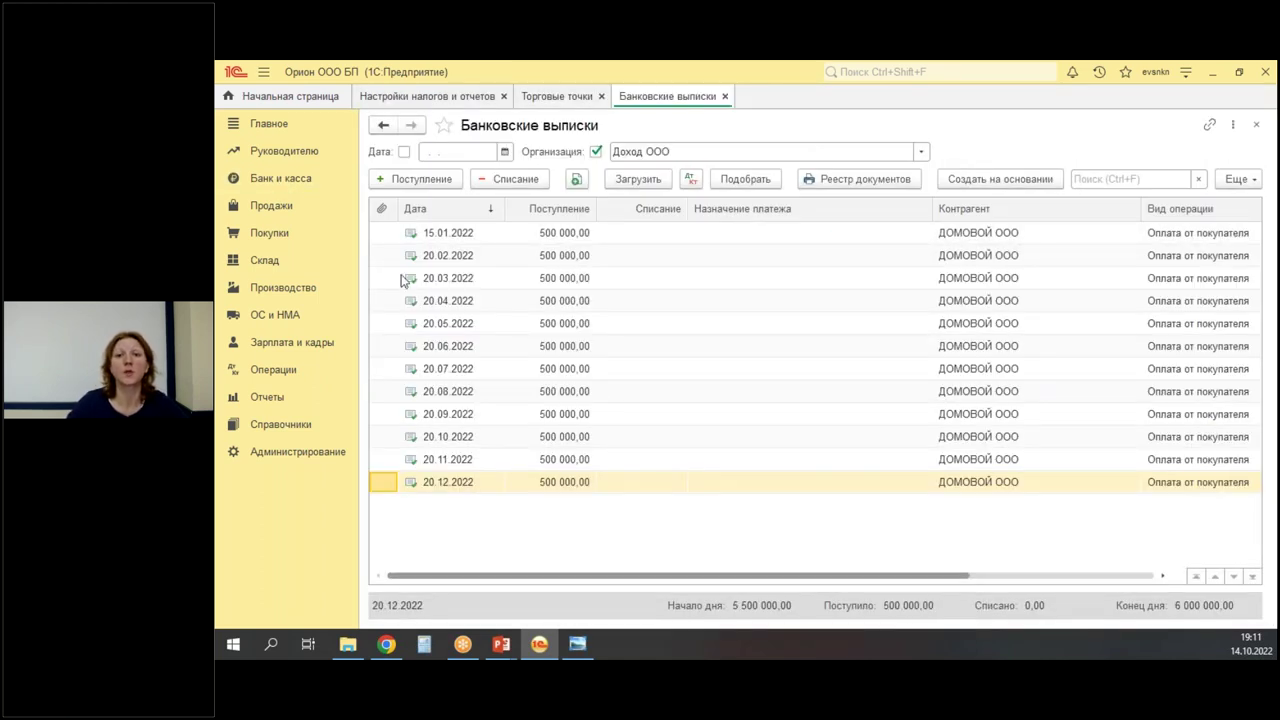
{"action": "left_click_drag", "start_coordinate": [388, 288], "coordinate": [614, 365]}
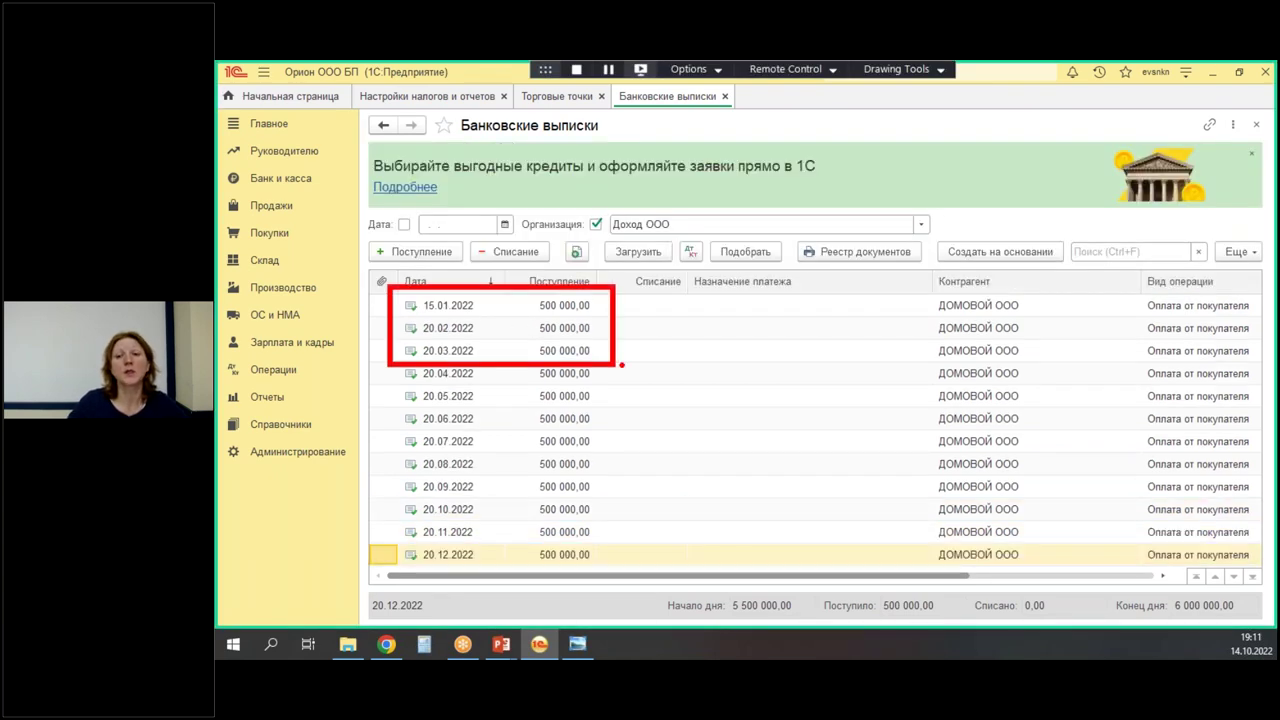
{"action": "key", "text": "Escape"}
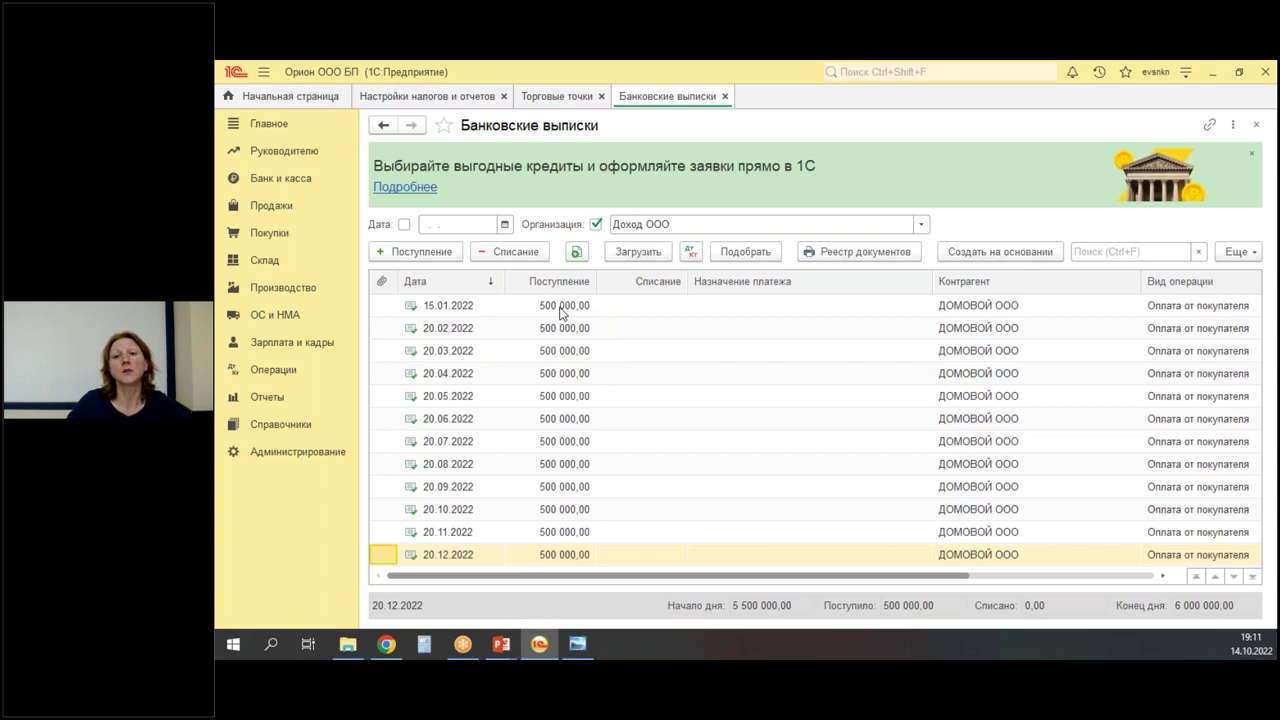
{"action": "left_click", "coordinate": [561, 307]}
{"action": "double_click", "coordinate": [561, 307]}
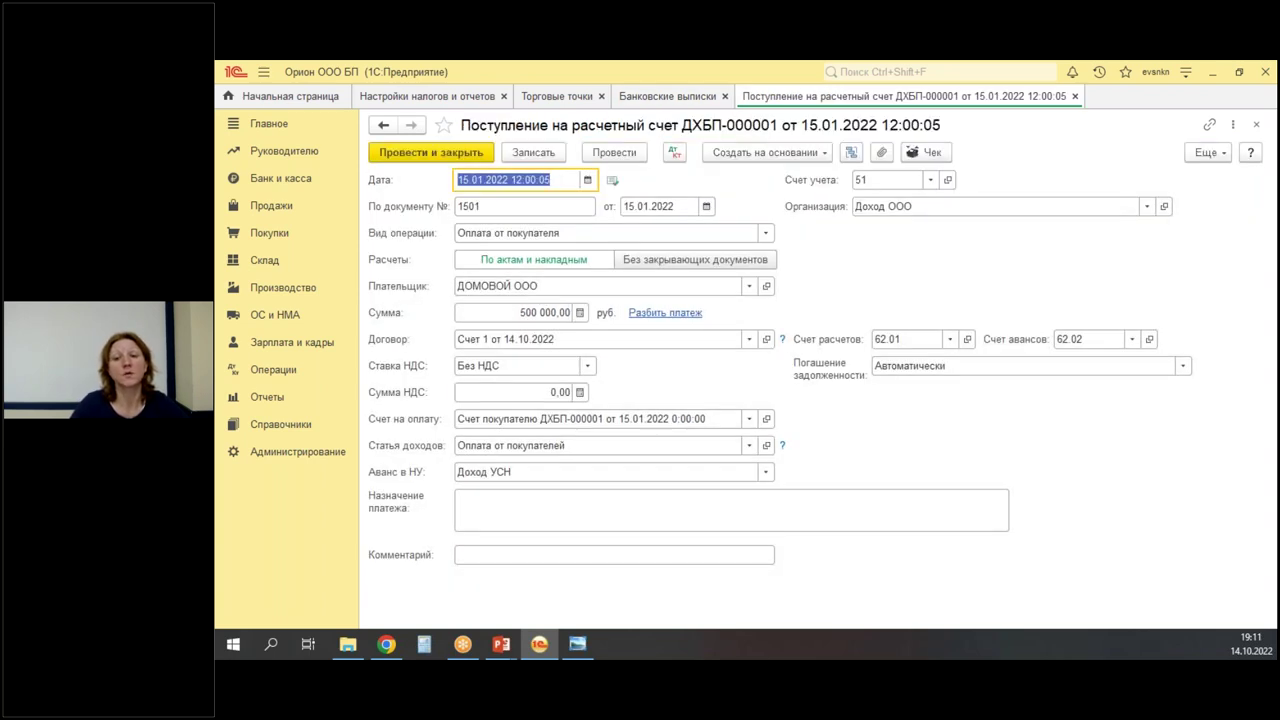
{"action": "left_click", "coordinate": [766, 472]}
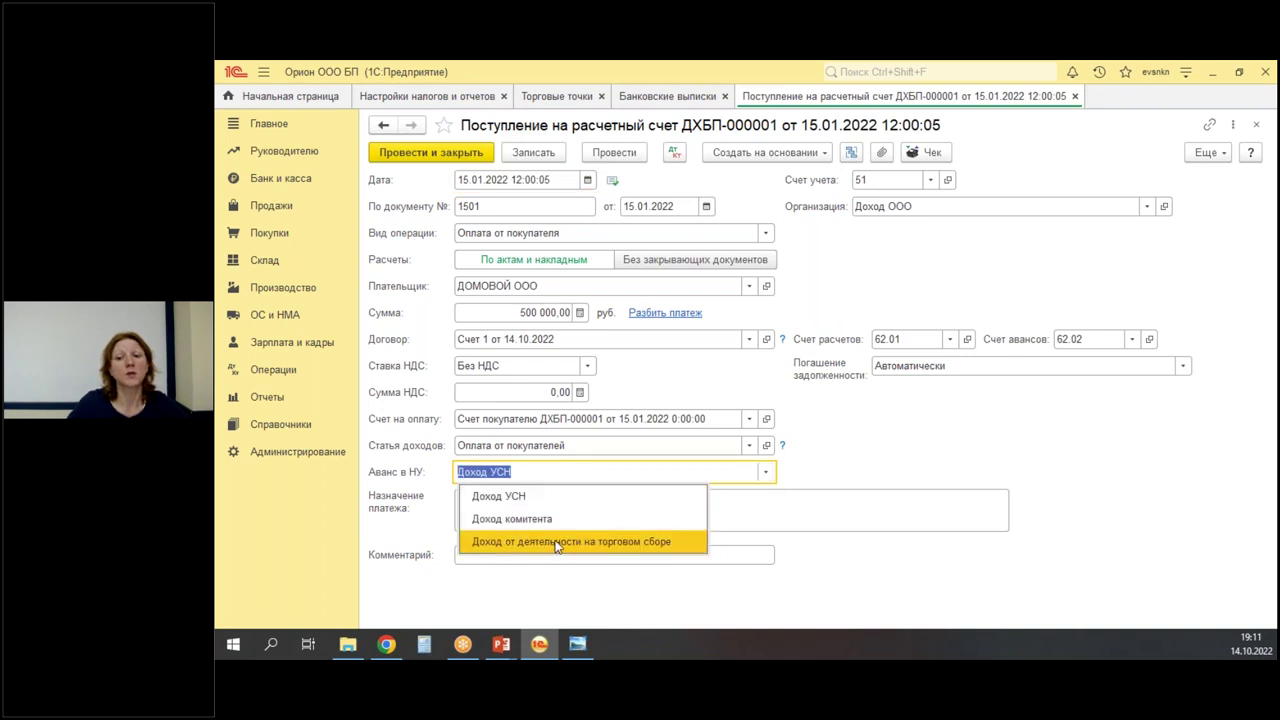
{"action": "left_click", "coordinate": [557, 542]}
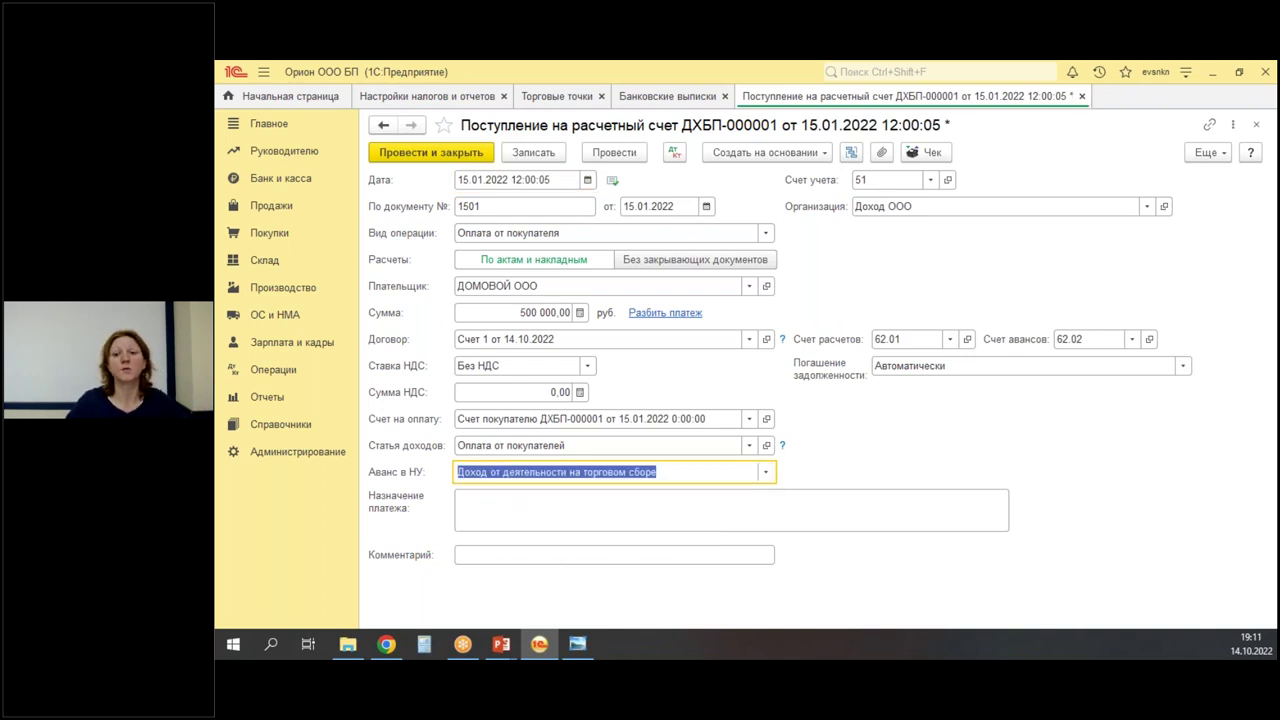
{"action": "key", "text": "ctrl+Return"}
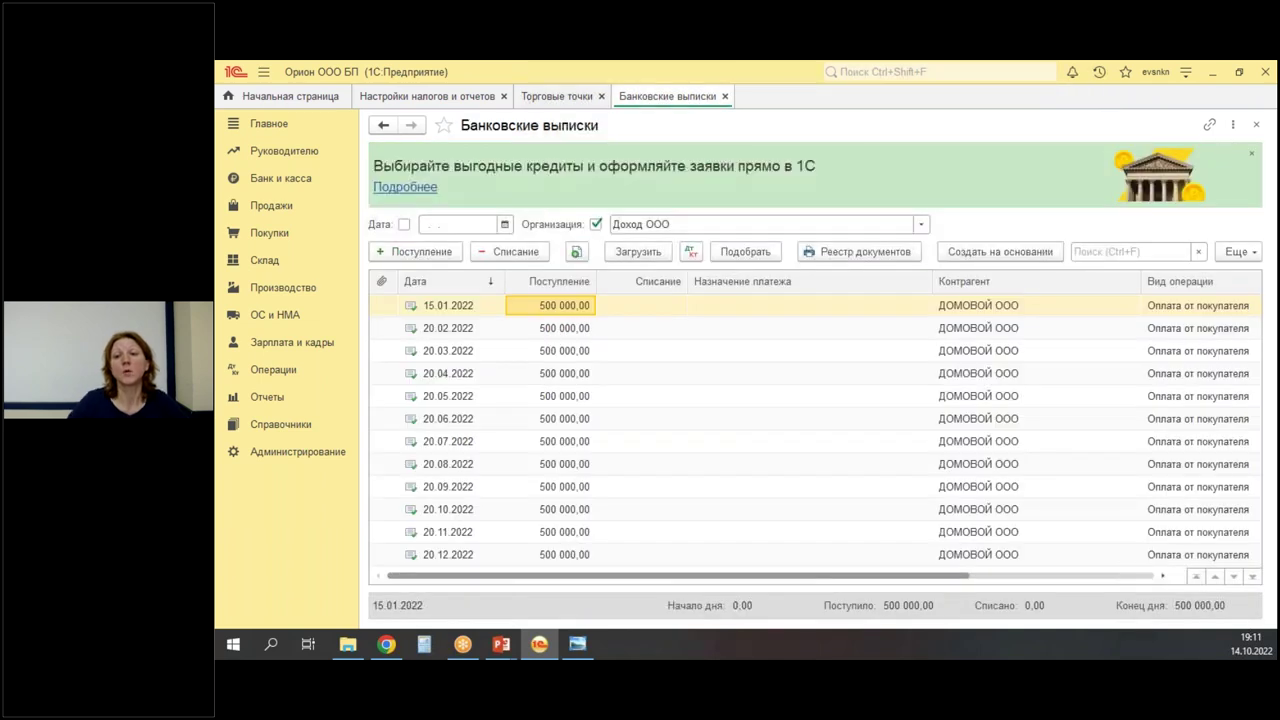
Set Аванс в НУ on the 20.02.2022 receipt to Доход от деятельности на торговом сборе, post it and select the following receipt.
{"action": "key", "text": "Down"}
{"action": "key", "text": "Return"}
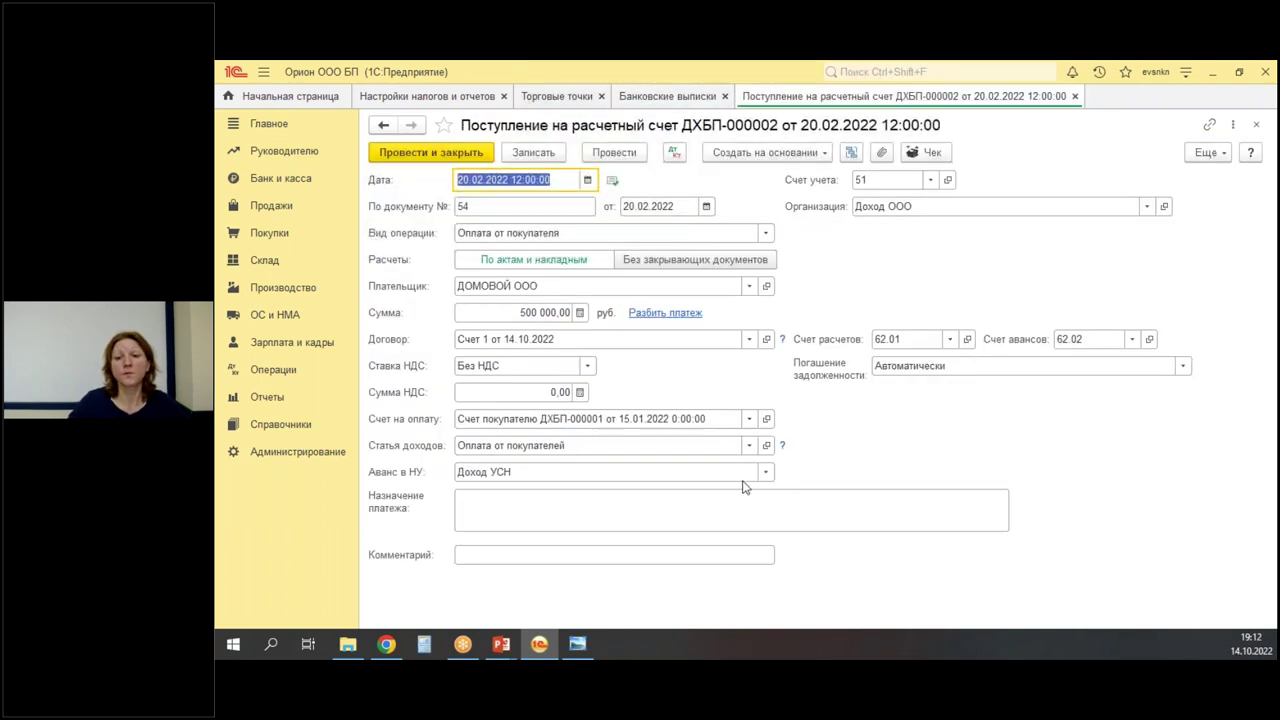
{"action": "left_click", "coordinate": [765, 471]}
{"action": "left_click", "coordinate": [568, 545]}
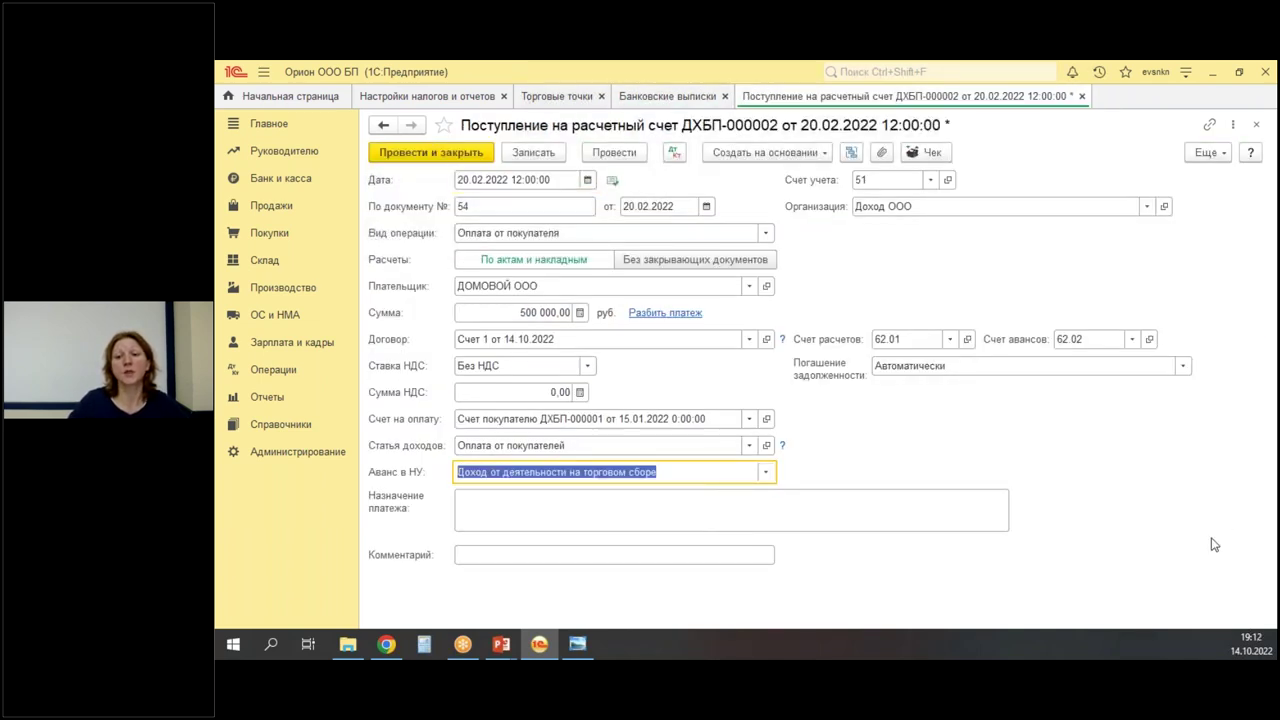
{"action": "key", "text": "ctrl+Return"}
{"action": "key", "text": "Down"}
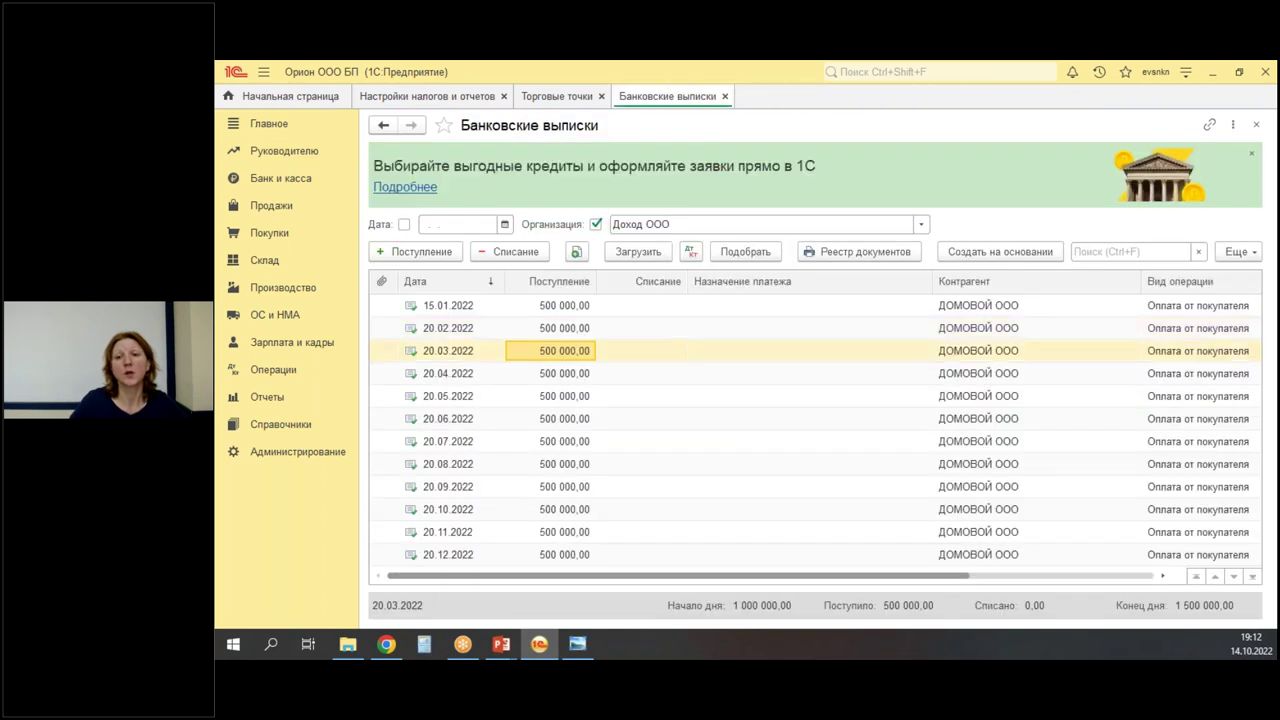
Set Аванс в НУ on the 20.03.2022 receipt to Доход от деятельности на торговом сборе and post it.
{"action": "key", "text": "Return"}
{"action": "left_click", "coordinate": [765, 471]}
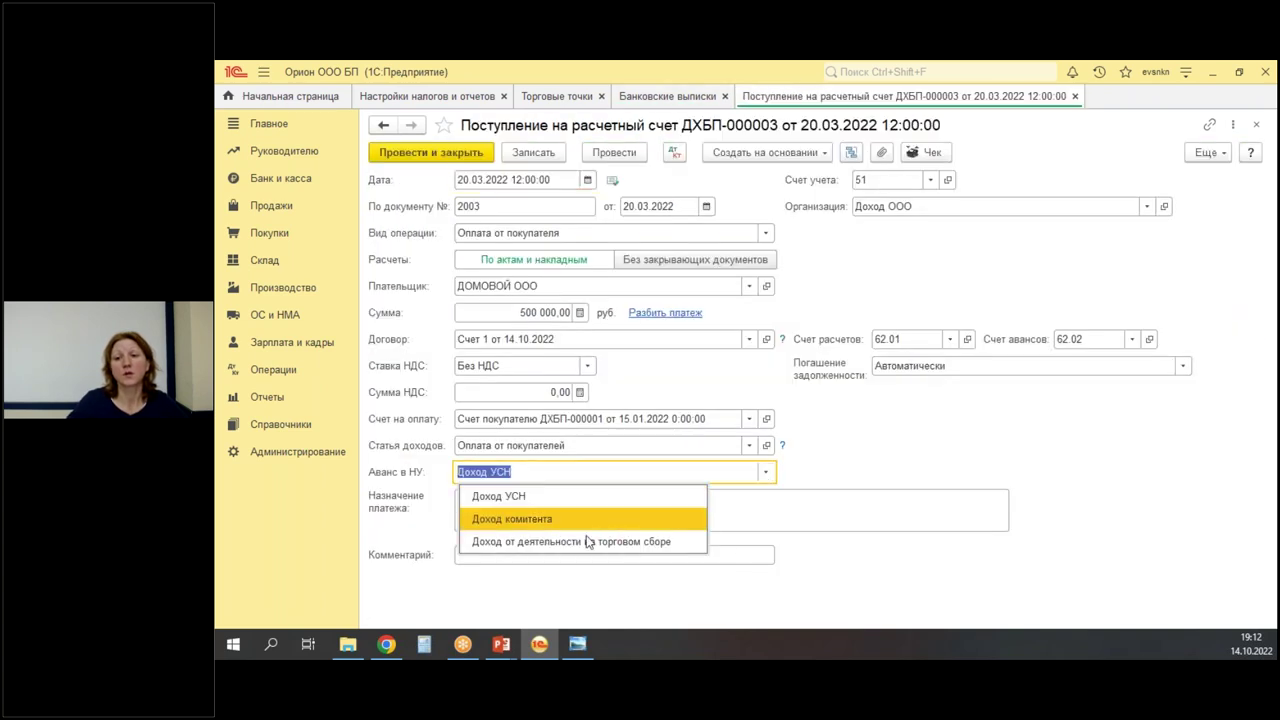
{"action": "left_click", "coordinate": [568, 544]}
{"action": "key", "text": "ctrl+Return"}
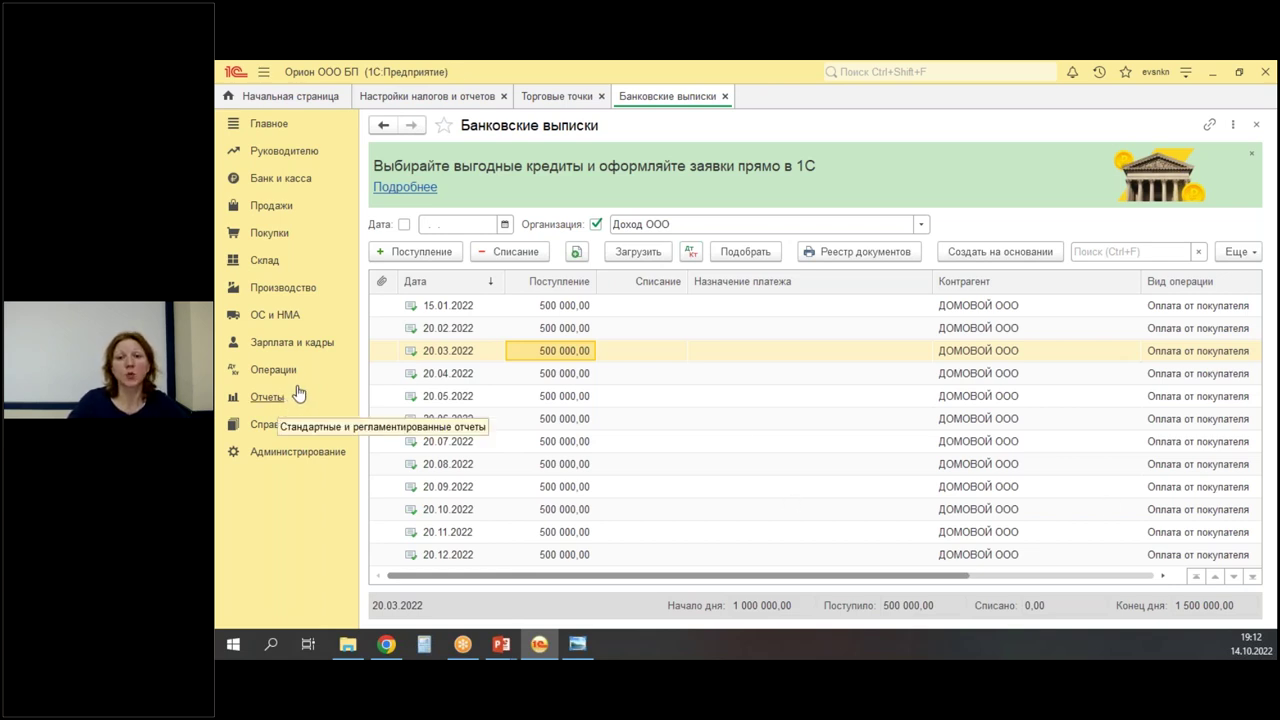
Open Закрытие месяца for Доход ООО, set the period to Январь 2022 and run the month closing.
{"action": "left_click", "coordinate": [271, 370]}
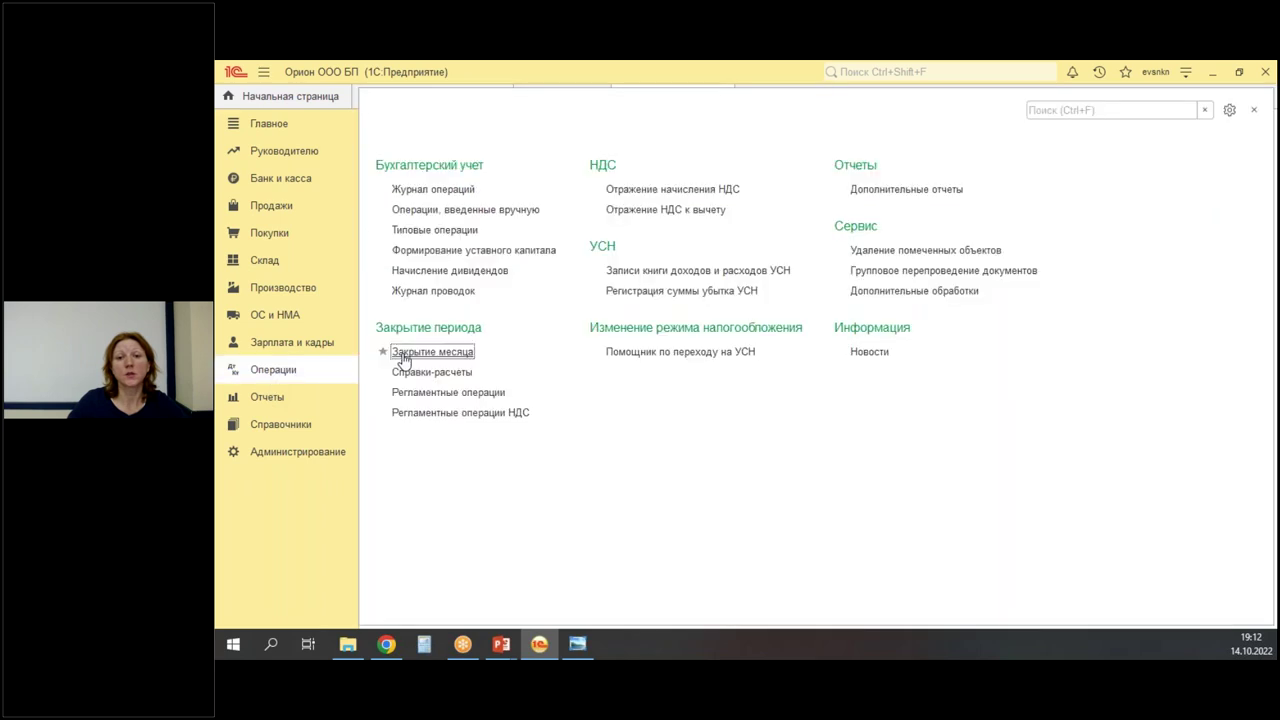
{"action": "left_click", "coordinate": [410, 354]}
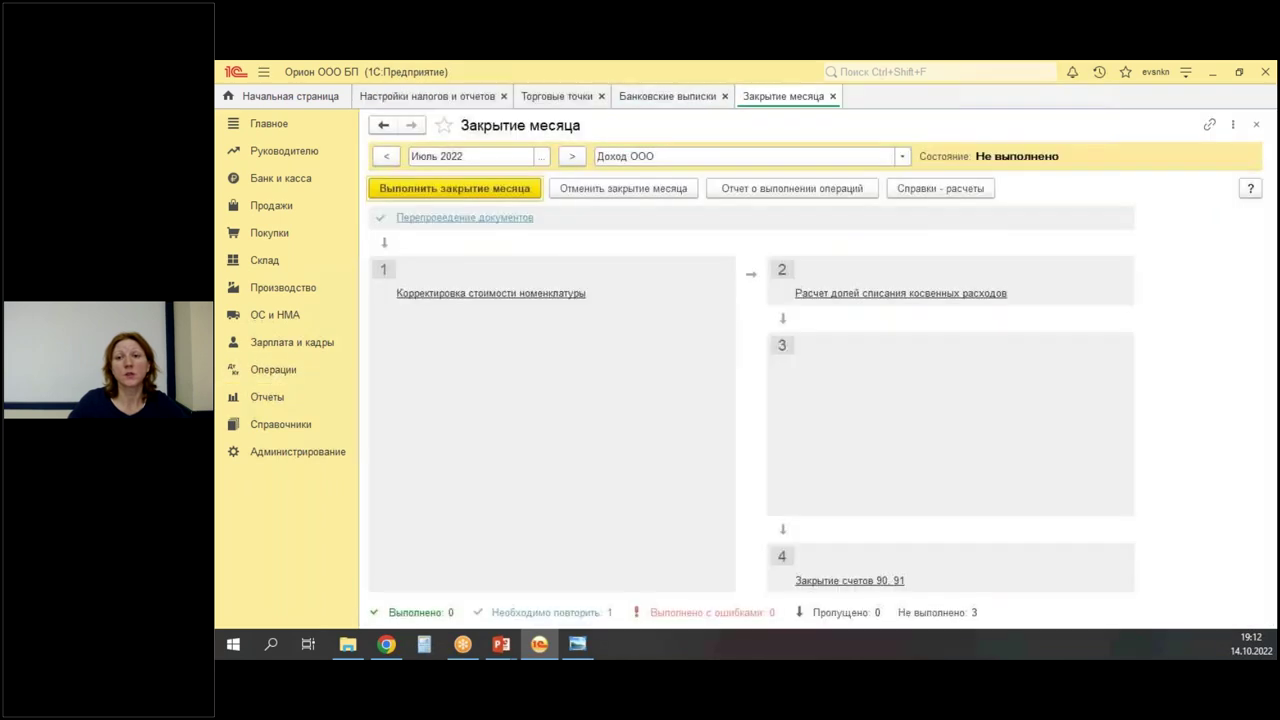
{"action": "left_click", "coordinate": [541, 156]}
{"action": "key", "text": "Return"}
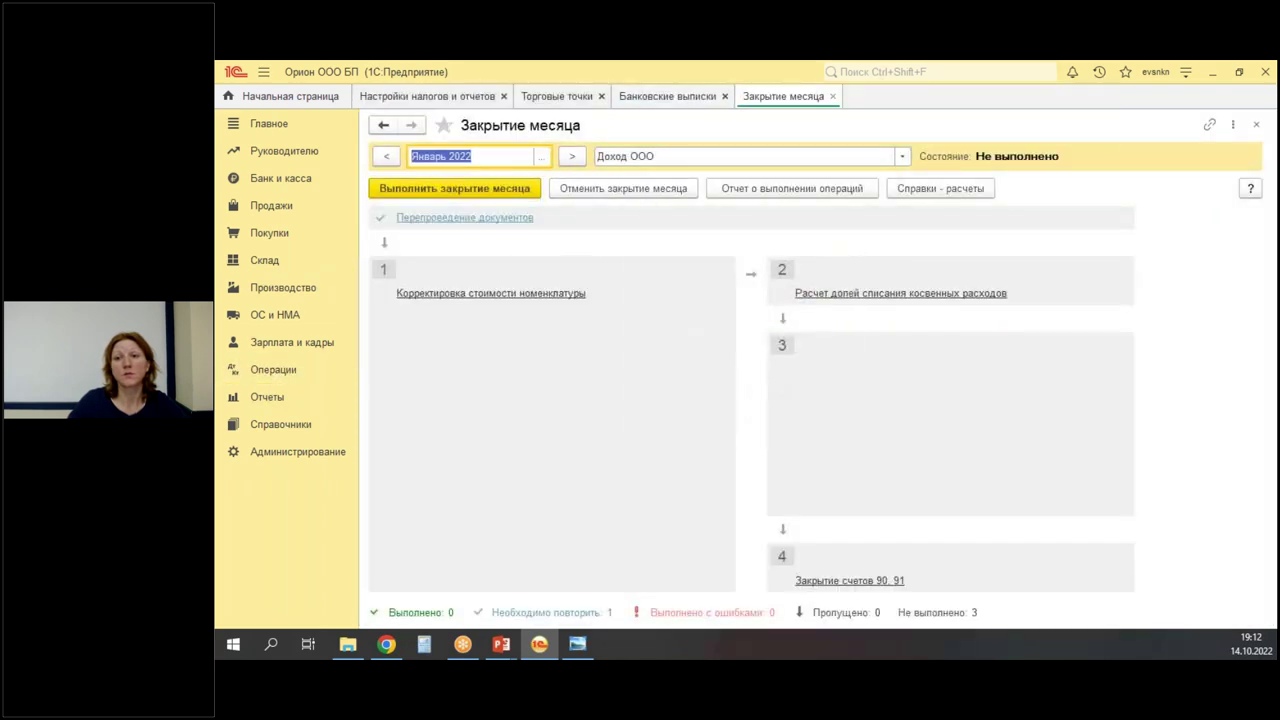
{"action": "left_click", "coordinate": [413, 183]}
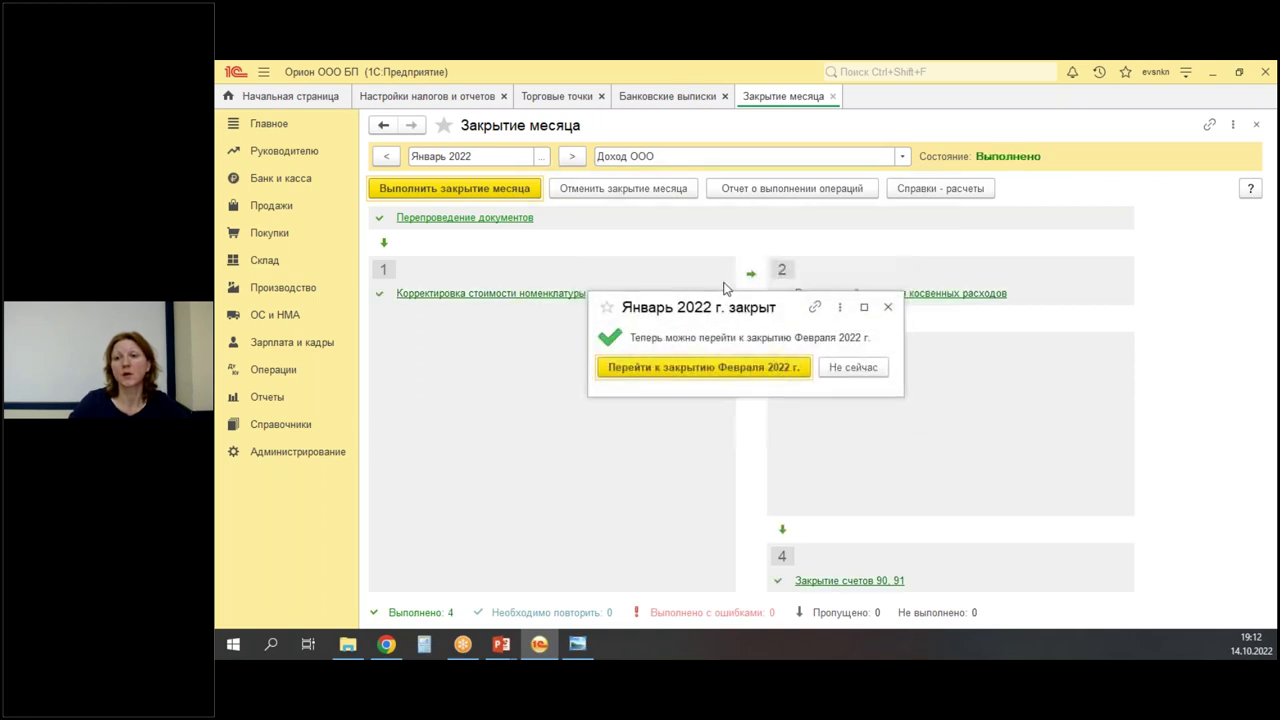
Move on to Февраль 2022 and run its month closing.
{"action": "left_click", "coordinate": [711, 375]}
{"action": "left_click", "coordinate": [572, 156]}
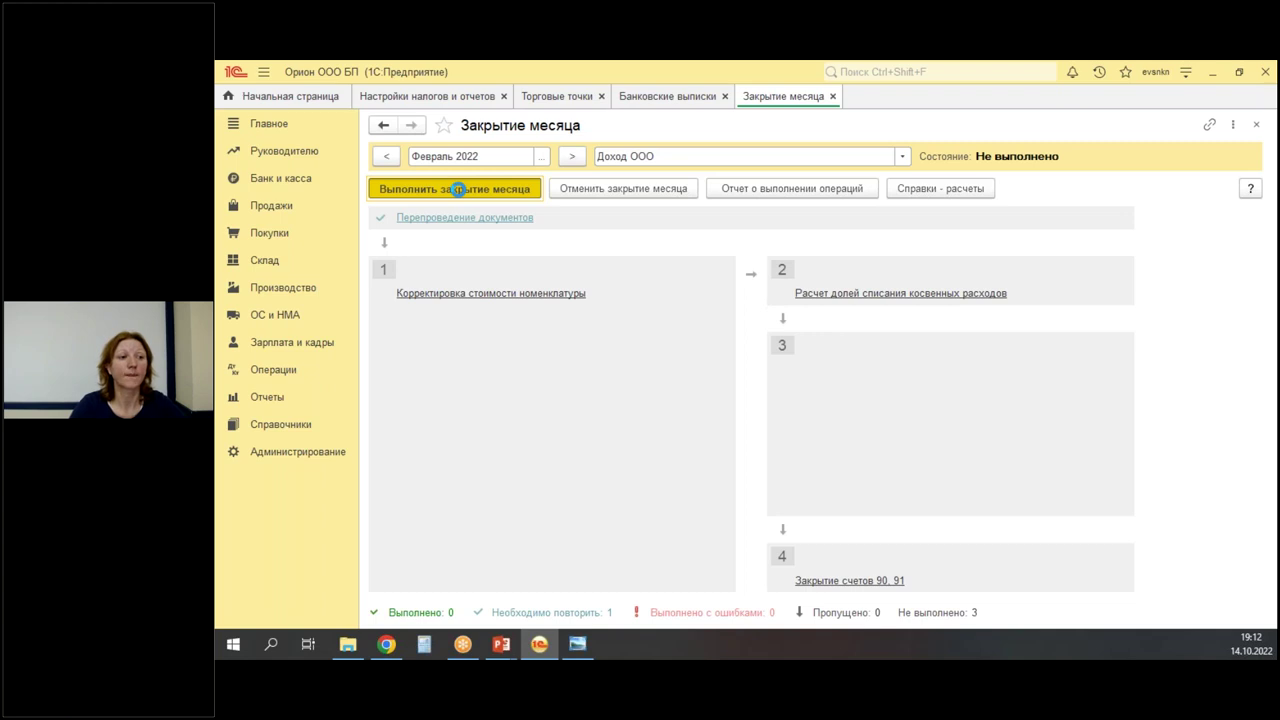
{"action": "left_click", "coordinate": [457, 189]}
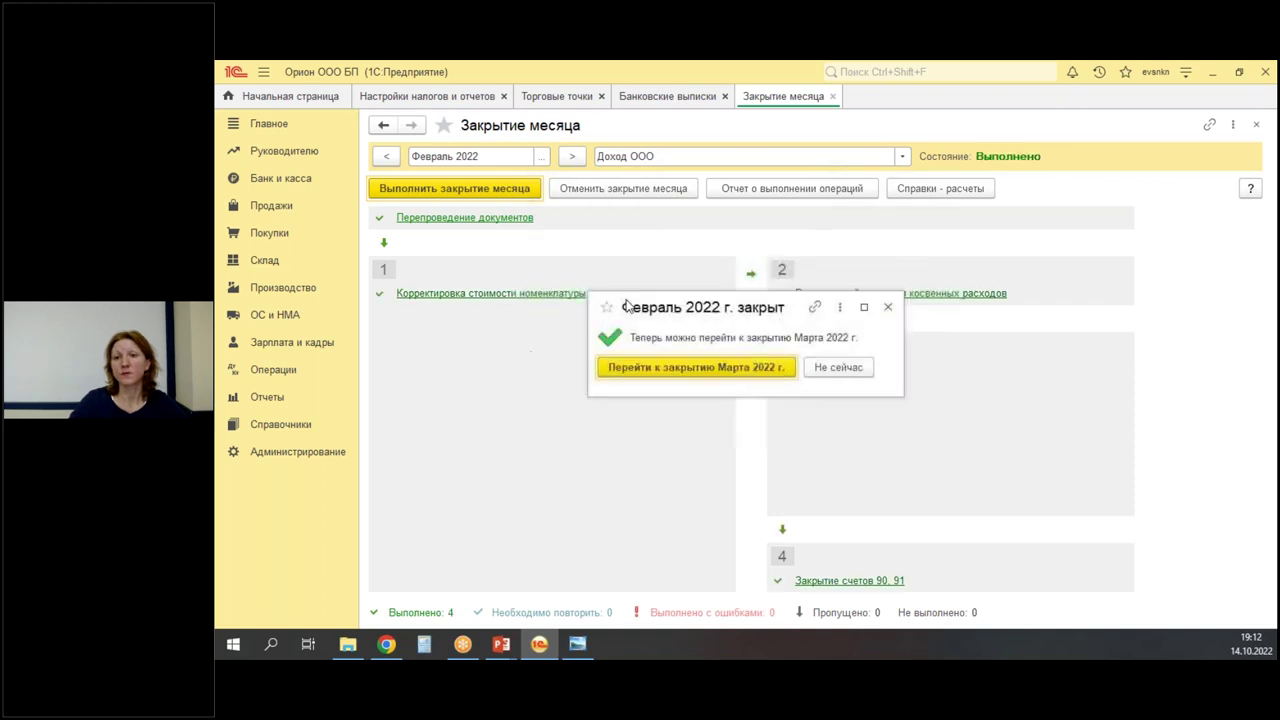
Move on to Март 2022, repost its documents and run Корректировка стоимости номенклатуры and Расчет торгового сбора.
{"action": "left_click", "coordinate": [770, 372]}
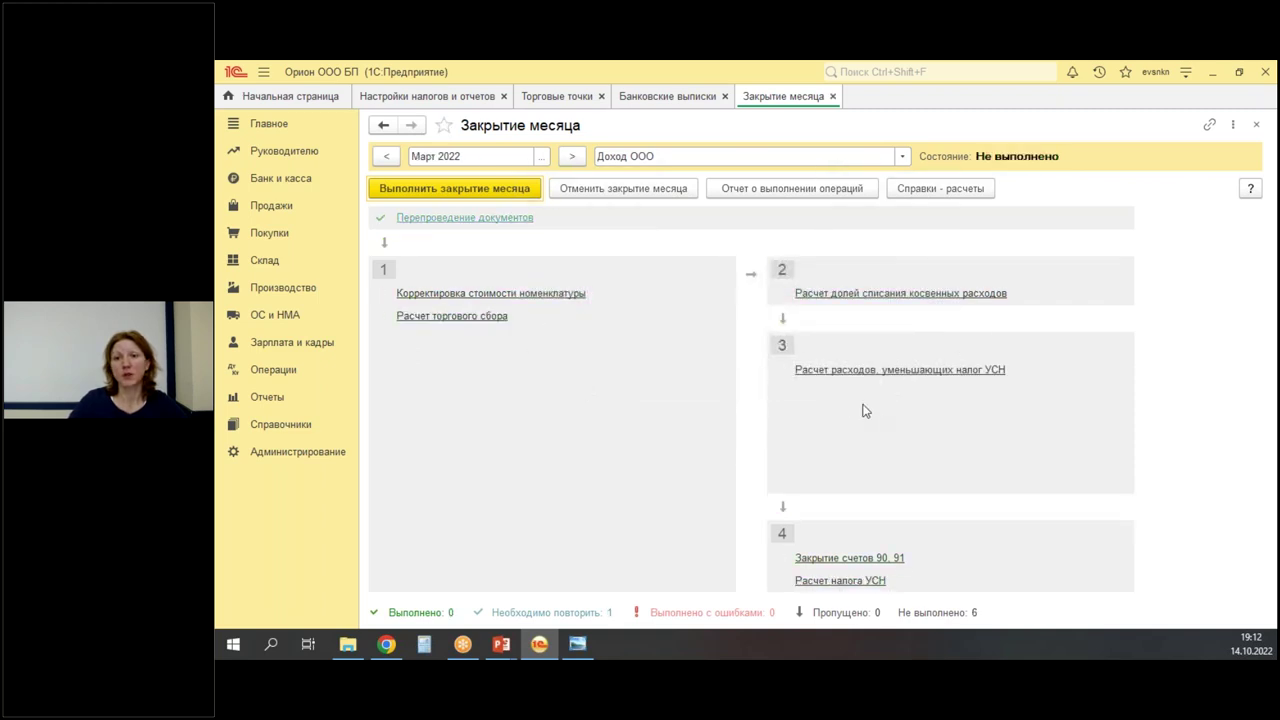
{"action": "left_click", "coordinate": [430, 218]}
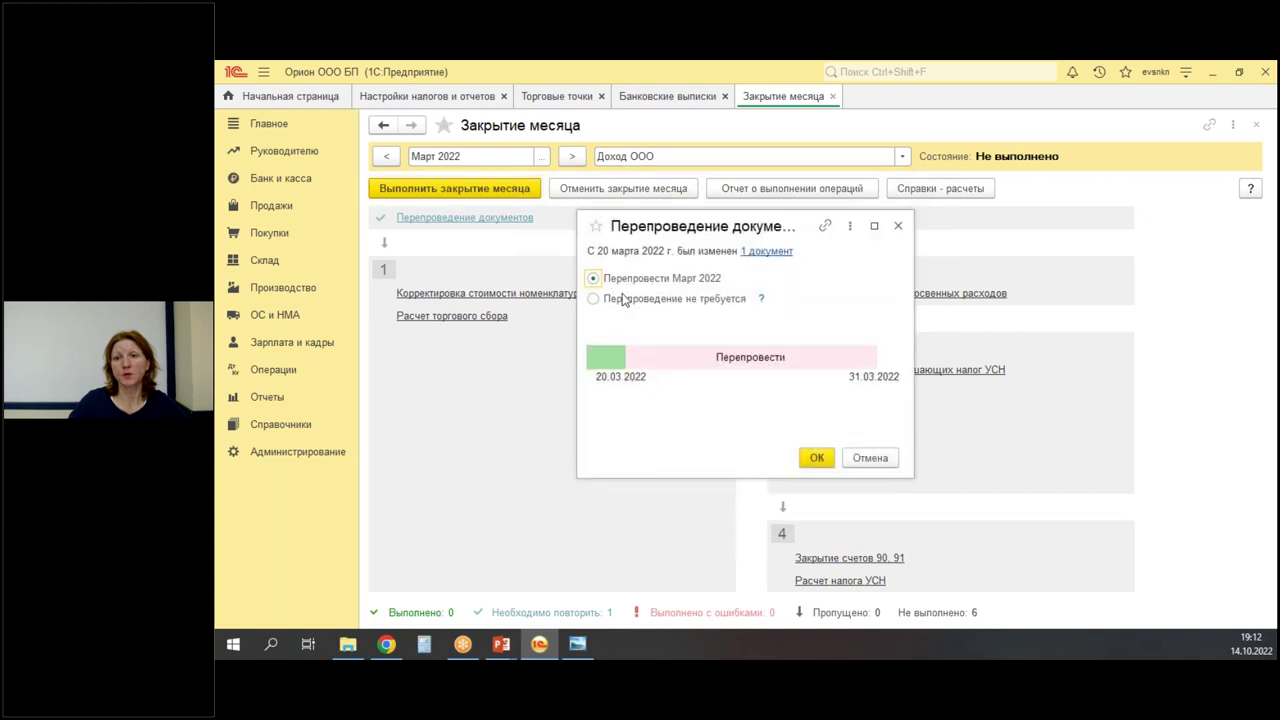
{"action": "left_click", "coordinate": [816, 457]}
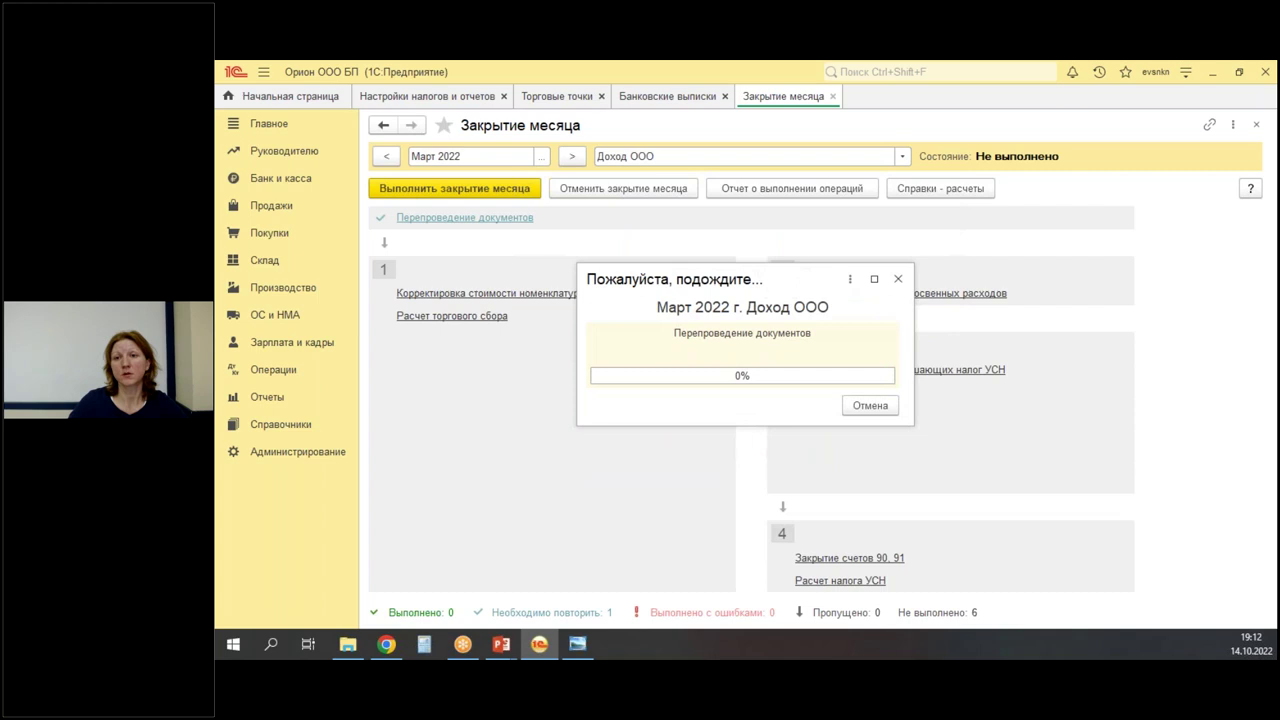
{"action": "left_click", "coordinate": [462, 294]}
{"action": "left_click", "coordinate": [493, 320]}
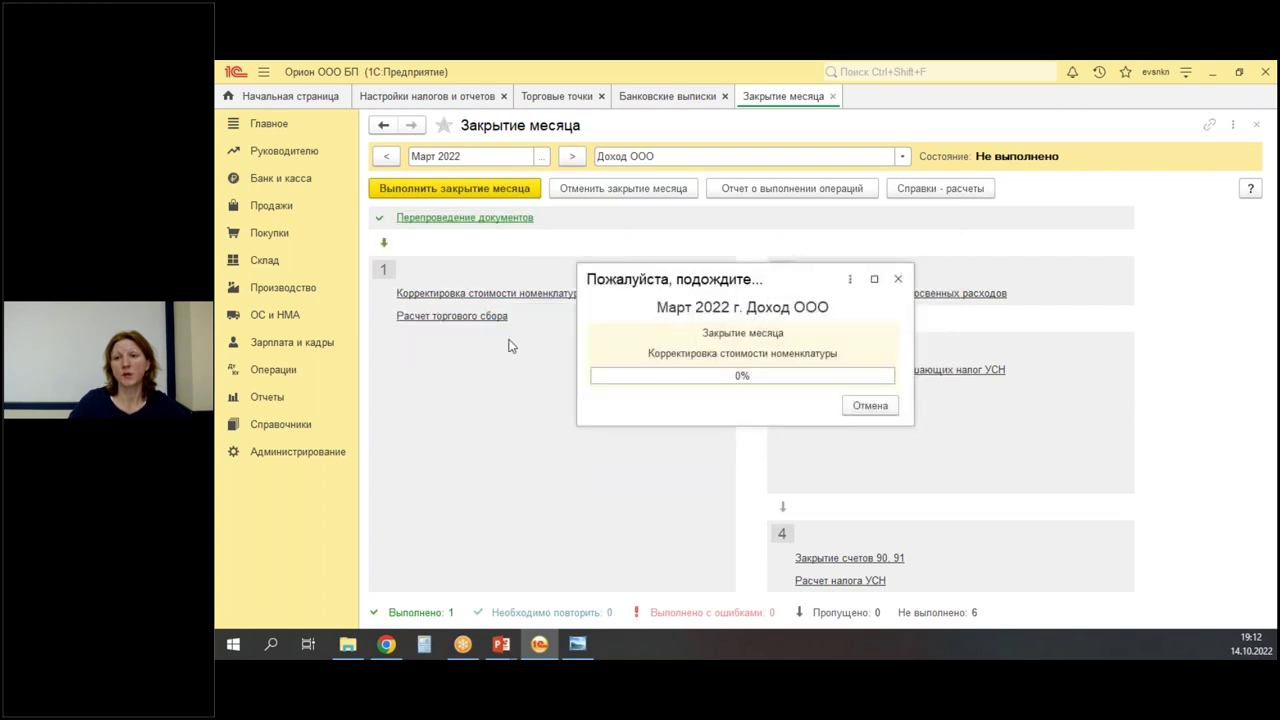
{"action": "left_click", "coordinate": [446, 317]}
{"action": "left_click", "coordinate": [452, 334]}
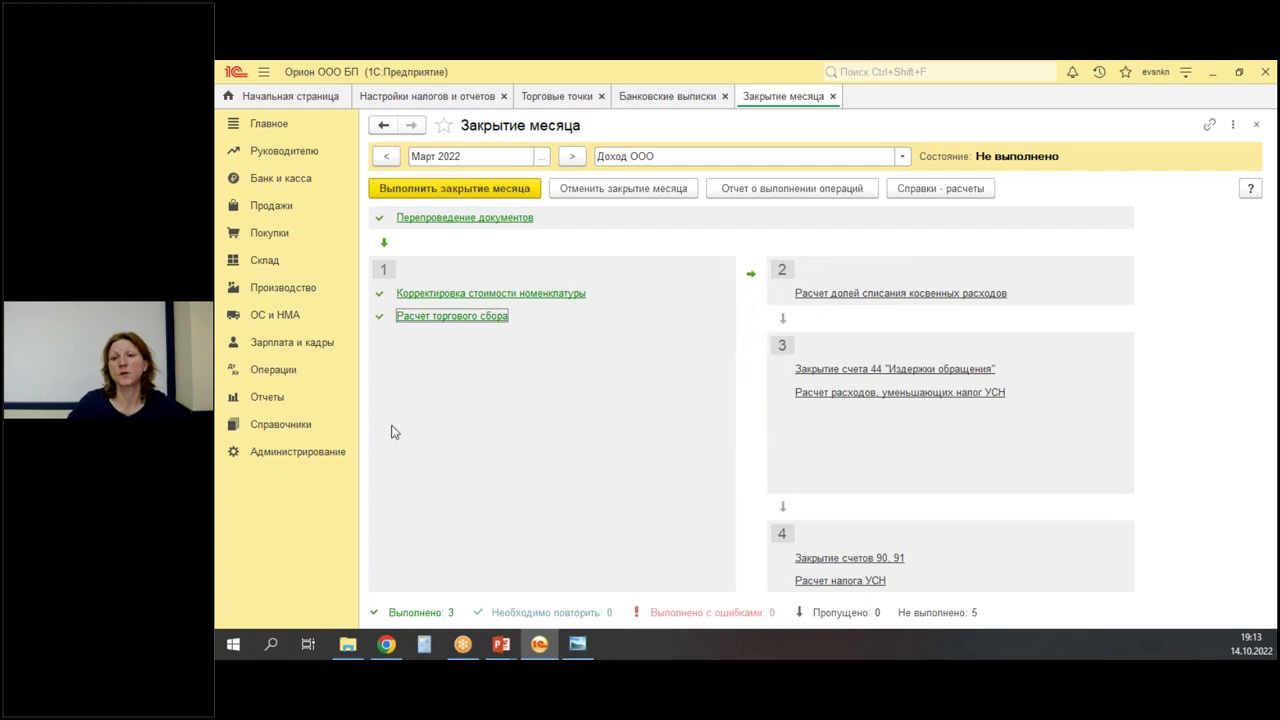
View the postings of the March Расчет торгового сбора operation and close them.
{"action": "left_click", "coordinate": [444, 319]}
{"action": "left_click", "coordinate": [476, 337]}
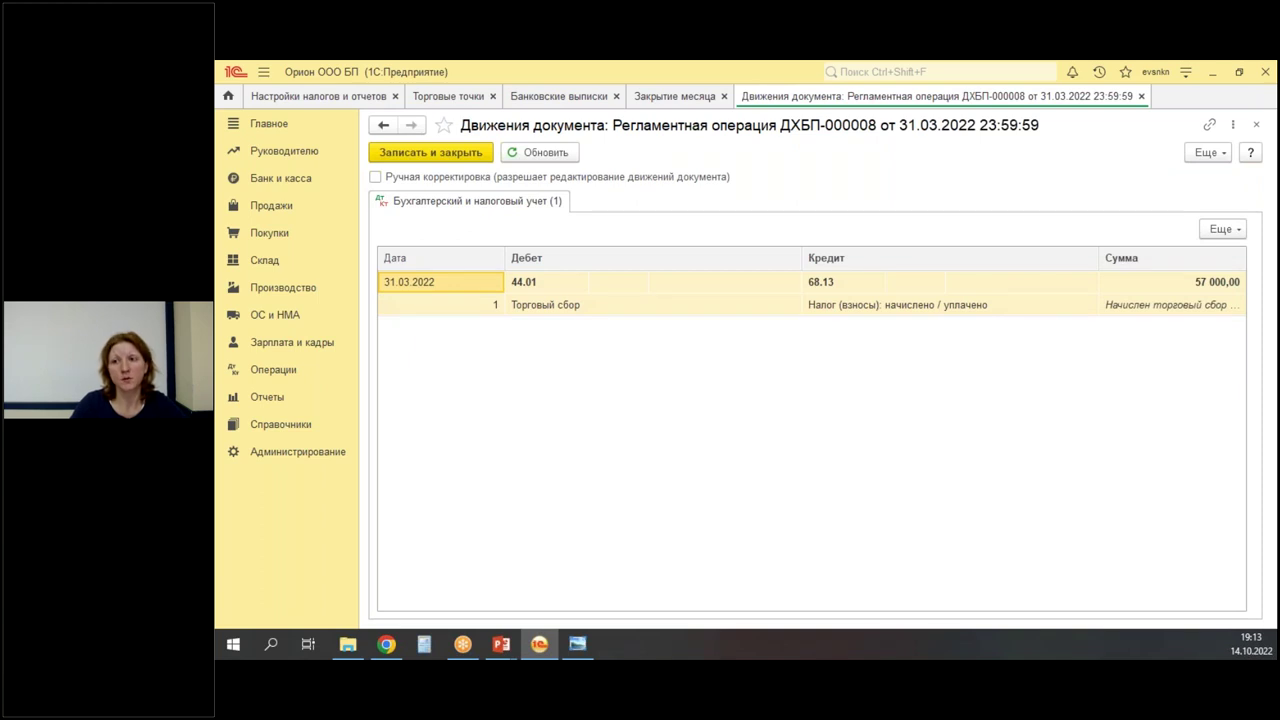
{"action": "left_click", "coordinate": [1141, 96]}
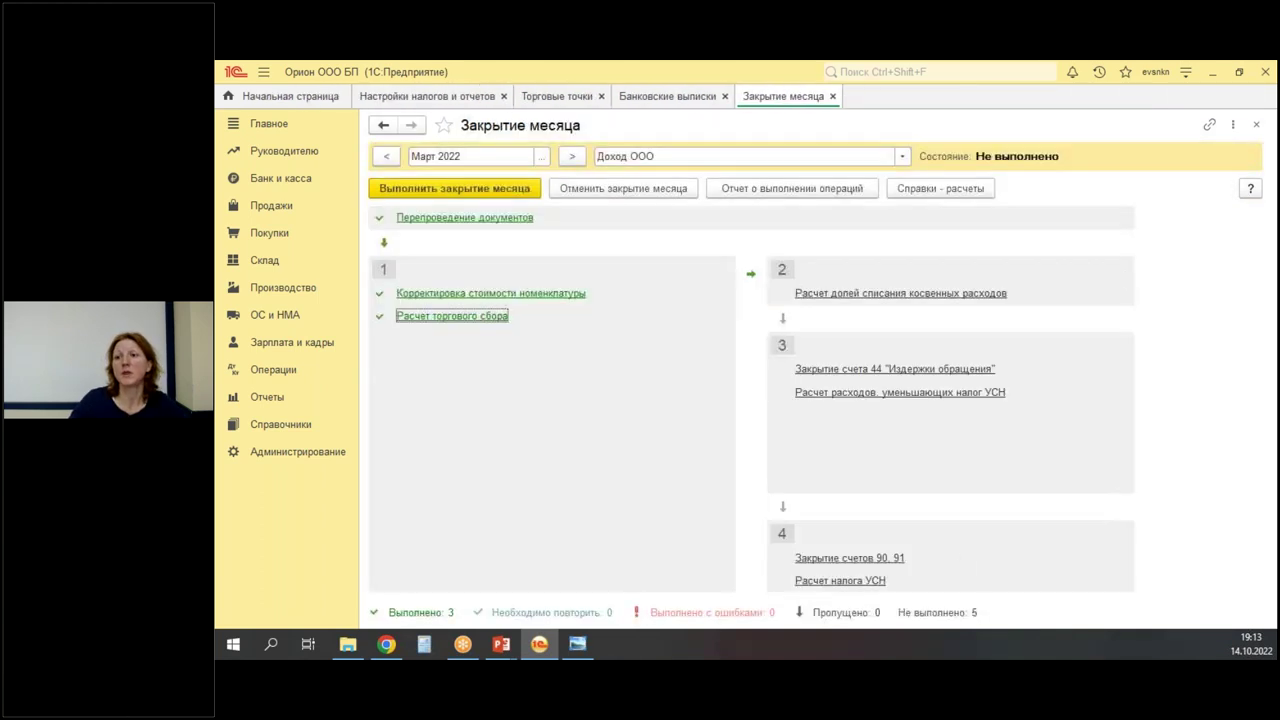
Run the remaining closing operations for Март 2022 and dismiss the offer to proceed to April.
{"action": "left_click", "coordinate": [420, 182]}
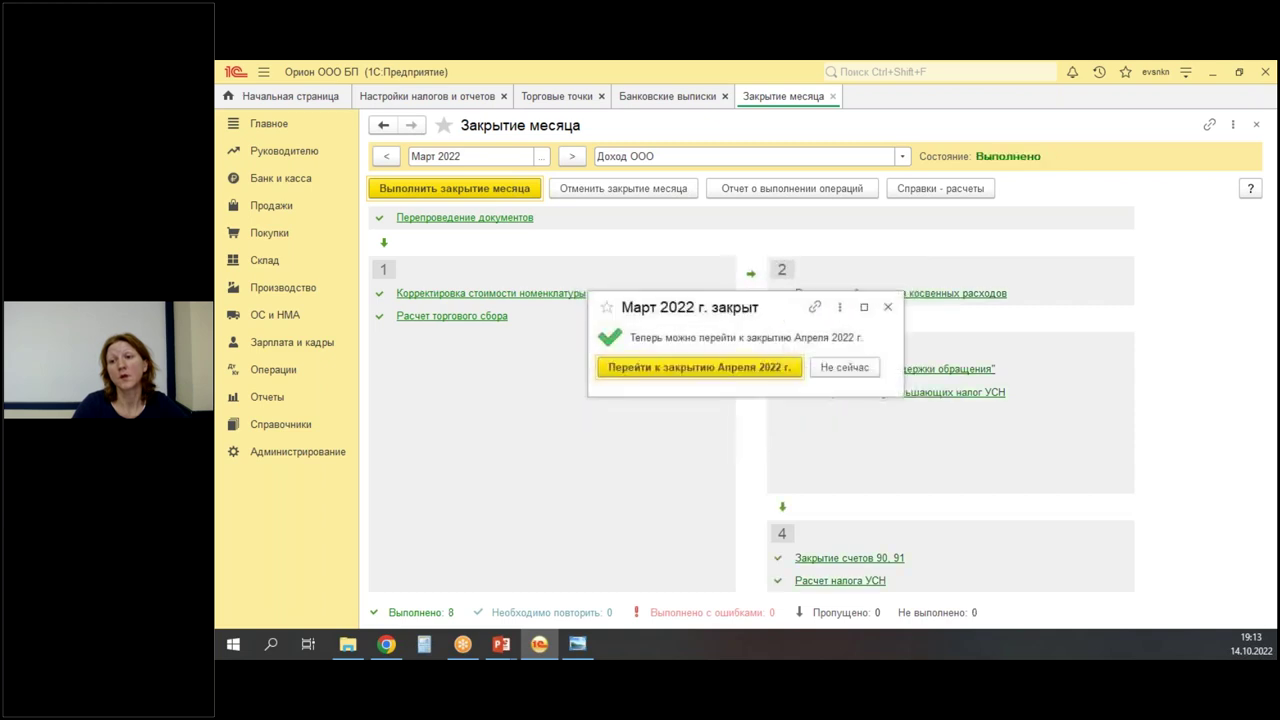
{"action": "left_click", "coordinate": [886, 311]}
Review the УСН advance payment calculation for 1 квартал 2022, including the trade fee appendix, and close it.
{"action": "right_click", "coordinate": [815, 582]}
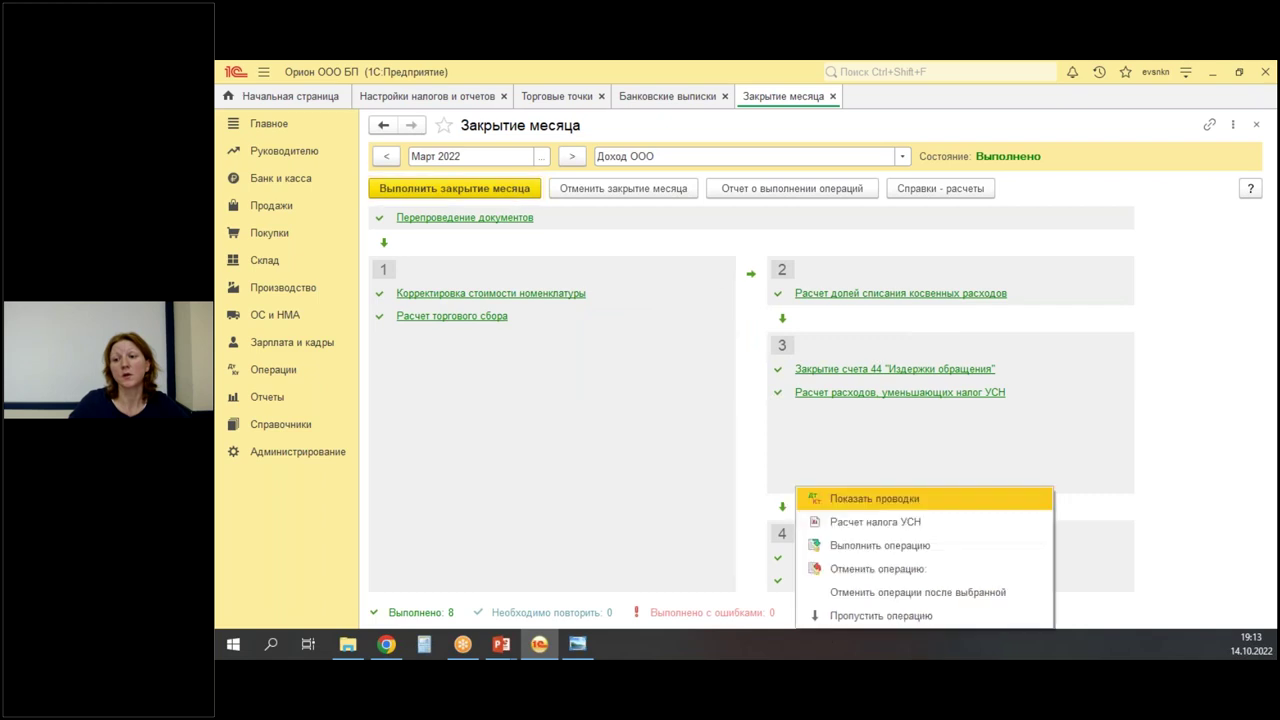
{"action": "left_click", "coordinate": [893, 545]}
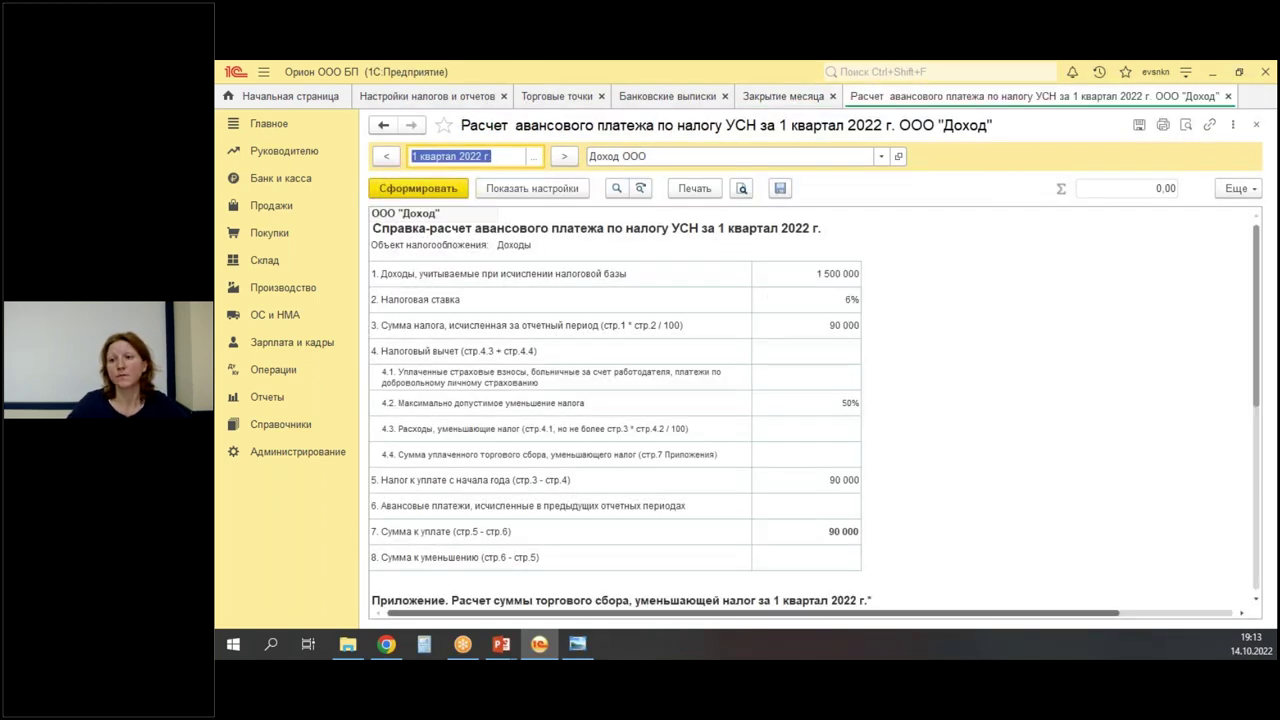
{"action": "scroll", "coordinate": [980, 399], "scroll_direction": "down", "scroll_amount": 1}
{"action": "scroll", "coordinate": [980, 399], "scroll_direction": "down", "scroll_amount": 6}
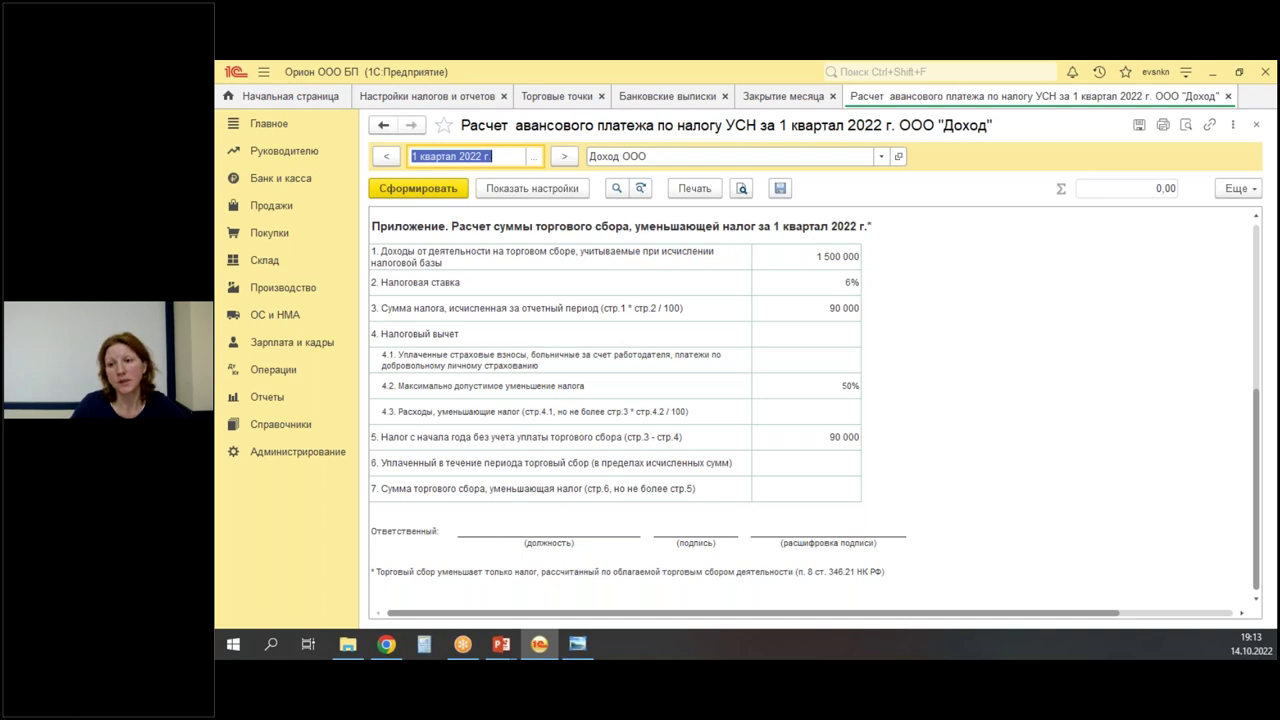
{"action": "scroll", "coordinate": [696, 440], "scroll_direction": "up", "scroll_amount": 5}
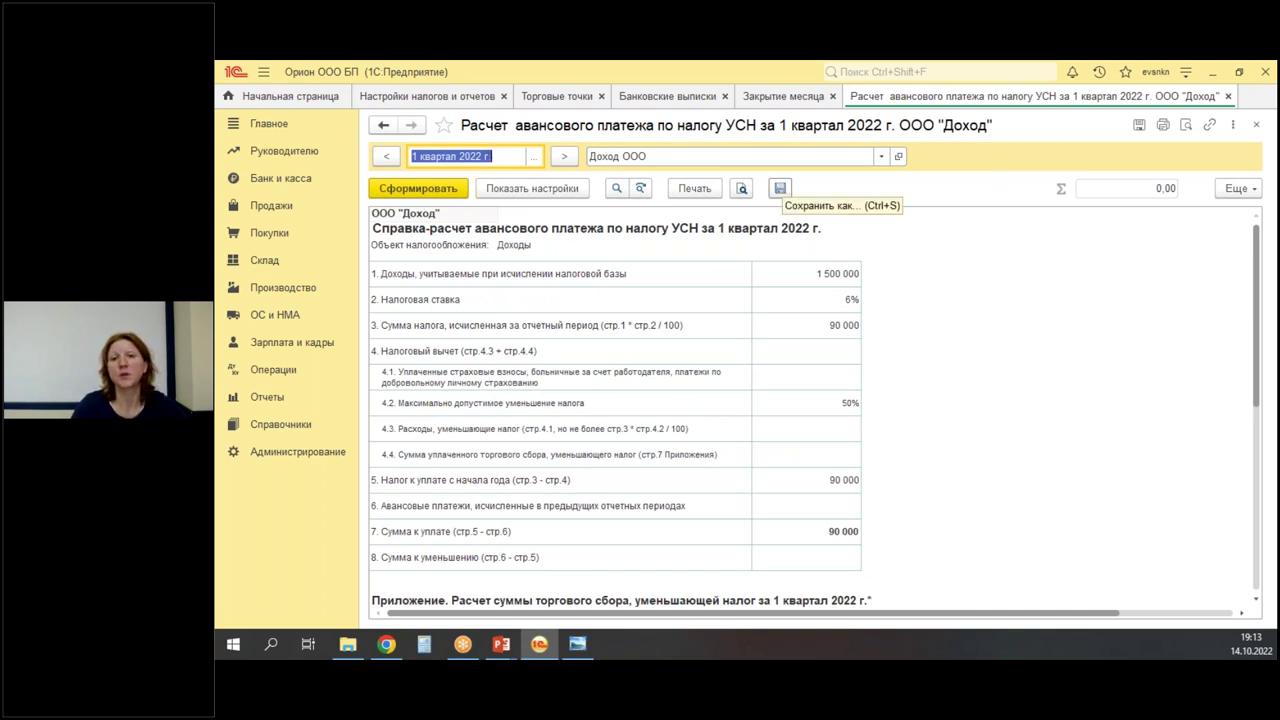
{"action": "left_click", "coordinate": [1228, 96]}
Set the working date in the personal settings to 25.04.2022 and save them.
{"action": "left_click", "coordinate": [1126, 72]}
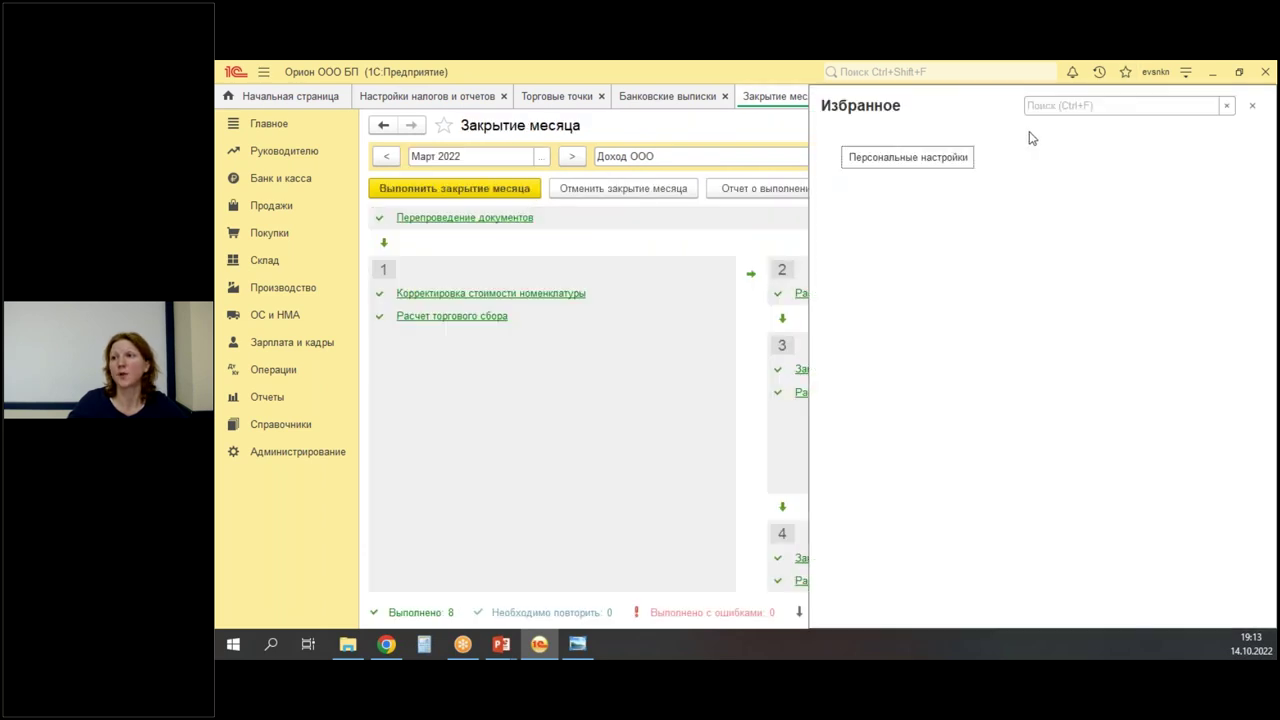
{"action": "left_click", "coordinate": [928, 163]}
{"action": "left_click", "coordinate": [593, 279]}
{"action": "type", "text": "2504"}
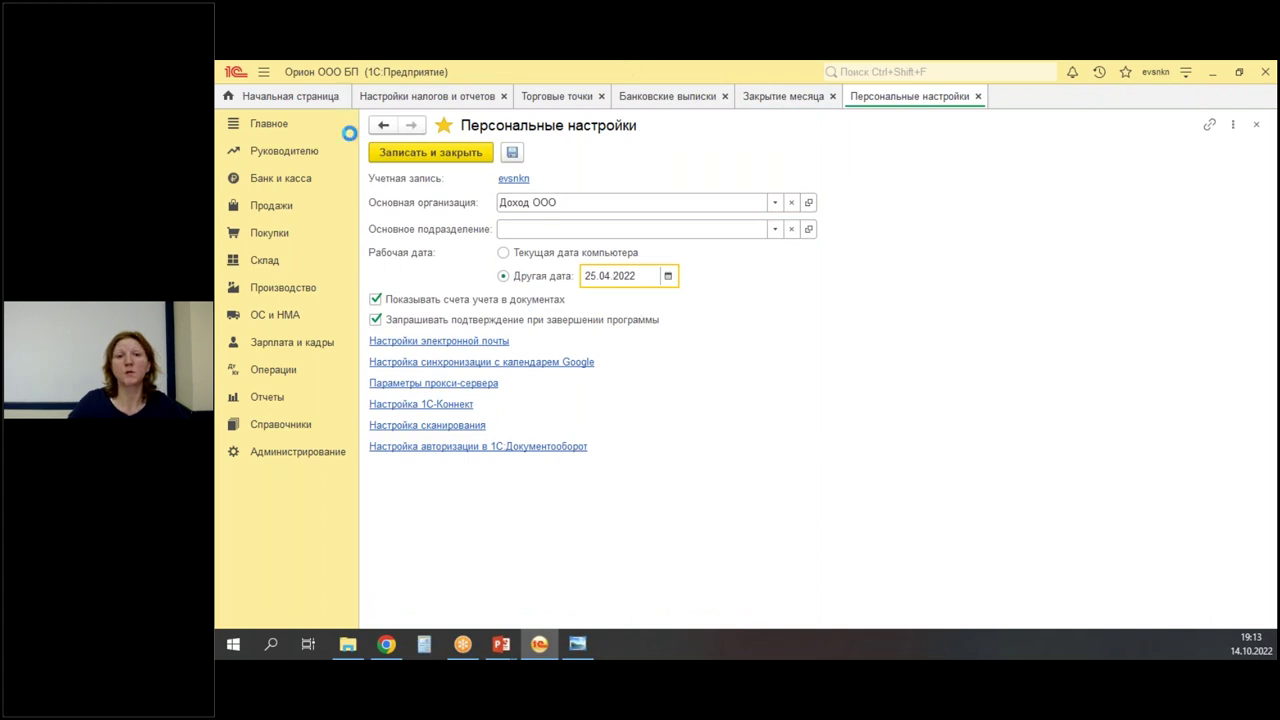
{"action": "left_click", "coordinate": [430, 152]}
Create payment orders for the accrued Налог при УСН (доходы) and Торговый сбор as of 25.04.2022.
{"action": "left_click", "coordinate": [280, 178]}
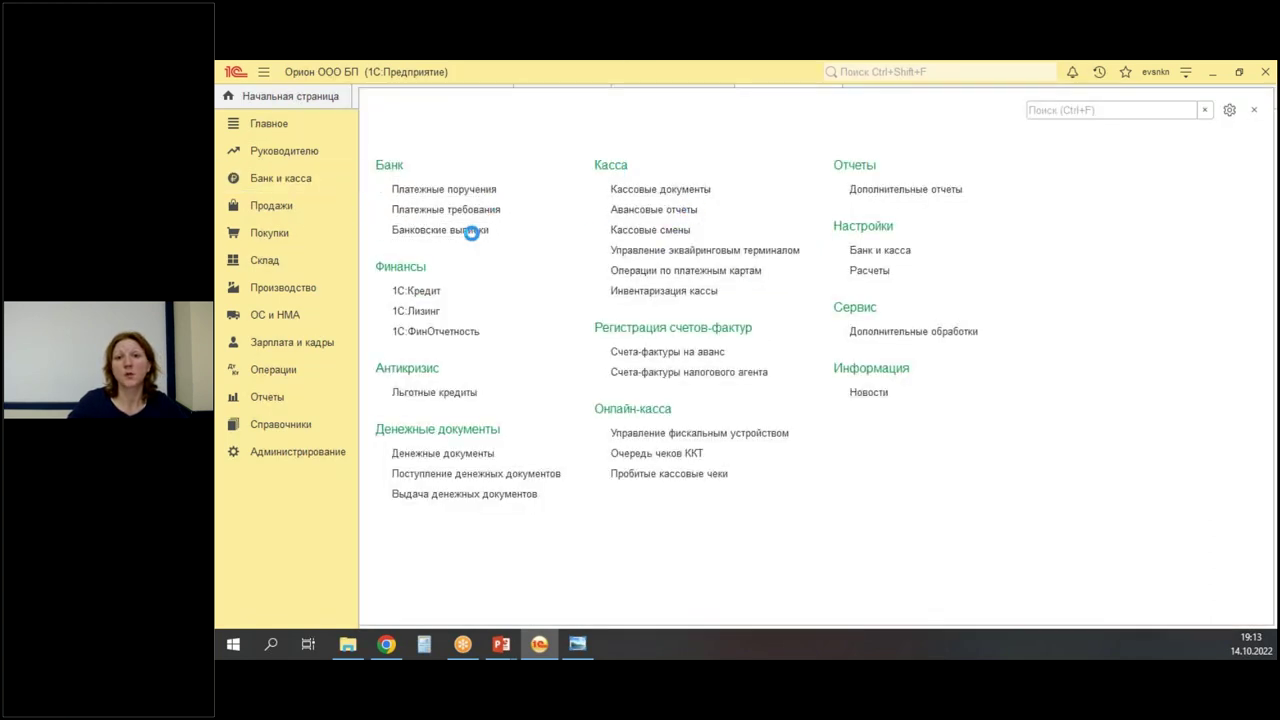
{"action": "left_click", "coordinate": [455, 190]}
{"action": "left_click", "coordinate": [603, 208]}
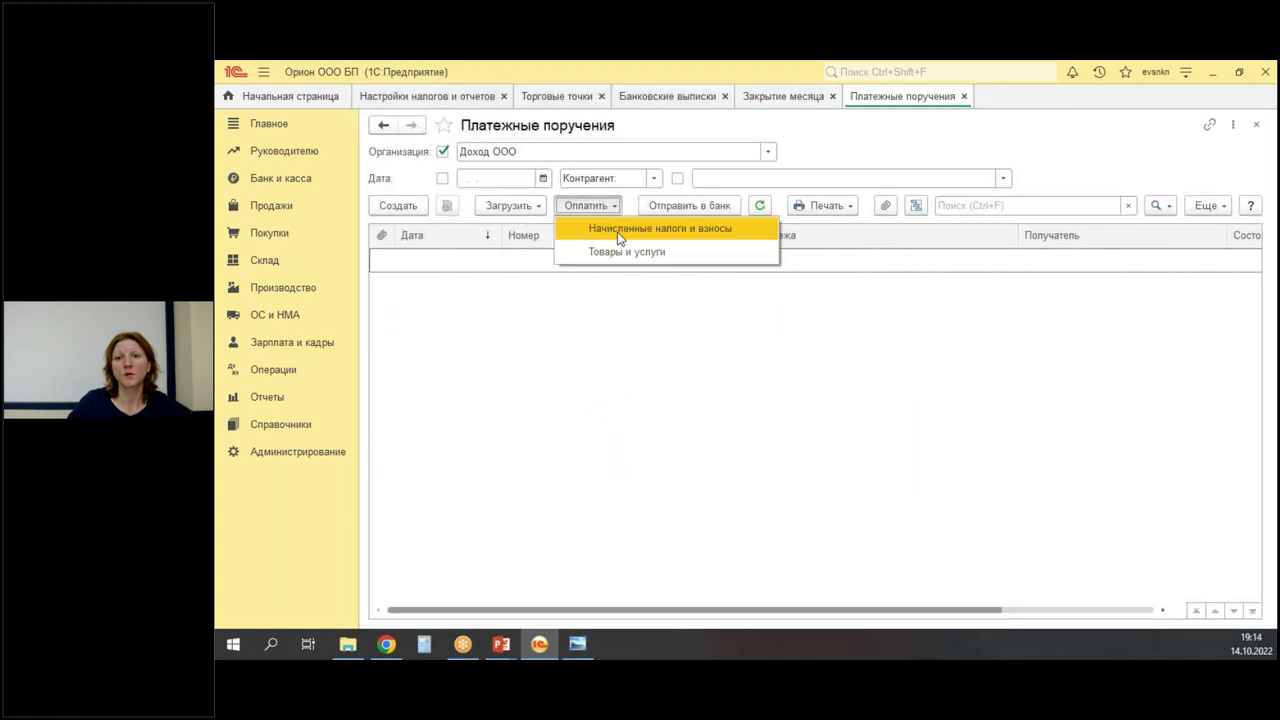
{"action": "left_click", "coordinate": [617, 232]}
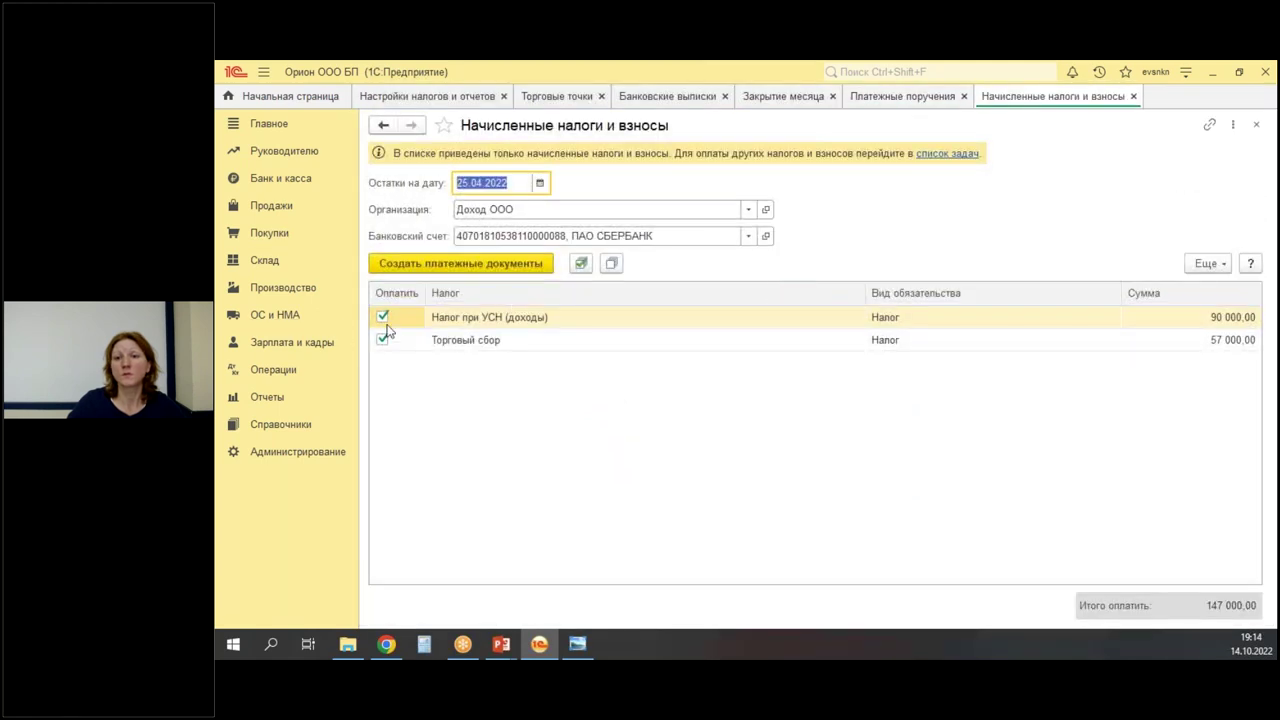
{"action": "left_click", "coordinate": [417, 265]}
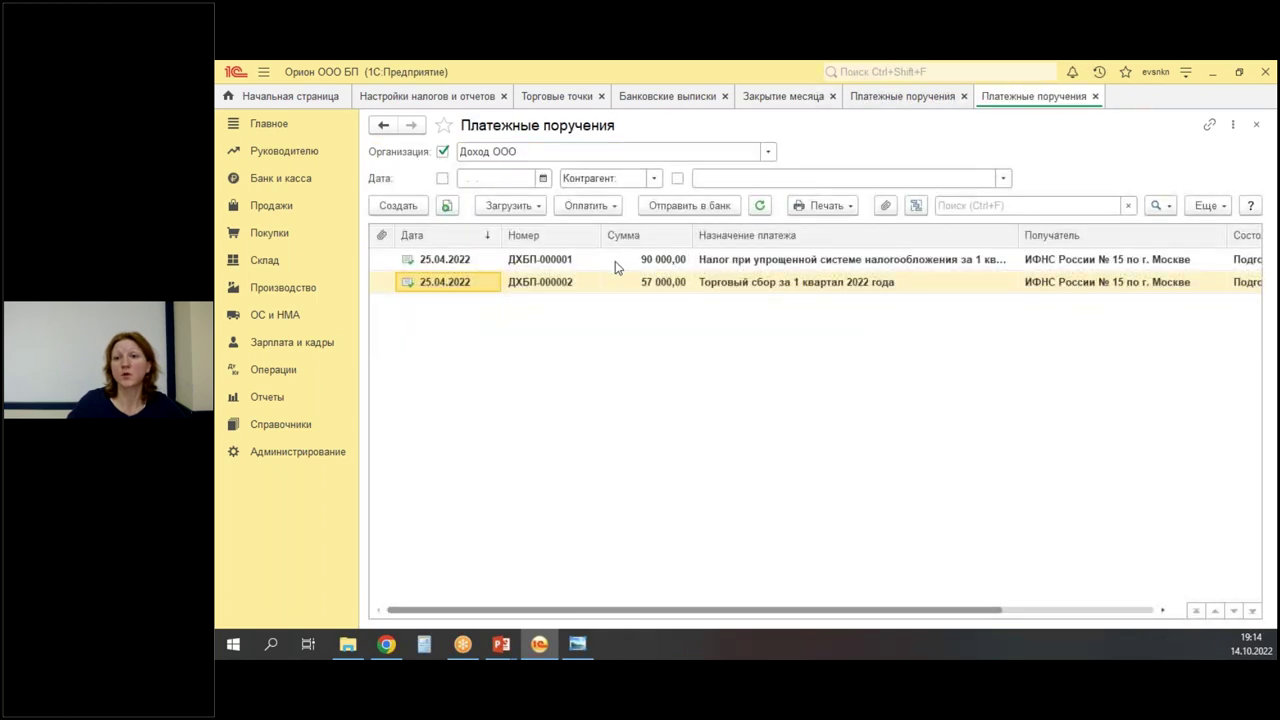
Create and post a Списание с расчетного счета based on each of the УСН tax and trade fee payment orders.
{"action": "right_click", "coordinate": [617, 262]}
{"action": "mouse_move", "coordinate": [732, 578]}
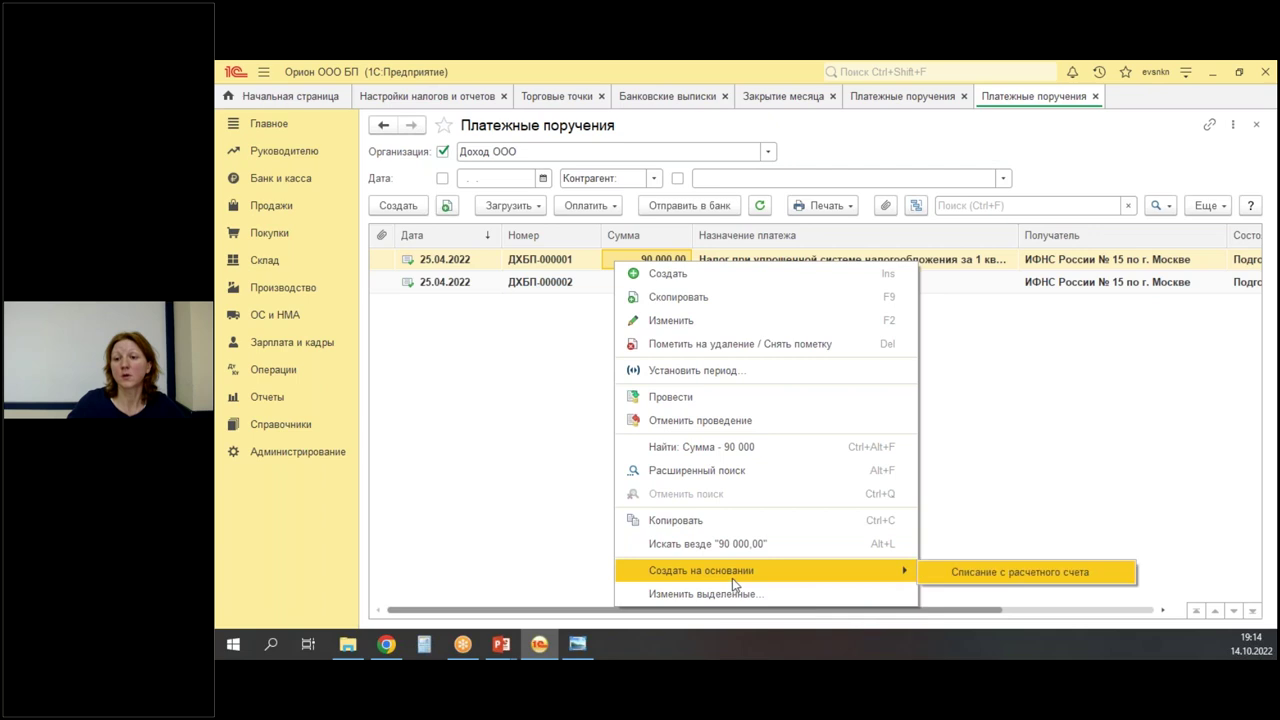
{"action": "left_click", "coordinate": [968, 572]}
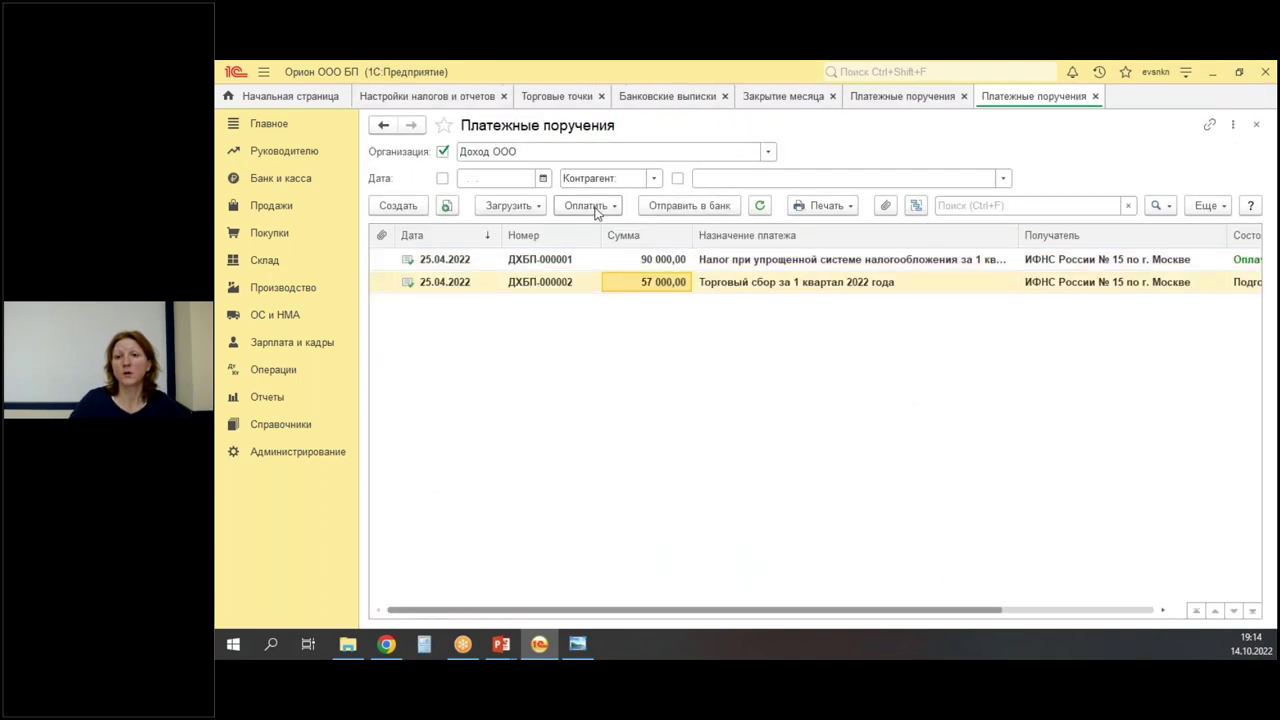
{"action": "right_click", "coordinate": [649, 286]}
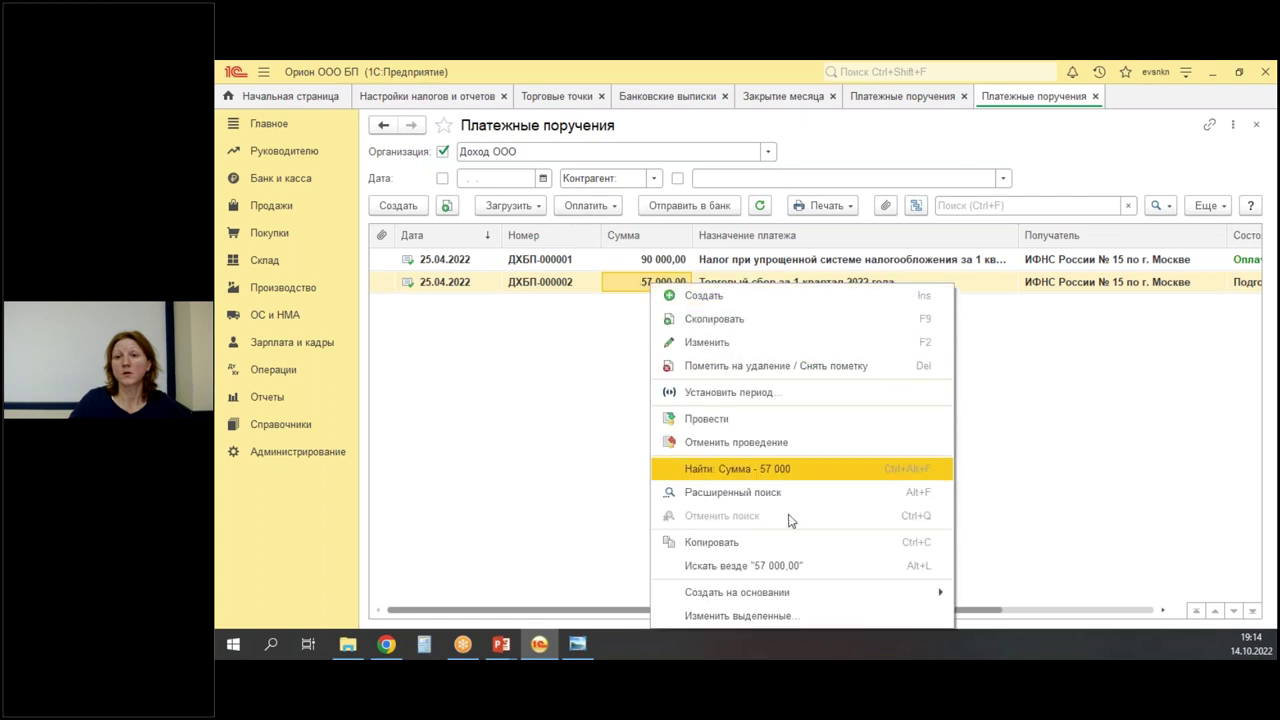
{"action": "mouse_move", "coordinate": [953, 580]}
{"action": "left_click", "coordinate": [1032, 590]}
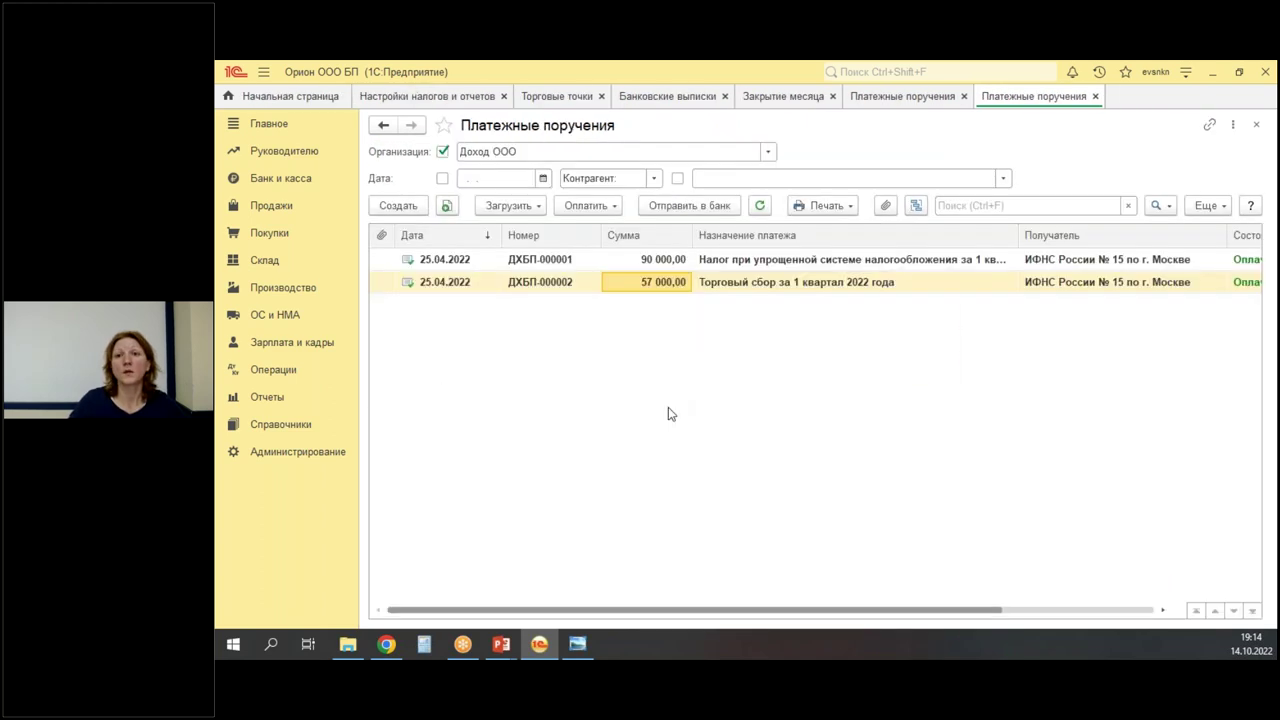
In the bank statements, set Аванс в НУ on the 20.04.2022 receipt to Доход от деятельности на торговом сборе and post it.
{"action": "left_click", "coordinate": [666, 97]}
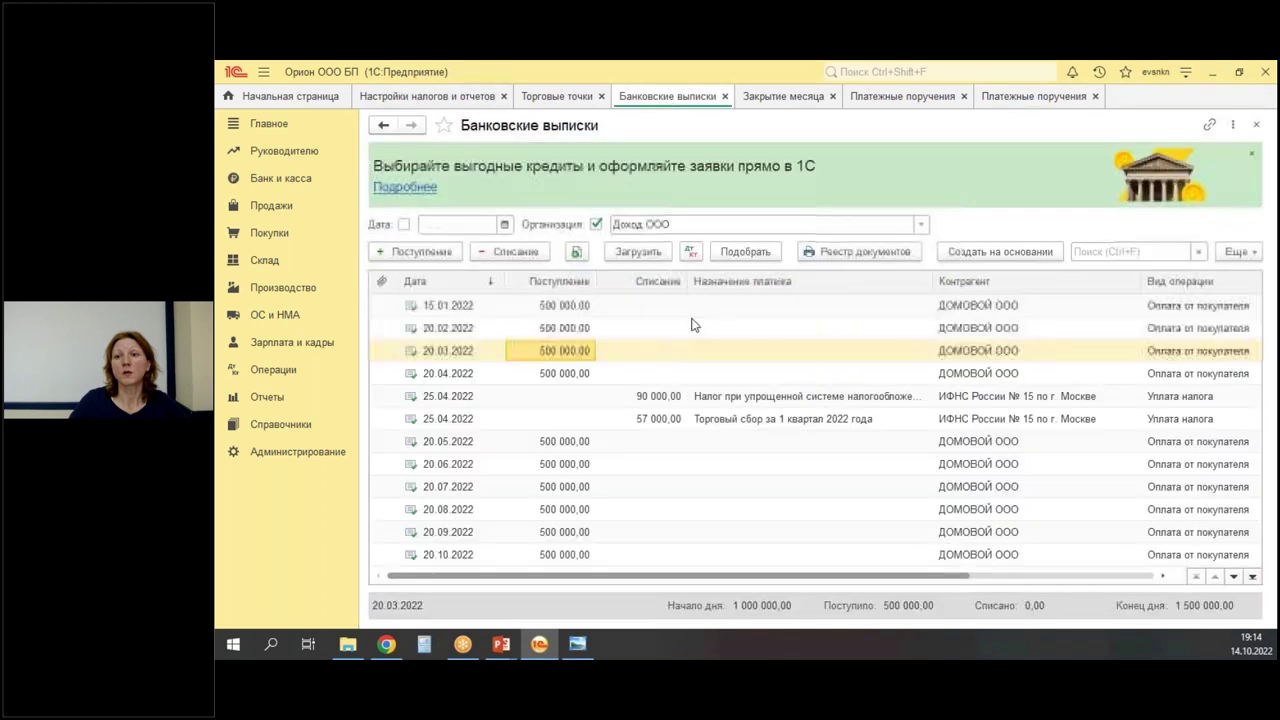
{"action": "left_click", "coordinate": [521, 377]}
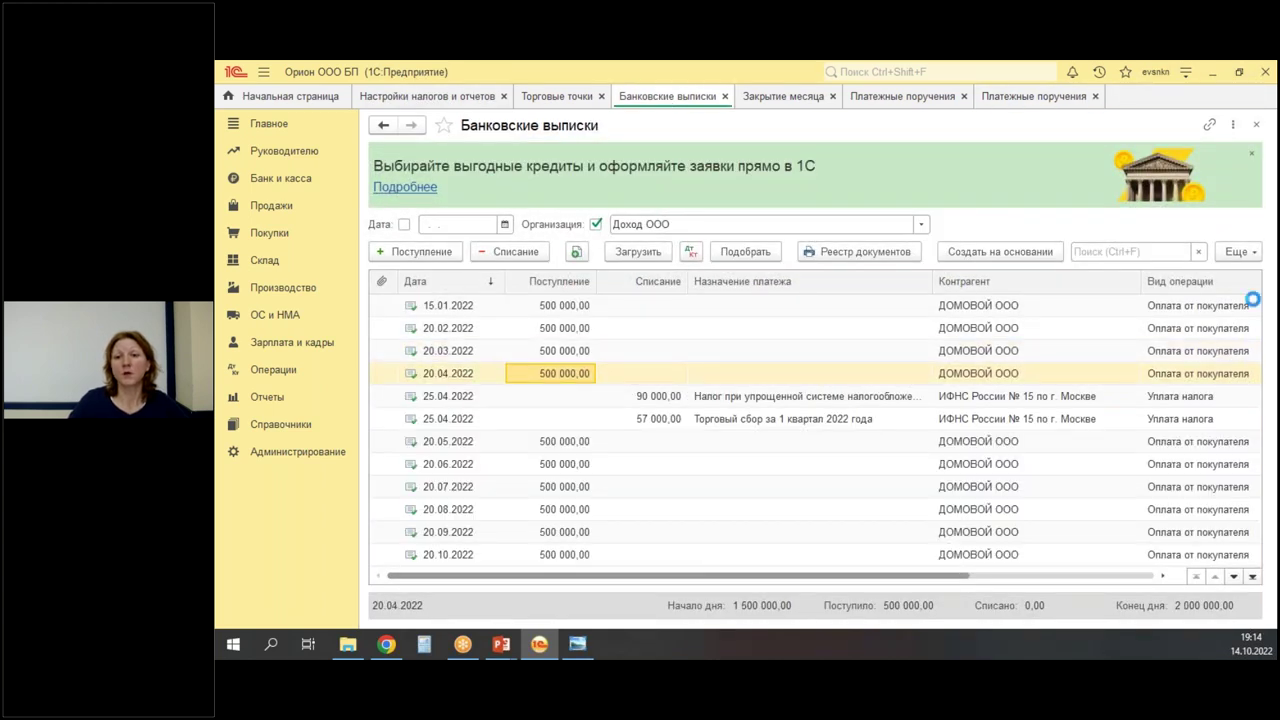
{"action": "left_click", "coordinate": [560, 472]}
{"action": "left_click", "coordinate": [560, 540]}
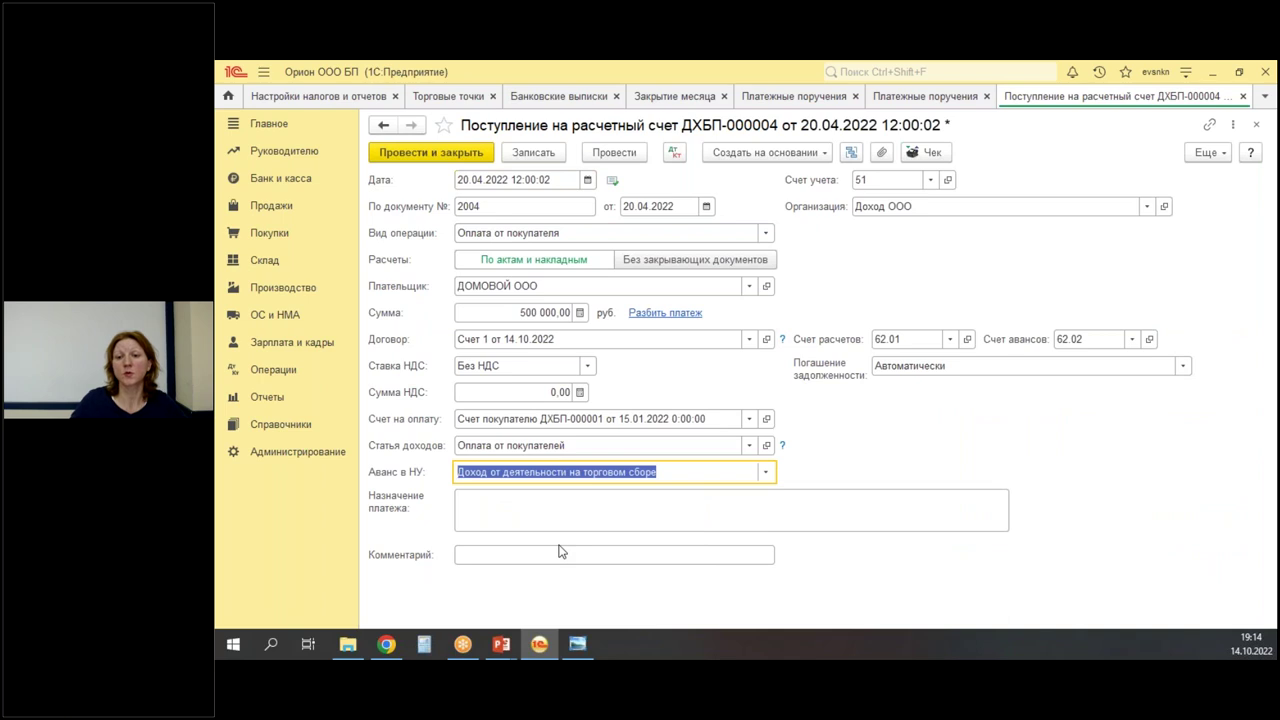
{"action": "key", "text": "ctrl+Return"}
Set Аванс в НУ on the 20.05.2022 bank receipt to Доход от деятельности на торговом сборе and post it.
{"action": "key", "text": "Down"}
{"action": "key", "text": "Down"}
{"action": "key", "text": "Down"}
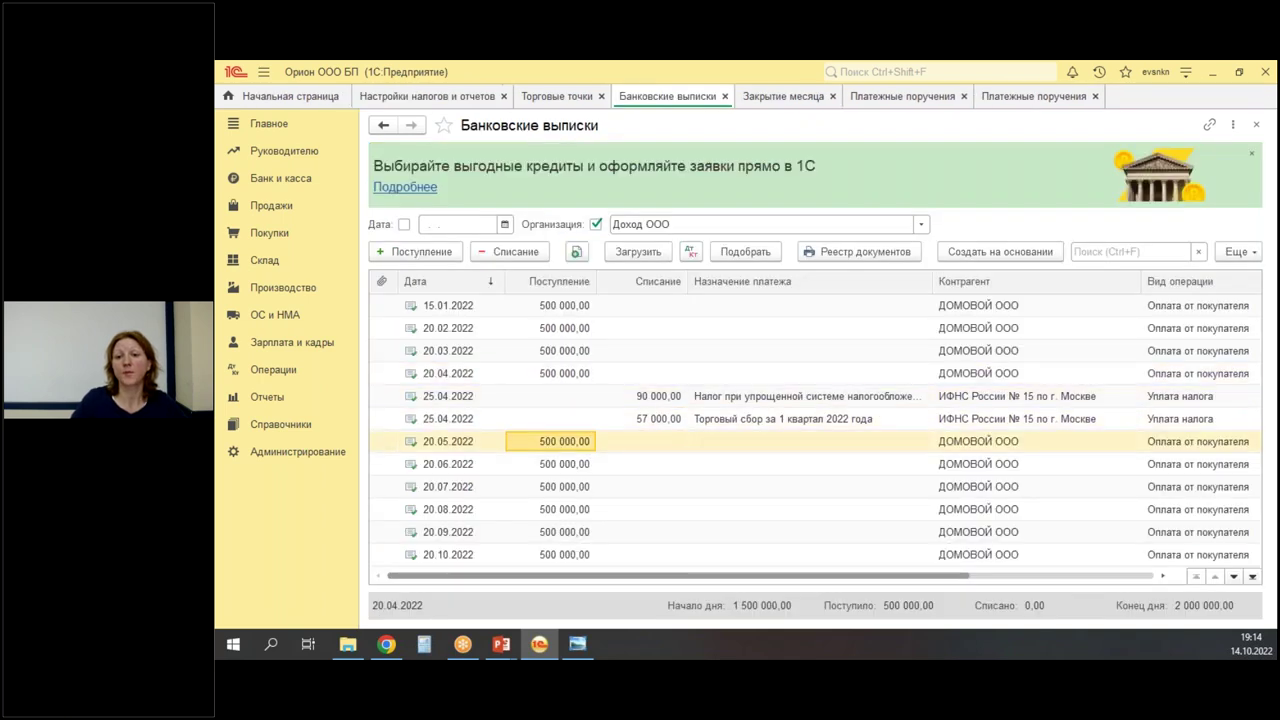
{"action": "key", "text": "Return"}
{"action": "left_click", "coordinate": [510, 472]}
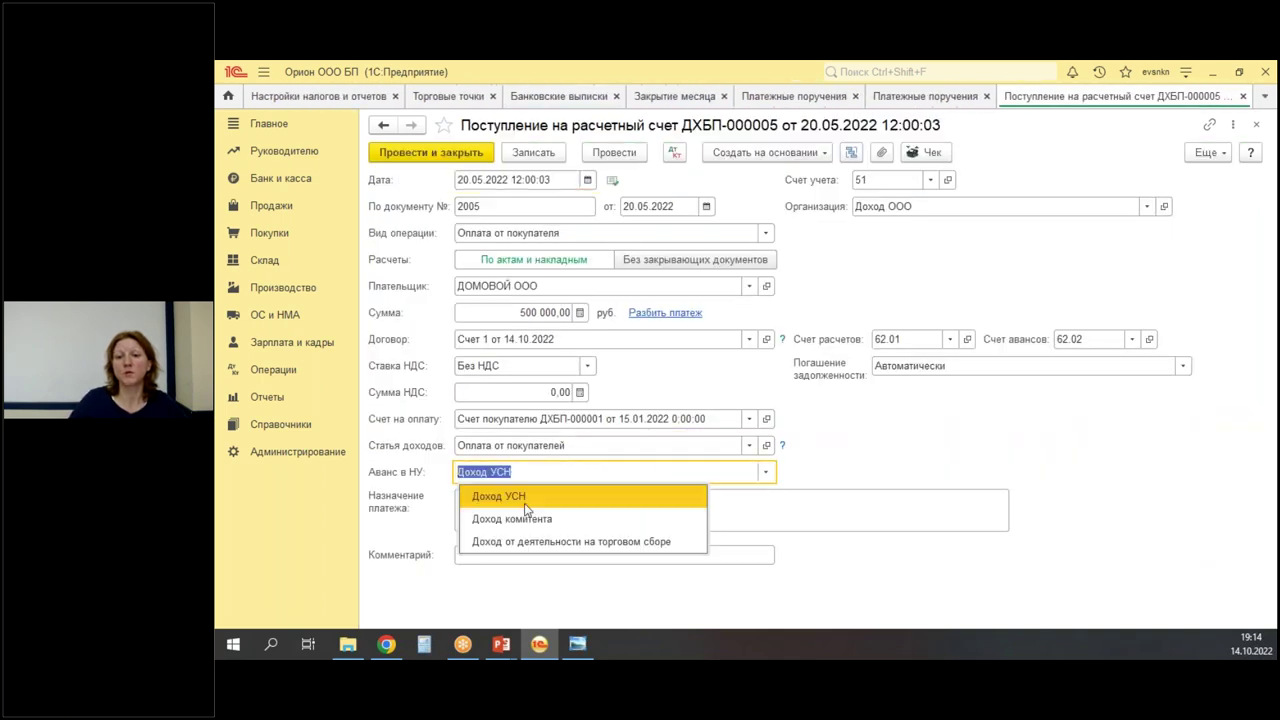
{"action": "left_click", "coordinate": [533, 537]}
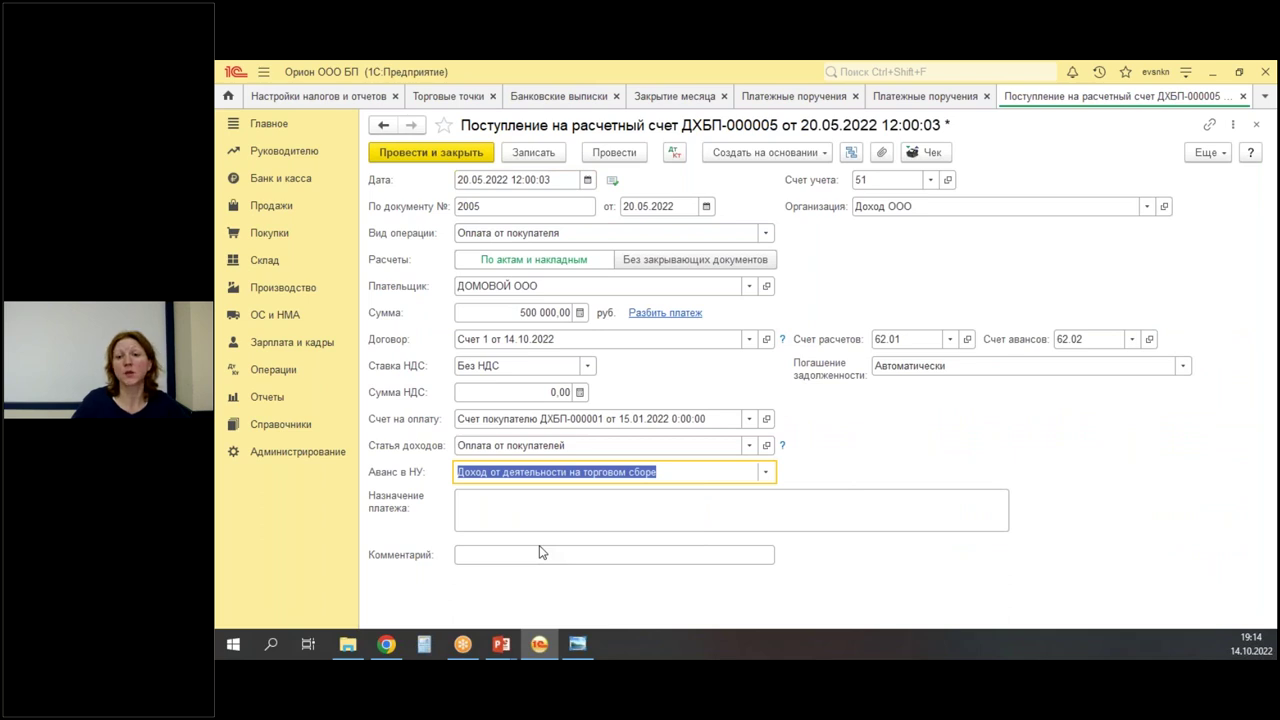
{"action": "key", "text": "ctrl+Return"}
Set Аванс в НУ on the 20.06.2022 bank receipt to Доход от деятельности на торговом сборе and post it.
{"action": "key", "text": "Down"}
{"action": "key", "text": "Return"}
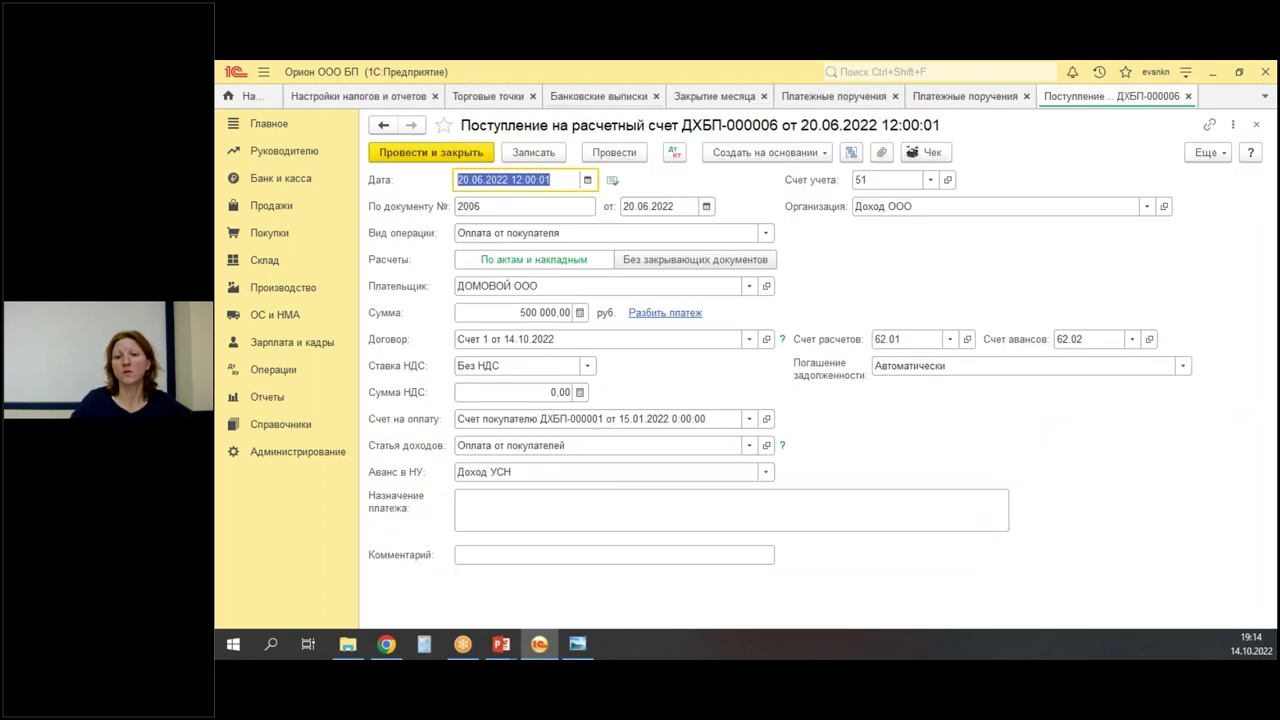
{"action": "left_click", "coordinate": [530, 472]}
{"action": "left_click", "coordinate": [550, 540]}
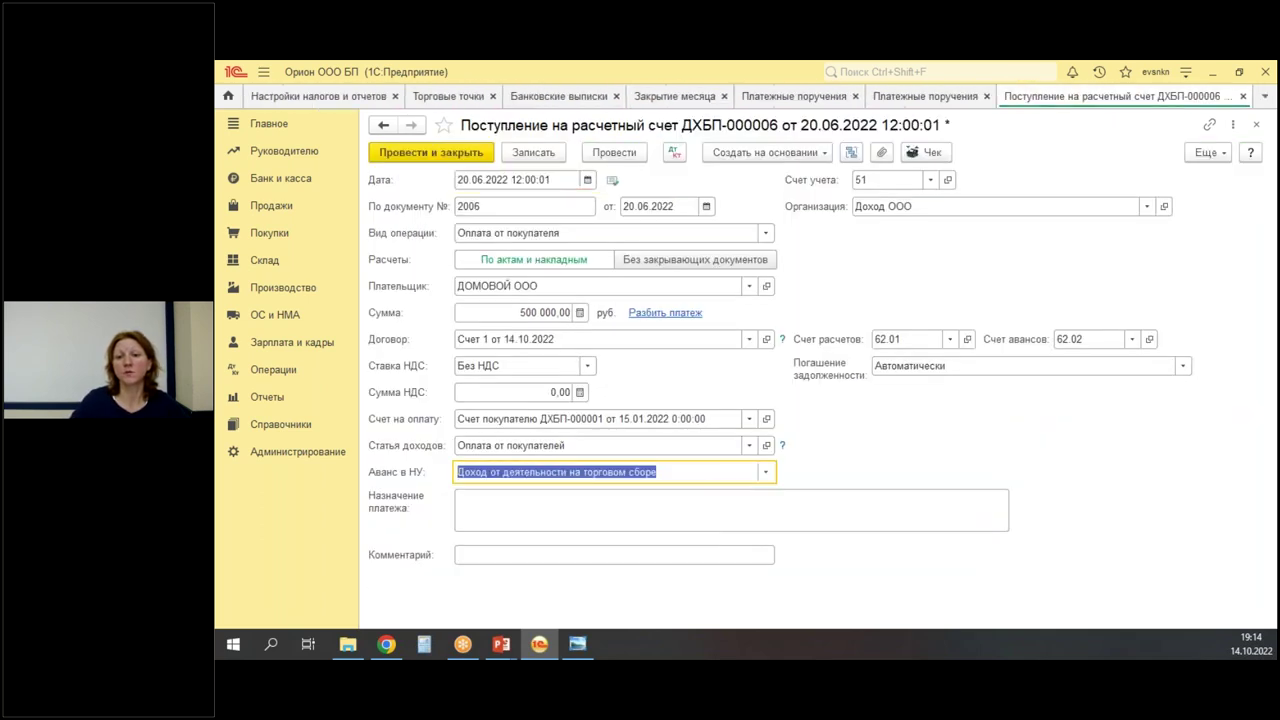
{"action": "key", "text": "ctrl+Return"}
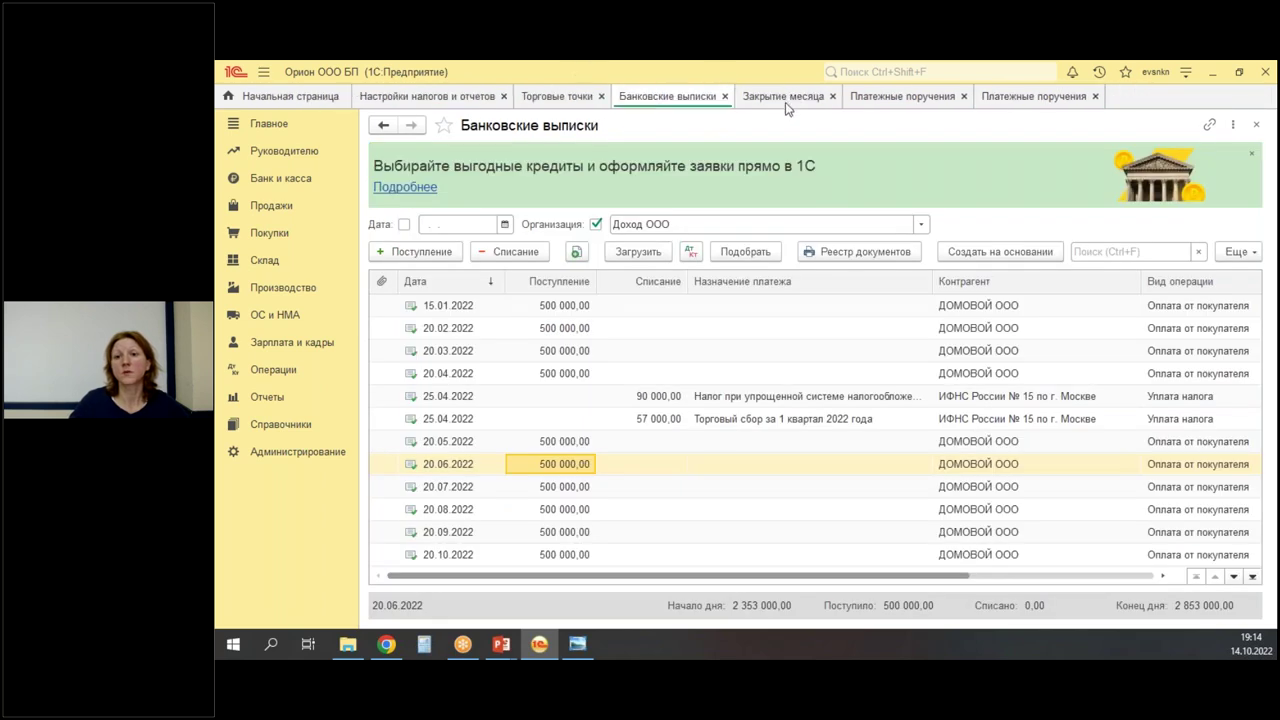
Run the month closing for Апрель 2022 and Май 2022 for Доход ООО and proceed to Июнь 2022.
{"action": "left_click", "coordinate": [786, 97]}
{"action": "left_click", "coordinate": [572, 157]}
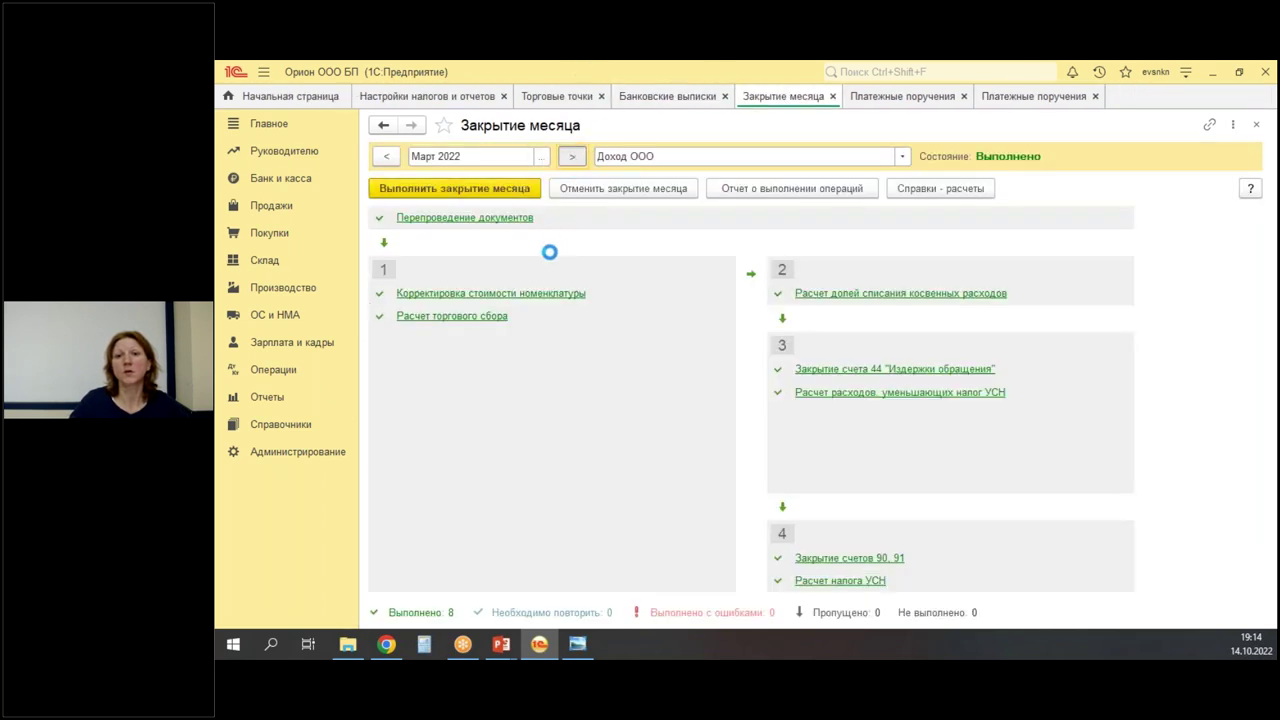
{"action": "left_click", "coordinate": [395, 188]}
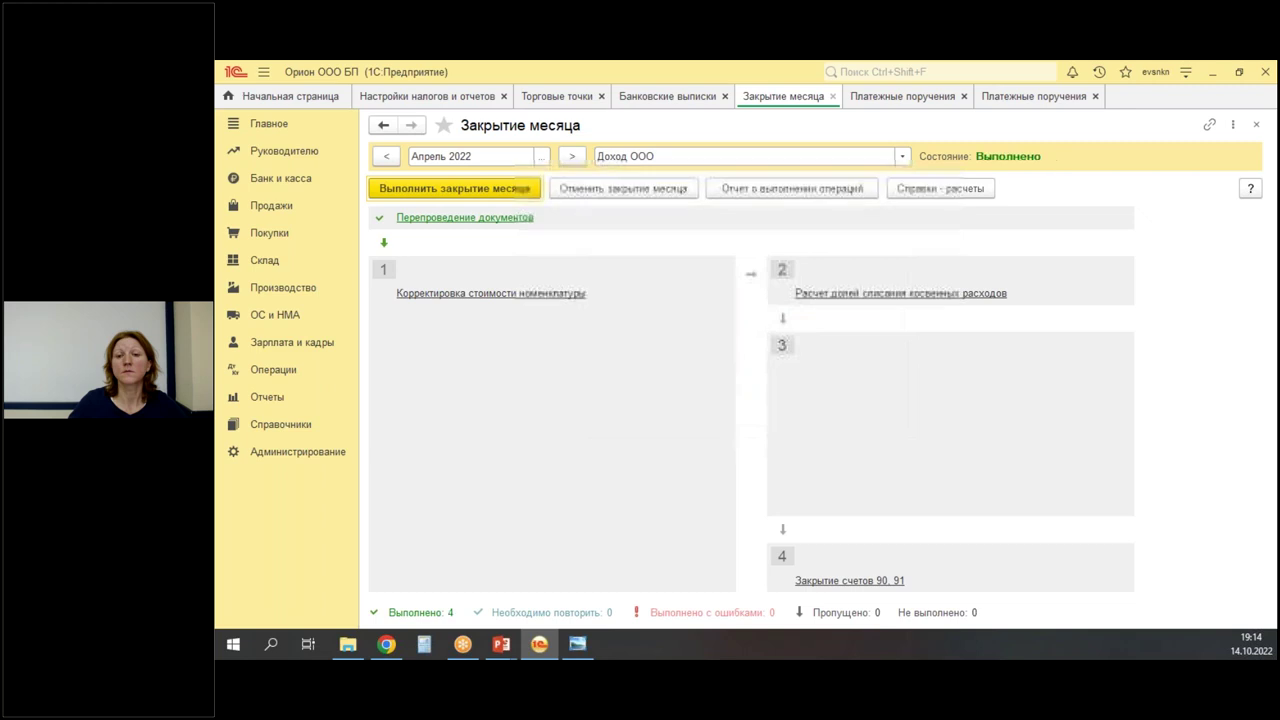
{"action": "left_click", "coordinate": [677, 367]}
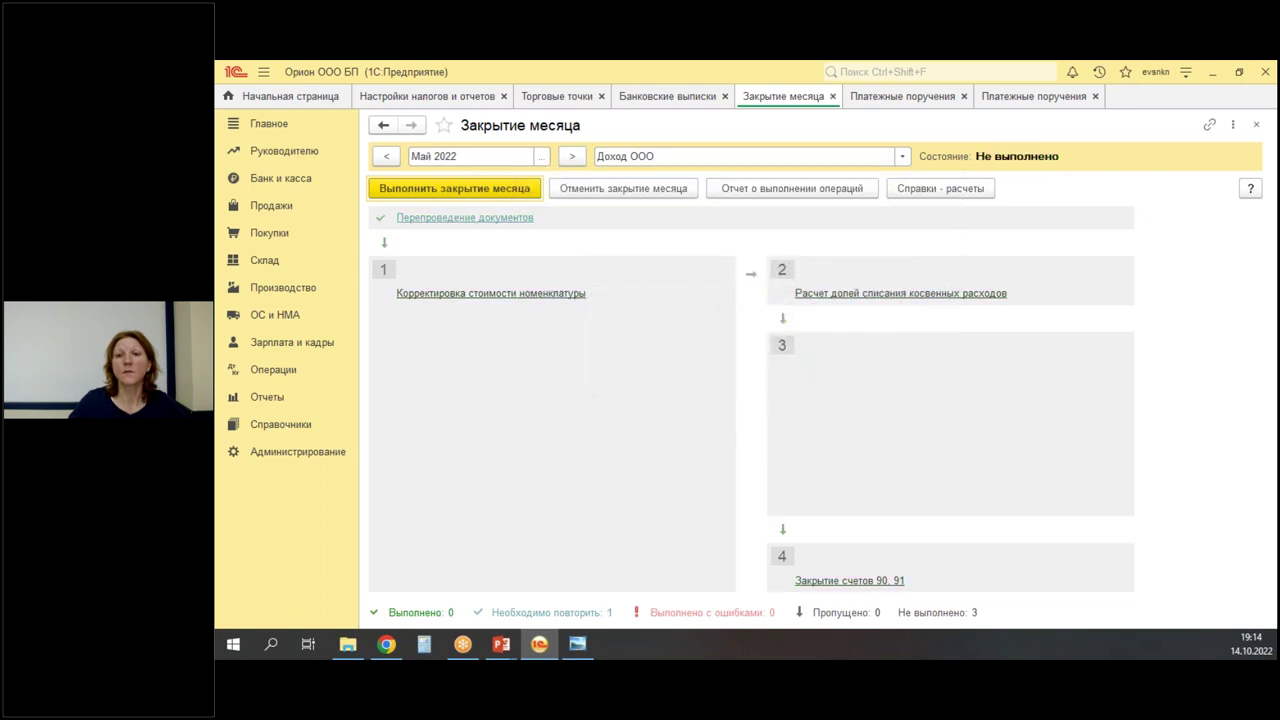
{"action": "left_click", "coordinate": [444, 190]}
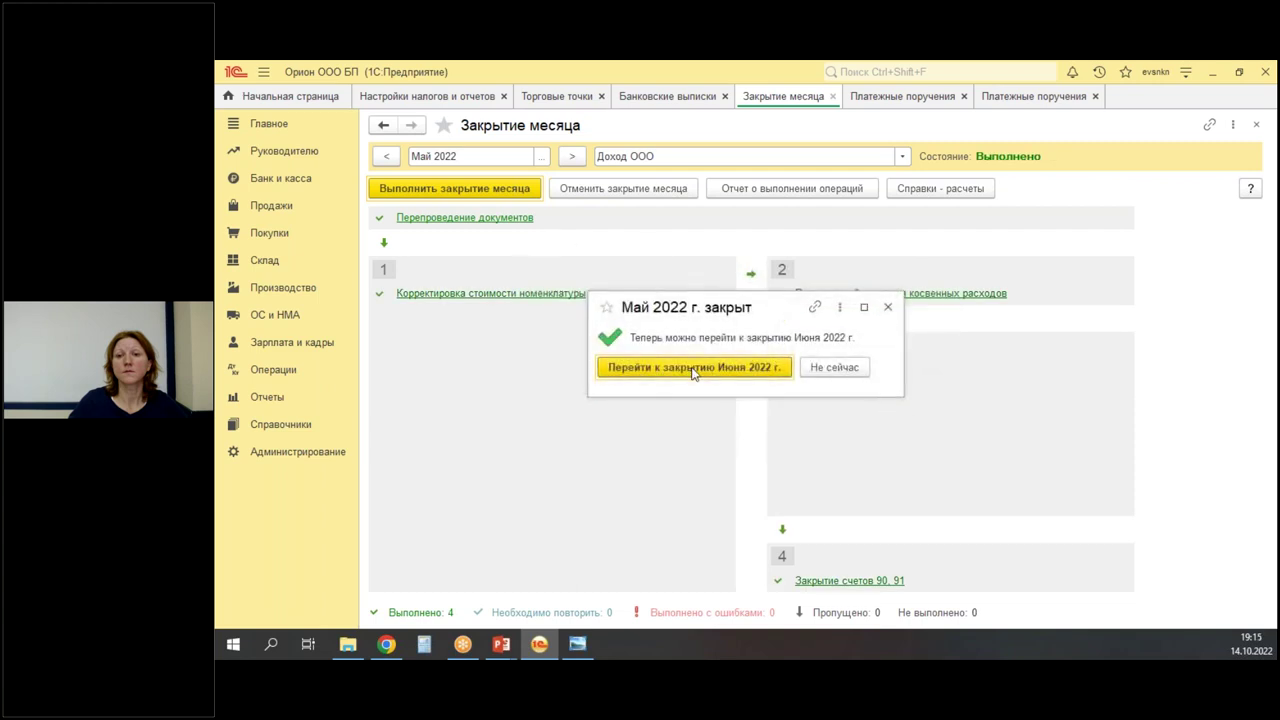
{"action": "left_click", "coordinate": [694, 371]}
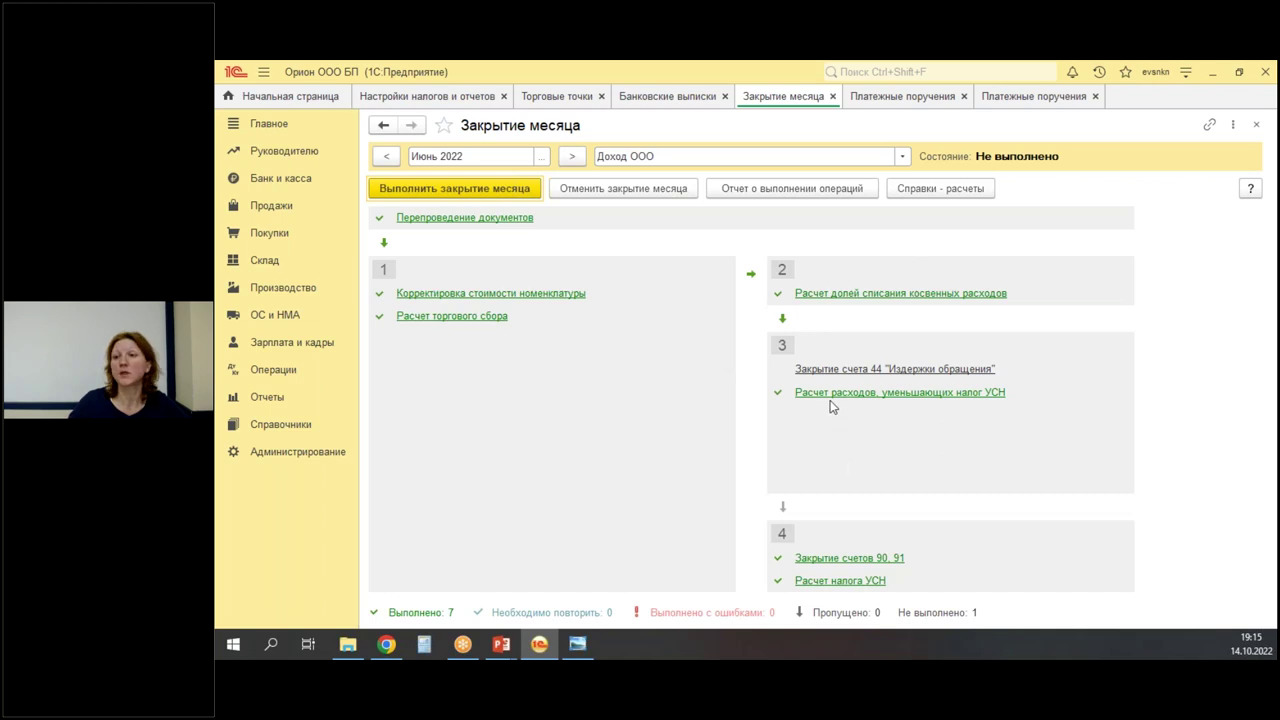
Cancel the June 2022 closing operations after Расчет долей списания косвенных расходов and run the June closing again.
{"action": "left_click", "coordinate": [825, 296]}
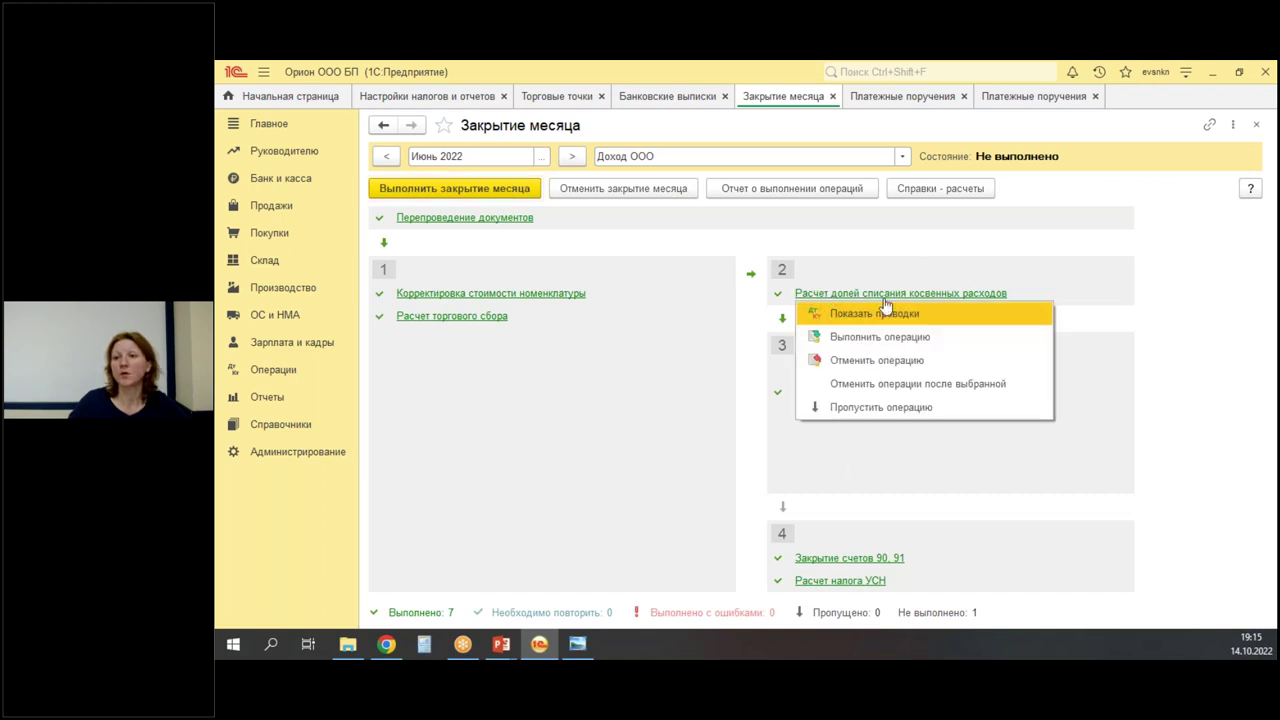
{"action": "left_click", "coordinate": [864, 385]}
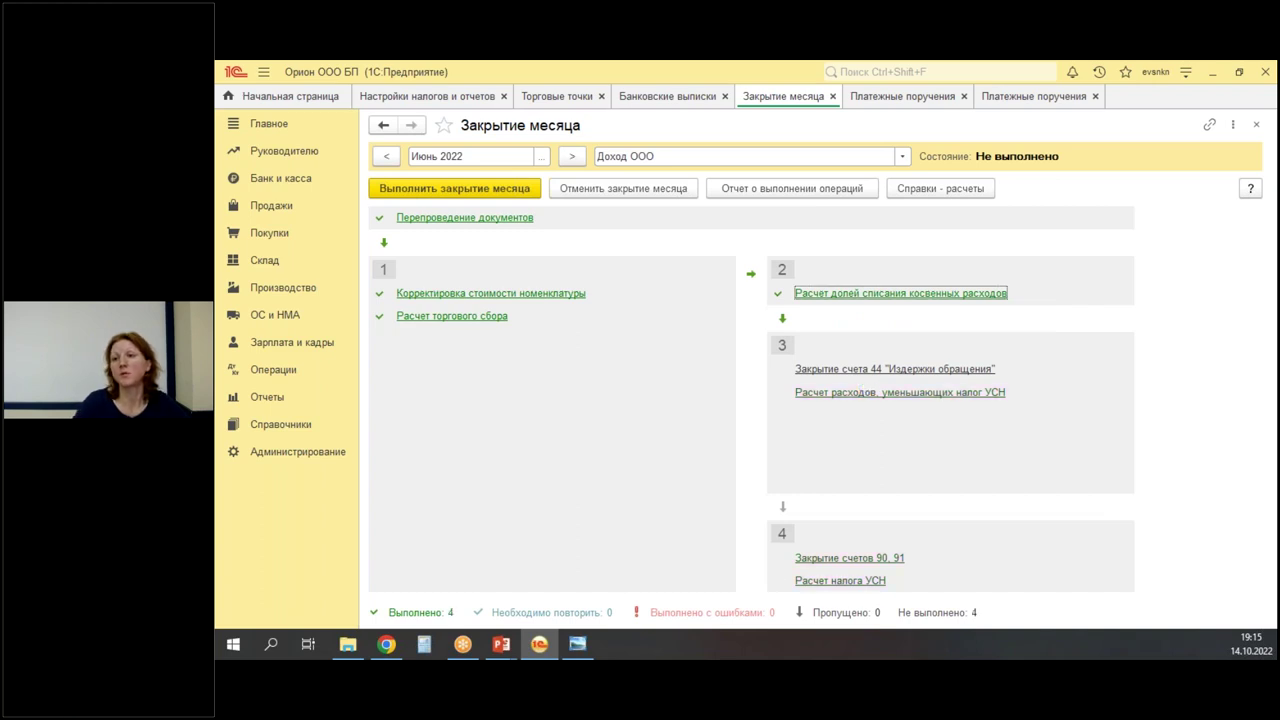
{"action": "left_click", "coordinate": [466, 195]}
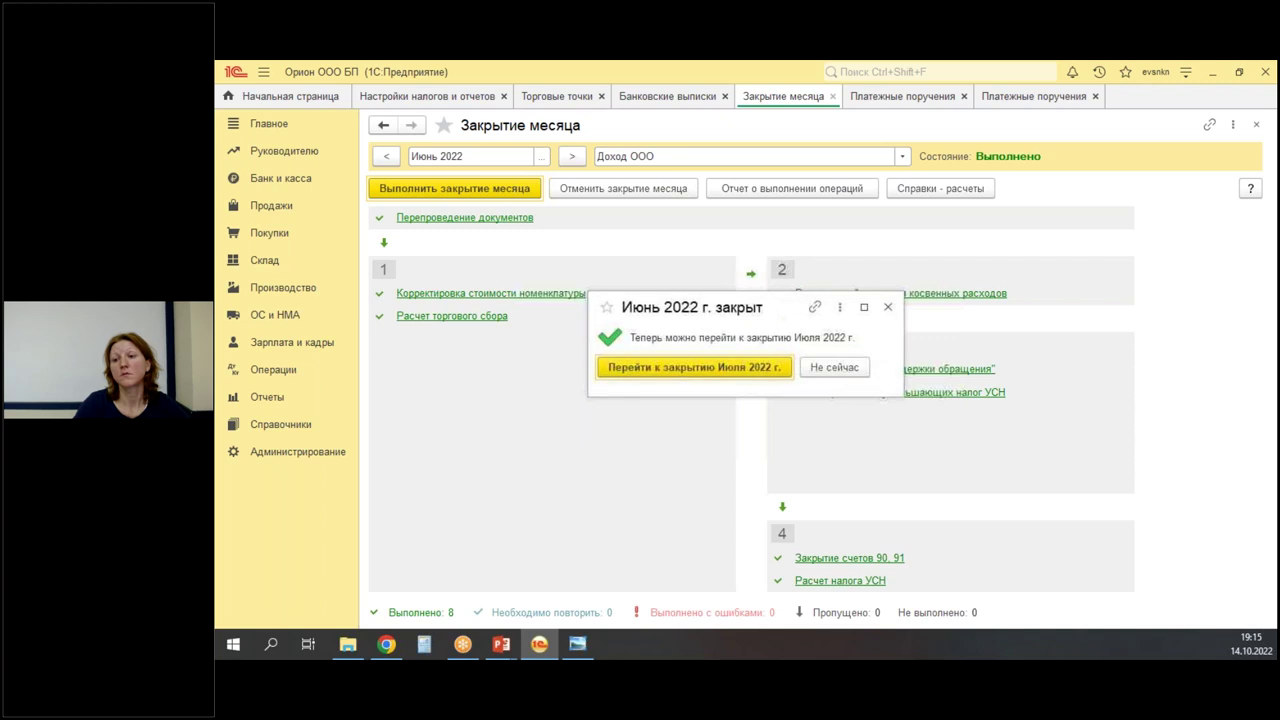
{"action": "left_click", "coordinate": [888, 308]}
Review the postings of the June 2022 Расчет торгового сбора operation.
{"action": "right_click", "coordinate": [437, 318]}
{"action": "left_click", "coordinate": [486, 354]}
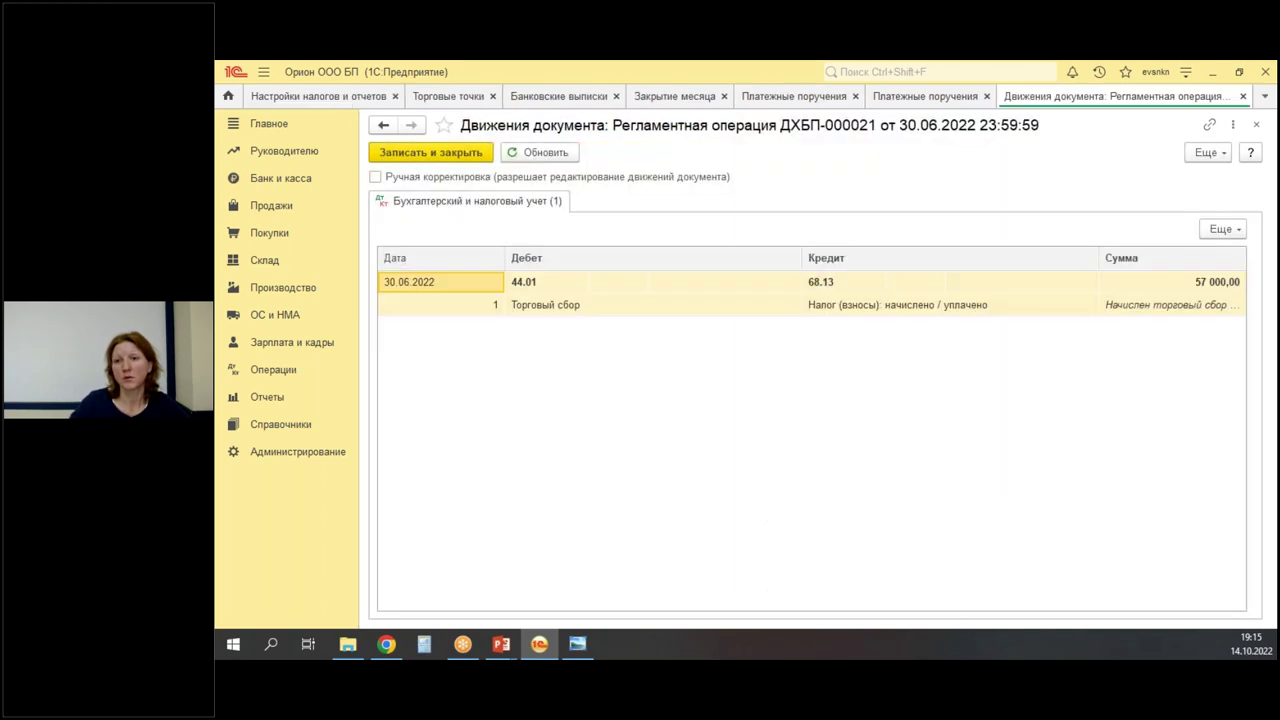
{"action": "key", "text": "Escape"}
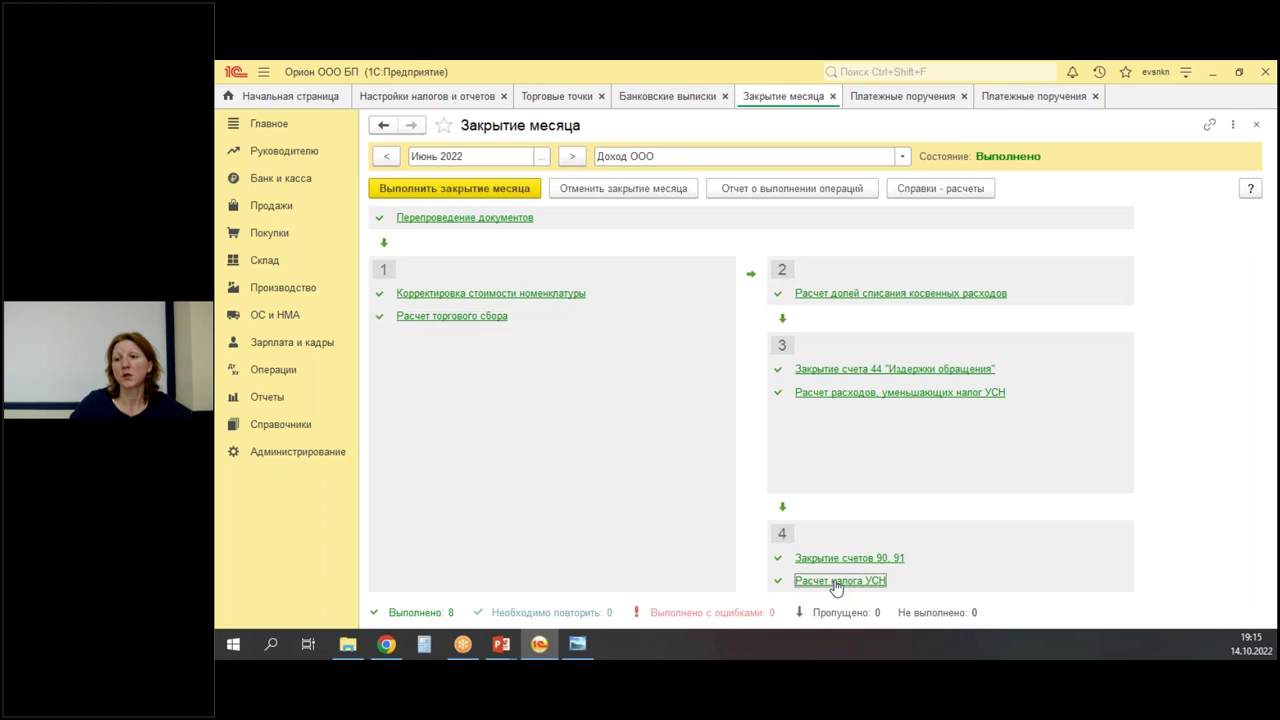
Open the УСН advance payment calculation for 1 полугодие 2022 and verify it in the calculator as 3000000 × 0,06 minus 57000.
{"action": "right_click", "coordinate": [803, 586]}
{"action": "left_click", "coordinate": [872, 521]}
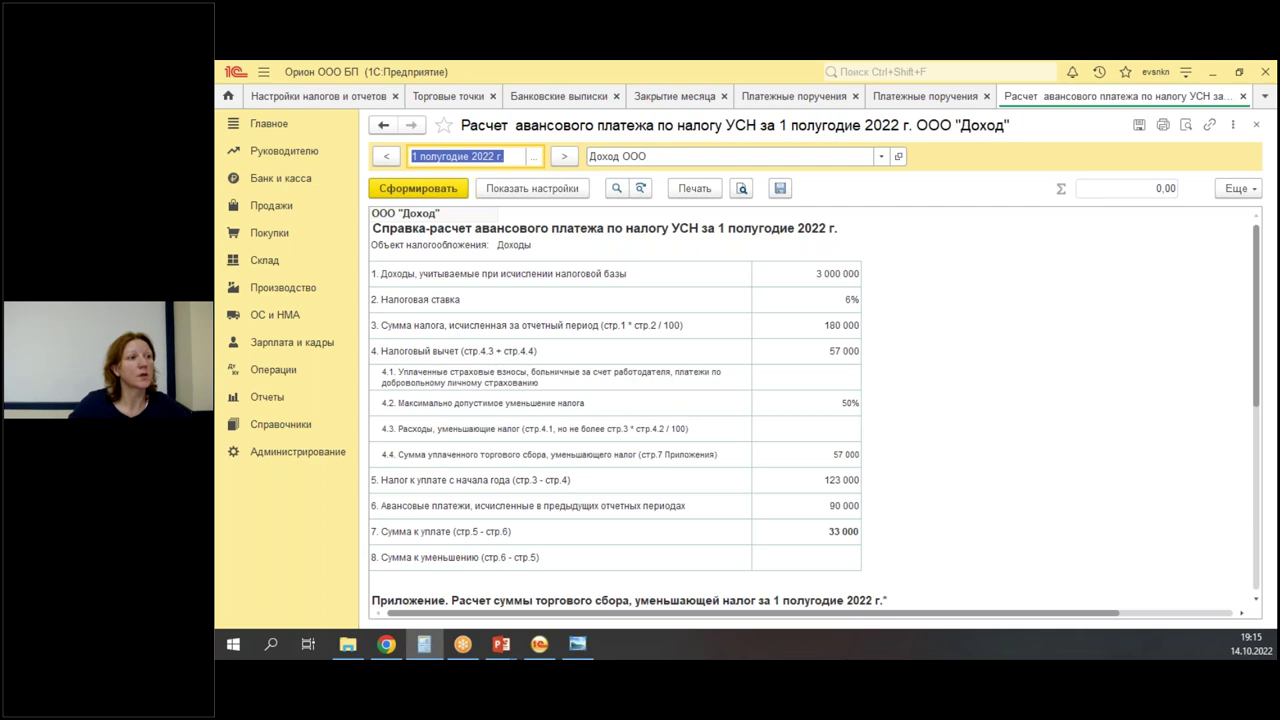
{"action": "left_click", "coordinate": [424, 644]}
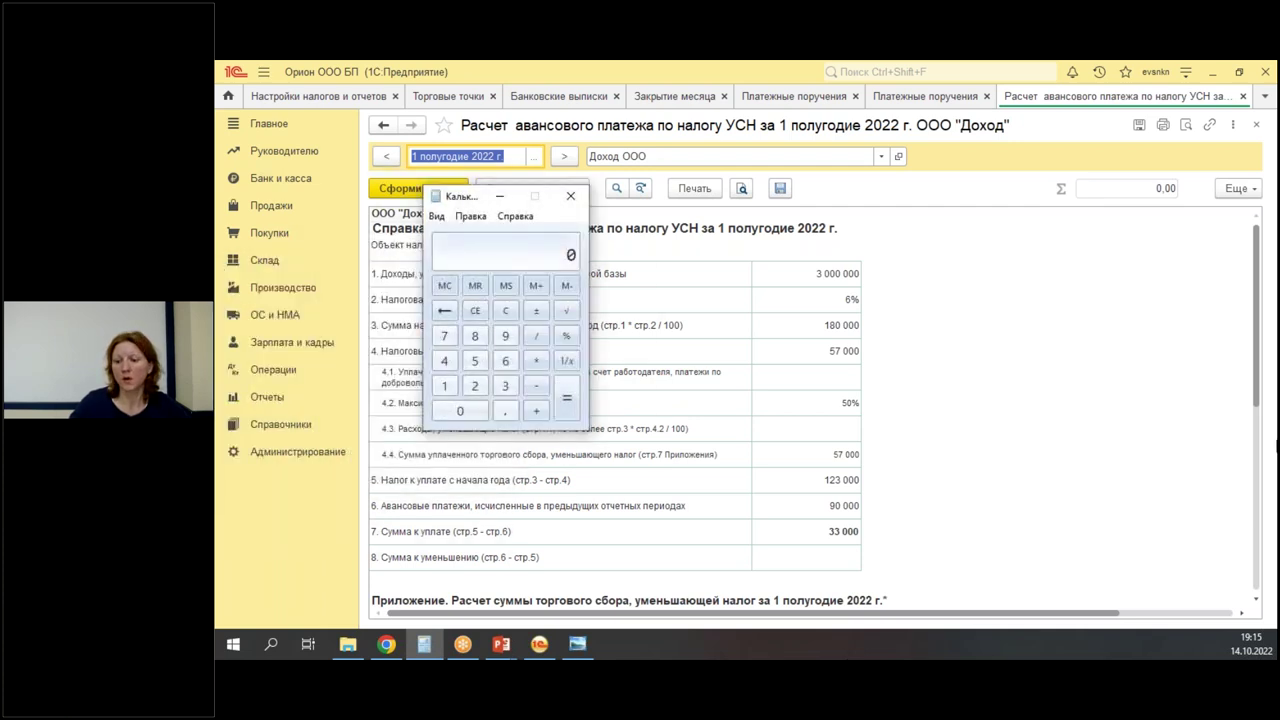
{"action": "type", "text": "3000000"}
{"action": "key", "text": "asterisk"}
{"action": "type", "text": "0,06"}
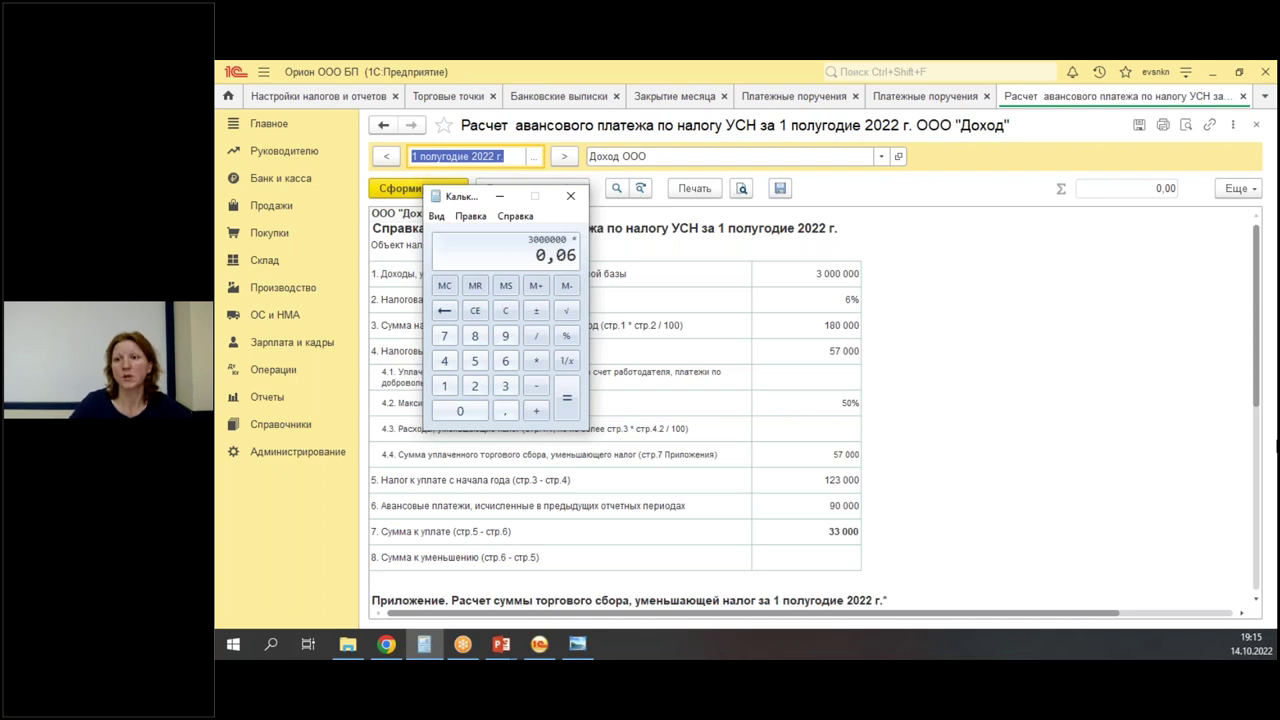
{"action": "key", "text": "Return"}
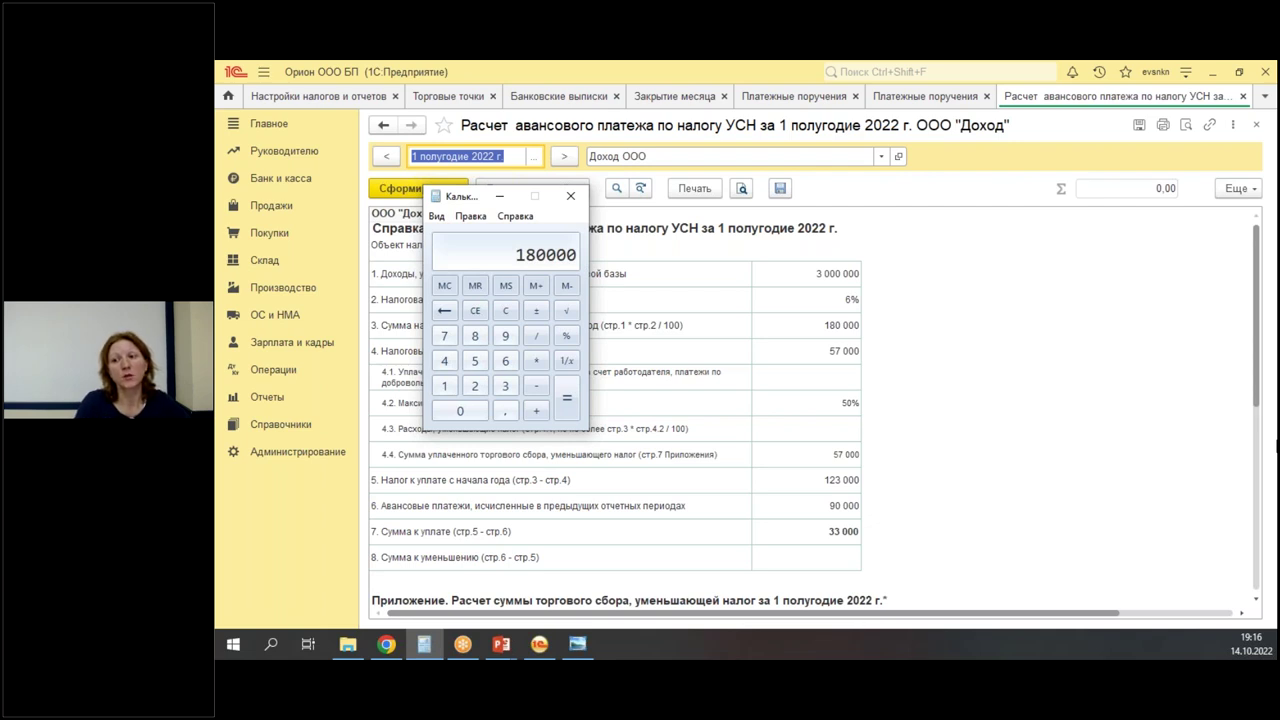
{"action": "key", "text": "minus"}
{"action": "type", "text": "57000"}
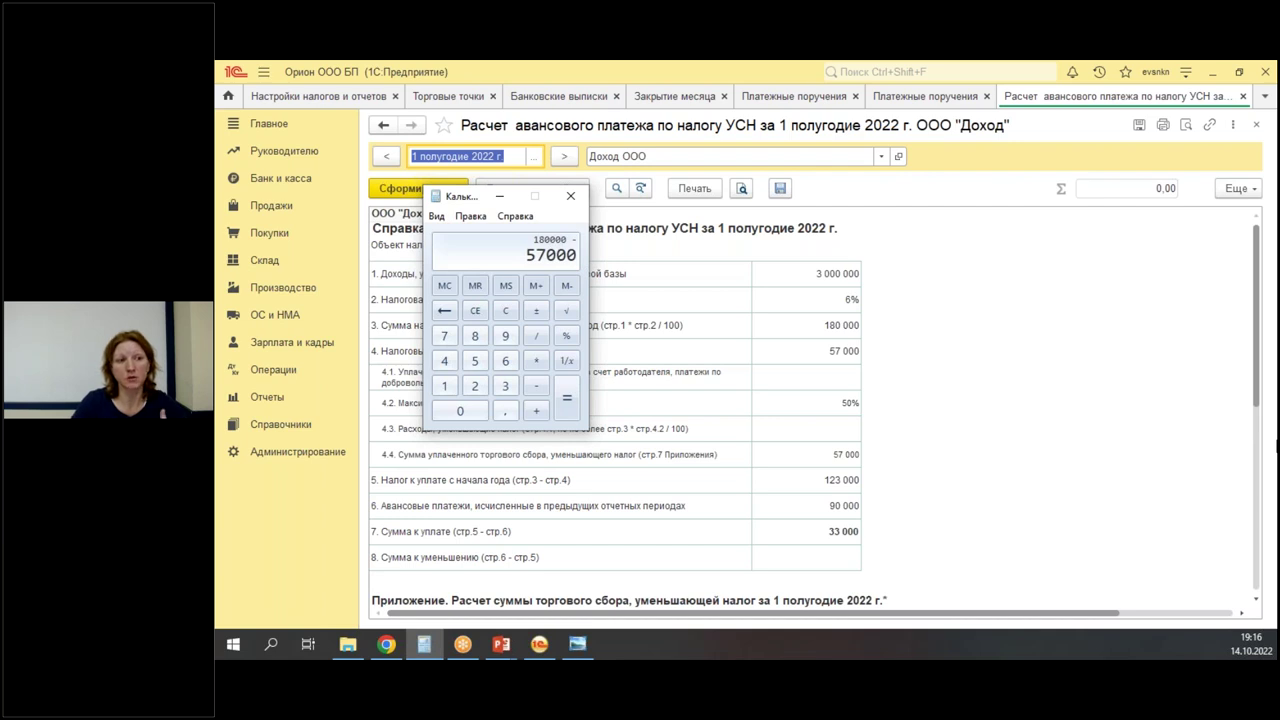
{"action": "key", "text": "Return"}
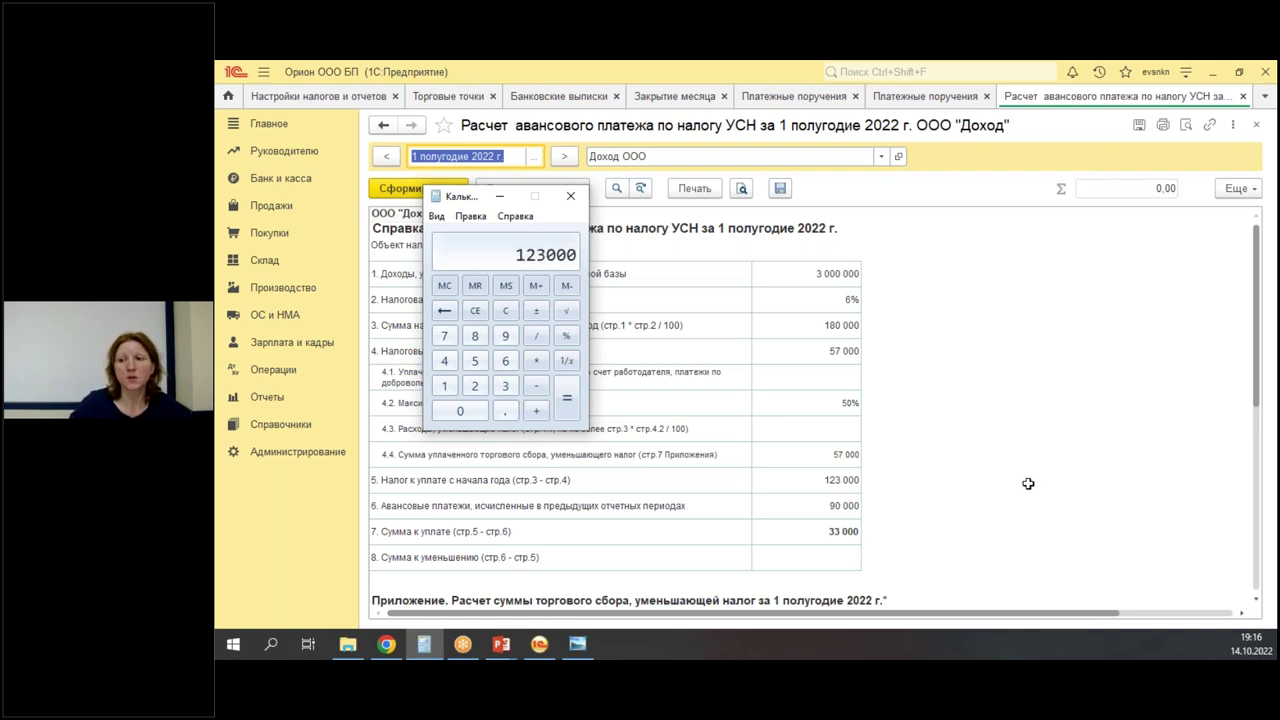
{"action": "mouse_move", "coordinate": [812, 465]}
{"action": "left_mouse_down"}
{"action": "mouse_move", "coordinate": [864, 494]}
{"action": "mouse_move", "coordinate": [828, 504]}
{"action": "mouse_move", "coordinate": [882, 537]}
{"action": "left_mouse_up"}
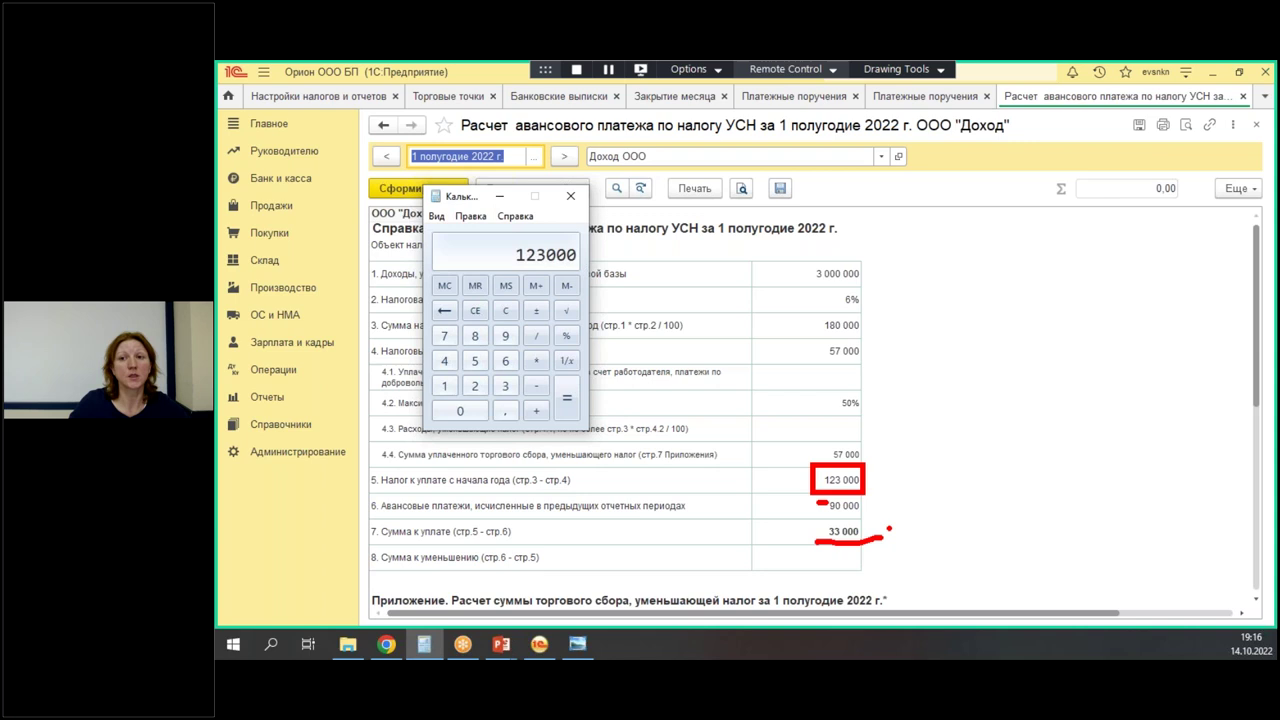
{"action": "key", "text": "Escape"}
{"action": "left_click", "coordinate": [570, 196]}
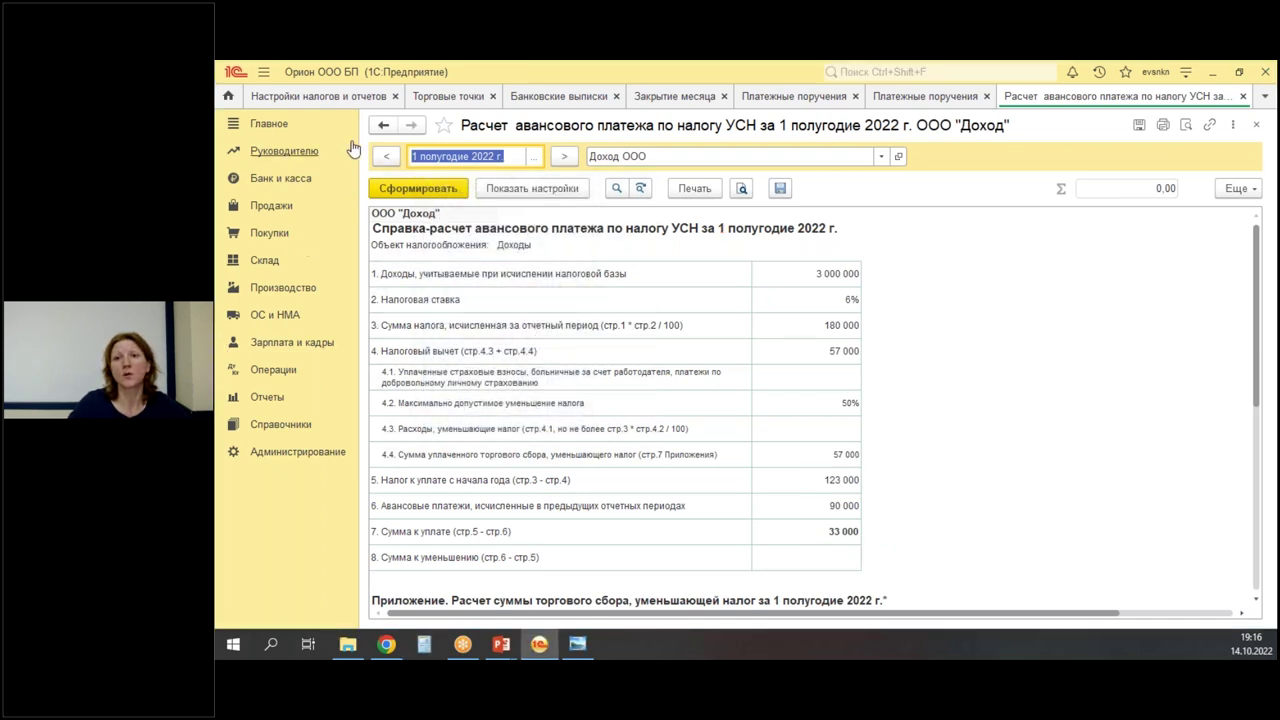
Generate the Оборотно-сальдовая ведомость of Доход ООО for 1 полугодие 2022 and examine the closing balances of accounts 68.12 and 68.13.
{"action": "left_click", "coordinate": [265, 370]}
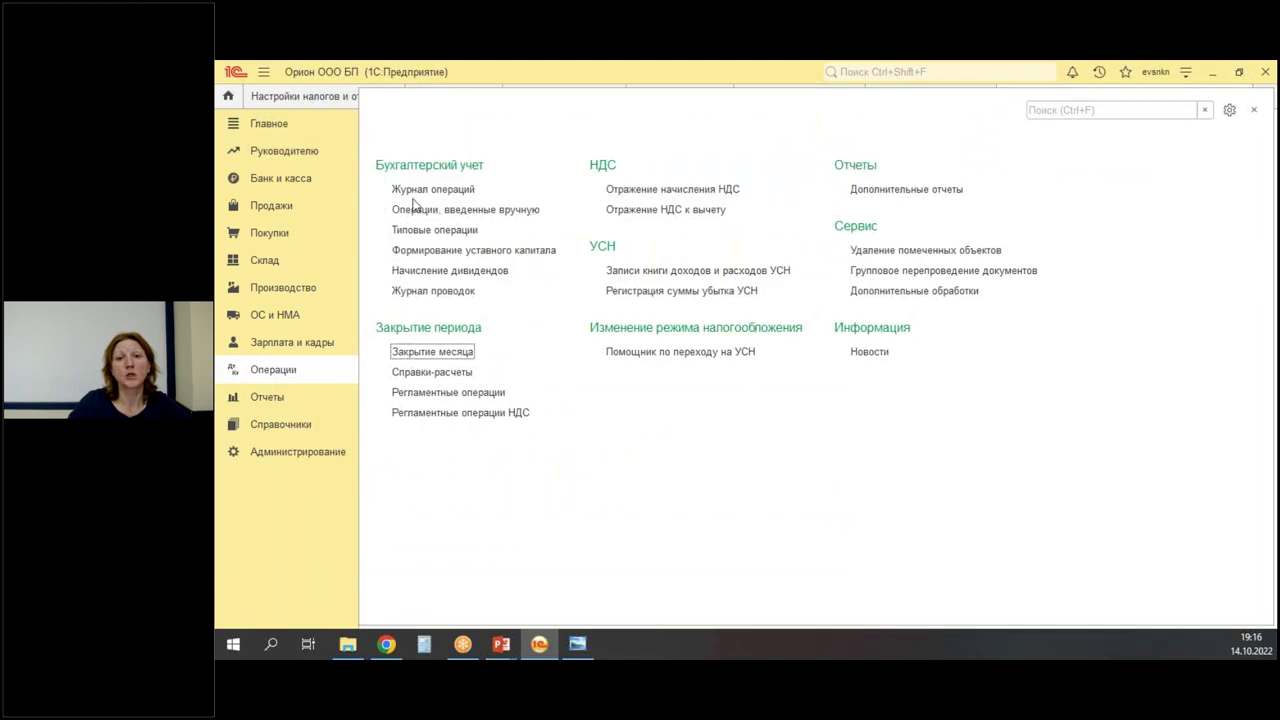
{"action": "left_click", "coordinate": [271, 397]}
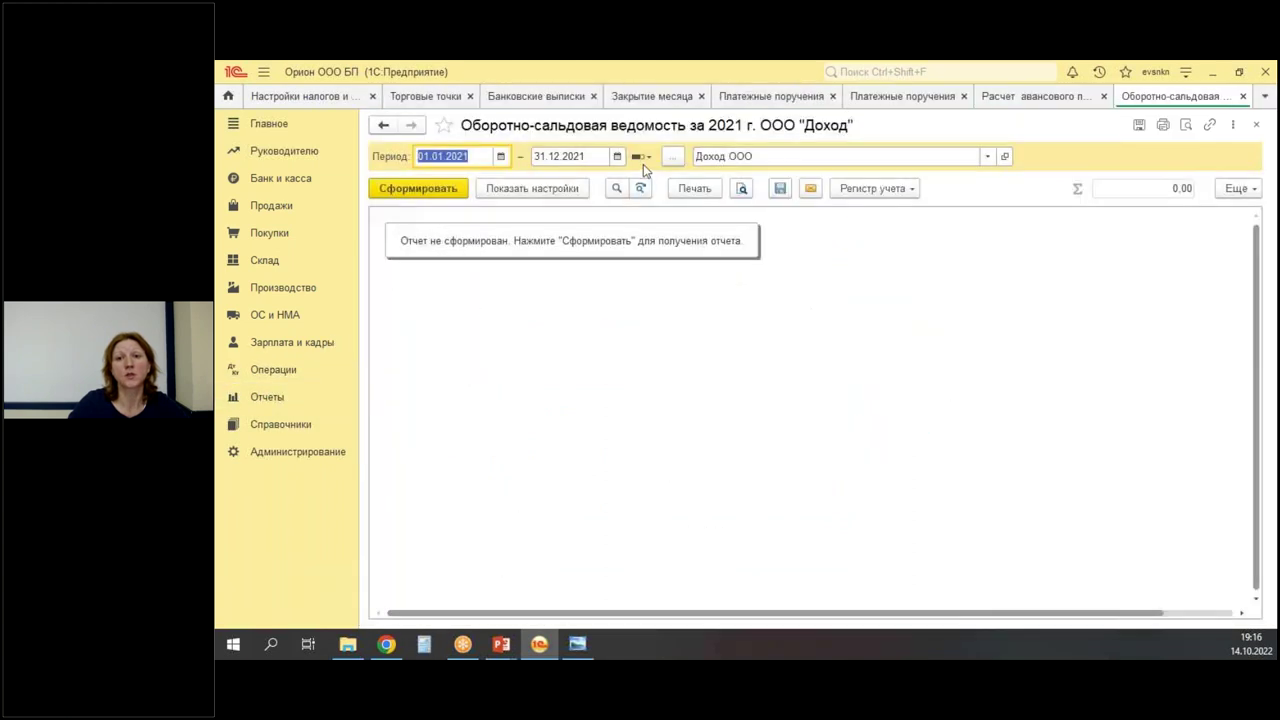
{"action": "left_click", "coordinate": [673, 156]}
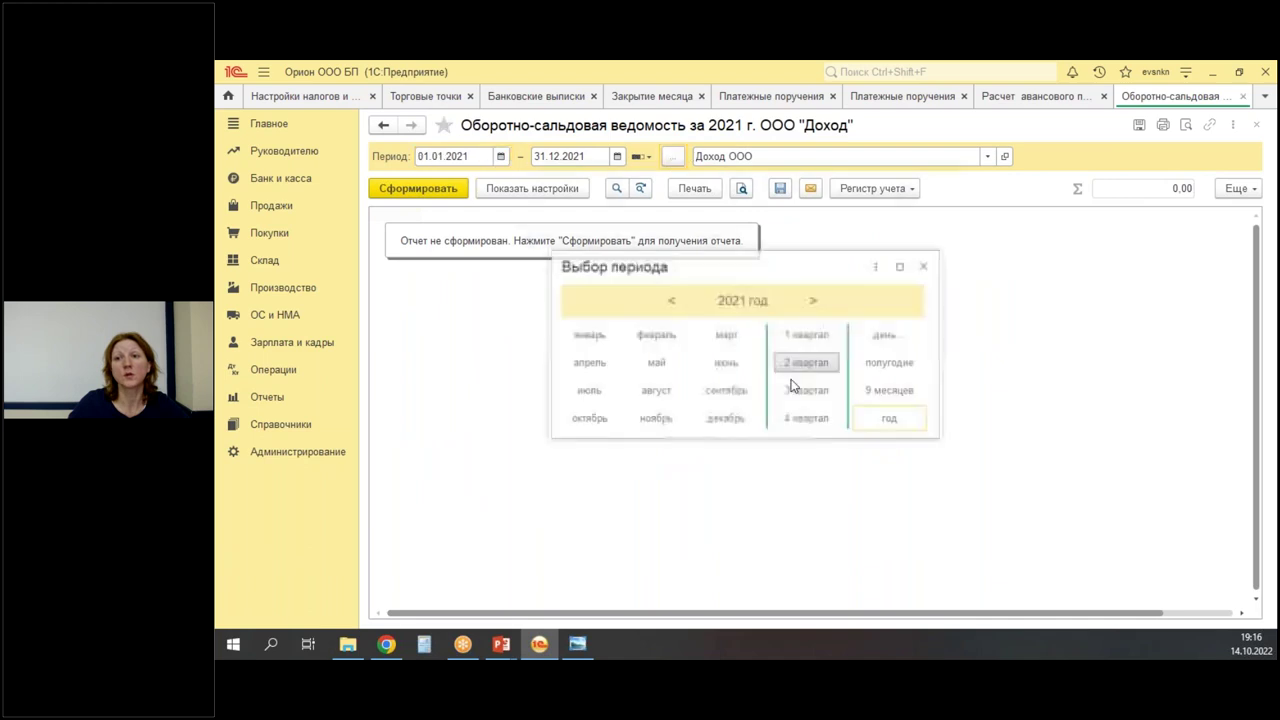
{"action": "left_click", "coordinate": [813, 301]}
{"action": "left_click", "coordinate": [890, 363]}
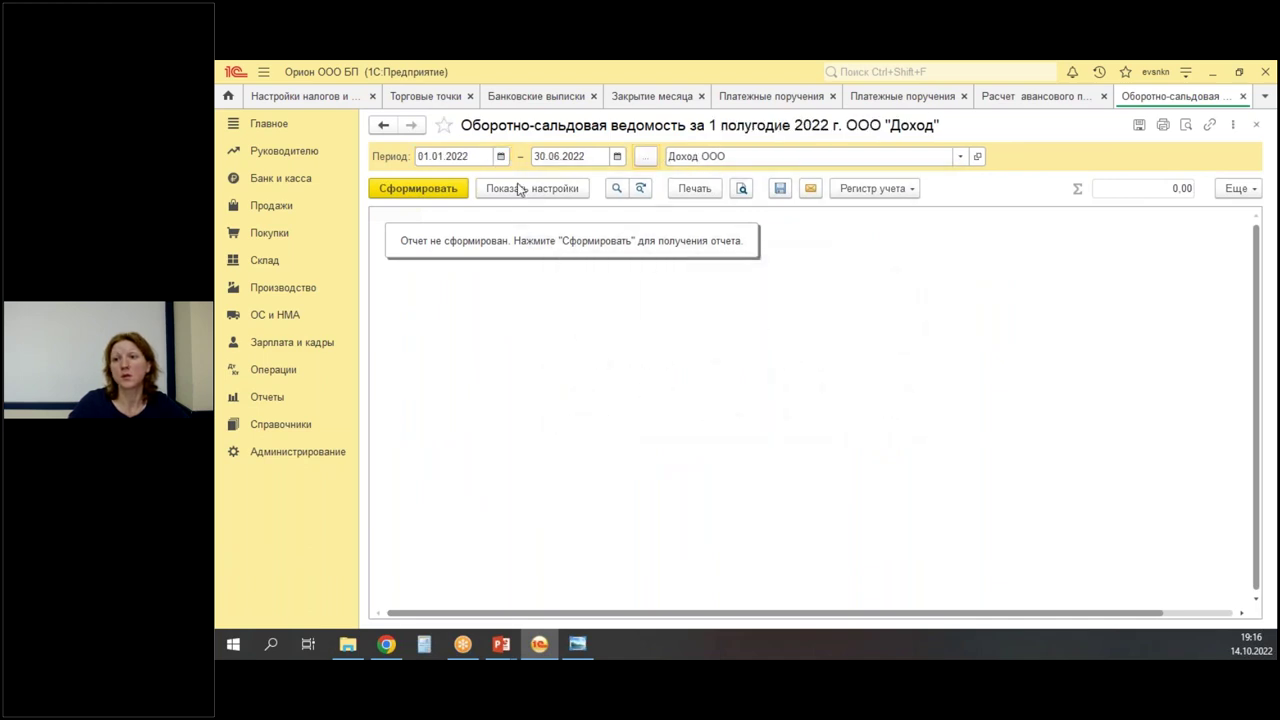
{"action": "left_click", "coordinate": [400, 192]}
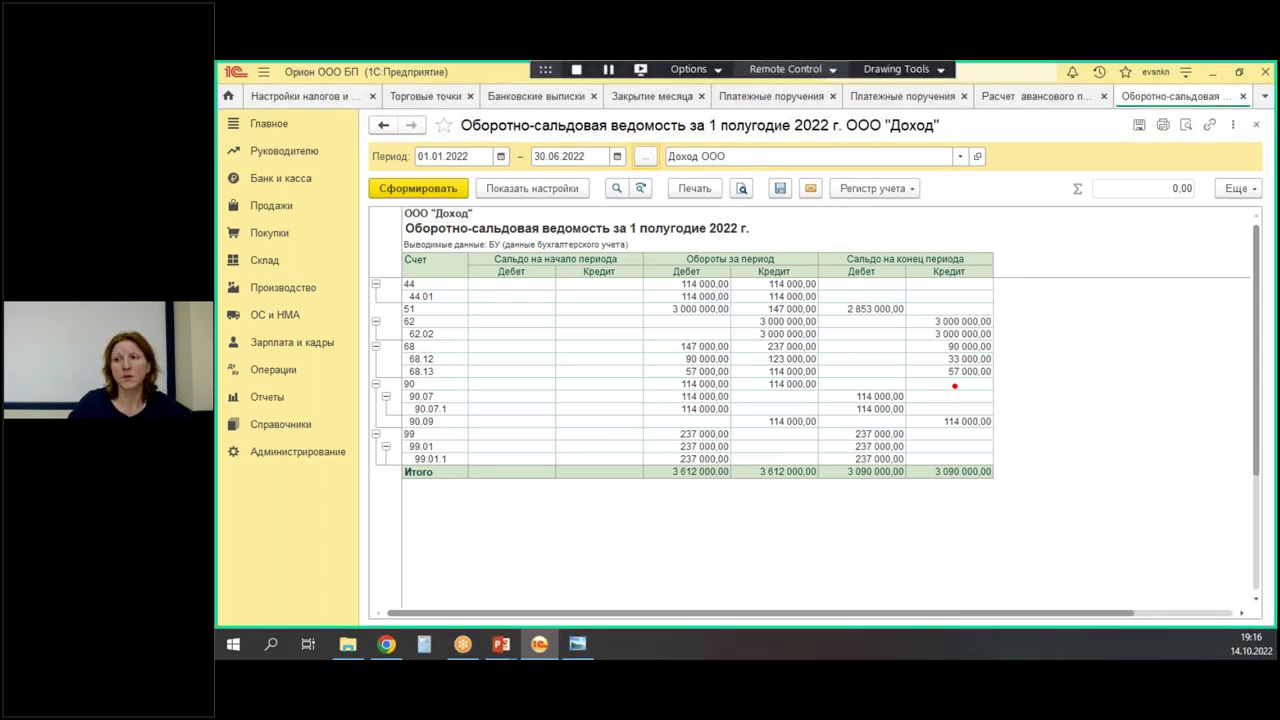
{"action": "mouse_move", "coordinate": [951, 382]}
{"action": "left_mouse_down"}
{"action": "mouse_move", "coordinate": [993, 380]}
{"action": "mouse_move", "coordinate": [945, 349]}
{"action": "left_mouse_up"}
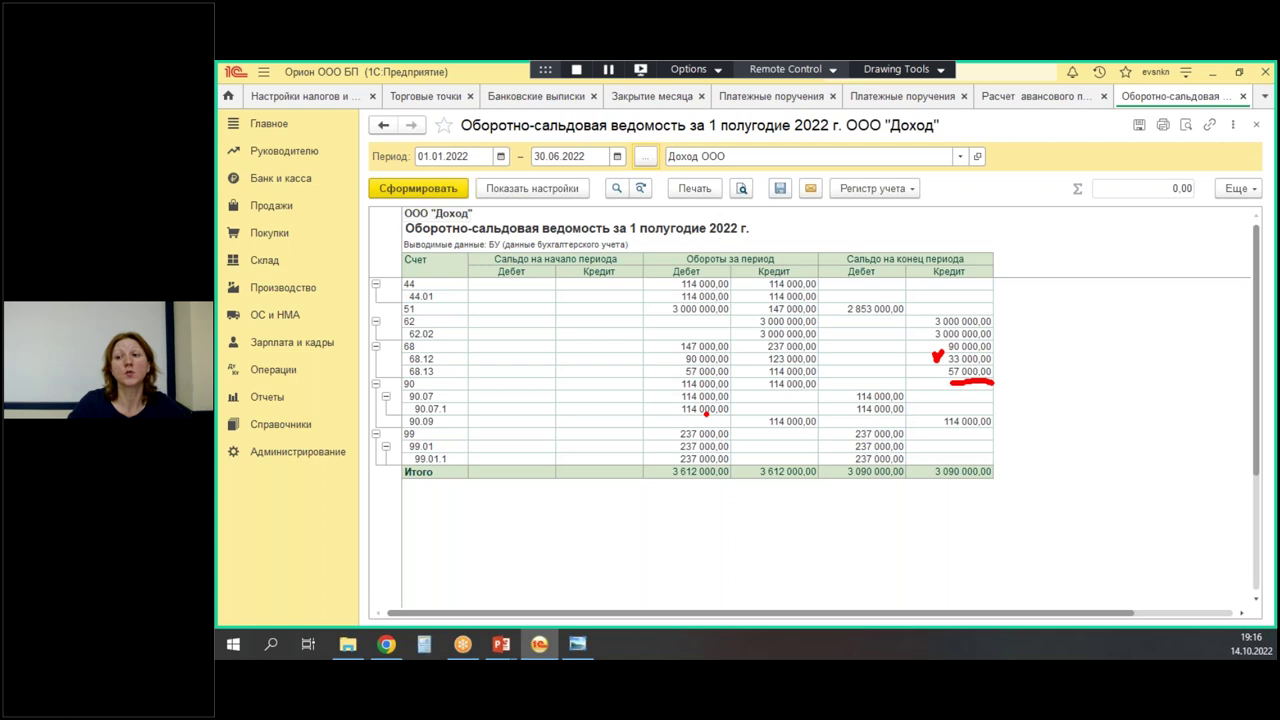
{"action": "key", "text": "Escape"}
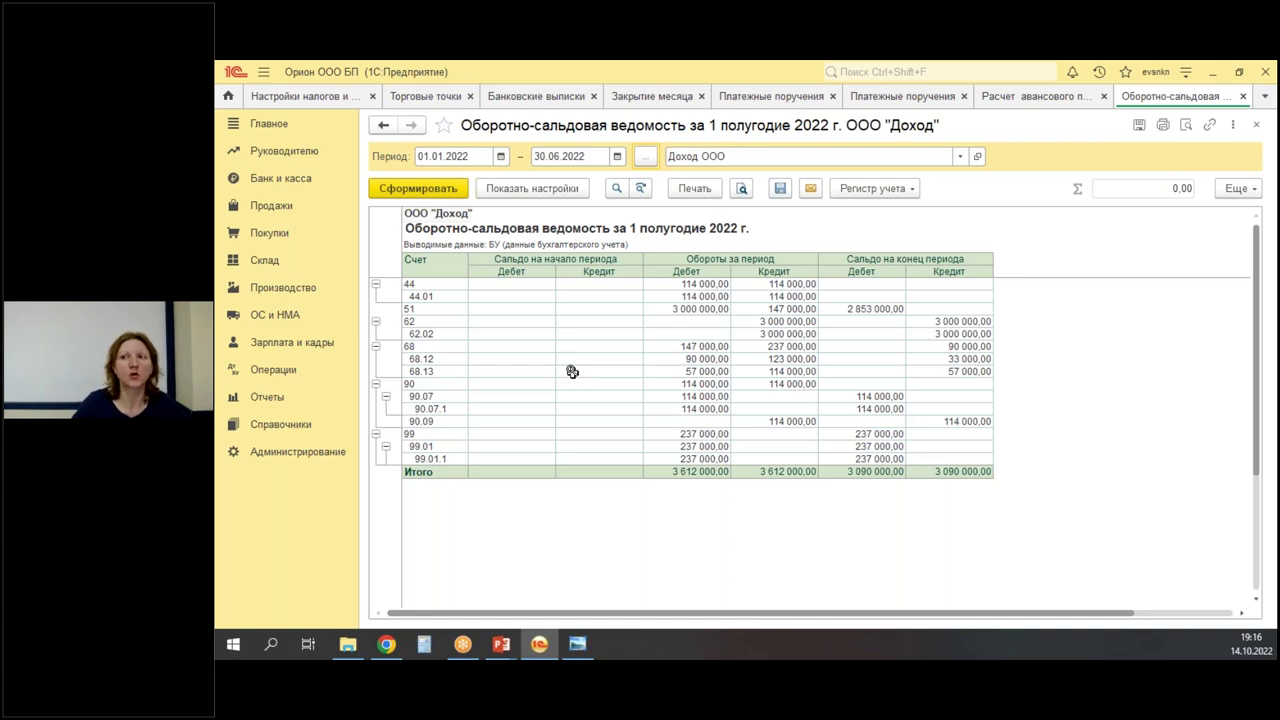
Set the working date in the personal settings to 29.06.2022 and save them.
{"action": "left_click", "coordinate": [1125, 72]}
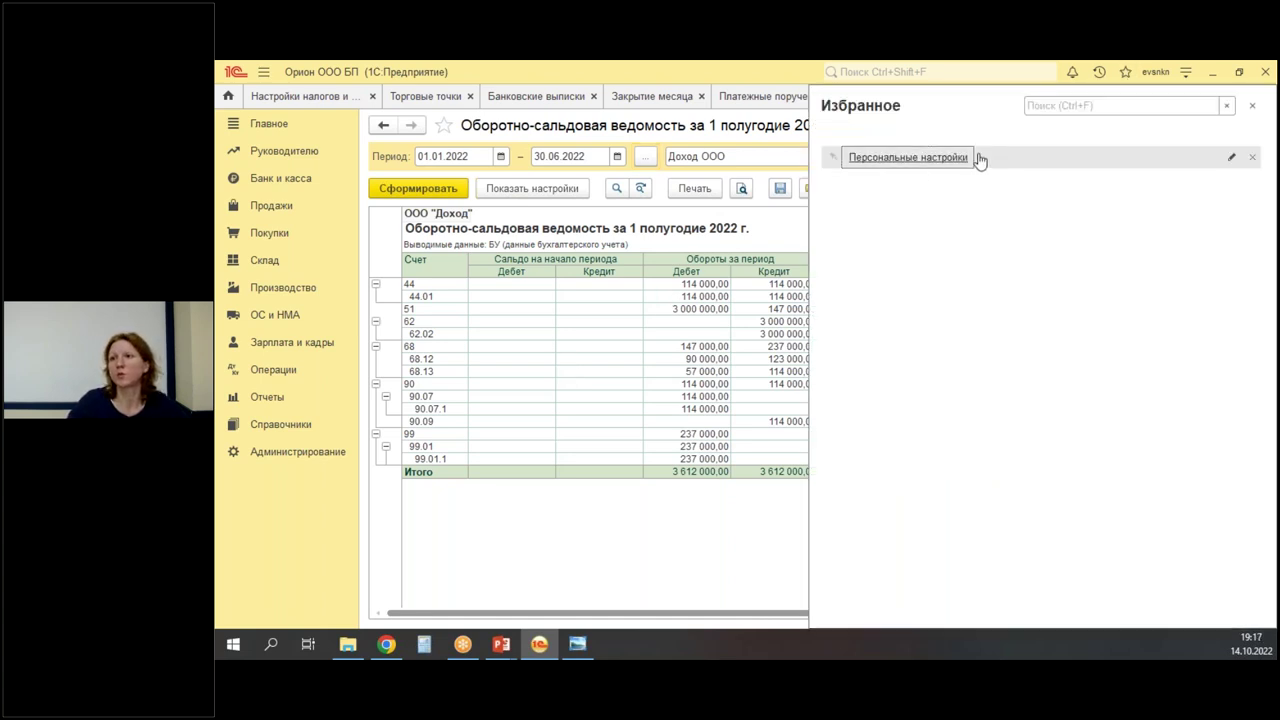
{"action": "left_click", "coordinate": [934, 160]}
{"action": "left_click", "coordinate": [668, 276]}
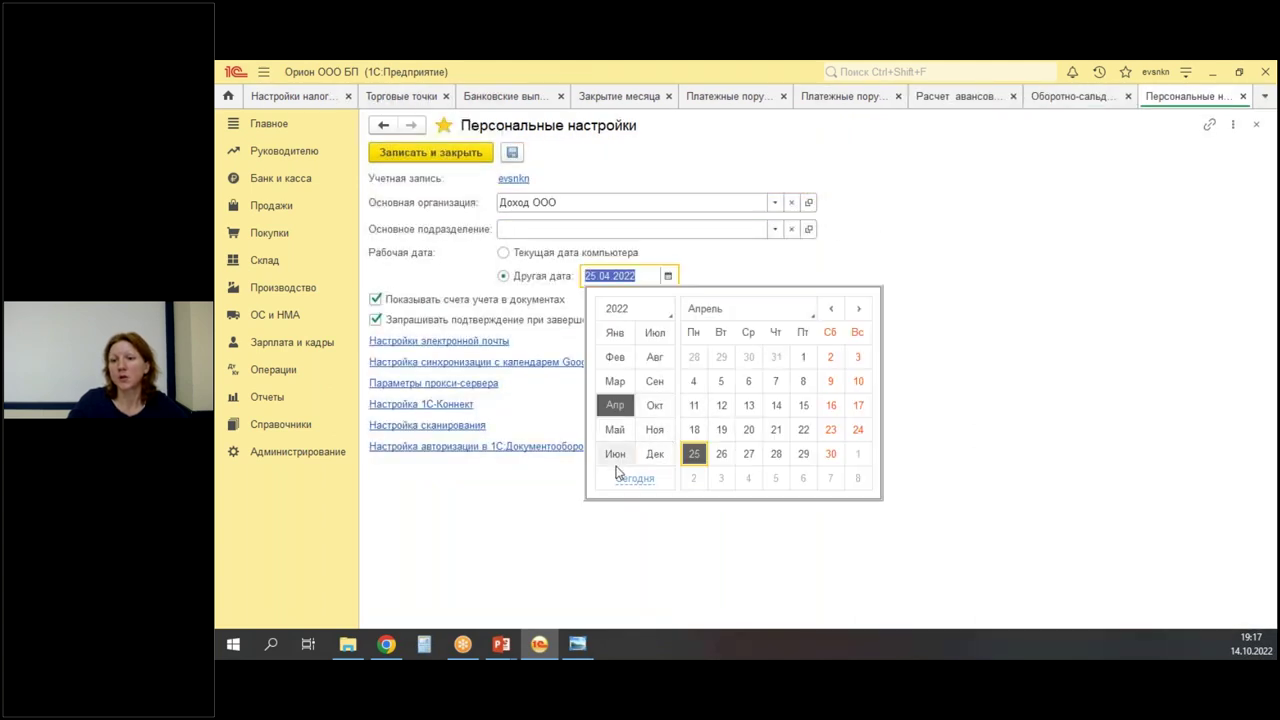
{"action": "left_click", "coordinate": [615, 454]}
{"action": "left_click", "coordinate": [749, 454]}
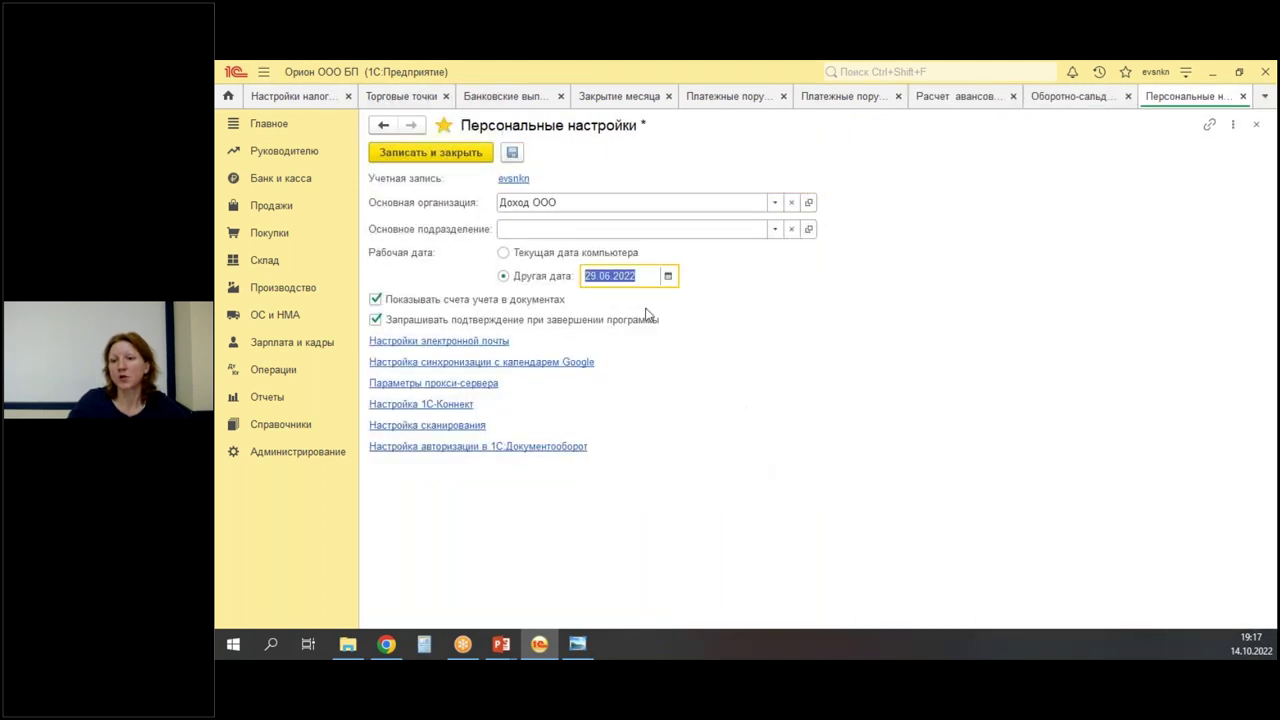
{"action": "left_click", "coordinate": [405, 145]}
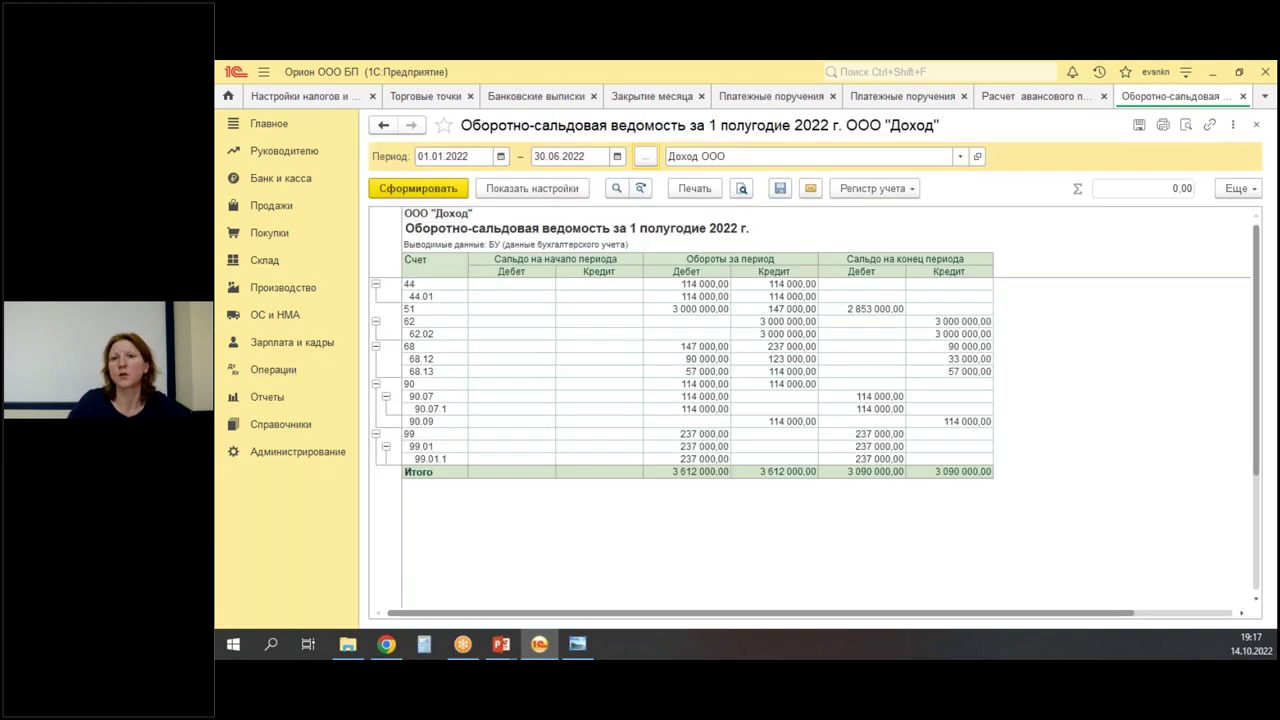
Copy the 25.04.2022 trade fee write-off as a 29.06.2022 payment with the purpose Торговый сбор за 2 квартал 2022 года and post it.
{"action": "left_click", "coordinate": [523, 99]}
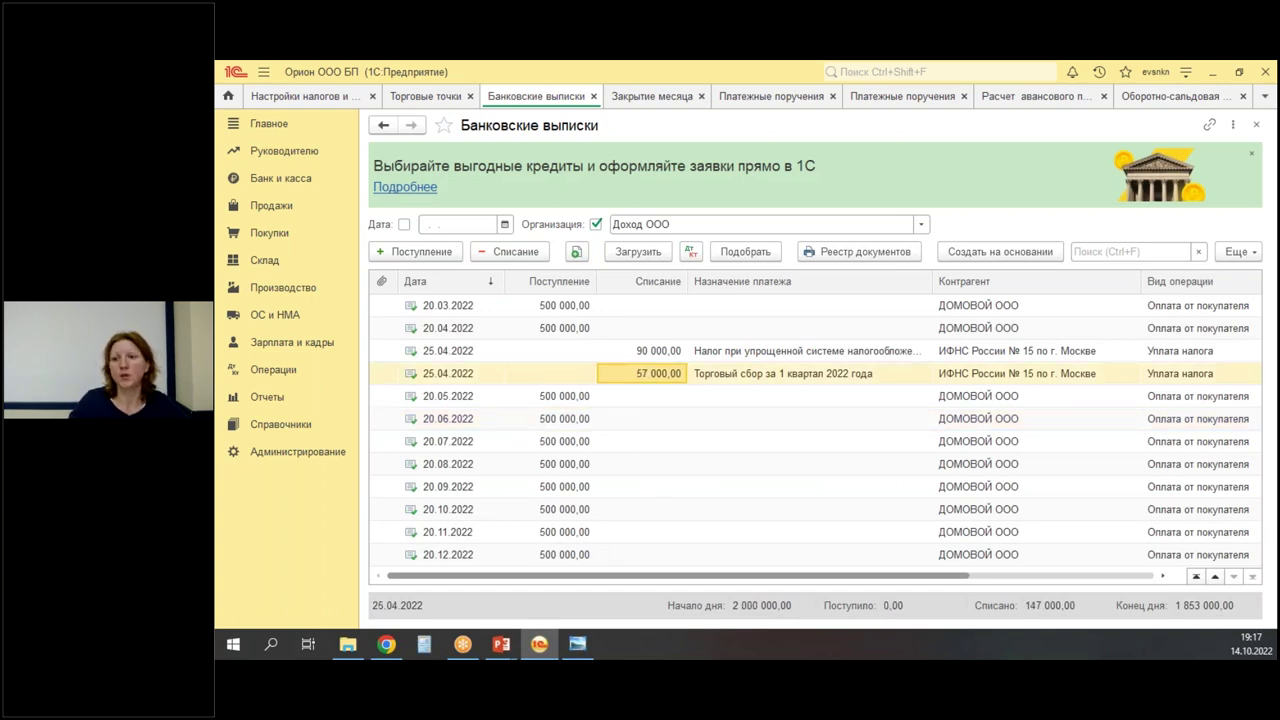
{"action": "key", "text": "F9"}
{"action": "left_click", "coordinate": [574, 414]}
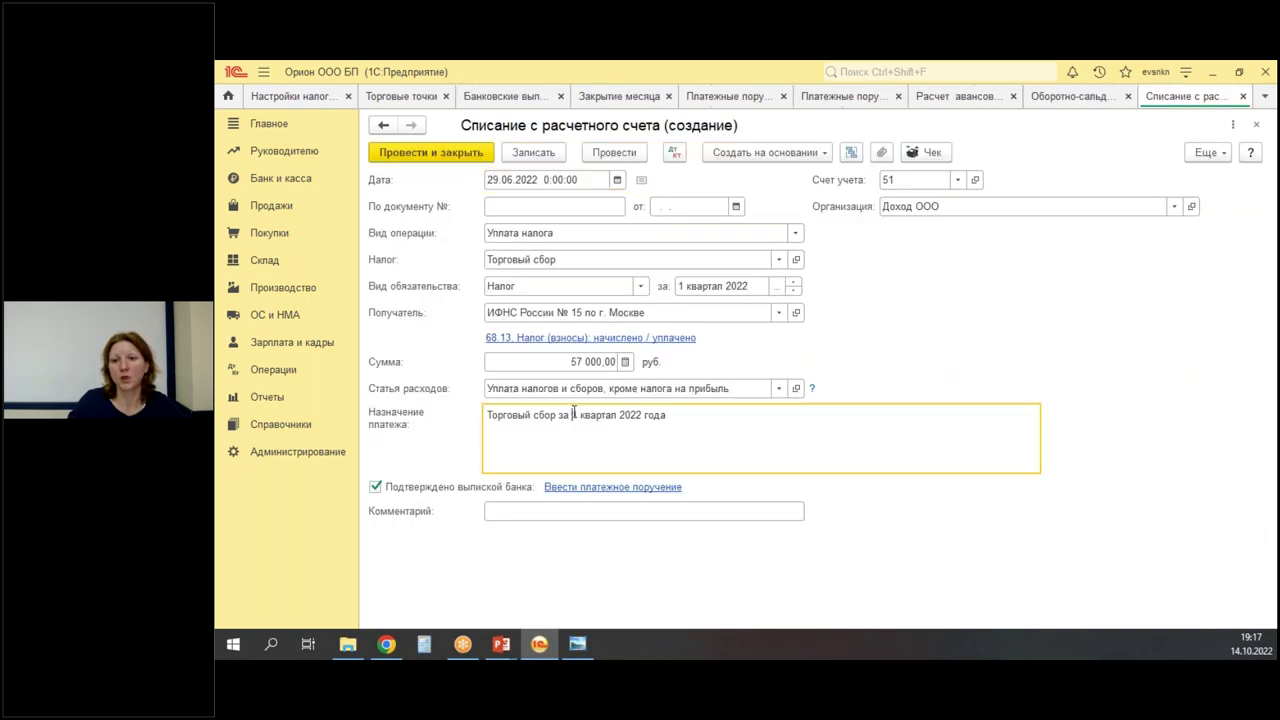
{"action": "key", "text": "ctrl+Return"}
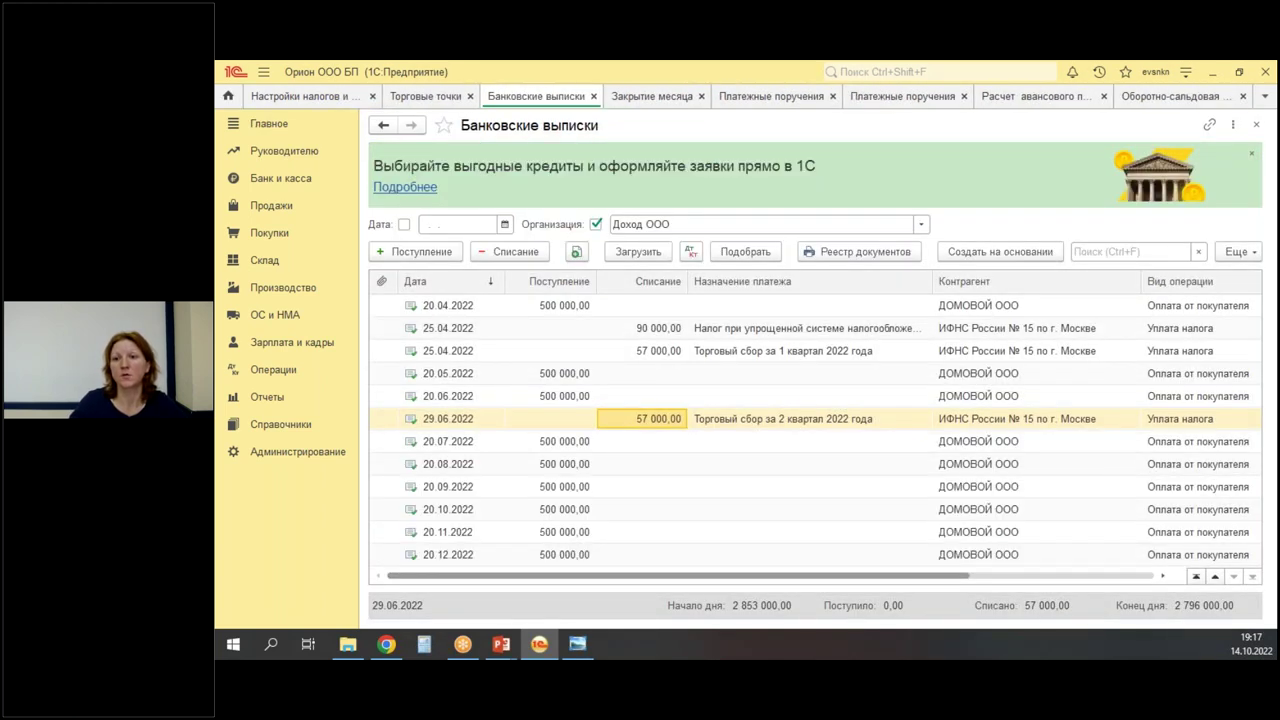
Set the obligation period of the 29.06.2022 trade fee write-off to 2 квартал 2022, and post and close the document.
{"action": "double_click", "coordinate": [586, 414]}
{"action": "left_click", "coordinate": [778, 287]}
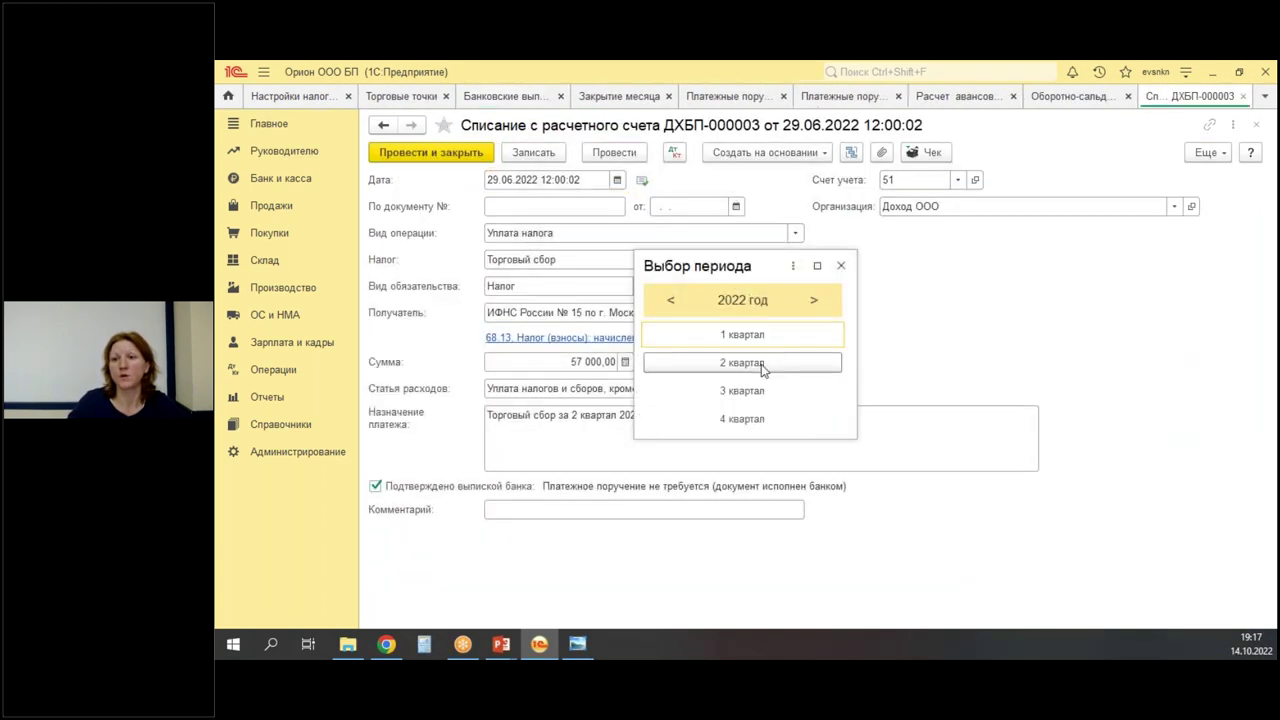
{"action": "left_click", "coordinate": [762, 363]}
{"action": "left_click", "coordinate": [432, 150]}
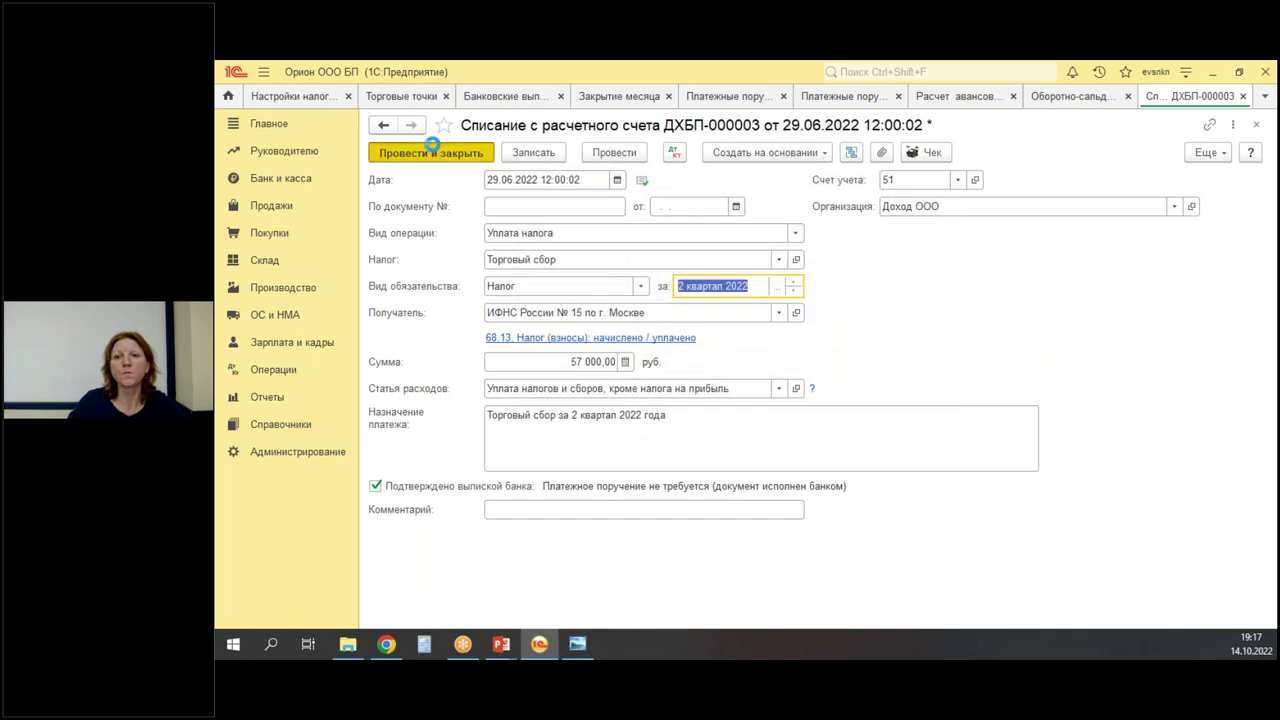
Cancel the June 2022 month closing for Доход ООО and run it again.
{"action": "left_click", "coordinate": [636, 97]}
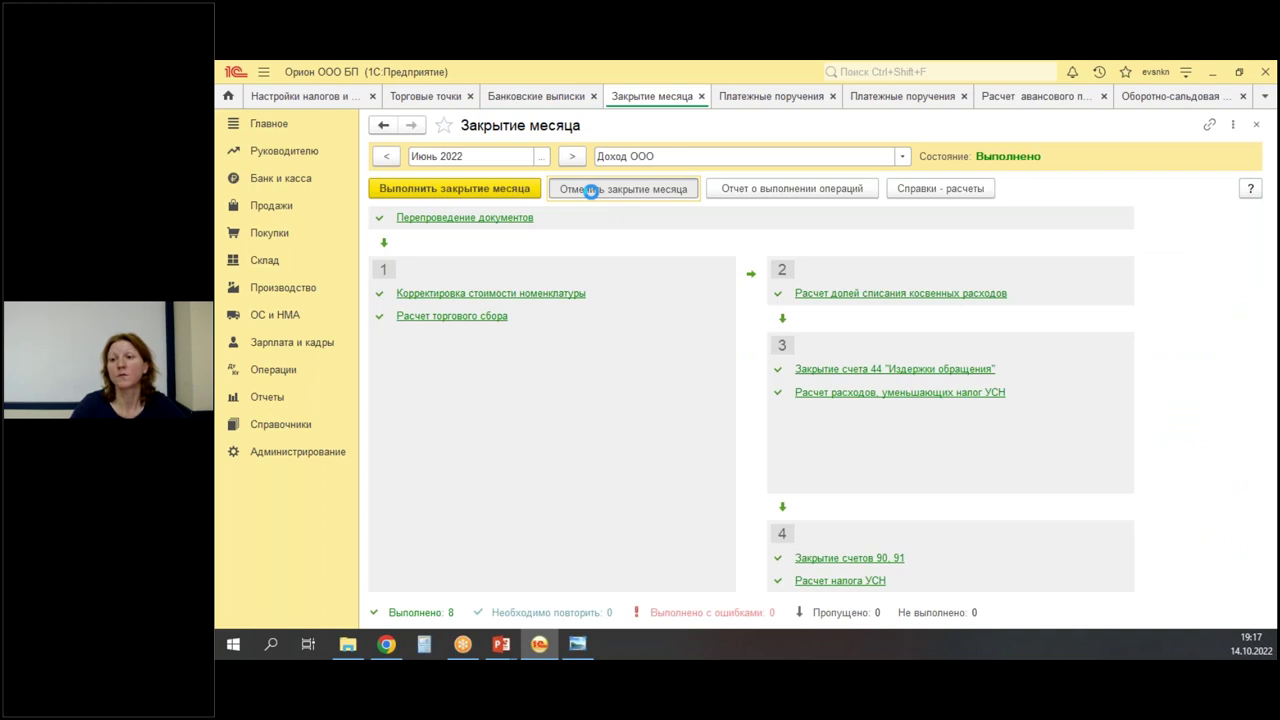
{"action": "left_click", "coordinate": [591, 190]}
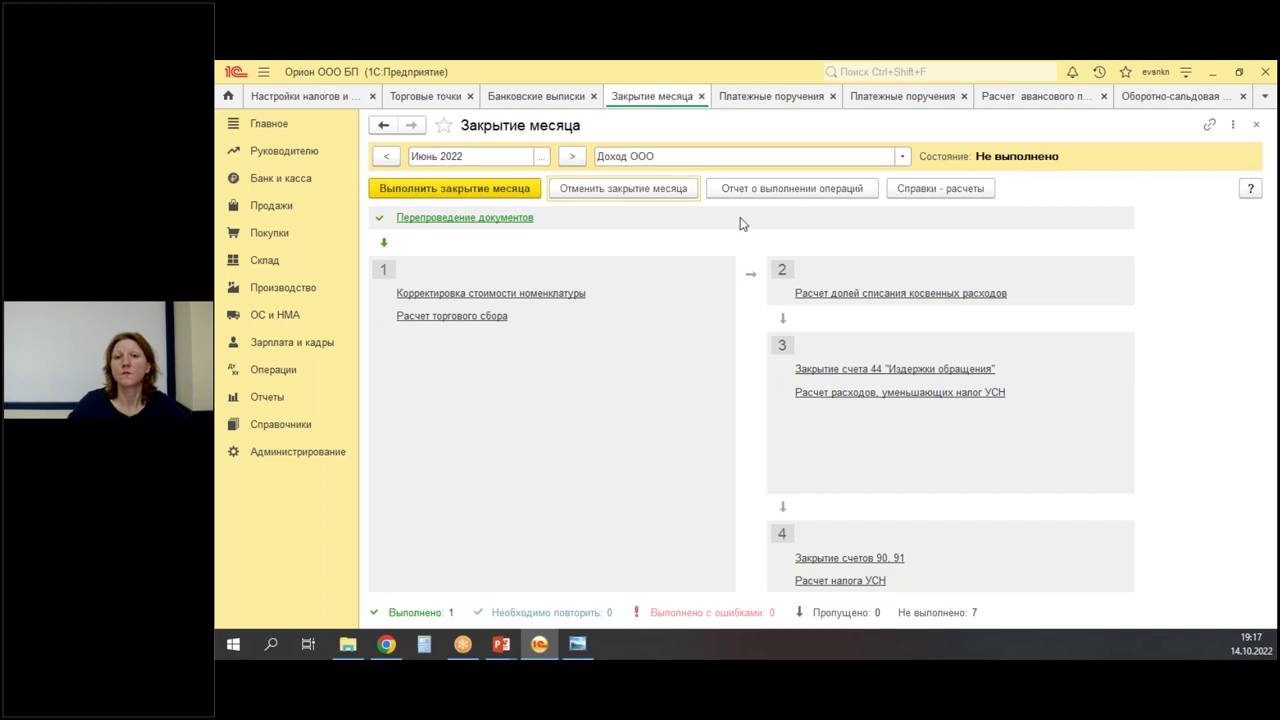
{"action": "left_click", "coordinate": [492, 196]}
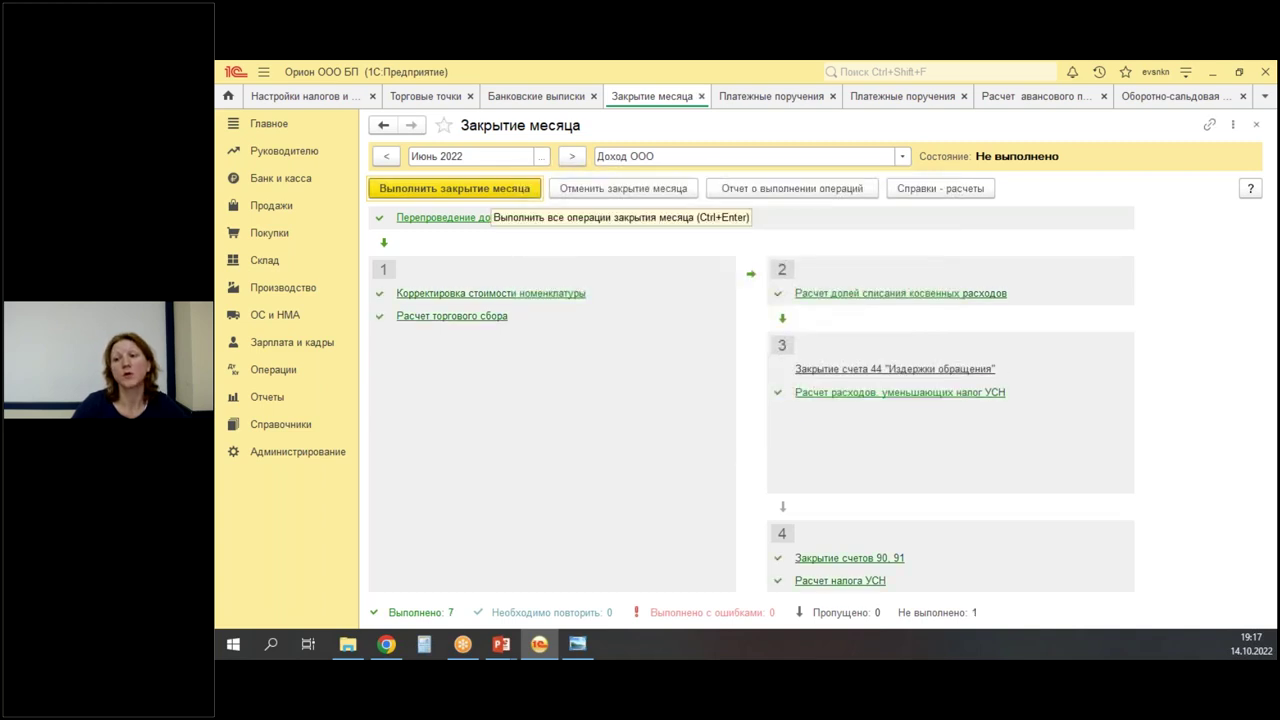
Cancel the closing operations after Расчет долей списания косвенных расходов and rerun the June 2022 closing from Закрытие счета 44.
{"action": "left_click", "coordinate": [866, 293]}
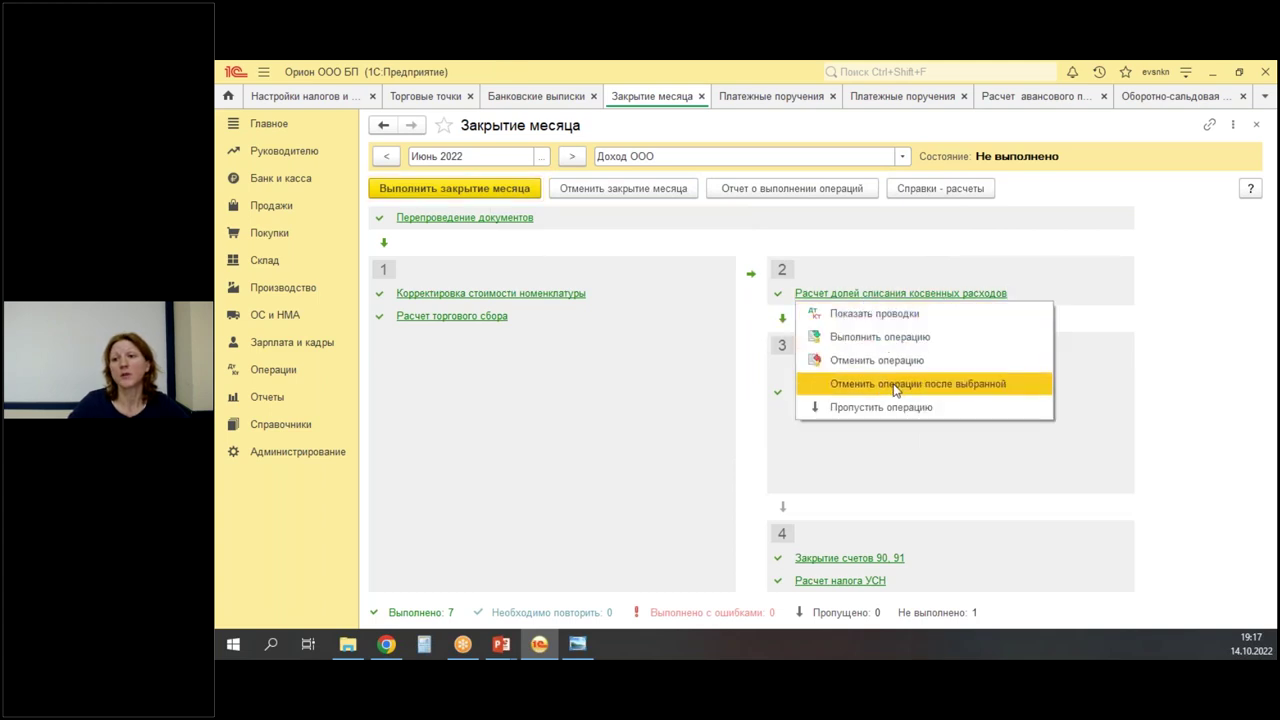
{"action": "left_click", "coordinate": [897, 388]}
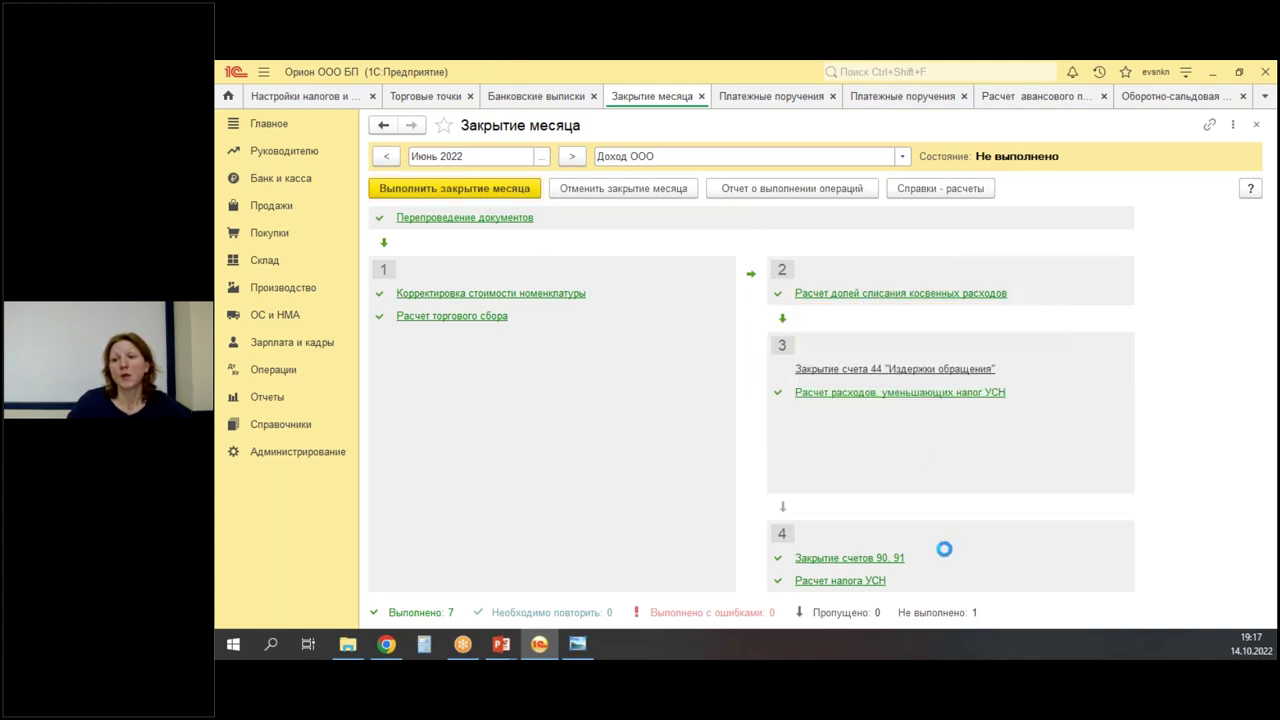
{"action": "left_click", "coordinate": [810, 372]}
{"action": "left_click", "coordinate": [862, 388]}
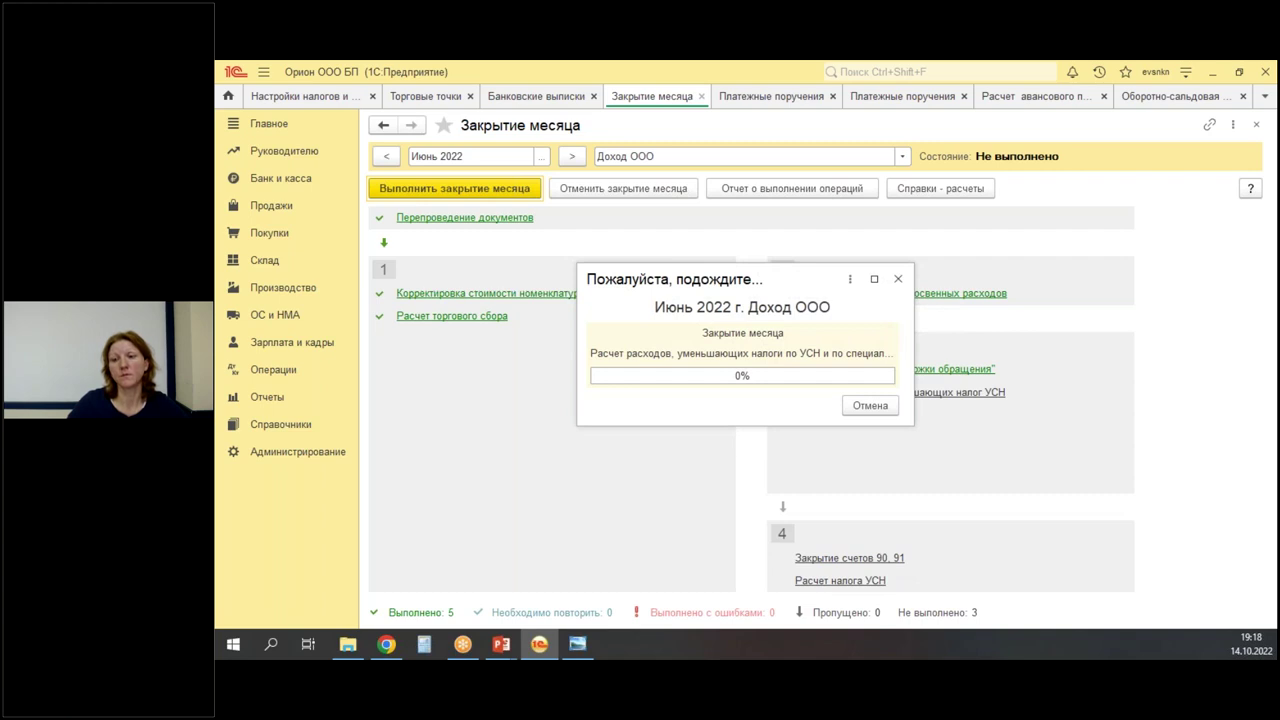
{"action": "left_click", "coordinate": [832, 368]}
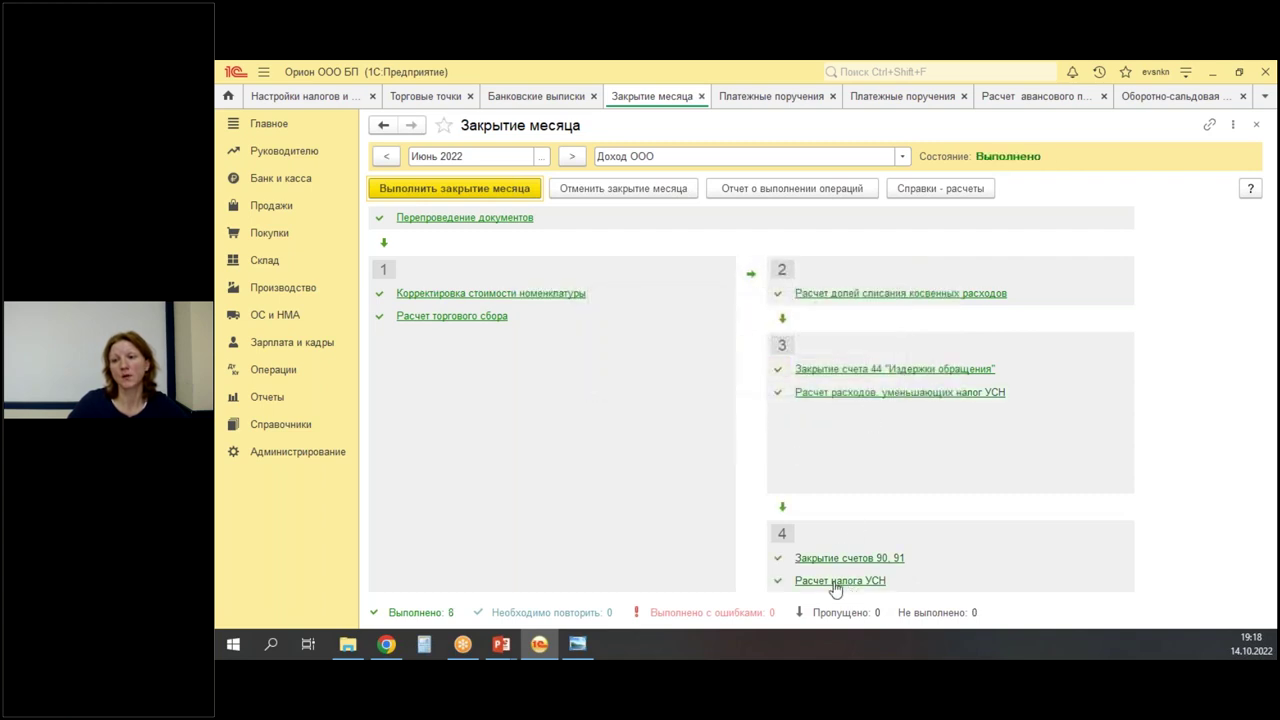
Open the УСН advance payment calculation for 1 полугодие 2022 and mark the trade fee deduction, tax payable, earlier advances and reduction amounts.
{"action": "left_click", "coordinate": [832, 581]}
{"action": "left_click", "coordinate": [857, 530]}
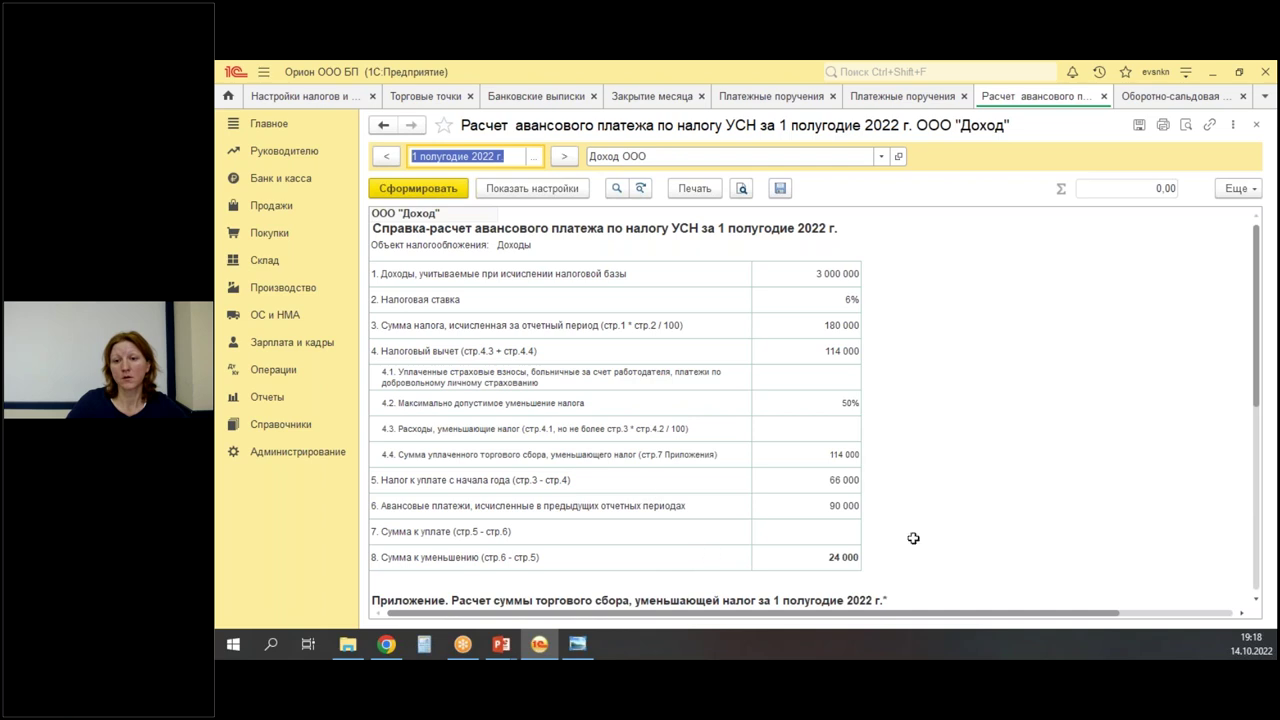
{"action": "left_click_drag", "start_coordinate": [800, 442], "coordinate": [866, 467]}
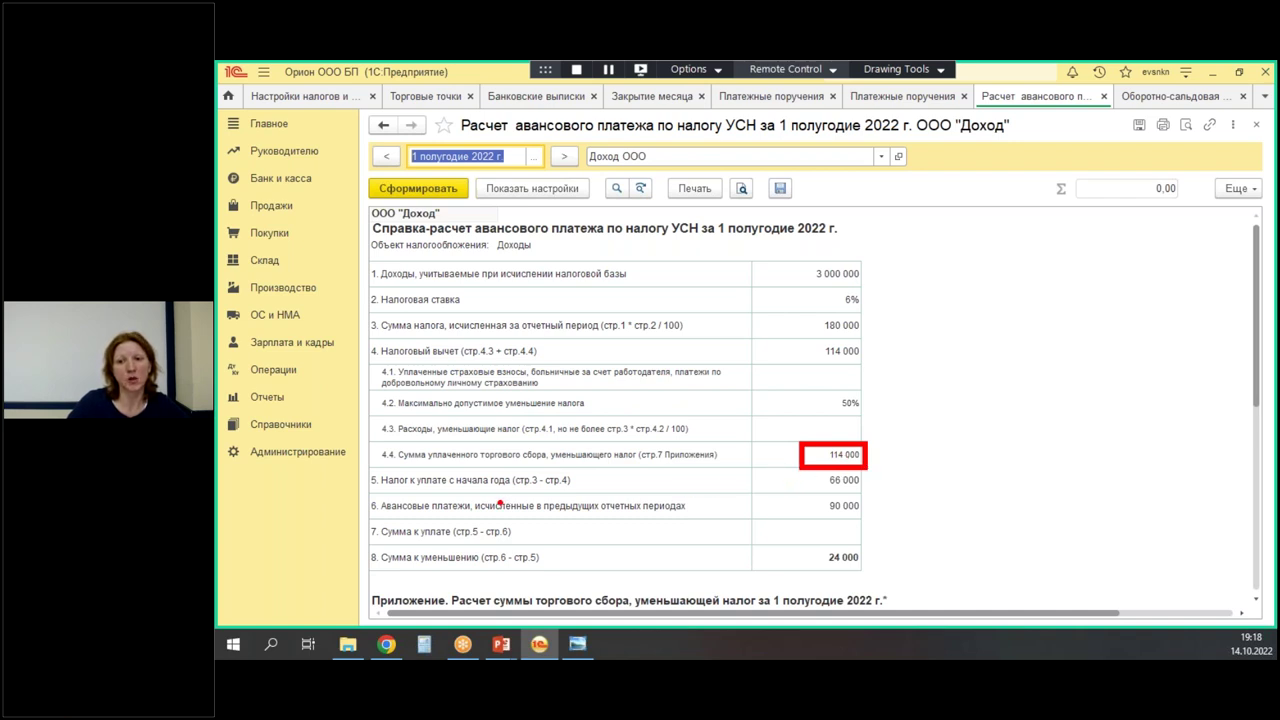
{"action": "left_click_drag", "start_coordinate": [824, 492], "coordinate": [912, 490]}
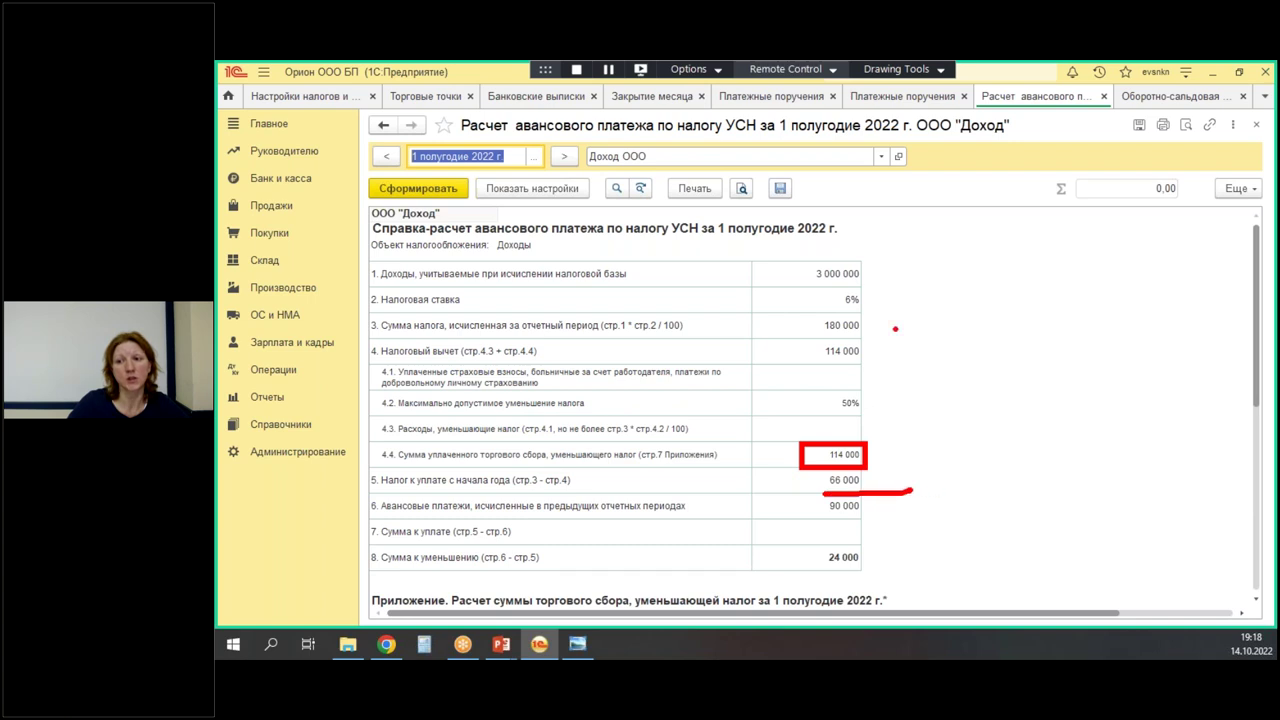
{"action": "left_click_drag", "start_coordinate": [831, 339], "coordinate": [840, 309]}
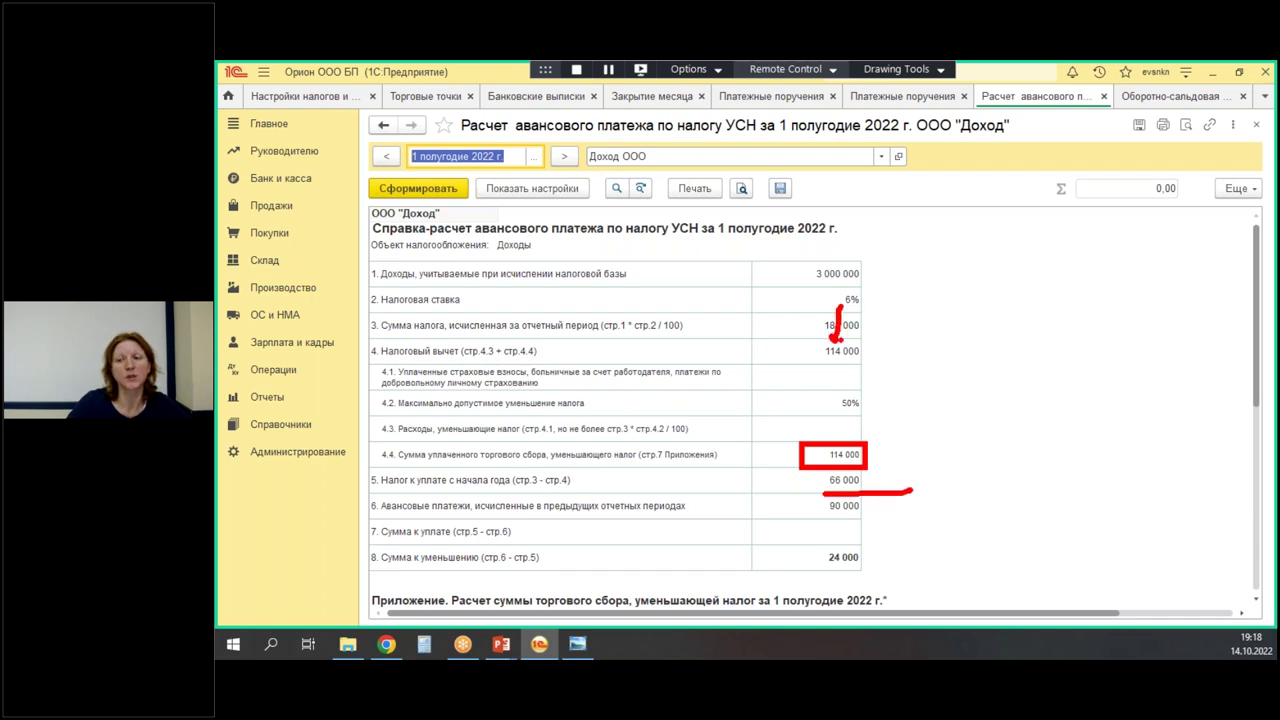
{"action": "left_click_drag", "start_coordinate": [805, 352], "coordinate": [822, 352]}
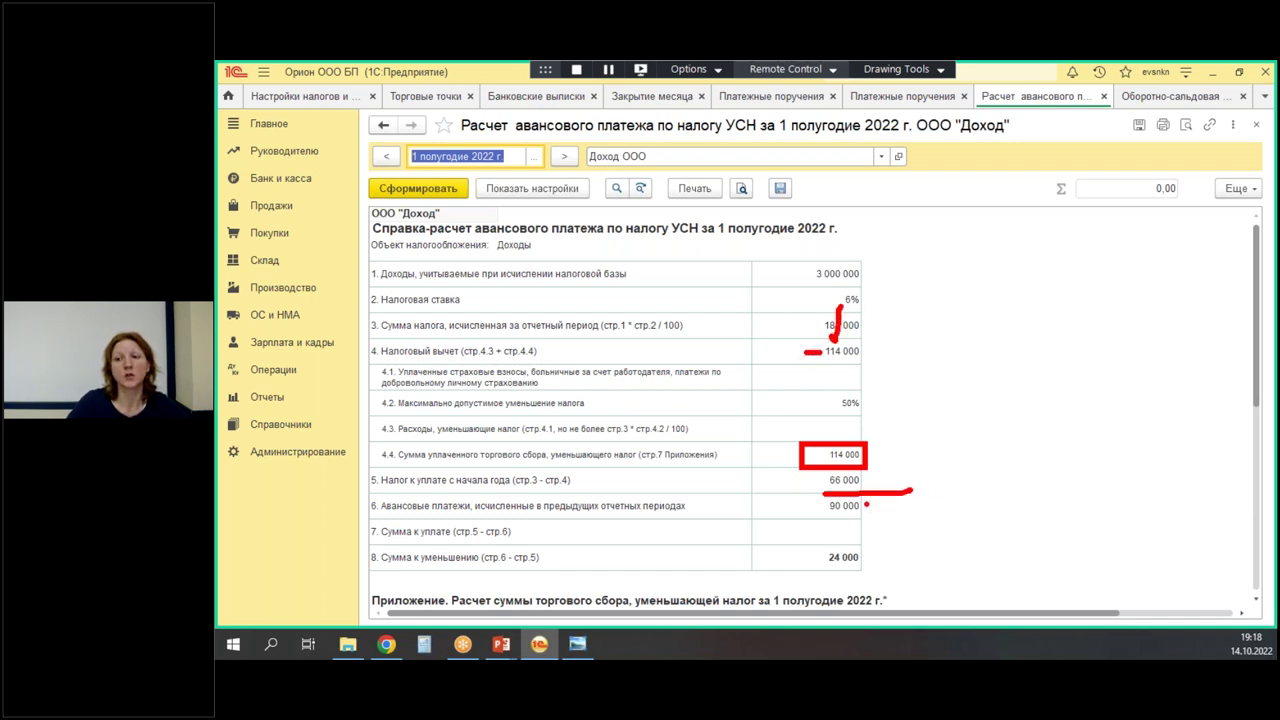
{"action": "mouse_move", "coordinate": [828, 518]}
{"action": "left_mouse_down"}
{"action": "mouse_move", "coordinate": [798, 498]}
{"action": "mouse_move", "coordinate": [818, 516]}
{"action": "mouse_move", "coordinate": [816, 566]}
{"action": "mouse_move", "coordinate": [852, 524]}
{"action": "mouse_move", "coordinate": [815, 546]}
{"action": "left_mouse_up"}
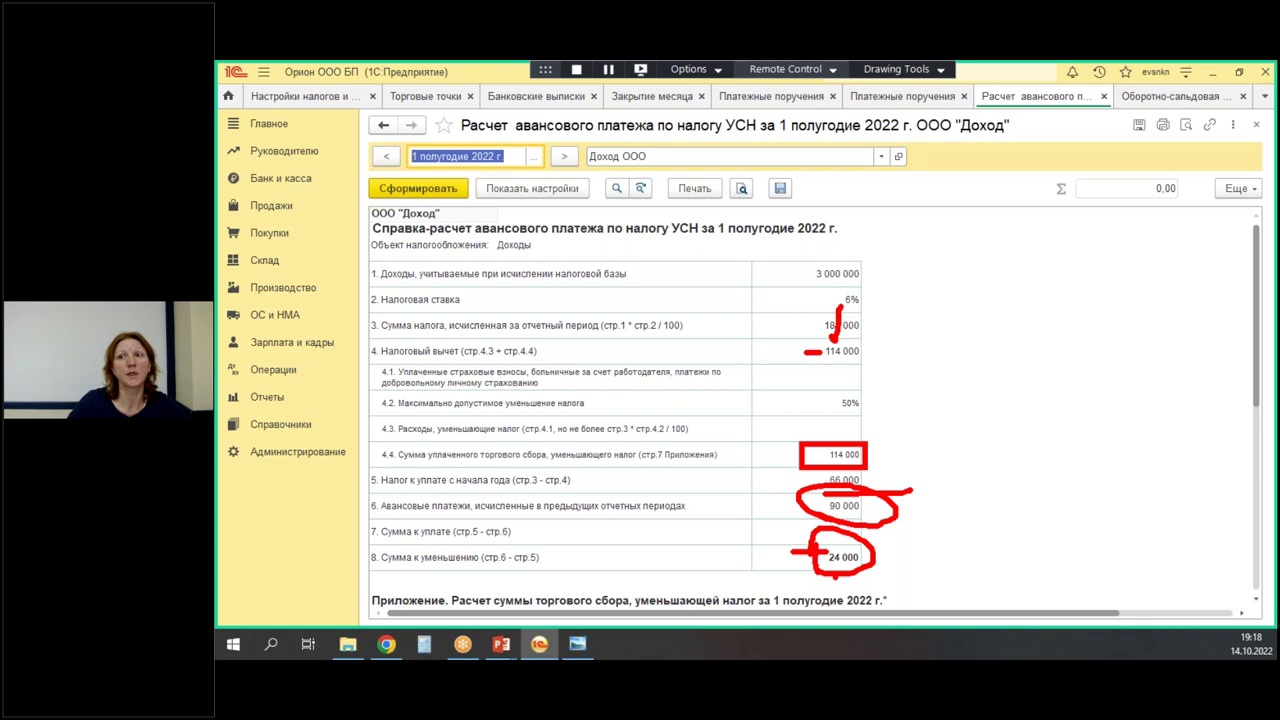
{"action": "key", "text": "Escape"}
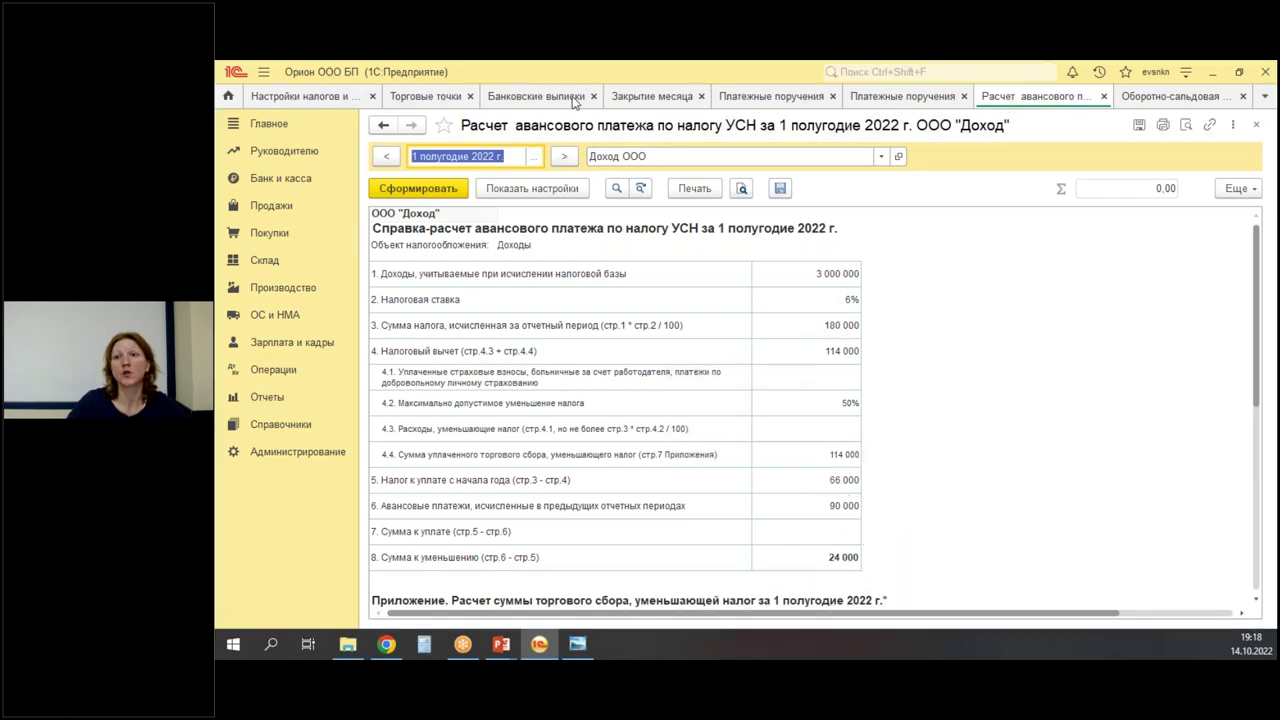
Regenerate the Оборотно-сальдовая ведомость for 1 полугодие 2022, examine accounts 68.12 and 68.13, and close the report.
{"action": "left_click", "coordinate": [1170, 98]}
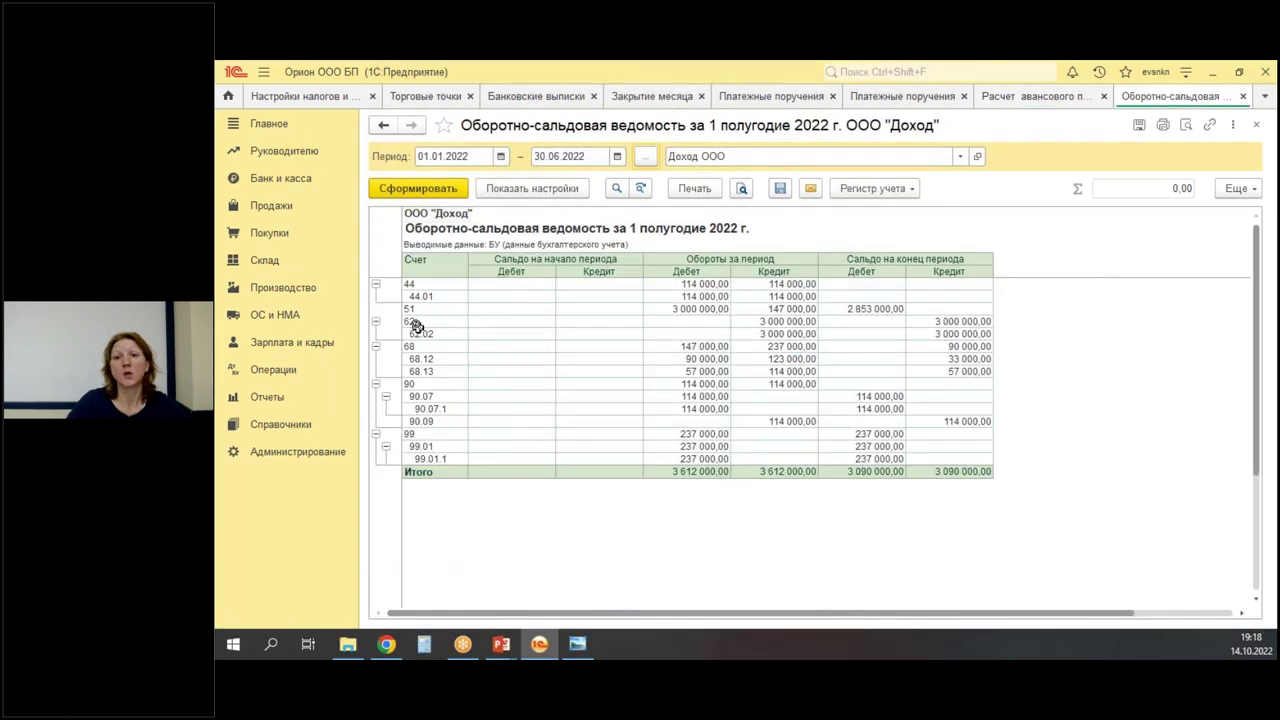
{"action": "left_click", "coordinate": [418, 188]}
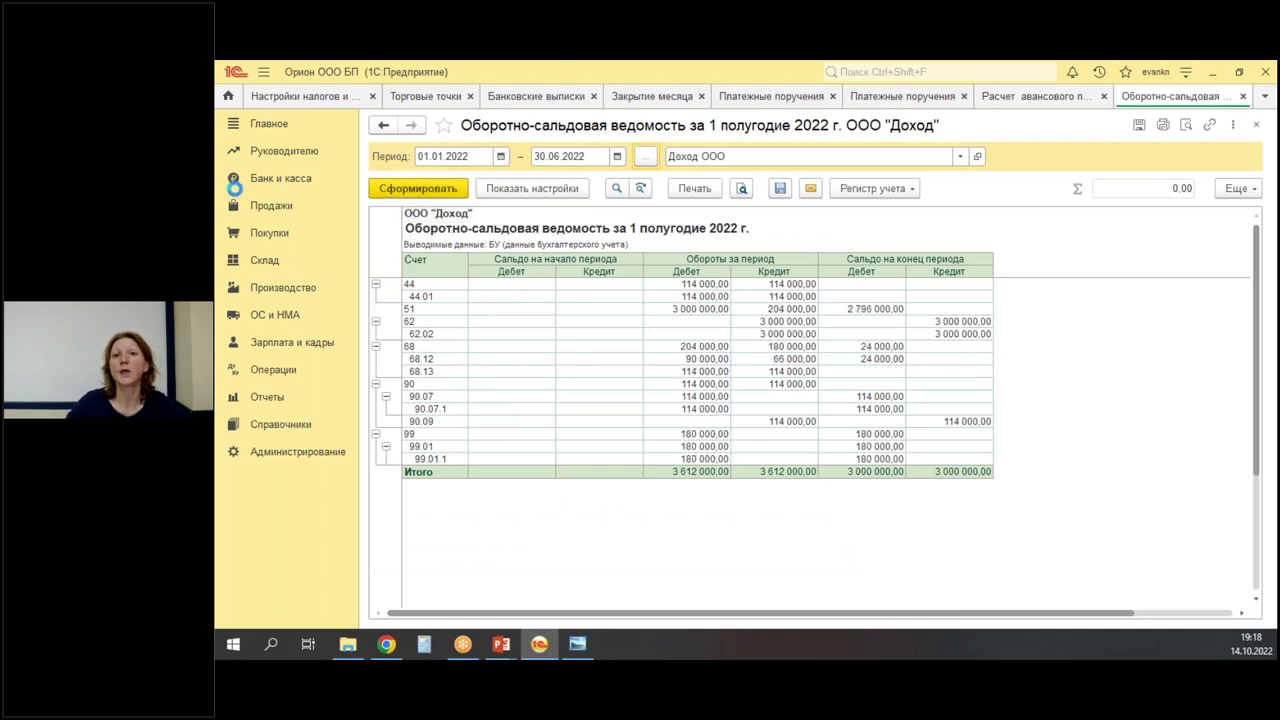
{"action": "left_click", "coordinate": [1243, 96]}
Close the tax calculation, payment orders, month closing, bank statements, trade points and tax settings to return to the start page.
{"action": "left_click", "coordinate": [1243, 96]}
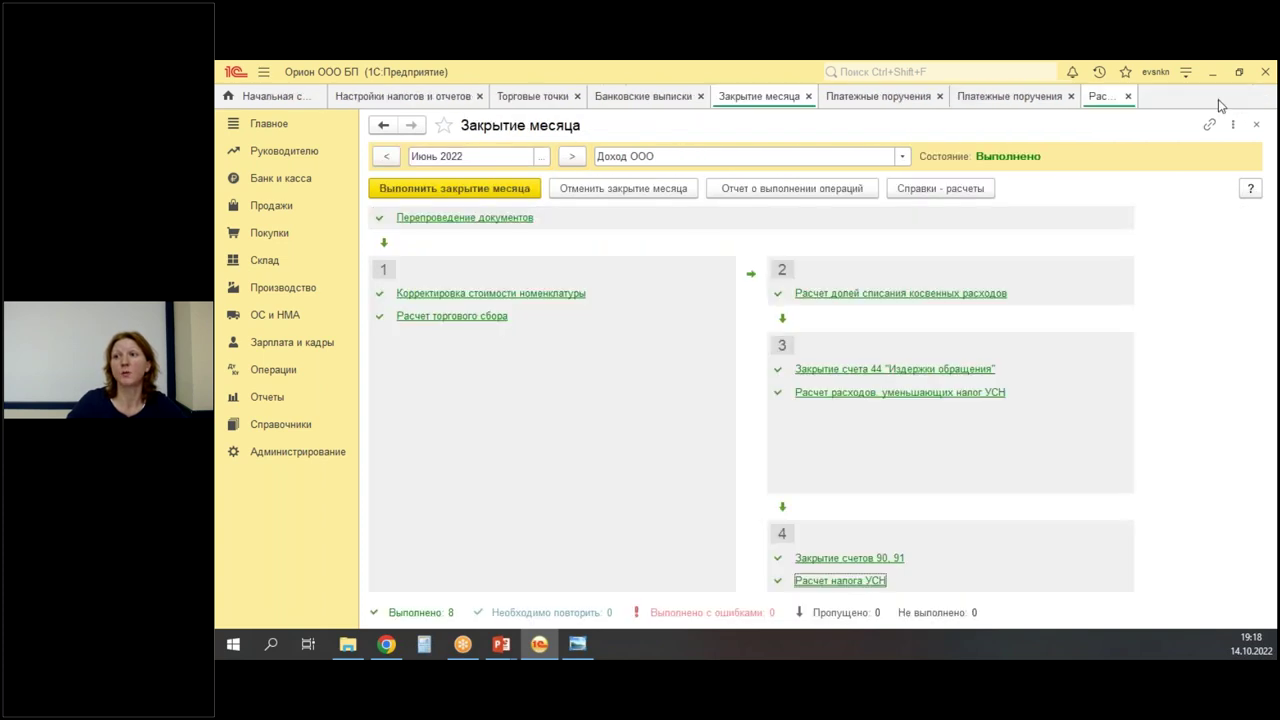
{"action": "left_click", "coordinate": [1096, 96]}
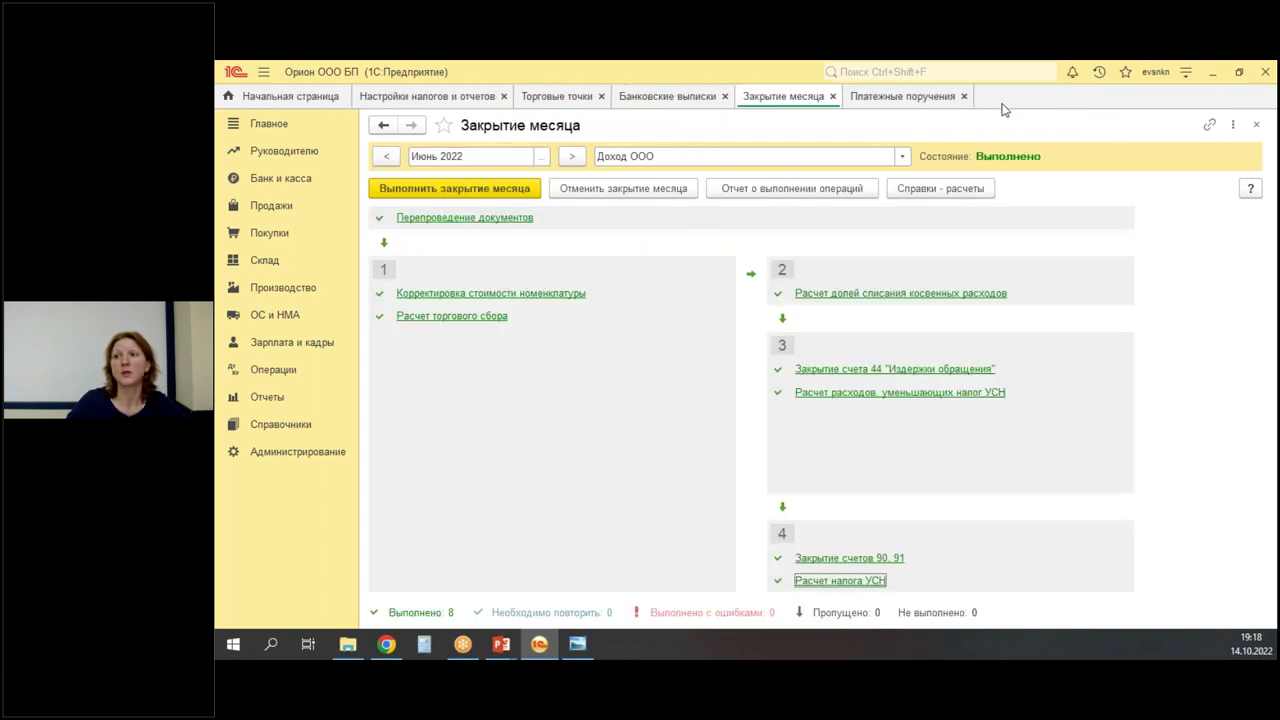
{"action": "left_click", "coordinate": [964, 96]}
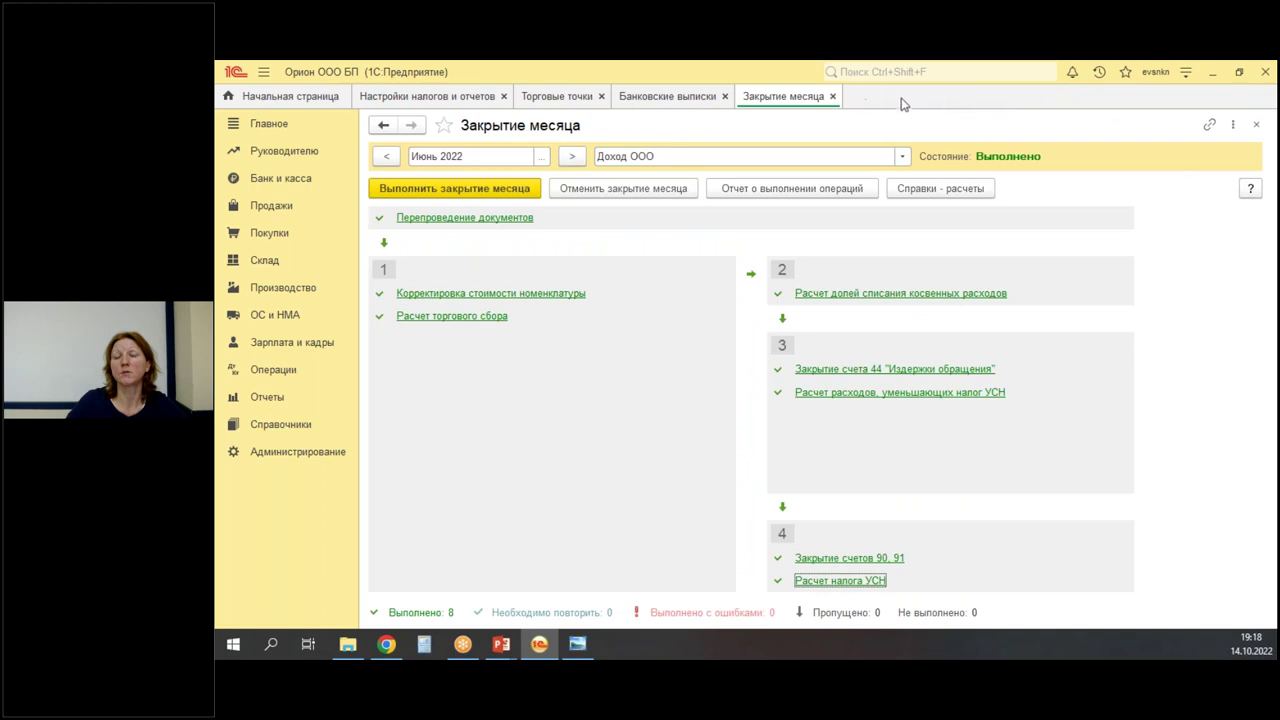
{"action": "left_click", "coordinate": [832, 96]}
{"action": "left_click", "coordinate": [725, 96]}
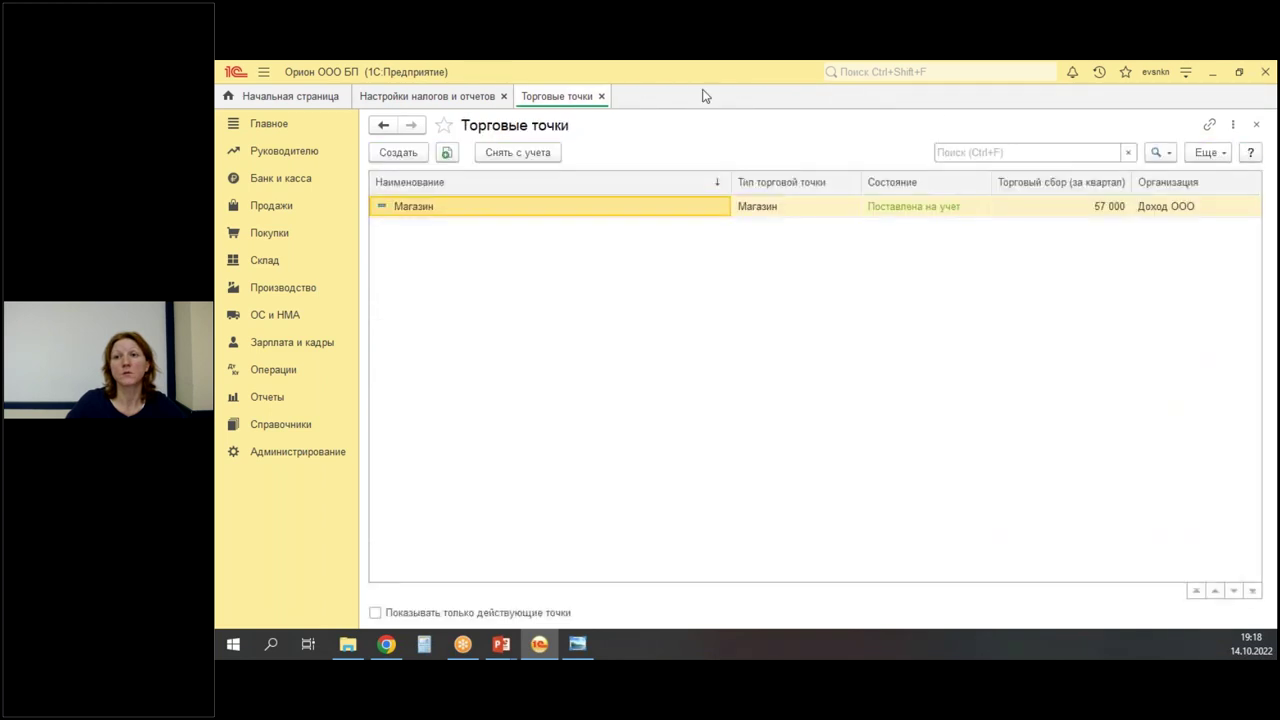
{"action": "left_click", "coordinate": [601, 96]}
{"action": "left_click", "coordinate": [504, 96]}
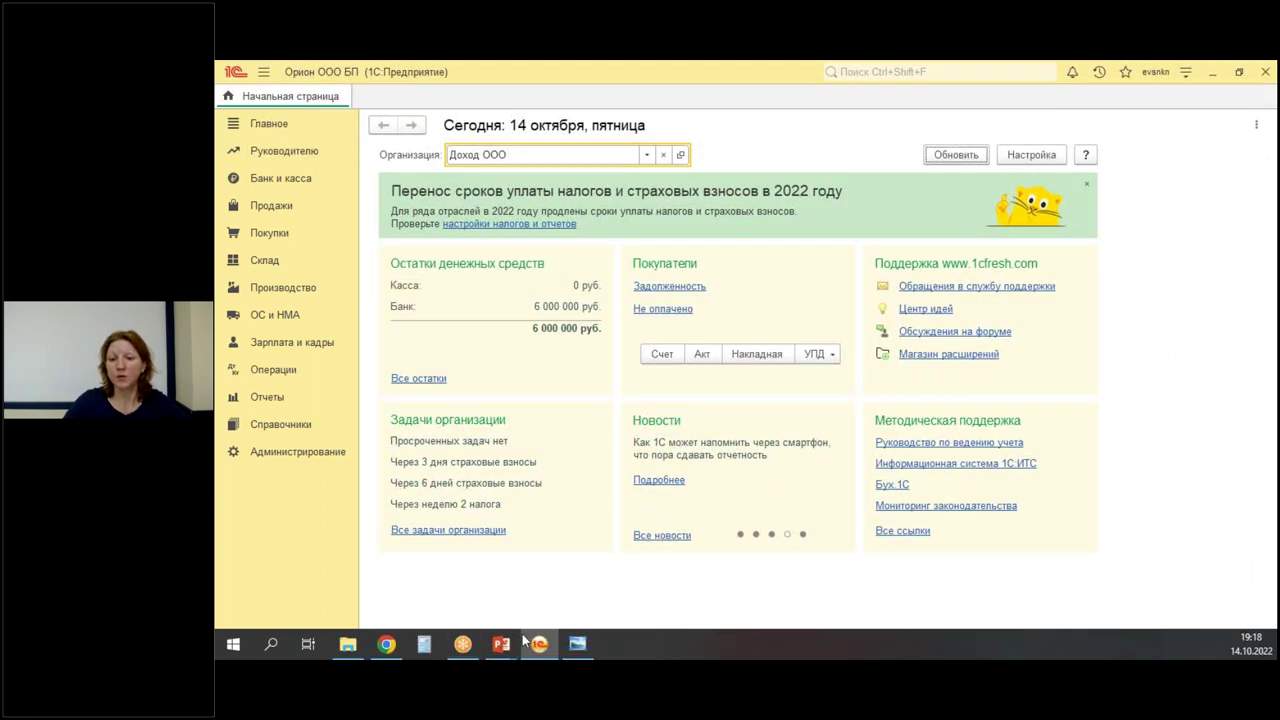
Switch to the PowerPoint presentation and advance to the slide about trade fee accrual and payment under УСН 15%.
{"action": "mouse_move", "coordinate": [501, 644]}
{"action": "left_click", "coordinate": [572, 568]}
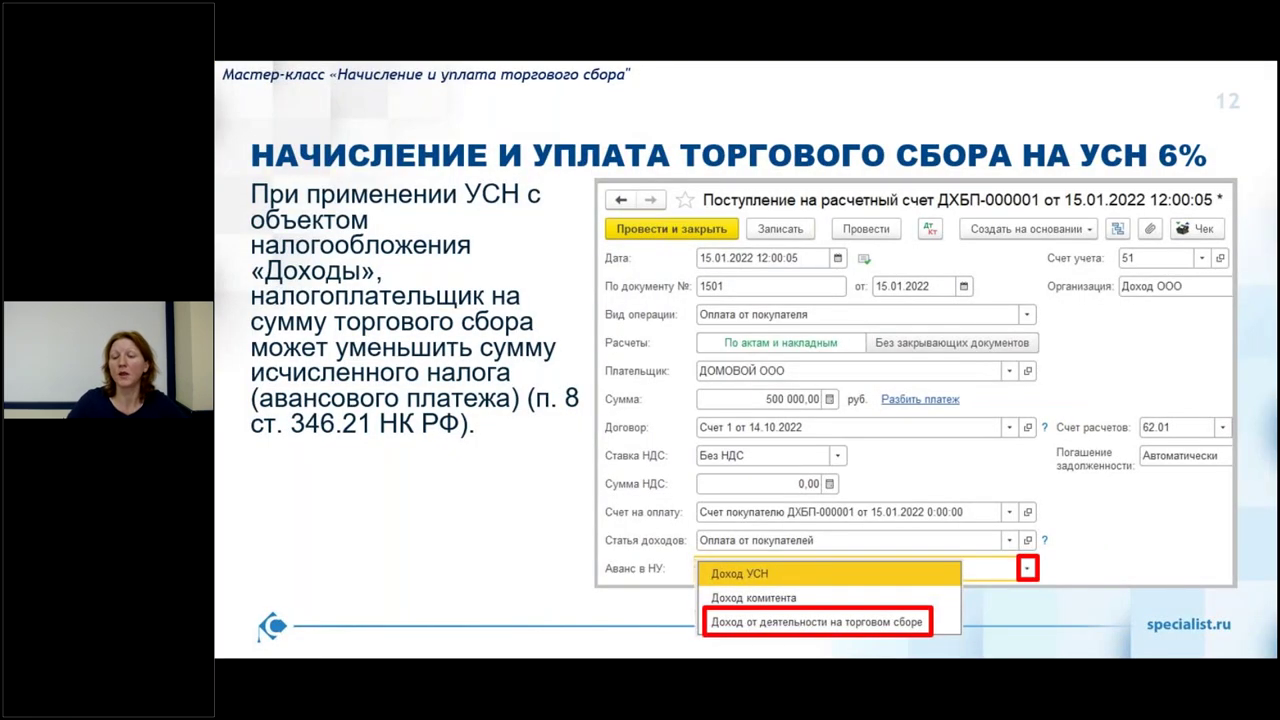
{"action": "key", "text": "Right"}
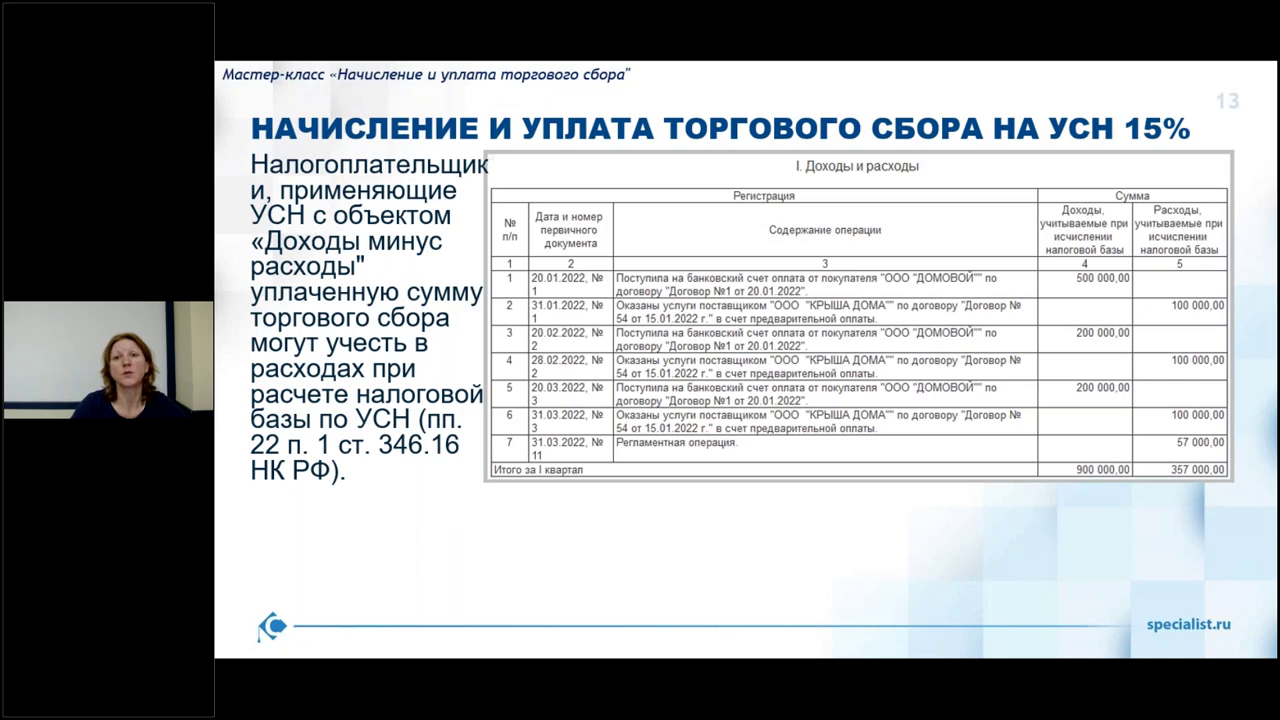